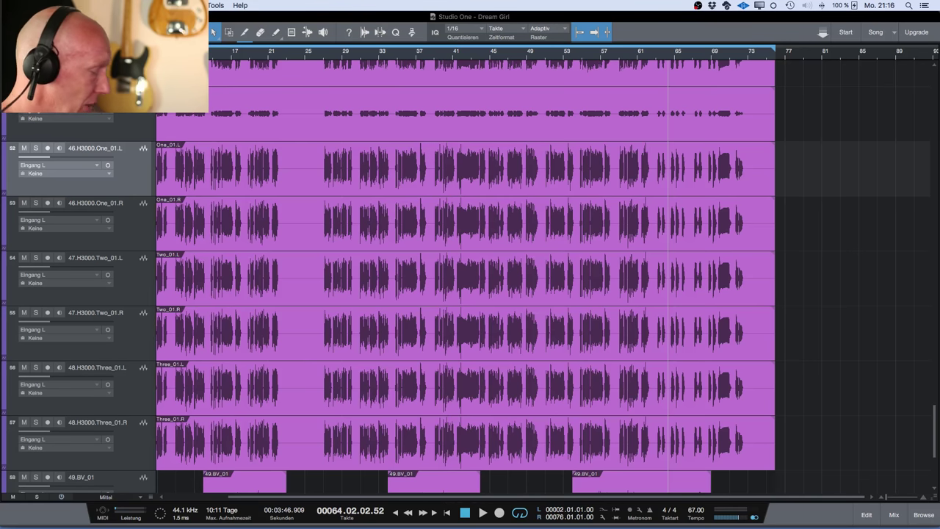
Shrink the arrangement's tracks to the overview (Übersicht) height and bring the drum tracks into view
{"action": "scroll", "coordinate": [235, 415], "scroll_direction": "down", "scroll_amount": 2}
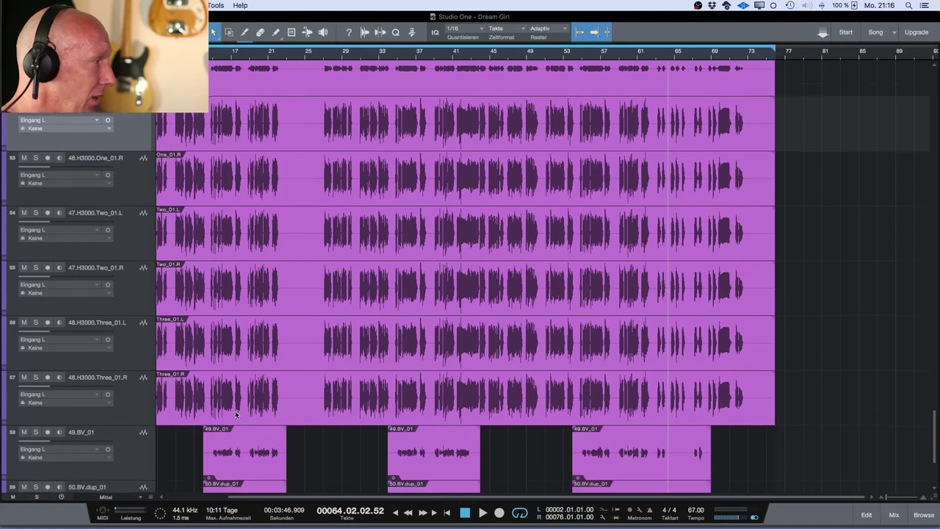
{"action": "key", "text": "shift+e"}
{"action": "key", "text": "shift+e"}
{"action": "key", "text": "shift+w"}
{"action": "key", "text": "shift+w"}
{"action": "key", "text": "shift+w"}
{"action": "key", "text": "shift+w"}
{"action": "key", "text": "shift+w"}
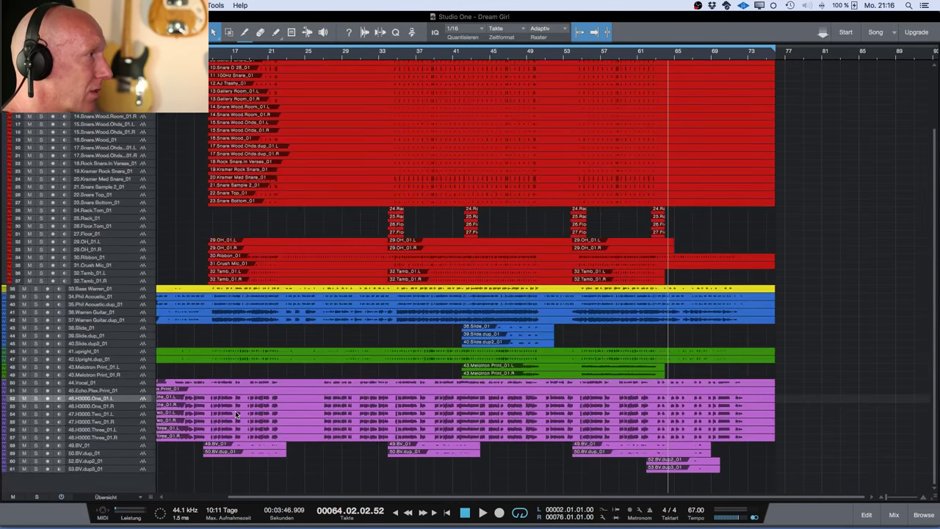
{"action": "scroll", "coordinate": [235, 415], "scroll_direction": "up", "scroll_amount": 3}
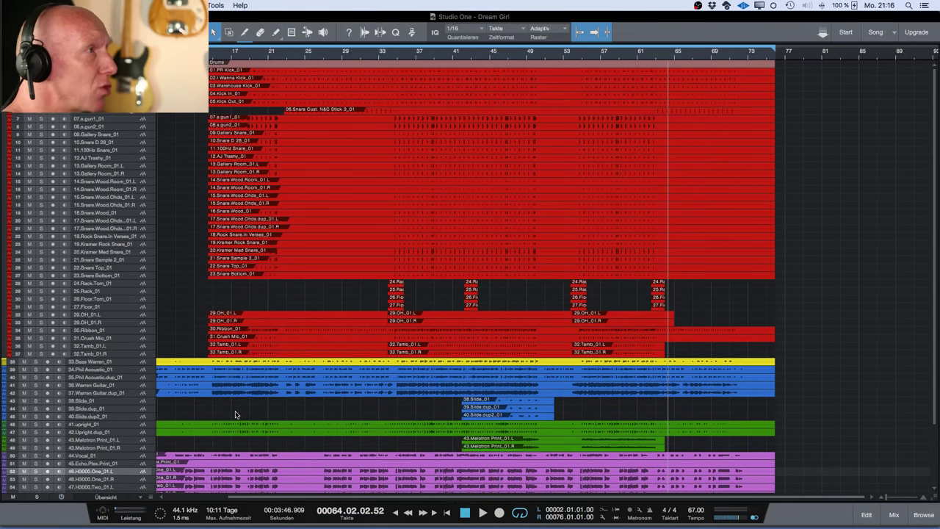
Place the playhead at bar 55 and set the loop range from 54.03.03.00 to 63.01.01.00
{"action": "left_click", "coordinate": [590, 51]}
{"action": "left_click", "coordinate": [586, 50]}
{"action": "left_click_drag", "start_coordinate": [581, 47], "coordinate": [659, 47]}
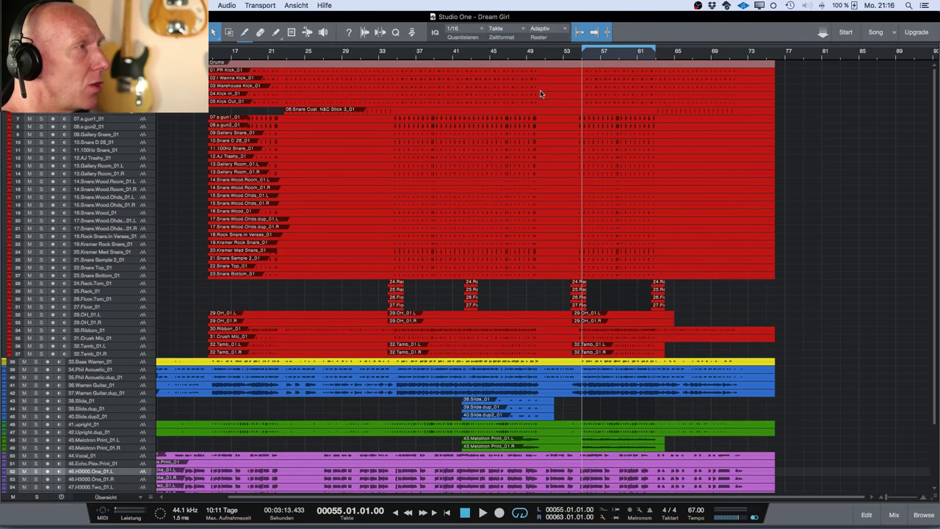
{"action": "scroll", "coordinate": [545, 88], "scroll_direction": "up", "scroll_amount": 2}
{"action": "scroll", "coordinate": [542, 89], "scroll_direction": "up", "scroll_amount": 4}
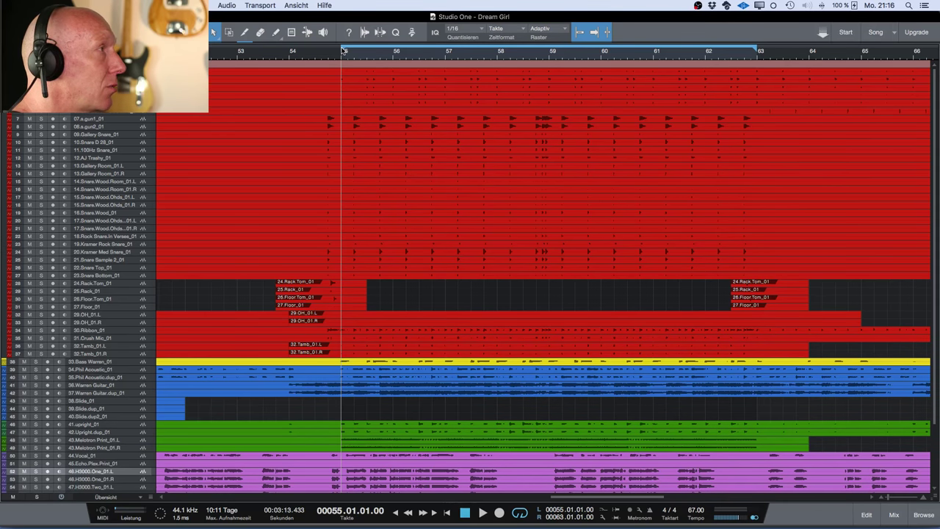
{"action": "left_click_drag", "start_coordinate": [343, 50], "coordinate": [322, 52]}
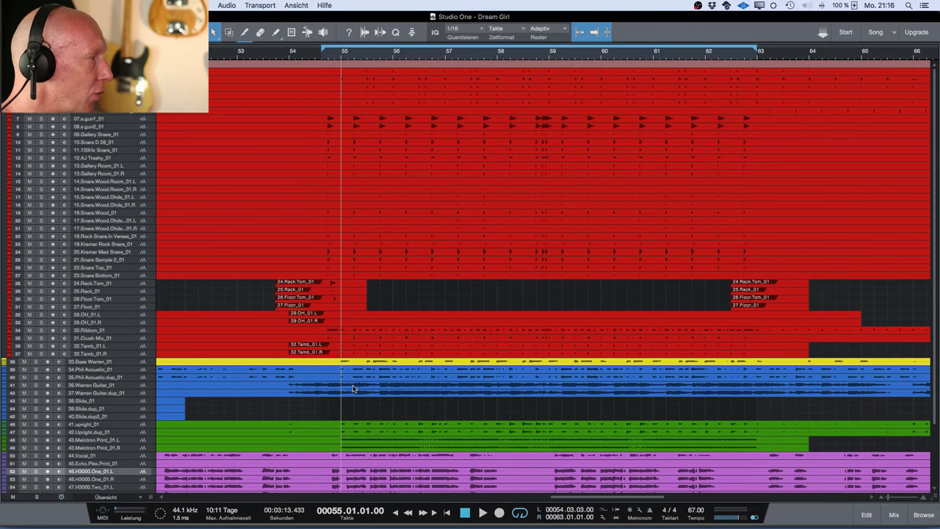
Inspect the lead vocal and echo tracks and select the six tracks from 46.H3000.One_01.L through 48.H3000.Three_01.R
{"action": "scroll", "coordinate": [353, 387], "scroll_direction": "left", "scroll_amount": 2}
{"action": "scroll", "coordinate": [353, 385], "scroll_direction": "down", "scroll_amount": 5}
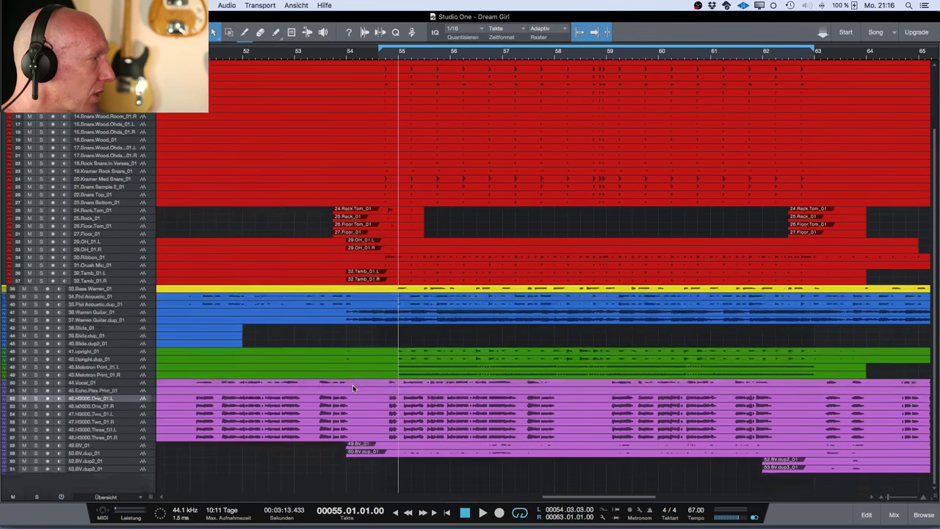
{"action": "left_click", "coordinate": [118, 392]}
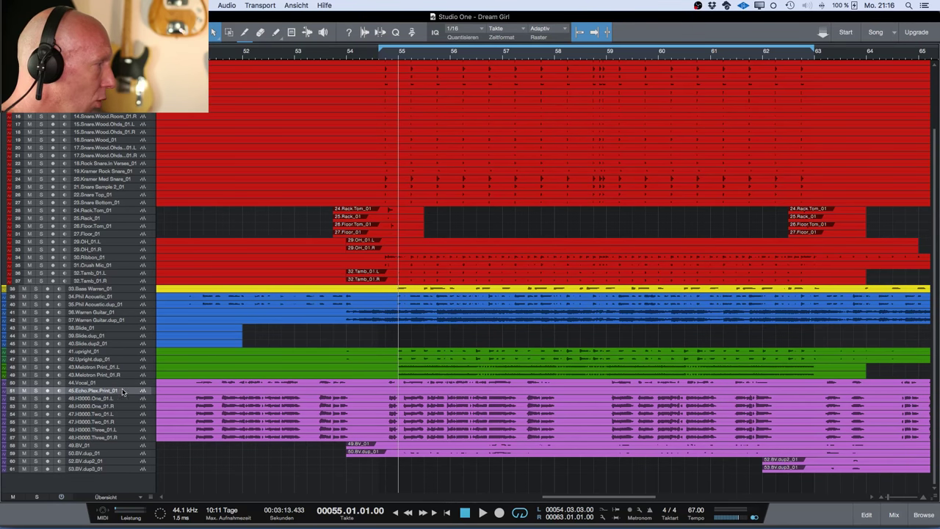
{"action": "left_click", "coordinate": [120, 383]}
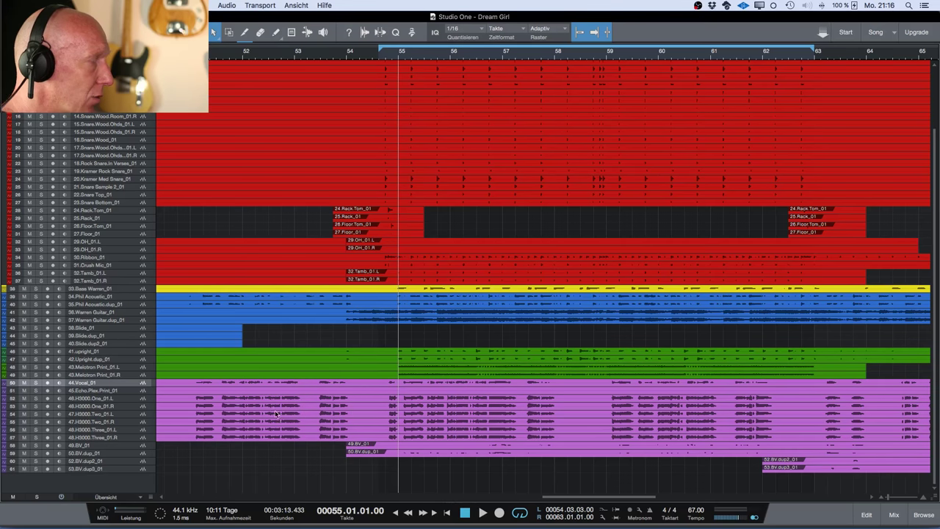
{"action": "left_click", "coordinate": [132, 399]}
{"action": "left_click", "coordinate": [134, 439], "text": "shift"}
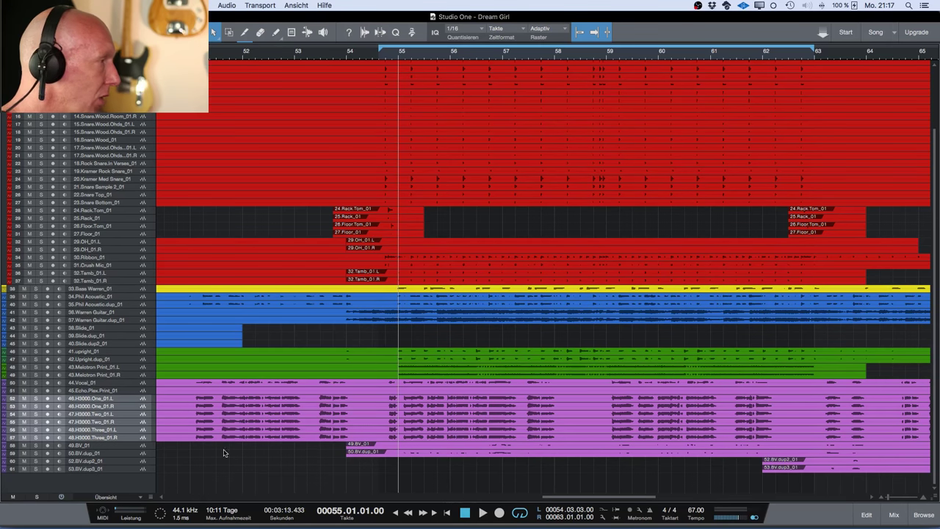
{"action": "scroll", "coordinate": [274, 428], "scroll_direction": "up", "scroll_amount": 2}
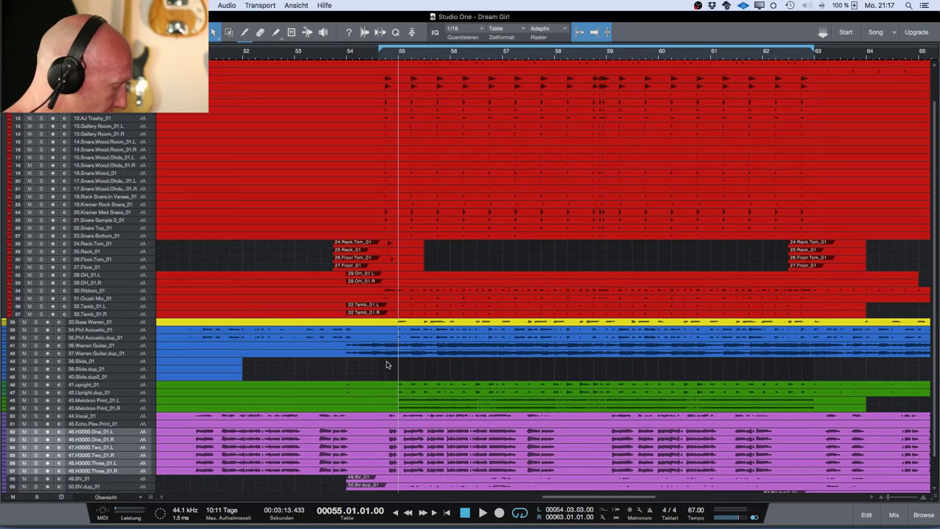
{"action": "key", "text": "F3"}
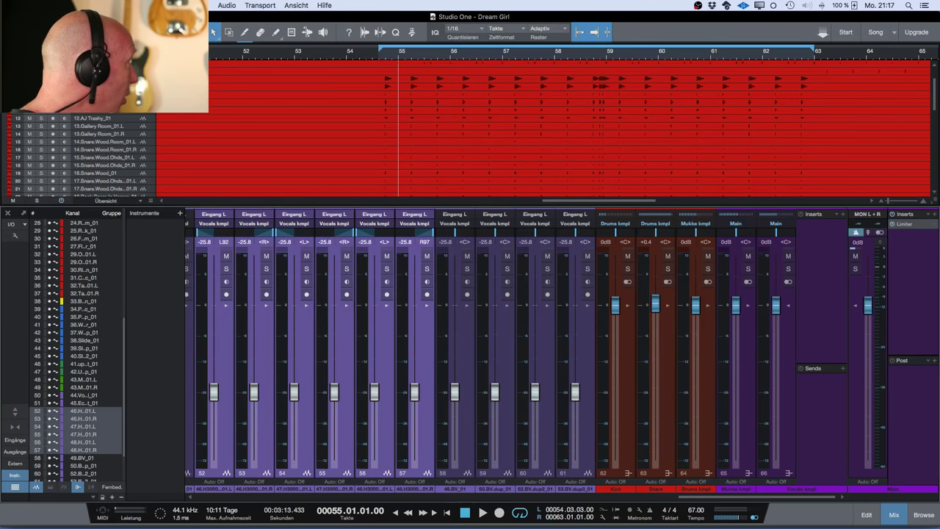
{"action": "key", "text": "super+Tab"}
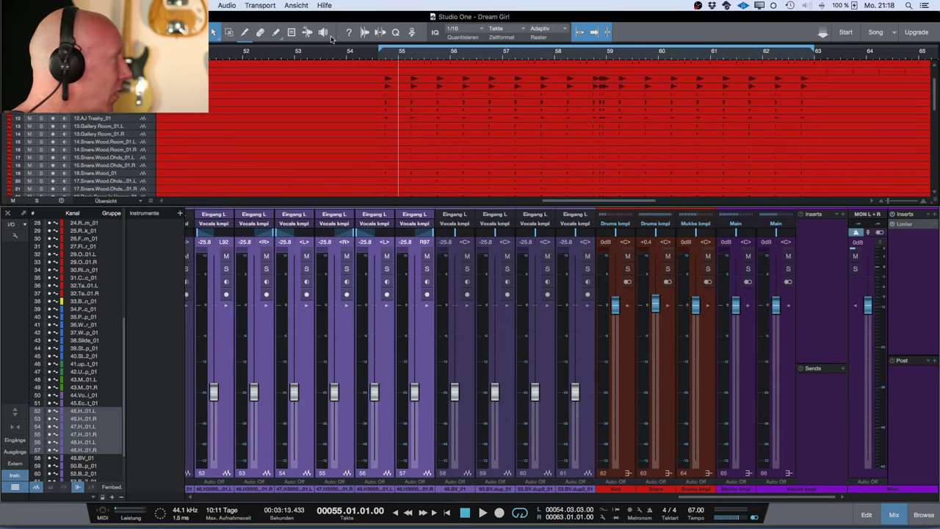
{"action": "key", "text": "F3"}
{"action": "scroll", "coordinate": [280, 189], "scroll_direction": "up", "scroll_amount": 3}
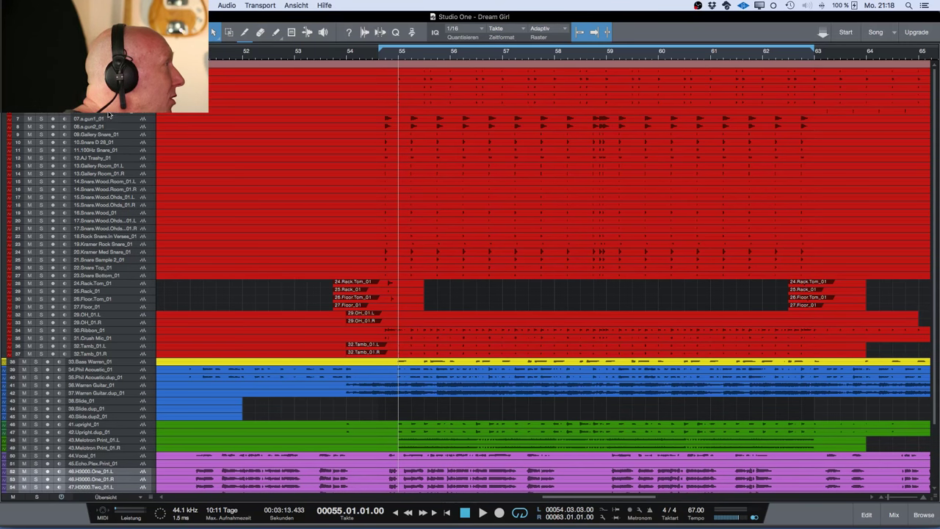
{"action": "key", "text": "Caps_Lock"}
{"action": "left_click", "coordinate": [114, 278]}
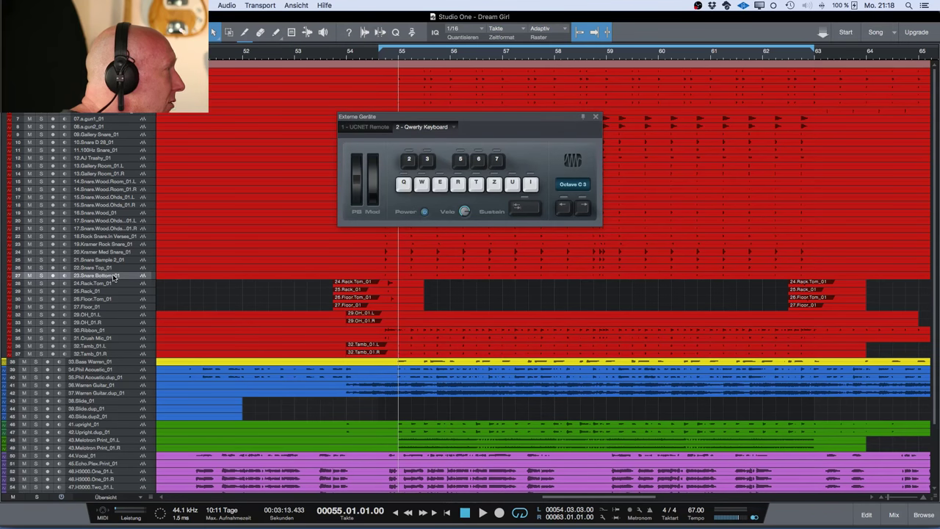
{"action": "left_click", "coordinate": [596, 117]}
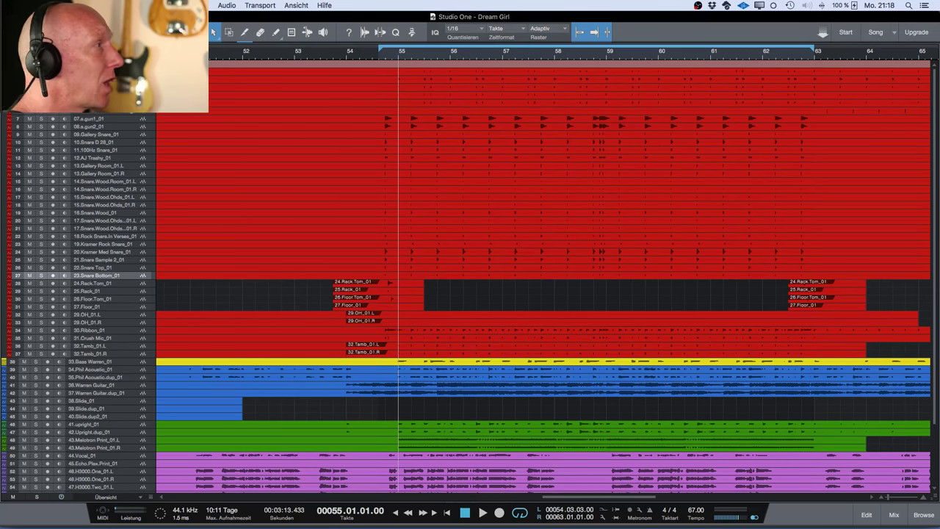
Open the mixer and mute the Kick bus
{"action": "scroll", "coordinate": [335, 99], "scroll_direction": "left", "scroll_amount": 2}
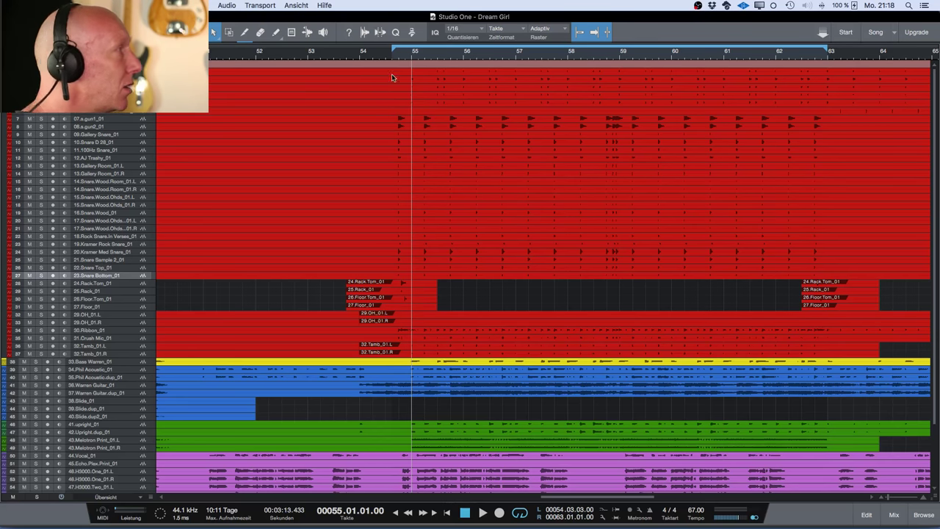
{"action": "key", "text": "F3"}
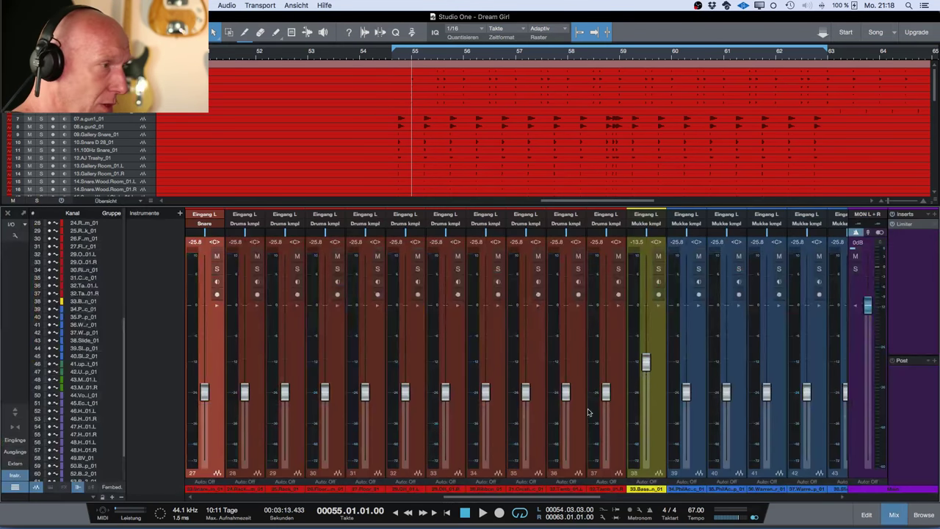
{"action": "scroll", "coordinate": [588, 413], "scroll_direction": "right", "scroll_amount": 10}
{"action": "scroll", "coordinate": [587, 413], "scroll_direction": "right", "scroll_amount": 8}
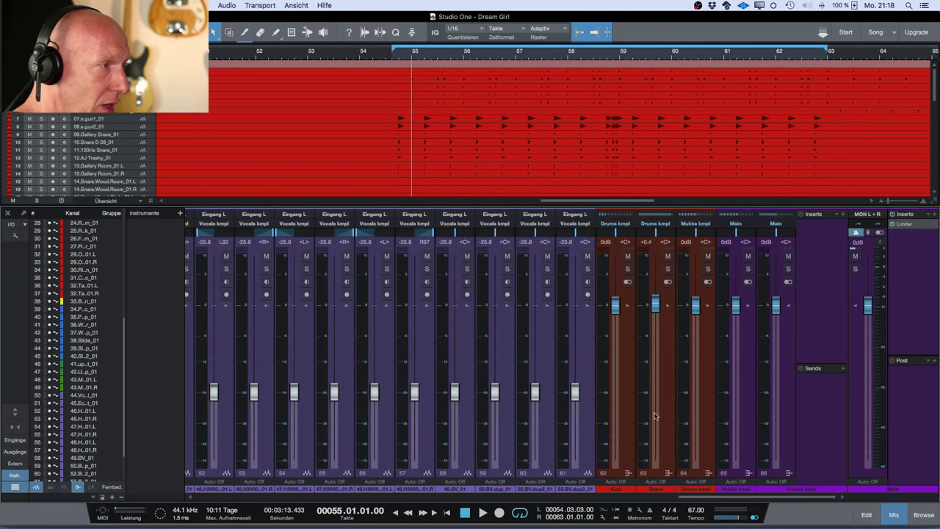
{"action": "left_click", "coordinate": [628, 256]}
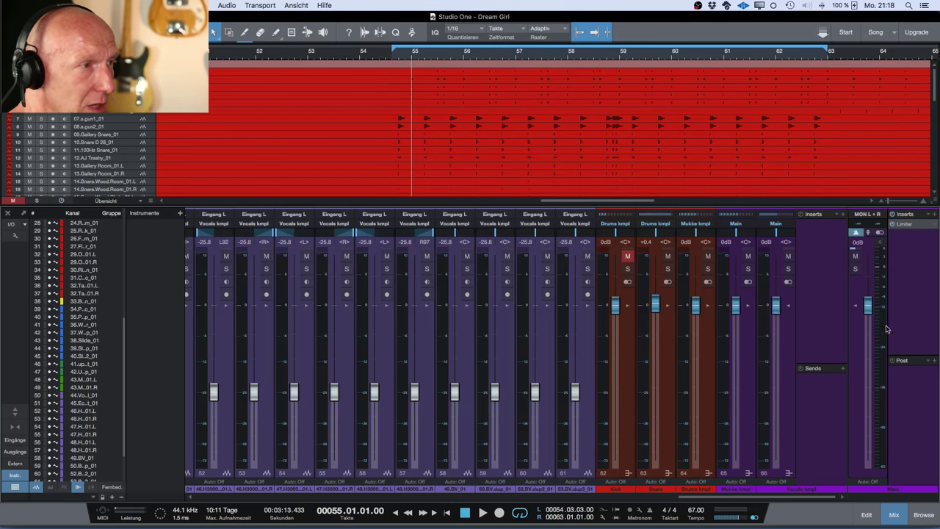
{"action": "mouse_move", "coordinate": [878, 330]}
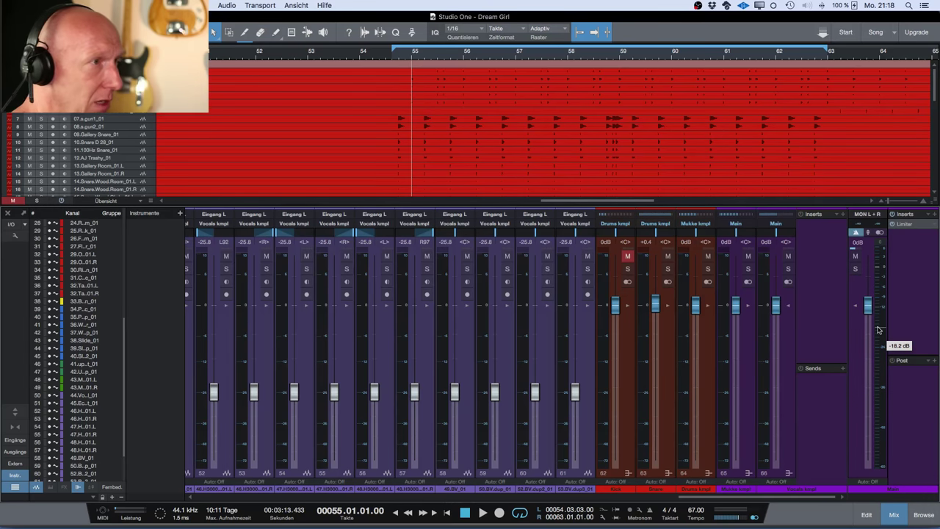
Set the faders of the five kick channels, 01.PR Kick_01 through 05.Kick Out_01, to 0 dB together
{"action": "scroll", "coordinate": [498, 332], "scroll_direction": "left", "scroll_amount": 15}
{"action": "scroll", "coordinate": [499, 332], "scroll_direction": "left", "scroll_amount": 8}
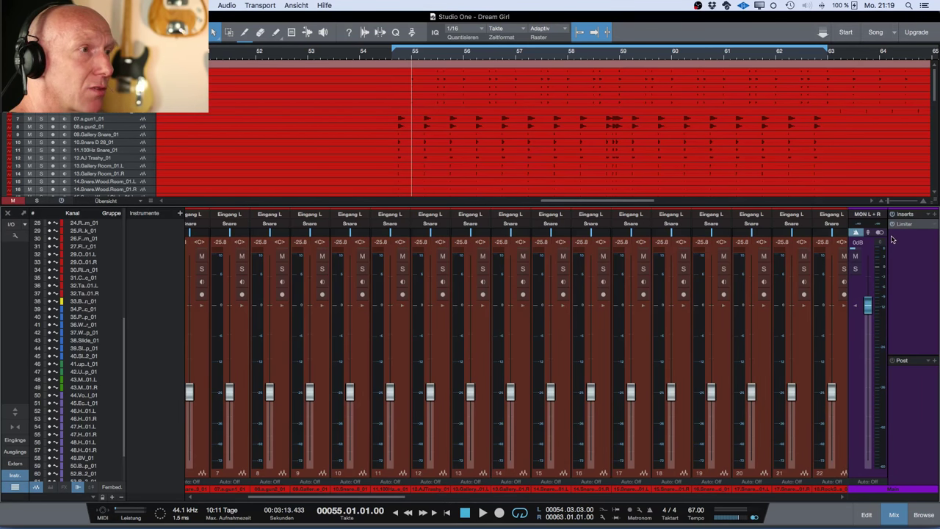
{"action": "scroll", "coordinate": [331, 368], "scroll_direction": "left", "scroll_amount": 5}
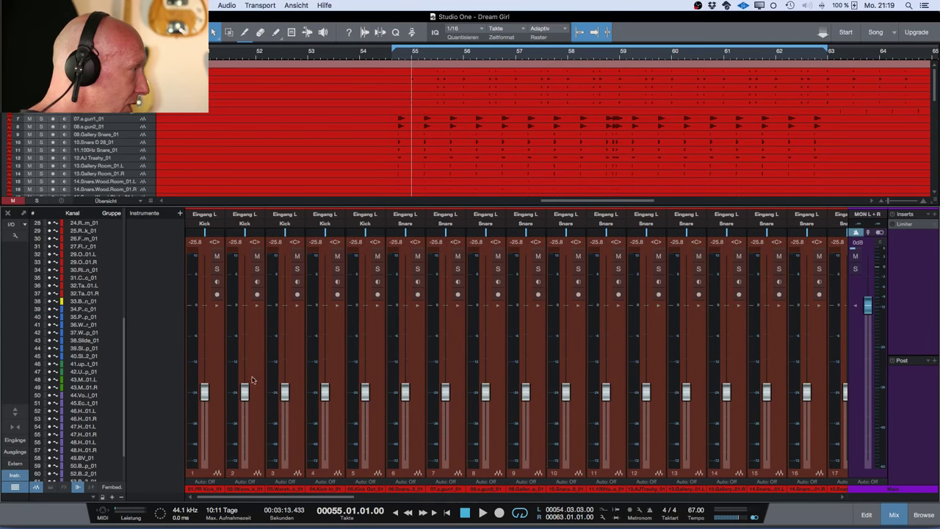
{"action": "left_click", "coordinate": [217, 455]}
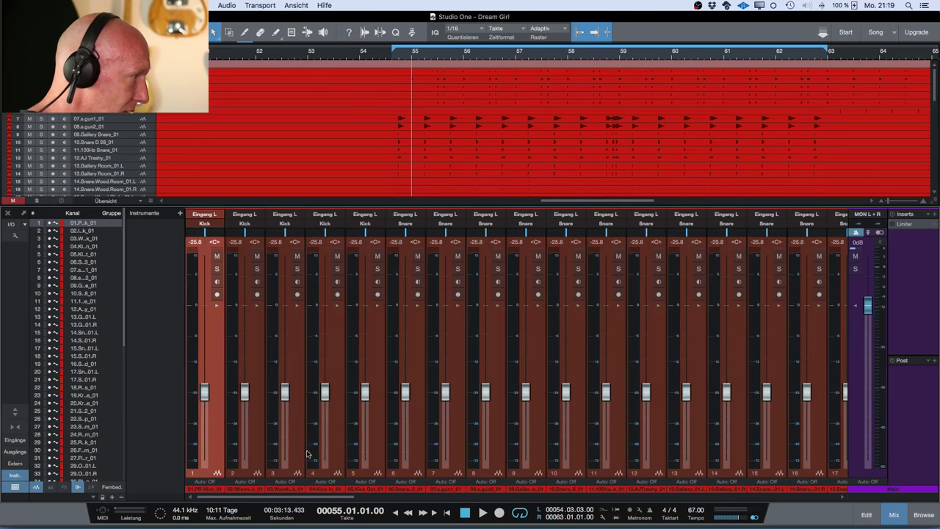
{"action": "left_click", "coordinate": [369, 447], "text": "shift"}
{"action": "left_click_drag", "start_coordinate": [204, 392], "coordinate": [204, 309]}
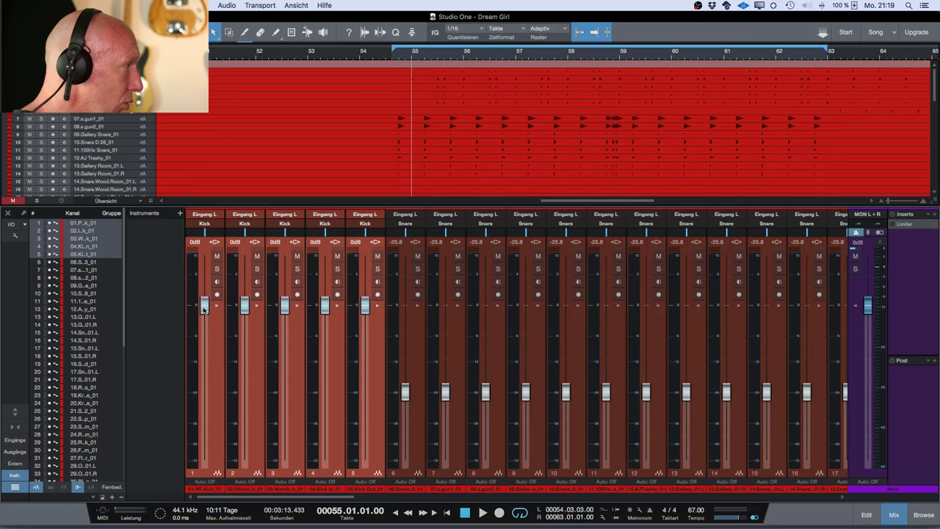
{"action": "left_click", "coordinate": [415, 367]}
Play the loop and audition each of the five kick channels alone in solo, then clear the solo
{"action": "left_click", "coordinate": [217, 269]}
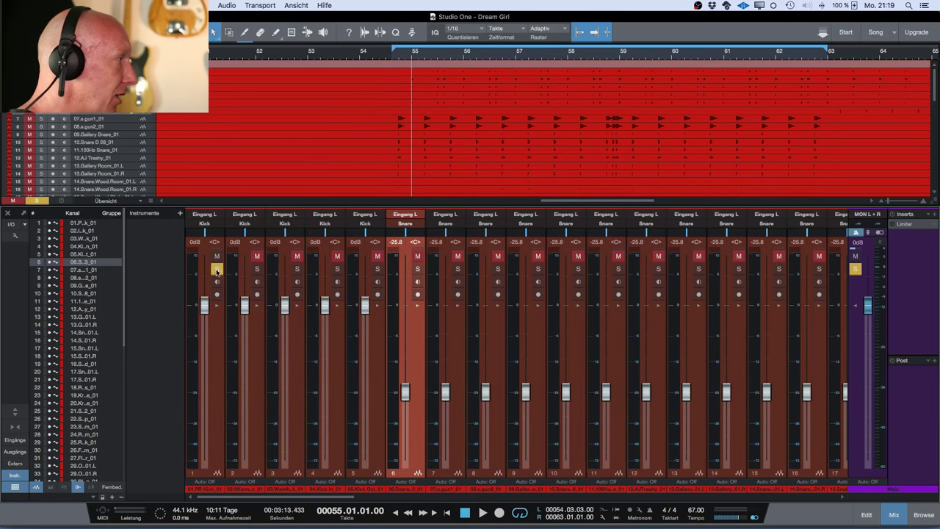
{"action": "key", "text": "space"}
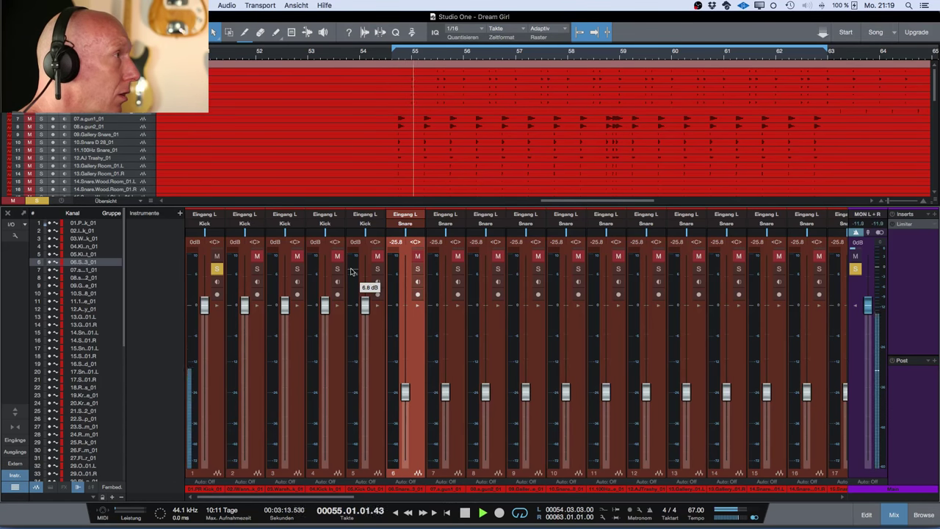
{"action": "left_click", "coordinate": [256, 270]}
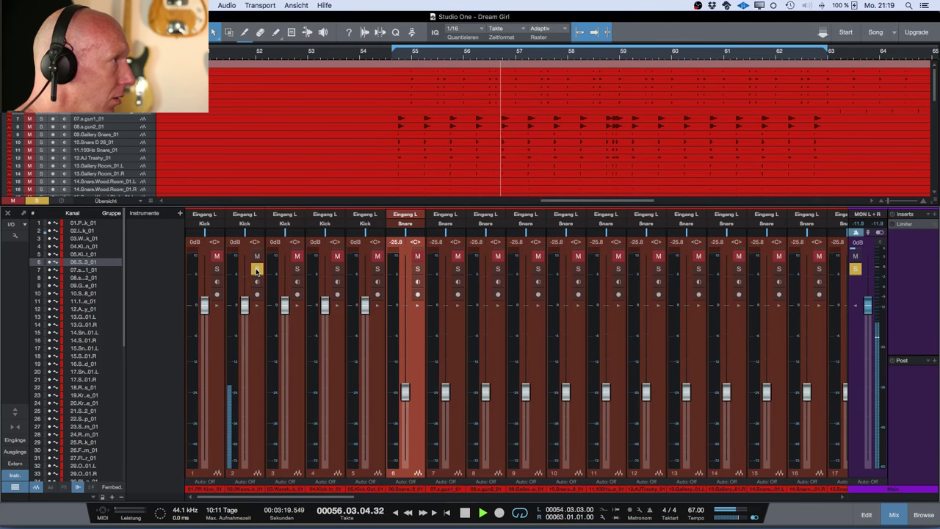
{"action": "left_click", "coordinate": [296, 269]}
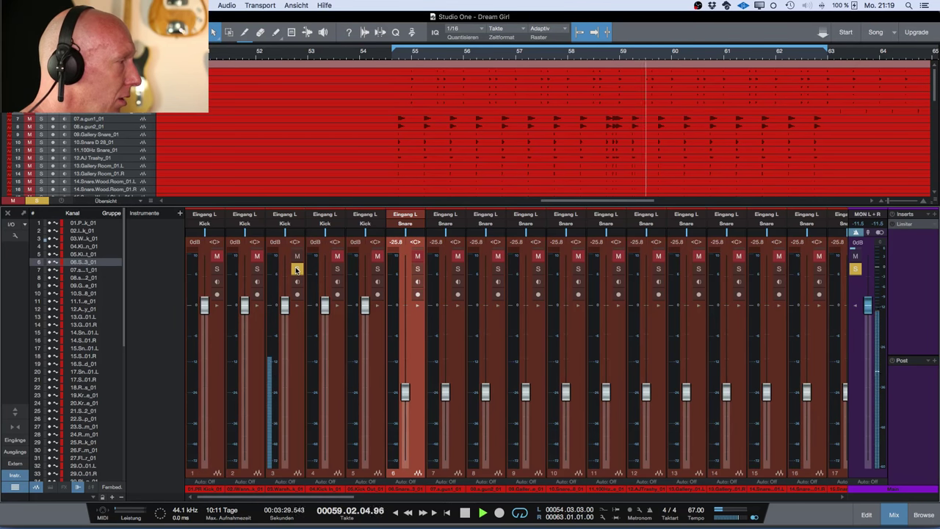
{"action": "left_click", "coordinate": [338, 270]}
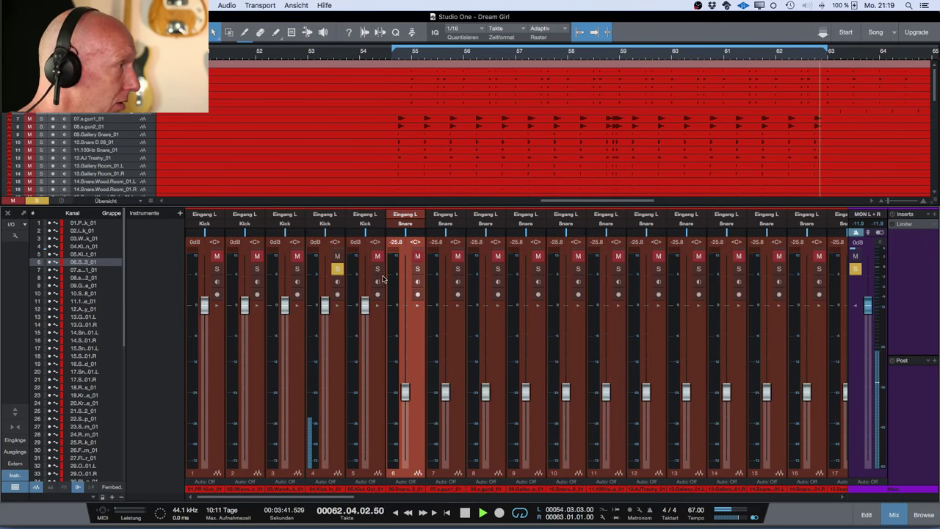
{"action": "left_click", "coordinate": [337, 269]}
{"action": "left_click", "coordinate": [377, 268]}
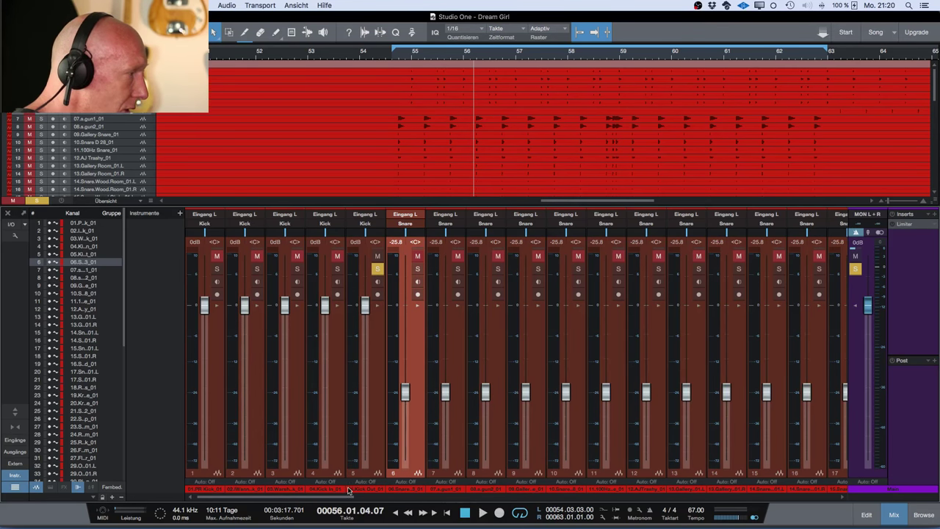
{"action": "scroll", "coordinate": [376, 421], "scroll_direction": "right", "scroll_amount": 1}
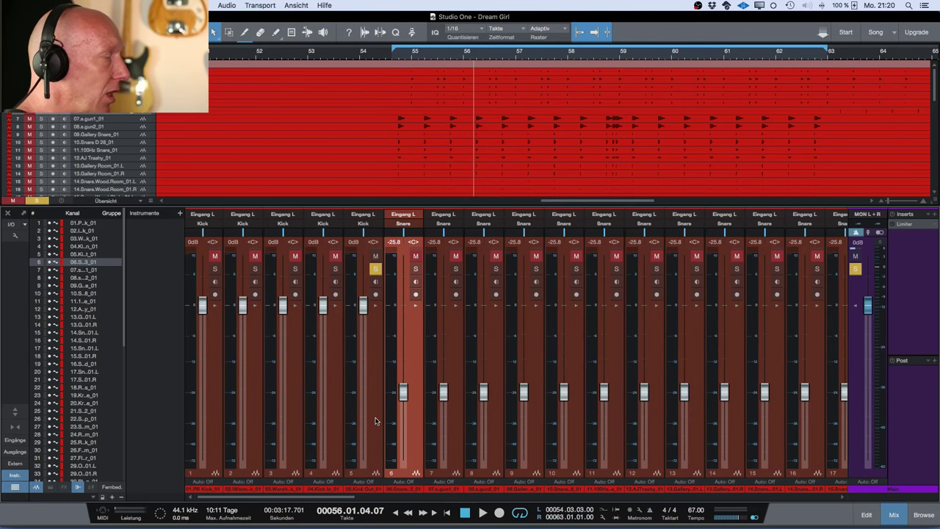
{"action": "scroll", "coordinate": [375, 421], "scroll_direction": "left", "scroll_amount": 1}
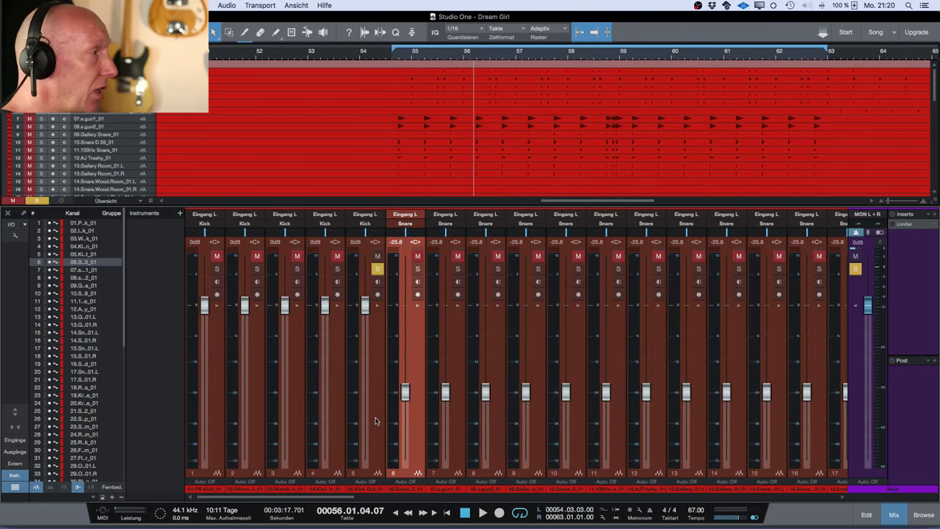
{"action": "left_click", "coordinate": [378, 270]}
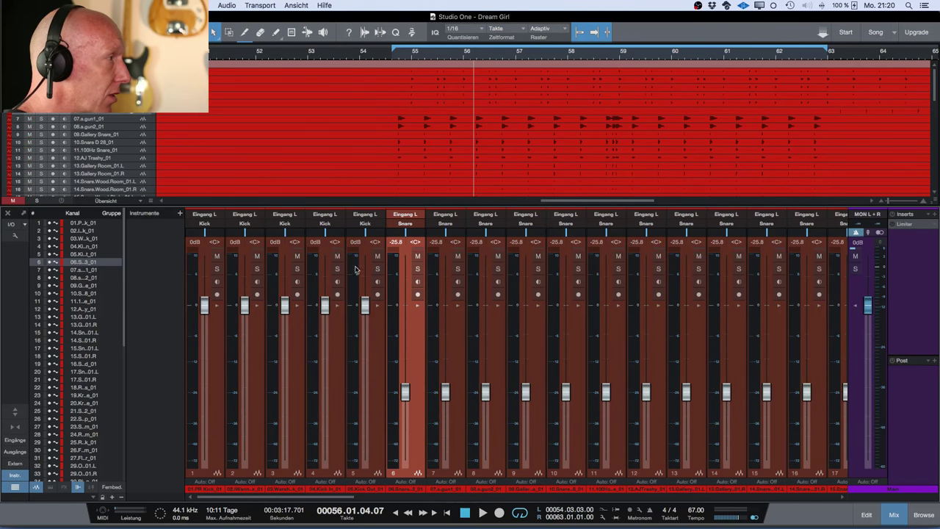
Pull the faders of the first three kick channels, 01 through 03, all the way down to minus infinity together
{"action": "left_click", "coordinate": [212, 381]}
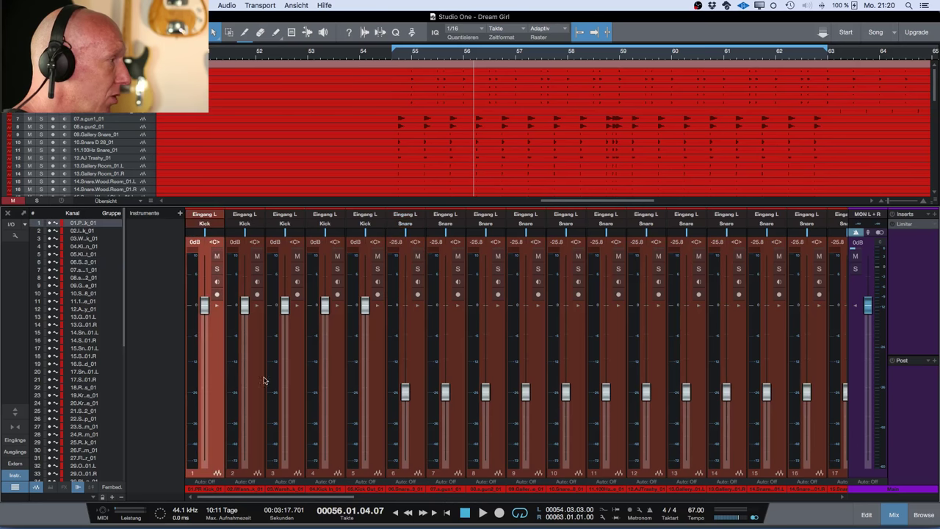
{"action": "left_click", "coordinate": [295, 374], "text": "shift"}
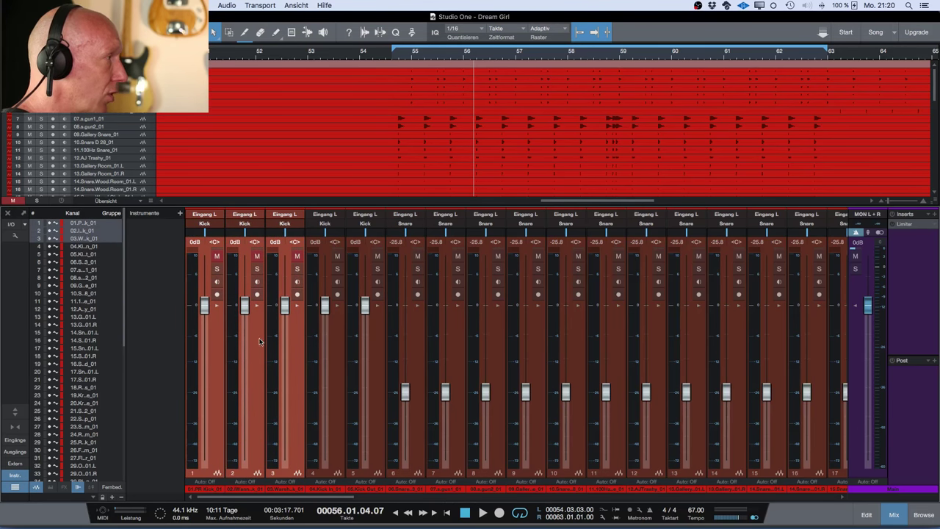
{"action": "left_click_drag", "start_coordinate": [282, 312], "coordinate": [290, 527]}
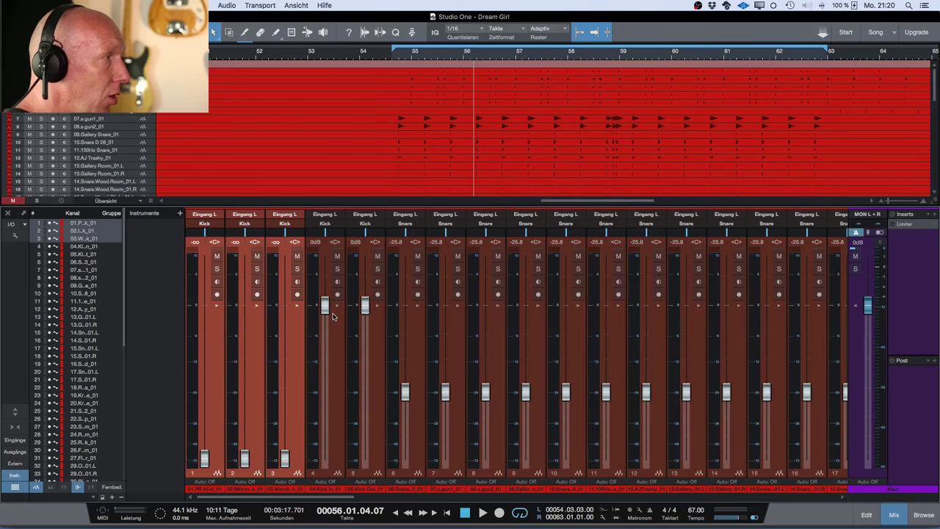
Play the loop and audition 04.Kick In_01 and 05.Kick Out_01 in solo, leaving only 05.Kick Out_01 soloed
{"action": "scroll", "coordinate": [332, 316], "scroll_direction": "right", "scroll_amount": 3}
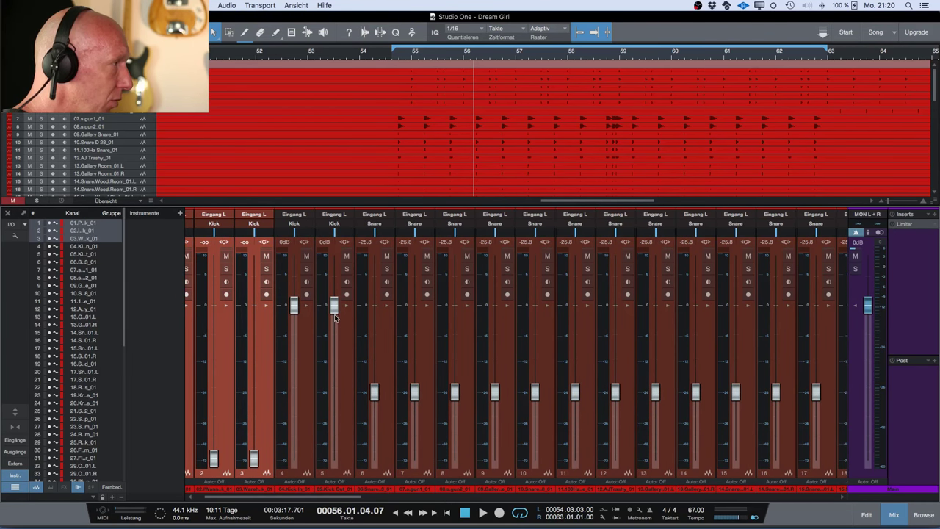
{"action": "scroll", "coordinate": [348, 269], "scroll_direction": "left", "scroll_amount": 1}
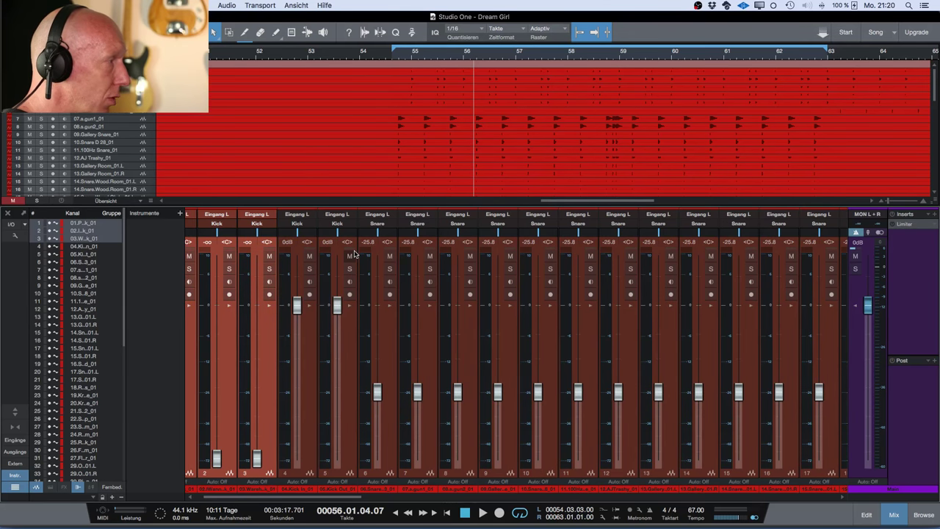
{"action": "key", "text": "space"}
{"action": "key", "text": "space"}
{"action": "left_click", "coordinate": [309, 269]}
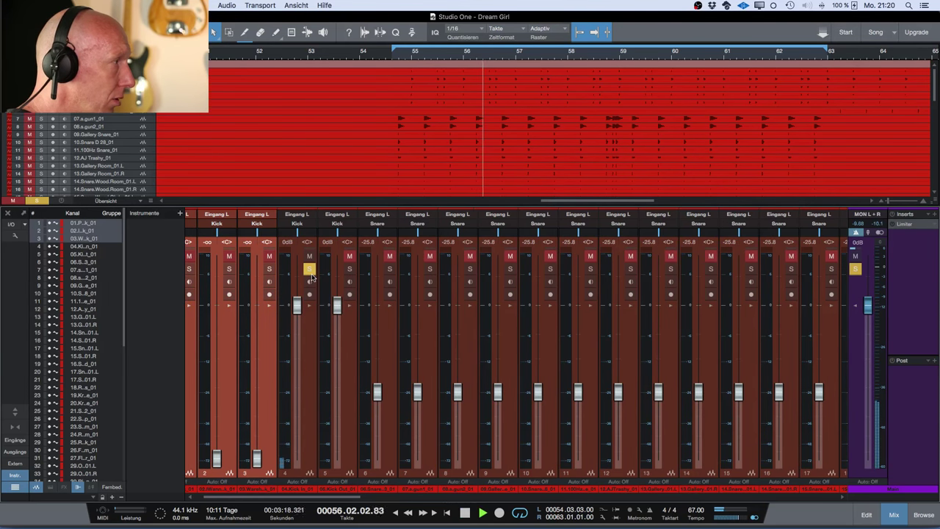
{"action": "key", "text": "space"}
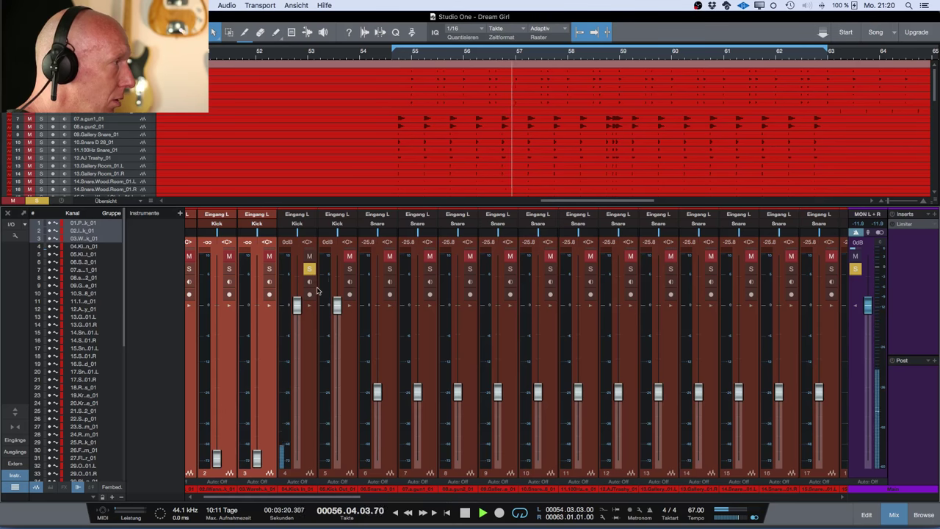
{"action": "left_click", "coordinate": [349, 269]}
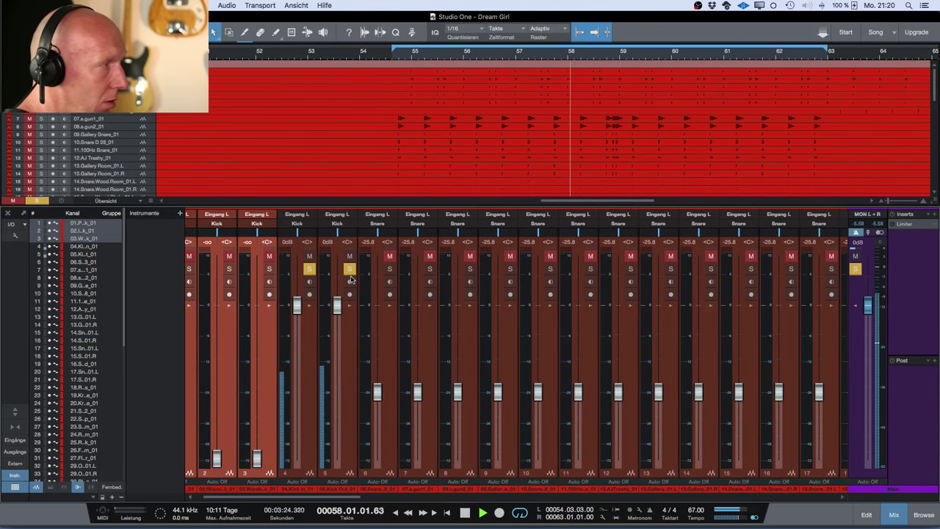
{"action": "left_click", "coordinate": [309, 269]}
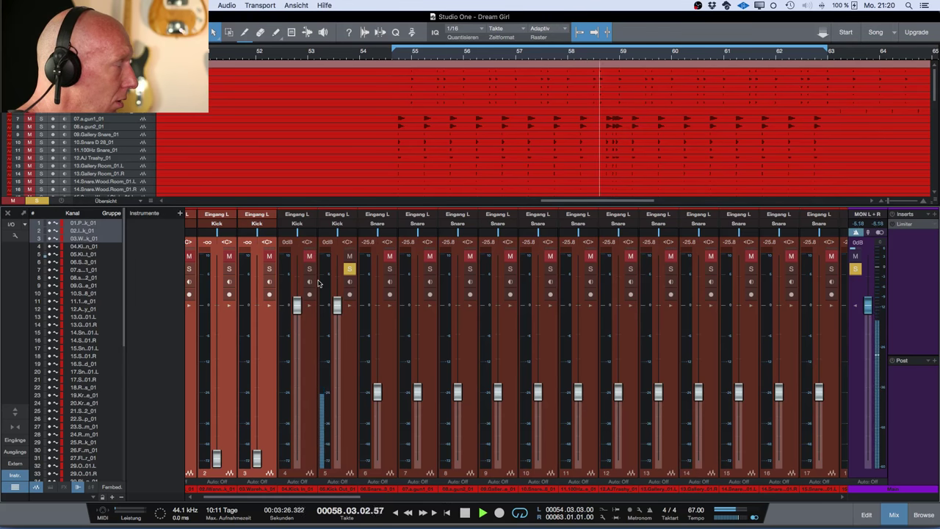
Expand the 05.Kick Out_01 channel, insert the PreSonus Pro EQ on it and move the plug-in window clear of the channel's inserts
{"action": "left_click", "coordinate": [350, 304]}
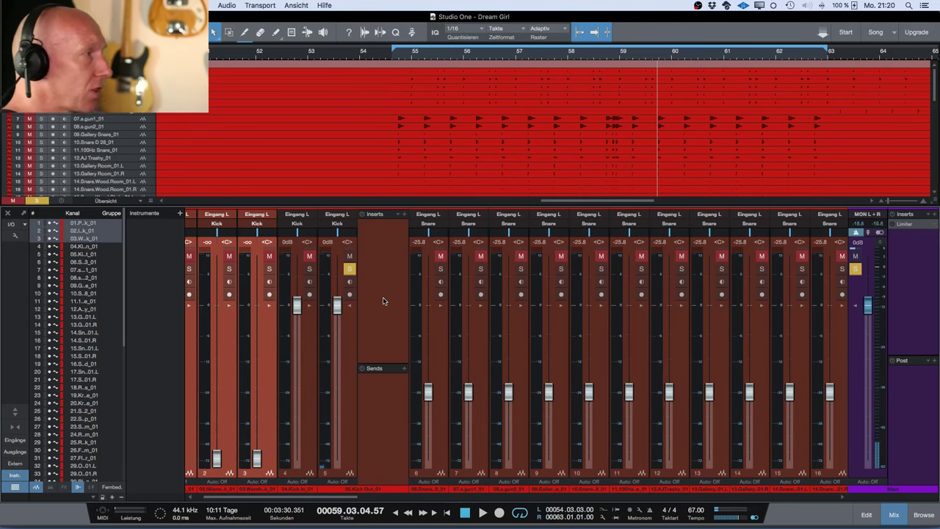
{"action": "left_click", "coordinate": [404, 214]}
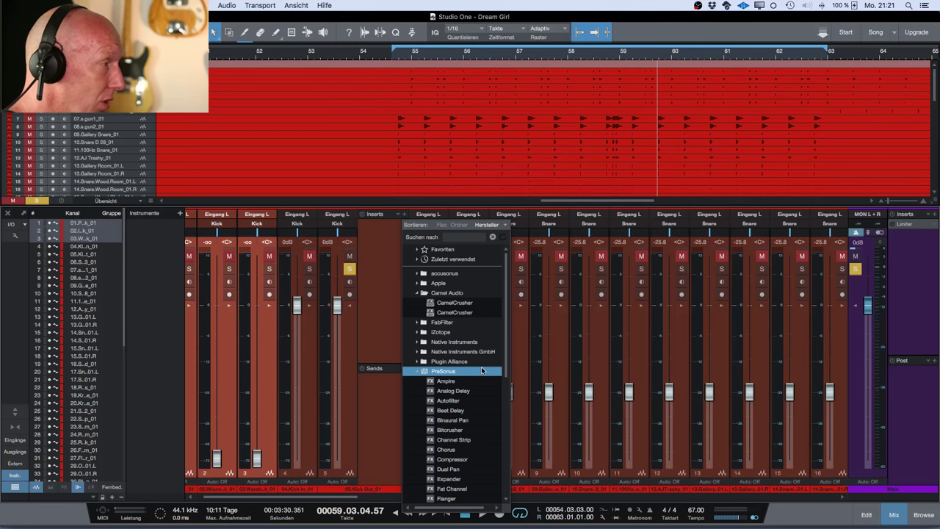
{"action": "scroll", "coordinate": [480, 369], "scroll_direction": "down", "scroll_amount": 5}
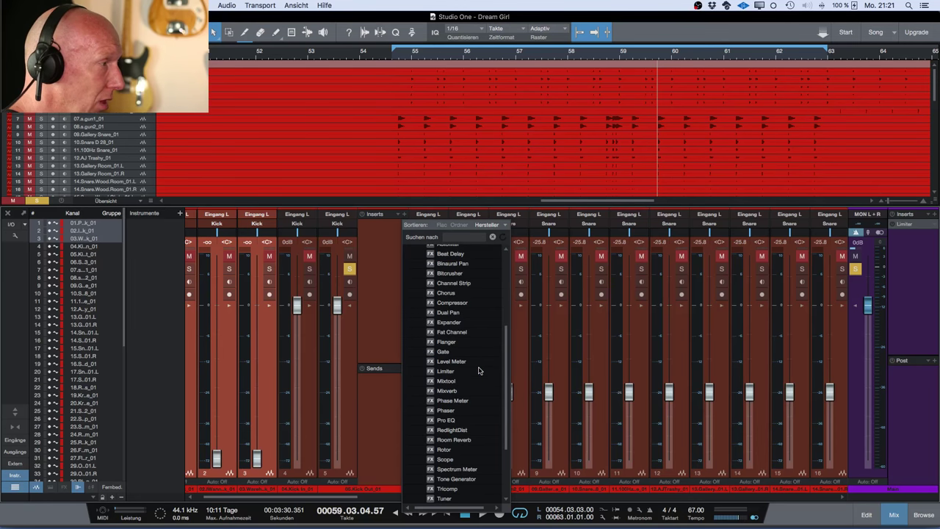
{"action": "left_click", "coordinate": [445, 390]}
{"action": "left_click", "coordinate": [453, 420]}
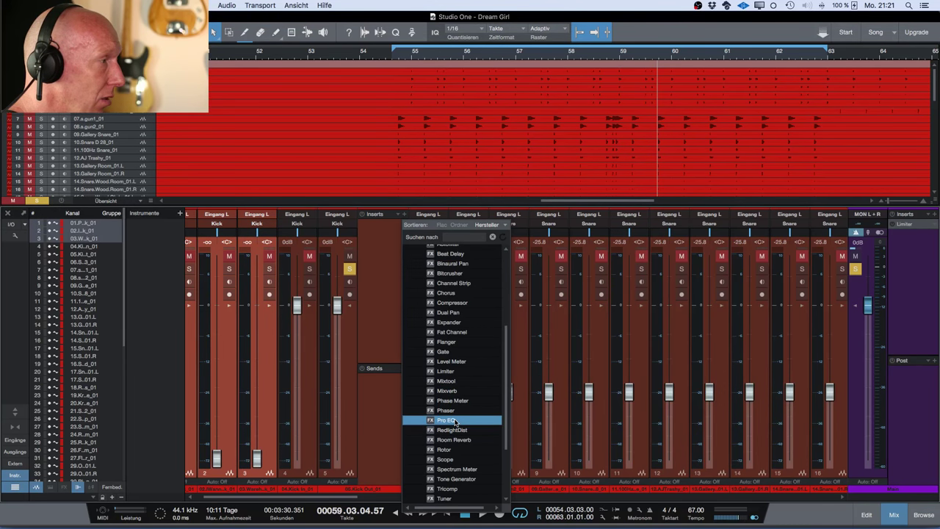
{"action": "double_click", "coordinate": [455, 421]}
{"action": "left_click_drag", "start_coordinate": [416, 133], "coordinate": [557, 163]}
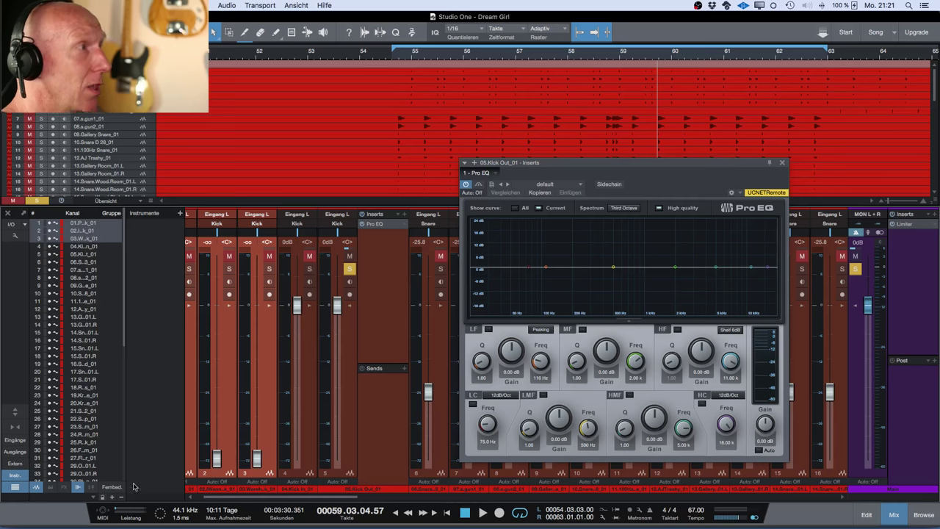
{"action": "mouse_move", "coordinate": [691, 169]}
{"action": "left_mouse_down"}
{"action": "mouse_move", "coordinate": [597, 176]}
{"action": "mouse_move", "coordinate": [682, 164]}
{"action": "left_mouse_up"}
Enable the low cut of the Kick Out EQ during playback and set it to 30 Hz with a 24 dB/Oct slope
{"action": "key", "text": "space"}
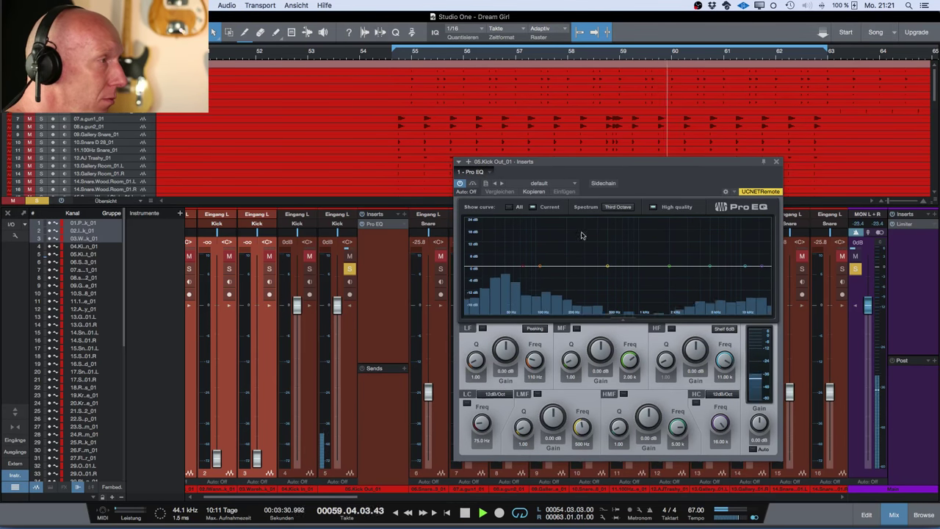
{"action": "left_click", "coordinate": [467, 405]}
{"action": "left_click", "coordinate": [481, 441]}
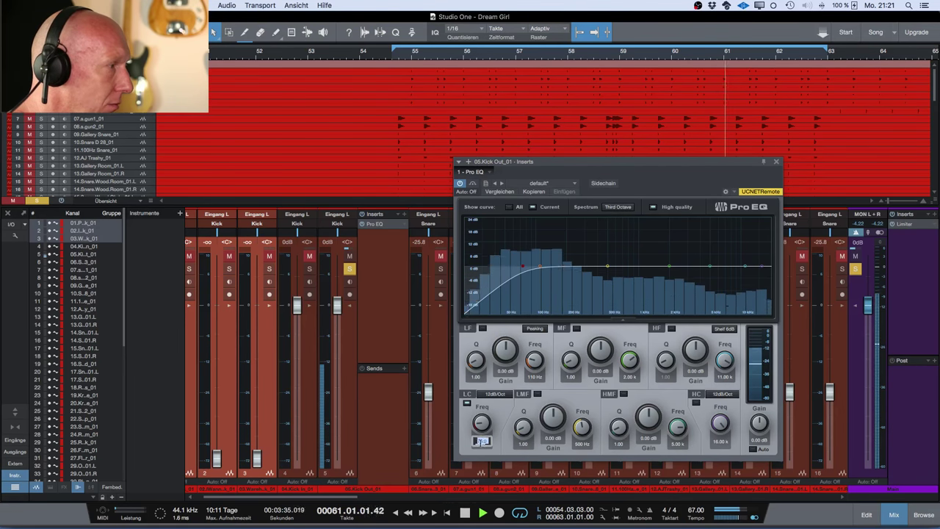
{"action": "type", "text": "30"}
{"action": "key", "text": "Return"}
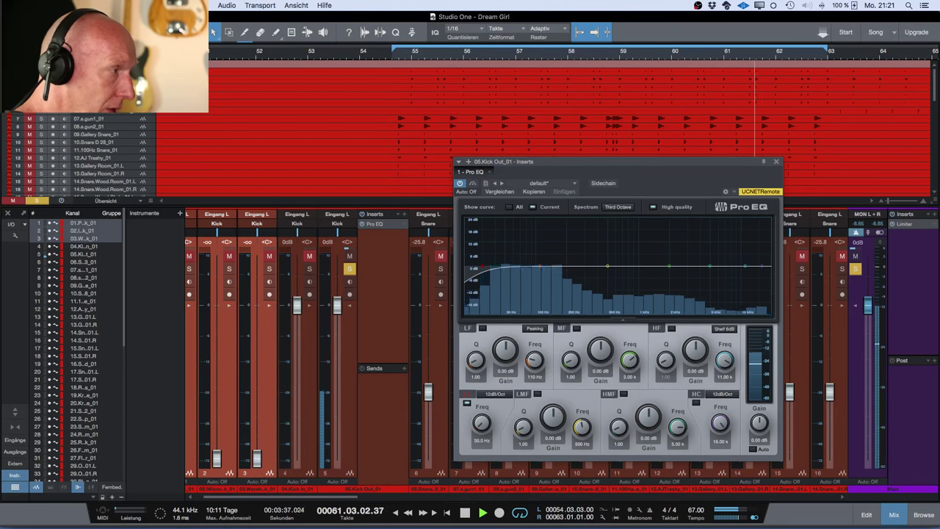
{"action": "left_click", "coordinate": [496, 393]}
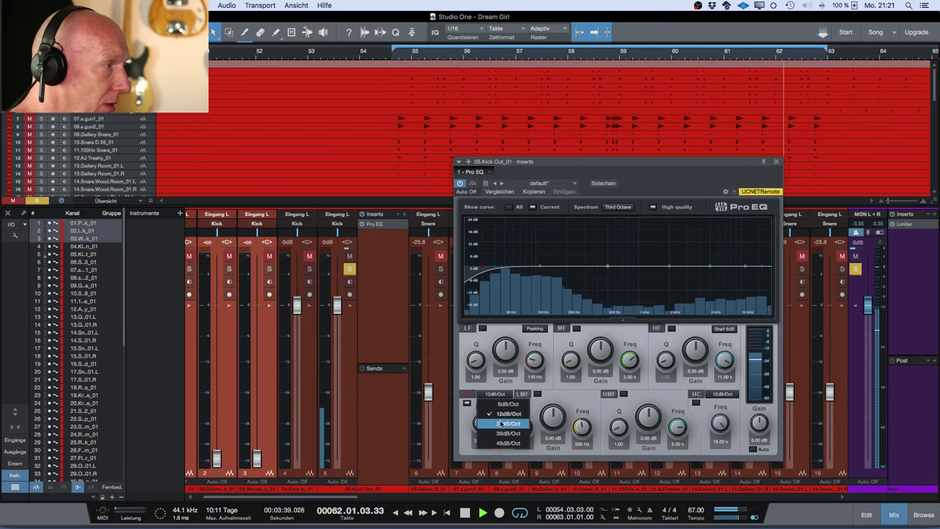
{"action": "left_click", "coordinate": [500, 424]}
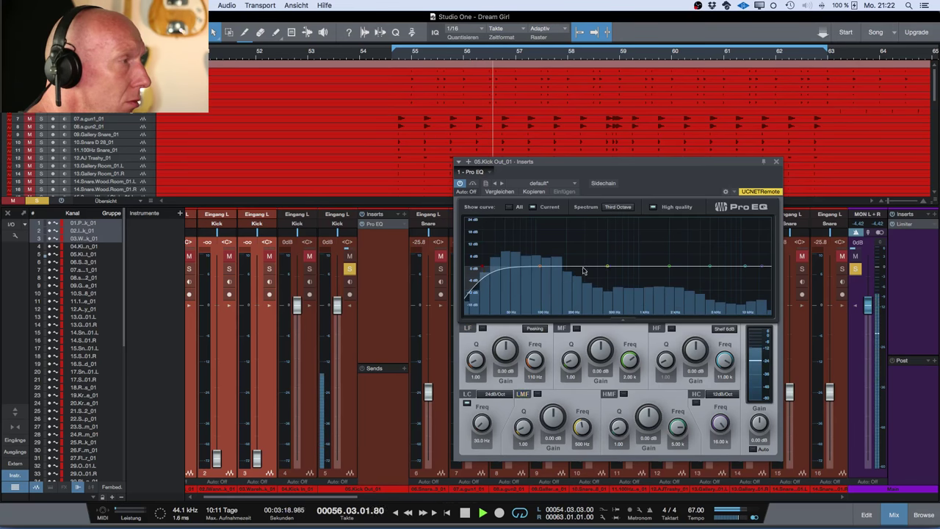
Sweep the LF band as a narrow boost to find the resonance and set it to -8.99 dB at 138 Hz with Q 10.45
{"action": "left_click_drag", "start_coordinate": [538, 268], "coordinate": [557, 255]}
{"action": "left_click_drag", "start_coordinate": [534, 359], "coordinate": [531, 355]}
{"action": "left_click_drag", "start_coordinate": [476, 360], "coordinate": [468, 296]}
{"action": "left_click_drag", "start_coordinate": [505, 350], "coordinate": [505, 322]}
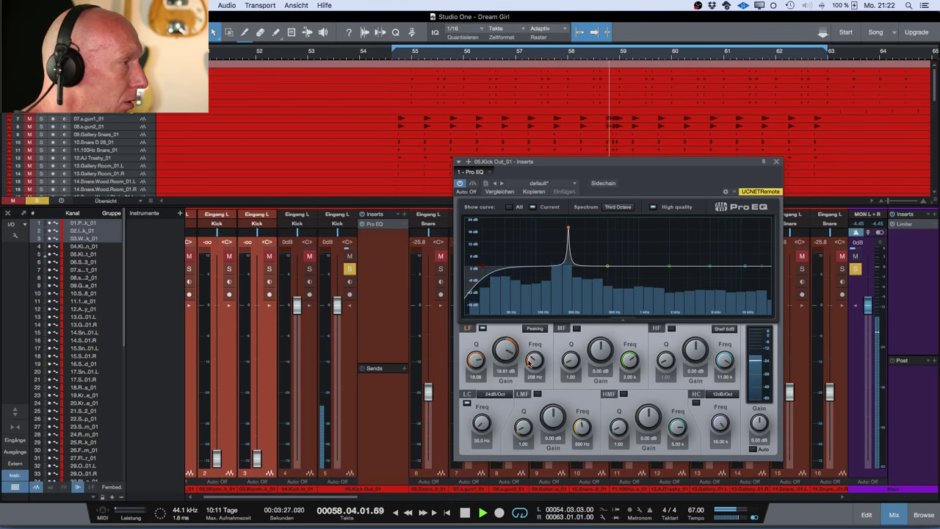
{"action": "left_click_drag", "start_coordinate": [536, 356], "coordinate": [538, 362]}
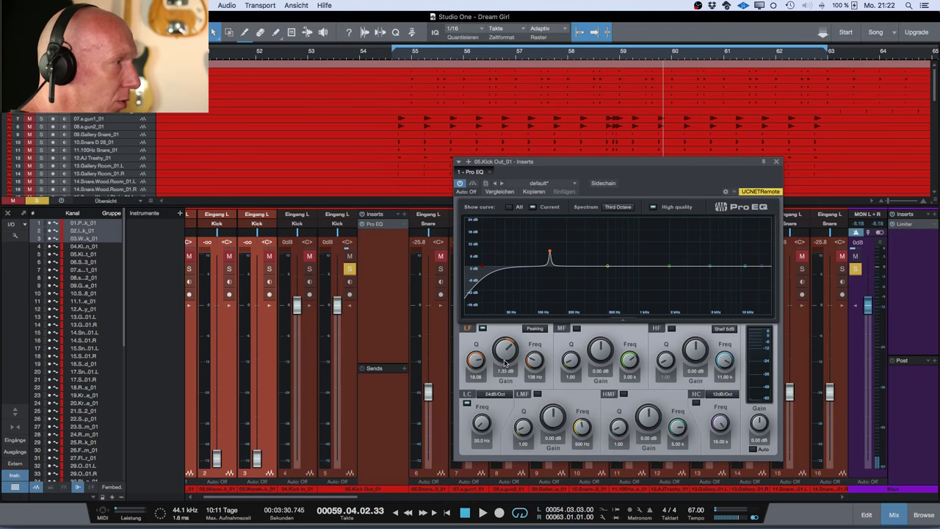
{"action": "key", "text": "space"}
{"action": "left_click_drag", "start_coordinate": [504, 346], "coordinate": [505, 361]}
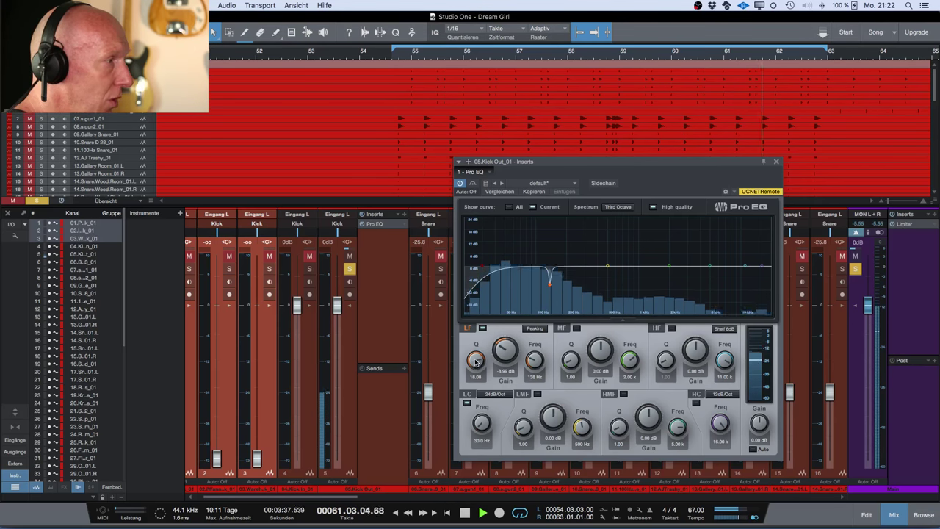
{"action": "left_click_drag", "start_coordinate": [475, 359], "coordinate": [485, 398]}
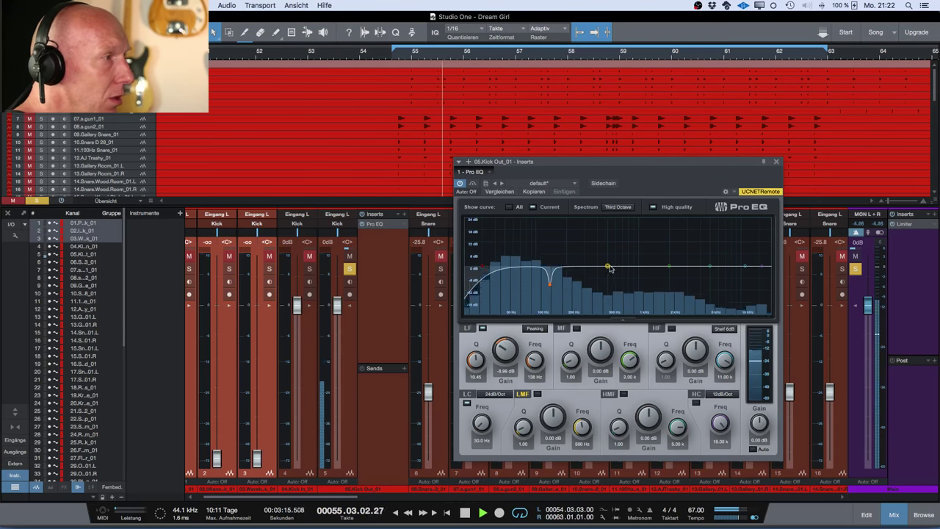
Cut the LMF band by 6.35 dB at 519 Hz and boost the HMF band by about 6 dB near 5.5 kHz
{"action": "mouse_move", "coordinate": [607, 266]}
{"action": "left_mouse_down"}
{"action": "mouse_move", "coordinate": [608, 237]}
{"action": "mouse_move", "coordinate": [609, 279]}
{"action": "left_mouse_up"}
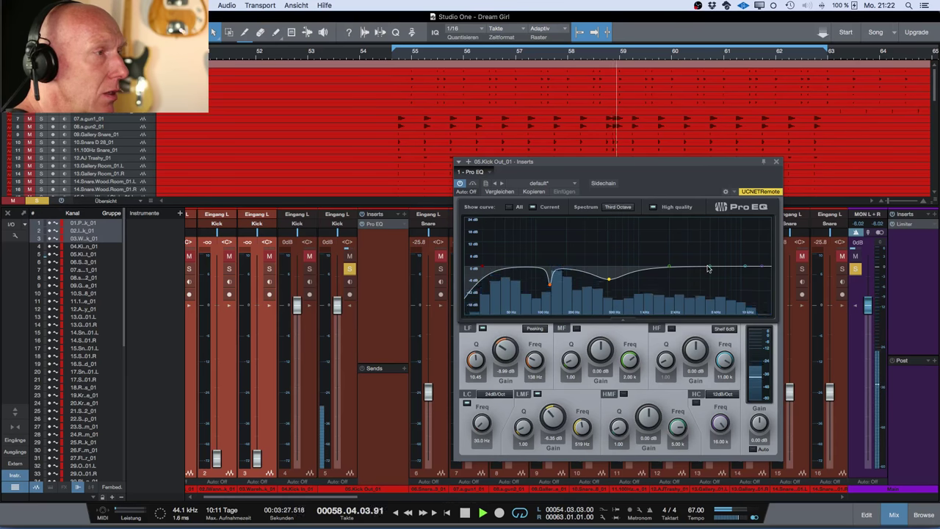
{"action": "key", "text": "space"}
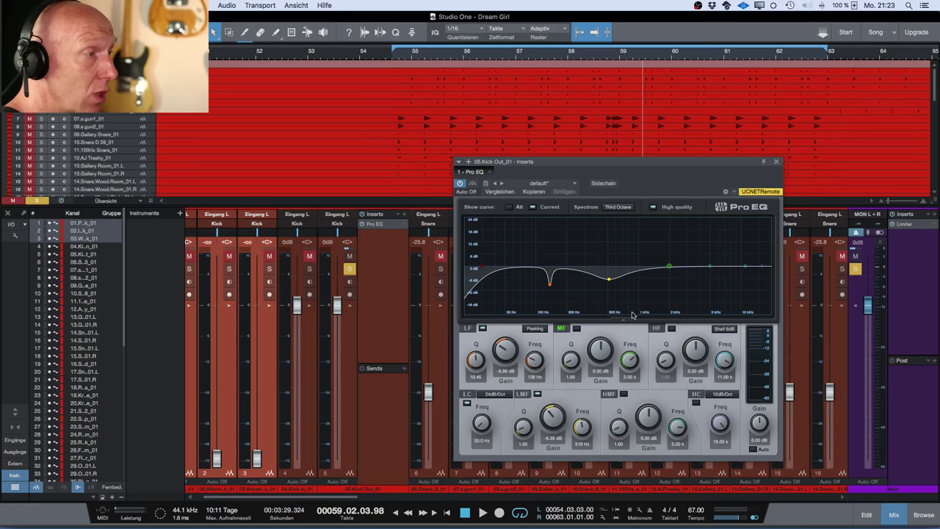
{"action": "key", "text": "space"}
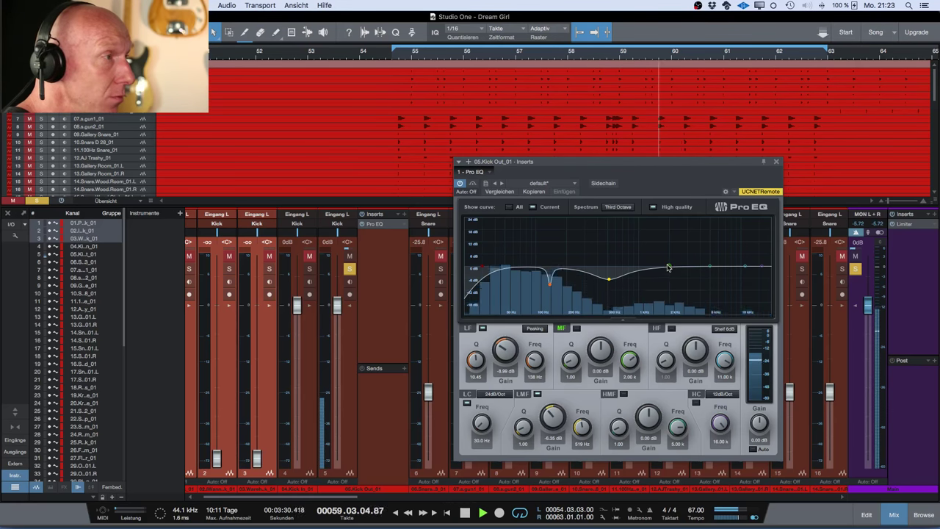
{"action": "mouse_move", "coordinate": [711, 266]}
{"action": "left_mouse_down"}
{"action": "mouse_move", "coordinate": [695, 257]}
{"action": "mouse_move", "coordinate": [705, 256]}
{"action": "mouse_move", "coordinate": [703, 229]}
{"action": "mouse_move", "coordinate": [689, 239]}
{"action": "mouse_move", "coordinate": [716, 243]}
{"action": "mouse_move", "coordinate": [713, 256]}
{"action": "left_mouse_up"}
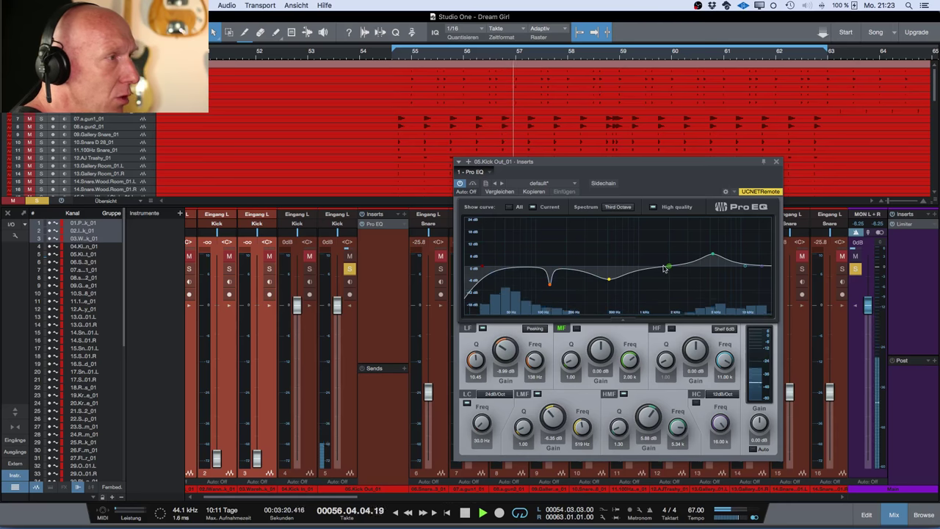
Cut the MF band by 5.18 dB at 177 Hz and set the low cut frequency to 40 Hz
{"action": "left_click_drag", "start_coordinate": [669, 268], "coordinate": [561, 278]}
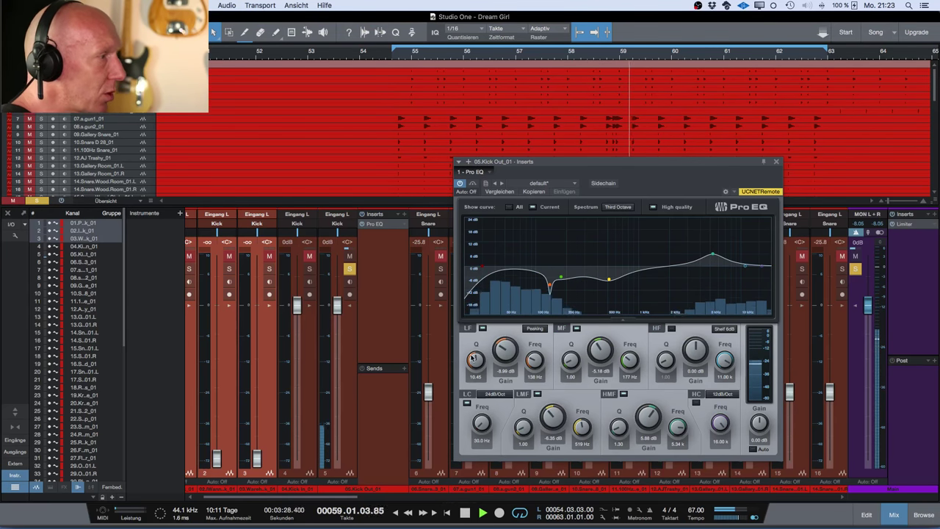
{"action": "left_click", "coordinate": [481, 440]}
{"action": "type", "text": "40"}
{"action": "key", "text": "Return"}
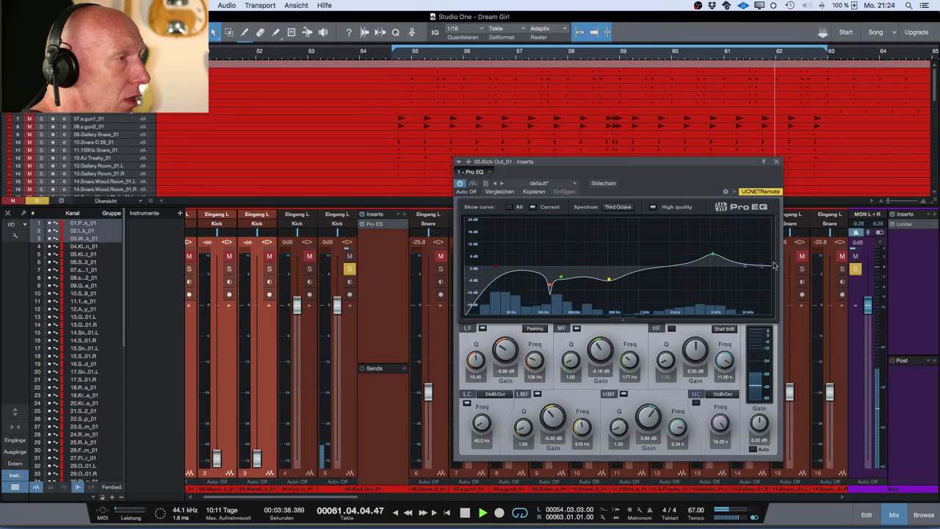
Enable the high cut of the Kick Out EQ at about 6.9 kHz and close the plug-in window
{"action": "left_click", "coordinate": [718, 423]}
{"action": "left_click_drag", "start_coordinate": [719, 423], "coordinate": [721, 432]}
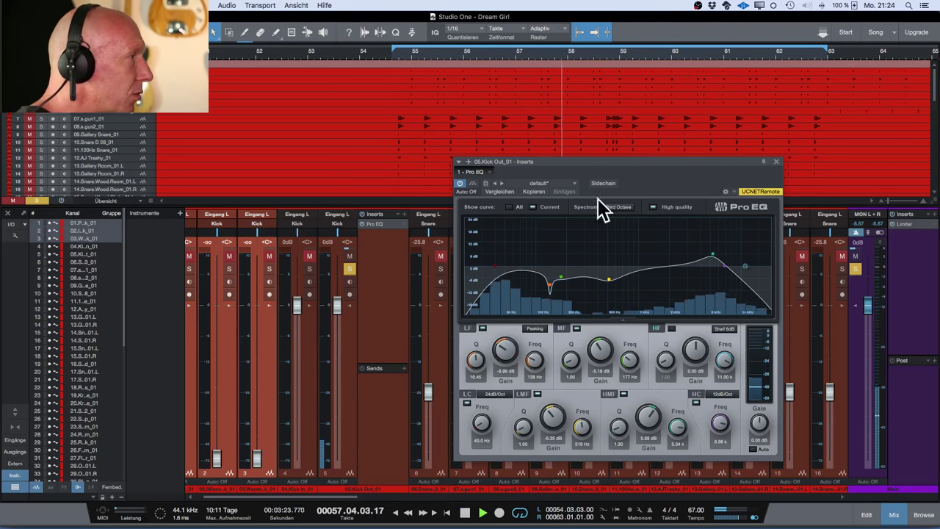
{"action": "left_click", "coordinate": [776, 162]}
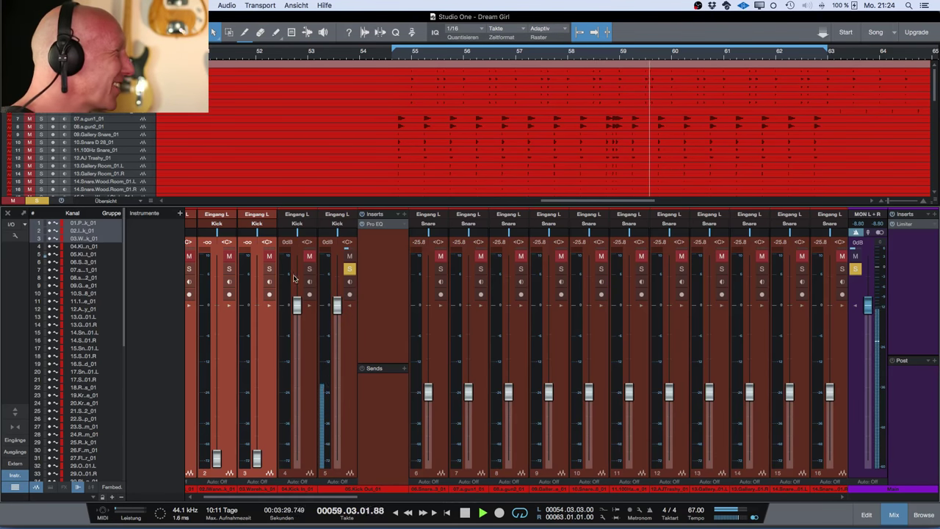
Lower the 04.Kick In_01 fader fully, solo it together with Kick Out, and blend it in to -5.3 dB
{"action": "left_click_drag", "start_coordinate": [296, 307], "coordinate": [296, 459]}
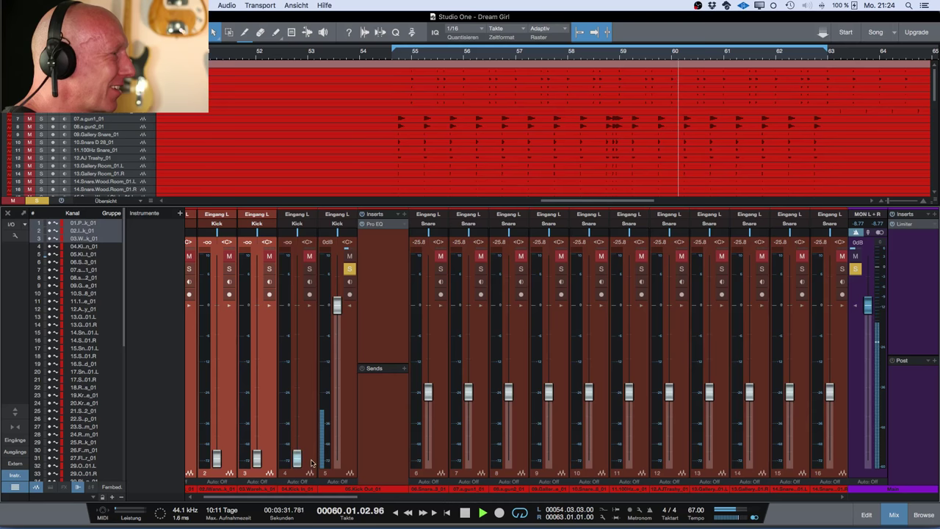
{"action": "left_click", "coordinate": [309, 269]}
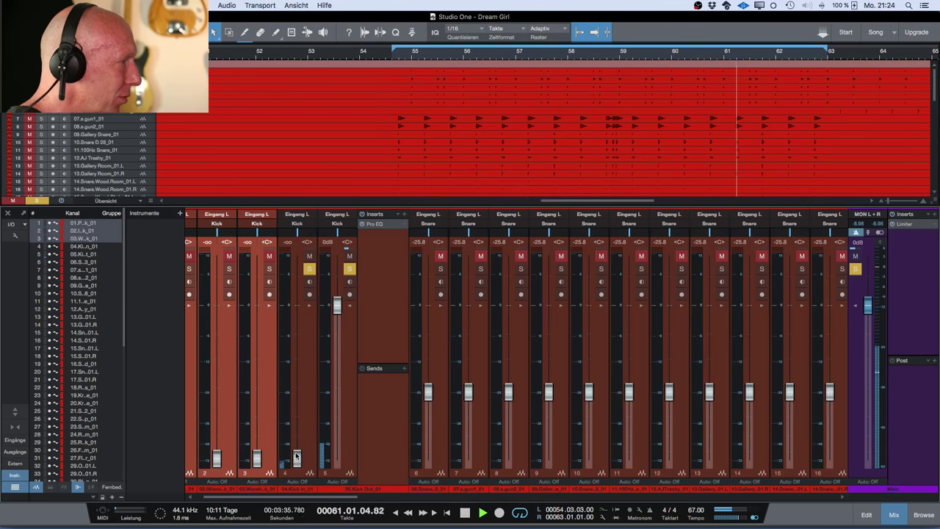
{"action": "left_click_drag", "start_coordinate": [298, 459], "coordinate": [301, 334]}
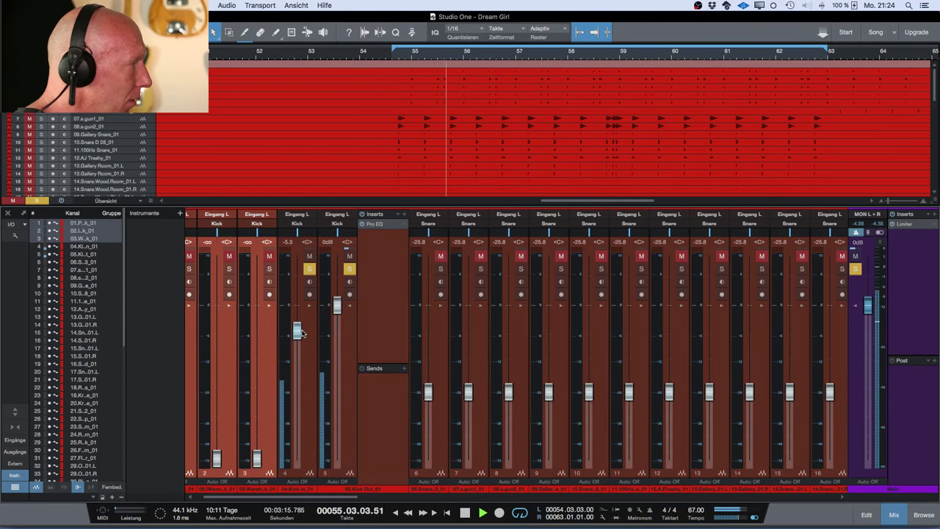
{"action": "scroll", "coordinate": [302, 333], "scroll_direction": "left", "scroll_amount": 2}
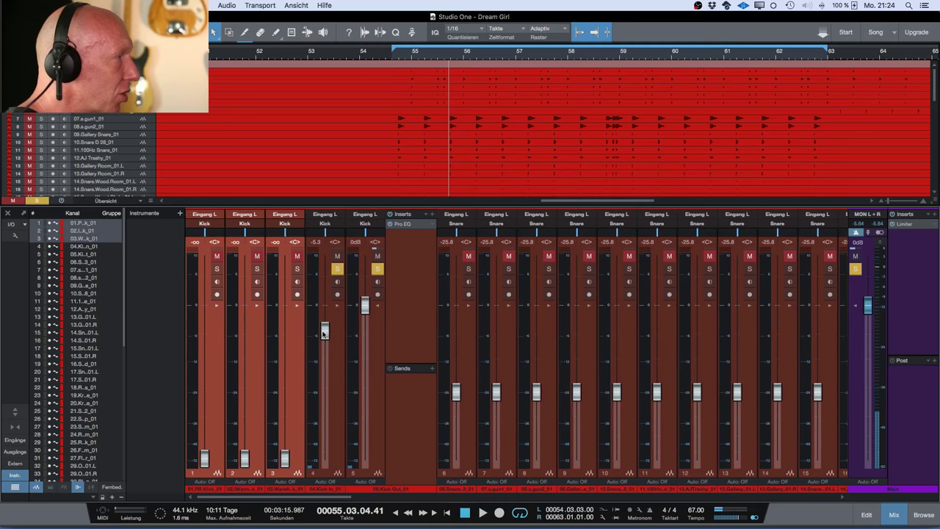
Take Kick Out out of solo, play 04.Kick In_01 on its own and raise its fader to -0.4 dB
{"action": "left_click", "coordinate": [377, 269]}
{"action": "key", "text": "space"}
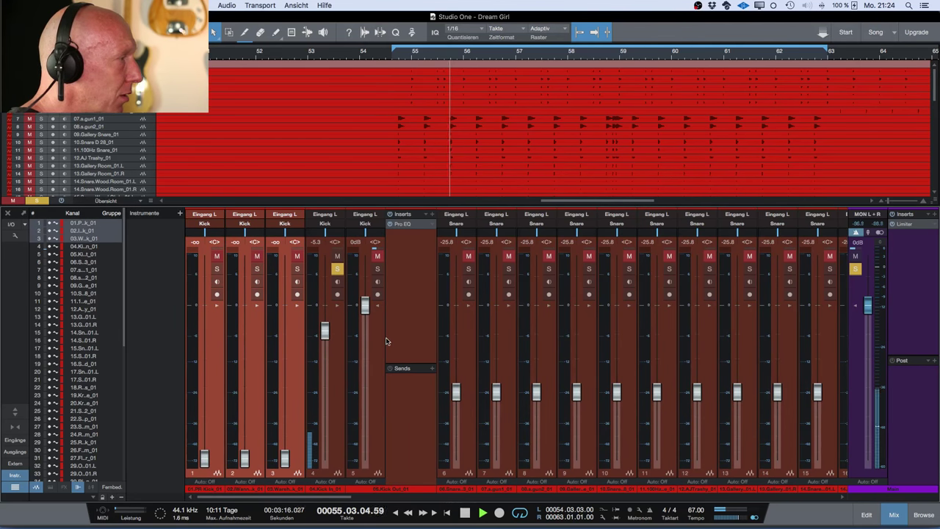
{"action": "left_click_drag", "start_coordinate": [325, 331], "coordinate": [324, 307]}
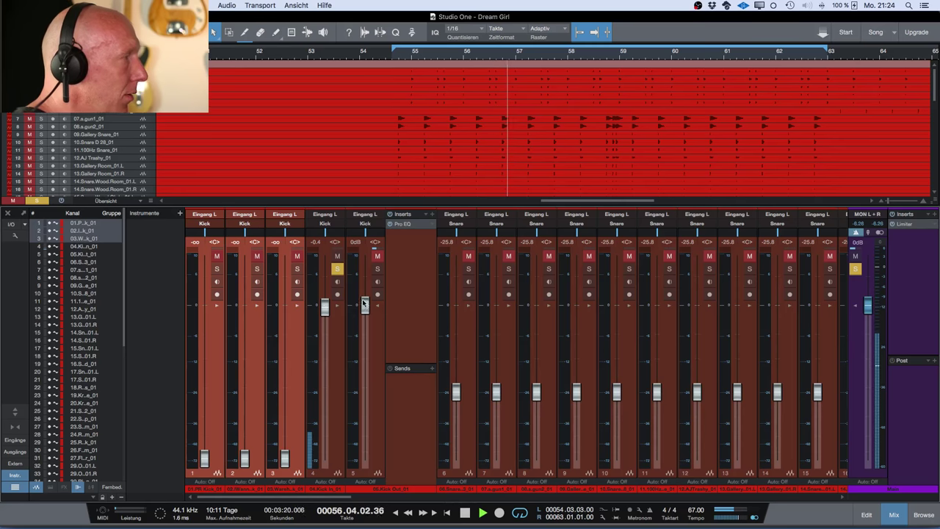
{"action": "key", "text": "space"}
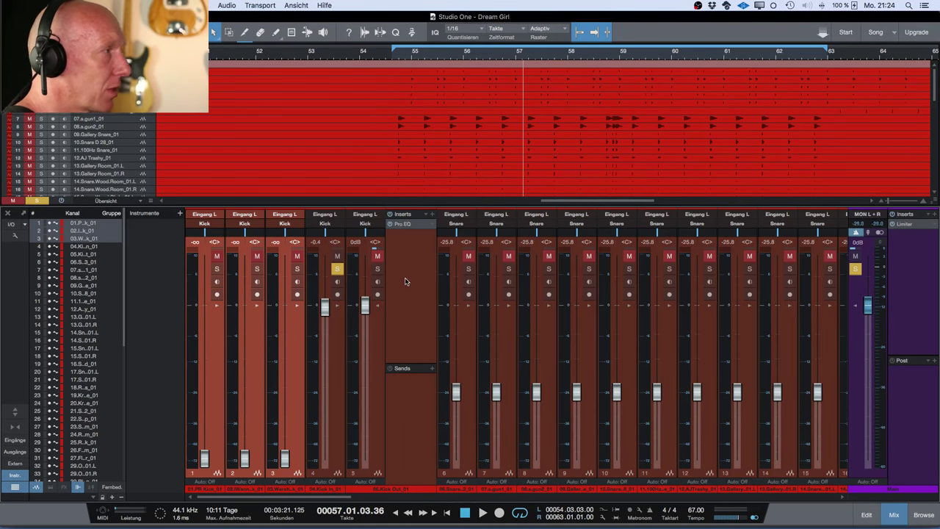
Expand the 04.Kick In_01 channel and insert a PreSonus Pro EQ on it
{"action": "left_click", "coordinate": [337, 305]}
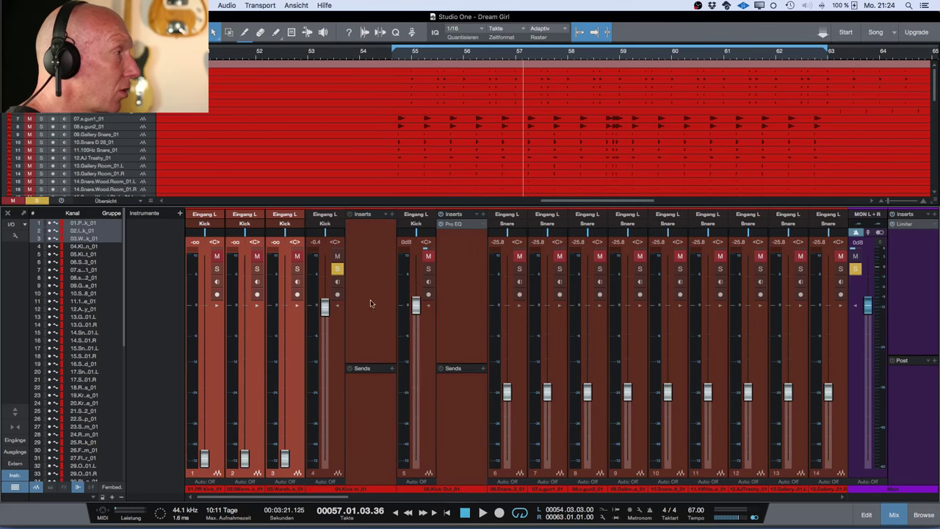
{"action": "left_click", "coordinate": [392, 215]}
{"action": "left_click", "coordinate": [463, 472]}
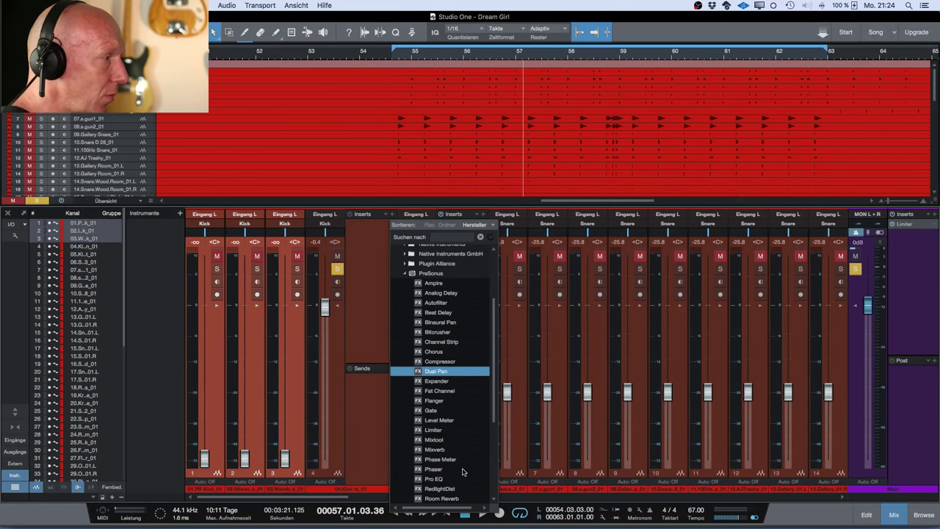
{"action": "left_click", "coordinate": [448, 480]}
{"action": "left_click", "coordinate": [447, 480]}
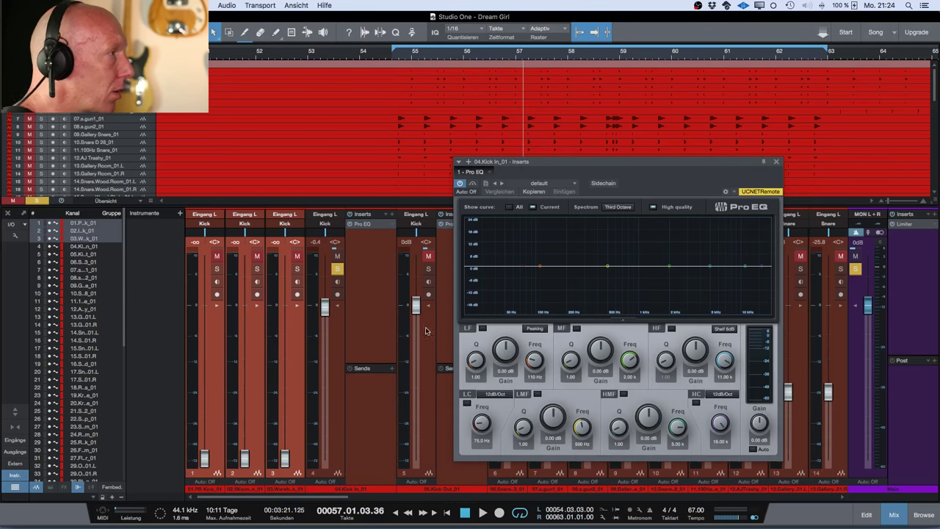
{"action": "left_click_drag", "start_coordinate": [558, 172], "coordinate": [617, 174]}
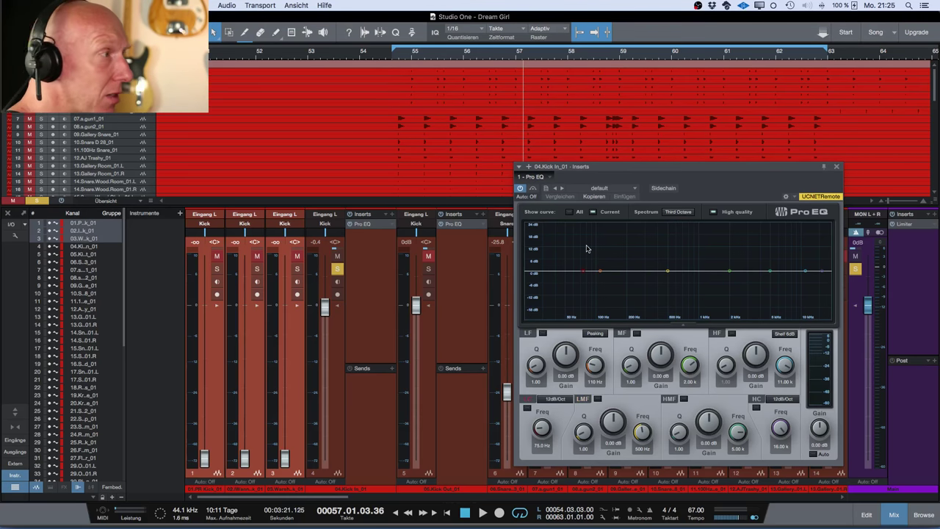
Enable the low cut on the Kick In EQ and boost the LMF band by 4.71 dB near 880 Hz during playback
{"action": "left_click", "coordinate": [528, 409]}
{"action": "key", "text": "space"}
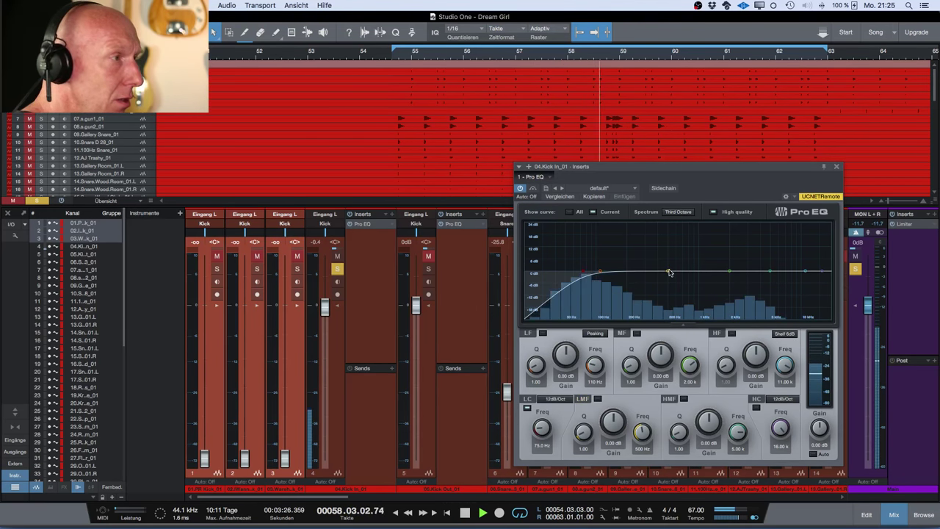
{"action": "left_click_drag", "start_coordinate": [668, 273], "coordinate": [693, 263]}
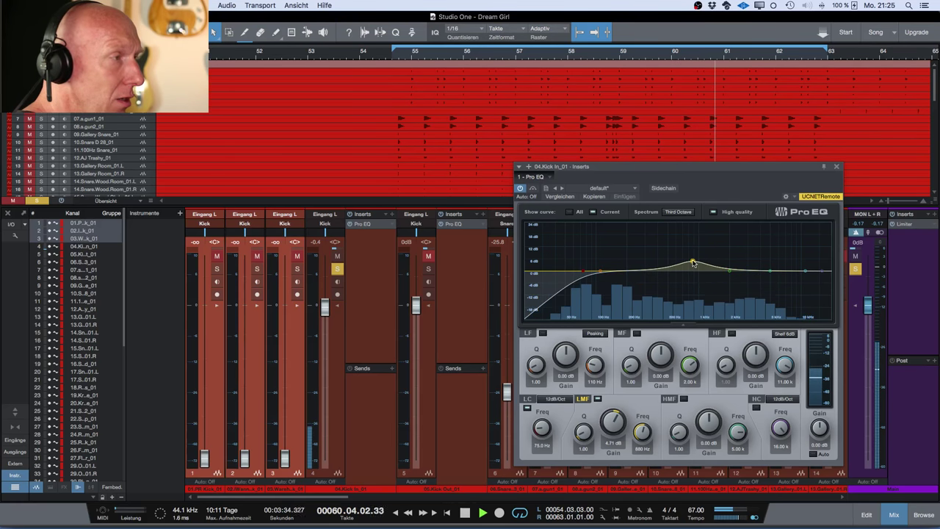
{"action": "left_click", "coordinate": [600, 271]}
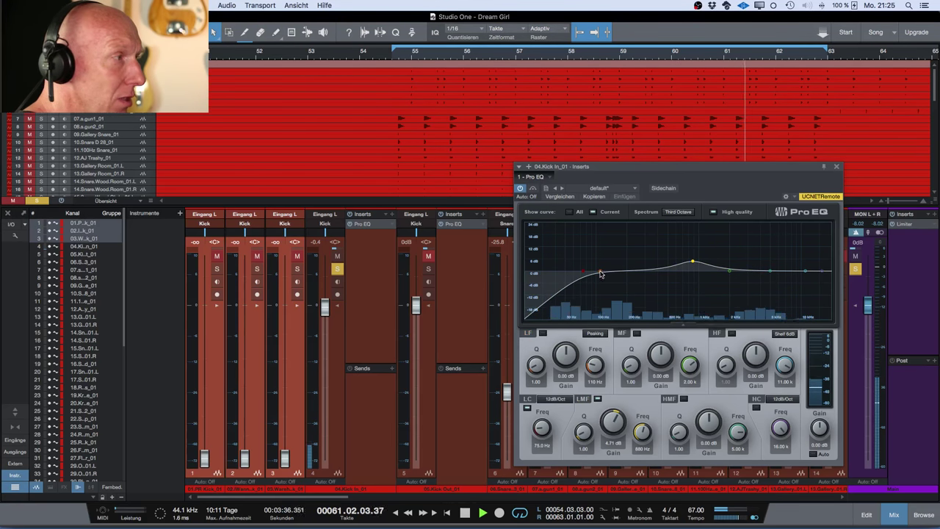
{"action": "key", "text": "space"}
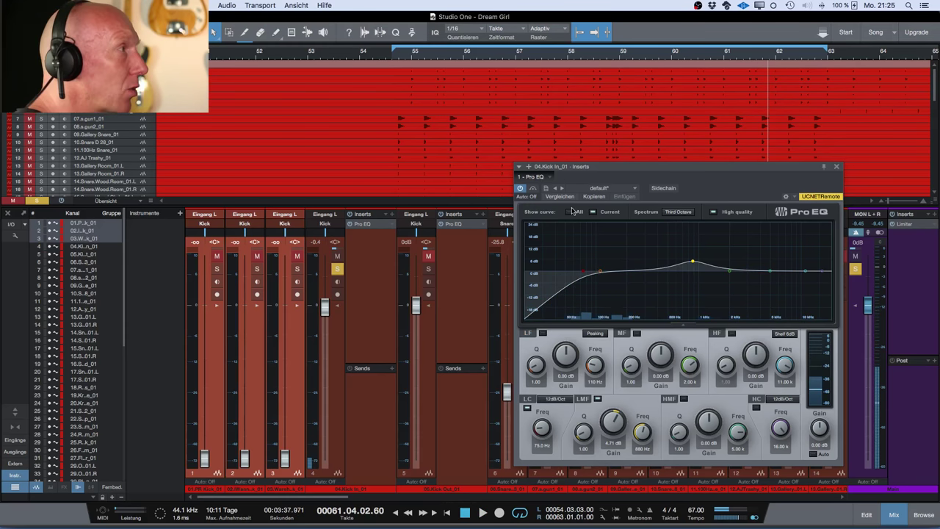
{"action": "left_click", "coordinate": [835, 167]}
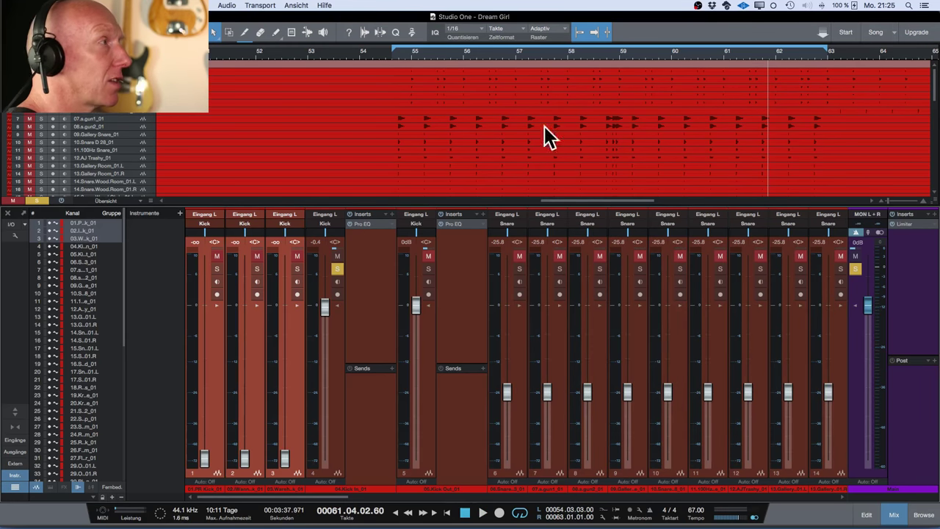
Examine the five kick waveforms at bar 56.3 in the enlarged arrangement, comparing the timing and polarity of their attacks
{"action": "scroll", "coordinate": [489, 110], "scroll_direction": "up", "scroll_amount": 4}
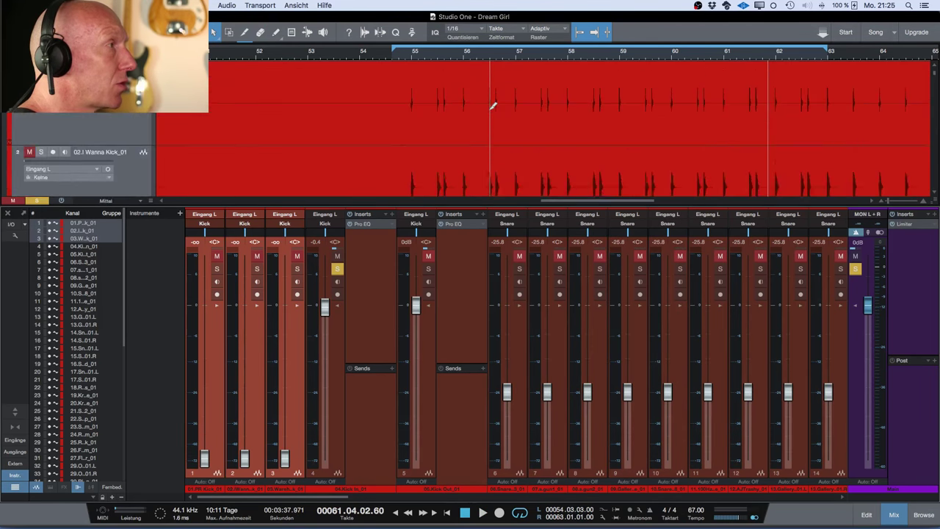
{"action": "scroll", "coordinate": [492, 107], "scroll_direction": "up", "scroll_amount": 8}
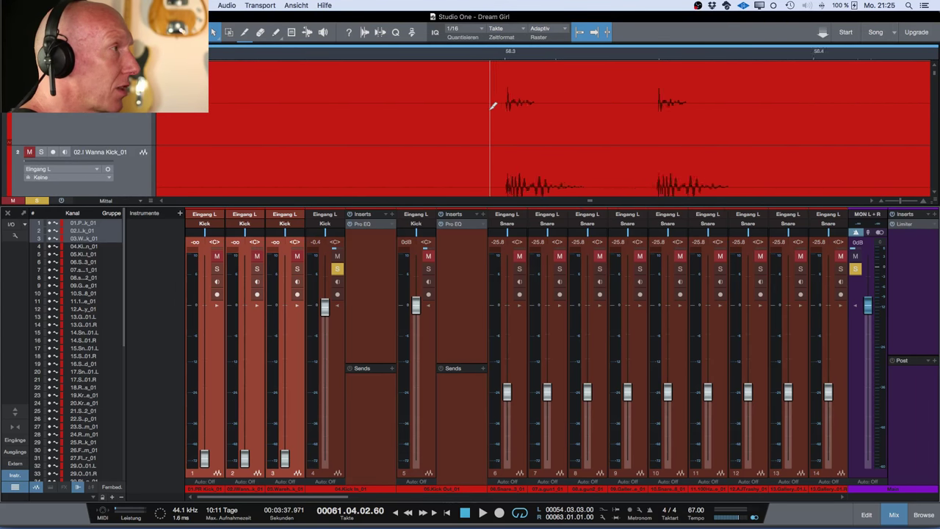
{"action": "scroll", "coordinate": [493, 106], "scroll_direction": "up", "scroll_amount": 1}
{"action": "scroll", "coordinate": [488, 109], "scroll_direction": "down", "scroll_amount": 5}
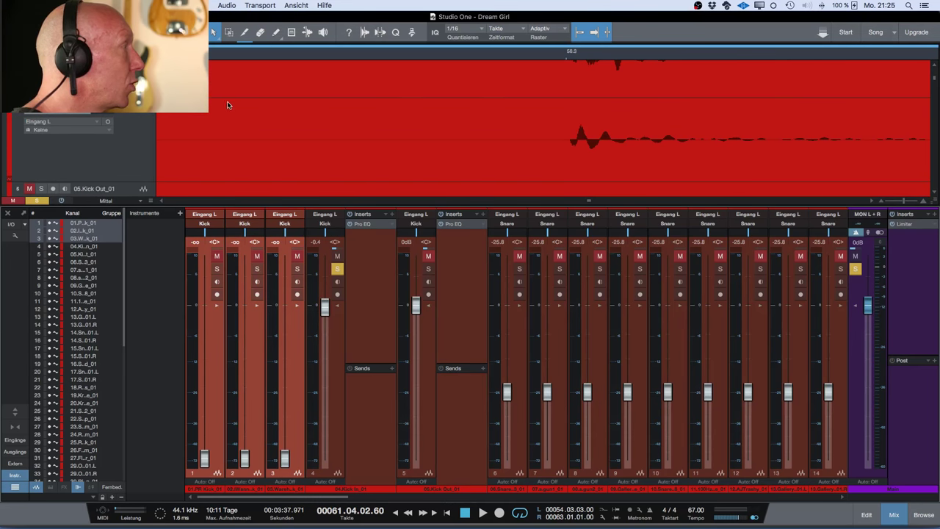
{"action": "key", "text": "F3"}
{"action": "left_click", "coordinate": [116, 145]}
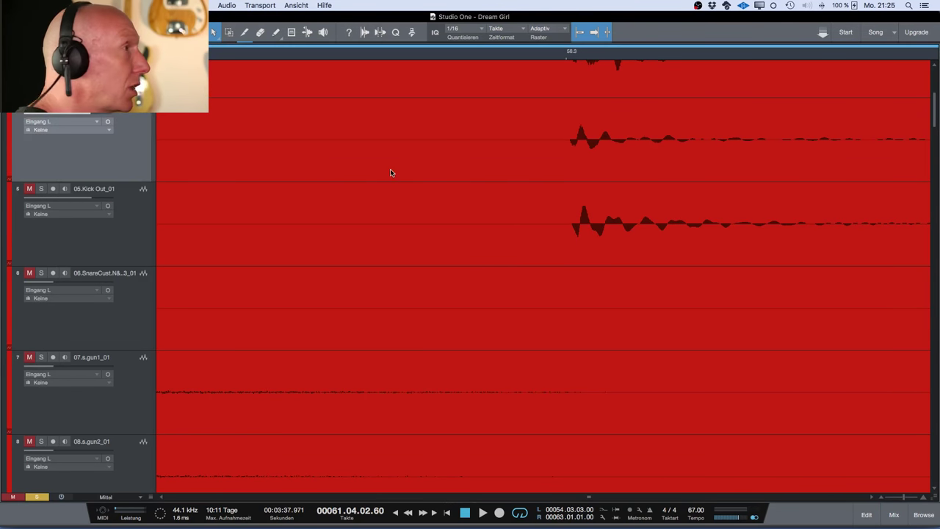
{"action": "left_click", "coordinate": [565, 55]}
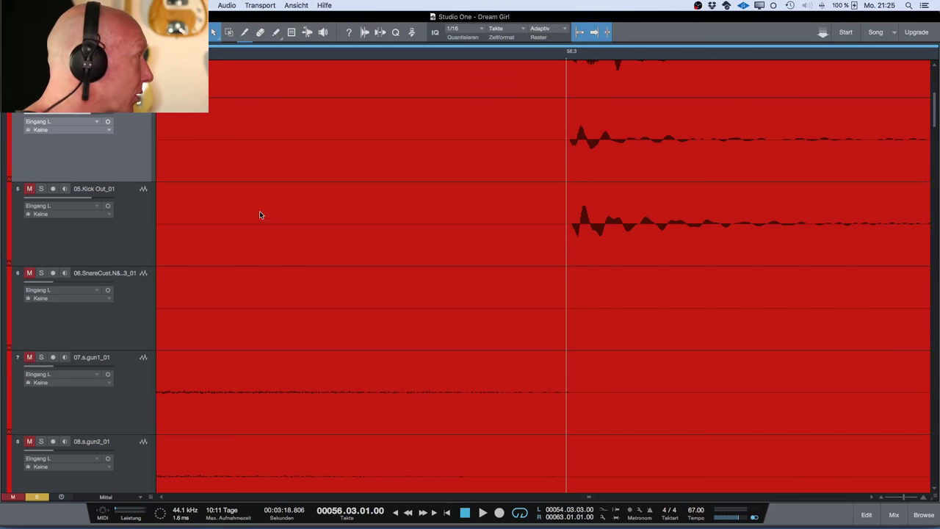
{"action": "scroll", "coordinate": [610, 222], "scroll_direction": "up", "scroll_amount": 3}
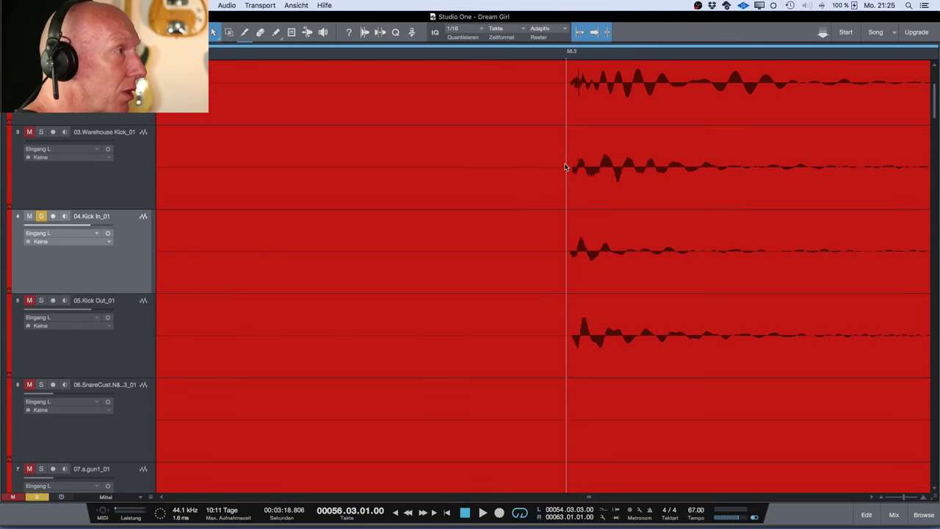
{"action": "scroll", "coordinate": [584, 95], "scroll_direction": "up", "scroll_amount": 2}
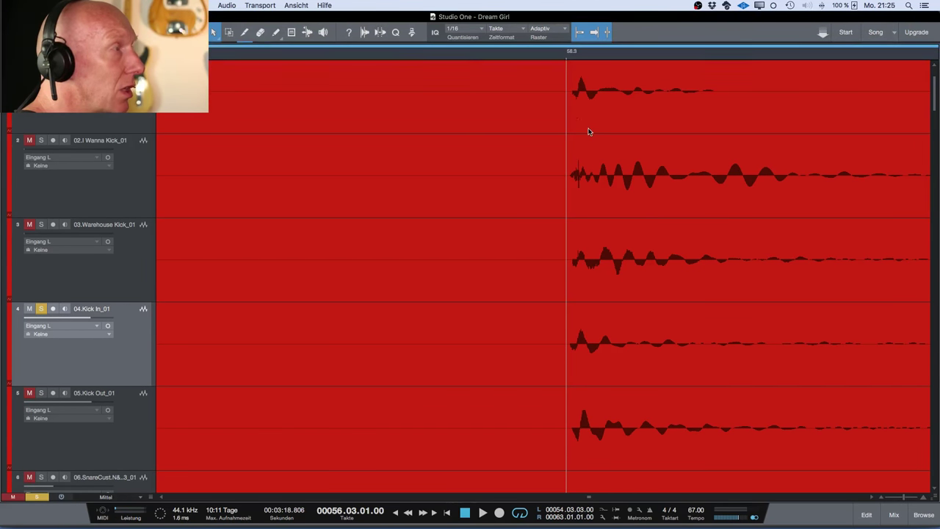
{"action": "scroll", "coordinate": [587, 131], "scroll_direction": "up", "scroll_amount": 2}
{"action": "scroll", "coordinate": [587, 131], "scroll_direction": "down", "scroll_amount": 2}
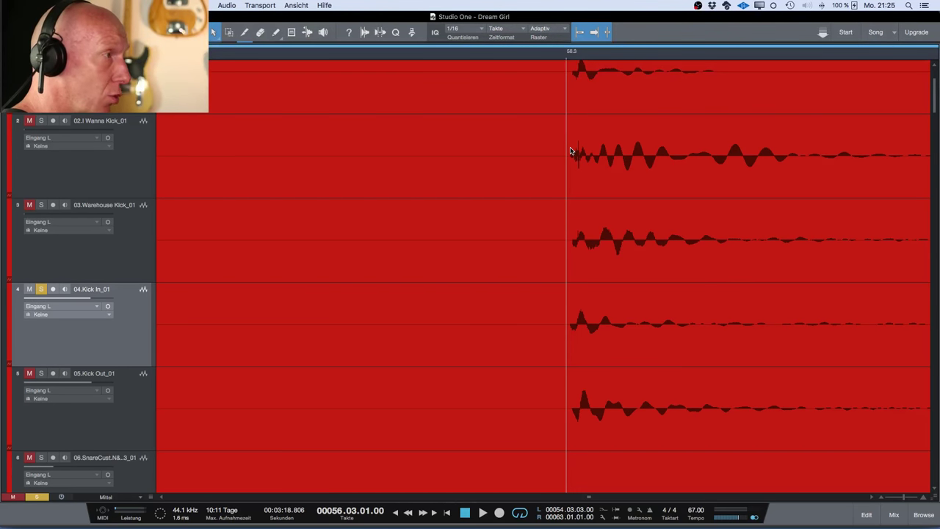
{"action": "scroll", "coordinate": [573, 145], "scroll_direction": "up", "scroll_amount": 2}
{"action": "scroll", "coordinate": [573, 144], "scroll_direction": "down", "scroll_amount": 3}
{"action": "scroll", "coordinate": [571, 149], "scroll_direction": "up", "scroll_amount": 2}
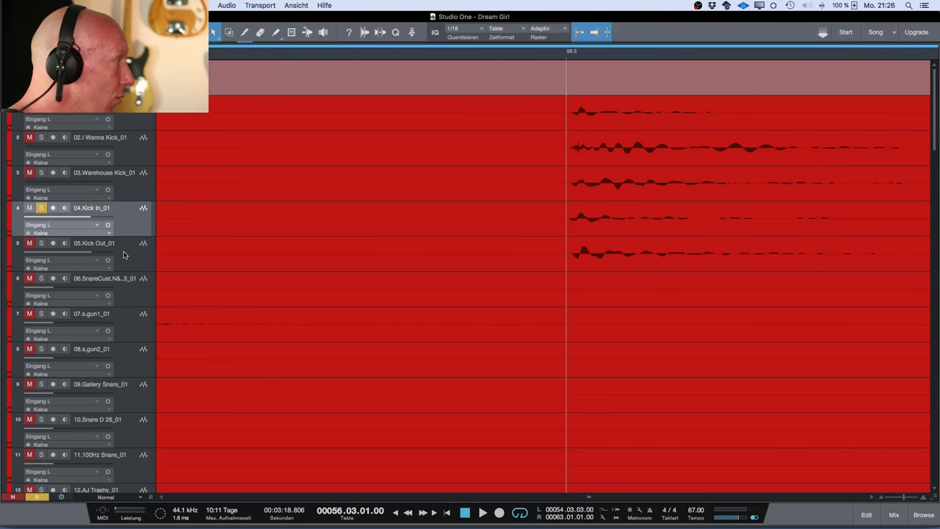
In the Kick In Pro EQ, set the LF band to Shelf 12dB and cut it by about 5.7 dB at 218 Hz
{"action": "key", "text": "F3"}
{"action": "key", "text": "space"}
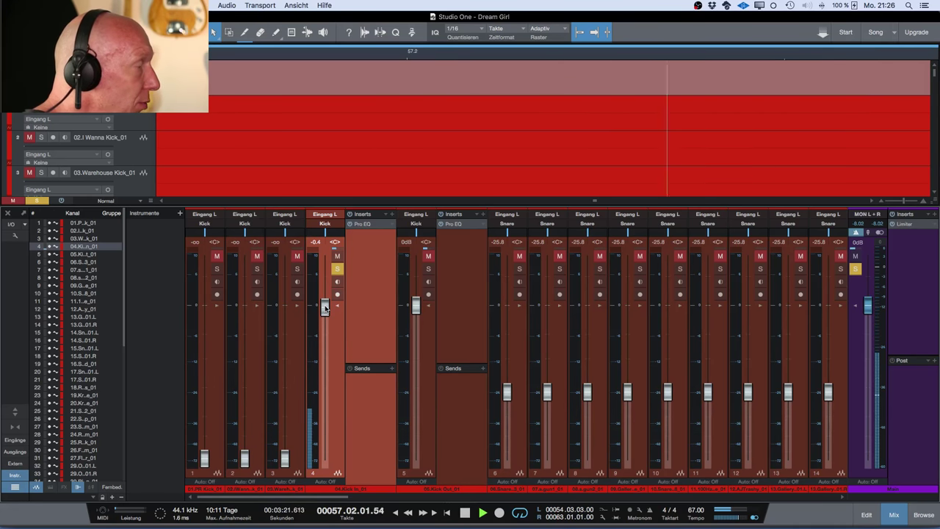
{"action": "left_click", "coordinate": [364, 224]}
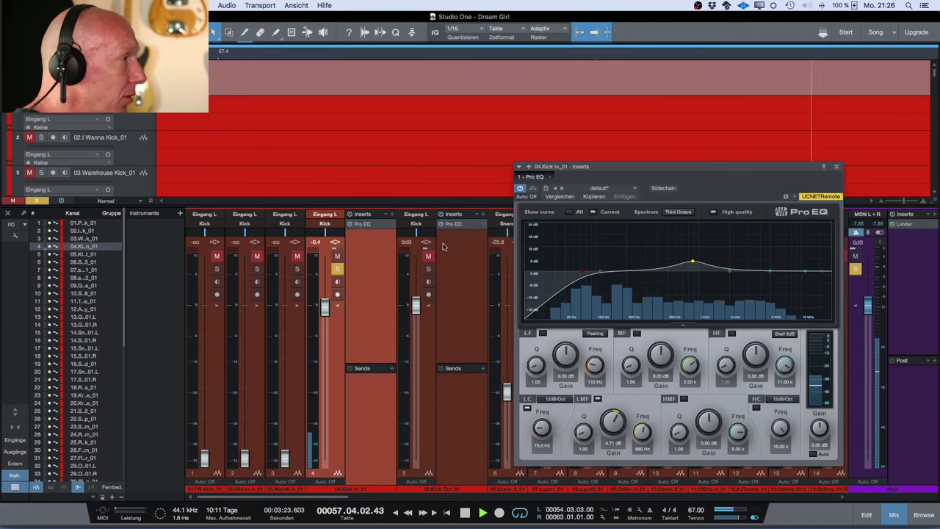
{"action": "left_click_drag", "start_coordinate": [663, 172], "coordinate": [522, 227]}
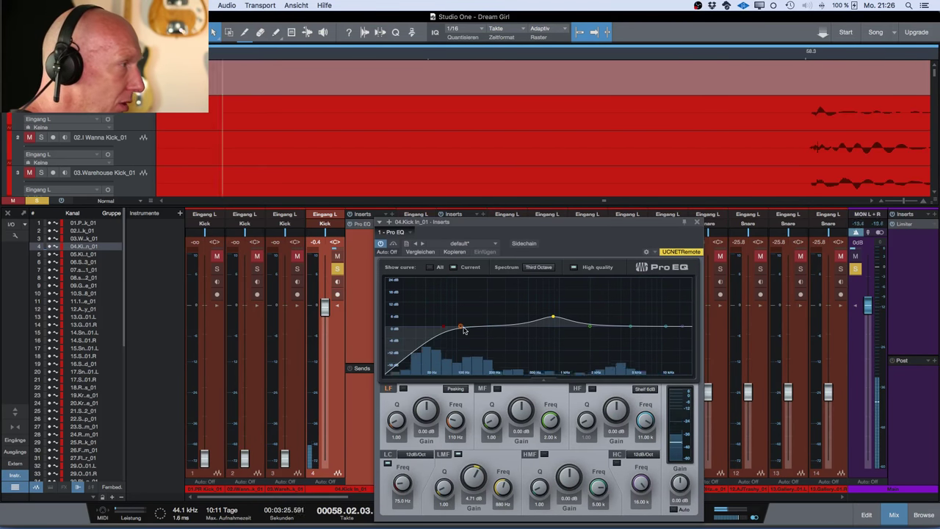
{"action": "left_click_drag", "start_coordinate": [461, 327], "coordinate": [468, 334]}
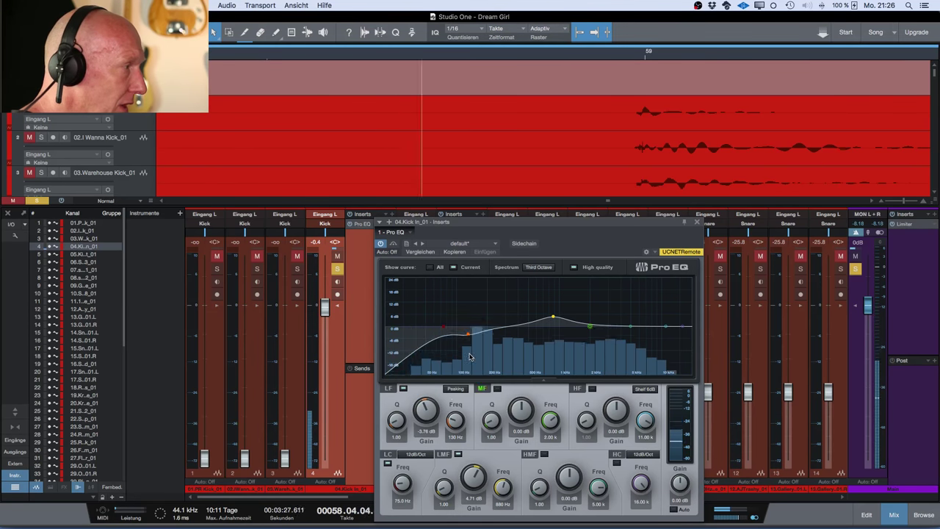
{"action": "left_click", "coordinate": [455, 388]}
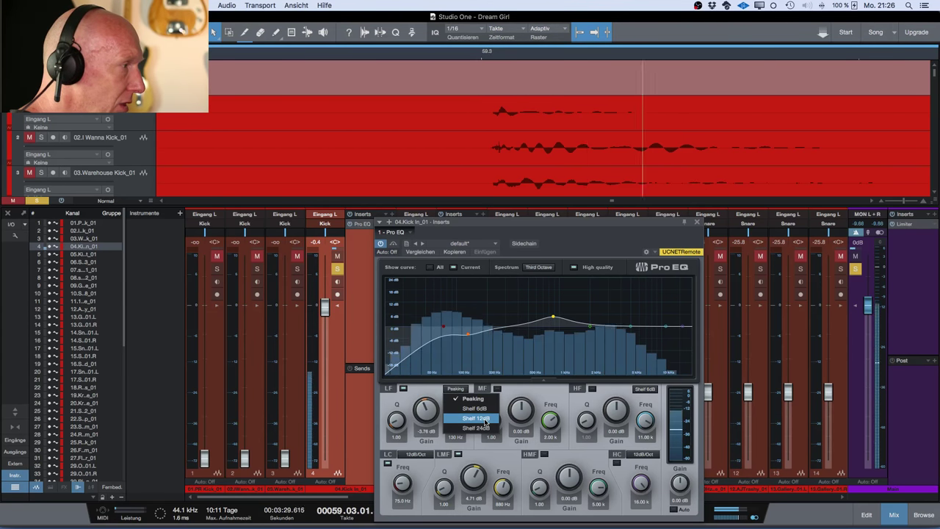
{"action": "left_click", "coordinate": [485, 418]}
{"action": "left_click_drag", "start_coordinate": [467, 335], "coordinate": [491, 339]}
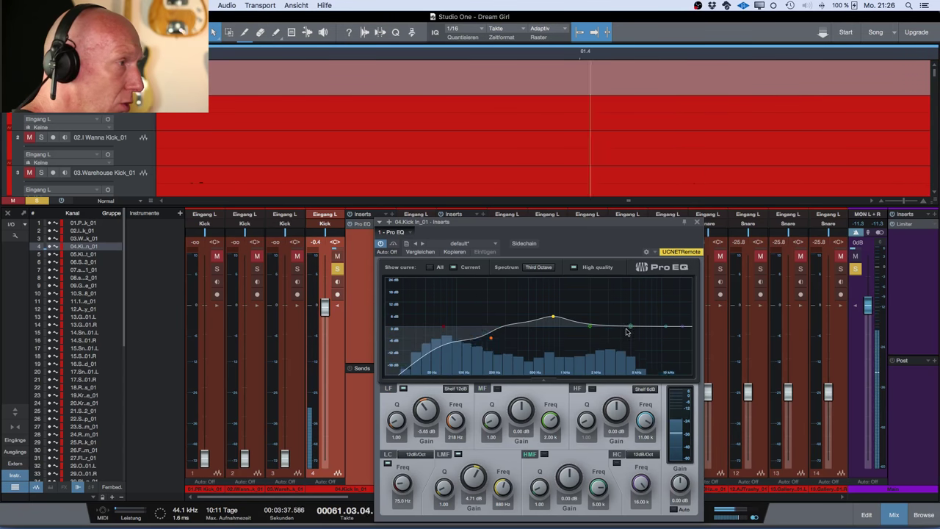
Boost the HMF band by 4.47 dB at 5 kHz and enable the high cut at about 10.2 kHz for Kick In
{"action": "left_click_drag", "start_coordinate": [628, 329], "coordinate": [630, 318]}
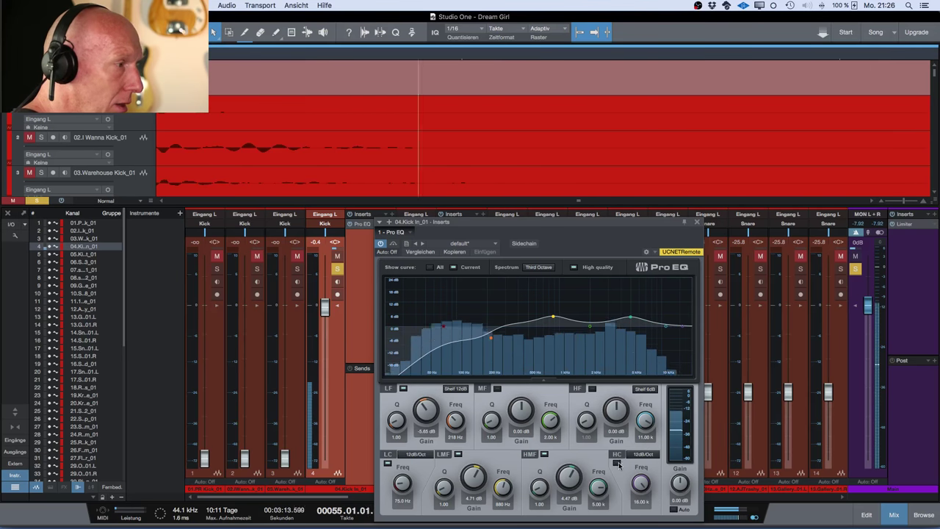
{"action": "mouse_move", "coordinate": [645, 488]}
{"action": "left_mouse_down"}
{"action": "mouse_move", "coordinate": [638, 481]}
{"action": "mouse_move", "coordinate": [642, 505]}
{"action": "mouse_move", "coordinate": [641, 481]}
{"action": "left_mouse_up"}
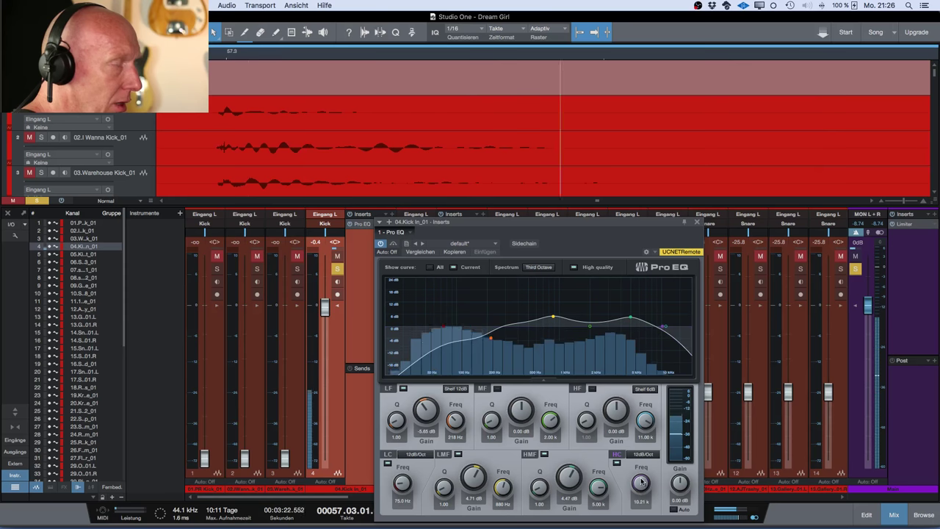
{"action": "left_click", "coordinate": [697, 222]}
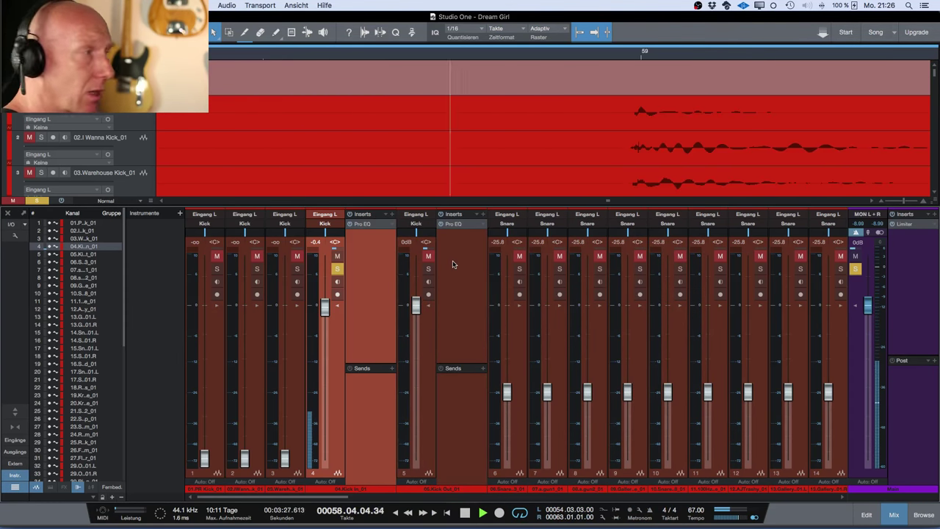
Unmute and solo 05.Kick Out_01 alongside Kick In, and lower the Kick In fader to -2.1 dB
{"action": "left_click", "coordinate": [429, 256]}
{"action": "left_click", "coordinate": [428, 269]}
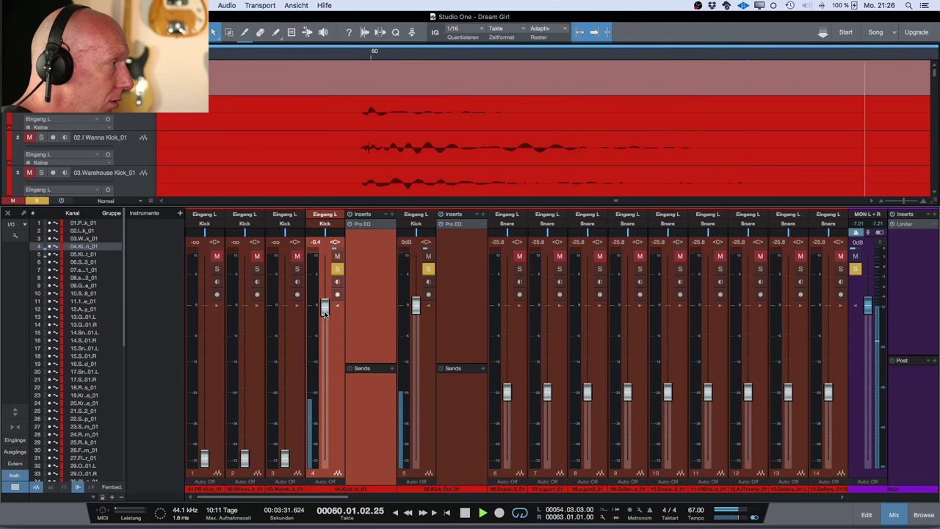
{"action": "mouse_move", "coordinate": [326, 309]}
{"action": "left_mouse_down"}
{"action": "mouse_move", "coordinate": [325, 433]}
{"action": "mouse_move", "coordinate": [339, 459]}
{"action": "mouse_move", "coordinate": [338, 310]}
{"action": "left_mouse_up"}
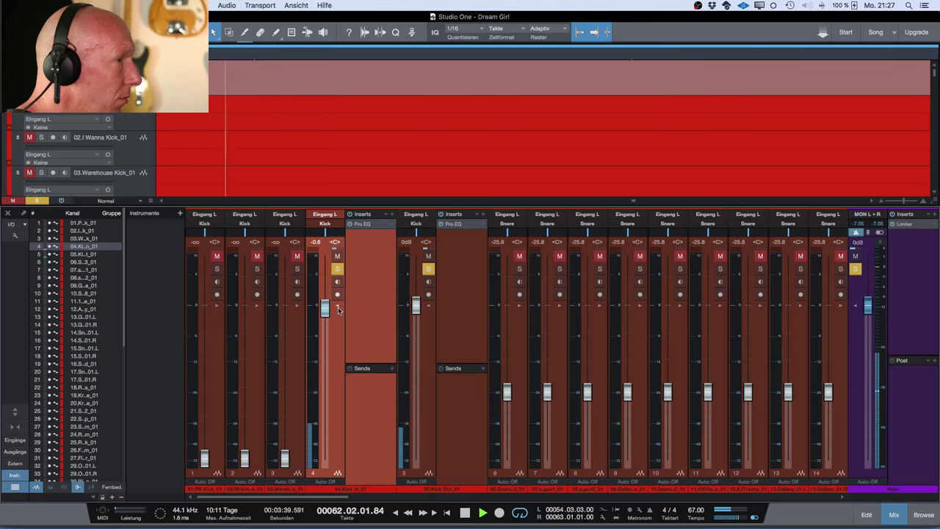
{"action": "left_click_drag", "start_coordinate": [338, 309], "coordinate": [324, 318]}
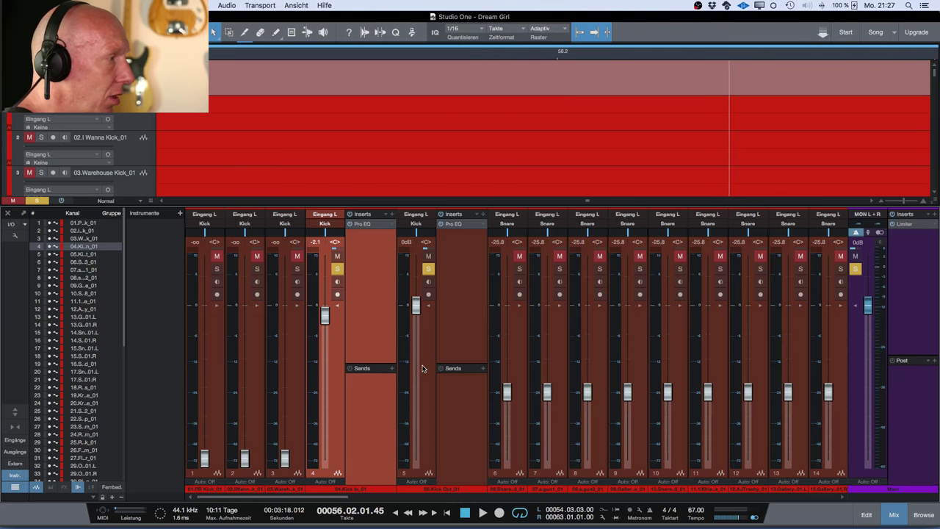
Insert a PreSonus Gate on the Kick bus channel
{"action": "scroll", "coordinate": [419, 368], "scroll_direction": "right", "scroll_amount": 15}
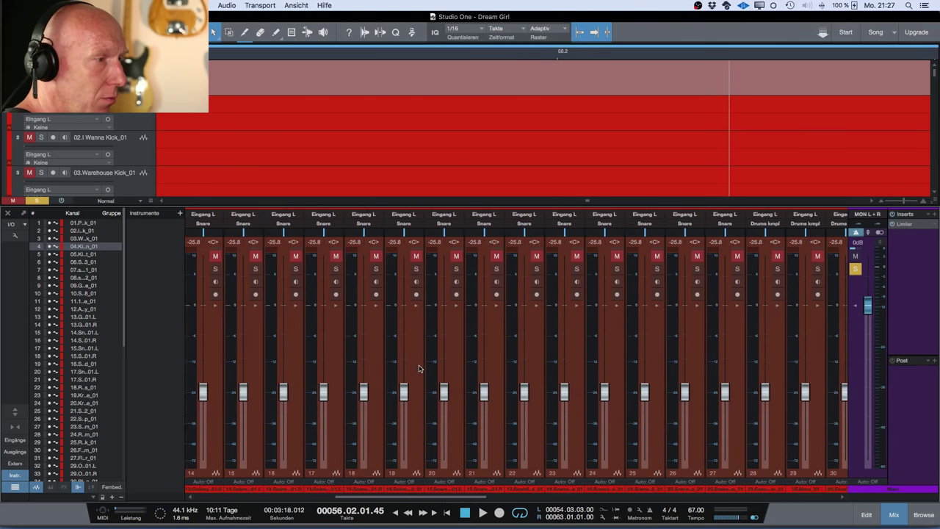
{"action": "scroll", "coordinate": [419, 368], "scroll_direction": "right", "scroll_amount": 15}
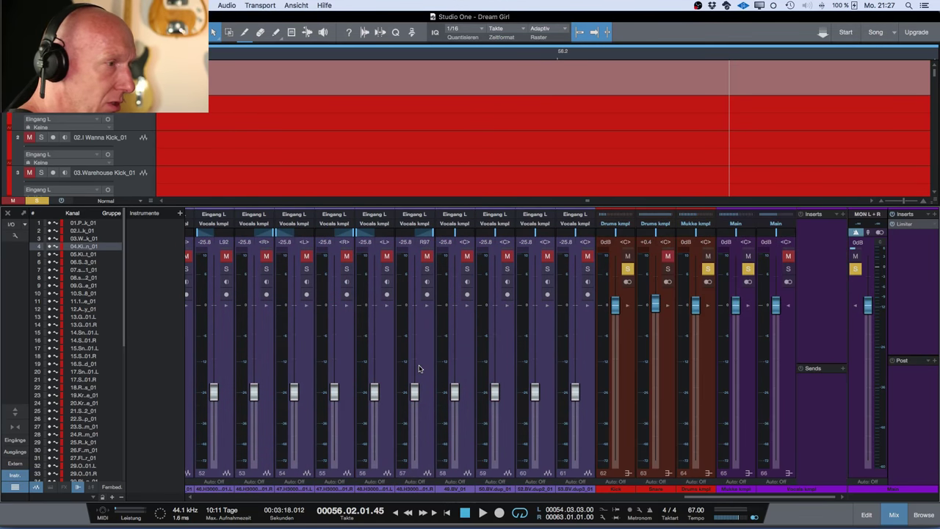
{"action": "left_click", "coordinate": [628, 307]}
{"action": "scroll", "coordinate": [682, 230], "scroll_direction": "right", "scroll_amount": 1}
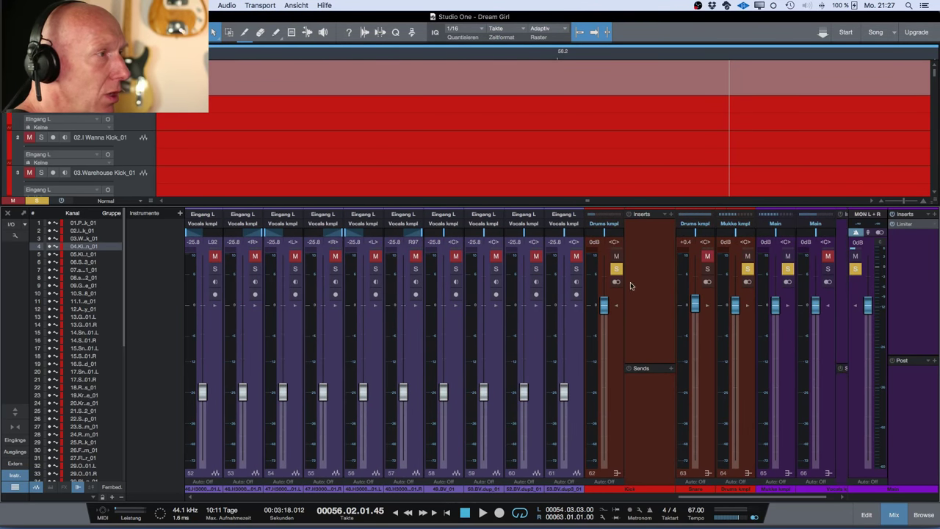
{"action": "left_click", "coordinate": [670, 215]}
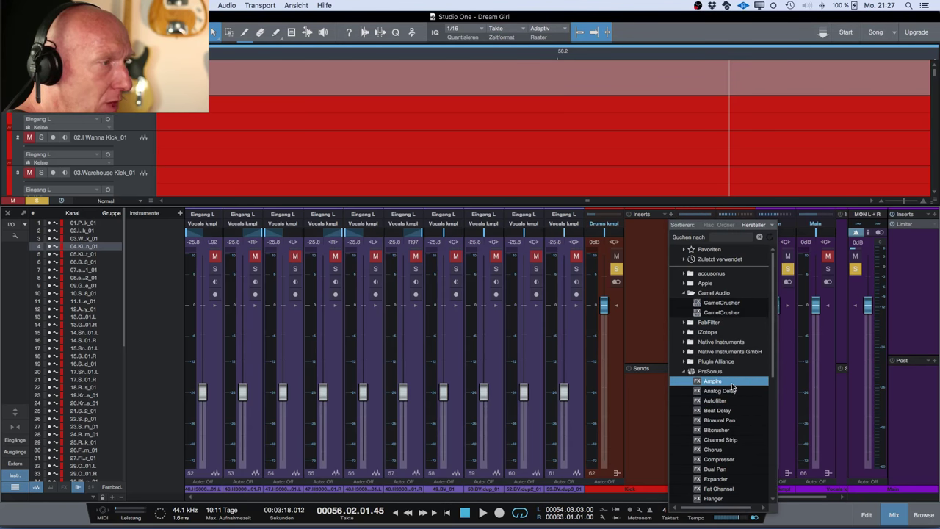
{"action": "scroll", "coordinate": [733, 387], "scroll_direction": "down", "scroll_amount": 3}
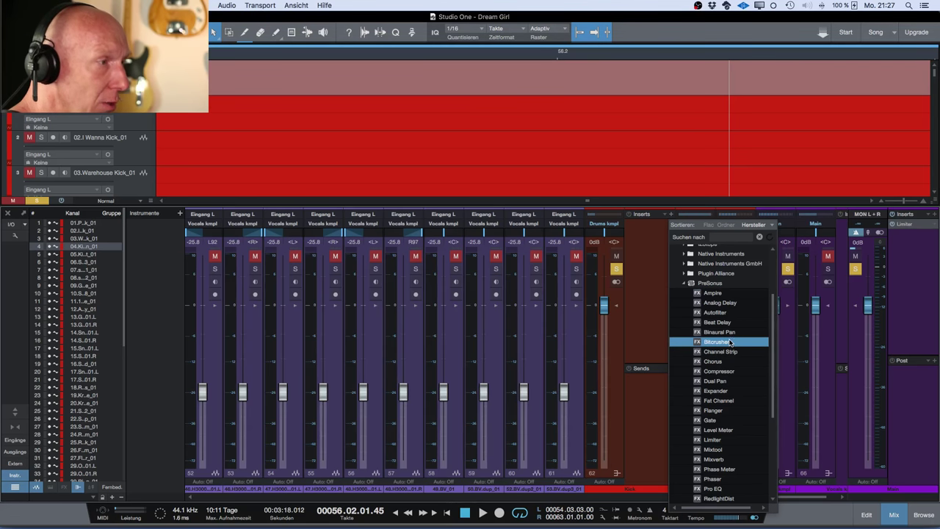
{"action": "left_click", "coordinate": [735, 422]}
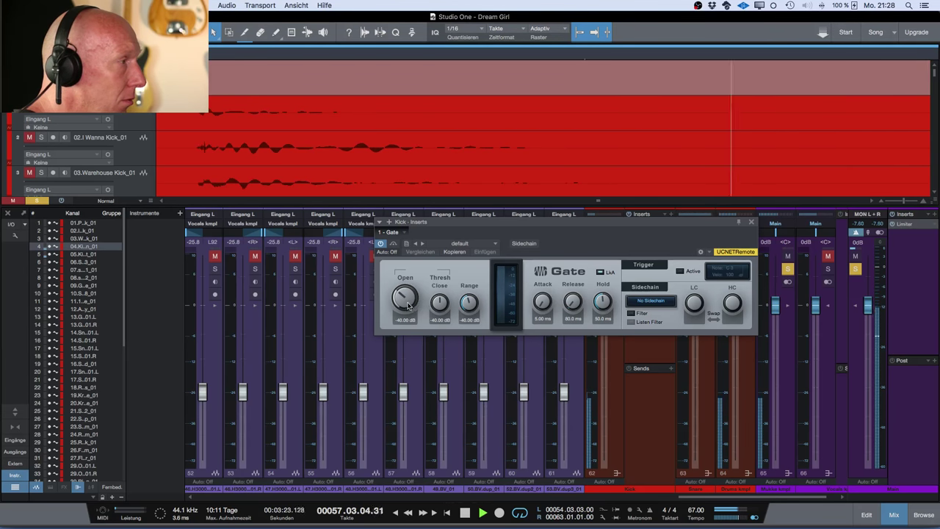
Set the Kick bus Gate to an open threshold of -29.50 dB, 0.05 ms attack and about 39 ms hold
{"action": "left_click_drag", "start_coordinate": [404, 300], "coordinate": [403, 285]}
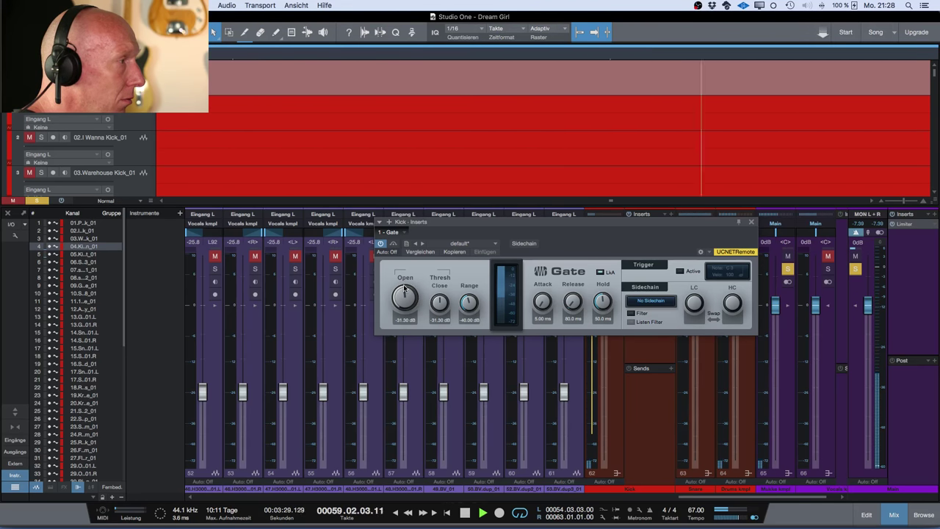
{"action": "left_click_drag", "start_coordinate": [540, 304], "coordinate": [541, 327]}
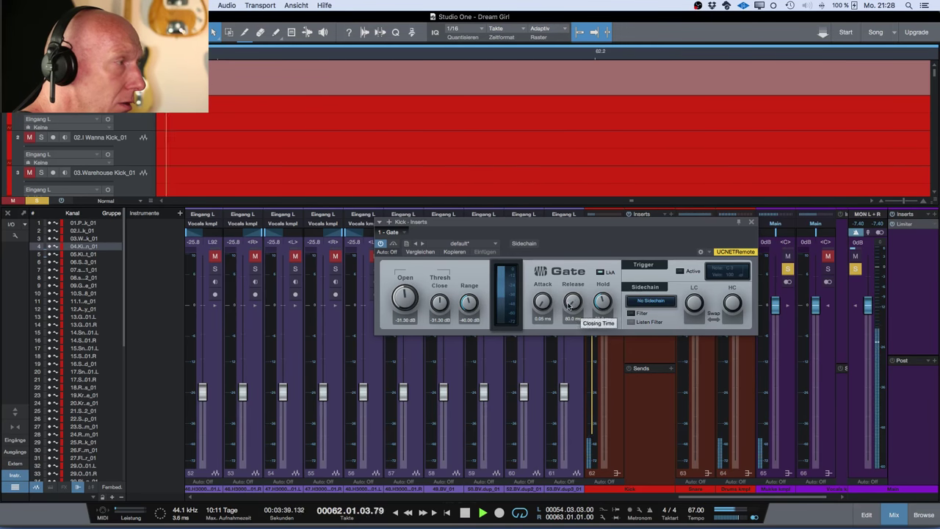
{"action": "left_click_drag", "start_coordinate": [404, 297], "coordinate": [403, 294]}
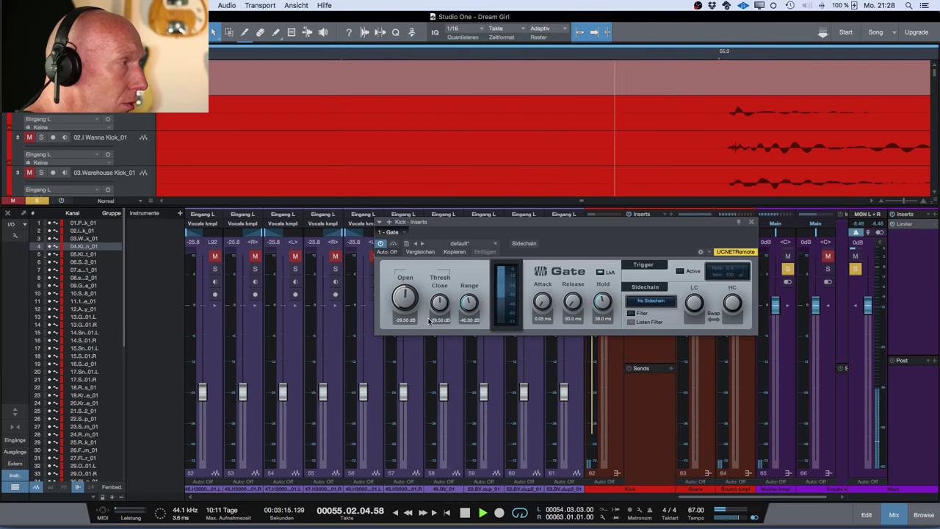
Try different close thresholds and settle on -29.26 dB, set the release to 159.6 ms, and close the Gate
{"action": "left_click_drag", "start_coordinate": [439, 305], "coordinate": [436, 270]}
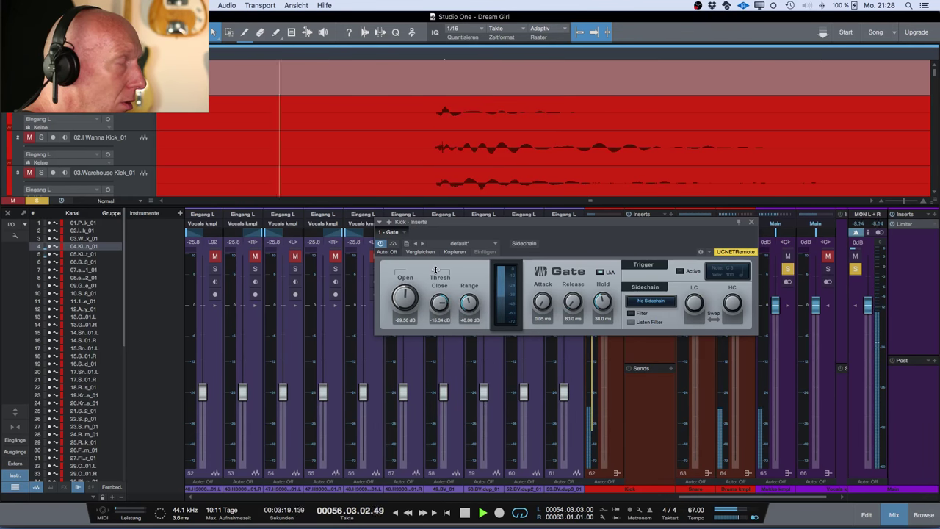
{"action": "left_click_drag", "start_coordinate": [437, 319], "coordinate": [441, 332]}
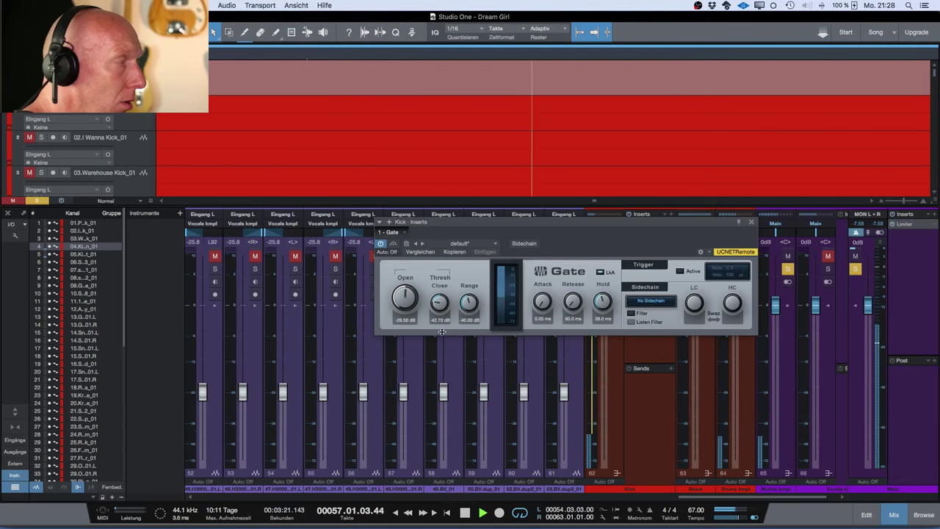
{"action": "left_click_drag", "start_coordinate": [438, 281], "coordinate": [439, 304]}
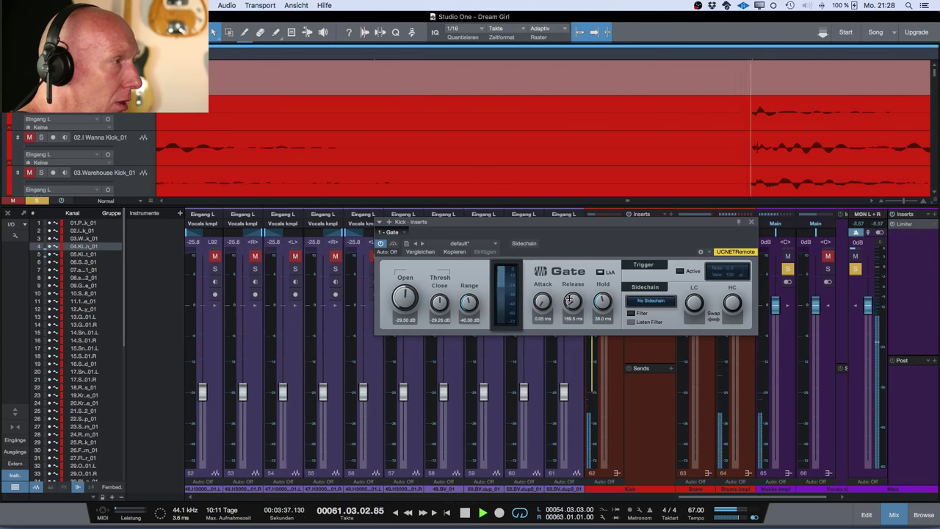
{"action": "left_click_drag", "start_coordinate": [570, 301], "coordinate": [569, 297]}
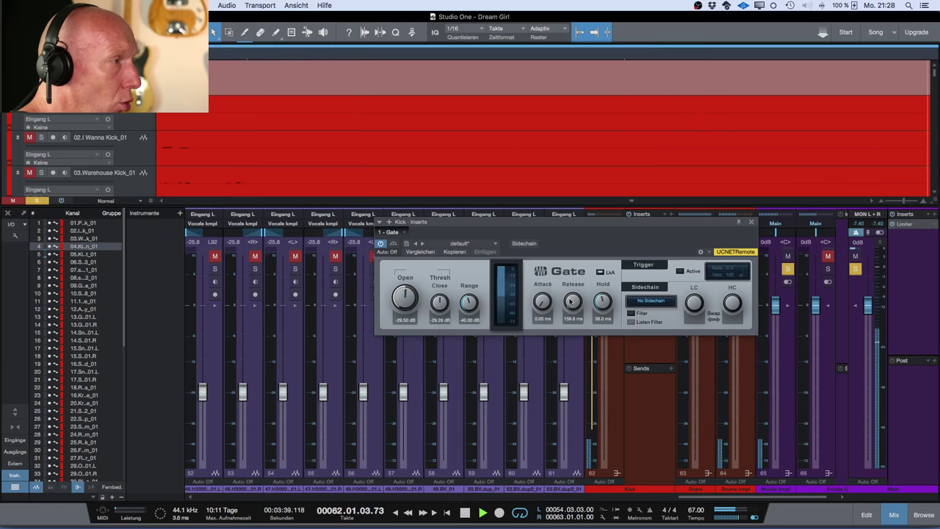
{"action": "left_click", "coordinate": [751, 222]}
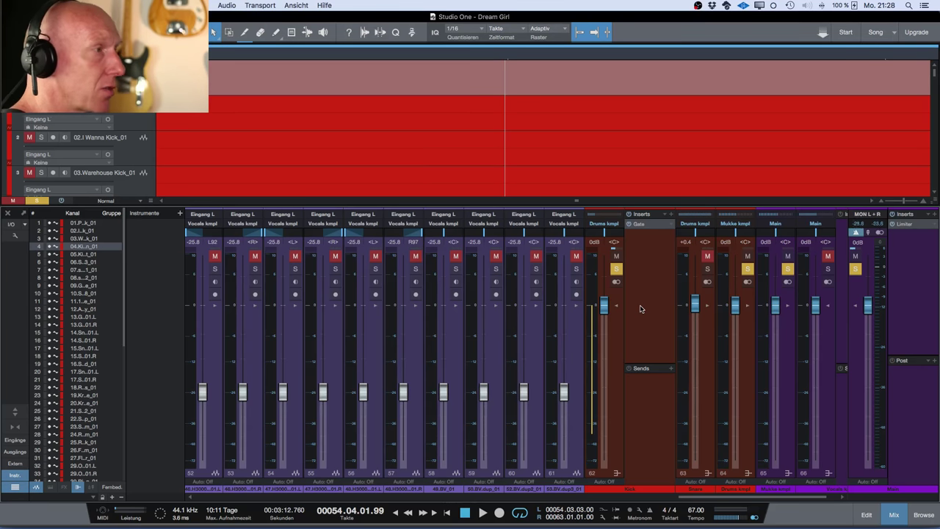
Unsolo and mute Kick In and Kick Out, raise 03.Warehouse Kick_01 to -1.2 dB, and play it soloed
{"action": "scroll", "coordinate": [425, 334], "scroll_direction": "left", "scroll_amount": 8}
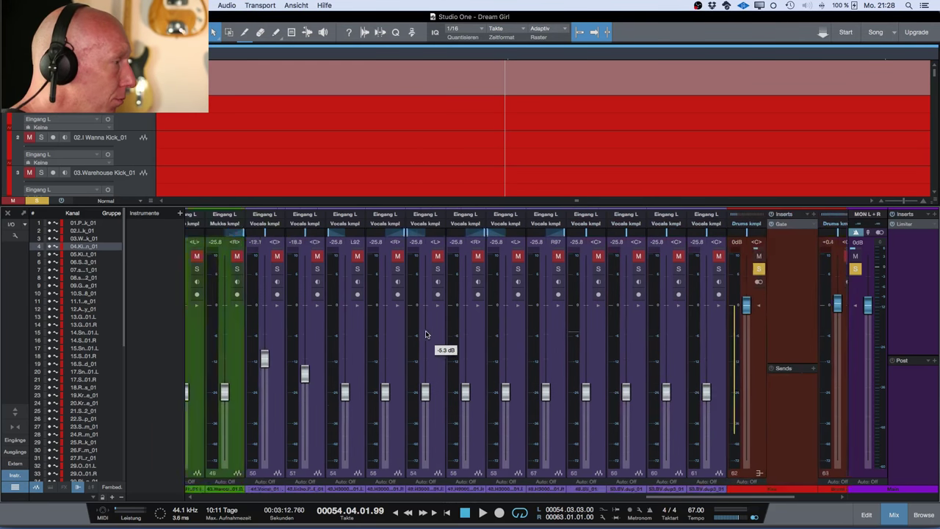
{"action": "scroll", "coordinate": [426, 334], "scroll_direction": "left", "scroll_amount": 20}
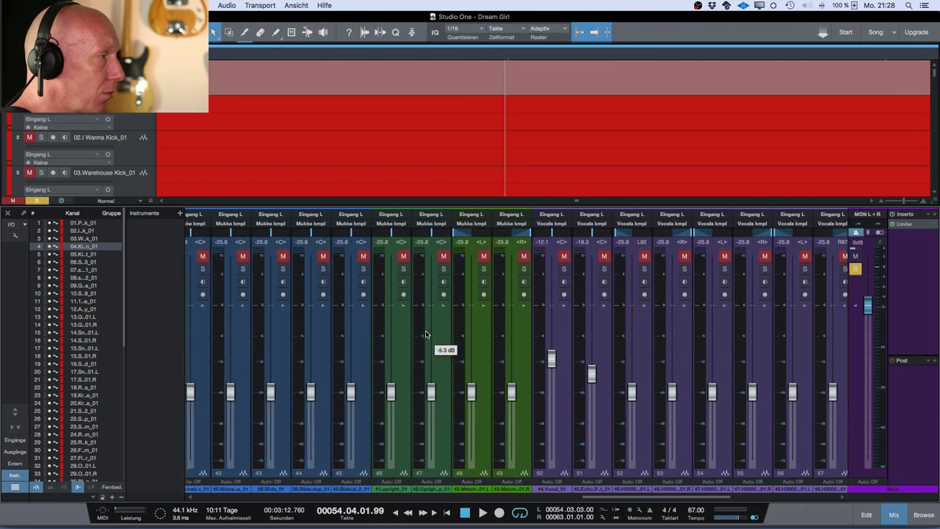
{"action": "scroll", "coordinate": [425, 335], "scroll_direction": "left", "scroll_amount": 15}
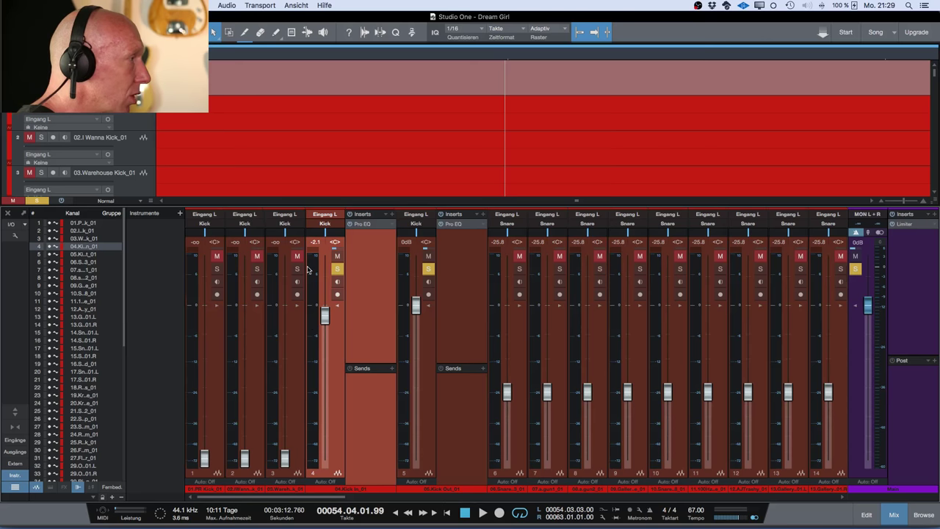
{"action": "left_click", "coordinate": [428, 268]}
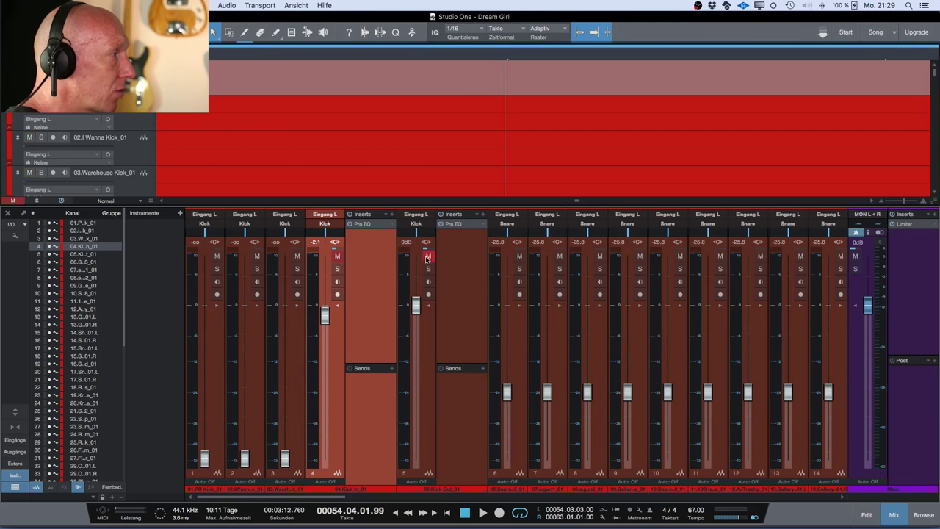
{"action": "left_click_drag", "start_coordinate": [284, 459], "coordinate": [293, 332]}
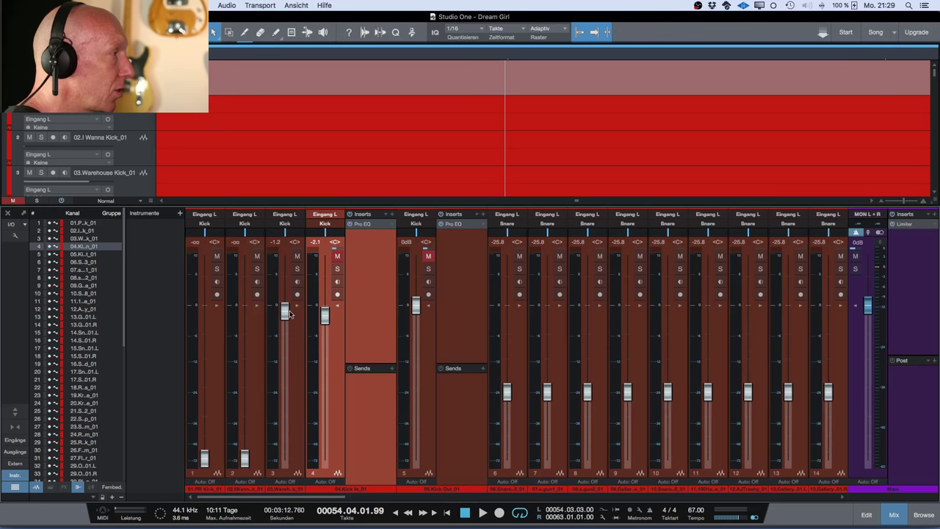
{"action": "left_click", "coordinate": [297, 268]}
{"action": "key", "text": "space"}
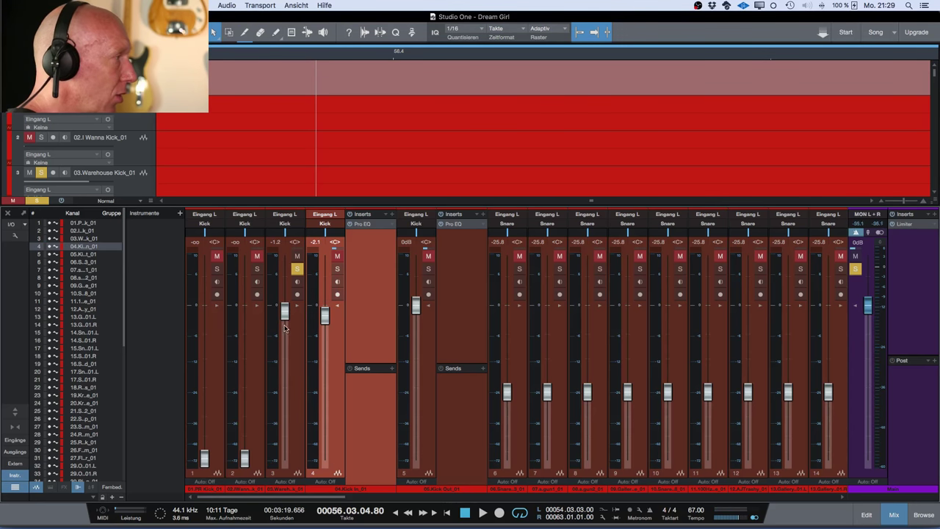
Pull the Warehouse Kick fader fully down, solo Kick In and Kick Out alongside it, and blend it in at -14.1 dB during playback
{"action": "left_click_drag", "start_coordinate": [284, 311], "coordinate": [290, 516]}
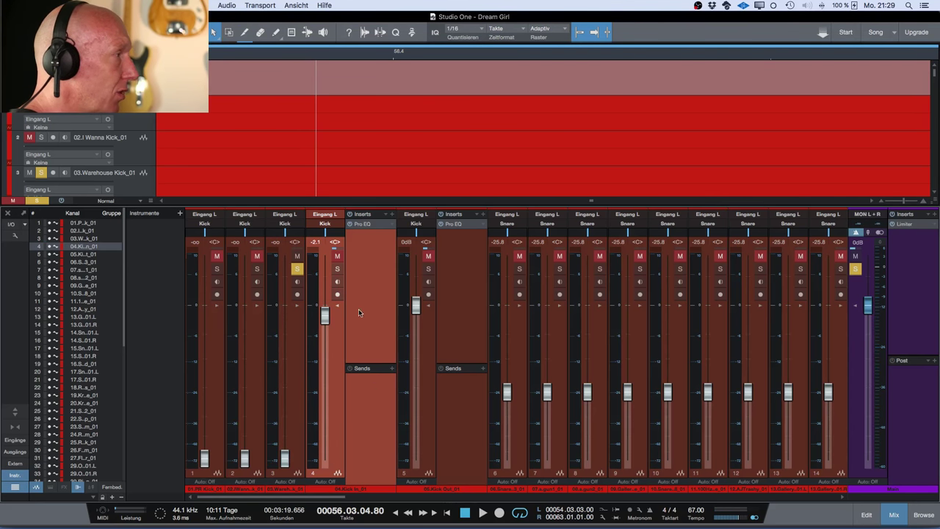
{"action": "scroll", "coordinate": [359, 312], "scroll_direction": "right", "scroll_amount": 1}
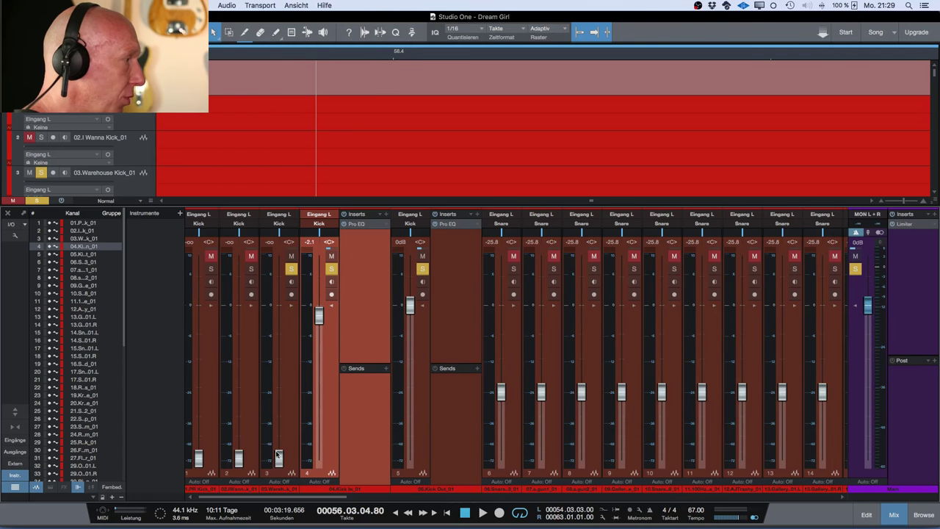
{"action": "key", "text": "space"}
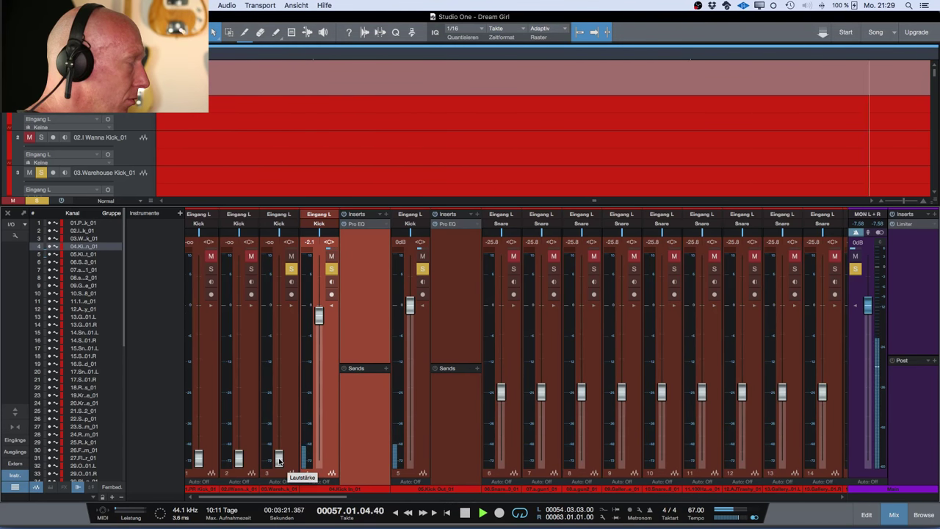
{"action": "left_click_drag", "start_coordinate": [279, 460], "coordinate": [283, 369]}
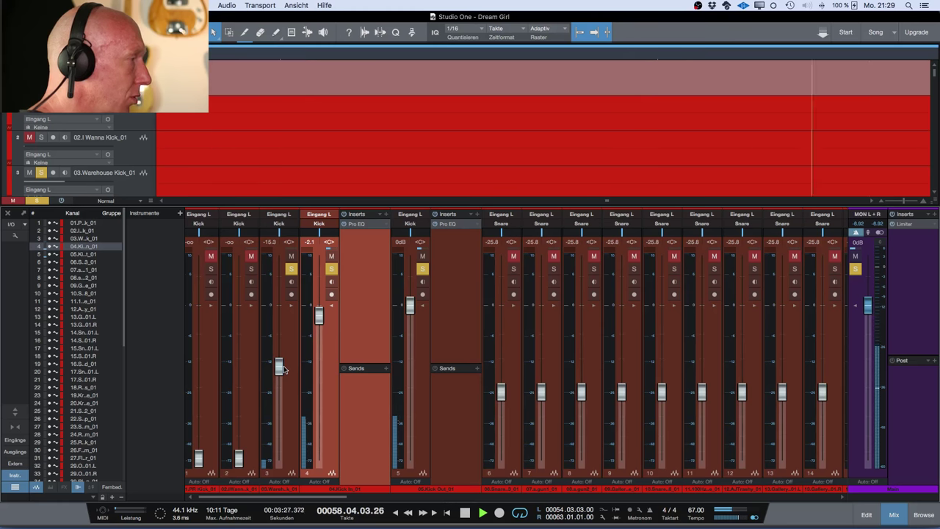
{"action": "left_click_drag", "start_coordinate": [280, 369], "coordinate": [280, 366]}
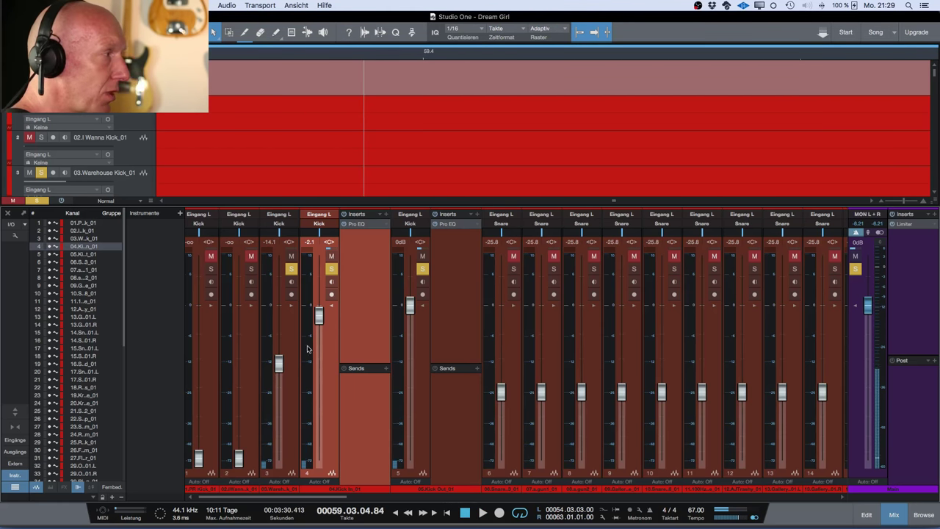
{"action": "scroll", "coordinate": [279, 367], "scroll_direction": "left", "scroll_amount": 1}
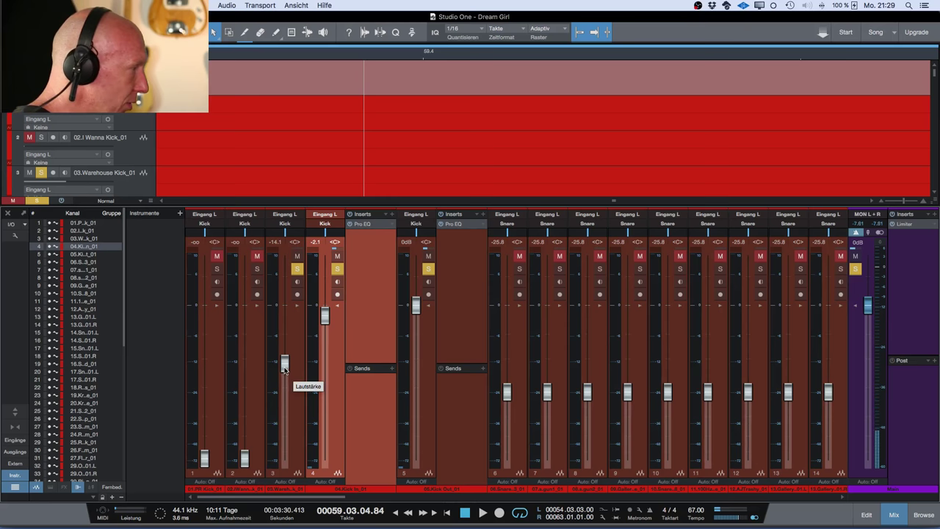
{"action": "left_click", "coordinate": [296, 307]}
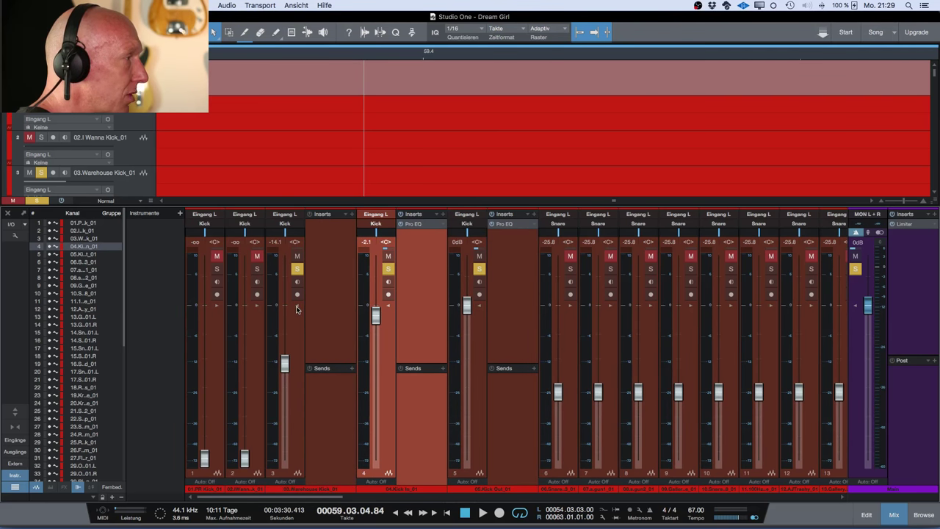
{"action": "left_click", "coordinate": [296, 307]}
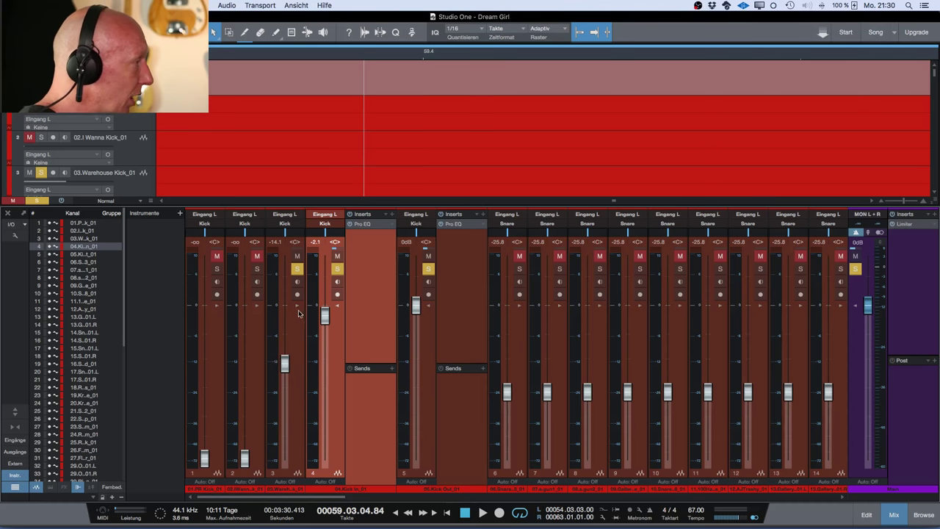
{"action": "scroll", "coordinate": [307, 295], "scroll_direction": "right", "scroll_amount": 1}
{"action": "scroll", "coordinate": [294, 308], "scroll_direction": "left", "scroll_amount": 1}
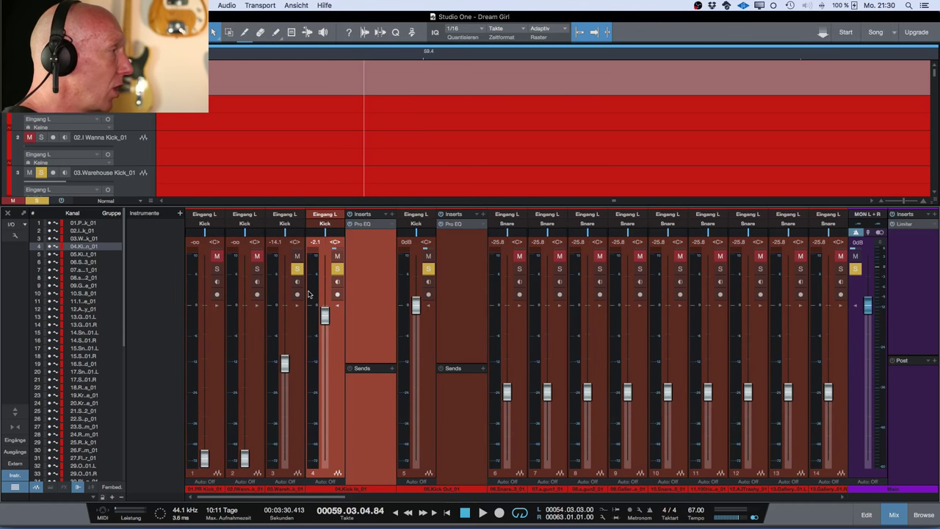
Unmute and solo 02.I Wanna Kick_01 with the other kicks, and raise its fader to -10.3 dB during playback
{"action": "left_click", "coordinate": [257, 255]}
{"action": "left_click", "coordinate": [257, 269]}
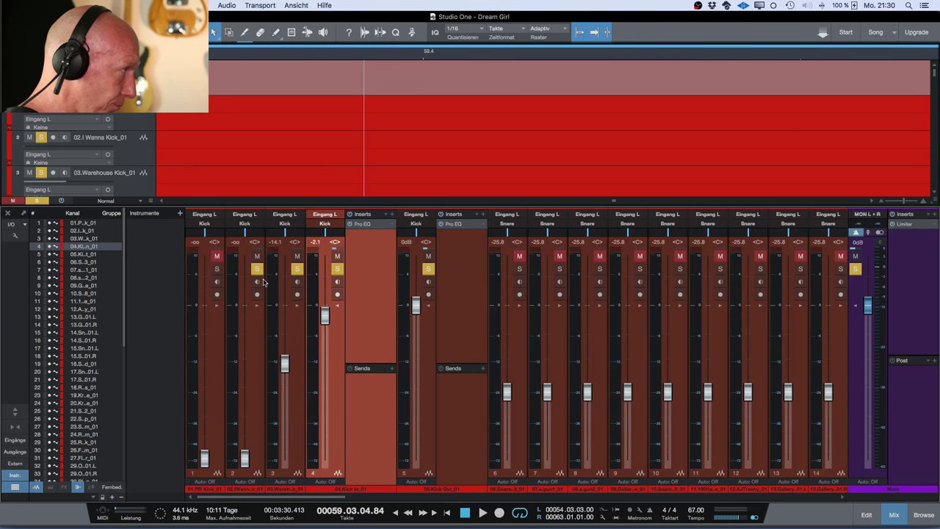
{"action": "key", "text": "space"}
{"action": "left_click_drag", "start_coordinate": [245, 459], "coordinate": [245, 365]}
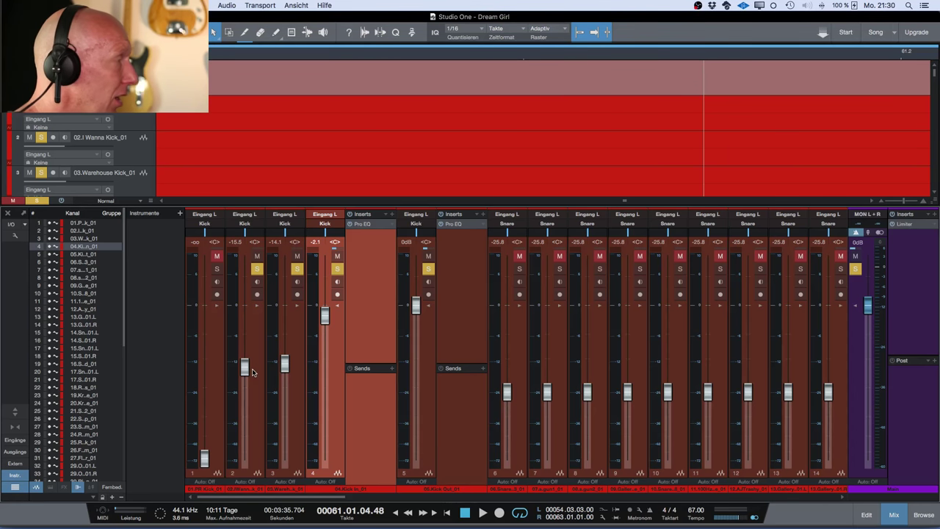
{"action": "key", "text": "space"}
{"action": "mouse_move", "coordinate": [246, 367]}
{"action": "left_mouse_down"}
{"action": "mouse_move", "coordinate": [244, 343]}
{"action": "mouse_move", "coordinate": [245, 358]}
{"action": "left_mouse_up"}
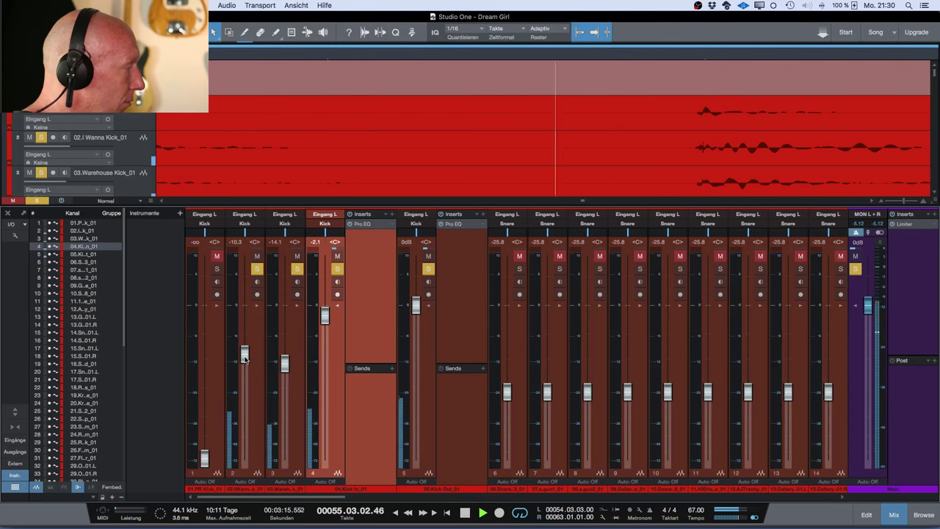
Reopen the Kick bus Gate and raise its open threshold to -26.80 dB
{"action": "scroll", "coordinate": [485, 364], "scroll_direction": "right", "scroll_amount": 10}
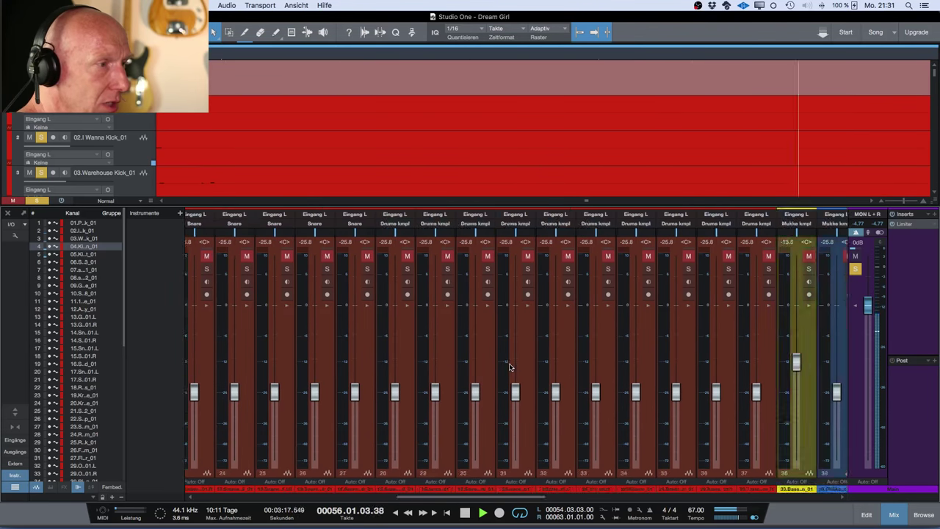
{"action": "scroll", "coordinate": [507, 367], "scroll_direction": "right", "scroll_amount": 10}
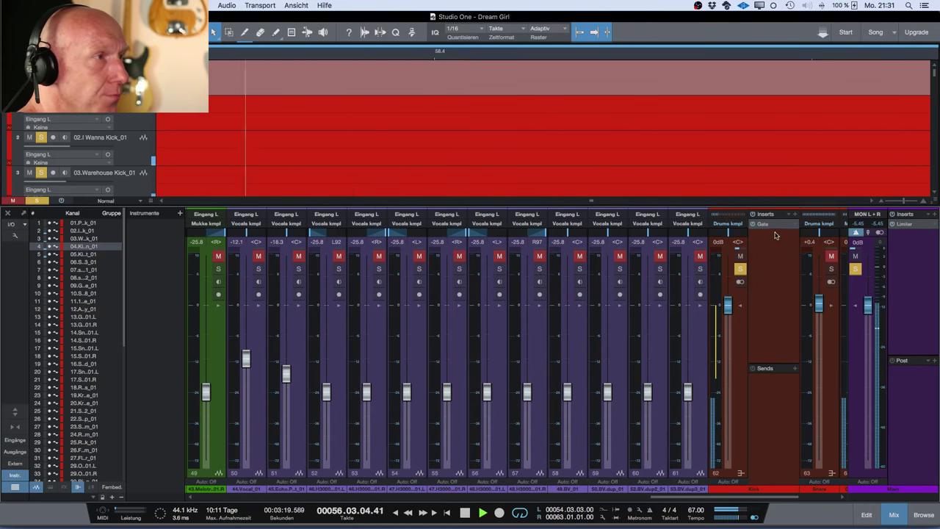
{"action": "left_click", "coordinate": [764, 224]}
{"action": "left_click_drag", "start_coordinate": [404, 293], "coordinate": [403, 291]}
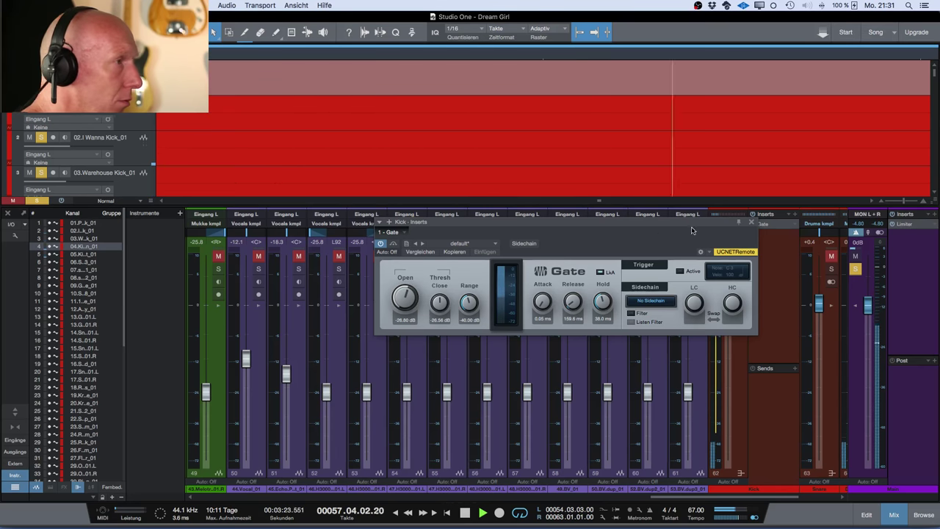
Set the 02.I Wanna Kick_01 fader to -10.0 dB and compare the kick blend with that track muted and unmuted
{"action": "left_click", "coordinate": [750, 221]}
{"action": "scroll", "coordinate": [494, 349], "scroll_direction": "left", "scroll_amount": 4}
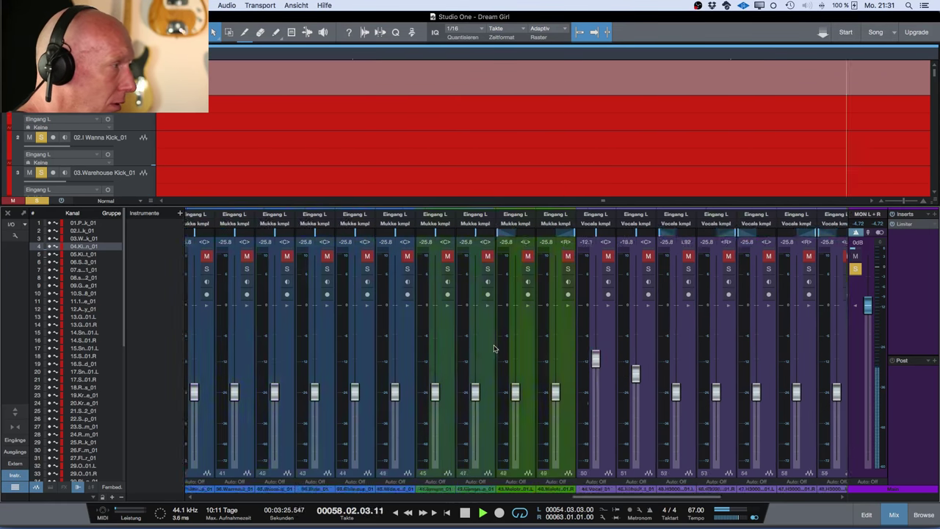
{"action": "scroll", "coordinate": [494, 349], "scroll_direction": "left", "scroll_amount": 10}
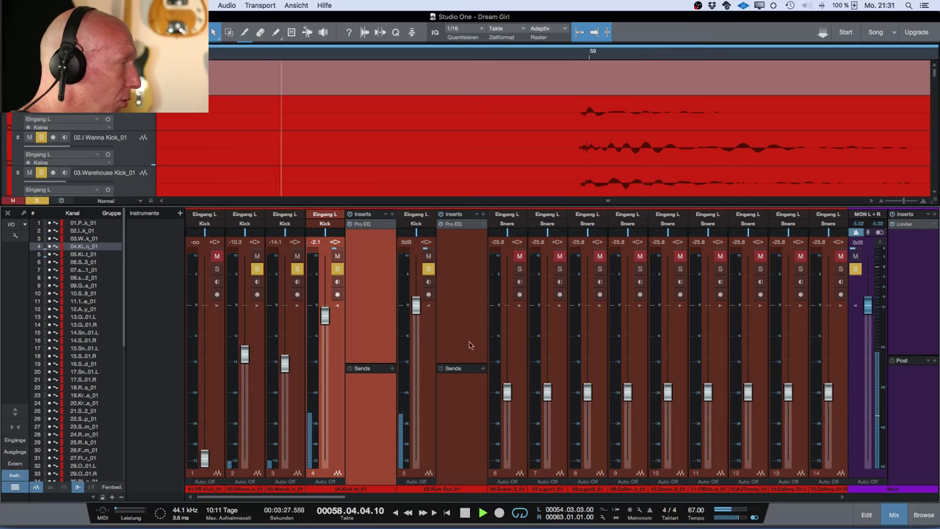
{"action": "left_click_drag", "start_coordinate": [245, 357], "coordinate": [245, 353]}
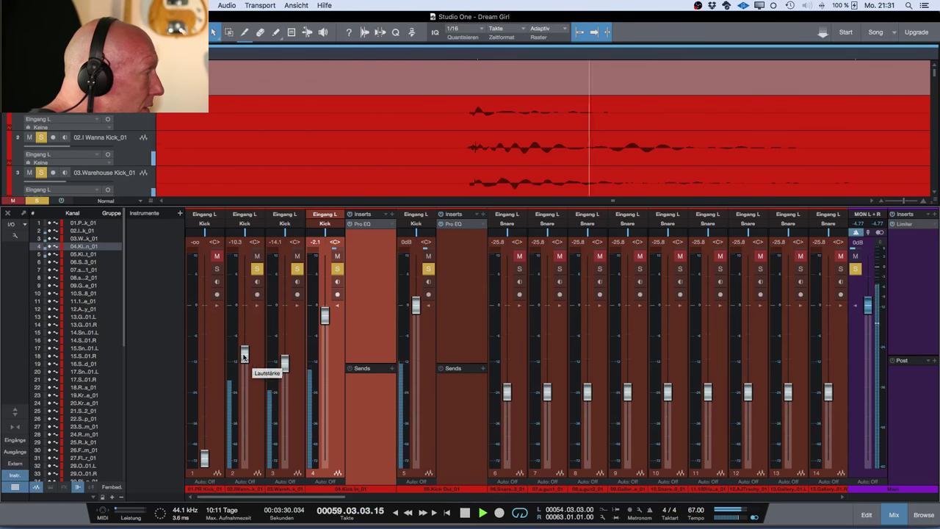
{"action": "left_click", "coordinate": [257, 256]}
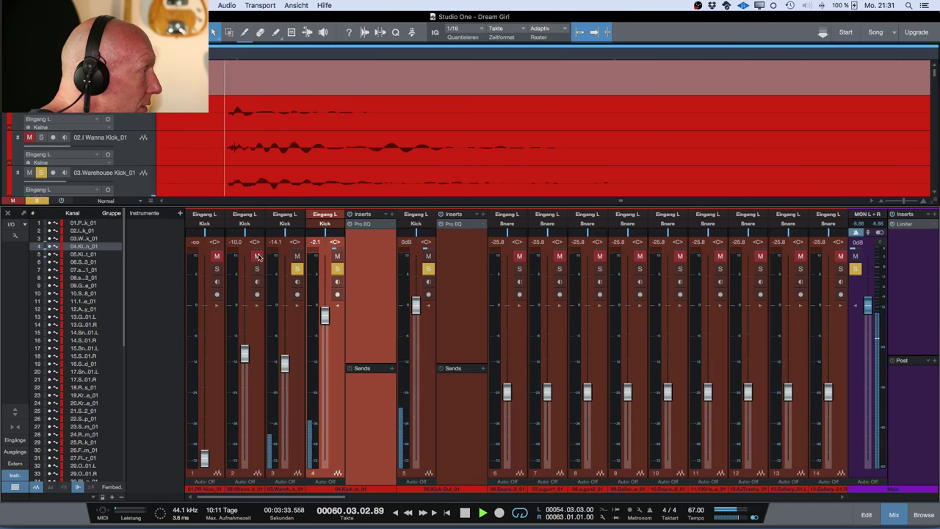
{"action": "left_click", "coordinate": [257, 256]}
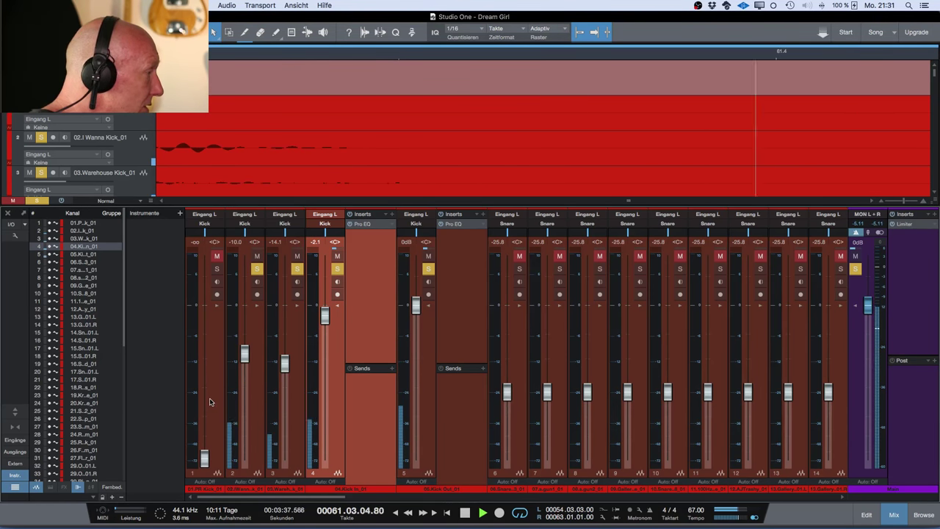
Solo 01.PB Kick_01 with the other kicks, blend it in at -6.6 dB, and check it muted and unmuted during playback
{"action": "left_click", "coordinate": [216, 269]}
{"action": "left_click_drag", "start_coordinate": [204, 456], "coordinate": [209, 343]}
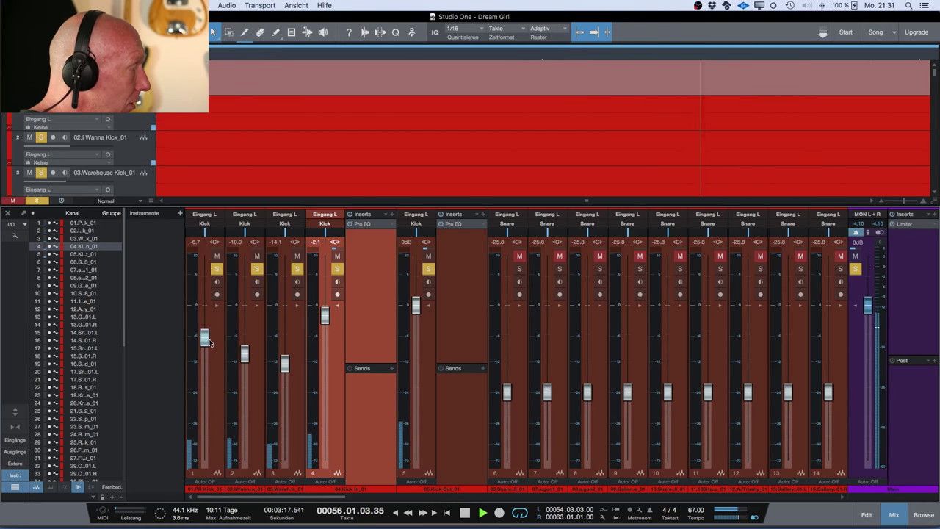
{"action": "left_click", "coordinate": [217, 257]}
{"action": "left_click", "coordinate": [216, 256]}
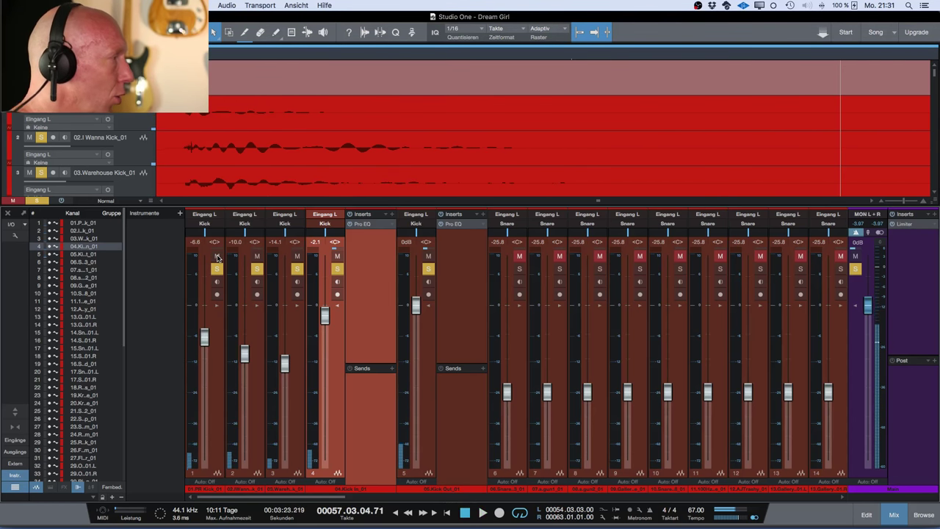
Collapse the insert sections of Kick In and Kick Out, and unsolo all five kick tracks together
{"action": "left_click", "coordinate": [337, 306]}
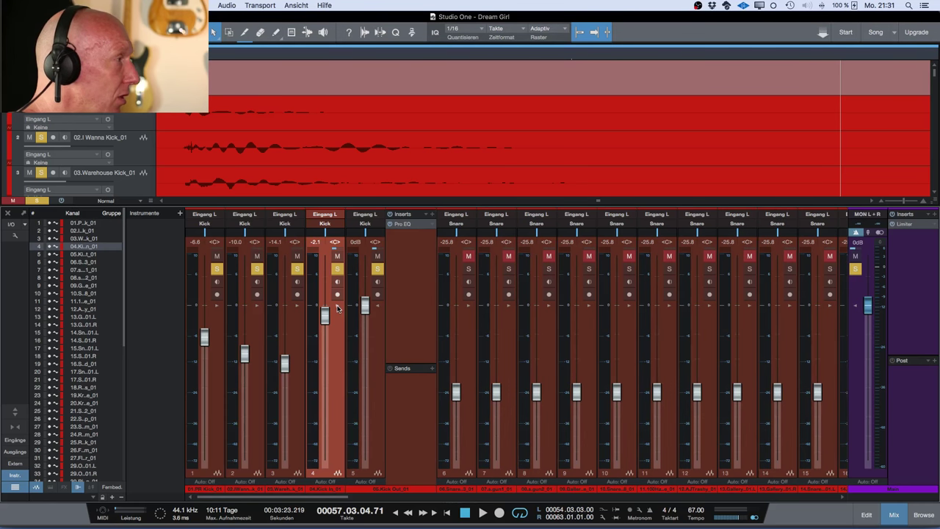
{"action": "left_click", "coordinate": [378, 307]}
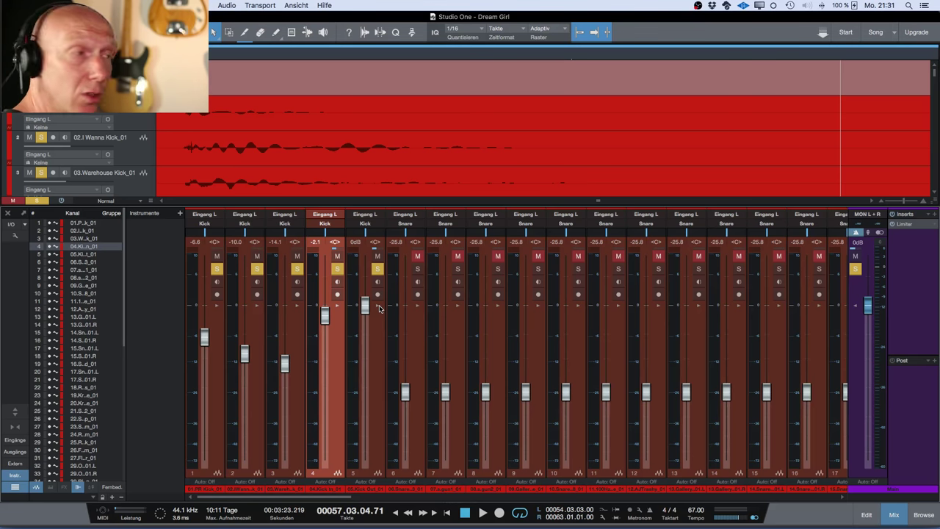
{"action": "left_click", "coordinate": [382, 283]}
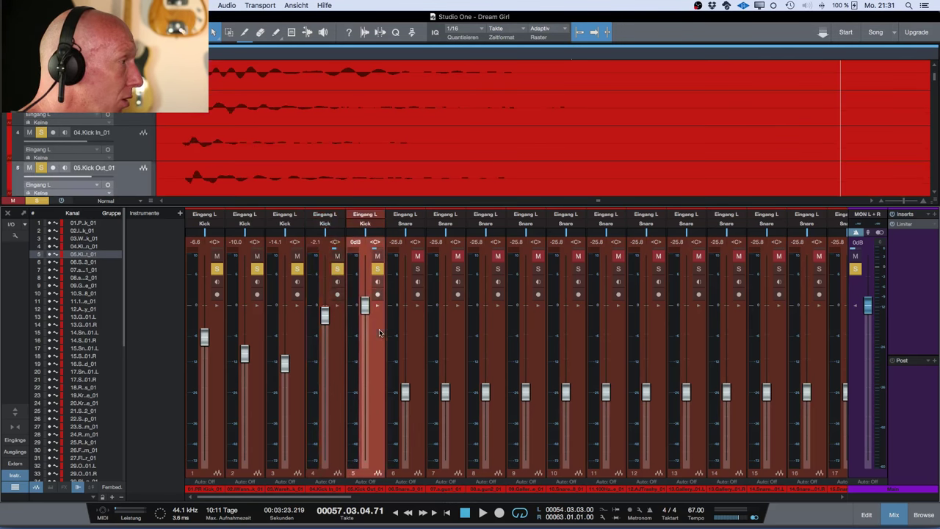
{"action": "left_click", "coordinate": [213, 327], "text": "shift"}
{"action": "left_click", "coordinate": [216, 269]}
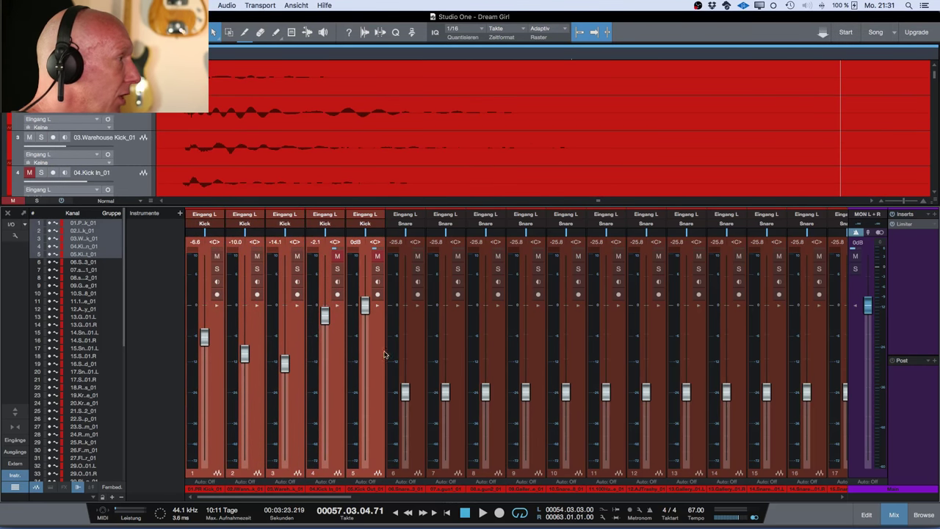
Unmute and solo the Kick bus
{"action": "scroll", "coordinate": [346, 364], "scroll_direction": "right", "scroll_amount": 20}
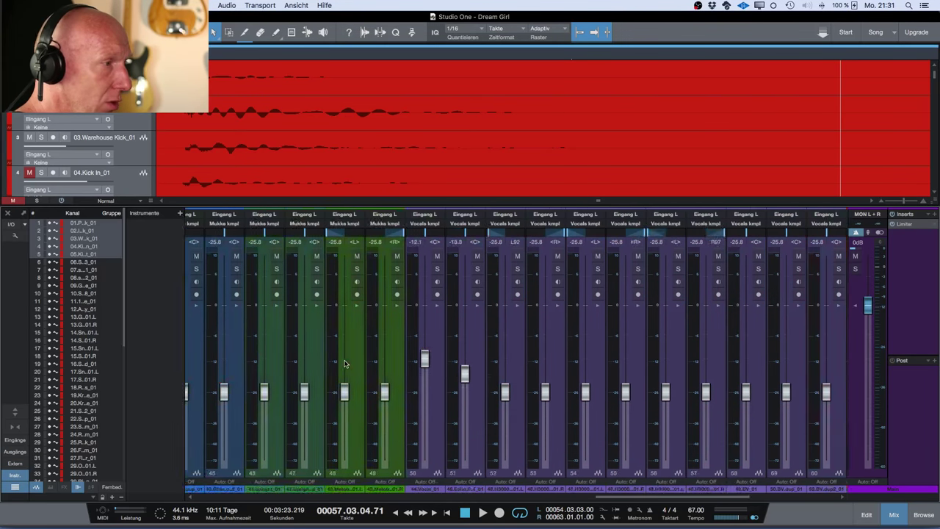
{"action": "scroll", "coordinate": [345, 363], "scroll_direction": "right", "scroll_amount": 5}
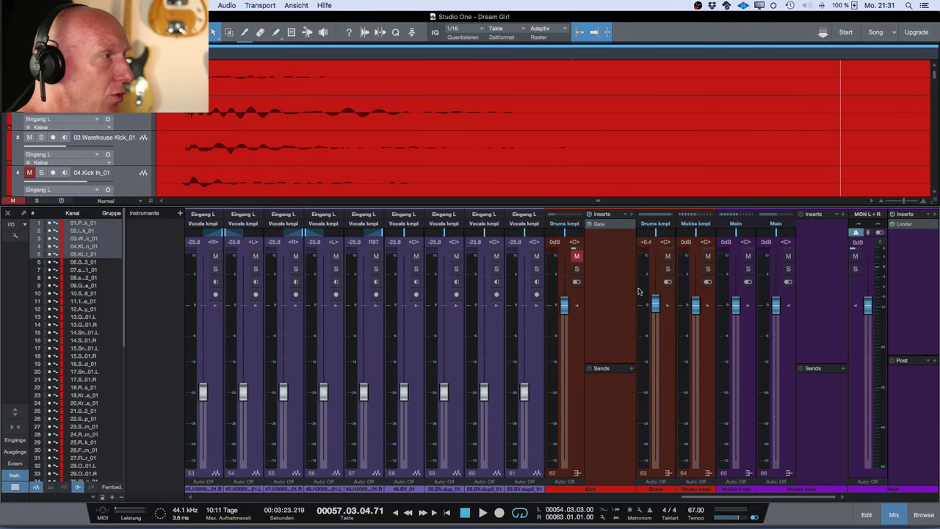
{"action": "scroll", "coordinate": [584, 308], "scroll_direction": "left", "scroll_amount": 1}
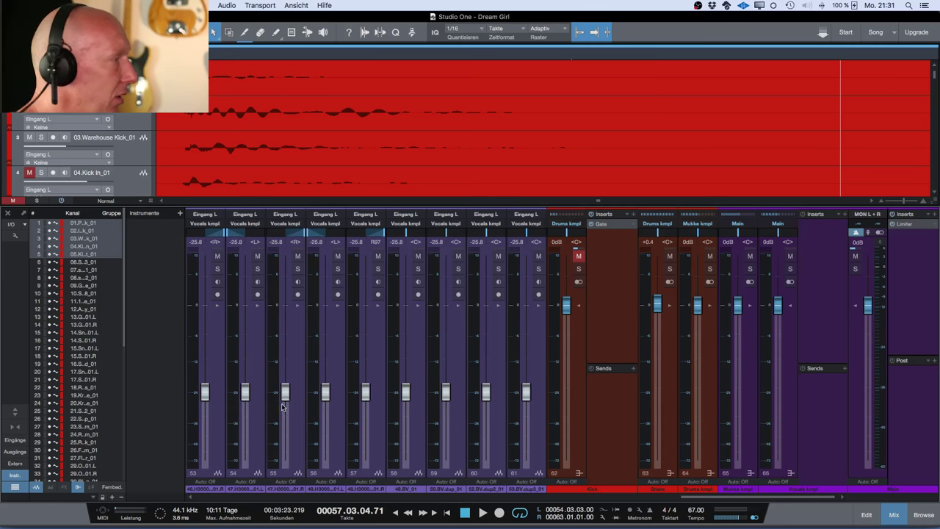
{"action": "left_click", "coordinate": [579, 256]}
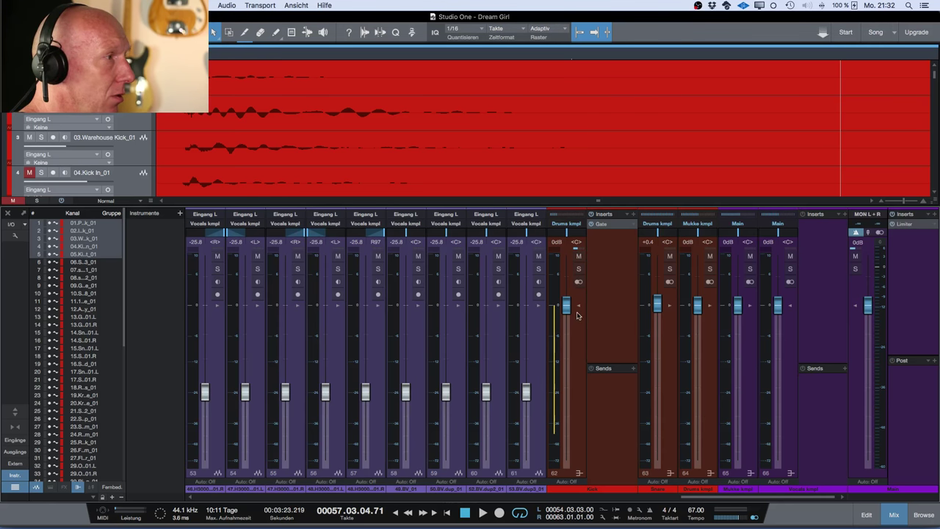
{"action": "left_click", "coordinate": [579, 270]}
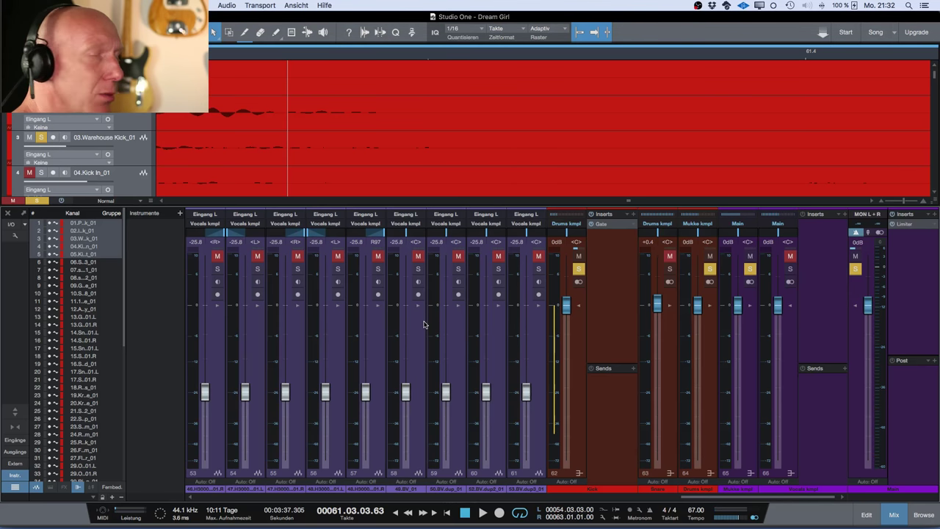
Solo Kick In and Kick Out alongside the three kick samples and listen to the complete kick blend
{"action": "scroll", "coordinate": [424, 324], "scroll_direction": "left", "scroll_amount": 20}
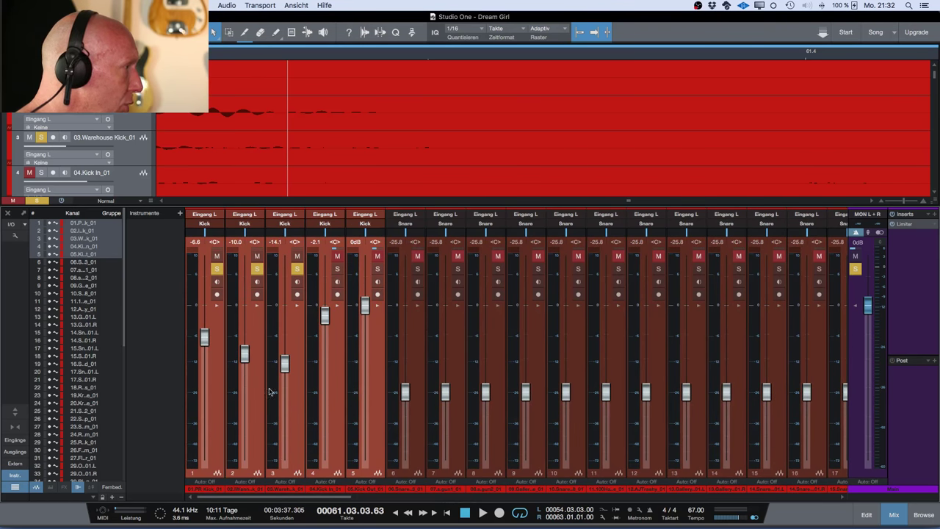
{"action": "key", "text": "space"}
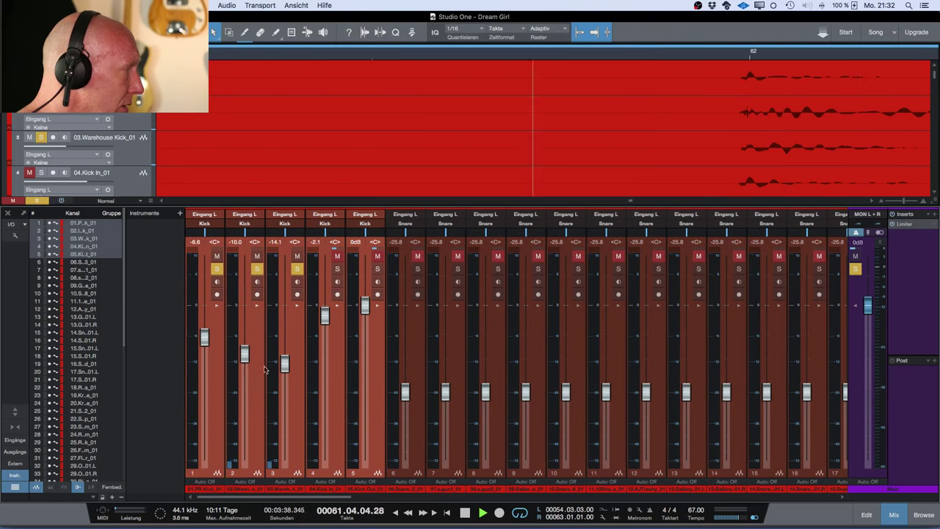
{"action": "left_click", "coordinate": [337, 269]}
{"action": "left_click", "coordinate": [377, 269]}
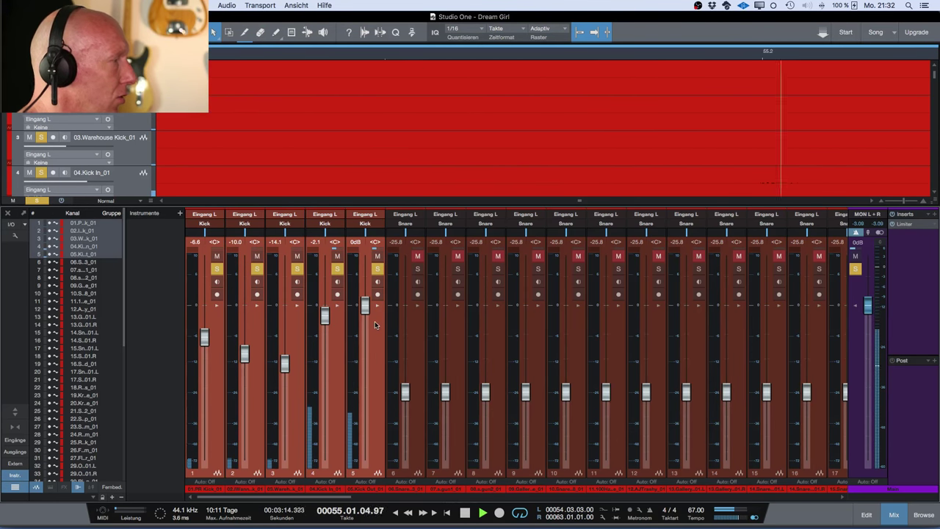
{"action": "scroll", "coordinate": [363, 329], "scroll_direction": "right", "scroll_amount": 10}
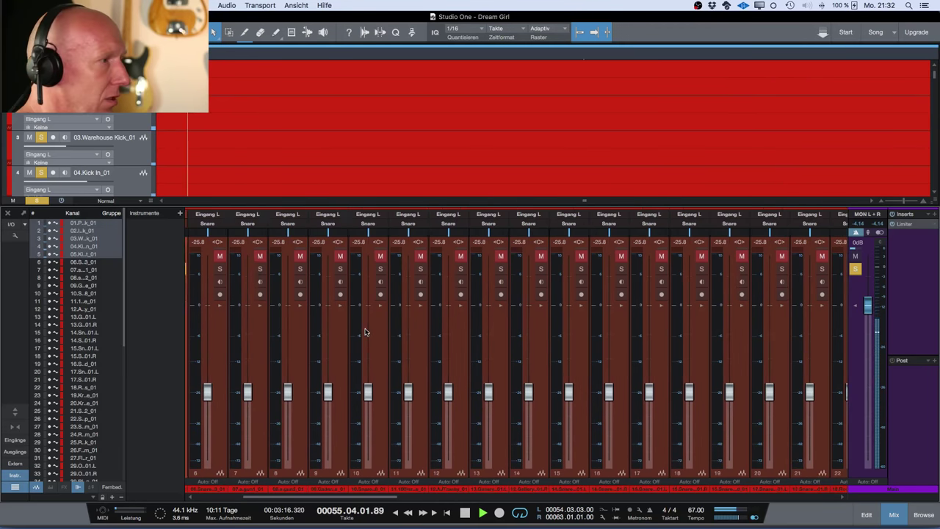
{"action": "scroll", "coordinate": [365, 331], "scroll_direction": "right", "scroll_amount": 10}
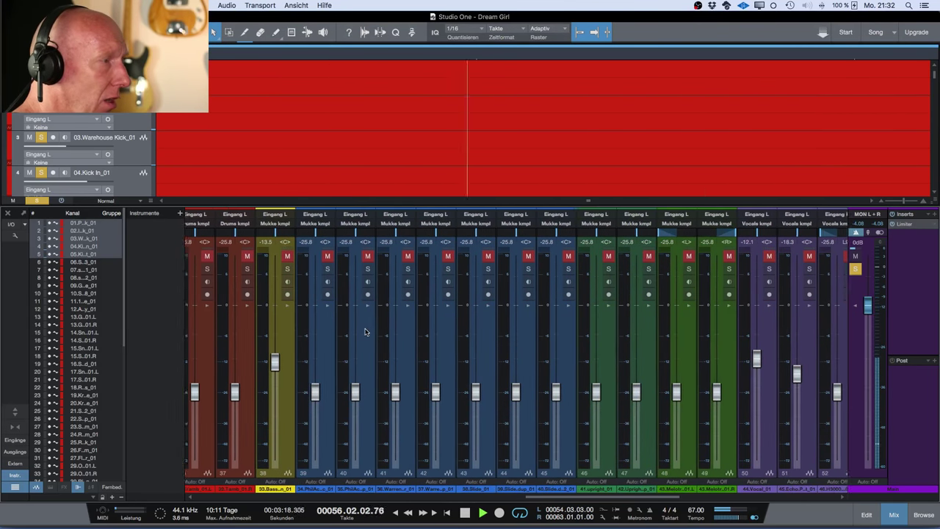
{"action": "key", "text": "space"}
Insert PreSonus Fat Channel after the Gate on the Kick bus and move its window below the insert list
{"action": "scroll", "coordinate": [364, 331], "scroll_direction": "right", "scroll_amount": 6}
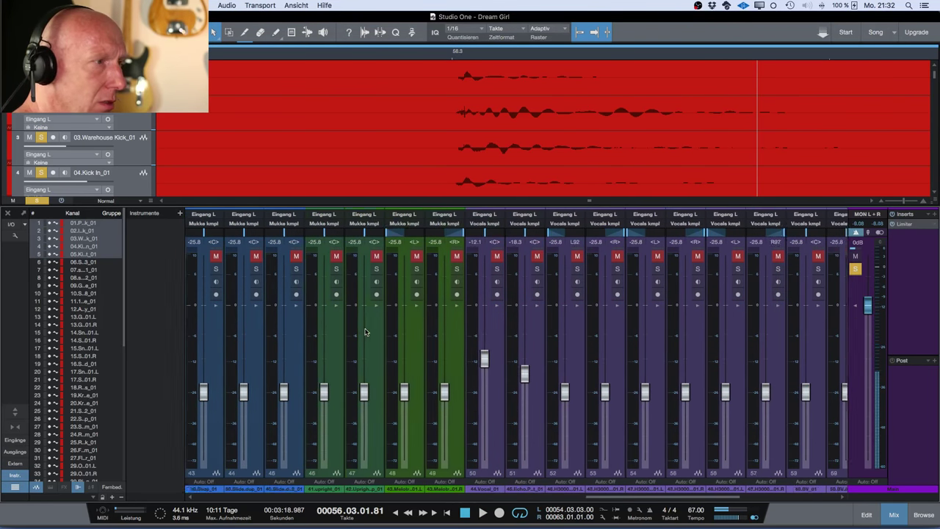
{"action": "scroll", "coordinate": [365, 332], "scroll_direction": "right", "scroll_amount": 5}
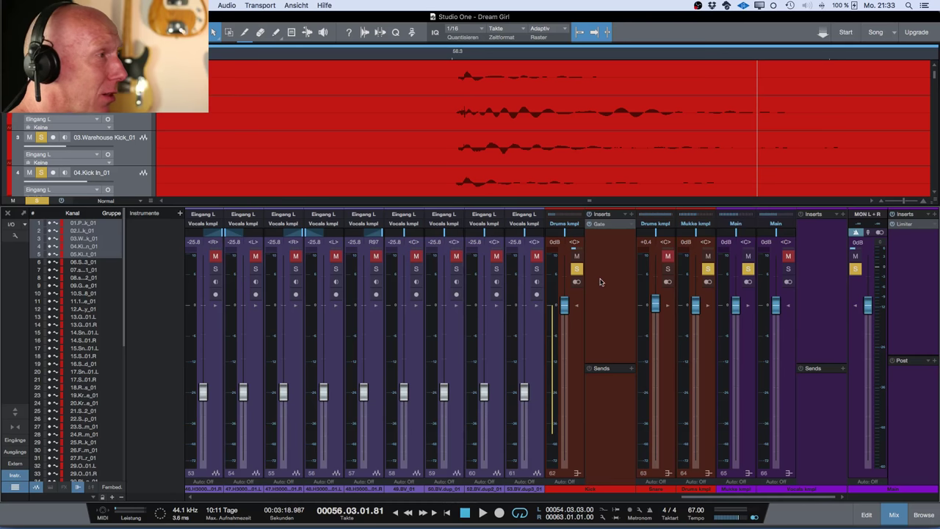
{"action": "left_click", "coordinate": [631, 213]}
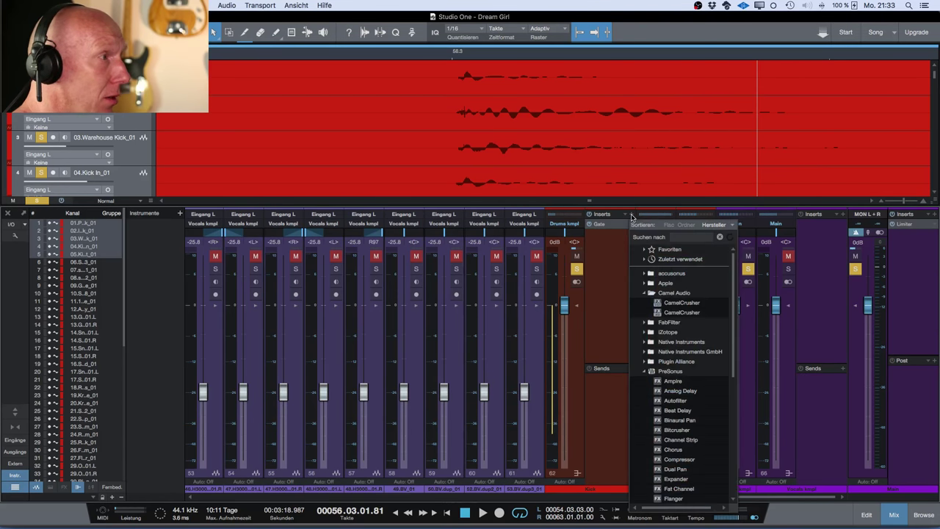
{"action": "scroll", "coordinate": [690, 414], "scroll_direction": "down", "scroll_amount": 4}
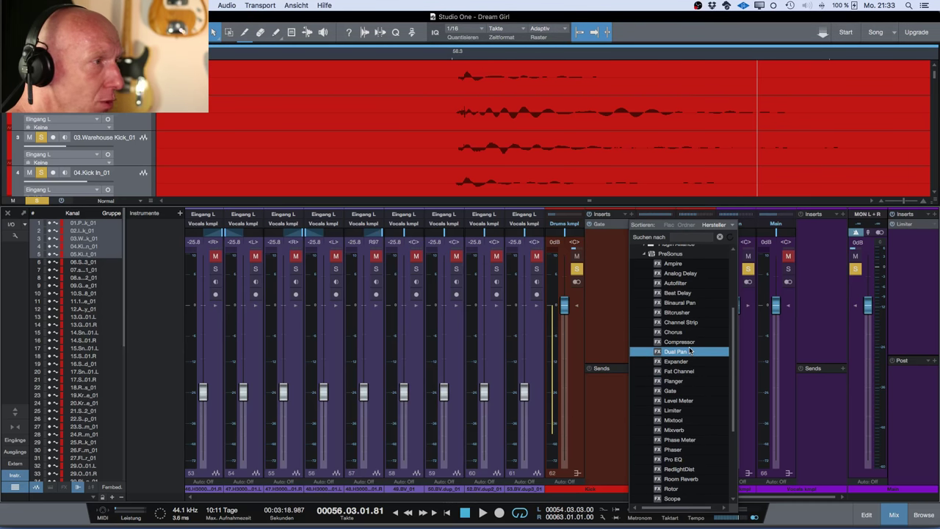
{"action": "left_click", "coordinate": [684, 372]}
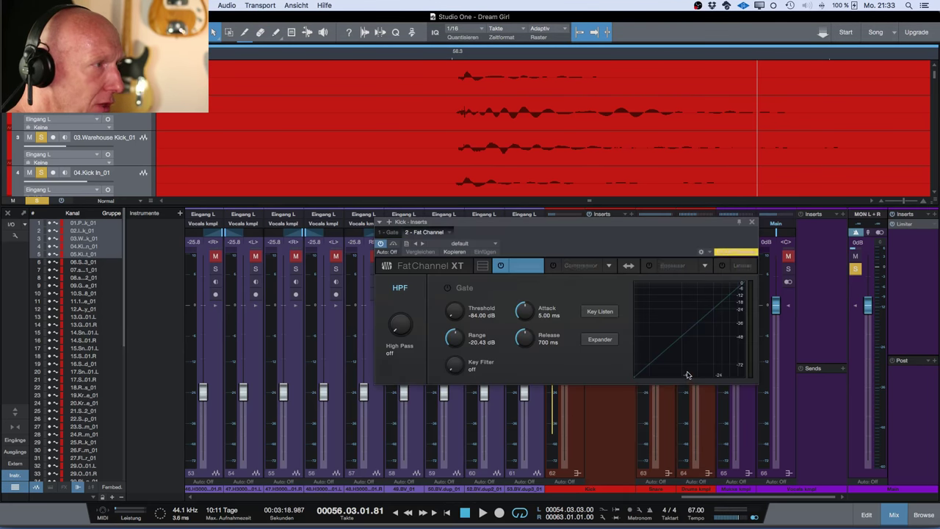
{"action": "left_click_drag", "start_coordinate": [576, 228], "coordinate": [501, 226]}
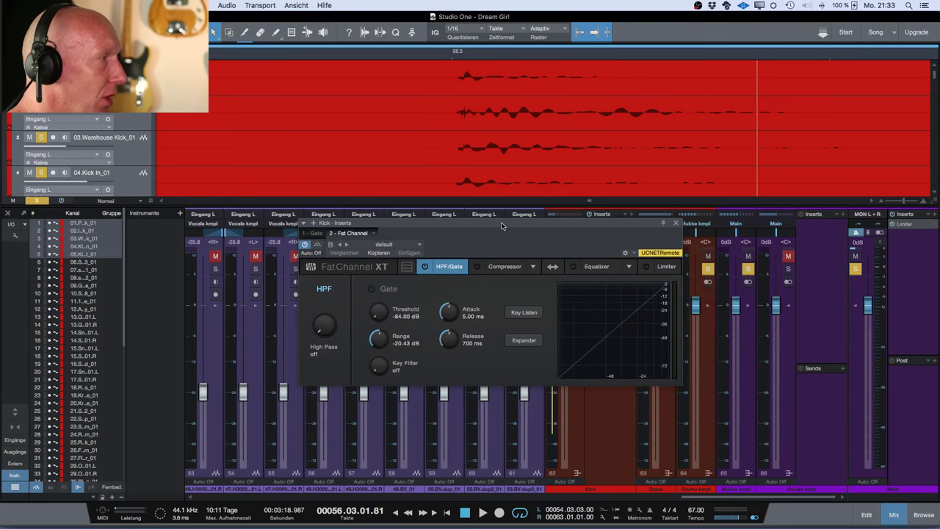
{"action": "left_click_drag", "start_coordinate": [530, 227], "coordinate": [556, 243]}
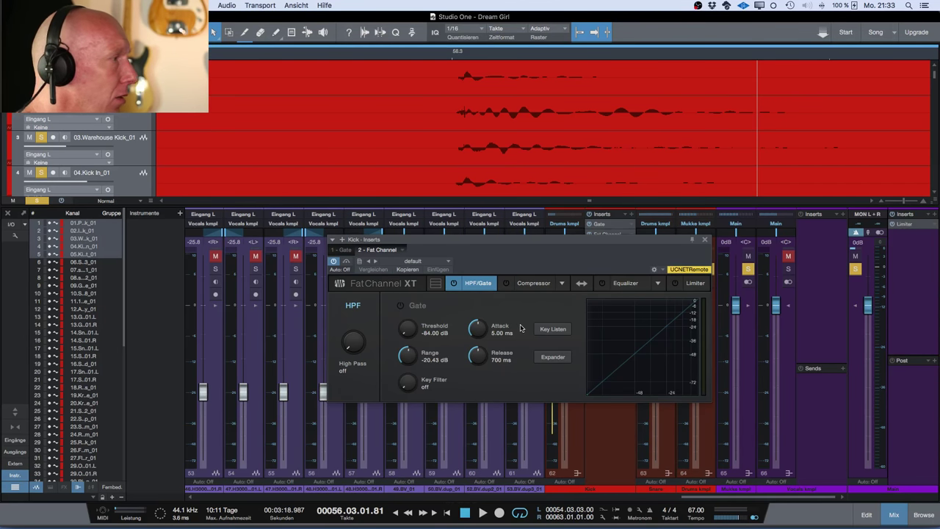
{"action": "left_click_drag", "start_coordinate": [606, 247], "coordinate": [641, 294]}
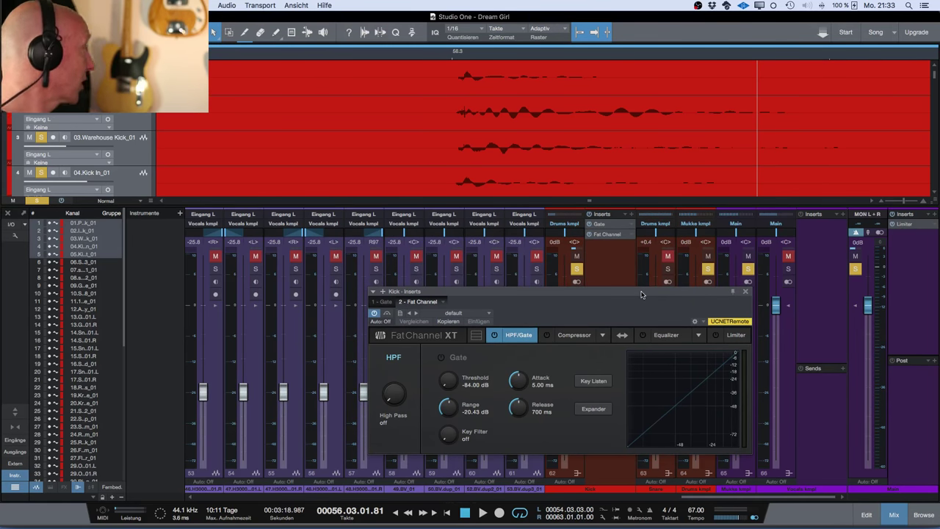
{"action": "key", "text": "super+Tab"}
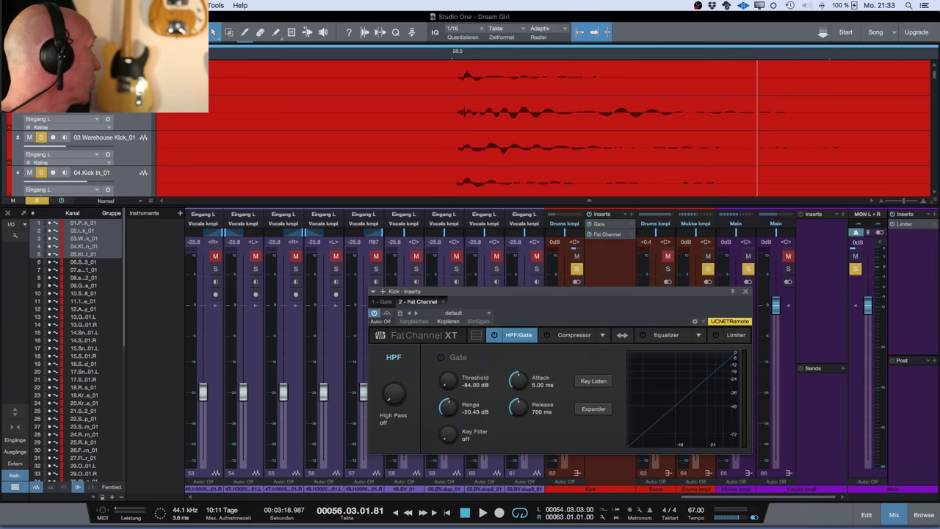
{"action": "key", "text": "super+Tab"}
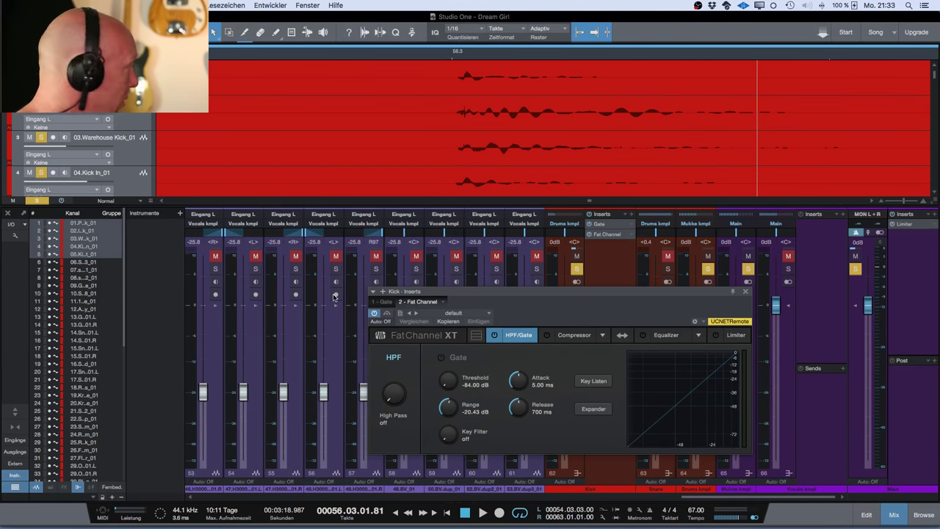
{"action": "left_click", "coordinate": [614, 292]}
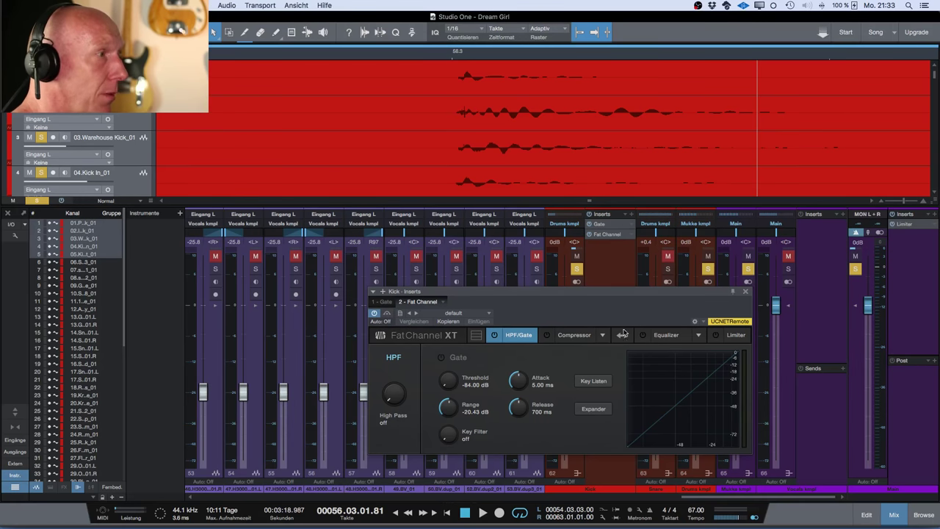
Set the Kick bus Fat Channel's compressor model to FET and activate the compressor during playback
{"action": "key", "text": "space"}
{"action": "left_click", "coordinate": [603, 334]}
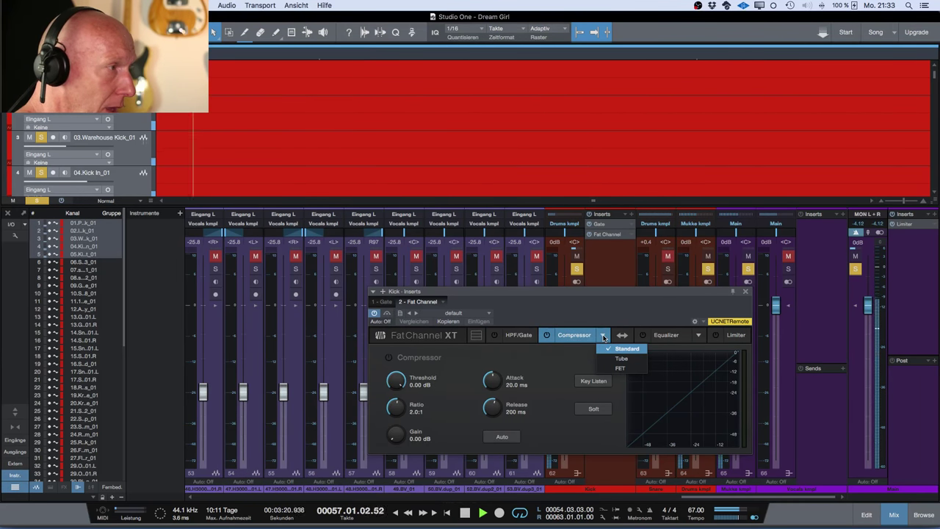
{"action": "left_click", "coordinate": [625, 369]}
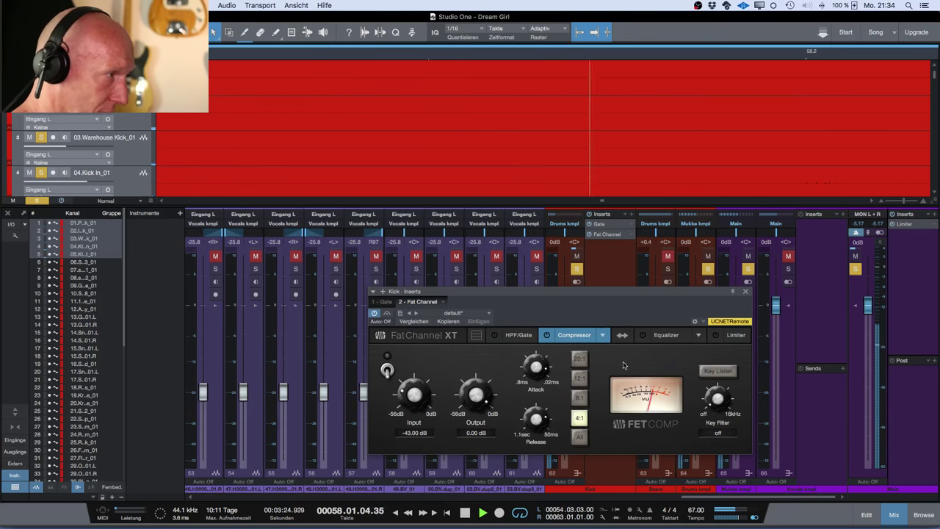
{"action": "left_click", "coordinate": [546, 335]}
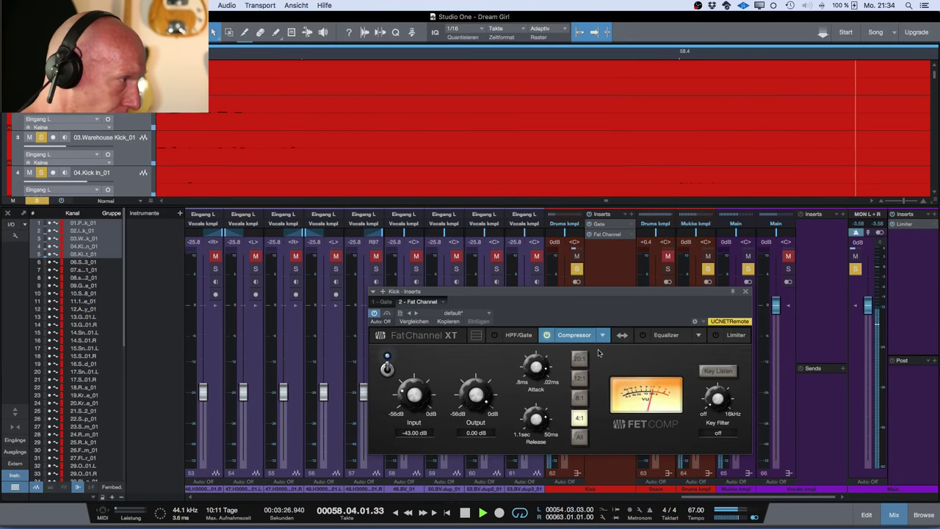
Set the Kick bus FET compressor's input to -17.24 dB and output to -21.56 dB while auditioning the kick, and close the plug-in window
{"action": "left_click_drag", "start_coordinate": [593, 308], "coordinate": [364, 298]}
{"action": "left_click_drag", "start_coordinate": [249, 385], "coordinate": [178, 334]}
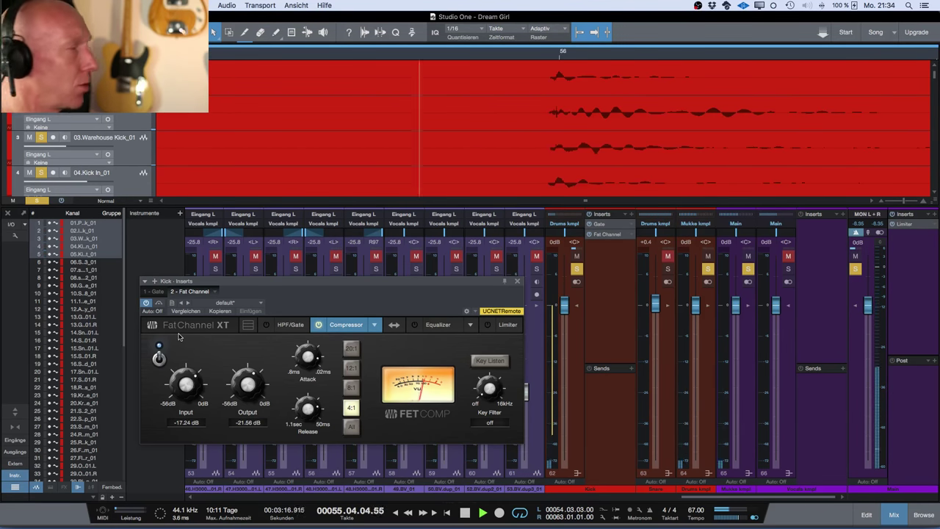
{"action": "left_click_drag", "start_coordinate": [284, 280], "coordinate": [450, 290]}
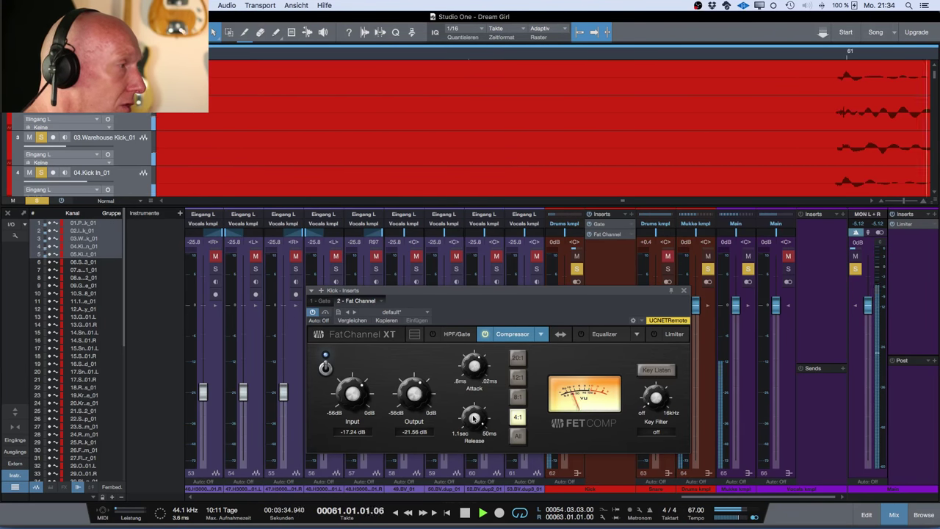
{"action": "key", "text": "space"}
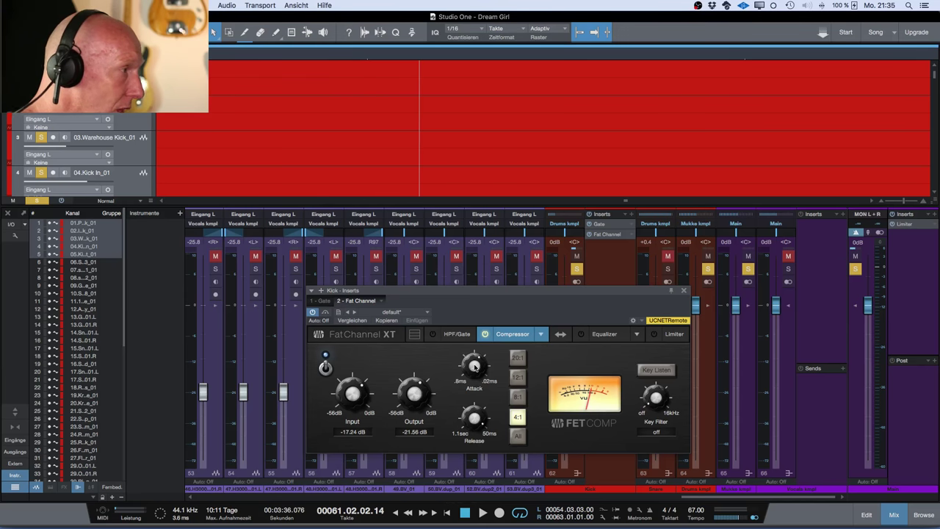
{"action": "key", "text": "space"}
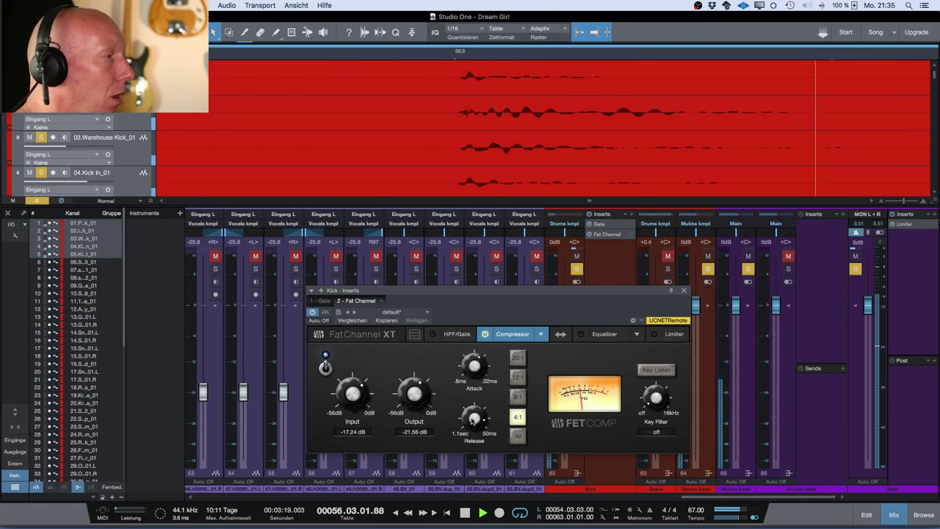
{"action": "left_click", "coordinate": [683, 293]}
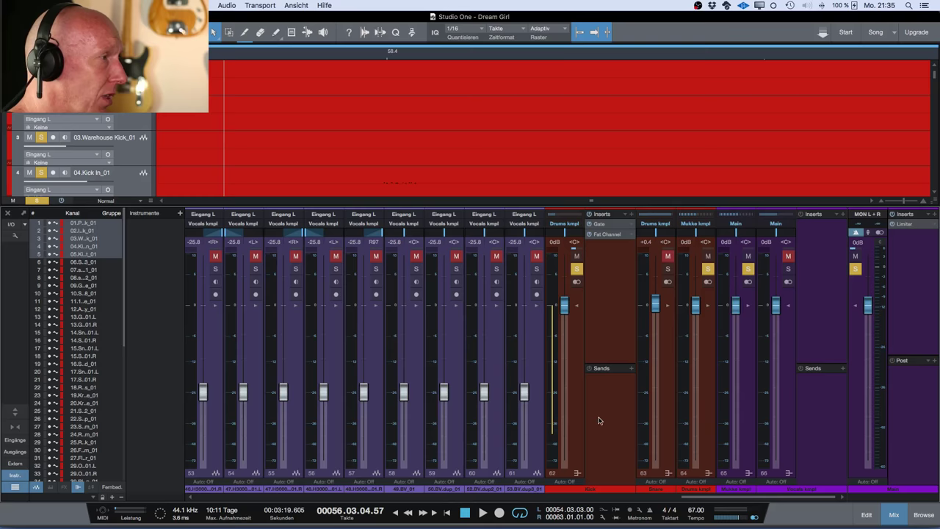
Clear the solo state on all channels at once
{"action": "scroll", "coordinate": [591, 420], "scroll_direction": "left", "scroll_amount": 10}
{"action": "scroll", "coordinate": [599, 420], "scroll_direction": "left", "scroll_amount": 10}
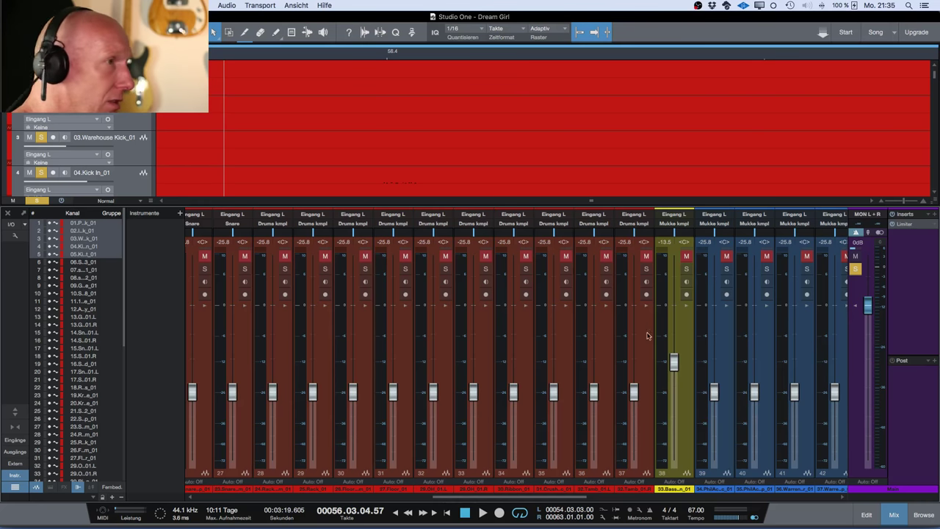
{"action": "left_click", "coordinate": [37, 200]}
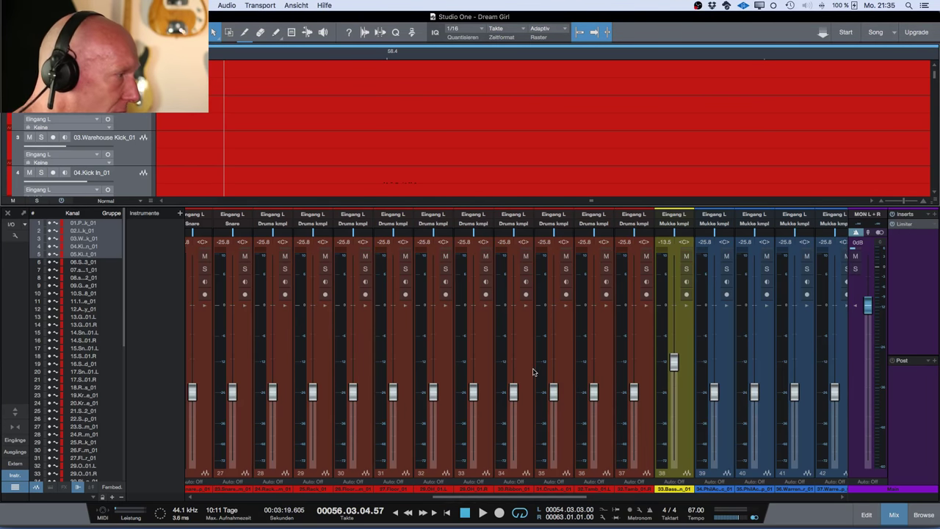
Pan the left overhead 29.OH_01.L hard left and the right overhead 29.OH_01.R hard right
{"action": "scroll", "coordinate": [533, 372], "scroll_direction": "left", "scroll_amount": 1}
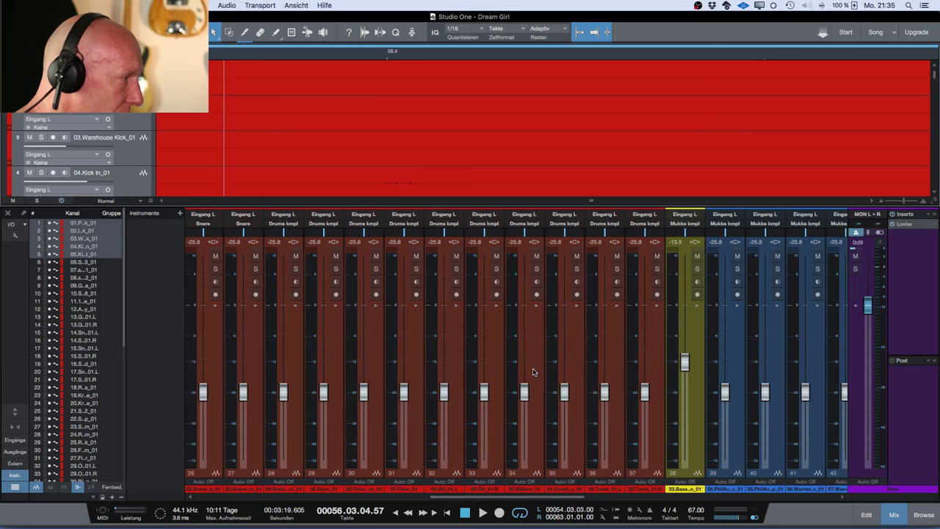
{"action": "left_click", "coordinate": [459, 434]}
{"action": "left_click_drag", "start_coordinate": [445, 233], "coordinate": [415, 234]}
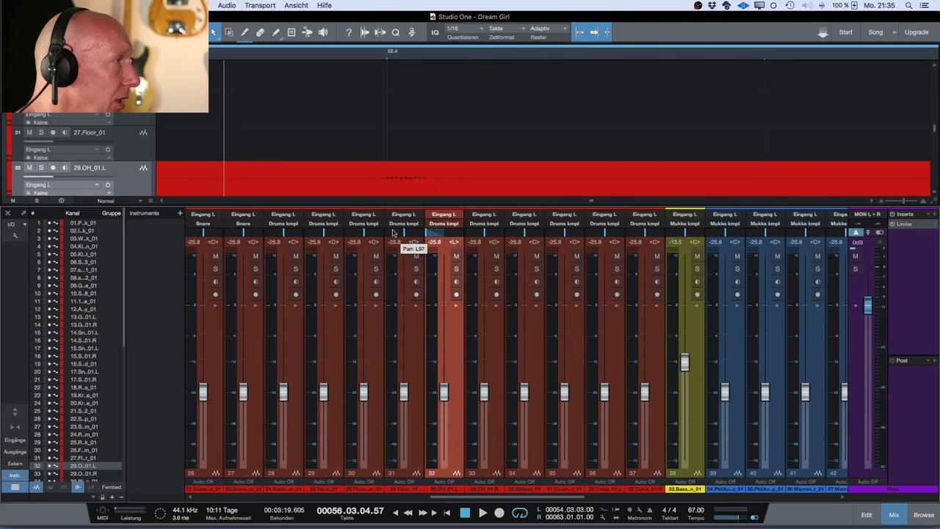
{"action": "left_click_drag", "start_coordinate": [485, 234], "coordinate": [542, 239]}
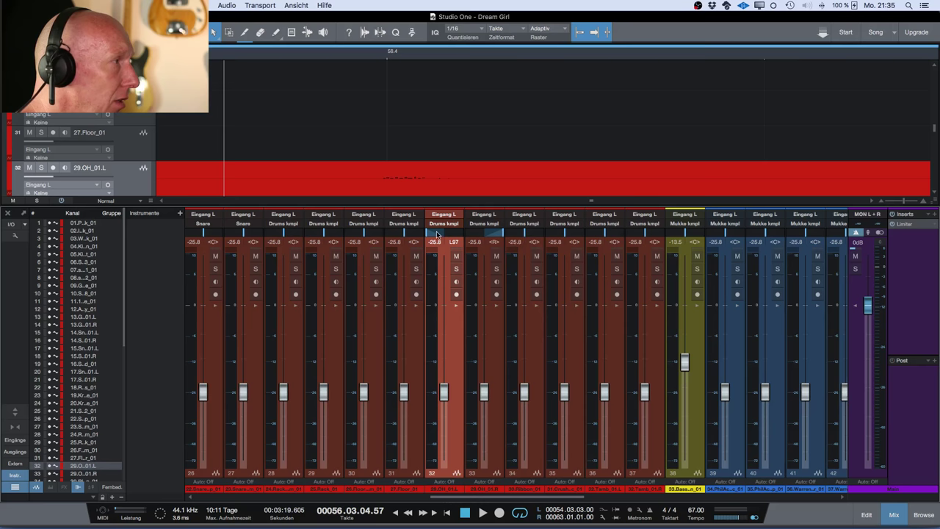
{"action": "left_click_drag", "start_coordinate": [427, 234], "coordinate": [413, 234]}
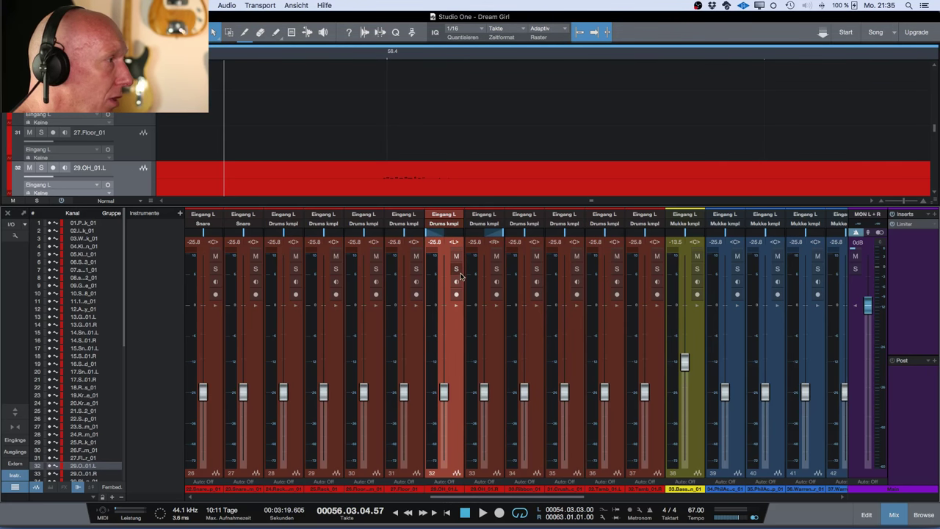
Select all vocal channels from 44.Vocal to 53.BV.dup3 and pull their faders down together to -∞
{"action": "scroll", "coordinate": [535, 361], "scroll_direction": "right", "scroll_amount": 2}
{"action": "scroll", "coordinate": [535, 362], "scroll_direction": "right", "scroll_amount": 15}
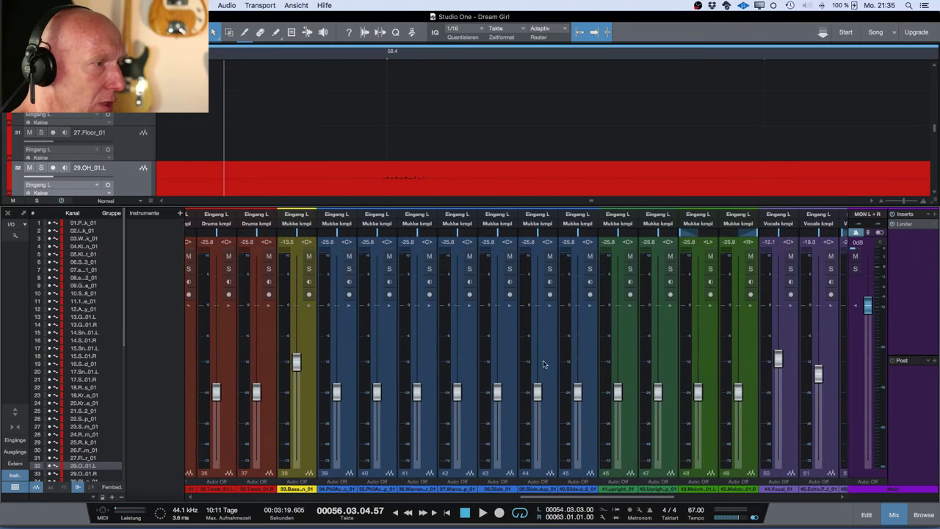
{"action": "scroll", "coordinate": [553, 365], "scroll_direction": "right", "scroll_amount": 8}
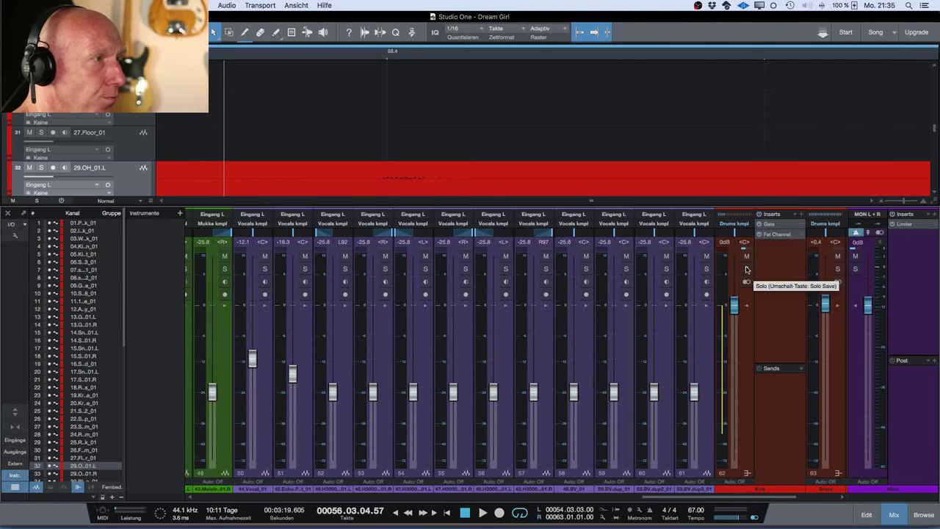
{"action": "left_click", "coordinate": [707, 463]}
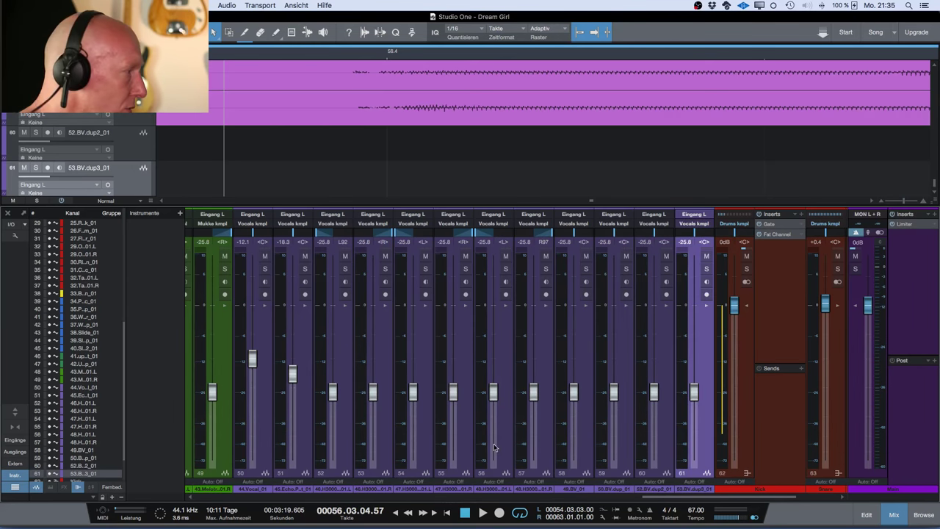
{"action": "left_click", "coordinate": [266, 450], "text": "shift"}
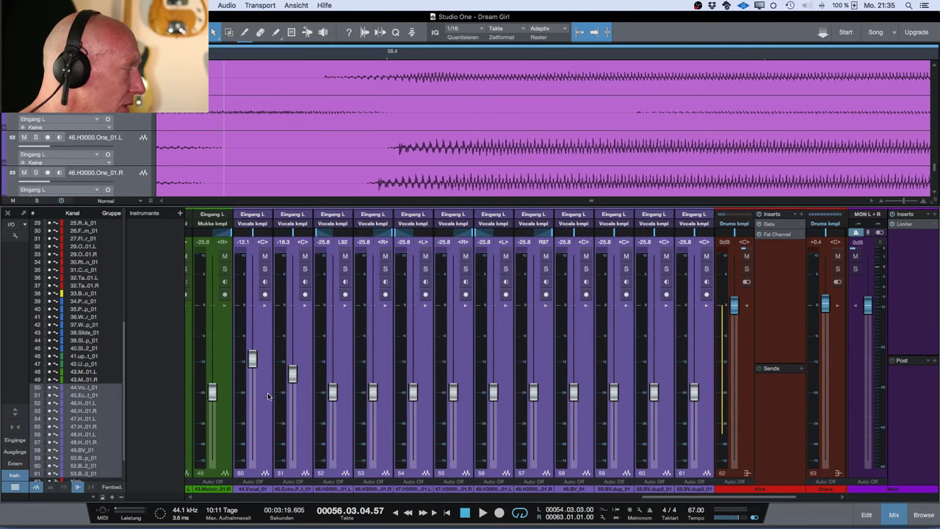
{"action": "left_click_drag", "start_coordinate": [252, 358], "coordinate": [278, 510]}
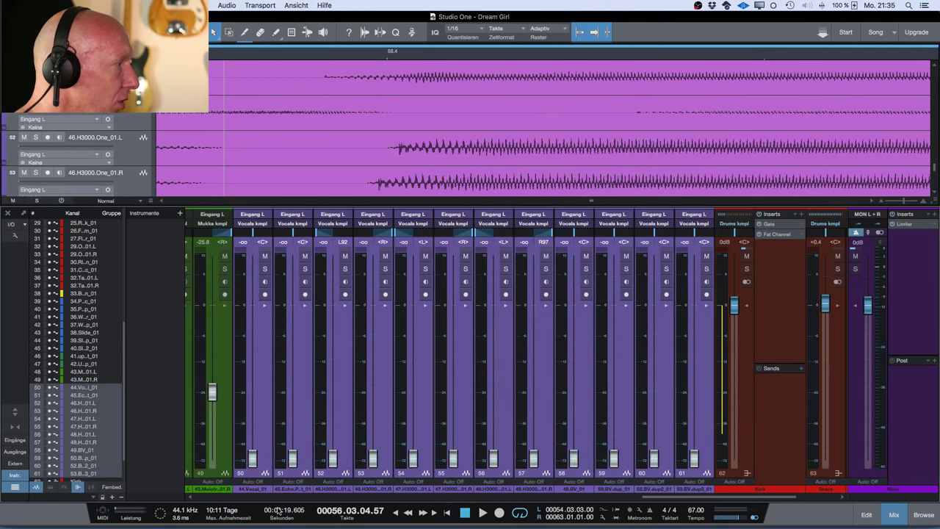
Pull the faders of all guitar, upright and Mellotron channels (39 to 49) down to -∞ together, and lower the bass fader to -∞
{"action": "scroll", "coordinate": [369, 420], "scroll_direction": "left", "scroll_amount": 10}
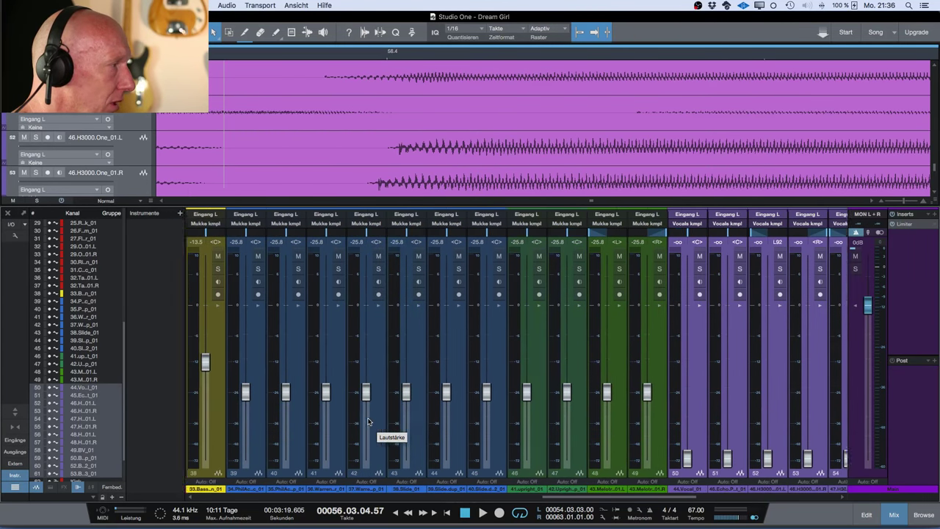
{"action": "left_click", "coordinate": [678, 453]}
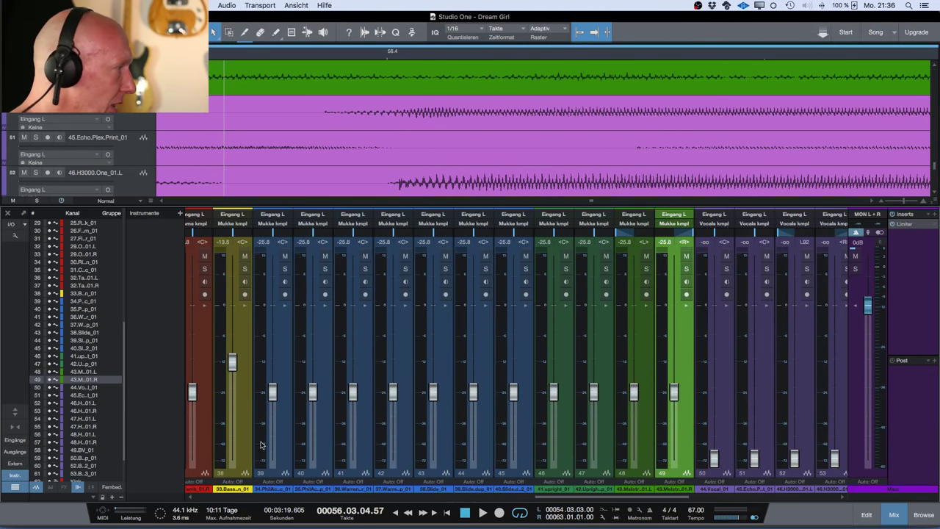
{"action": "left_click", "coordinate": [268, 403], "text": "shift"}
{"action": "left_click_drag", "start_coordinate": [271, 395], "coordinate": [268, 441]}
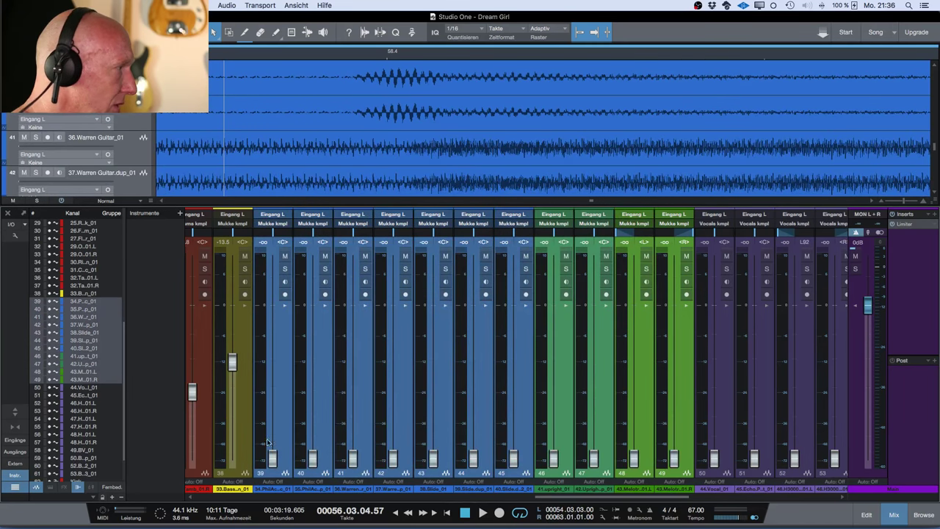
{"action": "left_click_drag", "start_coordinate": [233, 362], "coordinate": [233, 459]}
Select the four drum channels from 30.Ribbon to 32.Tamb_01.R and pull their faders down to -∞
{"action": "scroll", "coordinate": [276, 442], "scroll_direction": "left", "scroll_amount": 8}
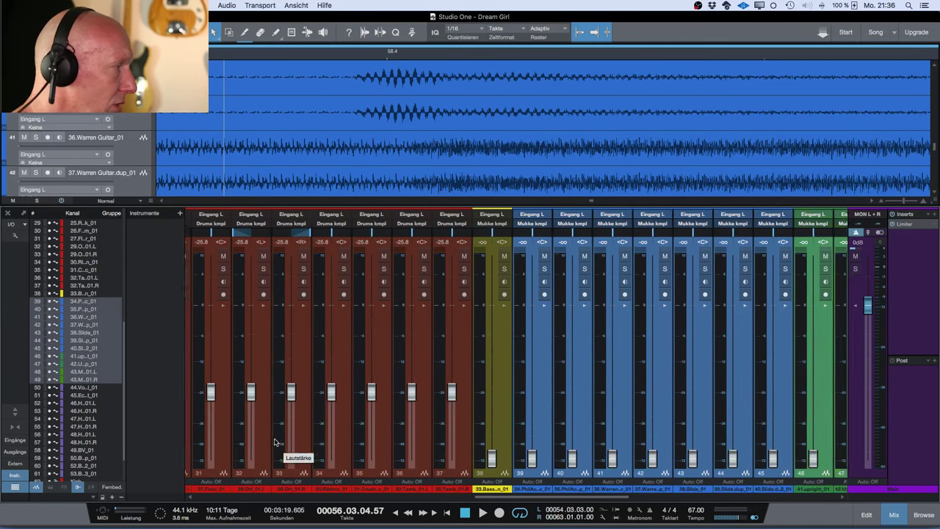
{"action": "scroll", "coordinate": [275, 442], "scroll_direction": "left", "scroll_amount": 6}
{"action": "scroll", "coordinate": [274, 441], "scroll_direction": "right", "scroll_amount": 5}
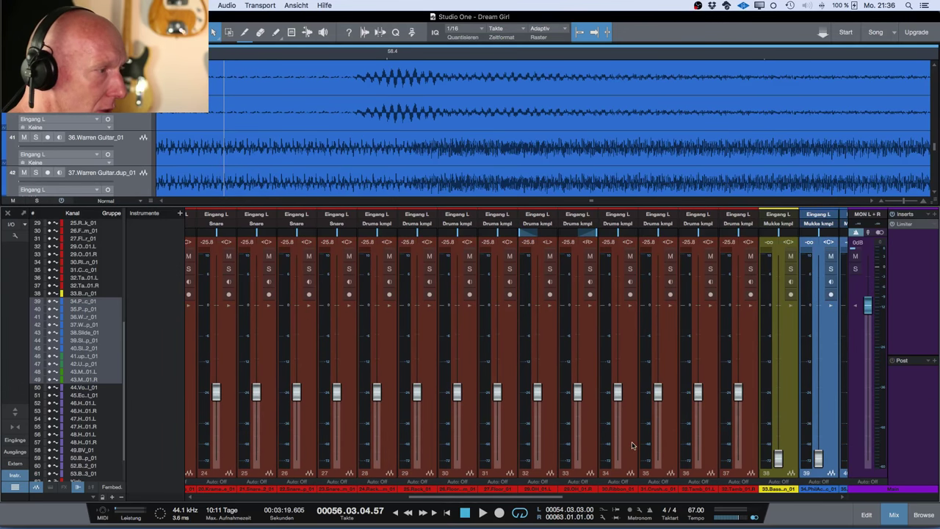
{"action": "left_click", "coordinate": [630, 441]}
{"action": "left_click", "coordinate": [746, 411], "text": "shift"}
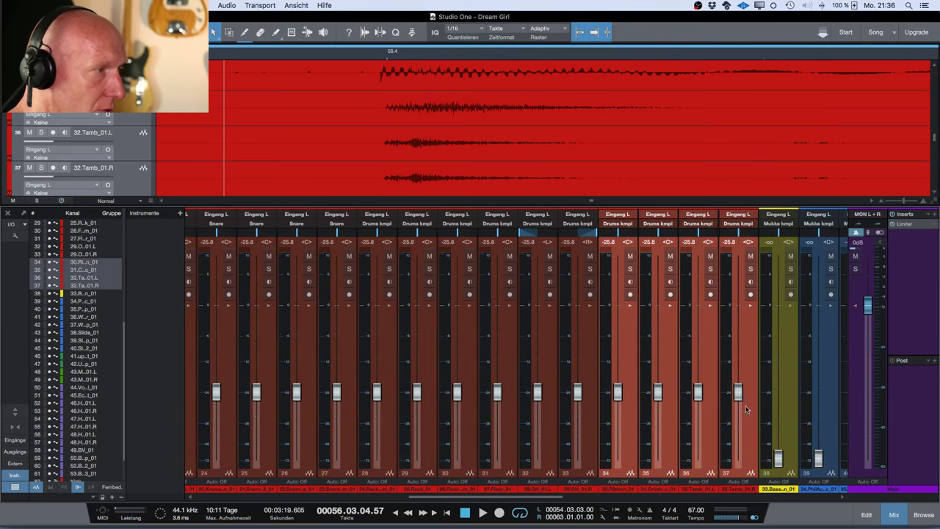
{"action": "scroll", "coordinate": [579, 420], "scroll_direction": "left", "scroll_amount": 3}
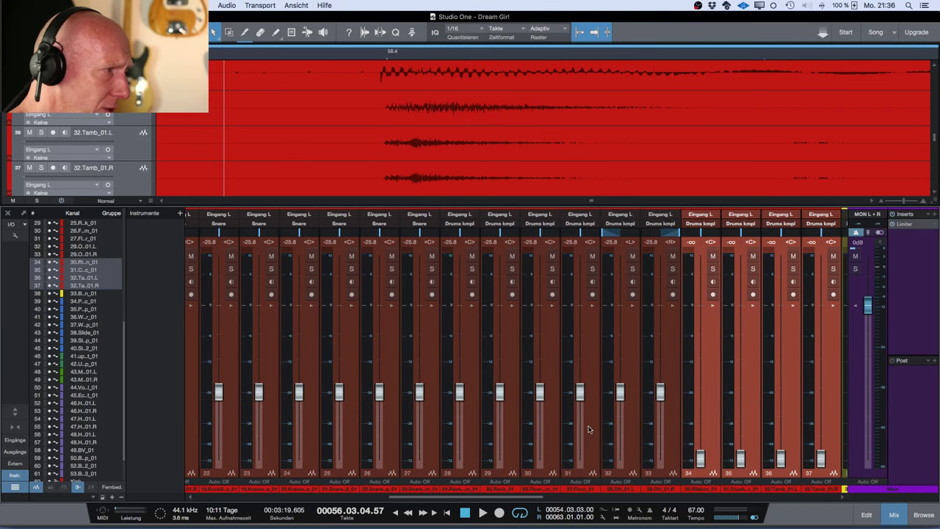
Select the snare, rack and floor channels from 6 to 31, pull their faders down to -∞, and release the multiple selection
{"action": "left_click", "coordinate": [588, 430]}
{"action": "scroll", "coordinate": [544, 437], "scroll_direction": "left", "scroll_amount": 5}
{"action": "scroll", "coordinate": [506, 445], "scroll_direction": "left", "scroll_amount": 8}
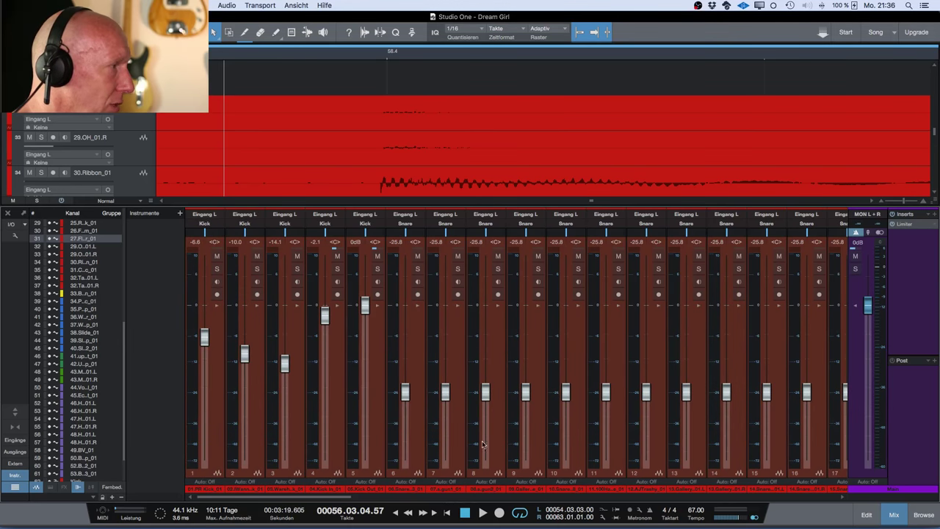
{"action": "left_click", "coordinate": [417, 436], "text": "shift"}
{"action": "left_click_drag", "start_coordinate": [406, 392], "coordinate": [418, 477]}
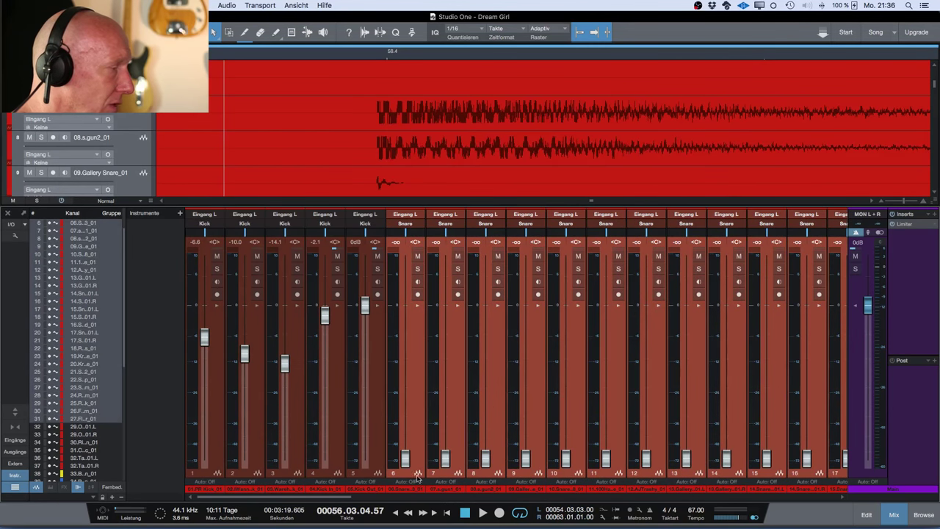
{"action": "left_click", "coordinate": [533, 378]}
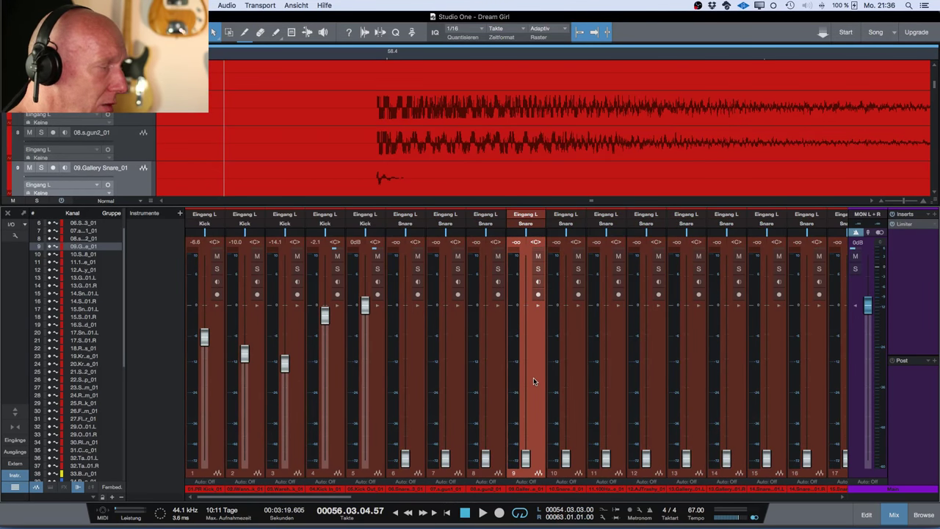
Start playback and raise the left and right overhead faders together to +0.1 dB
{"action": "scroll", "coordinate": [534, 381], "scroll_direction": "right", "scroll_amount": 7}
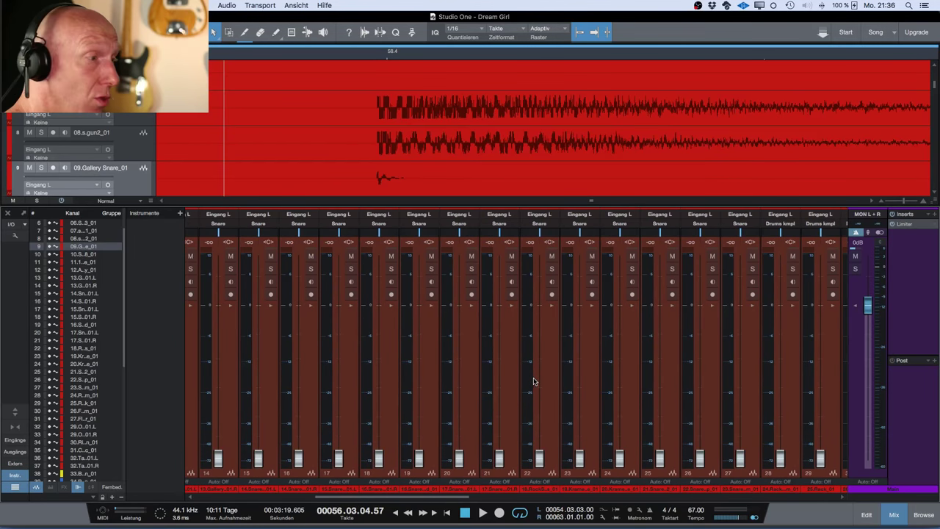
{"action": "scroll", "coordinate": [534, 380], "scroll_direction": "right", "scroll_amount": 6}
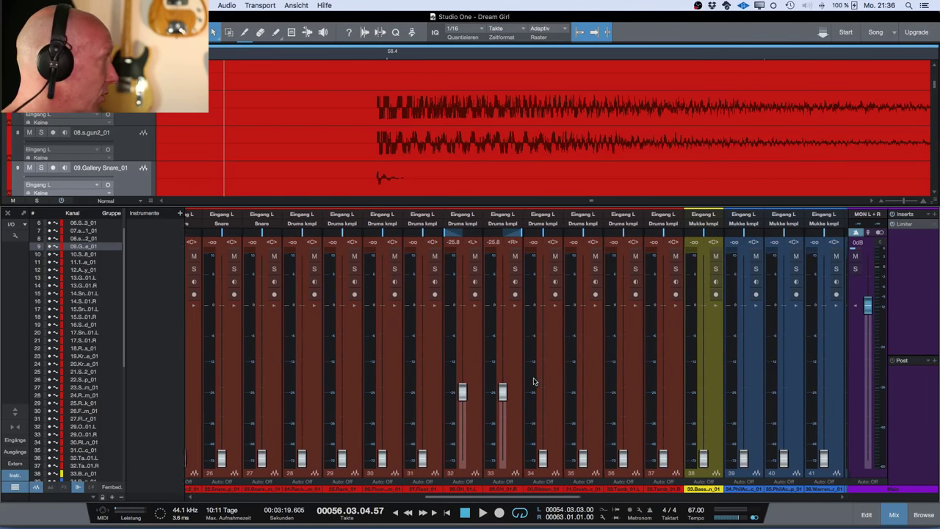
{"action": "scroll", "coordinate": [534, 380], "scroll_direction": "right", "scroll_amount": 3}
{"action": "scroll", "coordinate": [528, 378], "scroll_direction": "left", "scroll_amount": 2}
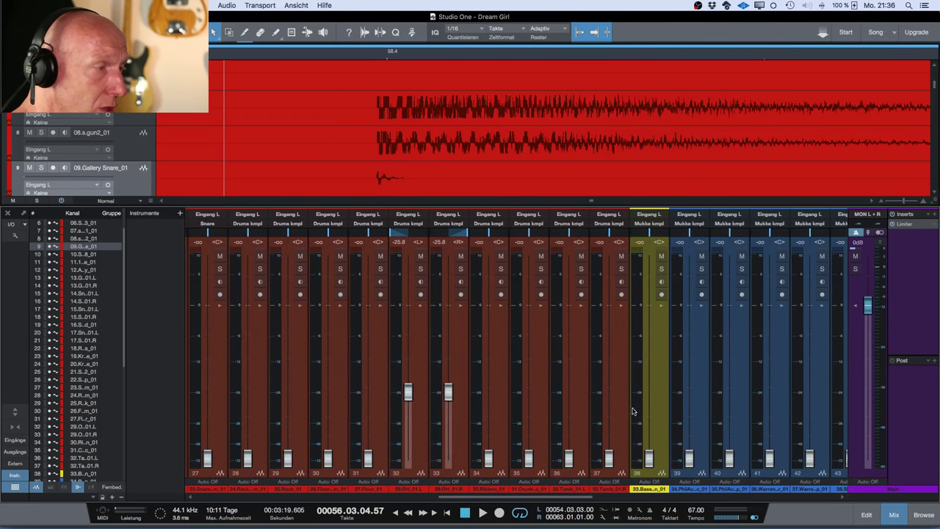
{"action": "scroll", "coordinate": [632, 411], "scroll_direction": "right", "scroll_amount": 4}
{"action": "scroll", "coordinate": [644, 413], "scroll_direction": "left", "scroll_amount": 5}
{"action": "key", "text": "space"}
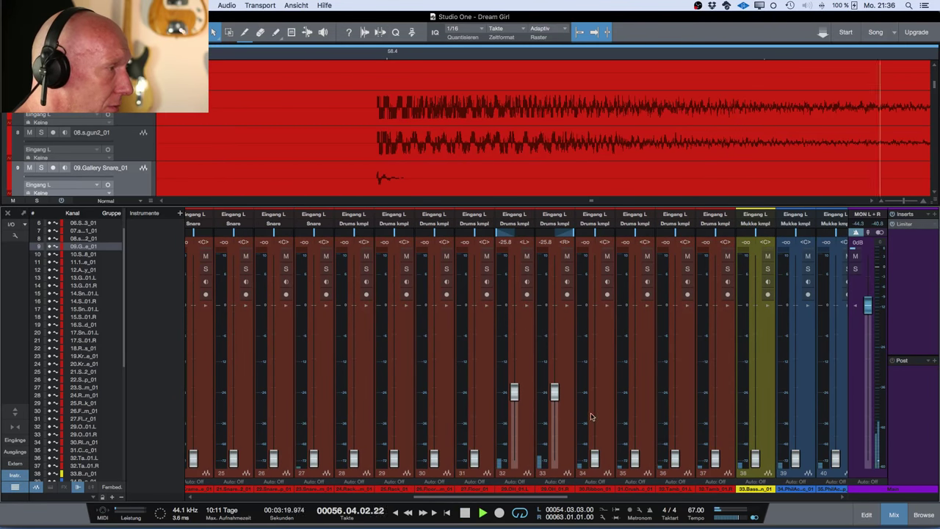
{"action": "left_click", "coordinate": [526, 421]}
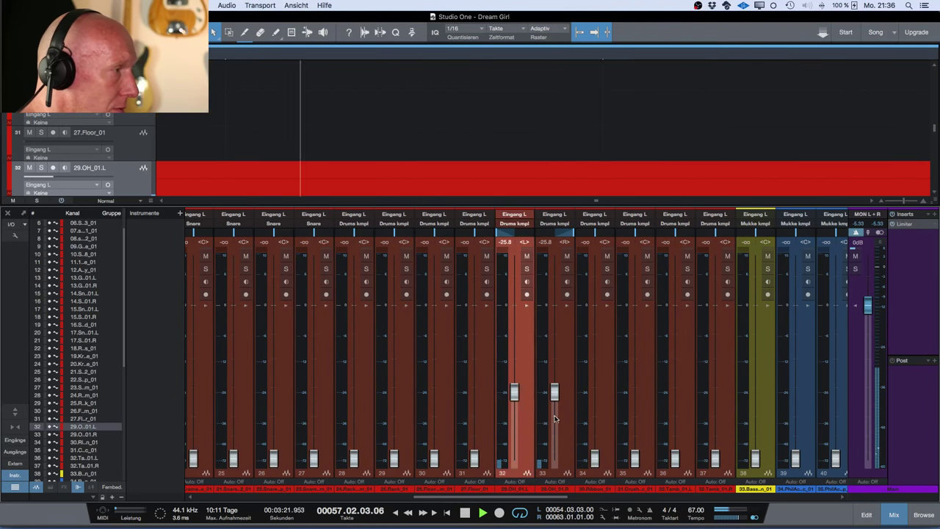
{"action": "left_click", "coordinate": [558, 411], "text": "shift"}
{"action": "left_click_drag", "start_coordinate": [555, 395], "coordinate": [557, 310]}
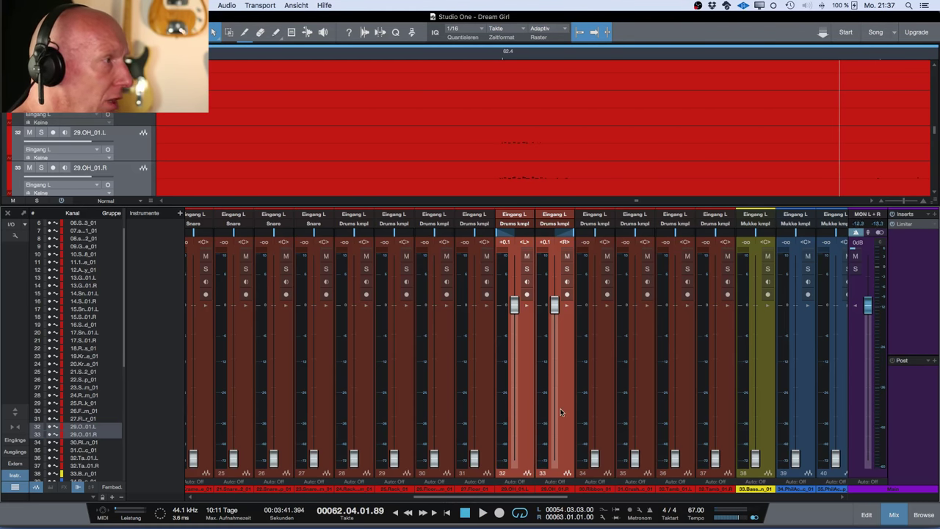
Blend in the 30.Ribbon microphone during playback by raising its fader to about -21.4 dB
{"action": "scroll", "coordinate": [564, 407], "scroll_direction": "right", "scroll_amount": 3}
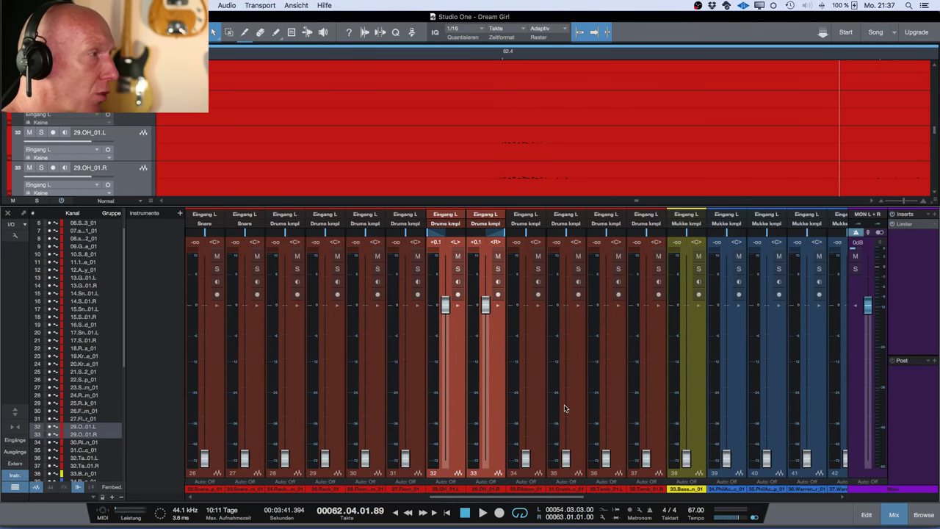
{"action": "key", "text": "space"}
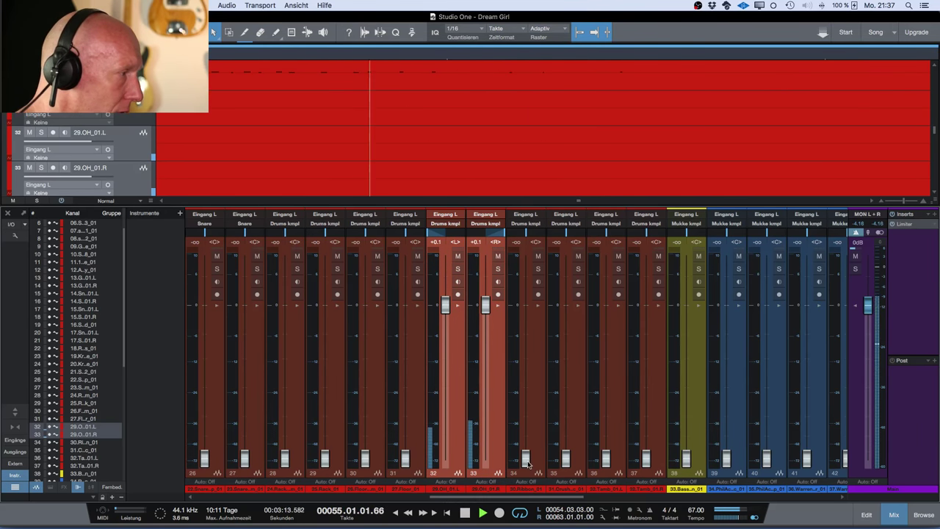
{"action": "left_click_drag", "start_coordinate": [529, 461], "coordinate": [525, 383]}
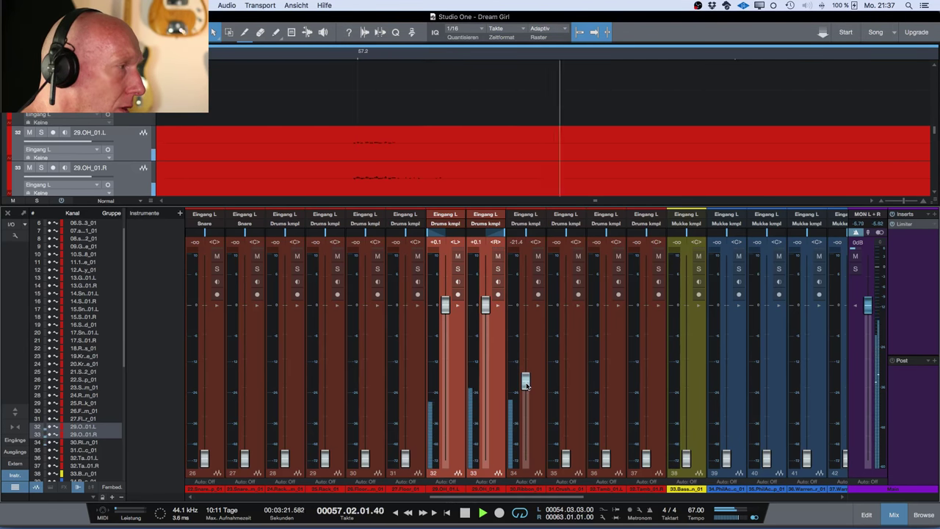
Blend in the 31.Crush Mic_01 channel during playback by setting its fader to about -21.4 dB, and stop playback
{"action": "left_click_drag", "start_coordinate": [566, 459], "coordinate": [563, 372]}
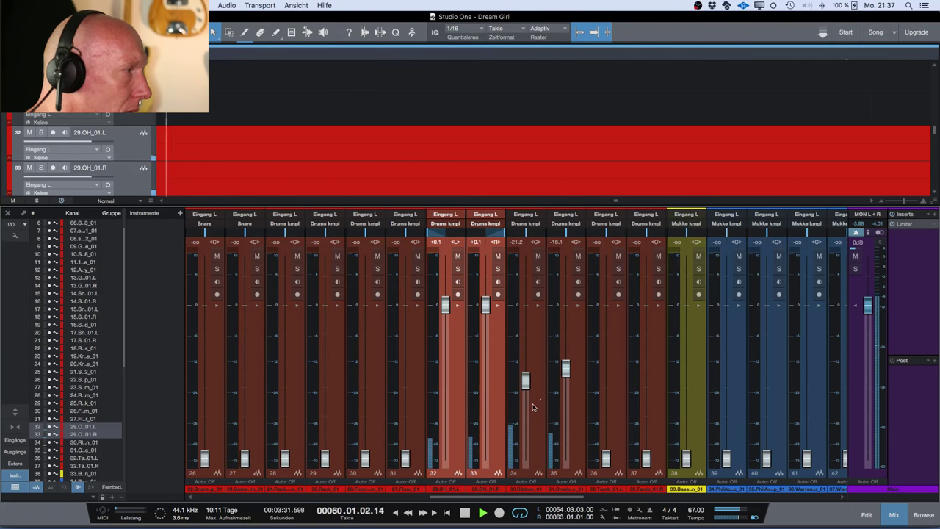
{"action": "left_click", "coordinate": [564, 371]}
{"action": "left_click_drag", "start_coordinate": [565, 369], "coordinate": [565, 380]}
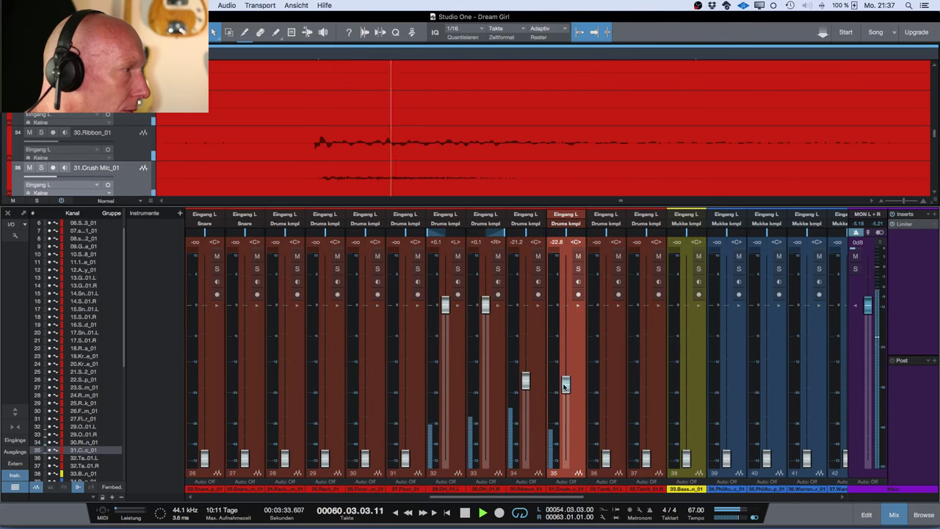
{"action": "mouse_move", "coordinate": [606, 459]}
{"action": "left_mouse_down"}
{"action": "mouse_move", "coordinate": [606, 371]}
{"action": "mouse_move", "coordinate": [606, 473]}
{"action": "left_mouse_up"}
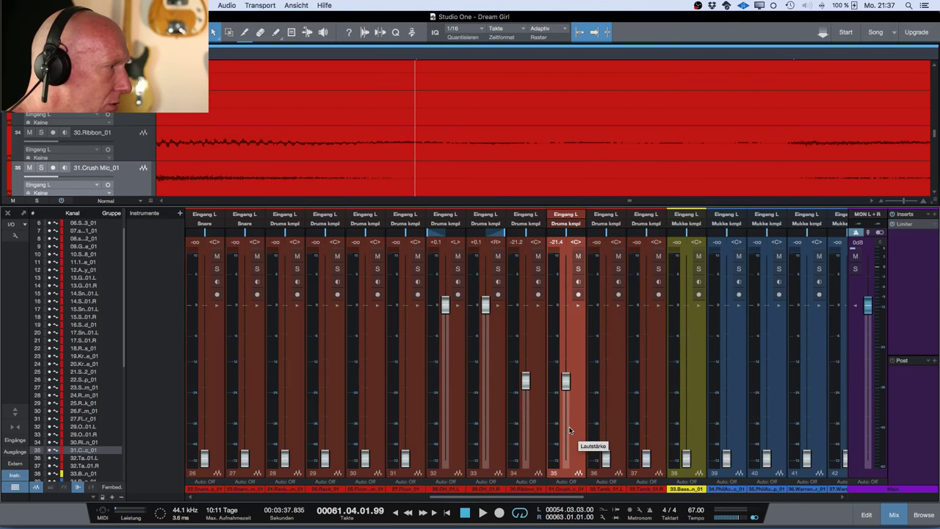
Review the Snare and Drums kmpl bus channels and the drum channels in the mixer
{"action": "scroll", "coordinate": [569, 430], "scroll_direction": "left", "scroll_amount": 3}
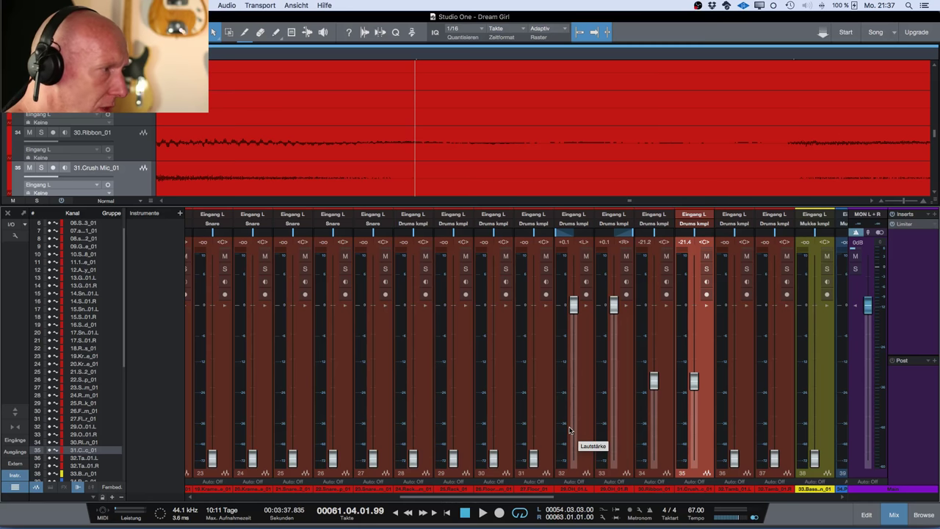
{"action": "scroll", "coordinate": [668, 407], "scroll_direction": "right", "scroll_amount": 15}
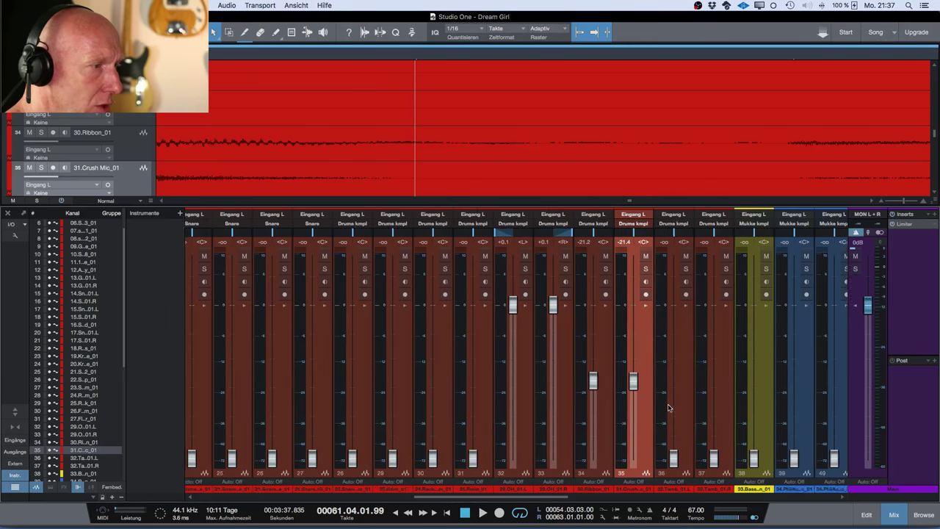
{"action": "scroll", "coordinate": [667, 408], "scroll_direction": "right", "scroll_amount": 1}
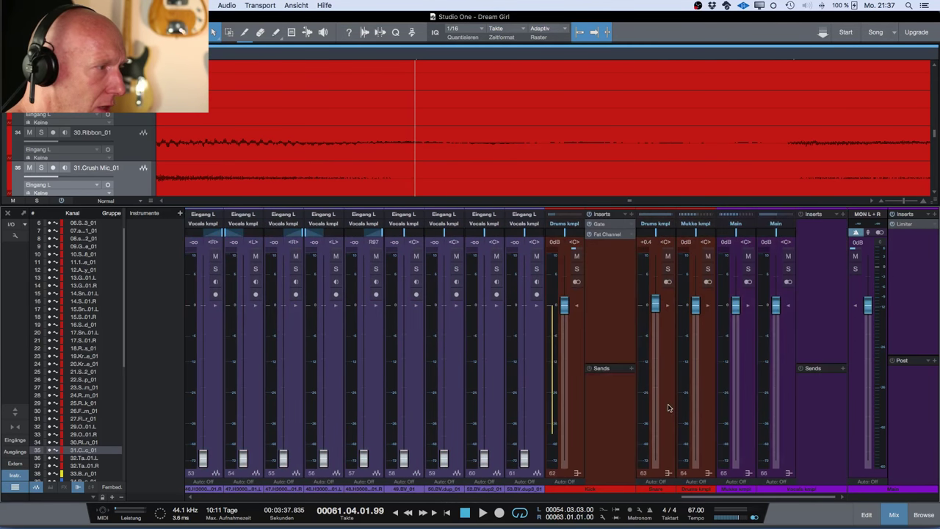
{"action": "scroll", "coordinate": [697, 385], "scroll_direction": "left", "scroll_amount": 1}
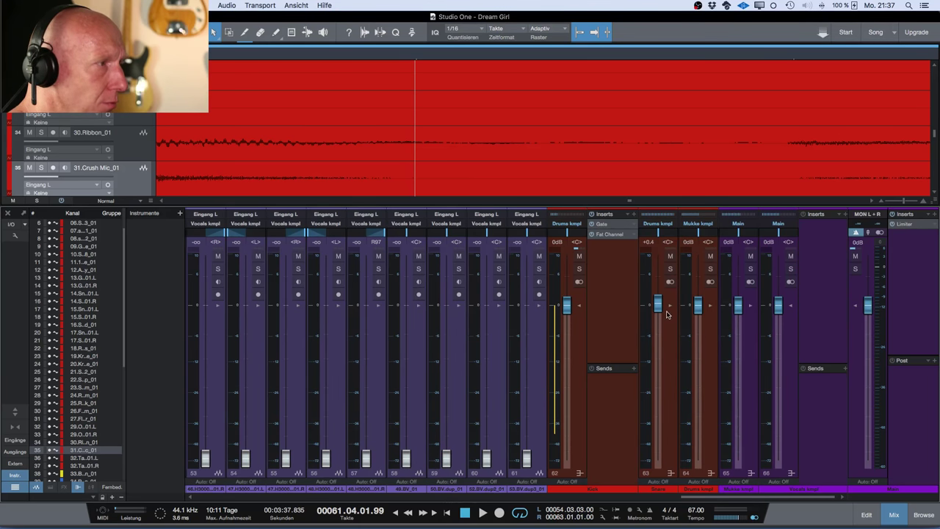
{"action": "left_click", "coordinate": [671, 343]}
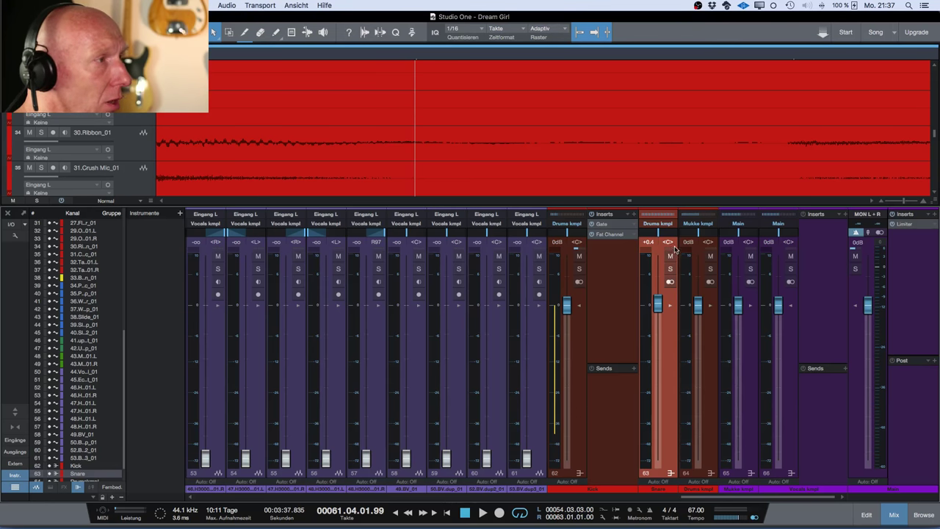
{"action": "left_click", "coordinate": [711, 388]}
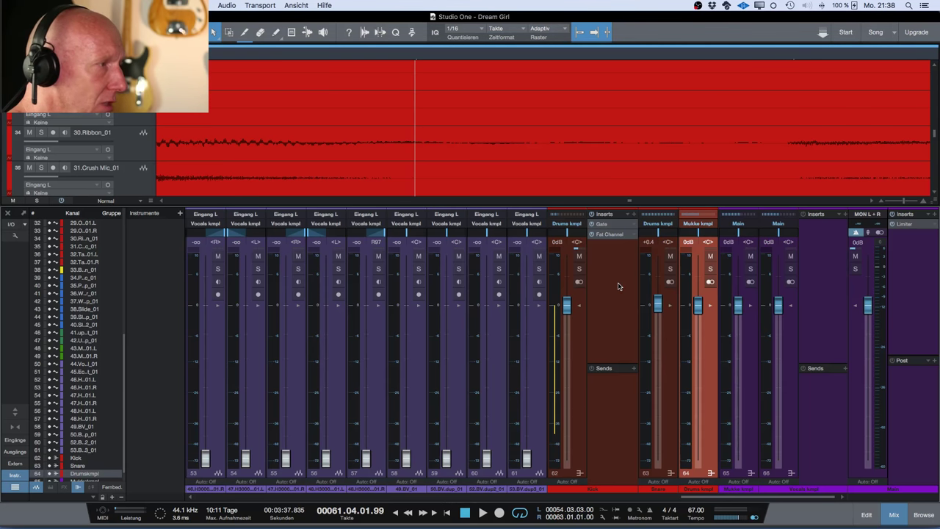
{"action": "scroll", "coordinate": [618, 286], "scroll_direction": "left", "scroll_amount": 15}
{"action": "scroll", "coordinate": [618, 286], "scroll_direction": "right", "scroll_amount": 1}
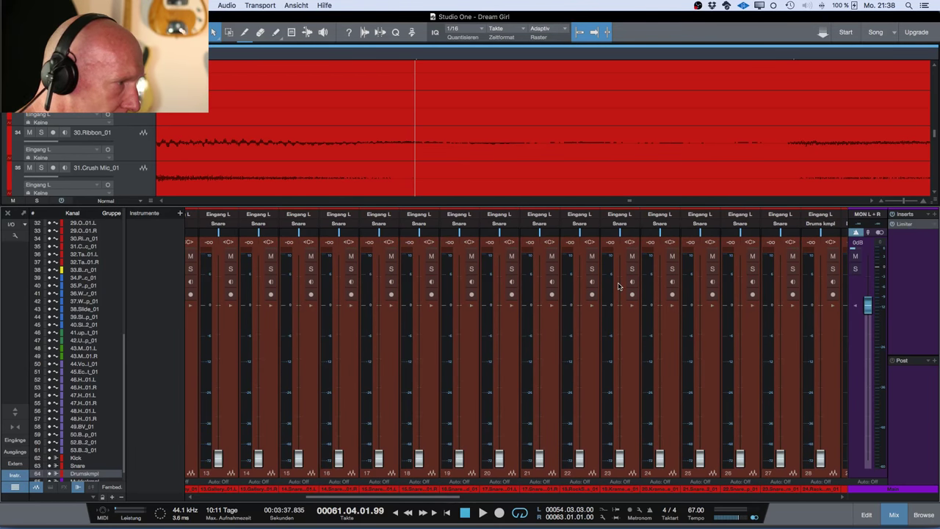
Select the 22.Snare Top_01 track in the full-height arrangement and bring the mixer back
{"action": "scroll", "coordinate": [115, 139], "scroll_direction": "up", "scroll_amount": 1}
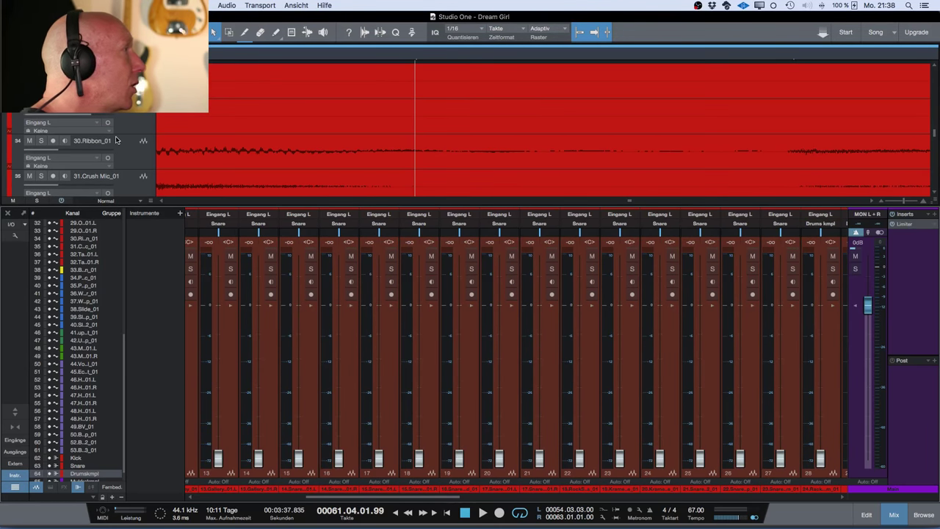
{"action": "key", "text": "F3"}
{"action": "scroll", "coordinate": [123, 170], "scroll_direction": "up", "scroll_amount": 3}
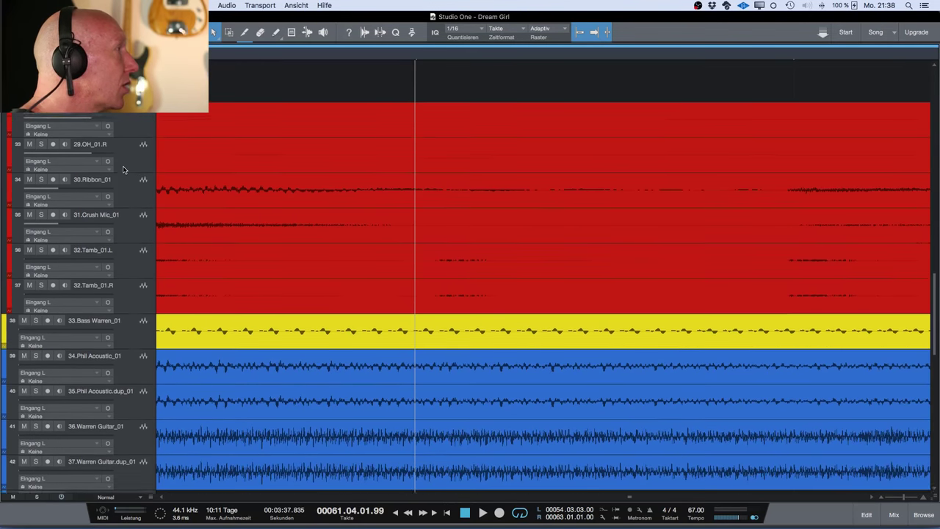
{"action": "scroll", "coordinate": [124, 170], "scroll_direction": "up", "scroll_amount": 6}
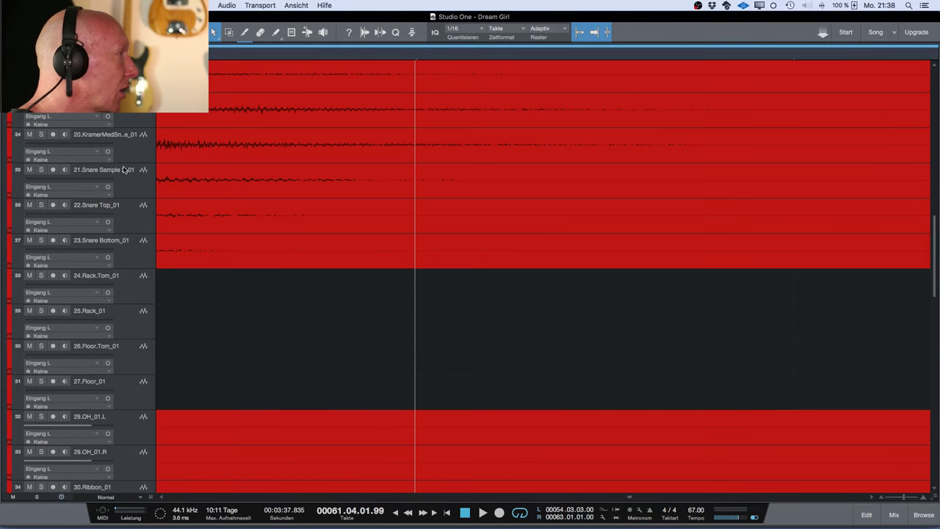
{"action": "scroll", "coordinate": [123, 169], "scroll_direction": "up", "scroll_amount": 2}
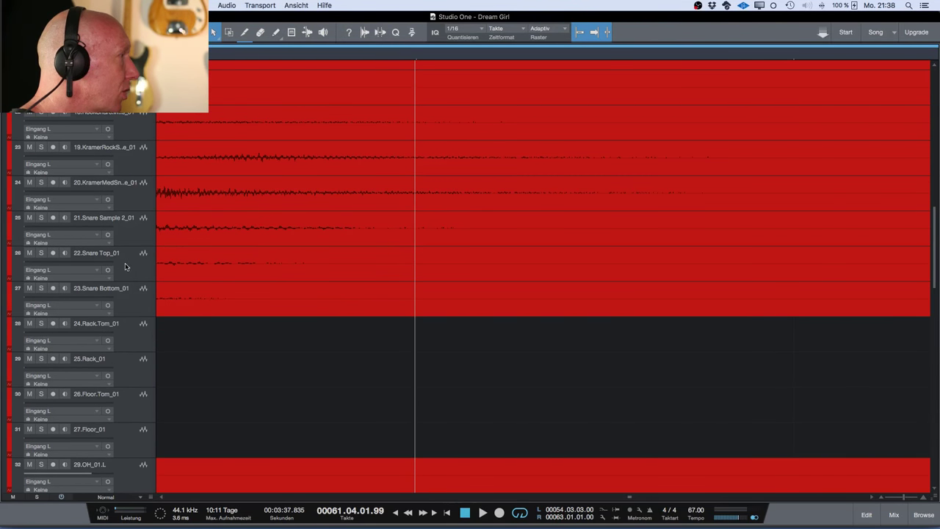
{"action": "left_click", "coordinate": [130, 262]}
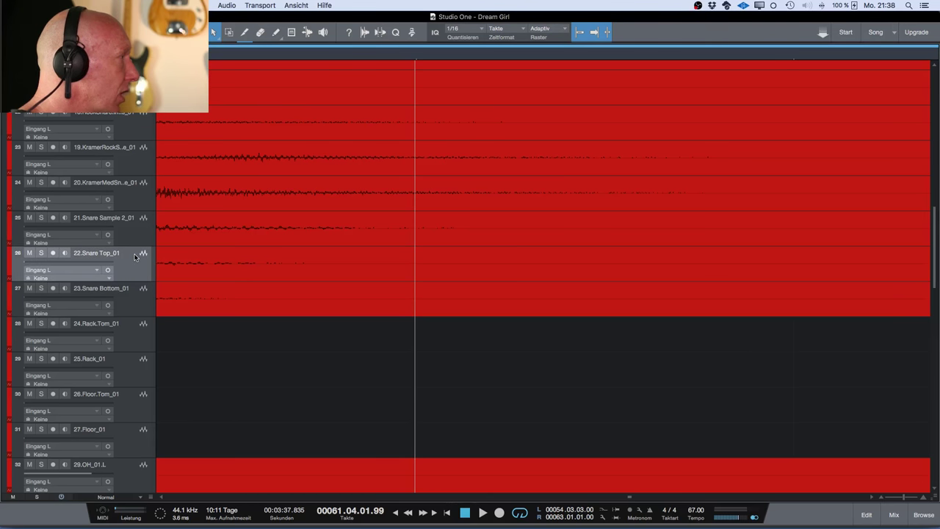
{"action": "key", "text": "F3"}
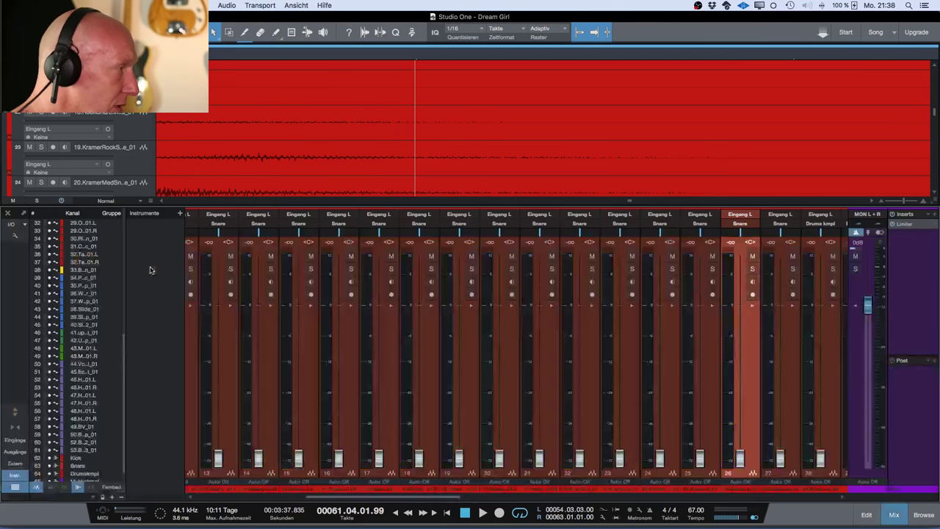
Solo the 22.Snare Top_01 channel, raise its fader to -6.2 dB during playback, and expand the channel to show its inserts
{"action": "scroll", "coordinate": [657, 393], "scroll_direction": "right", "scroll_amount": 6}
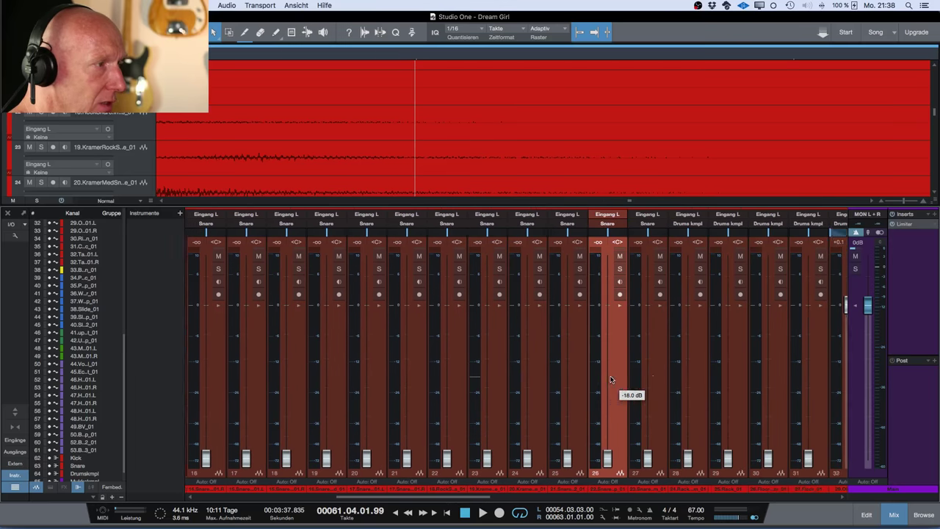
{"action": "scroll", "coordinate": [610, 380], "scroll_direction": "right", "scroll_amount": 3}
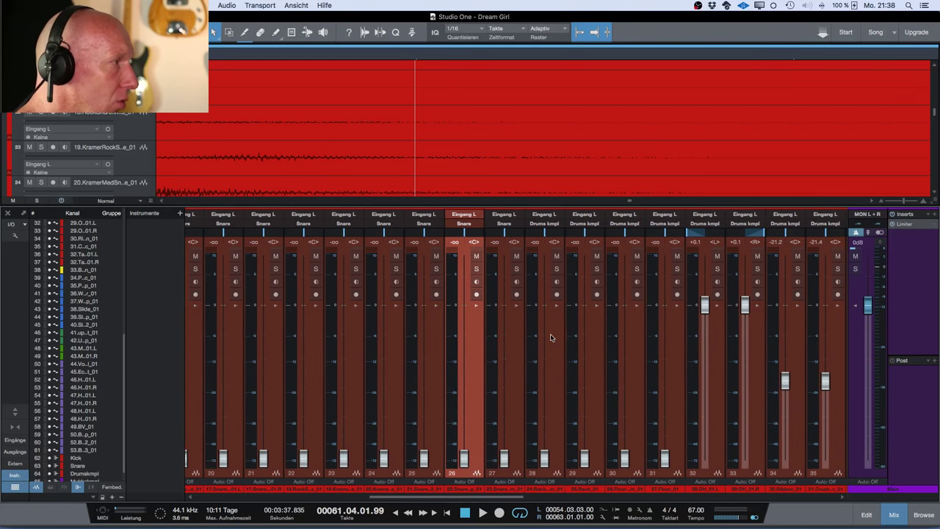
{"action": "scroll", "coordinate": [481, 285], "scroll_direction": "right", "scroll_amount": 1}
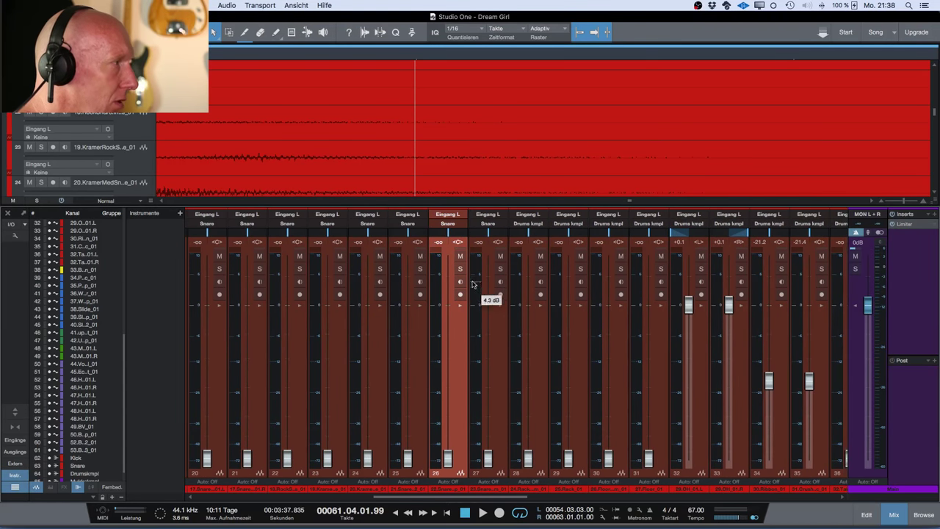
{"action": "left_click", "coordinate": [461, 270]}
{"action": "key", "text": "space"}
{"action": "left_click_drag", "start_coordinate": [448, 459], "coordinate": [453, 338]}
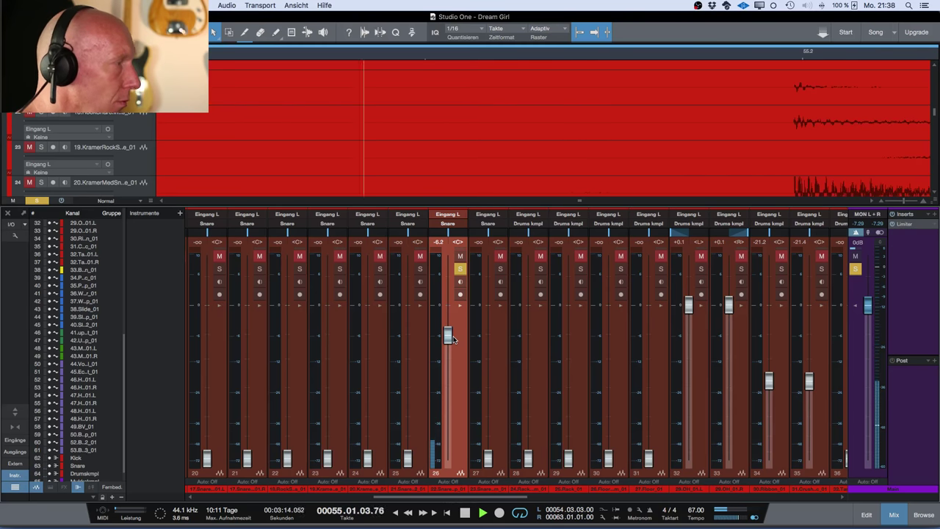
{"action": "key", "text": "space"}
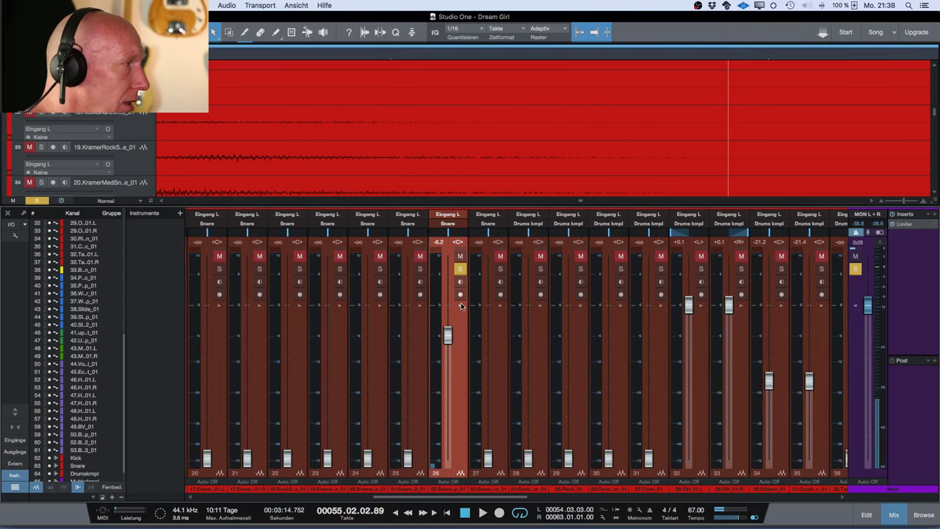
{"action": "left_click", "coordinate": [461, 306]}
{"action": "left_click", "coordinate": [516, 215]}
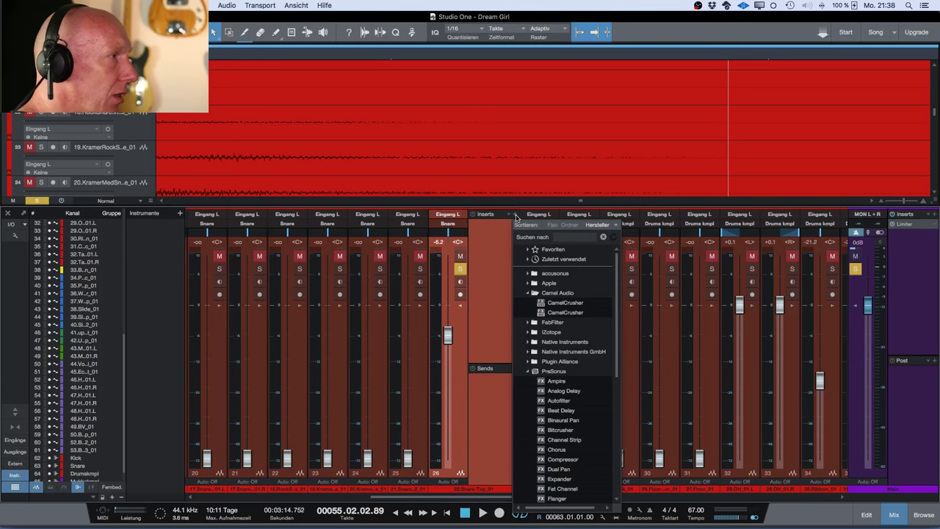
{"action": "scroll", "coordinate": [580, 354], "scroll_direction": "down", "scroll_amount": 3}
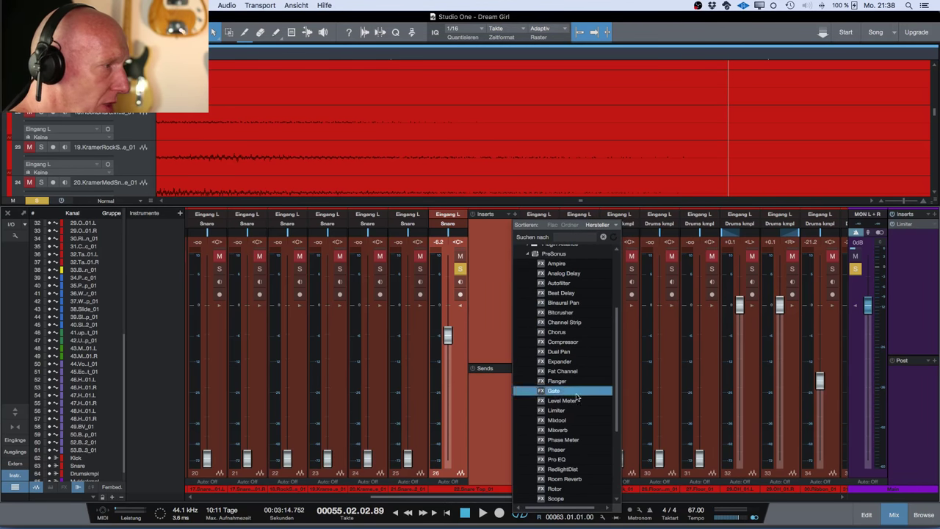
{"action": "left_click", "coordinate": [564, 450]}
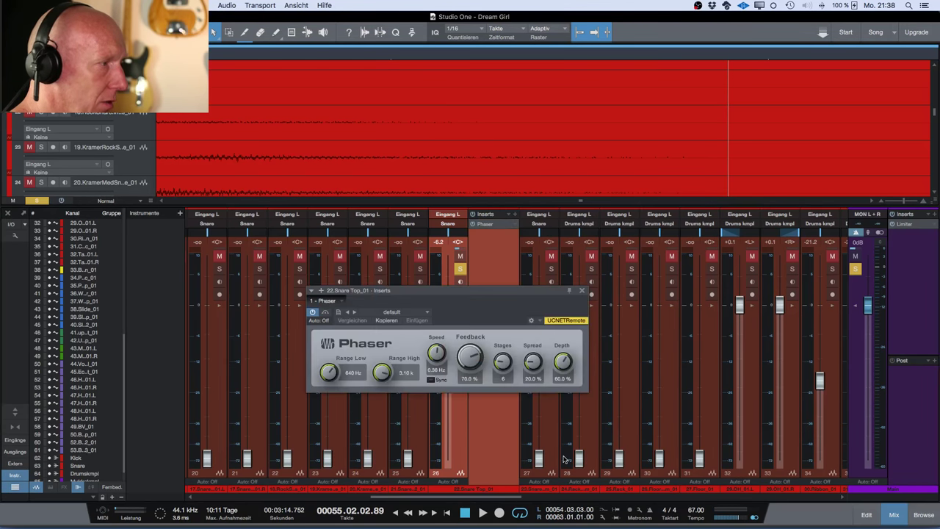
{"action": "left_click", "coordinate": [583, 292]}
{"action": "left_click", "coordinate": [518, 226]}
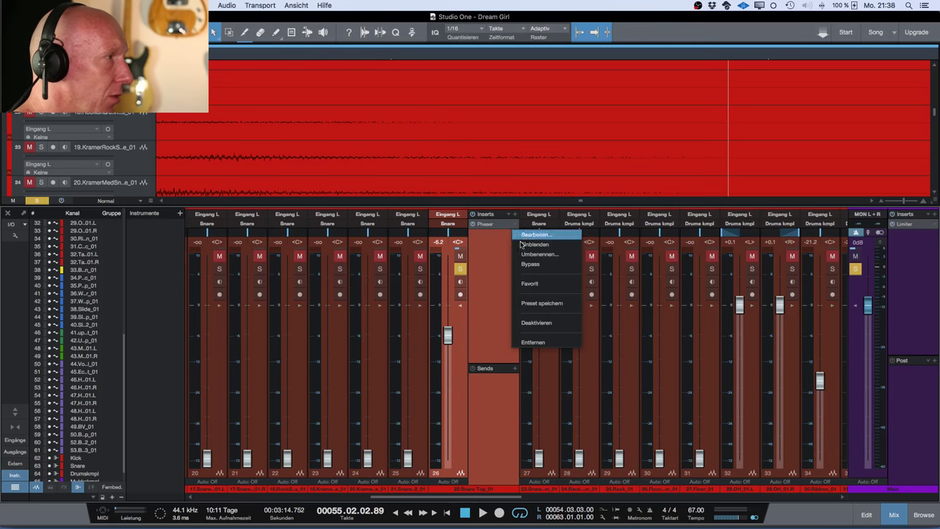
{"action": "left_click", "coordinate": [557, 343]}
Insert a Pro EQ on the 22.Snare Top_01 channel and reposition its window so all EQ controls are visible
{"action": "left_click", "coordinate": [514, 216]}
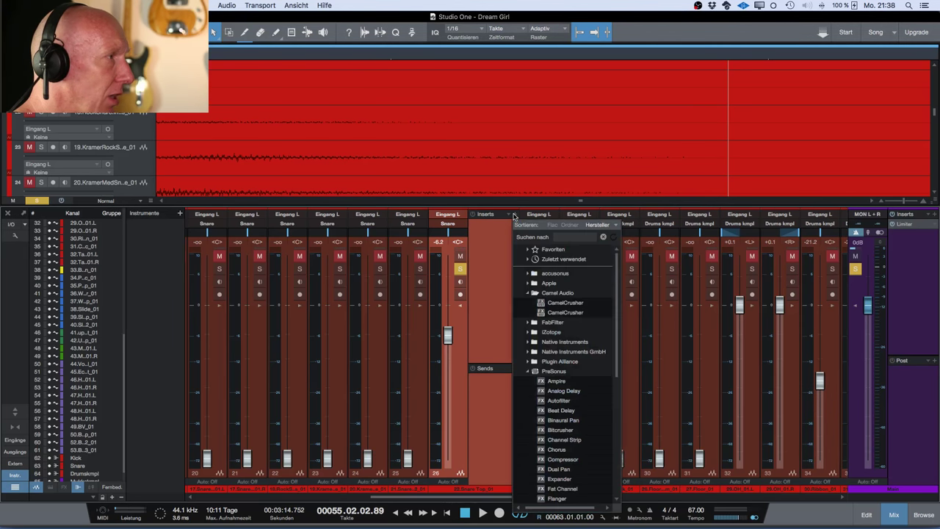
{"action": "scroll", "coordinate": [606, 422], "scroll_direction": "down", "scroll_amount": 4}
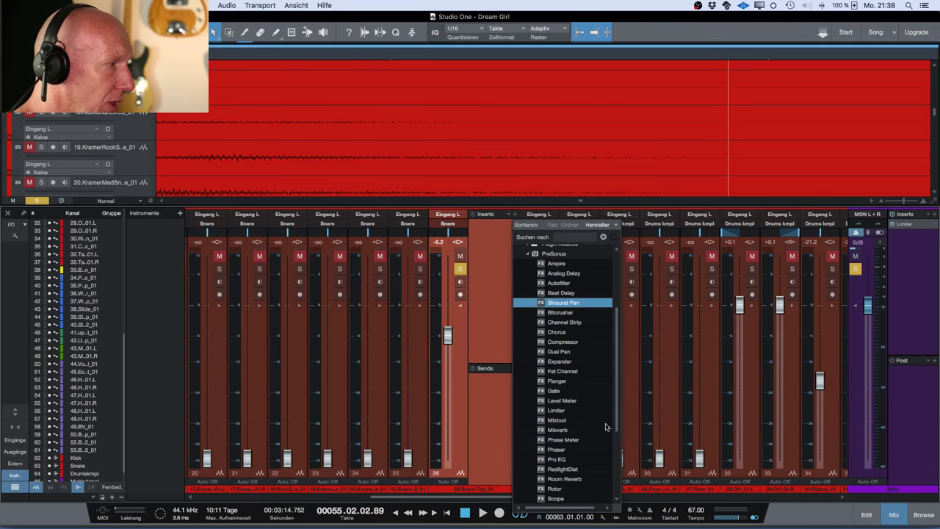
{"action": "left_click", "coordinate": [575, 459]}
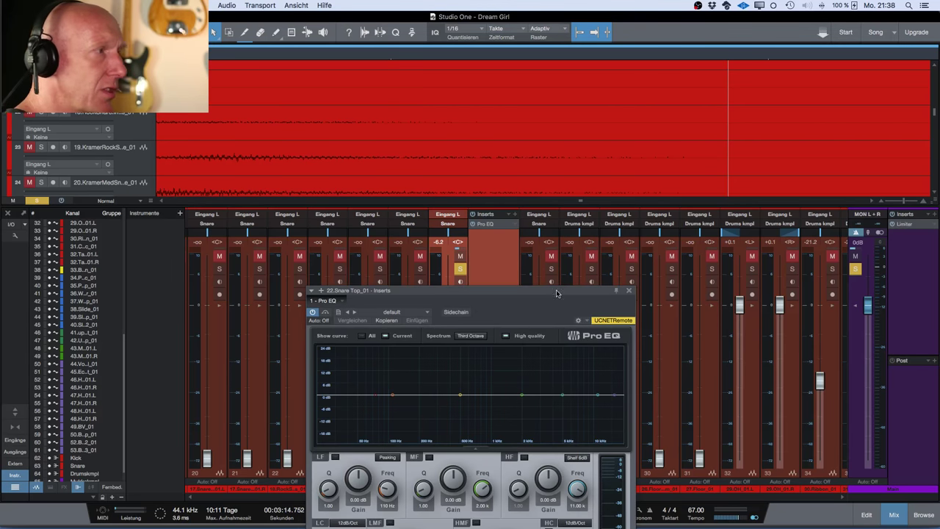
{"action": "left_click_drag", "start_coordinate": [556, 292], "coordinate": [566, 206]}
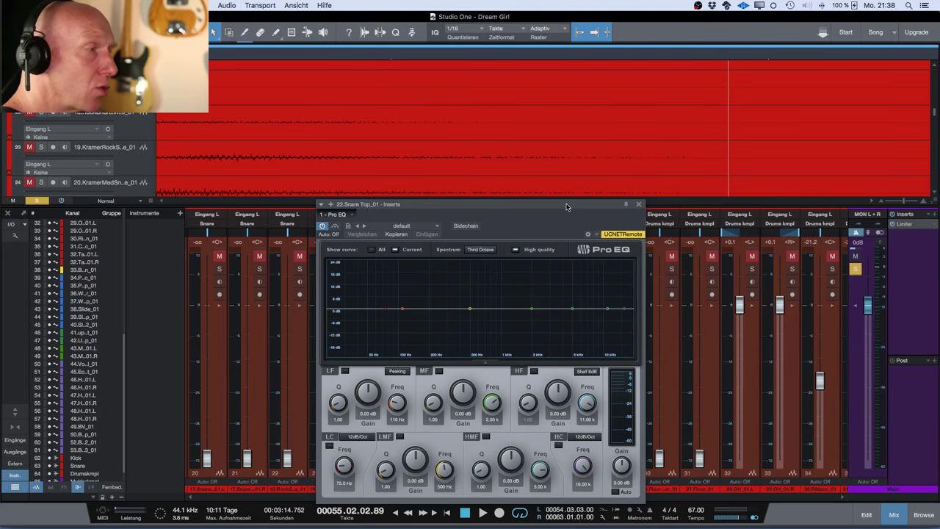
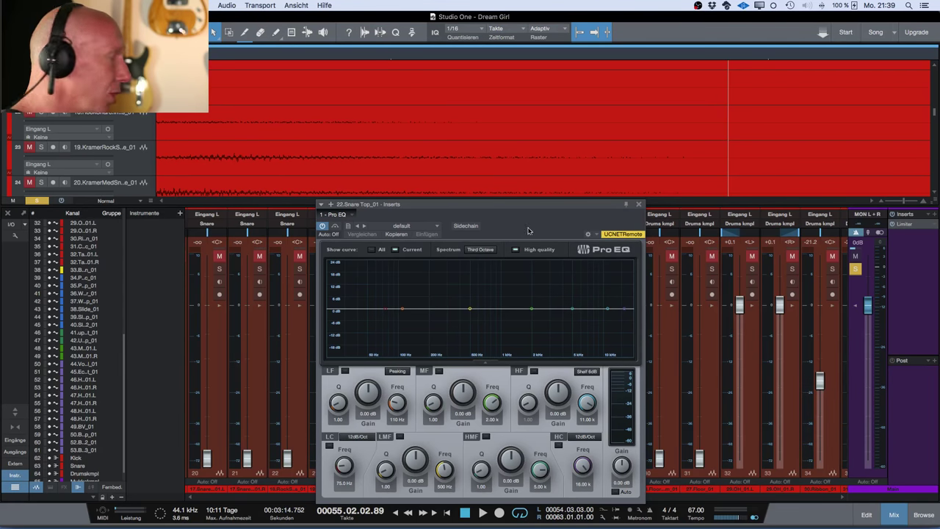
{"action": "left_click_drag", "start_coordinate": [529, 207], "coordinate": [558, 193]}
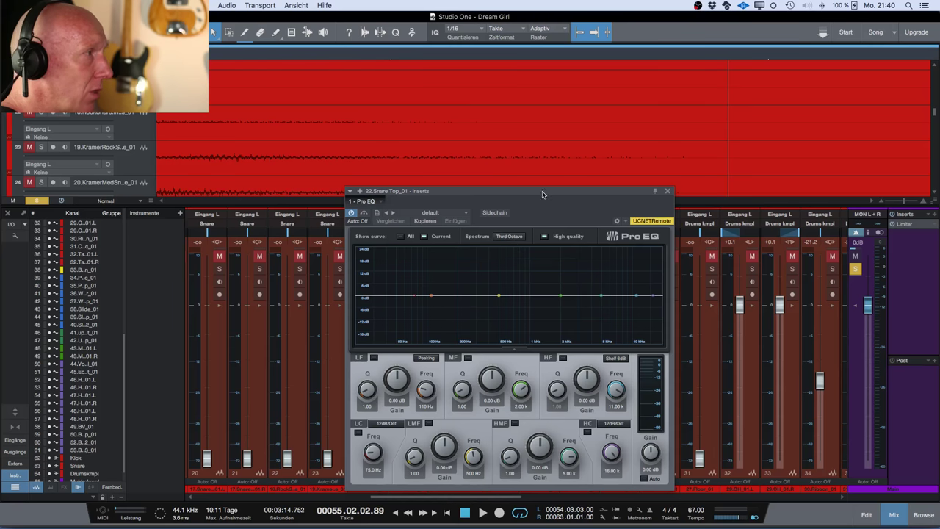
Move the Pro EQ window off the Snare Top fader, raise that fader to about -1.4 dB, and move the window back
{"action": "left_click_drag", "start_coordinate": [481, 194], "coordinate": [662, 174]}
{"action": "left_click_drag", "start_coordinate": [451, 365], "coordinate": [448, 321]}
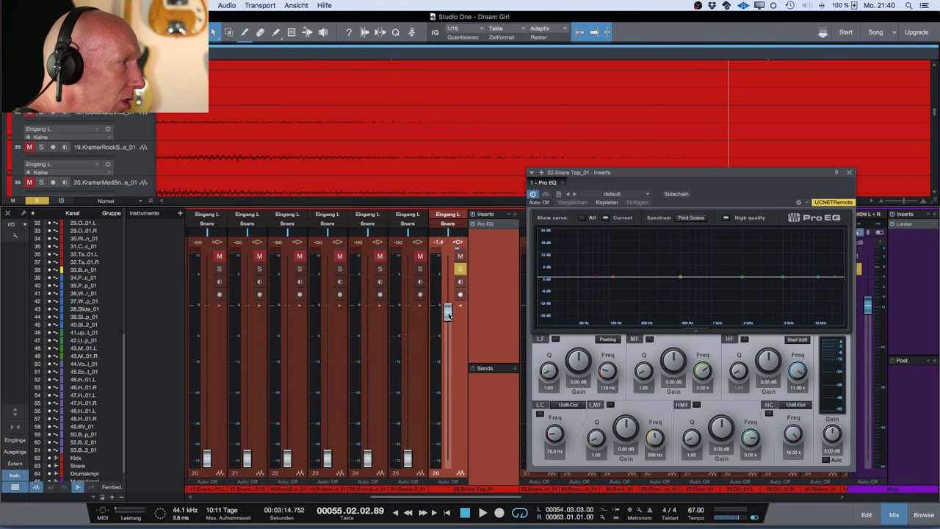
{"action": "left_click_drag", "start_coordinate": [698, 177], "coordinate": [599, 176]}
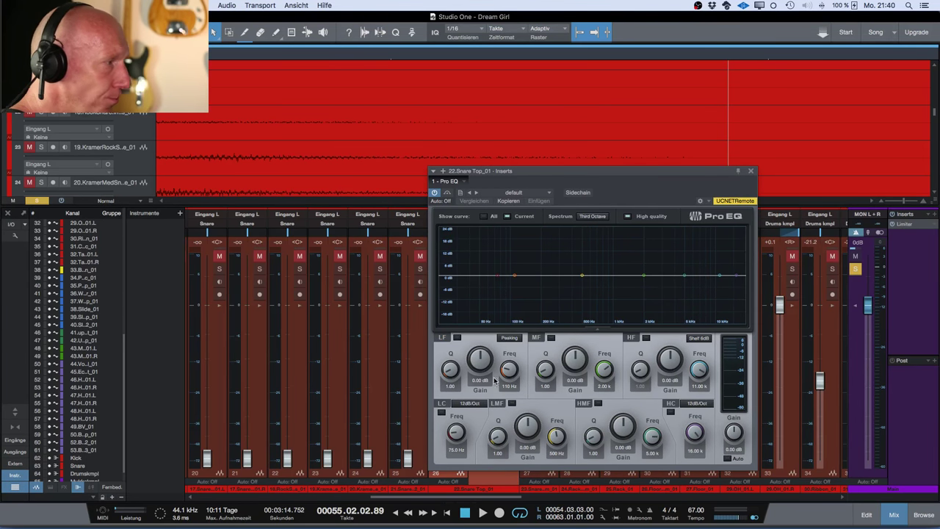
Enable the low cut band in the Snare Top's Pro EQ and set its frequency to 100 Hz
{"action": "left_click", "coordinate": [440, 412]}
{"action": "left_click", "coordinate": [463, 453]}
{"action": "type", "text": "10"}
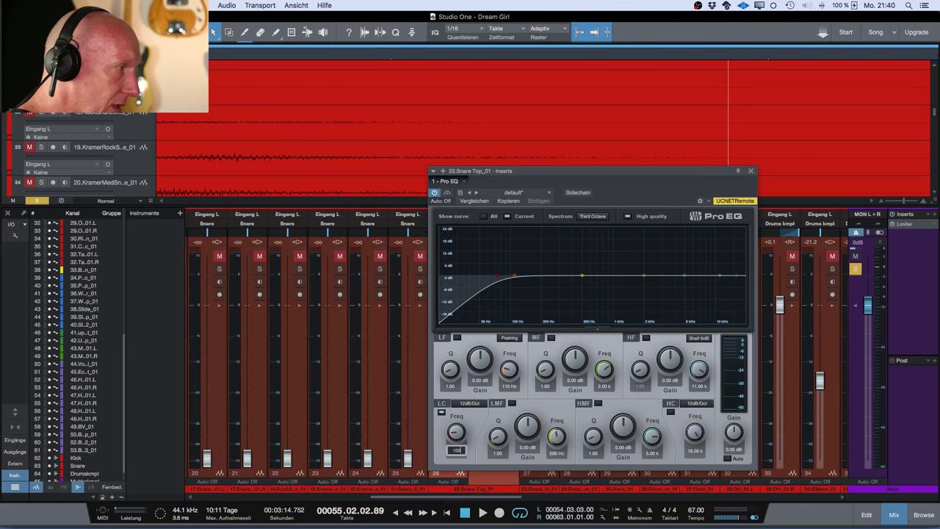
{"action": "type", "text": "0"}
{"action": "key", "text": "Return"}
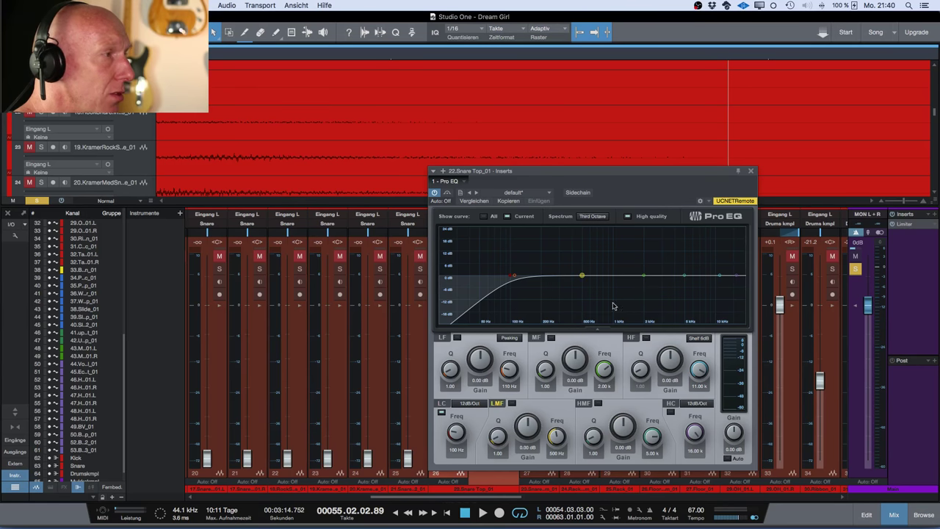
During playback, sweep a narrow LMF boost of about 16 dB on Snare Top's Pro EQ and stop it at 240 Hz
{"action": "key", "text": "space"}
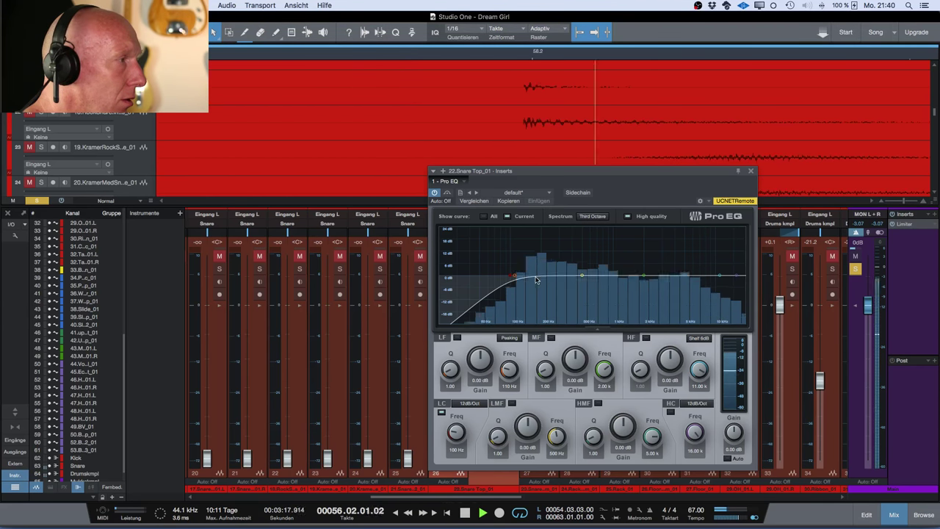
{"action": "key", "text": "space"}
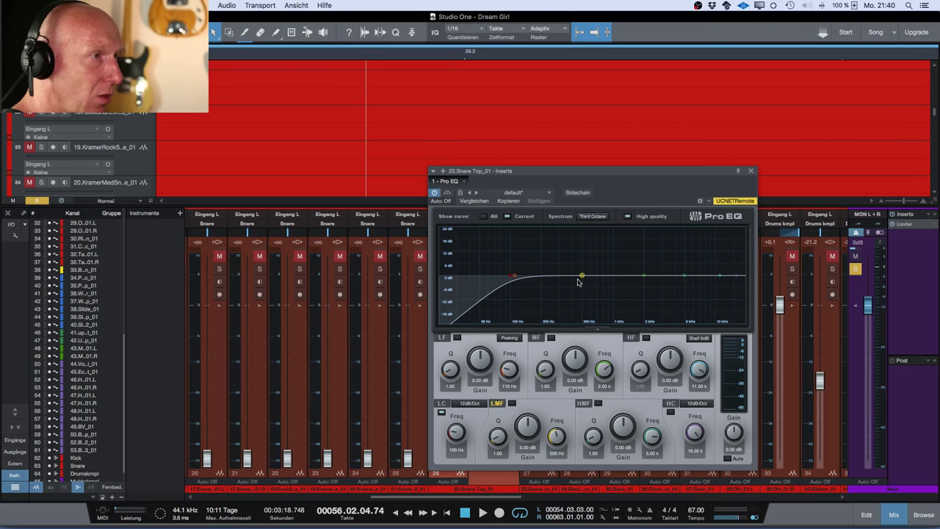
{"action": "key", "text": "space"}
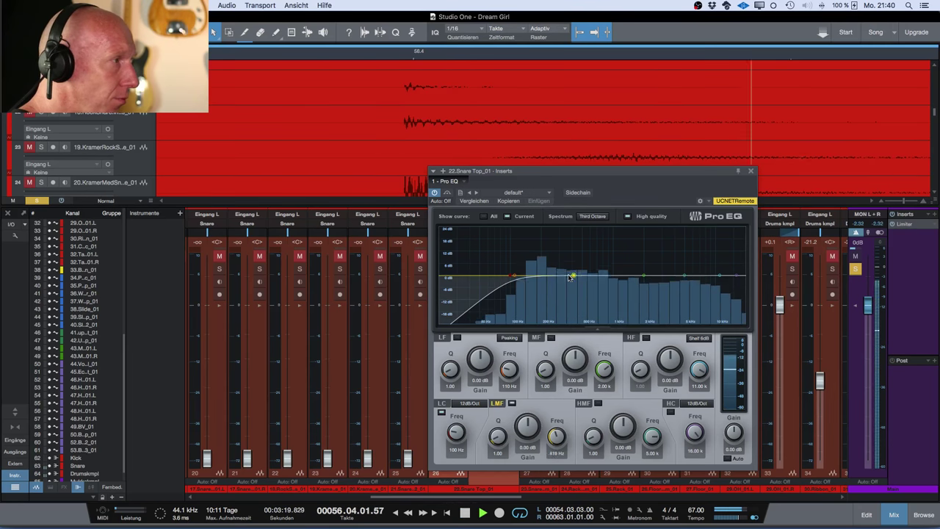
{"action": "left_click_drag", "start_coordinate": [581, 276], "coordinate": [563, 265]}
{"action": "left_click_drag", "start_coordinate": [498, 436], "coordinate": [499, 389]}
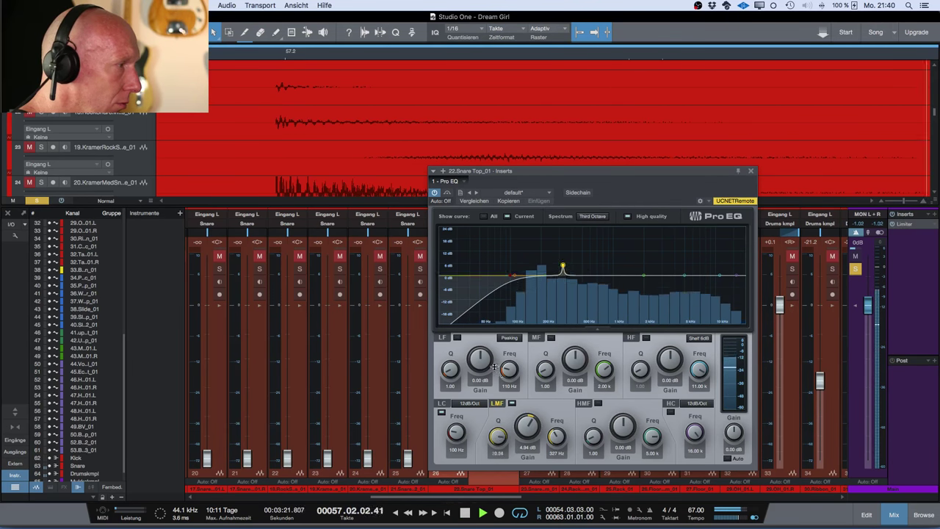
{"action": "mouse_move", "coordinate": [555, 435]}
{"action": "left_mouse_down"}
{"action": "mouse_move", "coordinate": [555, 423]}
{"action": "mouse_move", "coordinate": [527, 429]}
{"action": "mouse_move", "coordinate": [527, 421]}
{"action": "mouse_move", "coordinate": [557, 446]}
{"action": "left_mouse_up"}
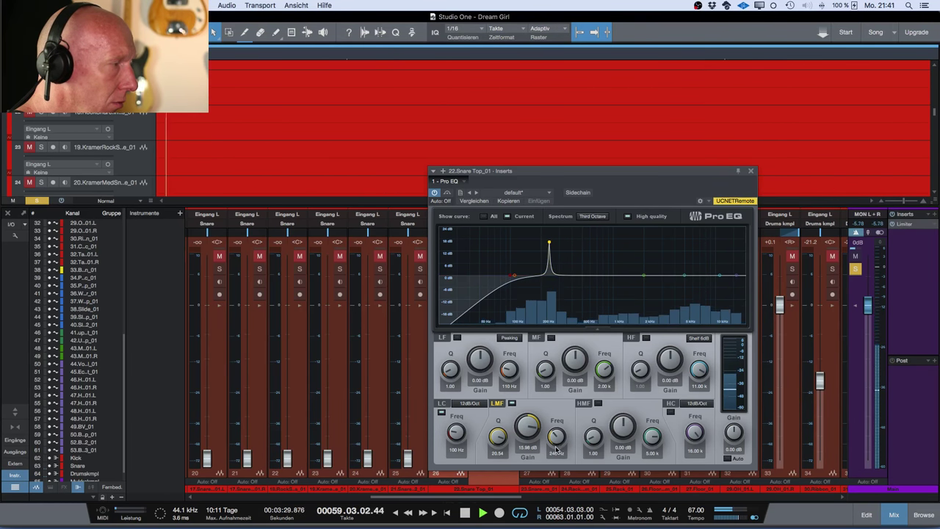
{"action": "key", "text": "space"}
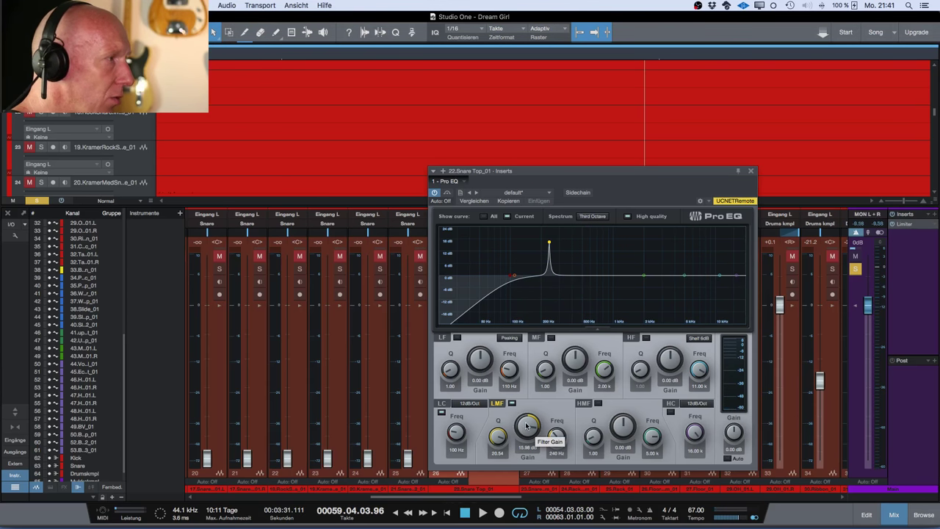
Turn the Snare Top LMF boost into a cut of -6.58 dB at 240 Hz with a Q of 13.42
{"action": "left_click_drag", "start_coordinate": [527, 426], "coordinate": [528, 442]}
{"action": "key", "text": "space"}
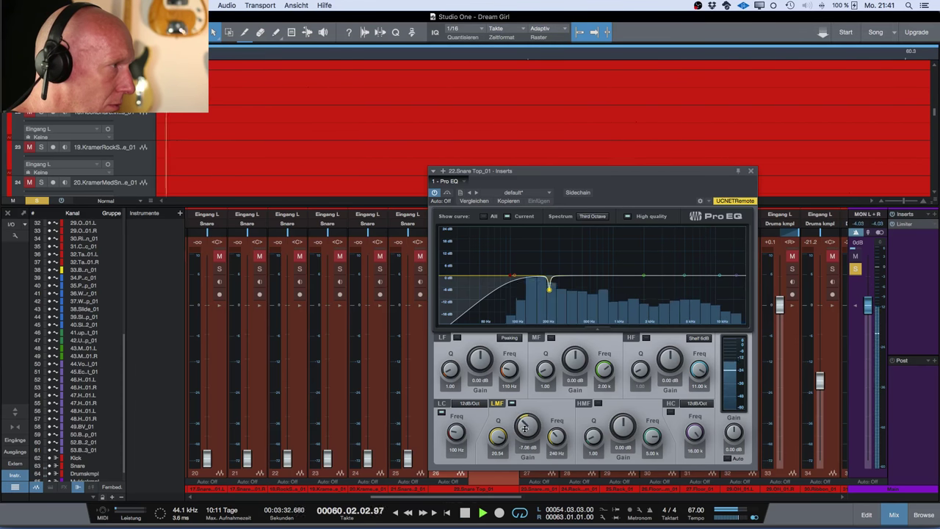
{"action": "left_click_drag", "start_coordinate": [497, 436], "coordinate": [504, 473]}
{"action": "left_click_drag", "start_coordinate": [556, 437], "coordinate": [523, 388]}
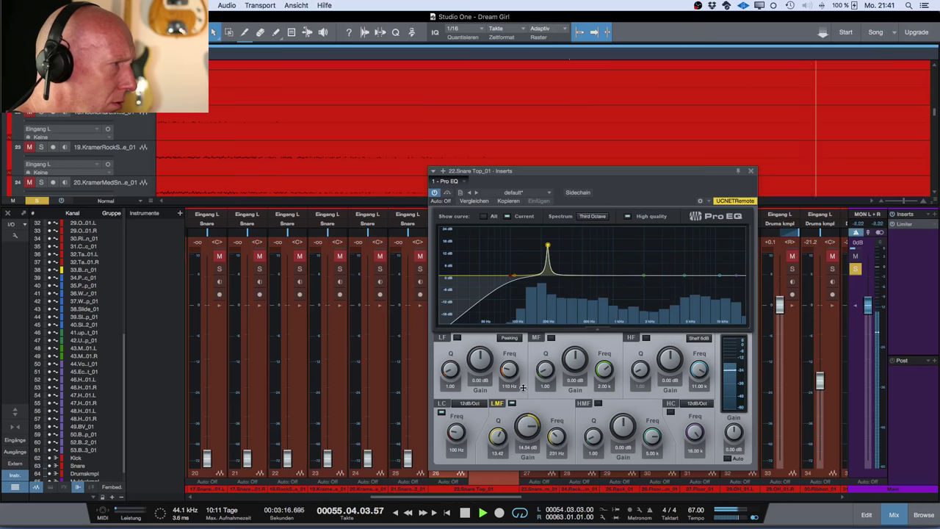
{"action": "left_click_drag", "start_coordinate": [556, 439], "coordinate": [526, 430]}
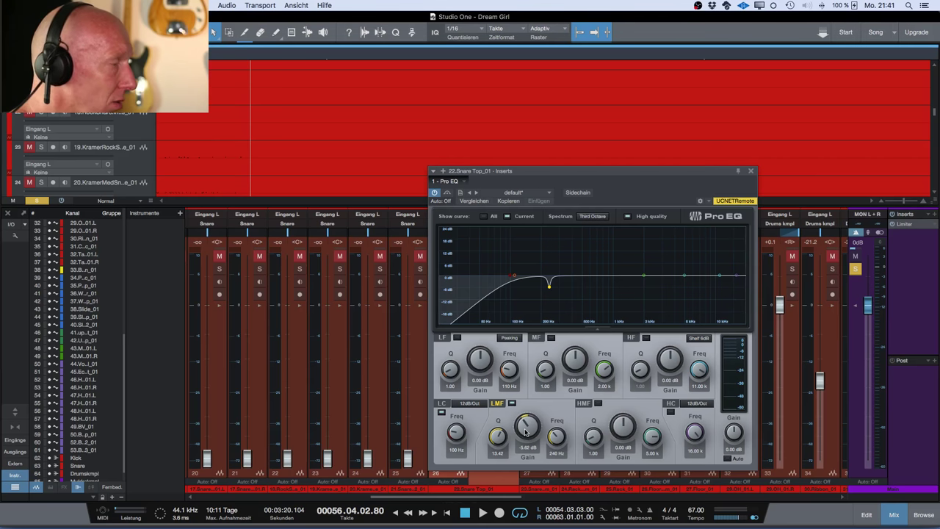
{"action": "key", "text": "space"}
{"action": "left_click_drag", "start_coordinate": [524, 426], "coordinate": [524, 429]}
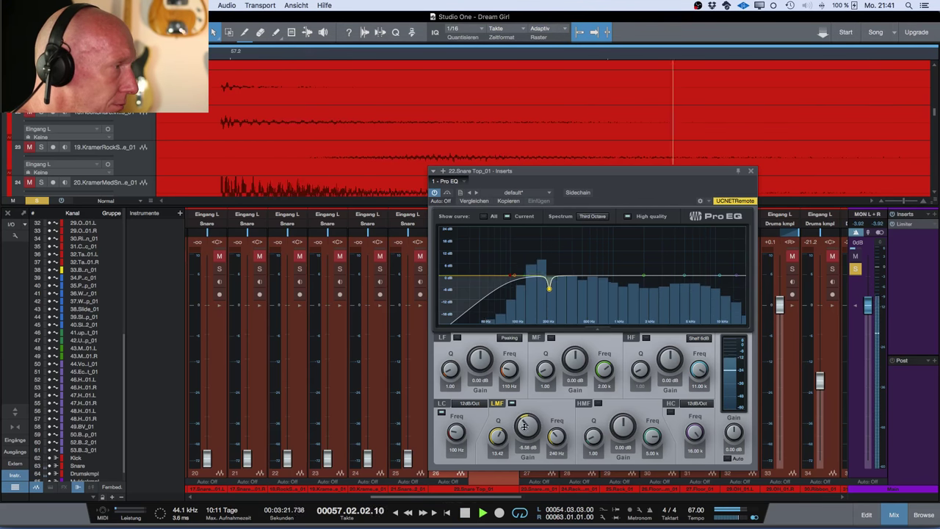
Cut Snare Top by 5.18 dB at 599 Hz with the MF band and boost 5.18 dB at about 1.9 kHz with HMF
{"action": "left_click_drag", "start_coordinate": [644, 277], "coordinate": [590, 288]}
{"action": "left_click_drag", "start_coordinate": [684, 276], "coordinate": [643, 266]}
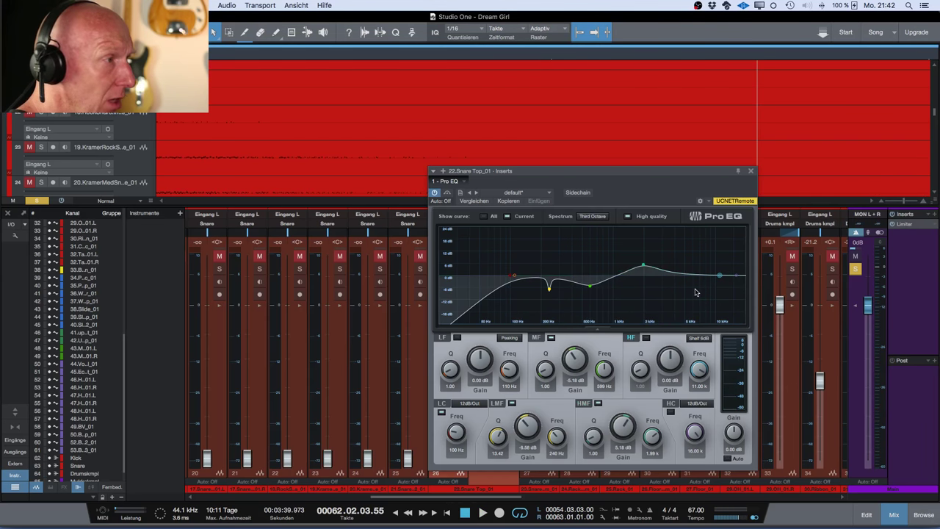
Enable the high cut in Snare Top's Pro EQ, set its frequency to 8.30 kHz during playback, and close the EQ window
{"action": "left_click", "coordinate": [669, 412]}
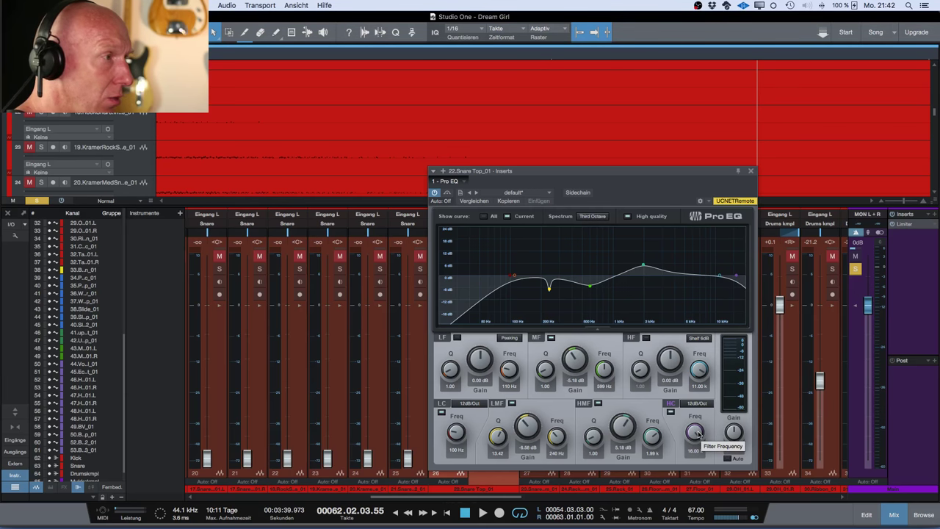
{"action": "key", "text": "space"}
{"action": "left_click_drag", "start_coordinate": [698, 435], "coordinate": [698, 444]}
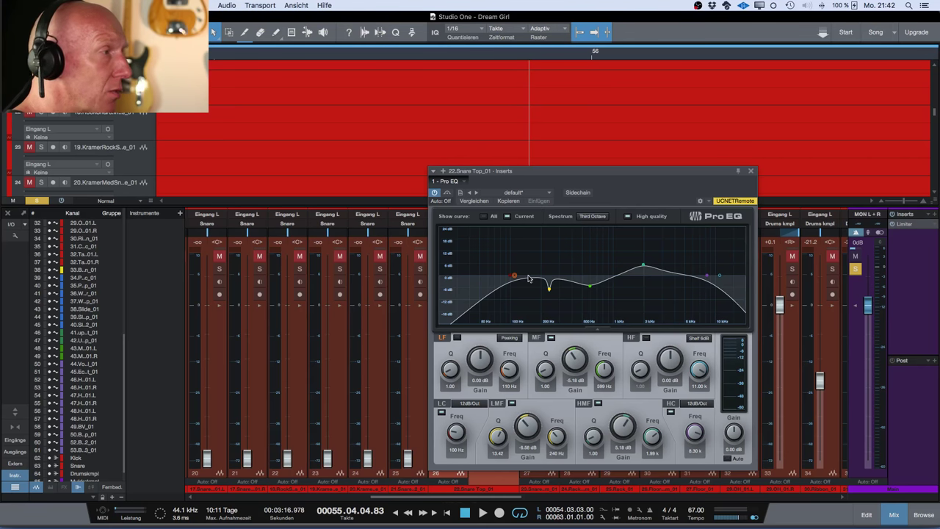
{"action": "left_click", "coordinate": [750, 172]}
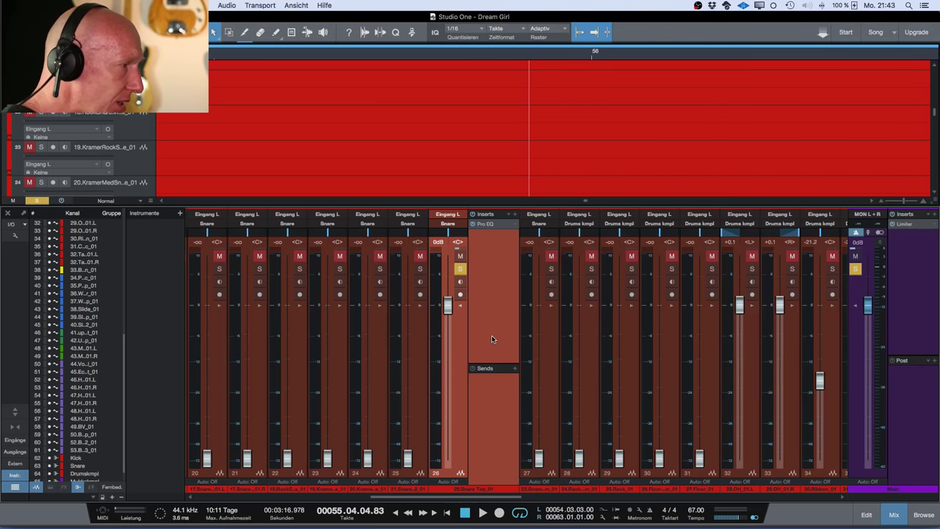
Switch the solo from Snare Top to the 23.Snare Bottom_01 channel and raise its fader to -1.3 dB during playback
{"action": "left_click", "coordinate": [546, 363]}
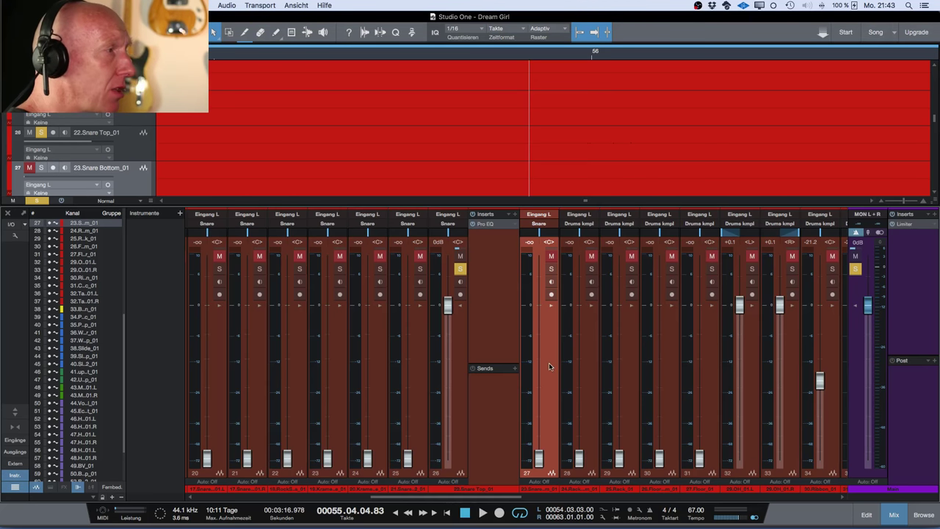
{"action": "left_click", "coordinate": [459, 269]}
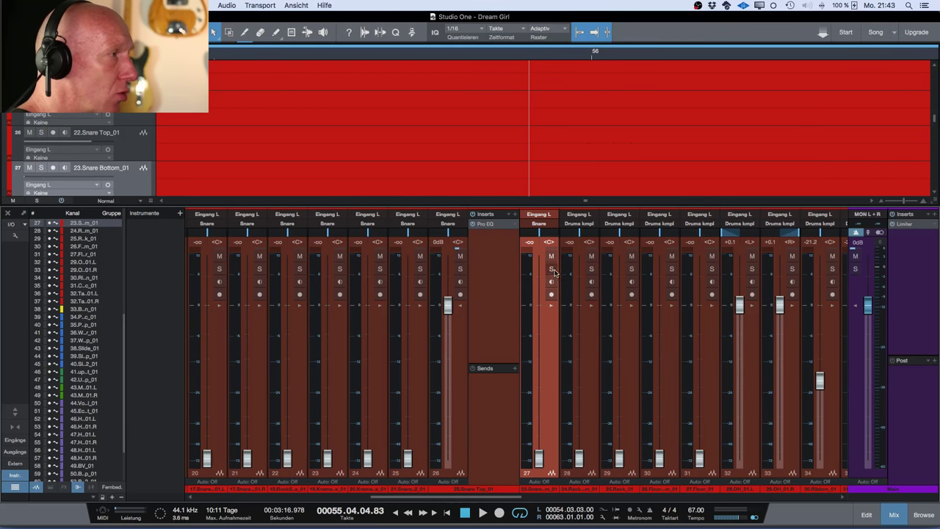
{"action": "left_click", "coordinate": [551, 269]}
{"action": "left_click_drag", "start_coordinate": [539, 459], "coordinate": [539, 318]}
{"action": "key", "text": "space"}
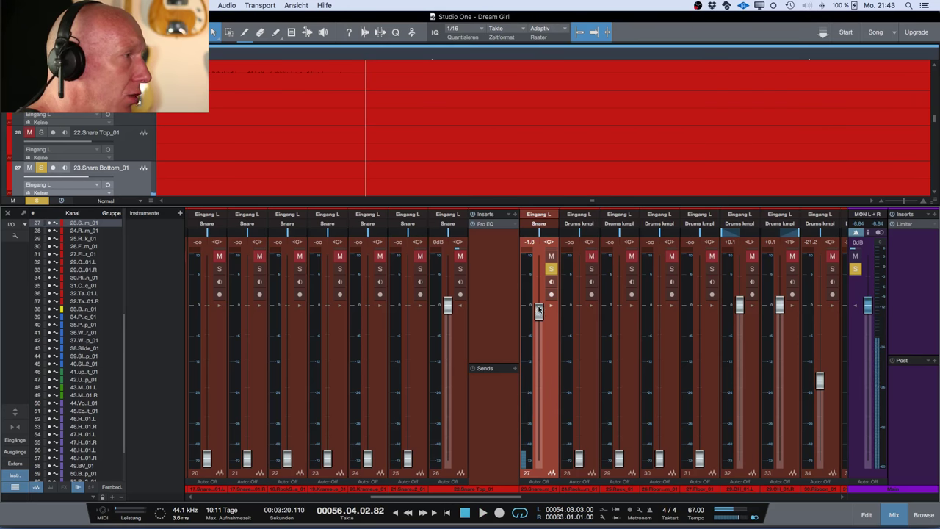
Expand the Snare Bottom channel, insert a Pro EQ on it, and reposition the plug-in window
{"action": "left_click", "coordinate": [551, 307]}
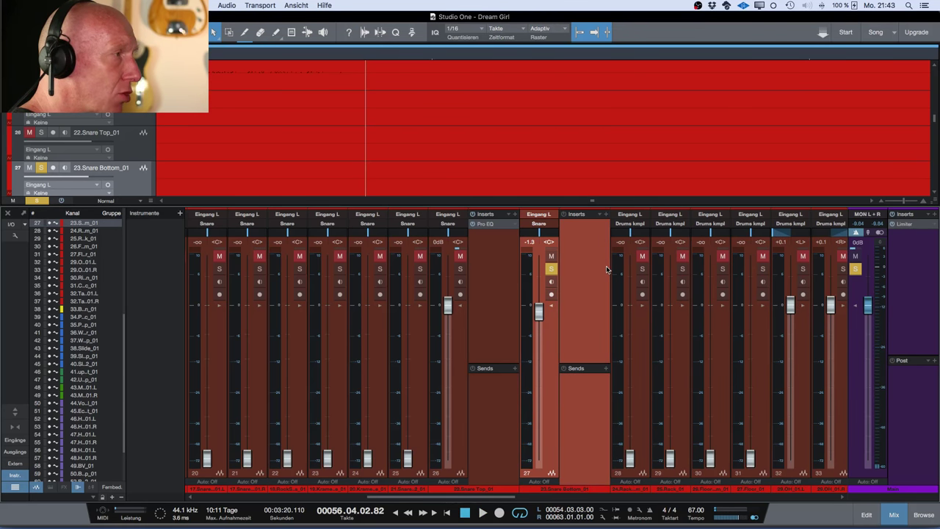
{"action": "left_click", "coordinate": [605, 216]}
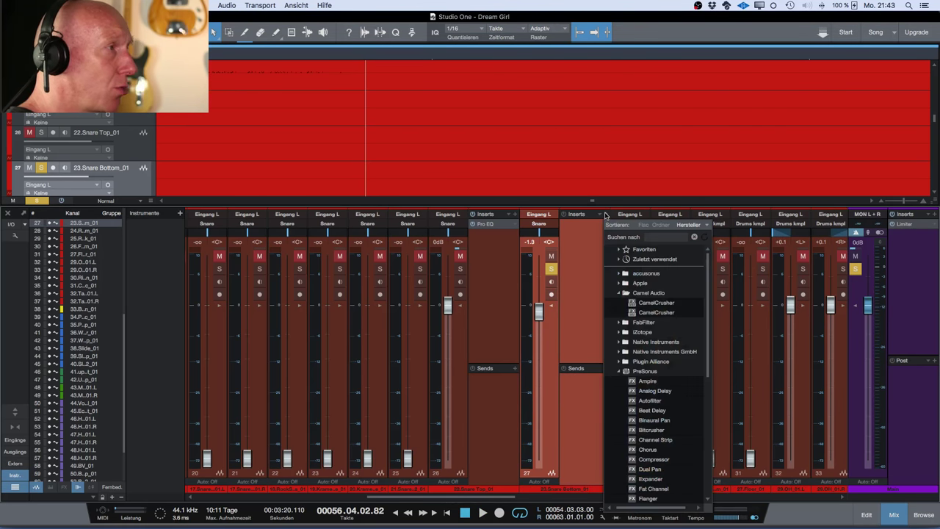
{"action": "scroll", "coordinate": [656, 433], "scroll_direction": "down", "scroll_amount": 5}
{"action": "double_click", "coordinate": [648, 448]}
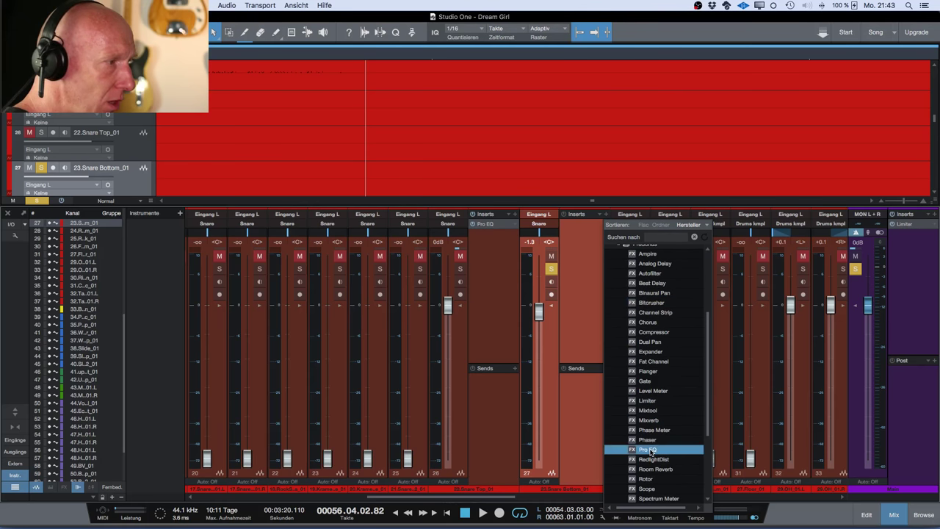
{"action": "left_click_drag", "start_coordinate": [528, 171], "coordinate": [522, 179]}
Set Snare Bottom's low cut to 219 Hz and add an LMF cut of -4.00 dB at 445 Hz while listening
{"action": "key", "text": "space"}
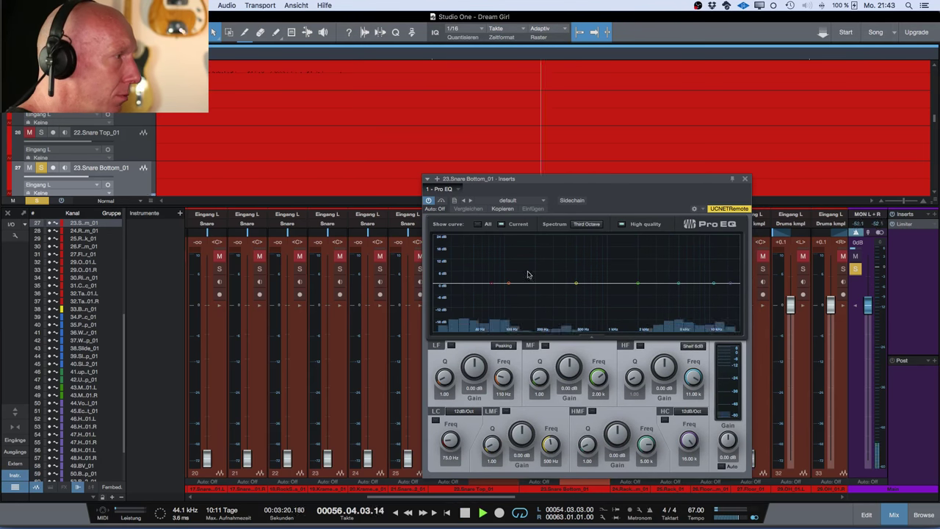
{"action": "left_click", "coordinate": [436, 420]}
{"action": "left_click_drag", "start_coordinate": [444, 438], "coordinate": [444, 425]}
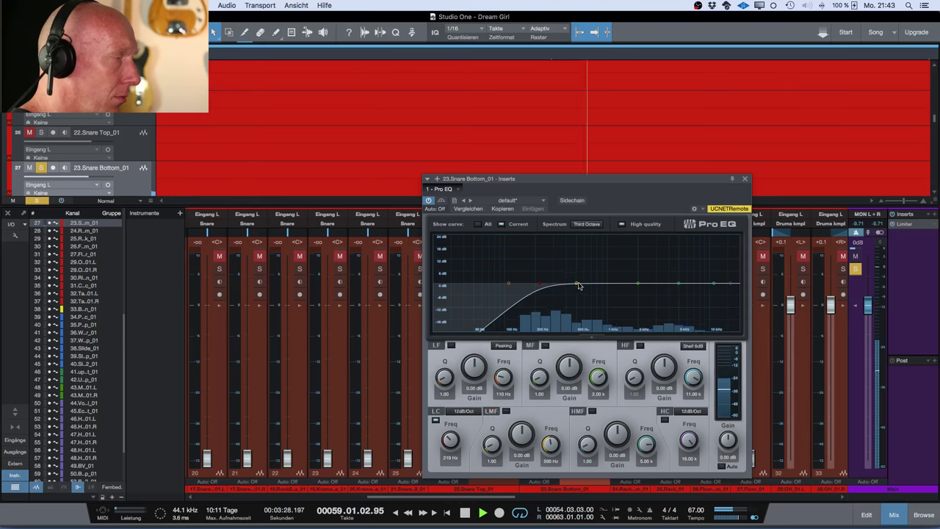
{"action": "key", "text": "space"}
{"action": "key", "text": "space"}
{"action": "mouse_move", "coordinate": [577, 283]}
{"action": "left_mouse_down"}
{"action": "mouse_move", "coordinate": [576, 267]}
{"action": "mouse_move", "coordinate": [573, 292]}
{"action": "left_mouse_up"}
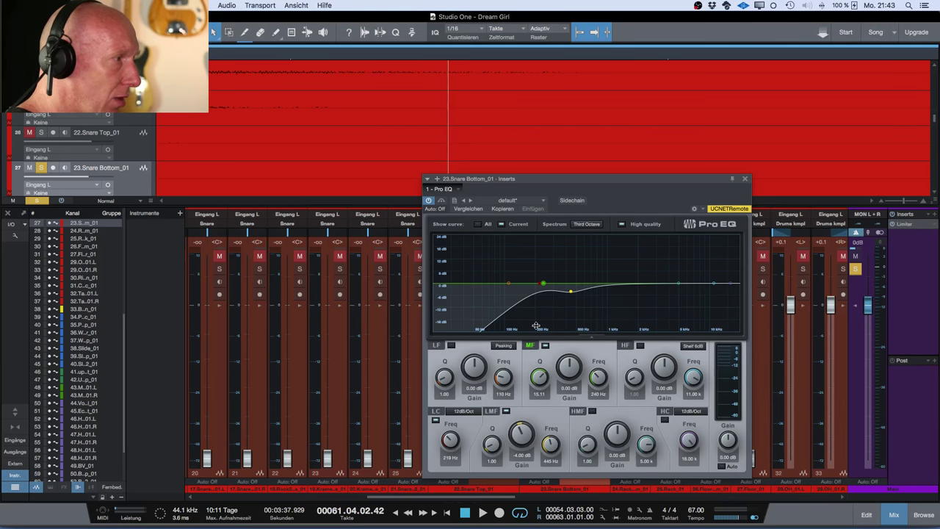
Boost the narrow MF band at 240 Hz on Snare Bottom to hear the resonance, and set it to a -7.82 dB cut
{"action": "key", "text": "space"}
{"action": "left_click_drag", "start_coordinate": [575, 369], "coordinate": [566, 340]}
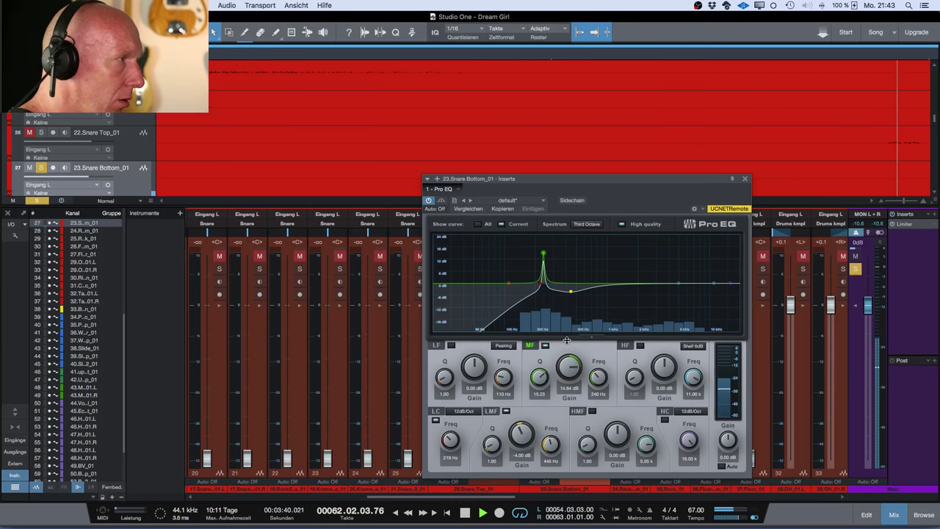
{"action": "key", "text": "space"}
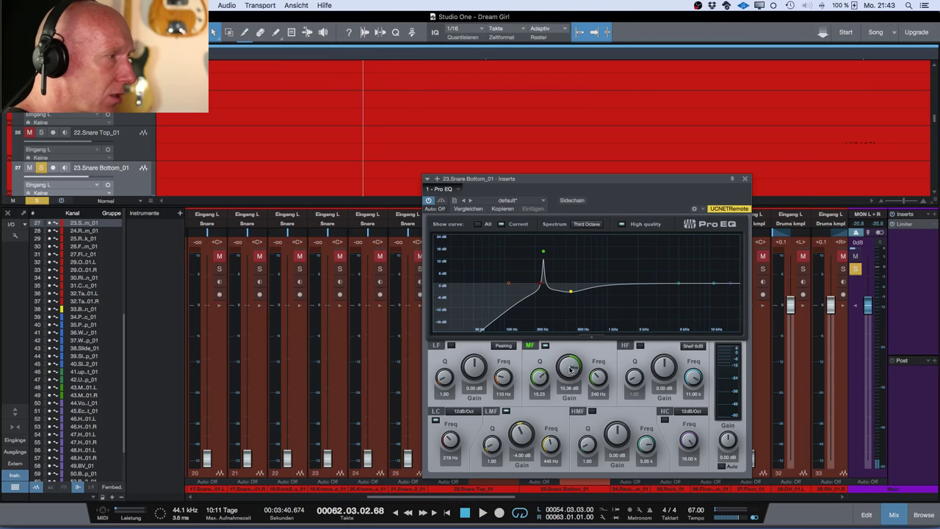
{"action": "key", "text": "space"}
{"action": "left_click_drag", "start_coordinate": [570, 365], "coordinate": [577, 417]}
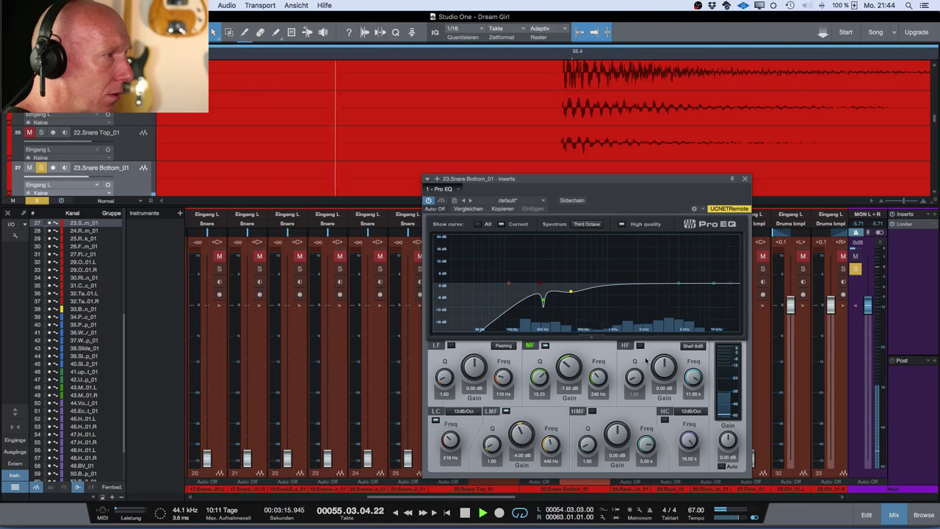
Add an HMF boost of 4.94 dB at 3.15 kHz in Snare Bottom's Pro EQ and close its window
{"action": "left_click_drag", "start_coordinate": [678, 283], "coordinate": [659, 275]}
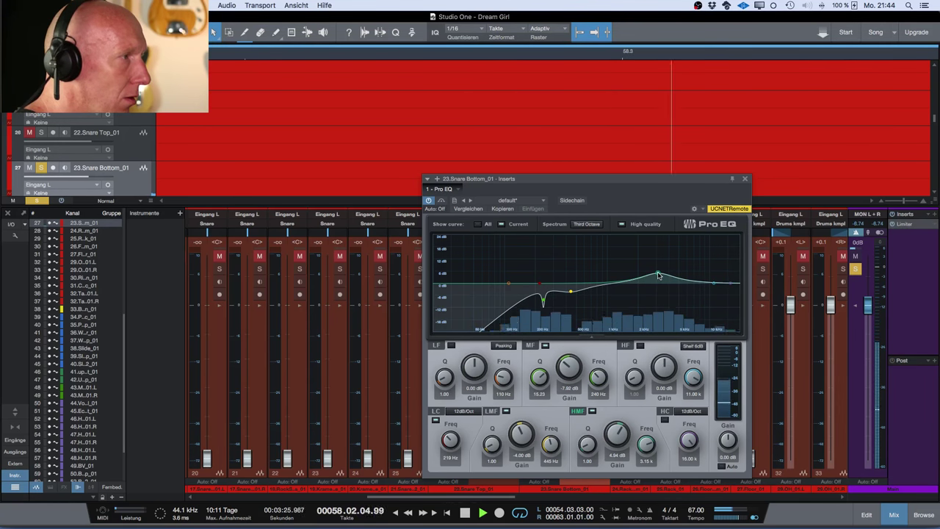
{"action": "key", "text": "space"}
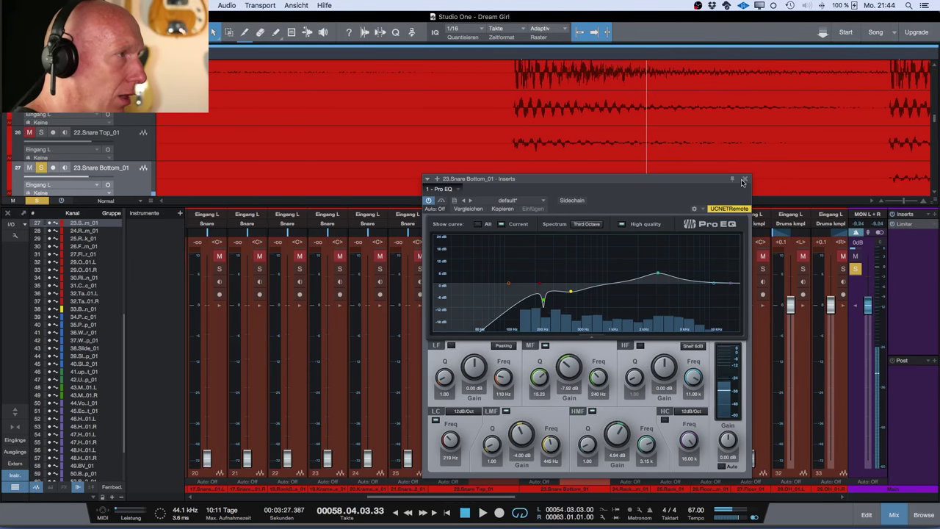
{"action": "left_click", "coordinate": [745, 179]}
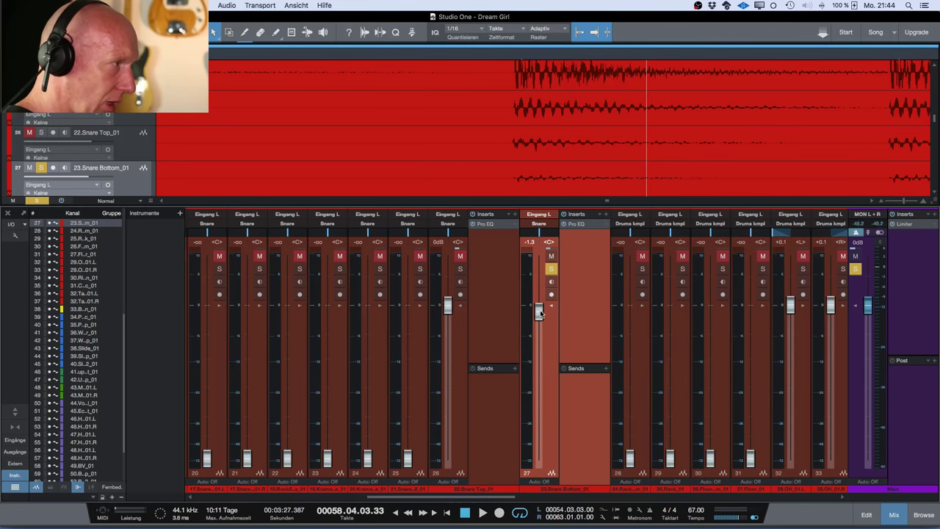
Pull the Snare Bottom fader fully down, solo Snare Top as well, and blend Snare Bottom in at -8.4 dB during playback
{"action": "left_click_drag", "start_coordinate": [540, 312], "coordinate": [529, 524]}
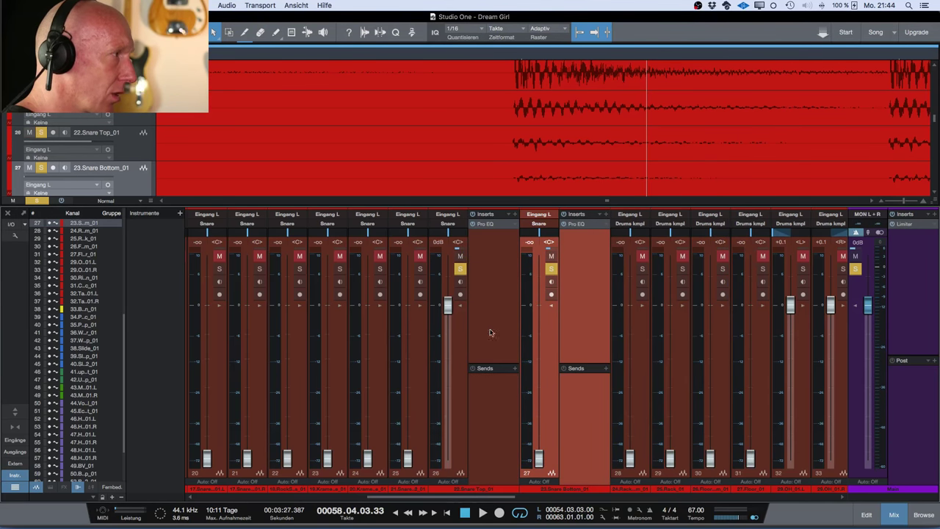
{"action": "left_click_drag", "start_coordinate": [540, 457], "coordinate": [539, 356]}
{"action": "key", "text": "space"}
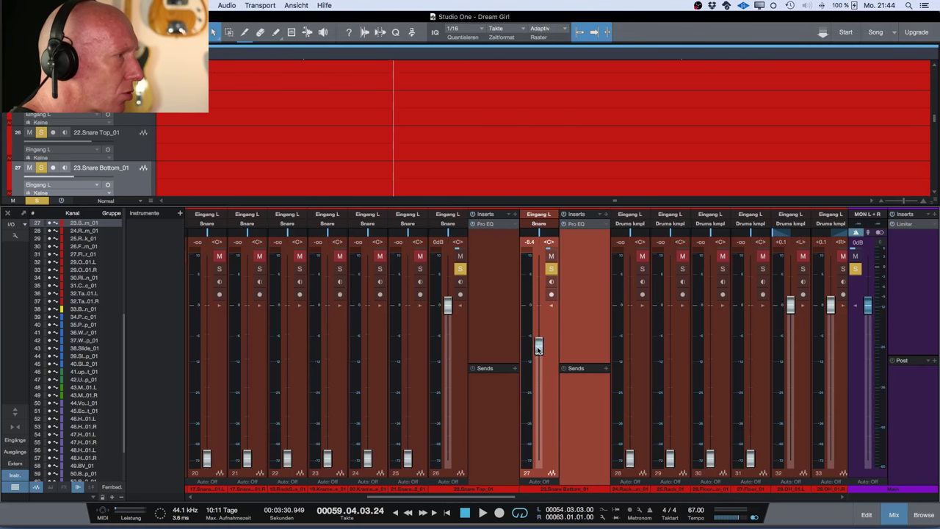
Reopen Snare Top's Pro EQ, add an LF cut of -1.41 dB at 180 Hz, and close the window
{"action": "left_click", "coordinate": [485, 223]}
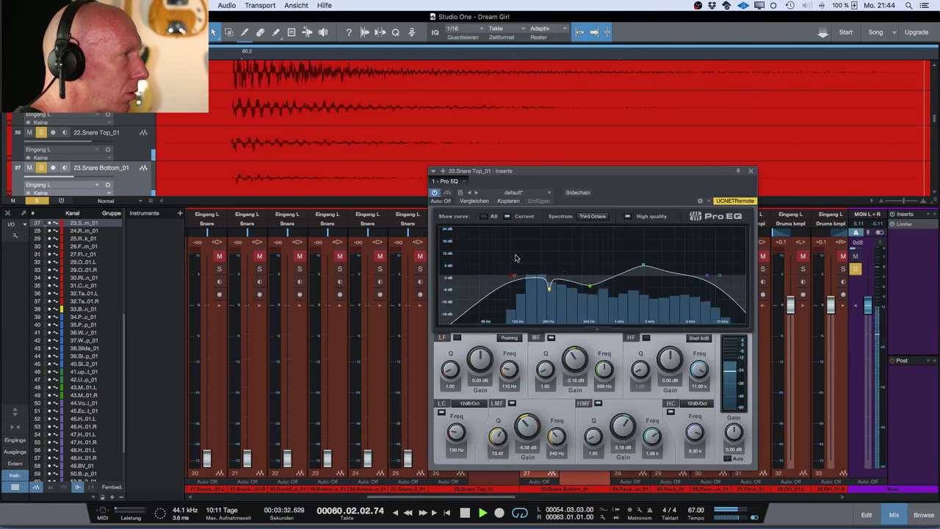
{"action": "left_click_drag", "start_coordinate": [515, 277], "coordinate": [537, 281]}
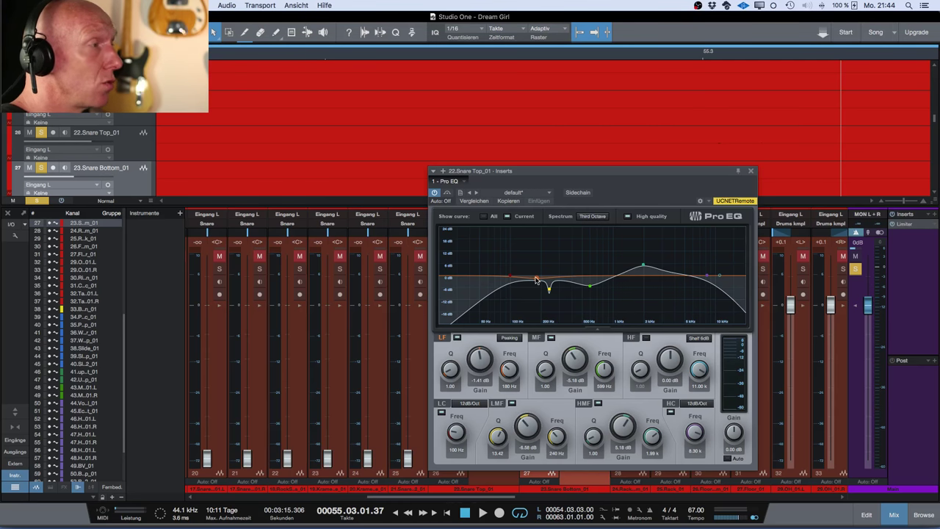
{"action": "left_click", "coordinate": [751, 173]}
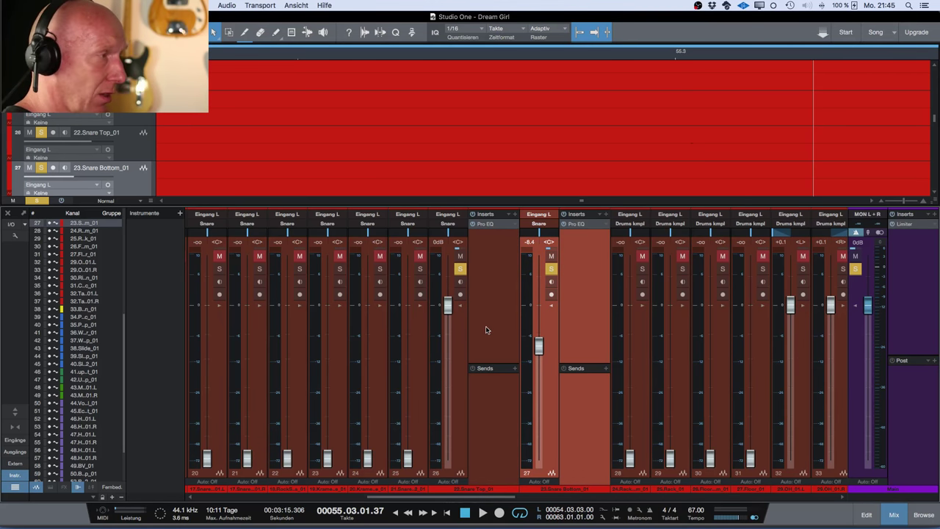
{"action": "scroll", "coordinate": [486, 330], "scroll_direction": "right", "scroll_amount": 15}
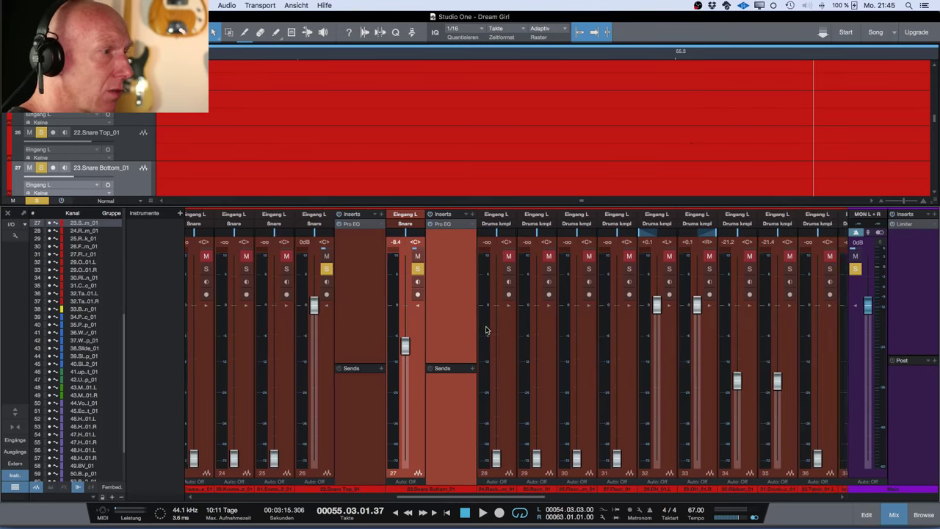
Clear all solos, listen to the full mix, and solo the Kick bus
{"action": "scroll", "coordinate": [485, 330], "scroll_direction": "right", "scroll_amount": 15}
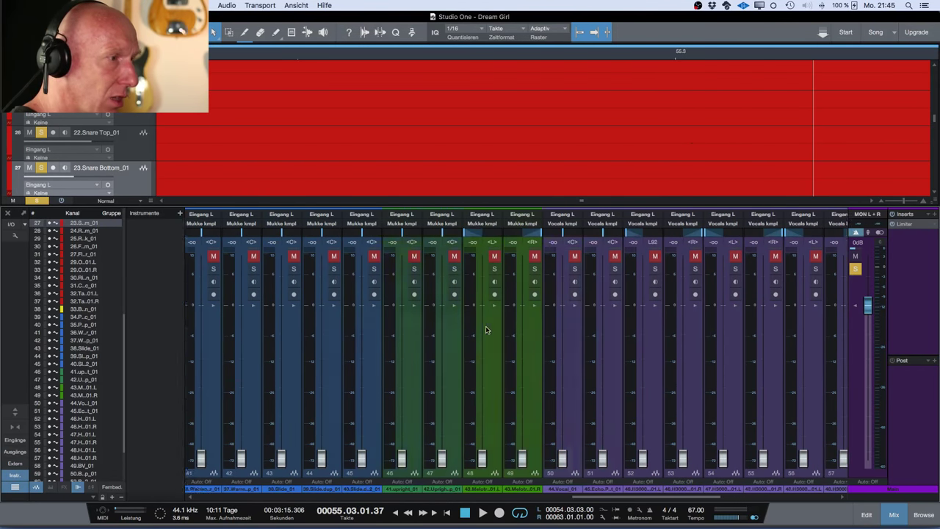
{"action": "scroll", "coordinate": [486, 330], "scroll_direction": "right", "scroll_amount": 3}
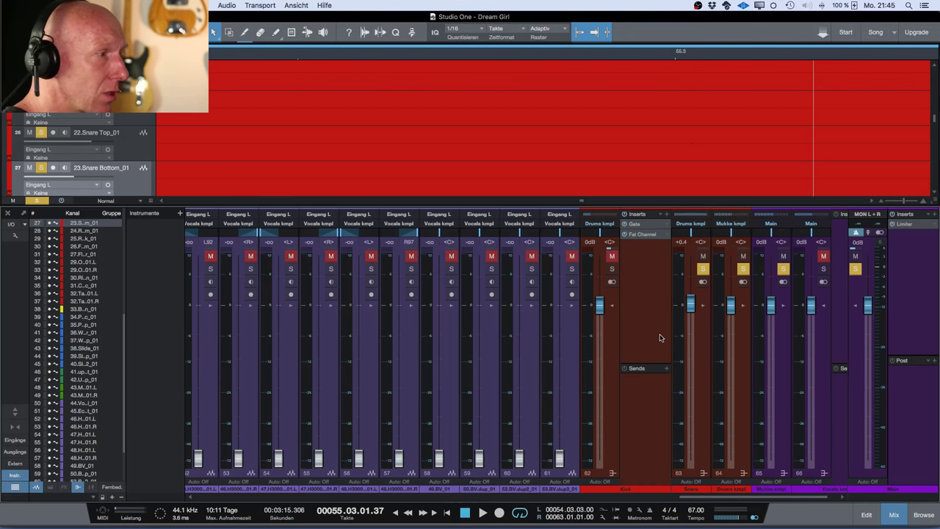
{"action": "scroll", "coordinate": [651, 335], "scroll_direction": "right", "scroll_amount": 1}
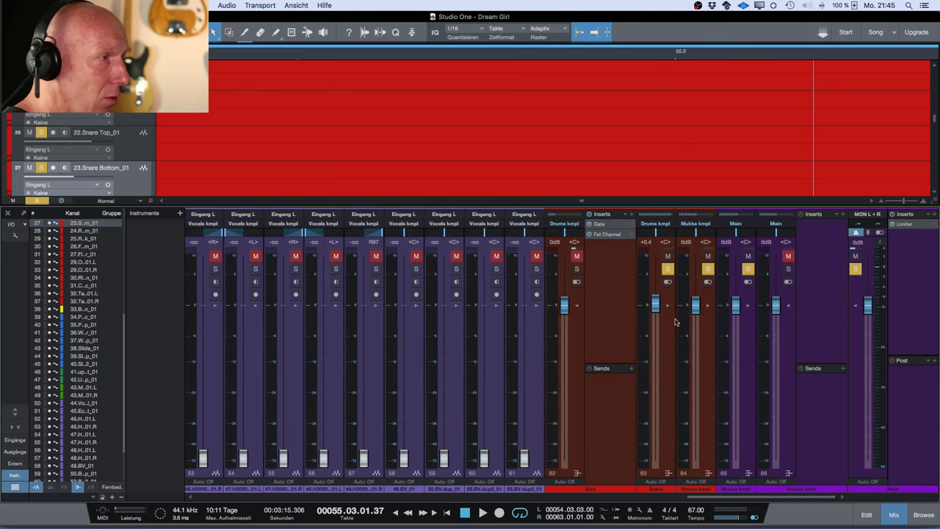
{"action": "left_click", "coordinate": [34, 201]}
{"action": "key", "text": "space"}
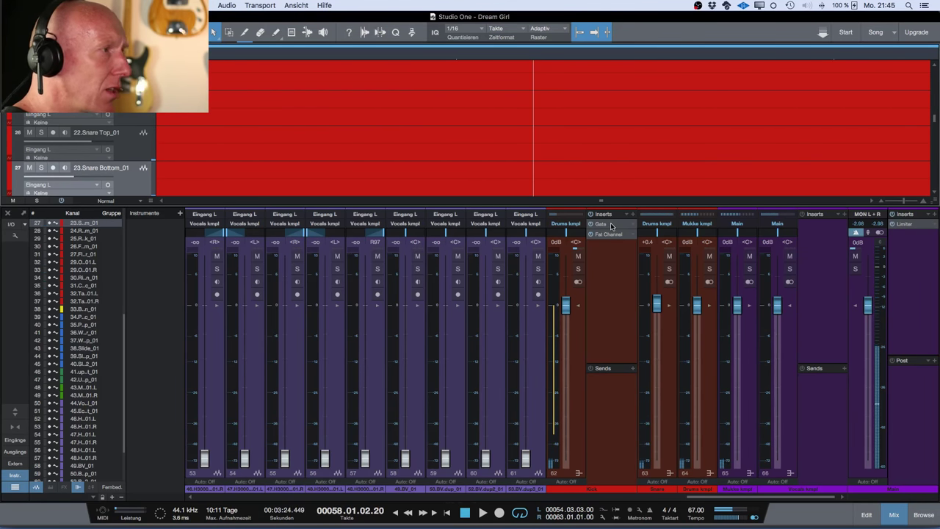
{"action": "left_click", "coordinate": [579, 269]}
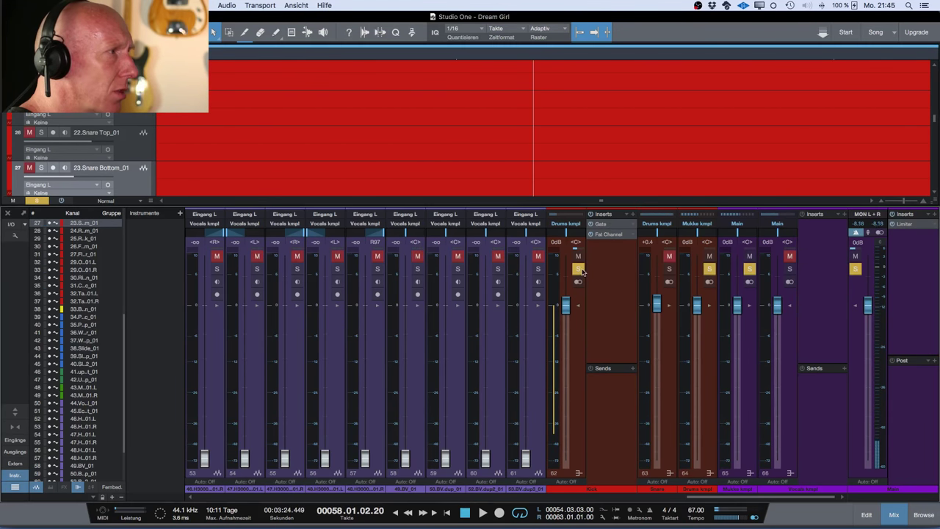
Open the Kick bus's Fat Channel during playback and enable its gate with a threshold of -34.02 dB
{"action": "left_click", "coordinate": [608, 235]}
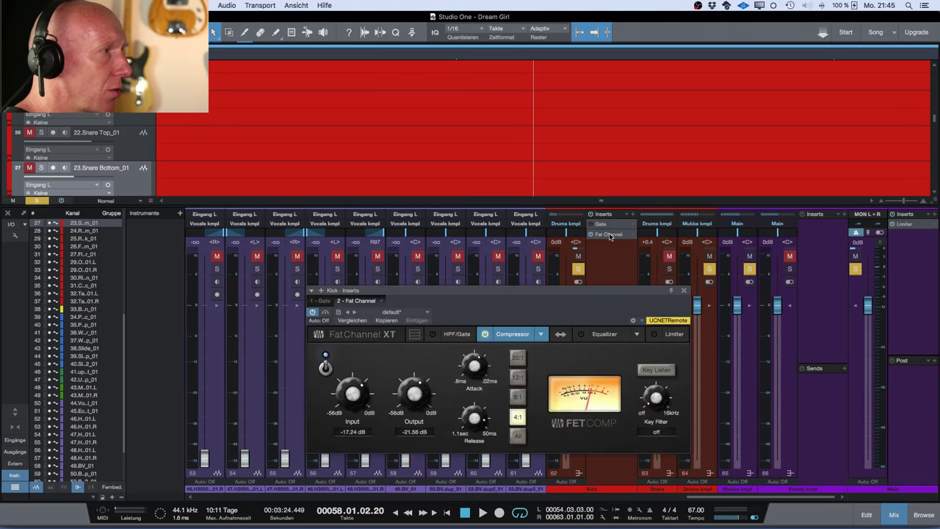
{"action": "key", "text": "space"}
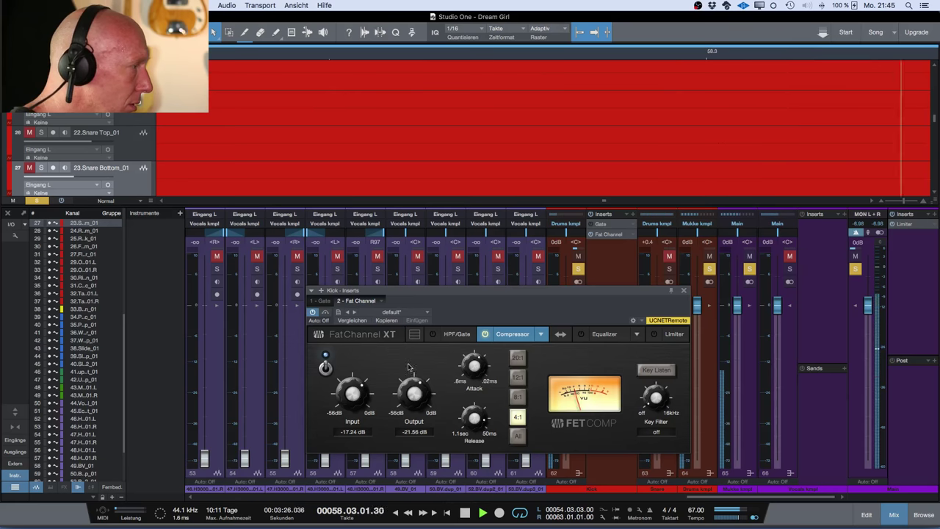
{"action": "left_click", "coordinate": [451, 335]}
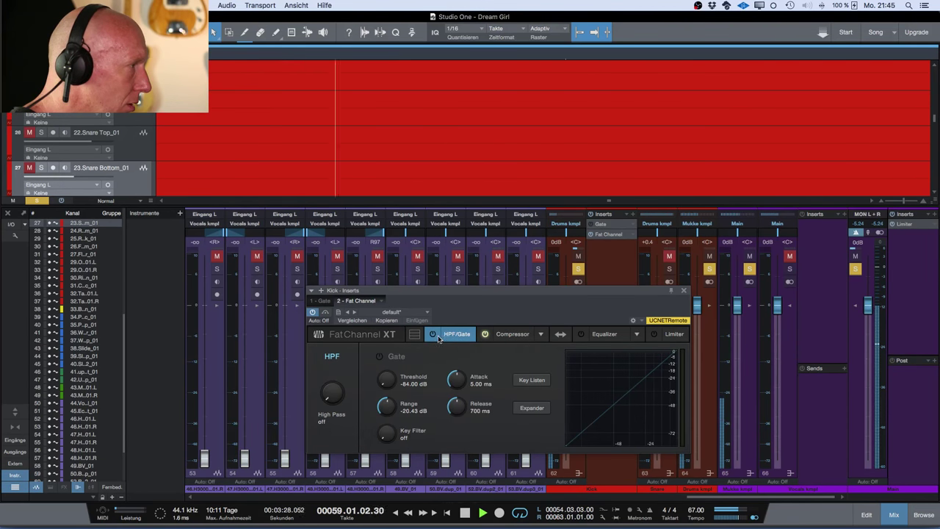
{"action": "left_click_drag", "start_coordinate": [386, 379], "coordinate": [379, 319]}
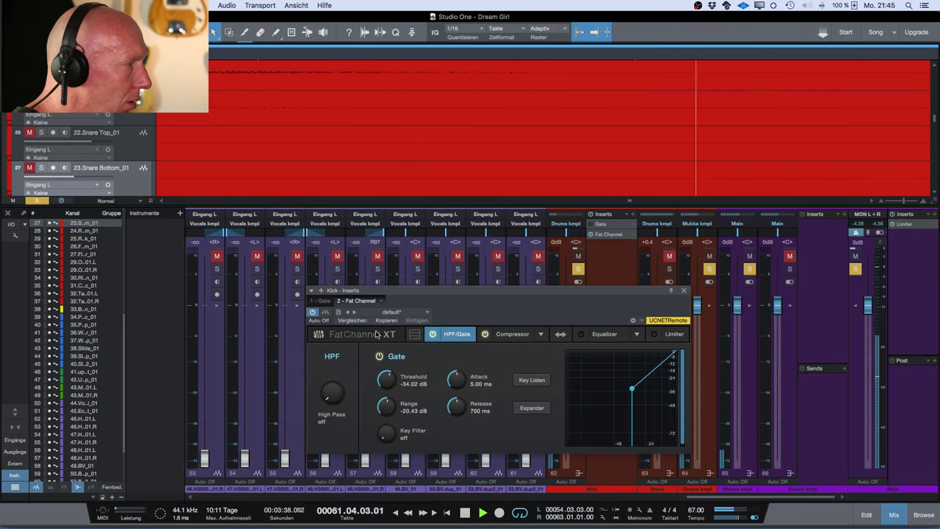
Set the Kick gate's attack to 1.00 ms and its release to 363 ms
{"action": "left_click_drag", "start_coordinate": [454, 378], "coordinate": [468, 446]}
{"action": "left_click_drag", "start_coordinate": [453, 377], "coordinate": [453, 358]}
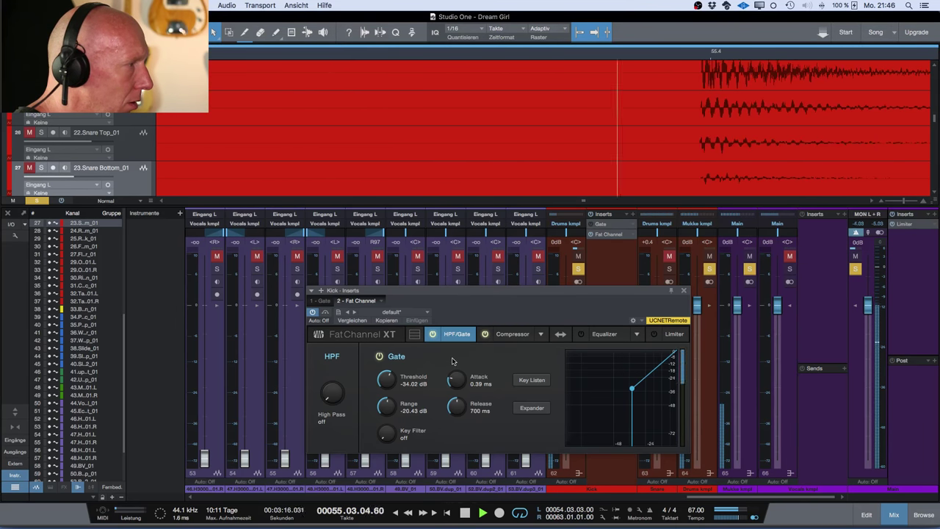
{"action": "left_click", "coordinate": [478, 384]}
{"action": "type", "text": "1"}
{"action": "key", "text": "Return"}
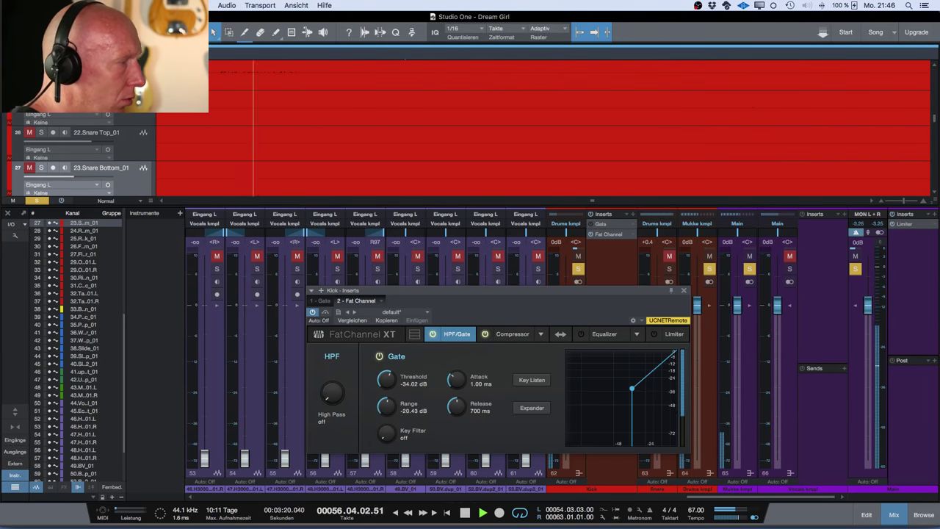
{"action": "left_click_drag", "start_coordinate": [455, 406], "coordinate": [452, 420]}
Set the Kick gate's threshold to -30.66 dB, range to -42.22 dB and attack to 0.02 ms, and close its window
{"action": "left_click_drag", "start_coordinate": [384, 371], "coordinate": [391, 436]}
{"action": "left_click_drag", "start_coordinate": [385, 384], "coordinate": [384, 371]}
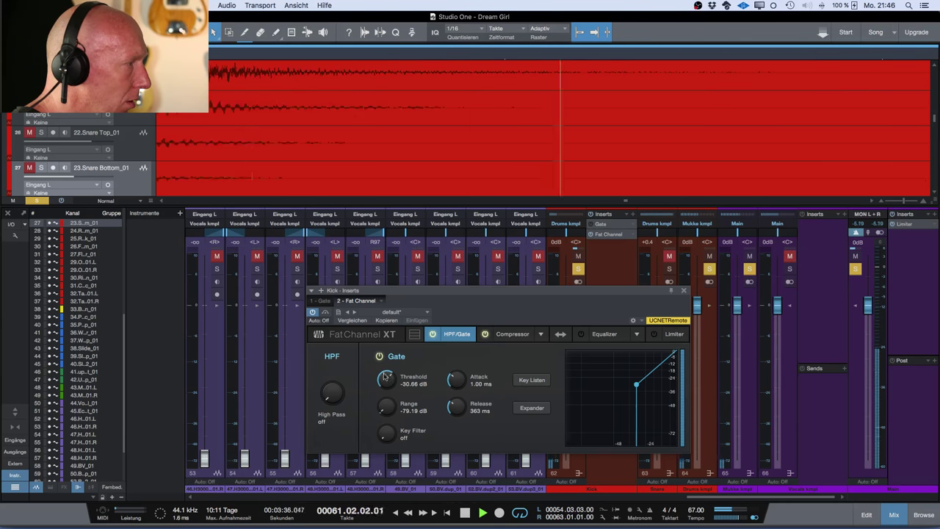
{"action": "left_click_drag", "start_coordinate": [384, 405], "coordinate": [382, 377]}
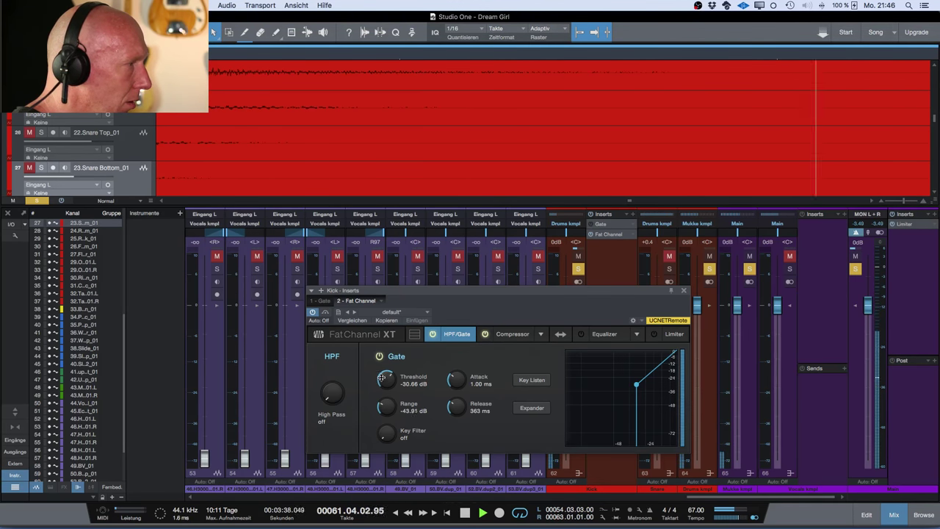
{"action": "left_click_drag", "start_coordinate": [456, 382], "coordinate": [460, 441]}
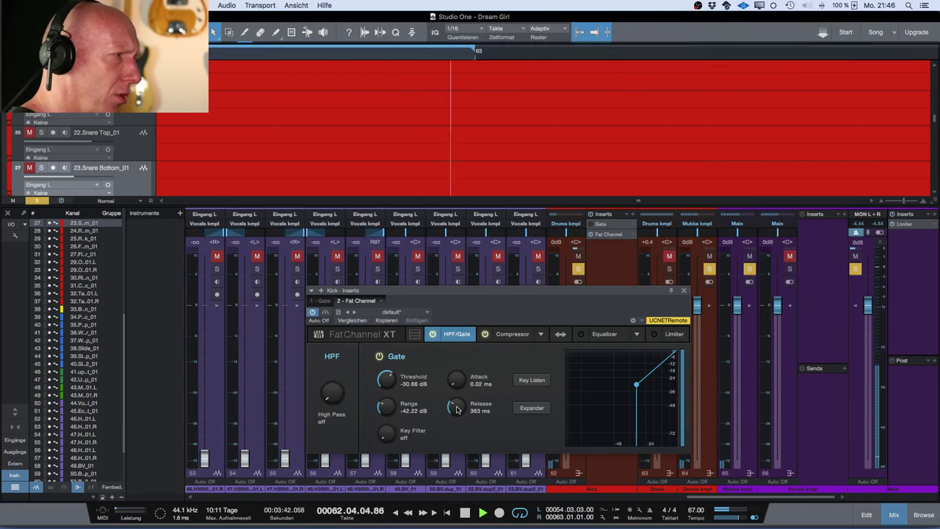
{"action": "left_click", "coordinate": [684, 293]}
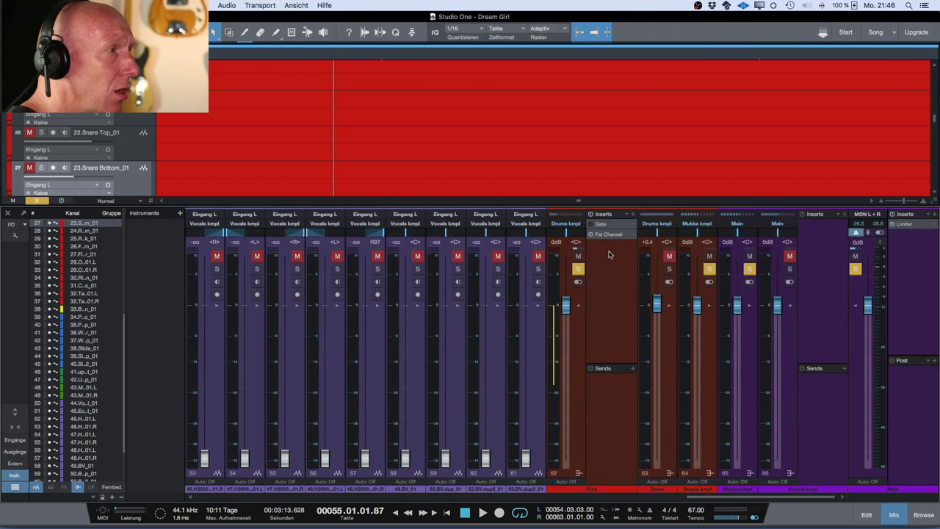
Reopen the Kick bus's Fat Channel, switch off its HPF/Gate section, and close the window
{"action": "scroll", "coordinate": [609, 254], "scroll_direction": "right", "scroll_amount": 1}
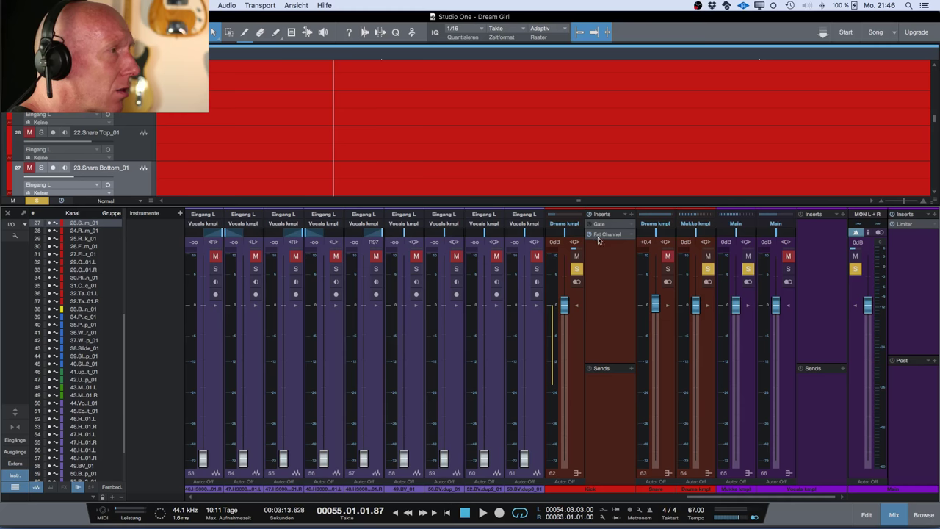
{"action": "left_click", "coordinate": [606, 235]}
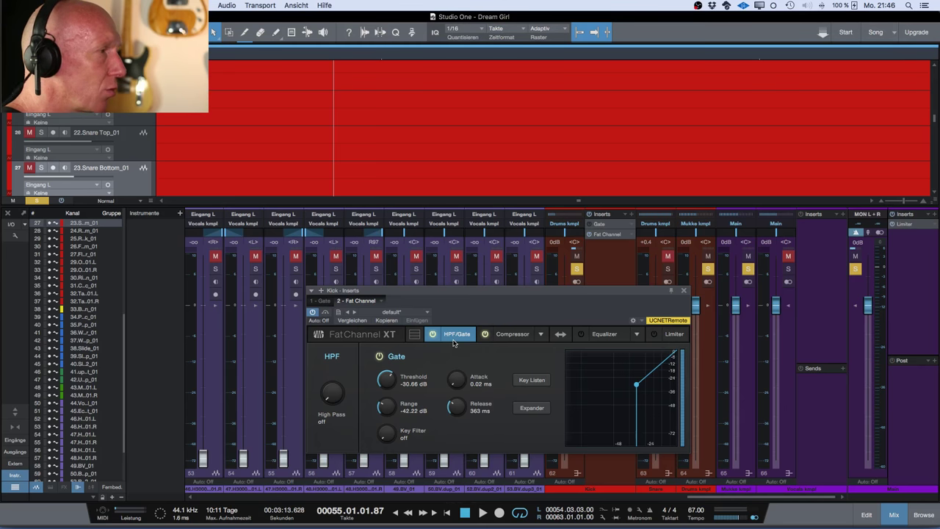
{"action": "left_click", "coordinate": [432, 335]}
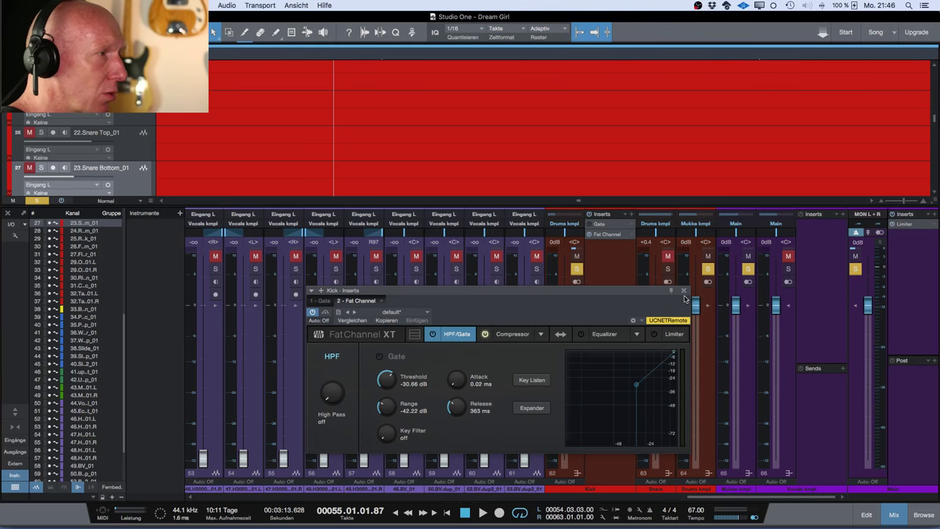
{"action": "left_click", "coordinate": [684, 292]}
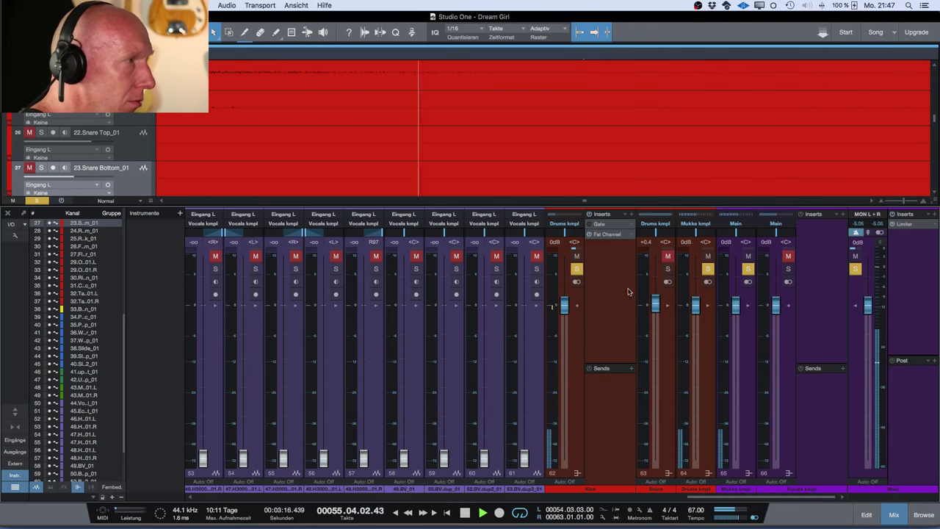
Clear all solos during playback and lower the Snare bus fader to -5.3 dB
{"action": "left_click", "coordinate": [36, 200]}
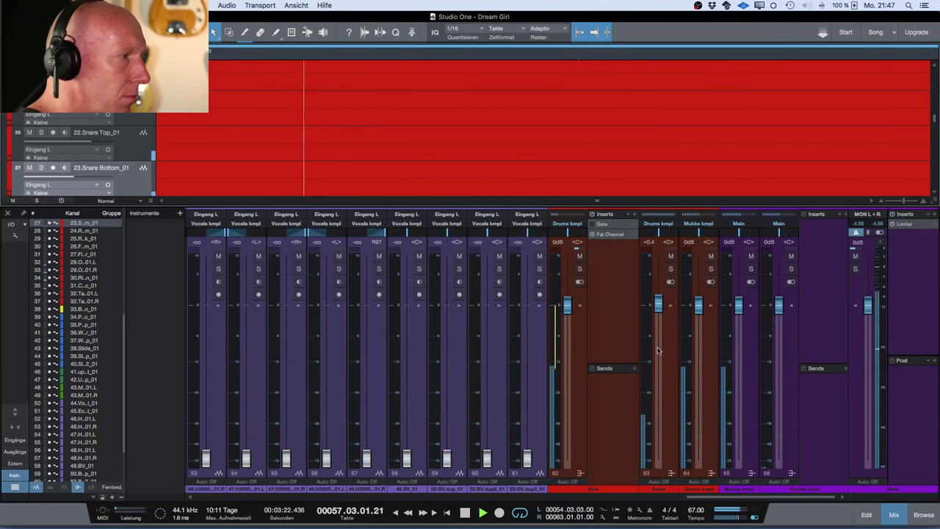
{"action": "left_click_drag", "start_coordinate": [658, 306], "coordinate": [664, 335]}
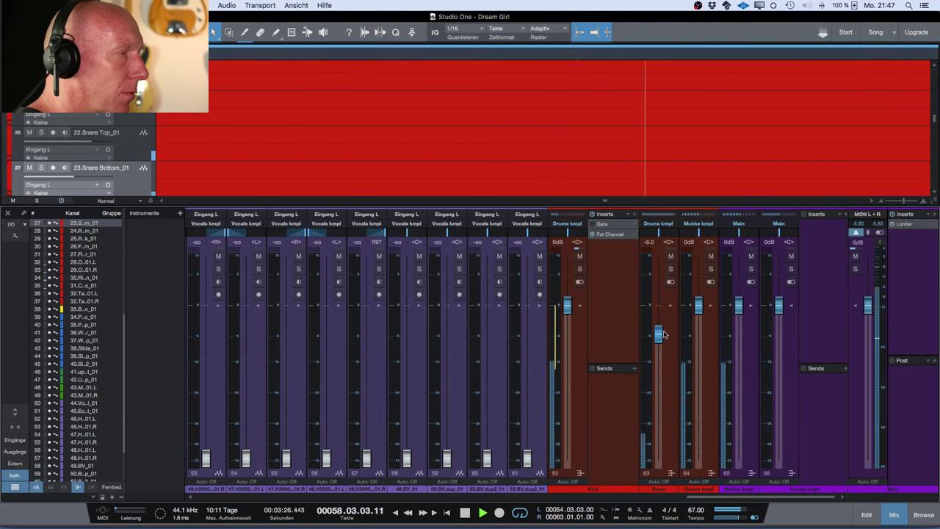
{"action": "left_click_drag", "start_coordinate": [664, 334], "coordinate": [664, 331]}
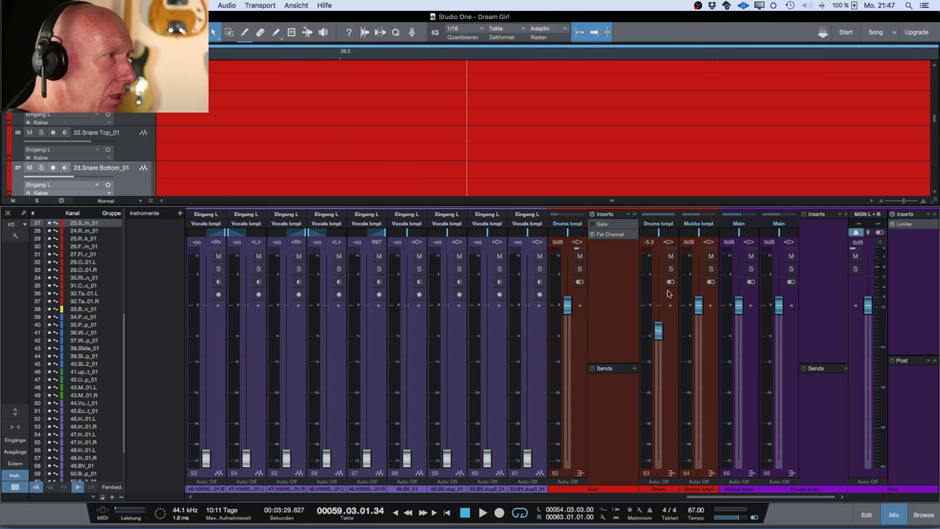
Expand the Snare bus channel to show its inserts and sends, and solo it
{"action": "scroll", "coordinate": [670, 287], "scroll_direction": "left", "scroll_amount": 1}
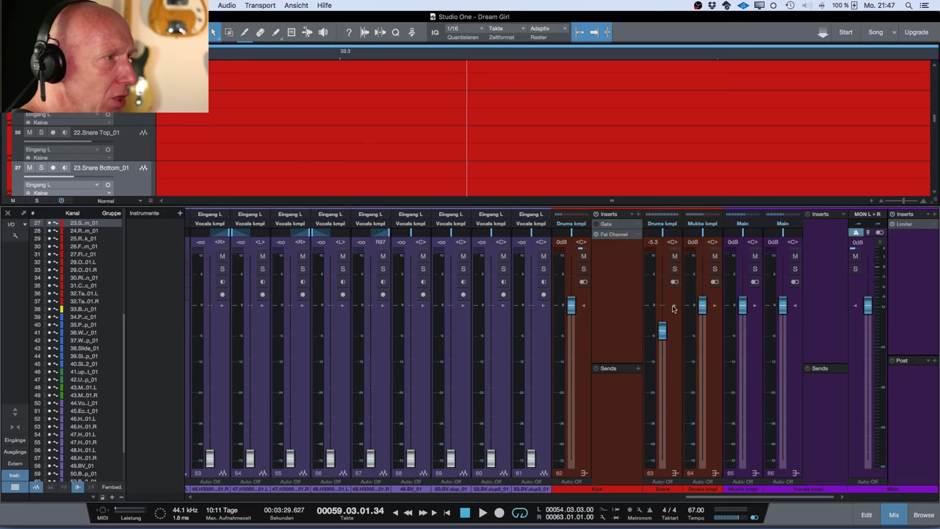
{"action": "left_click", "coordinate": [674, 306]}
{"action": "scroll", "coordinate": [716, 302], "scroll_direction": "right", "scroll_amount": 3}
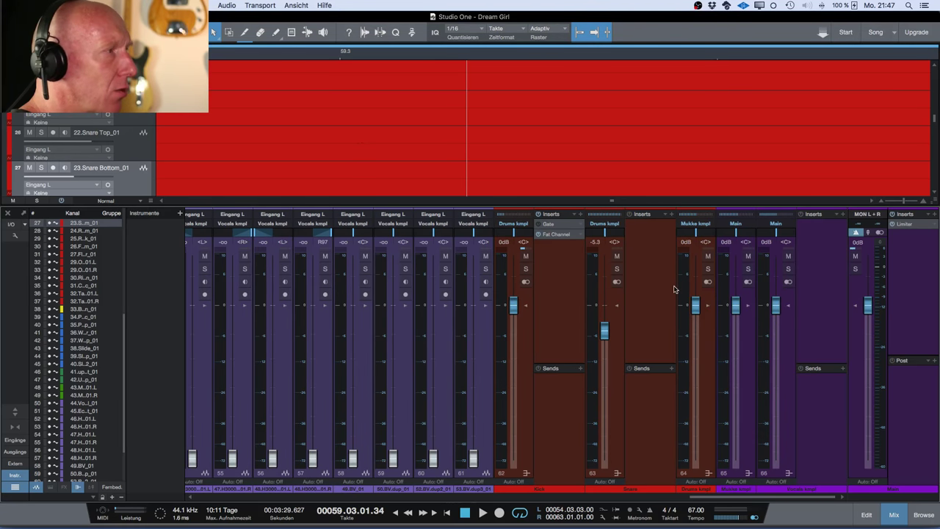
{"action": "left_click", "coordinate": [617, 269]}
Blend in snare channel 25 at -9.2 dB during playback, and stop playback
{"action": "scroll", "coordinate": [518, 369], "scroll_direction": "left", "scroll_amount": 15}
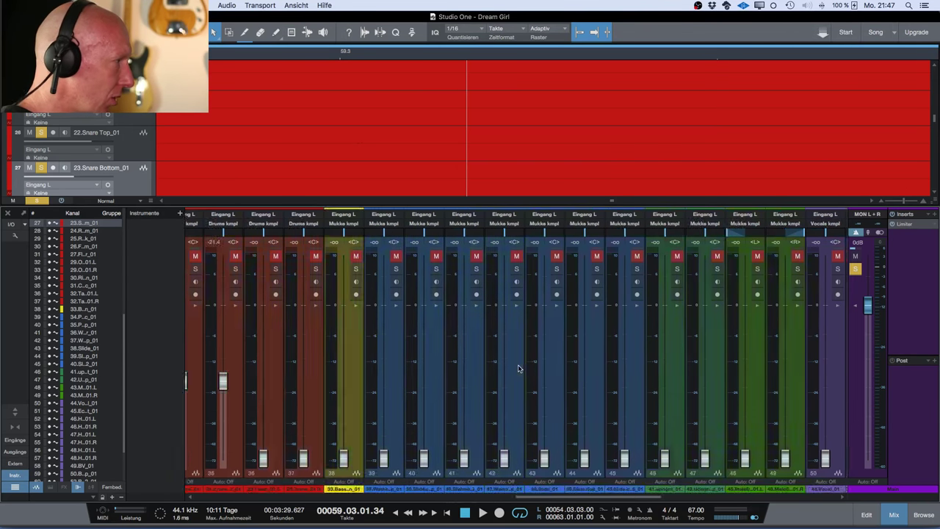
{"action": "scroll", "coordinate": [517, 369], "scroll_direction": "left", "scroll_amount": 15}
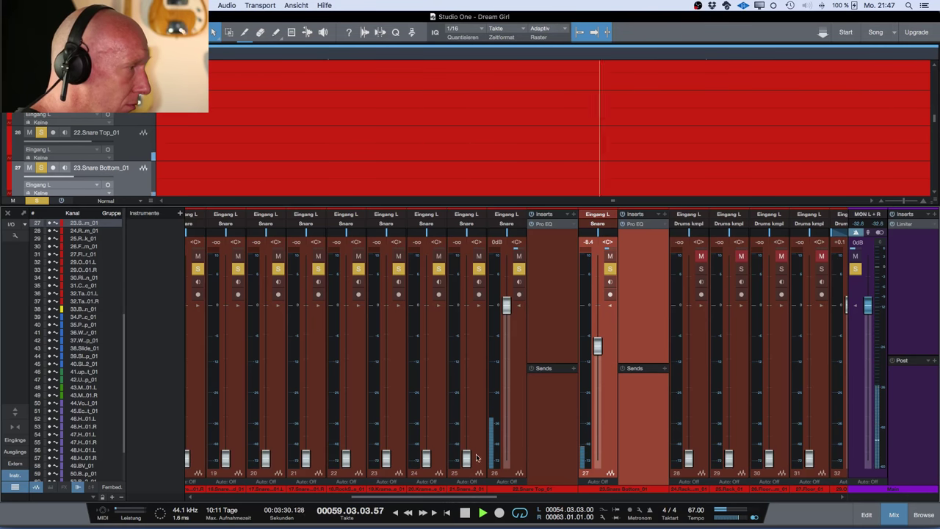
{"action": "left_click_drag", "start_coordinate": [466, 458], "coordinate": [473, 354]}
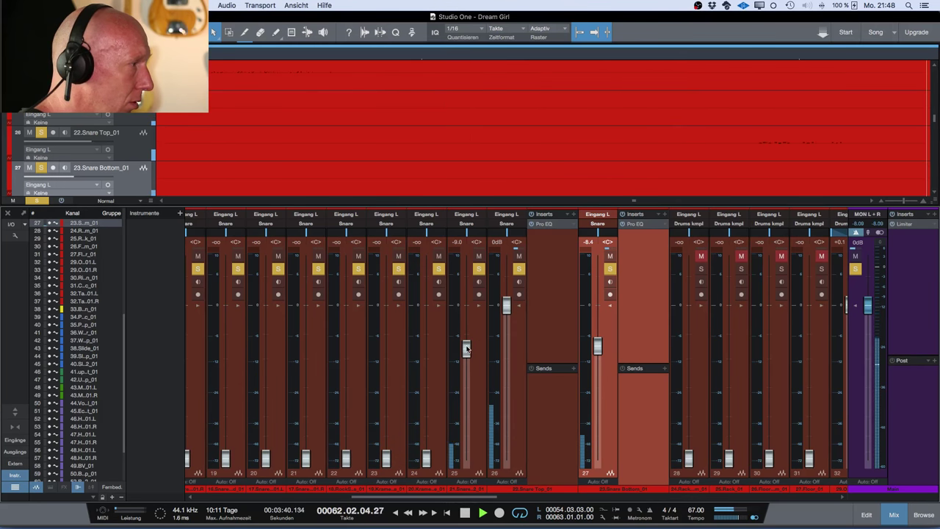
{"action": "key", "text": "space"}
{"action": "scroll", "coordinate": [474, 330], "scroll_direction": "right", "scroll_amount": 3}
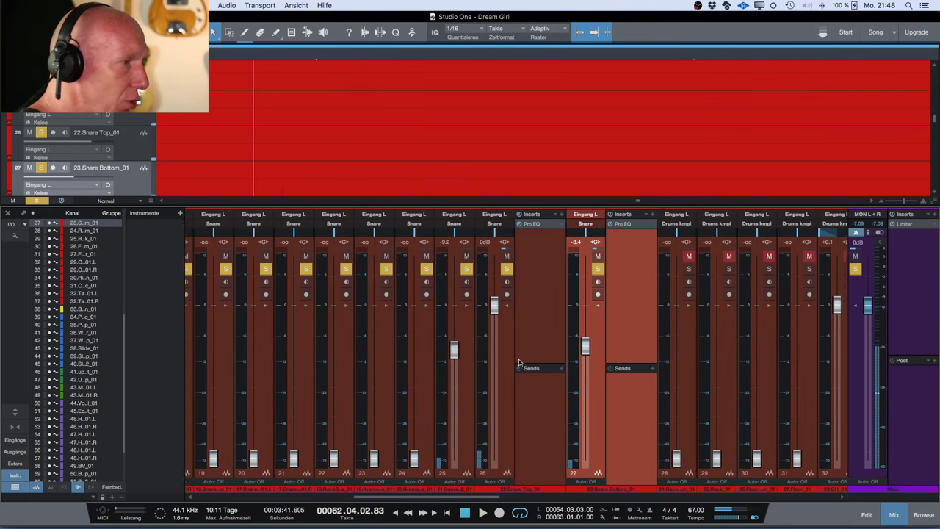
Clear all solos, restart playback, and blend in snare channel 24 at -15.5 dB
{"action": "left_click", "coordinate": [37, 200]}
{"action": "key", "text": "space"}
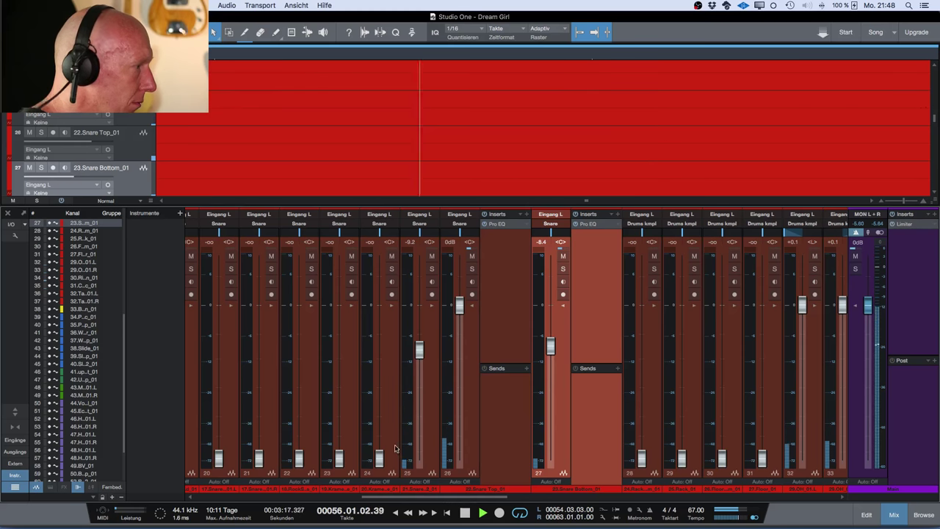
{"action": "left_click_drag", "start_coordinate": [379, 459], "coordinate": [390, 370]}
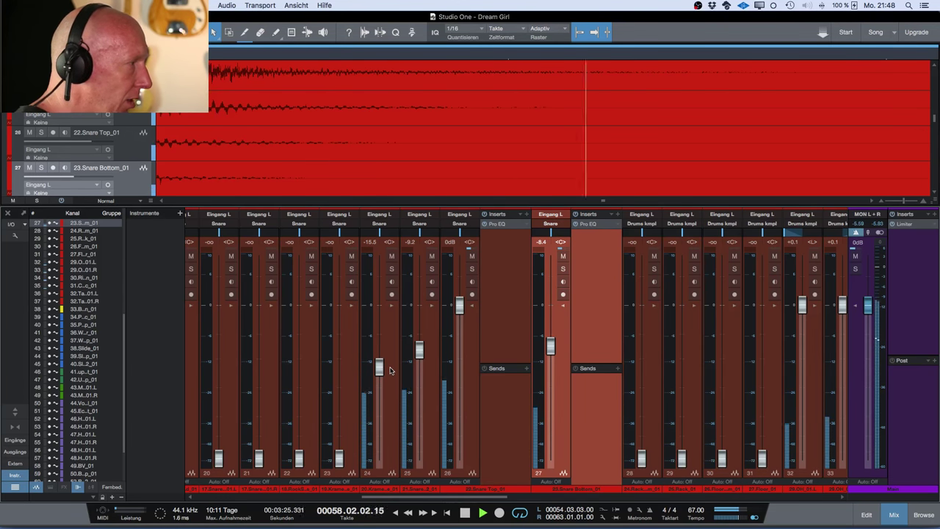
Raise snare channel 22 during playback, audition it in solo, and set its fader to -8.0 dB in the full mix
{"action": "scroll", "coordinate": [441, 411], "scroll_direction": "left", "scroll_amount": 5}
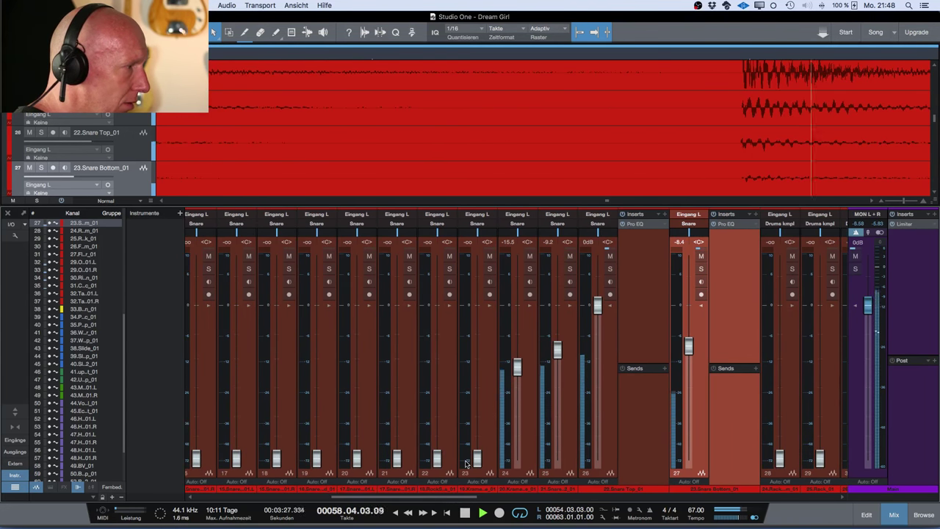
{"action": "left_click_drag", "start_coordinate": [477, 459], "coordinate": [486, 492]}
{"action": "left_click_drag", "start_coordinate": [437, 460], "coordinate": [439, 317]}
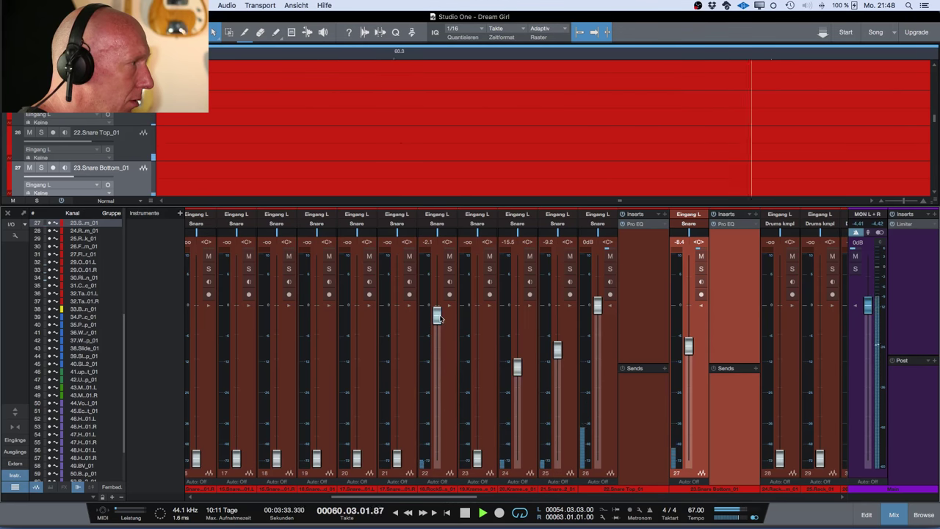
{"action": "left_click", "coordinate": [449, 269]}
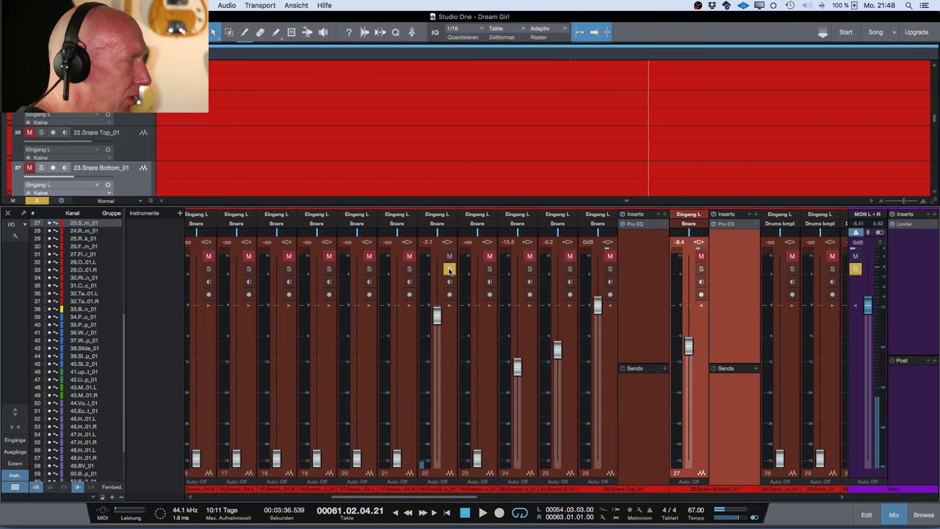
{"action": "left_click", "coordinate": [449, 269]}
{"action": "left_click_drag", "start_coordinate": [438, 316], "coordinate": [436, 347]}
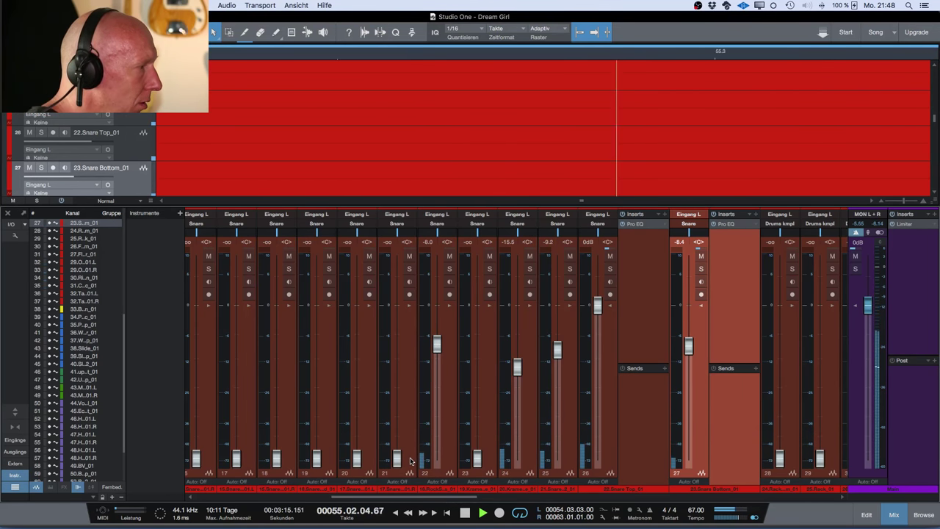
Raise snare channel 21 during playback, audition it in solo, and pull its fader back down to silence
{"action": "left_click_drag", "start_coordinate": [404, 461], "coordinate": [401, 337]}
{"action": "left_click", "coordinate": [409, 269]}
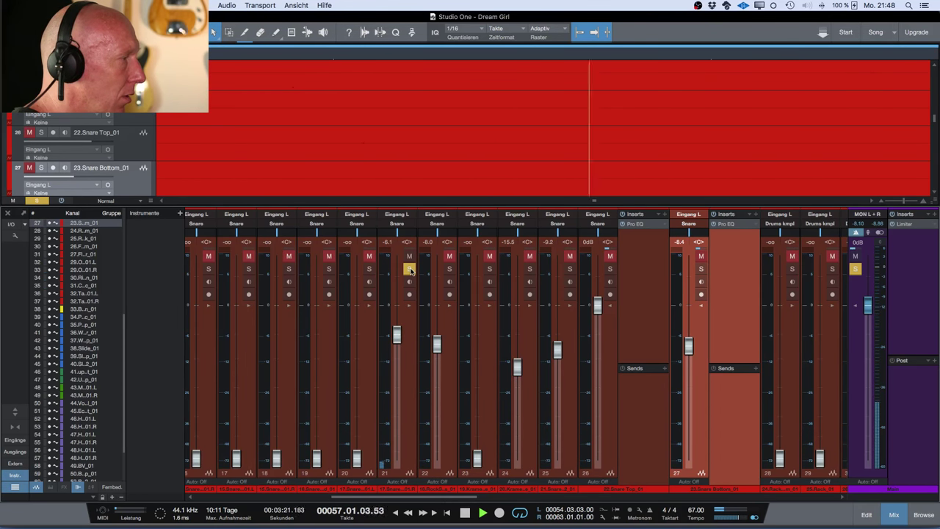
{"action": "left_click_drag", "start_coordinate": [398, 335], "coordinate": [402, 527]}
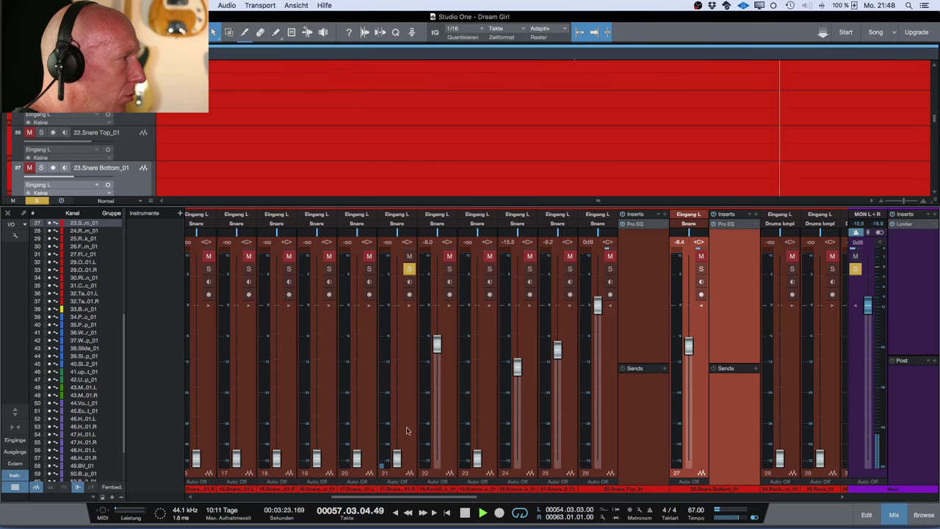
{"action": "left_click", "coordinate": [409, 269]}
Raise snare channel 20 to -7.9 dB during playback and audition it briefly in solo
{"action": "left_click_drag", "start_coordinate": [356, 455], "coordinate": [357, 343]}
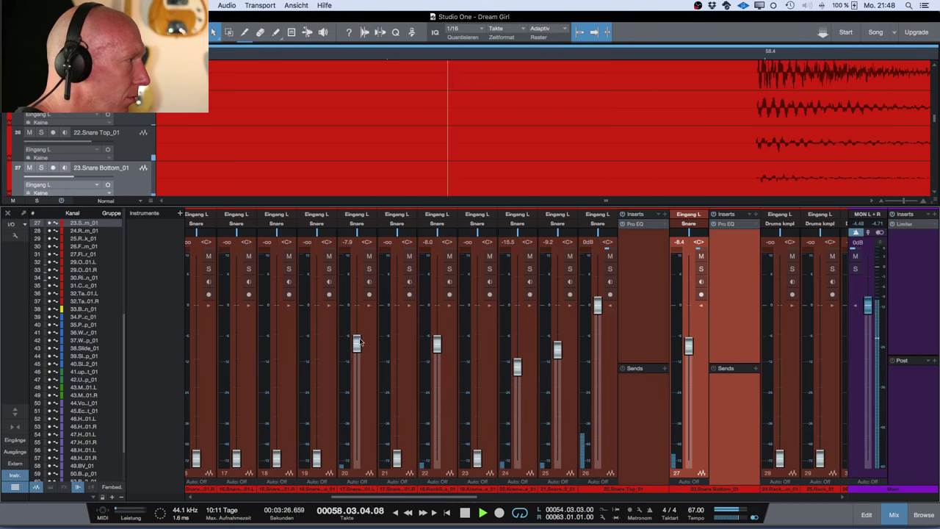
{"action": "left_click", "coordinate": [369, 269]}
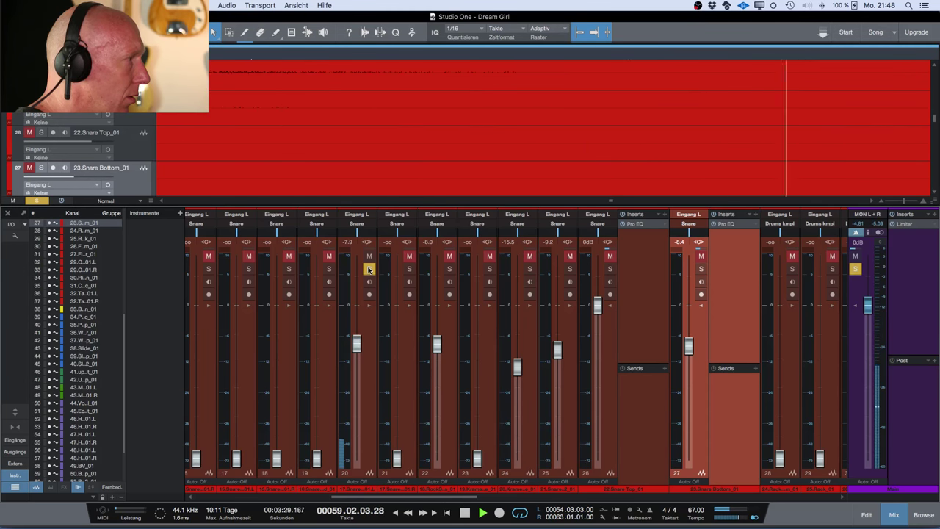
{"action": "left_click", "coordinate": [369, 268]}
Pull snare channel 20 back to silence, and blend in channel 19 at -11.5 dB after auditioning it in solo
{"action": "left_click_drag", "start_coordinate": [358, 345], "coordinate": [437, 337]}
{"action": "left_click", "coordinate": [438, 269]}
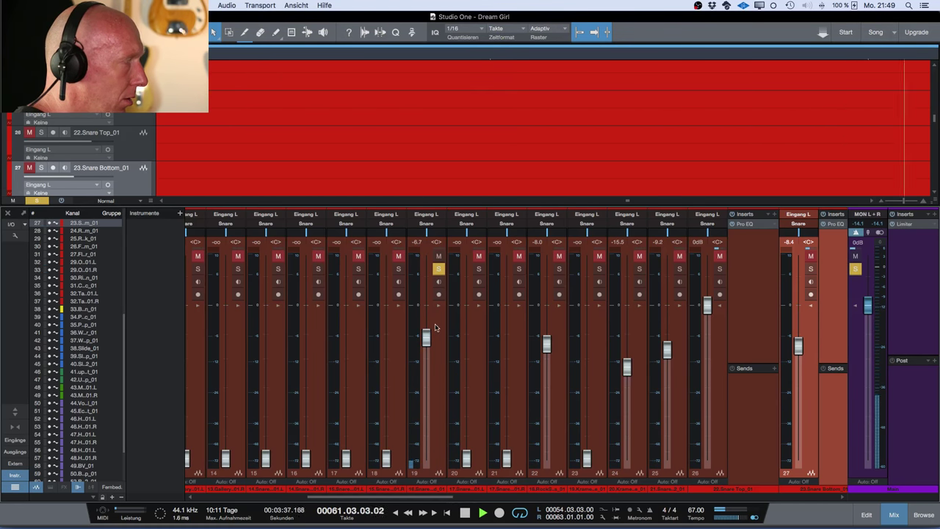
{"action": "left_click", "coordinate": [439, 269]}
{"action": "left_click_drag", "start_coordinate": [425, 339], "coordinate": [426, 357]}
Lower the Snare bus fader to -9.1 dB during playback, and stop playback back at the snare channels
{"action": "scroll", "coordinate": [445, 355], "scroll_direction": "right", "scroll_amount": 2}
{"action": "scroll", "coordinate": [445, 355], "scroll_direction": "right", "scroll_amount": 15}
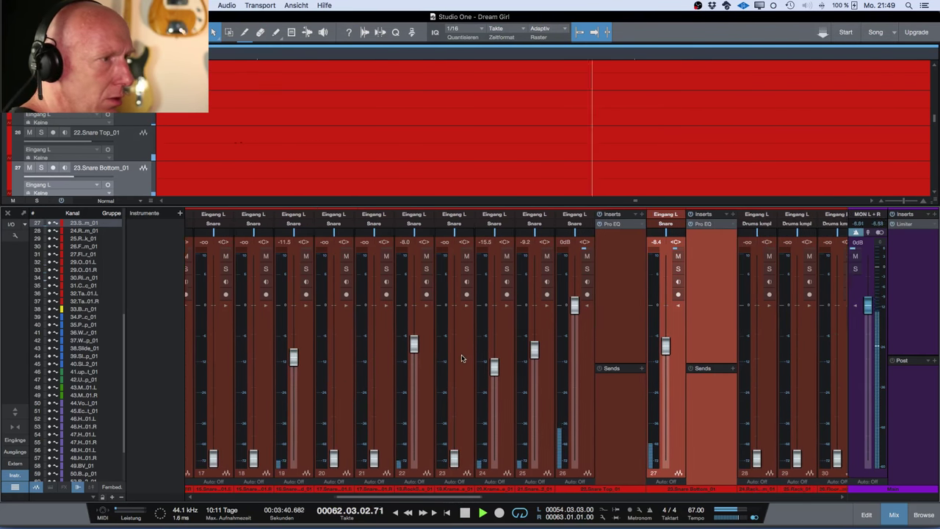
{"action": "scroll", "coordinate": [636, 364], "scroll_direction": "right", "scroll_amount": 12}
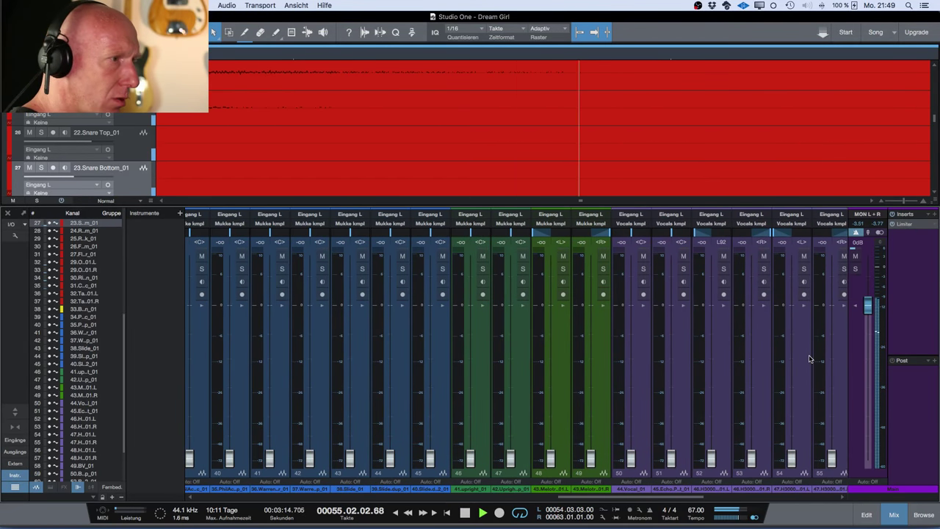
{"action": "scroll", "coordinate": [636, 357], "scroll_direction": "right", "scroll_amount": 6}
{"action": "scroll", "coordinate": [547, 365], "scroll_direction": "right", "scroll_amount": 8}
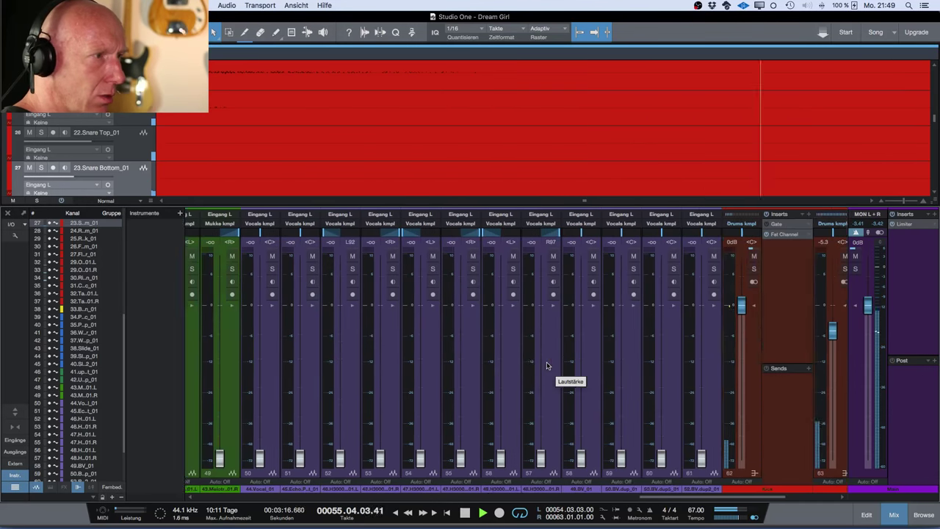
{"action": "left_click_drag", "start_coordinate": [616, 333], "coordinate": [619, 355]}
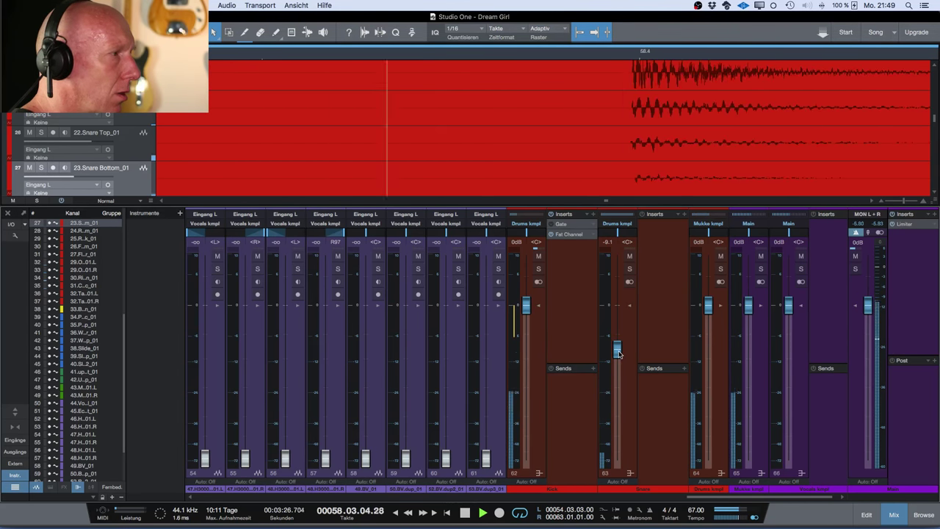
{"action": "scroll", "coordinate": [463, 362], "scroll_direction": "left", "scroll_amount": 5}
{"action": "scroll", "coordinate": [463, 362], "scroll_direction": "left", "scroll_amount": 10}
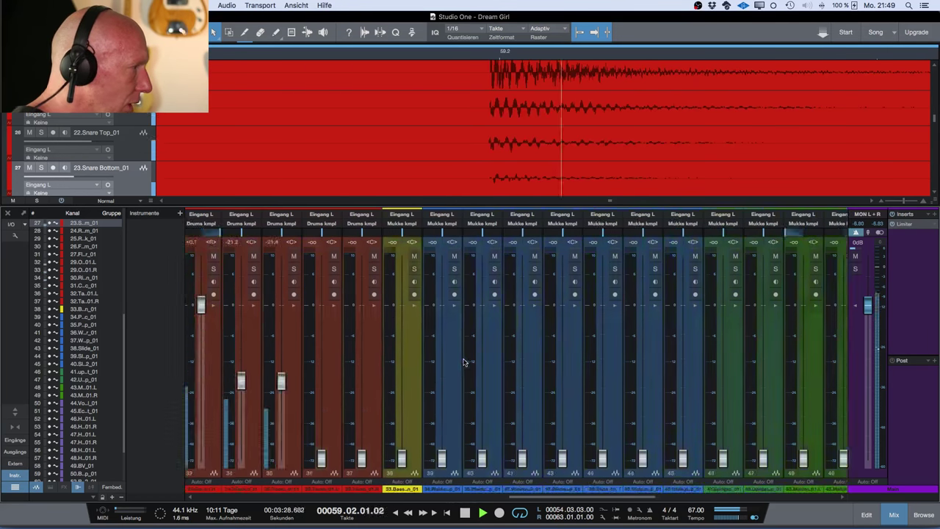
{"action": "key", "text": "space"}
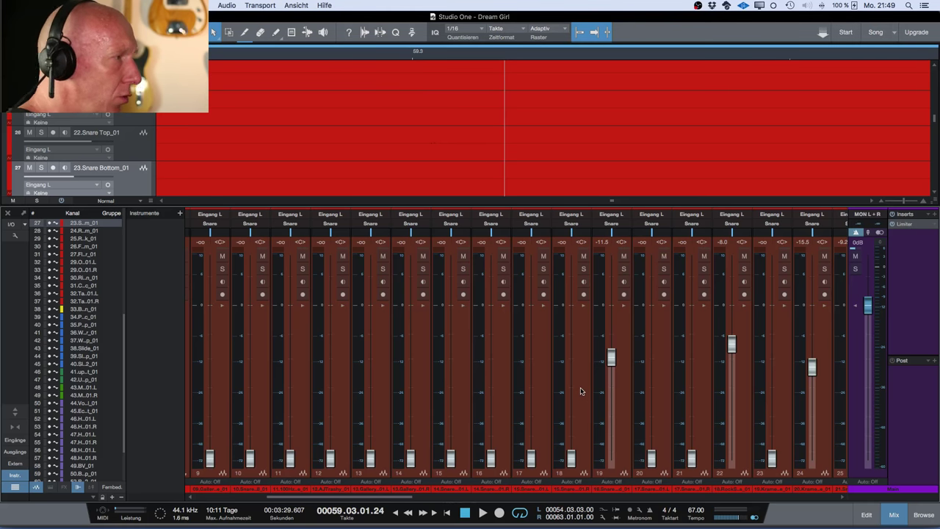
{"action": "scroll", "coordinate": [580, 391], "scroll_direction": "left", "scroll_amount": 3}
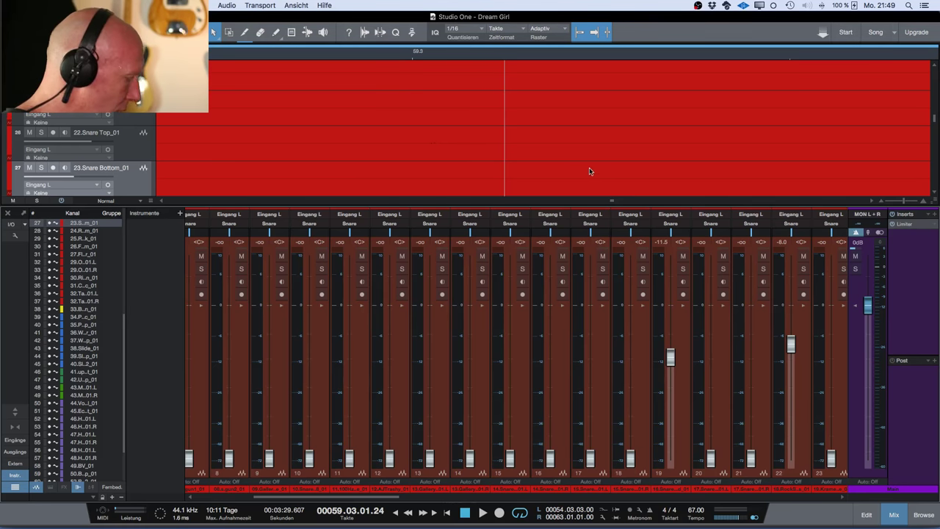
Hide the mixer and set the loop range in the arrangement around the tom events at bars 54 to 55
{"action": "key", "text": "F3"}
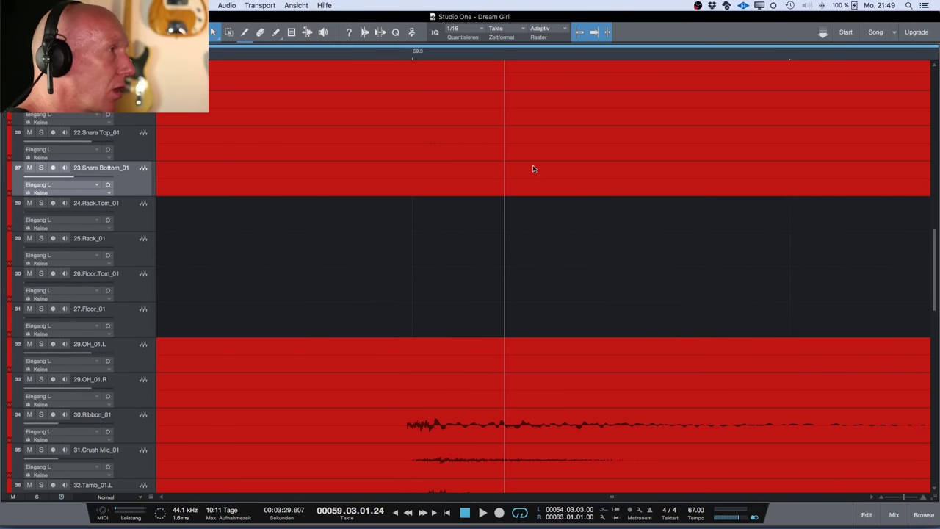
{"action": "scroll", "coordinate": [536, 165], "scroll_direction": "down", "scroll_amount": 3}
{"action": "scroll", "coordinate": [537, 165], "scroll_direction": "down", "scroll_amount": 5}
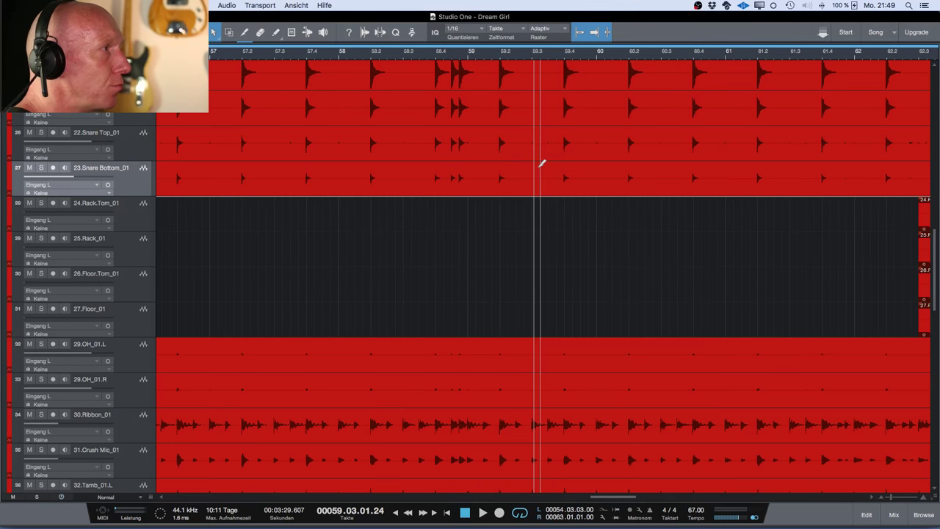
{"action": "scroll", "coordinate": [538, 170], "scroll_direction": "left", "scroll_amount": 10}
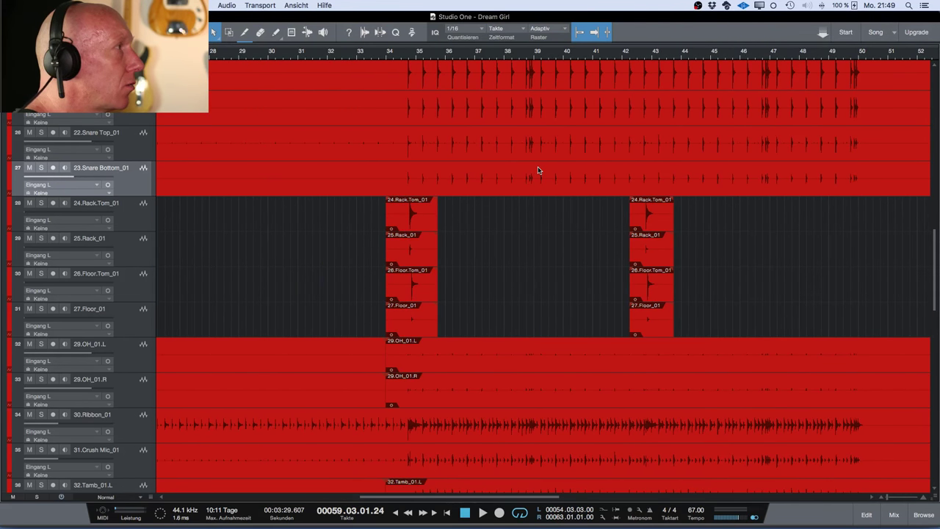
{"action": "scroll", "coordinate": [537, 170], "scroll_direction": "right", "scroll_amount": 12}
{"action": "scroll", "coordinate": [532, 172], "scroll_direction": "left", "scroll_amount": 4}
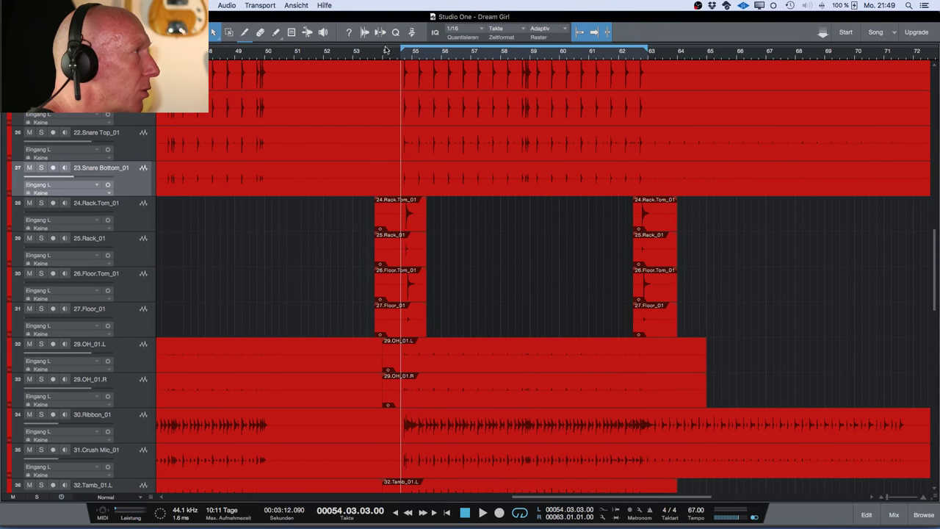
{"action": "left_click_drag", "start_coordinate": [385, 49], "coordinate": [428, 50]}
Solo the 24.Rack.Tom_01 track, listen to the looped tom hit, and stop playback
{"action": "left_click", "coordinate": [130, 217]}
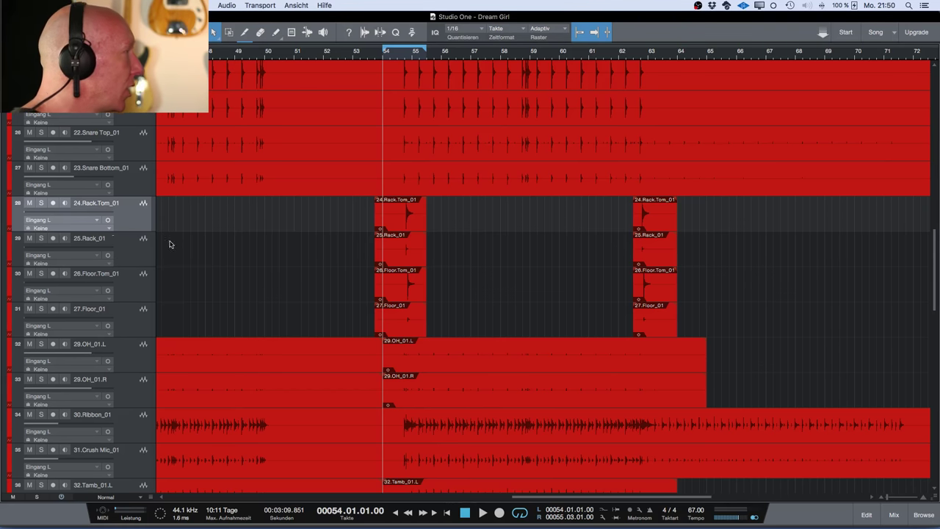
{"action": "left_click", "coordinate": [41, 203]}
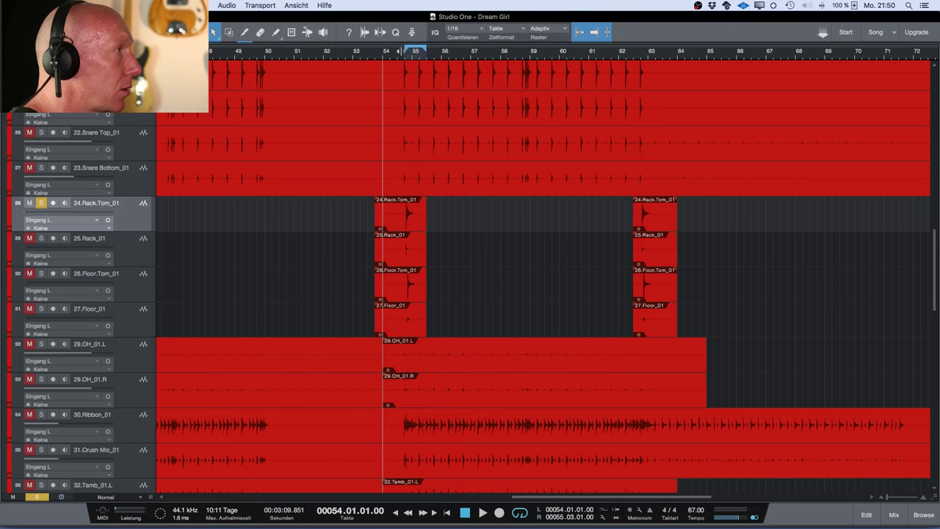
{"action": "key", "text": "space"}
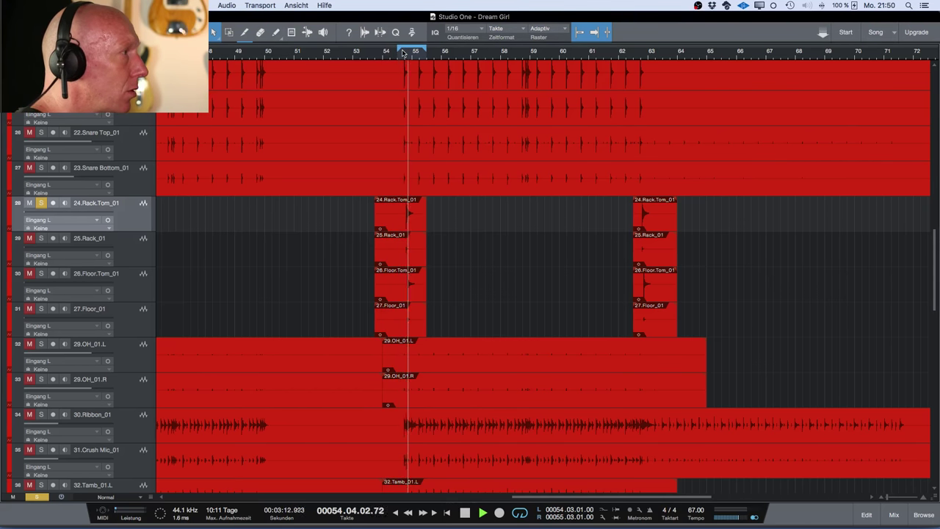
{"action": "key", "text": "space"}
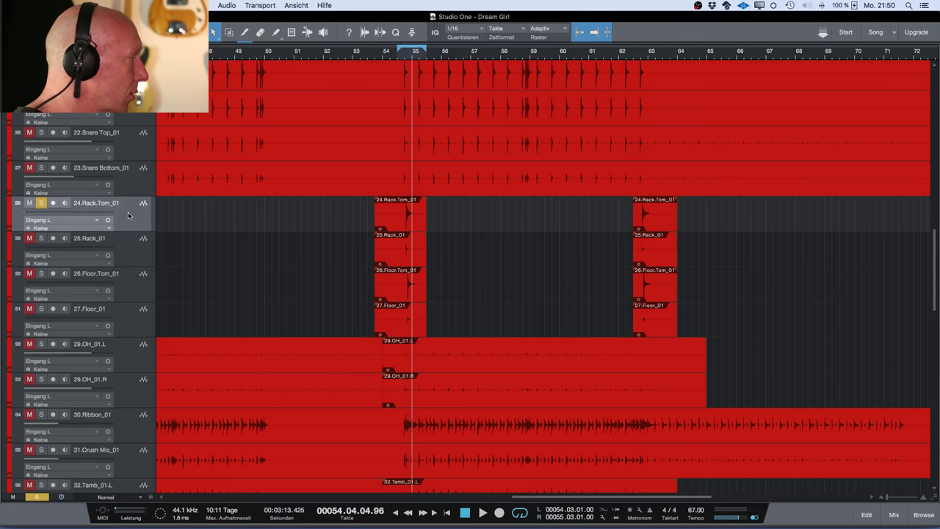
Play the loop in the full mix with all solos cleared, and compare it with 24.Rack.Tom_01 soloed again
{"action": "key", "text": "space"}
{"action": "left_click", "coordinate": [41, 485]}
{"action": "left_click", "coordinate": [38, 495]}
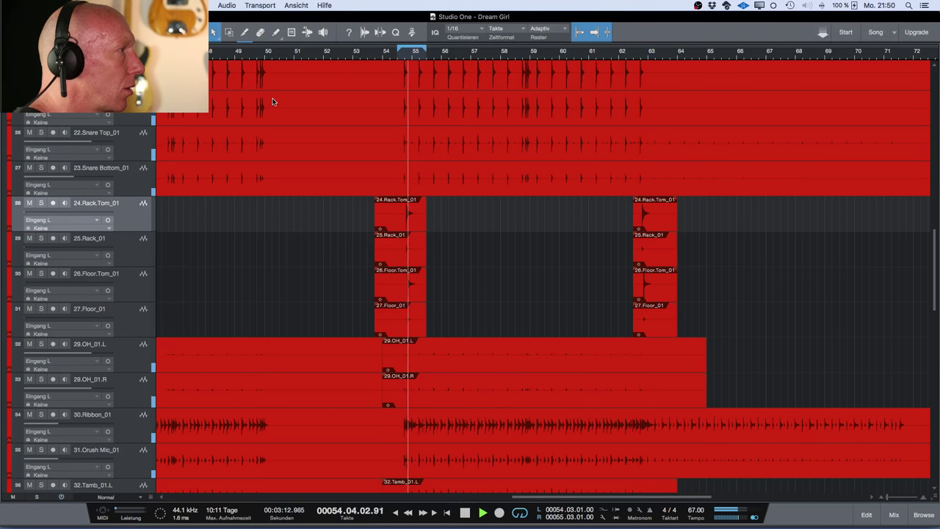
{"action": "left_click", "coordinate": [41, 203]}
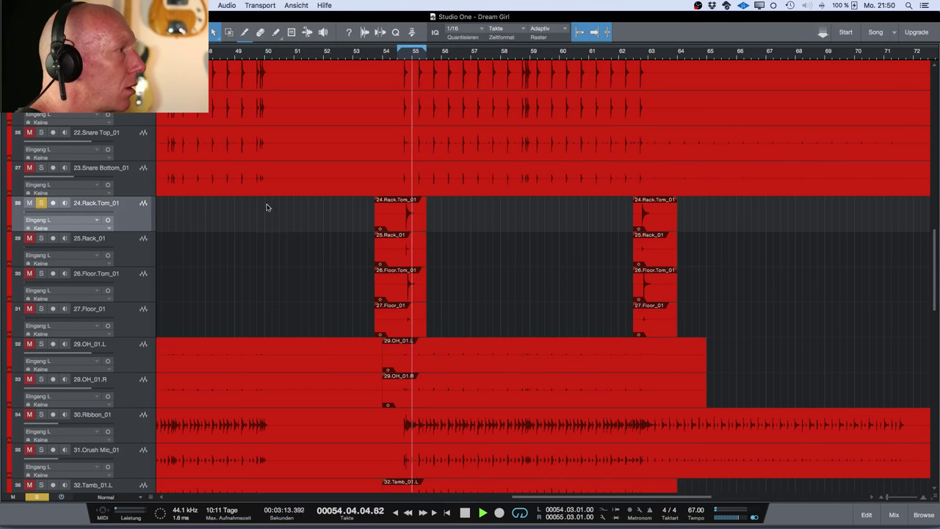
Select tom channels 28 to 31 in the mixer, audition them raised together to -0.2 dB, and pull them back to silence
{"action": "key", "text": "F3"}
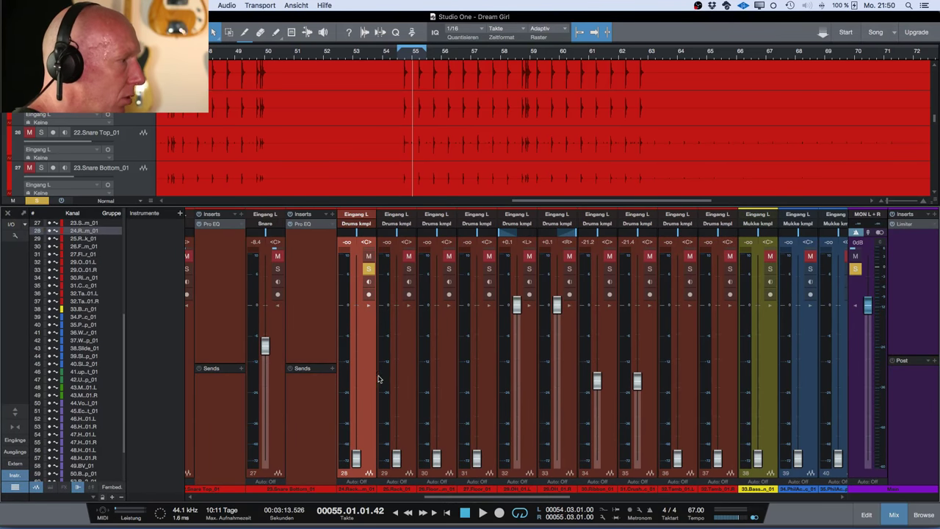
{"action": "left_click", "coordinate": [482, 435], "text": "shift"}
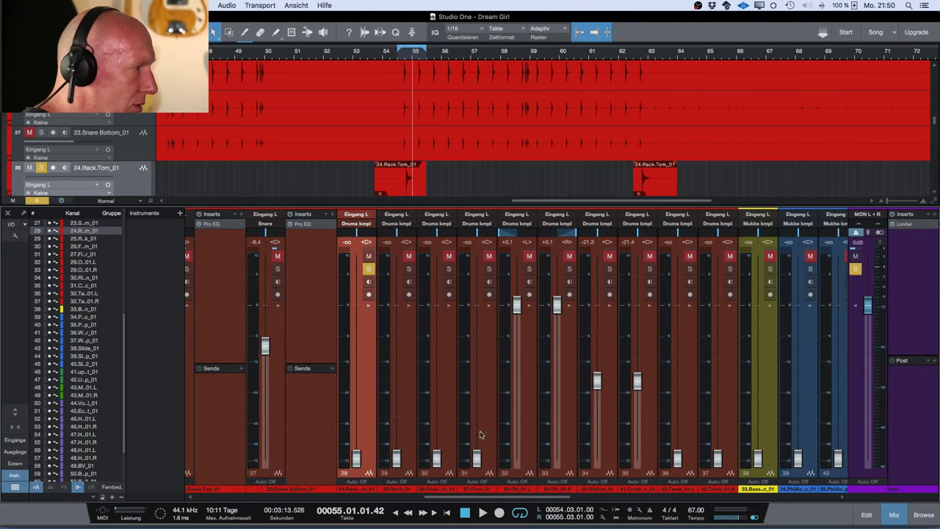
{"action": "left_click_drag", "start_coordinate": [477, 459], "coordinate": [478, 304]}
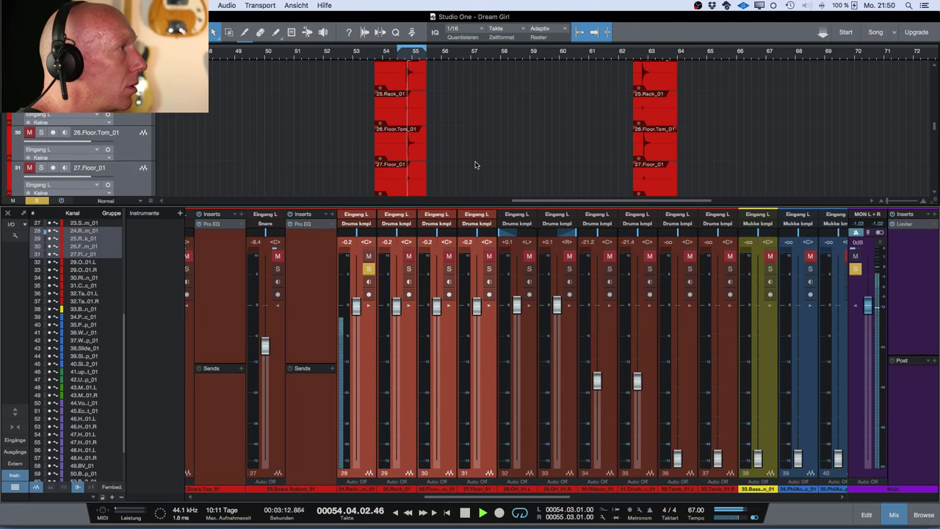
{"action": "key", "text": "space"}
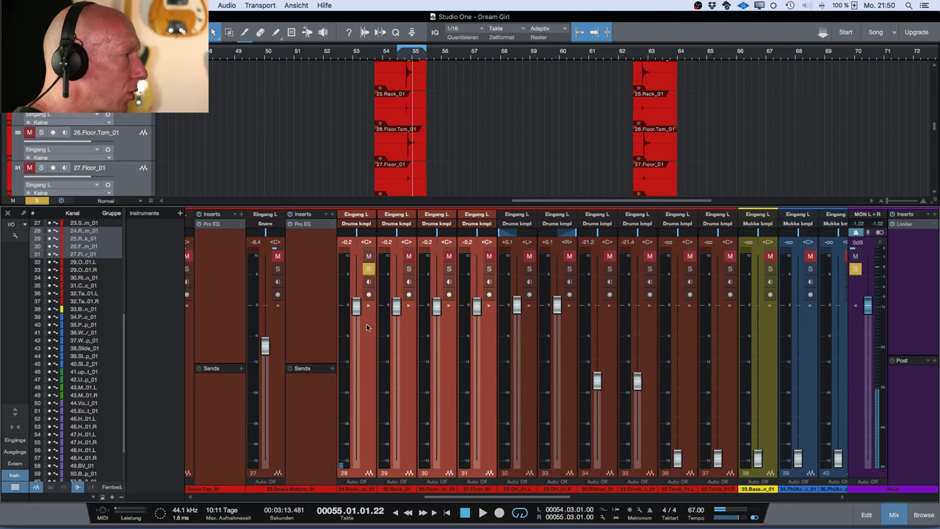
{"action": "left_click_drag", "start_coordinate": [363, 316], "coordinate": [389, 459]}
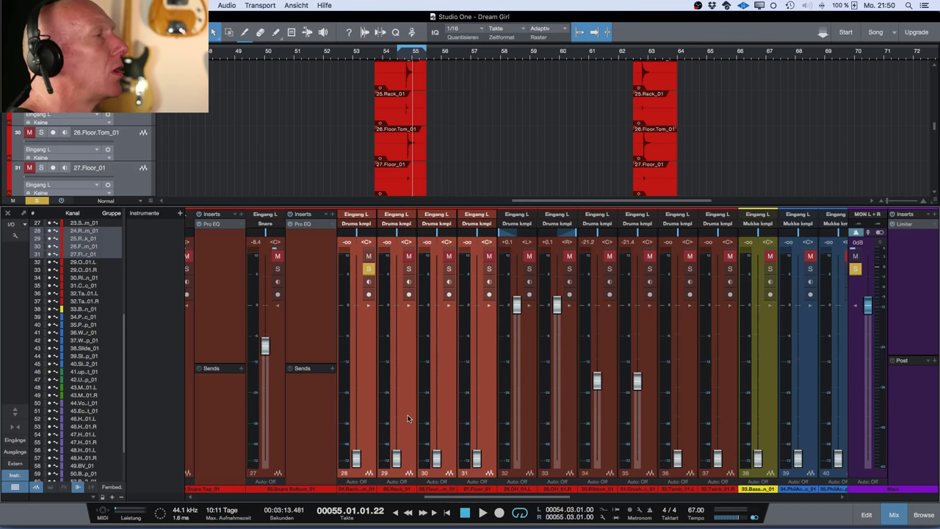
Clear all solos, listen to the loop in the full mix, and raise tom channels 28 to 31 together to -11.5 dB
{"action": "key", "text": "space"}
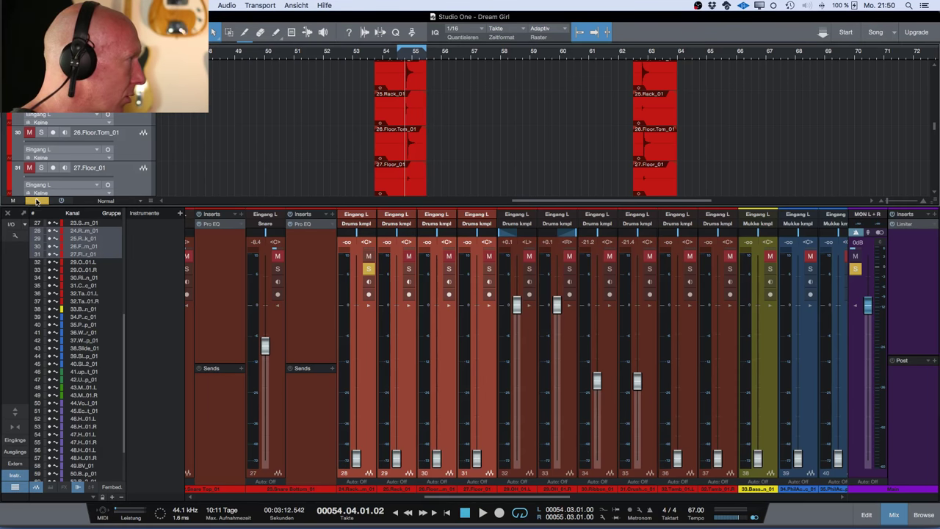
{"action": "left_click", "coordinate": [12, 200]}
{"action": "left_click", "coordinate": [37, 200]}
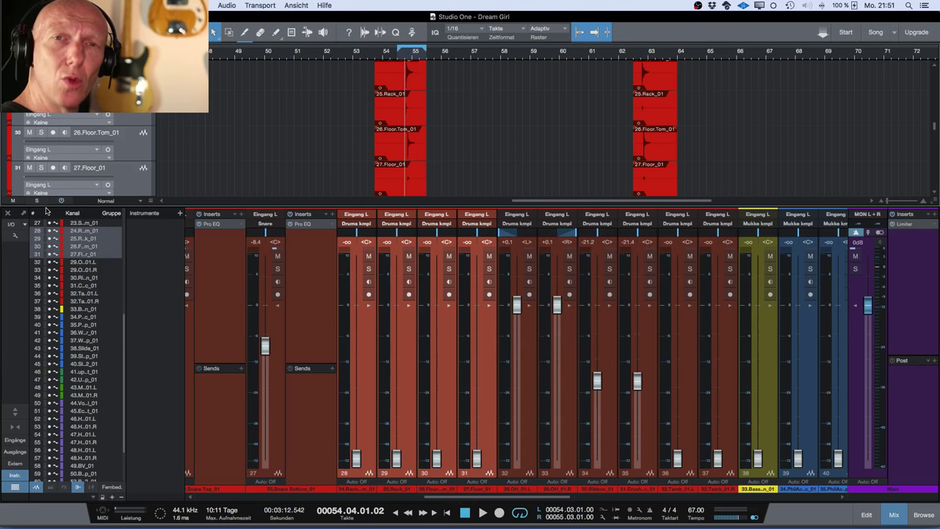
{"action": "key", "text": "space"}
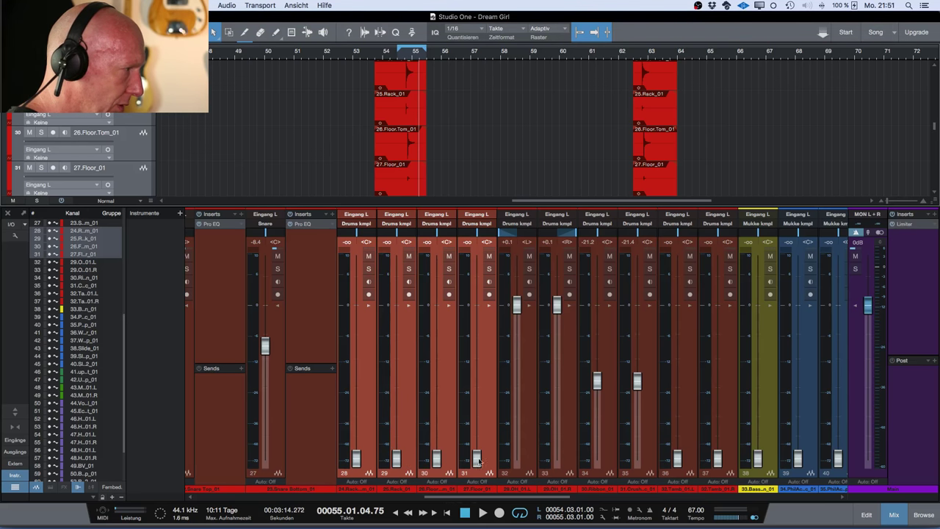
{"action": "left_click_drag", "start_coordinate": [355, 461], "coordinate": [361, 360]}
{"action": "left_click", "coordinate": [351, 445]}
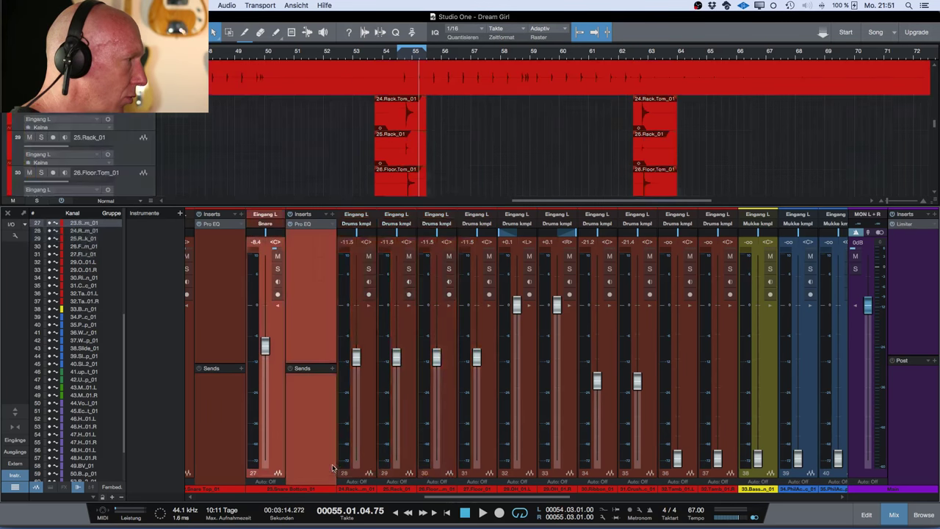
Pan rack tom channel 28 to L92, floor tom channel 30 to R6, and floor channel 31 to R39
{"action": "left_click_drag", "start_coordinate": [360, 233], "coordinate": [351, 234]}
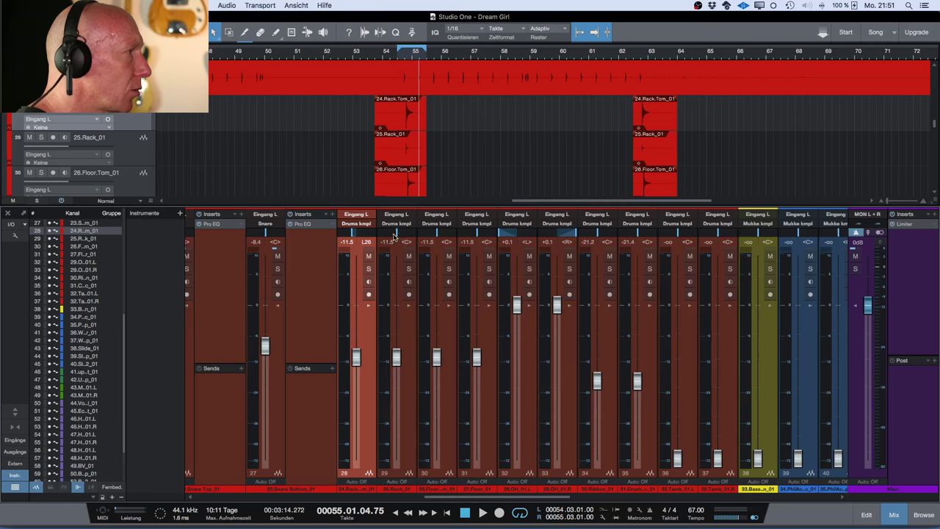
{"action": "left_click_drag", "start_coordinate": [439, 233], "coordinate": [485, 236]}
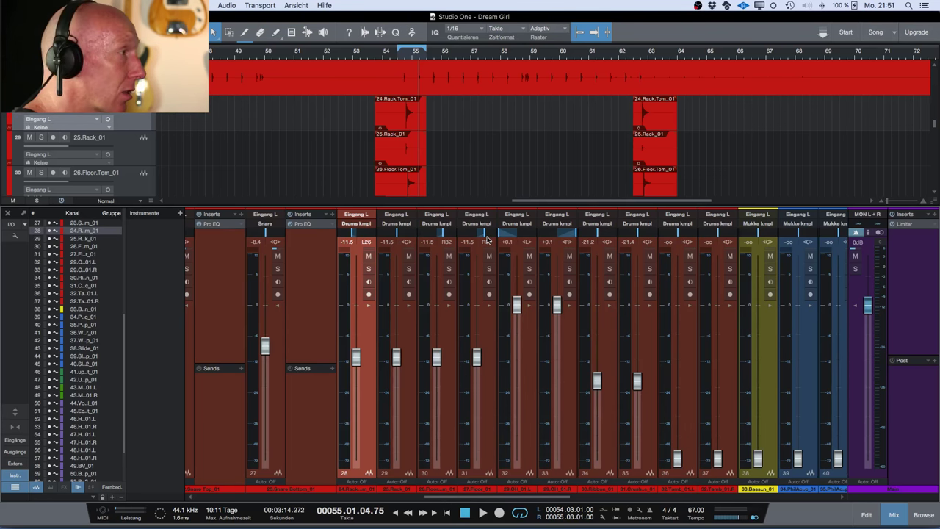
{"action": "left_click_drag", "start_coordinate": [354, 234], "coordinate": [340, 232]}
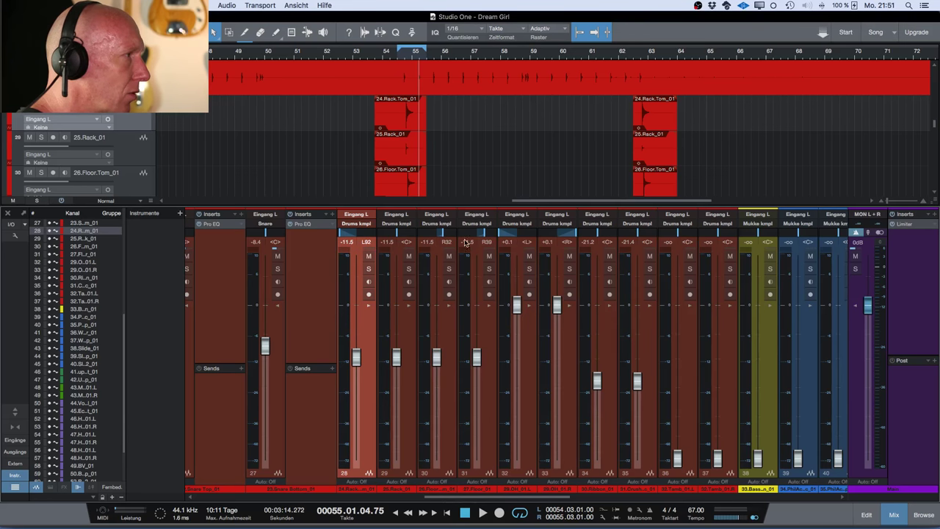
{"action": "left_click_drag", "start_coordinate": [439, 235], "coordinate": [434, 235]}
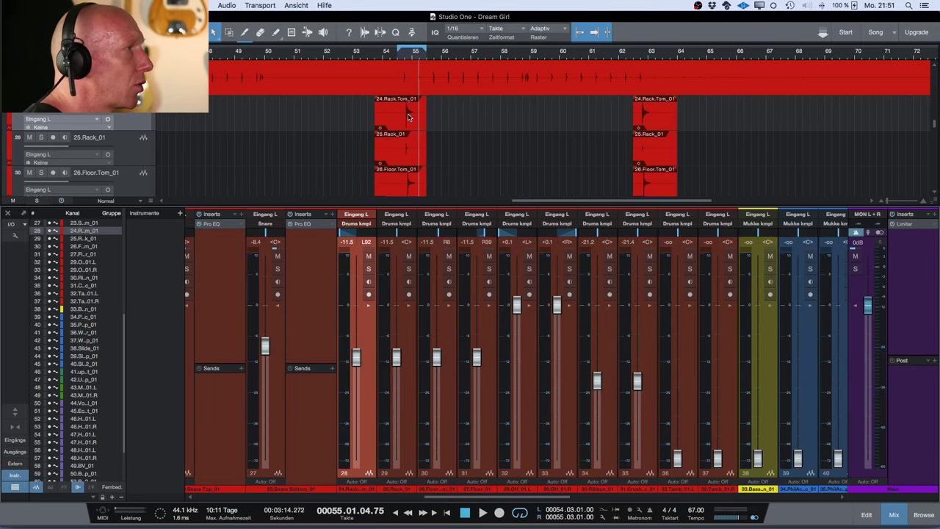
Solo rack tom tracks 24.Rack.Tom_01 and 25.Rack_01 together and listen to them in the loop
{"action": "left_click", "coordinate": [129, 151]}
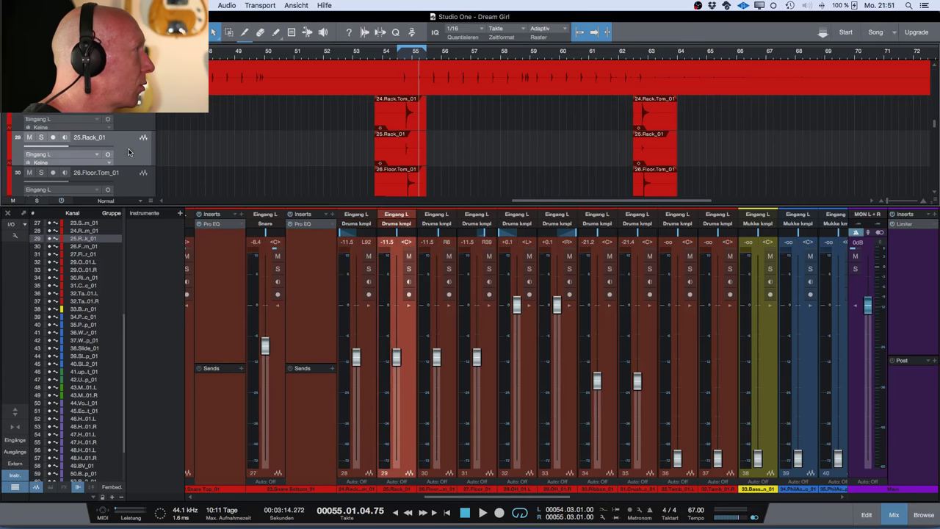
{"action": "left_click", "coordinate": [127, 119], "text": "shift"}
{"action": "key", "text": "s"}
{"action": "key", "text": "space"}
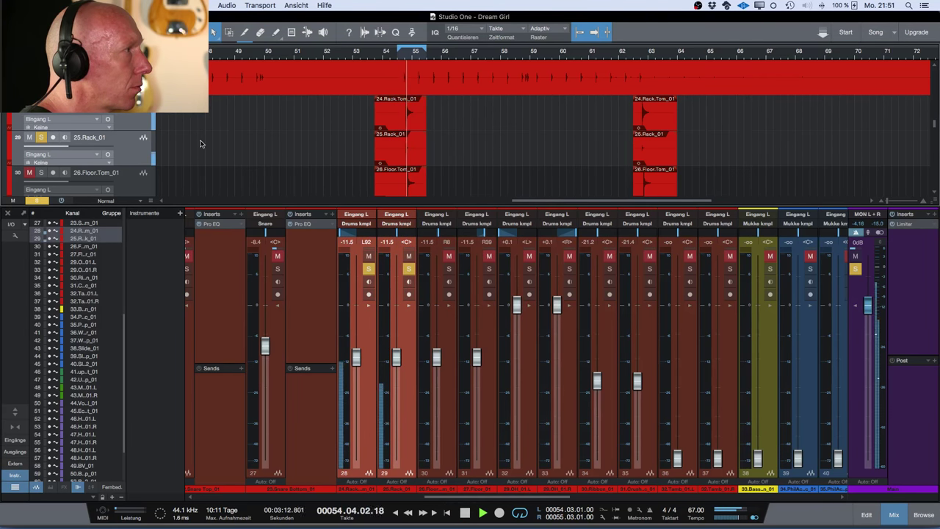
{"action": "key", "text": "space"}
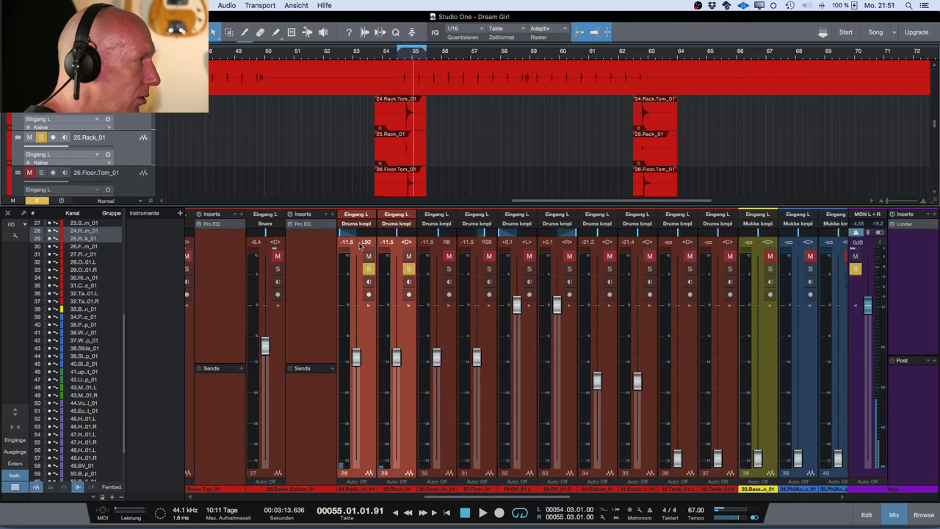
Pan rack tom channel 28 hard left and rack channel 29 to L97
{"action": "left_click", "coordinate": [355, 234]}
{"action": "left_click", "coordinate": [367, 243]}
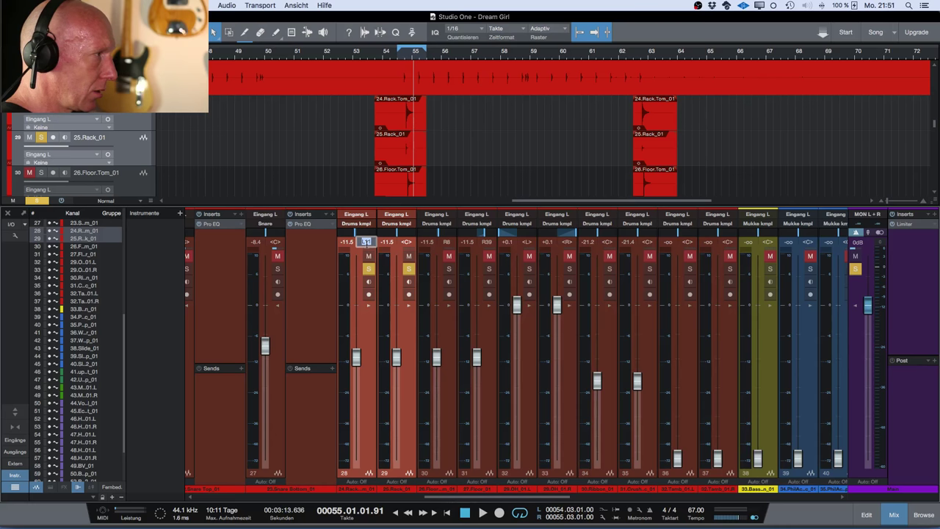
{"action": "left_click", "coordinate": [371, 334]}
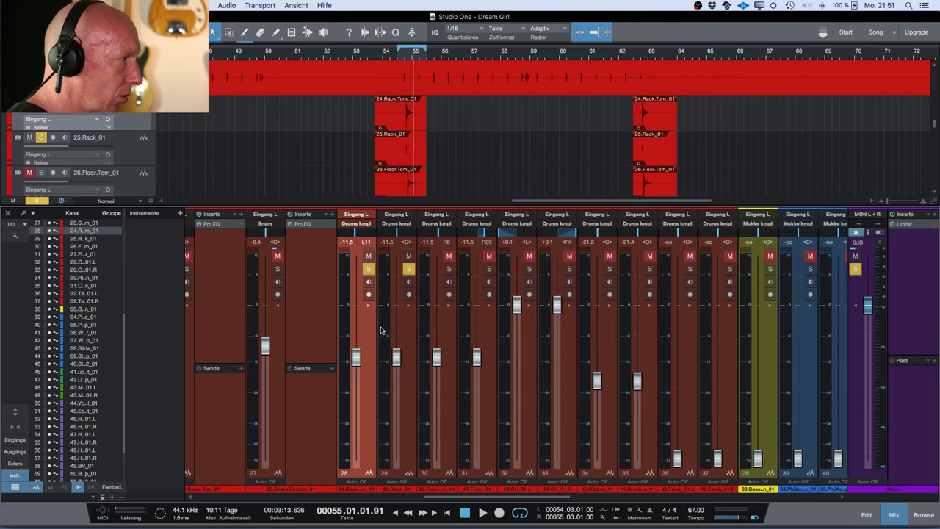
{"action": "left_click", "coordinate": [405, 324], "text": "shift"}
{"action": "left_click_drag", "start_coordinate": [357, 235], "coordinate": [332, 235]}
{"action": "left_click_drag", "start_coordinate": [398, 234], "coordinate": [348, 235]}
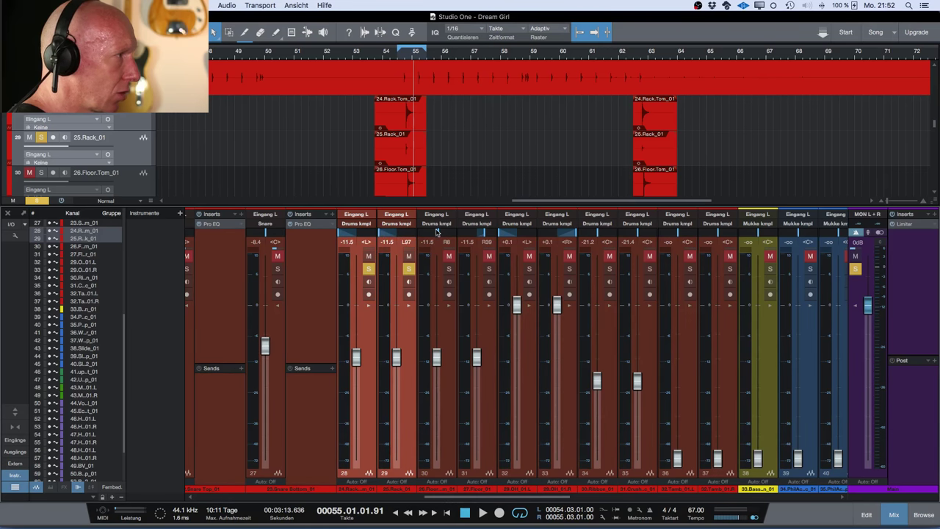
Pan floor tom channels 30 and 31 hard right, and listen to the loop in the full mix with all solos cleared
{"action": "left_click_drag", "start_coordinate": [437, 234], "coordinate": [543, 239]}
{"action": "left_click_drag", "start_coordinate": [485, 233], "coordinate": [523, 238]}
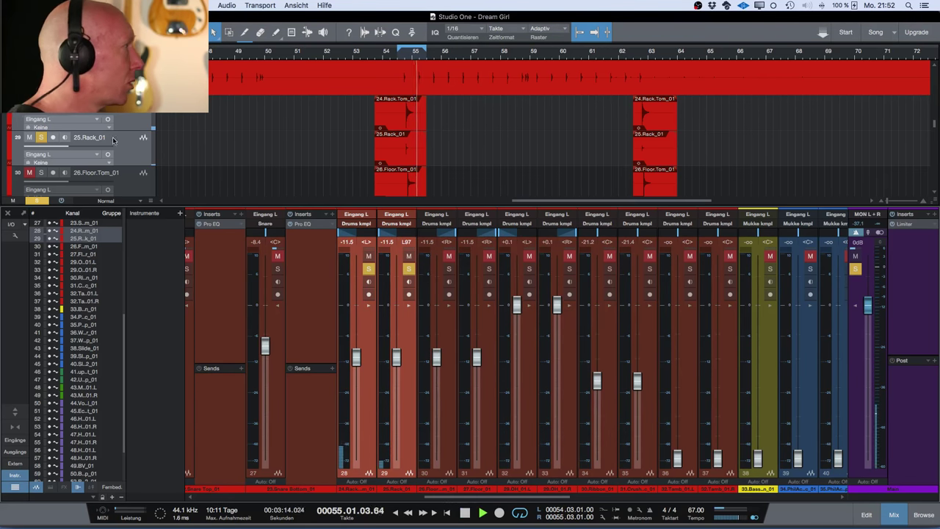
{"action": "left_click", "coordinate": [37, 200]}
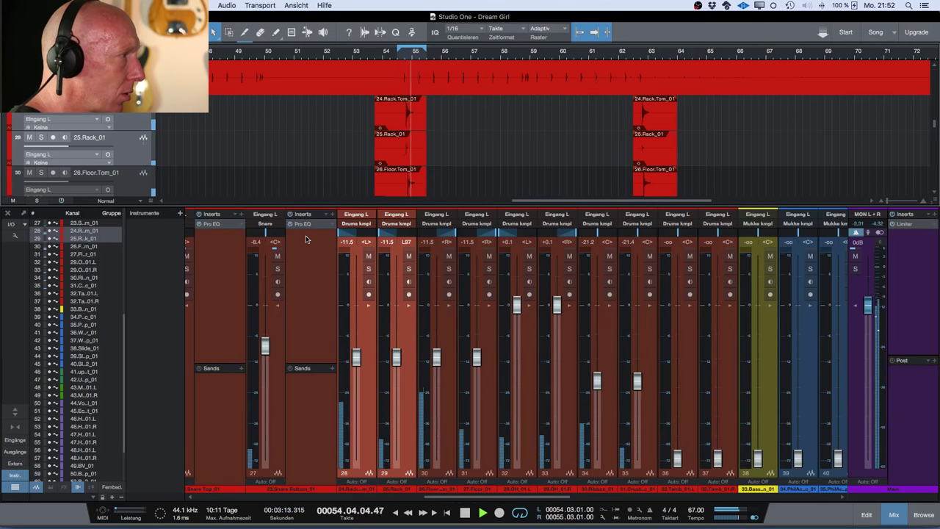
{"action": "key", "text": "space"}
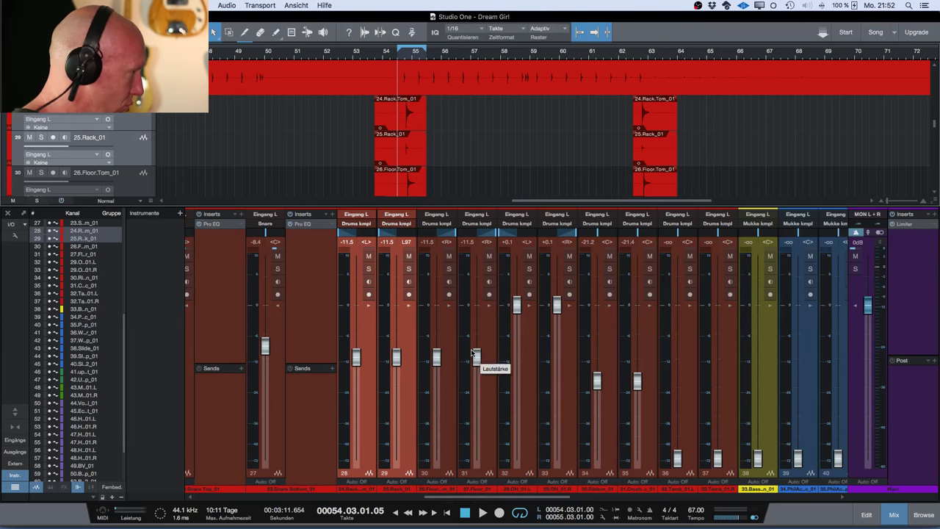
Set the loop range from 54.01.01.00 to 64.02.01.00, start playback, and look over the lower drum tracks with the mixer temporarily hidden
{"action": "scroll", "coordinate": [472, 353], "scroll_direction": "left", "scroll_amount": 1}
{"action": "scroll", "coordinate": [472, 354], "scroll_direction": "right", "scroll_amount": 5}
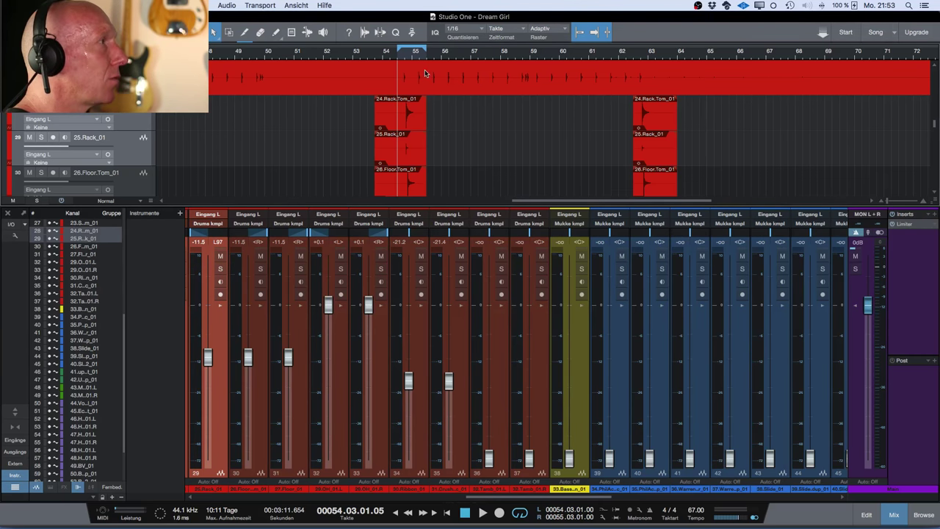
{"action": "left_click_drag", "start_coordinate": [384, 45], "coordinate": [681, 48]}
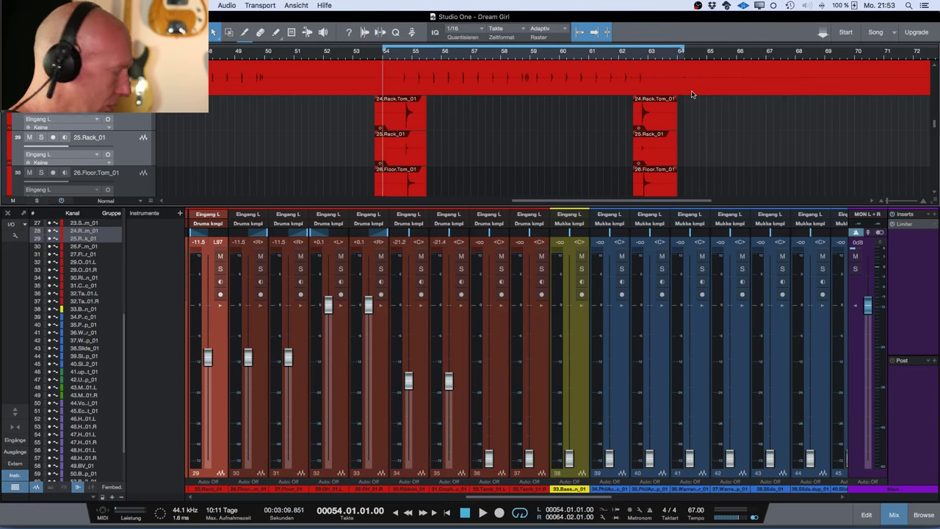
{"action": "key", "text": "F3"}
{"action": "key", "text": "space"}
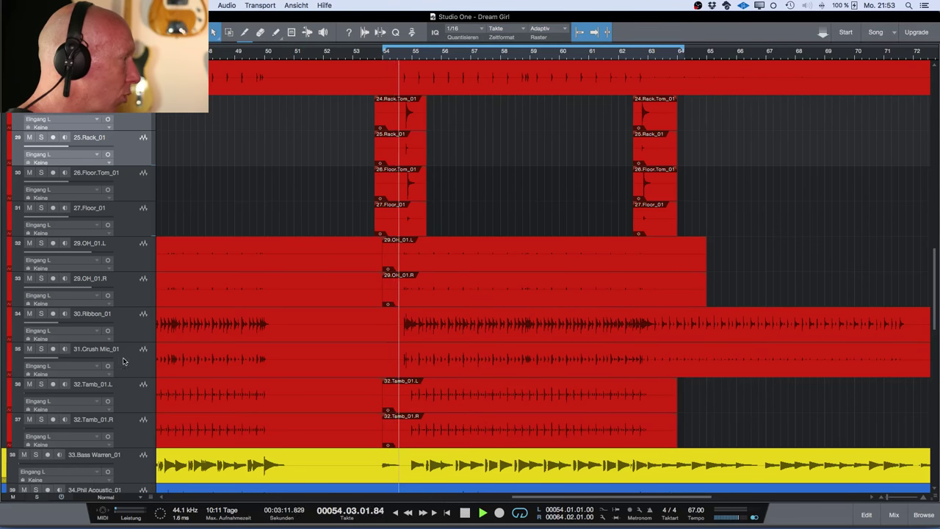
{"action": "key", "text": "F3"}
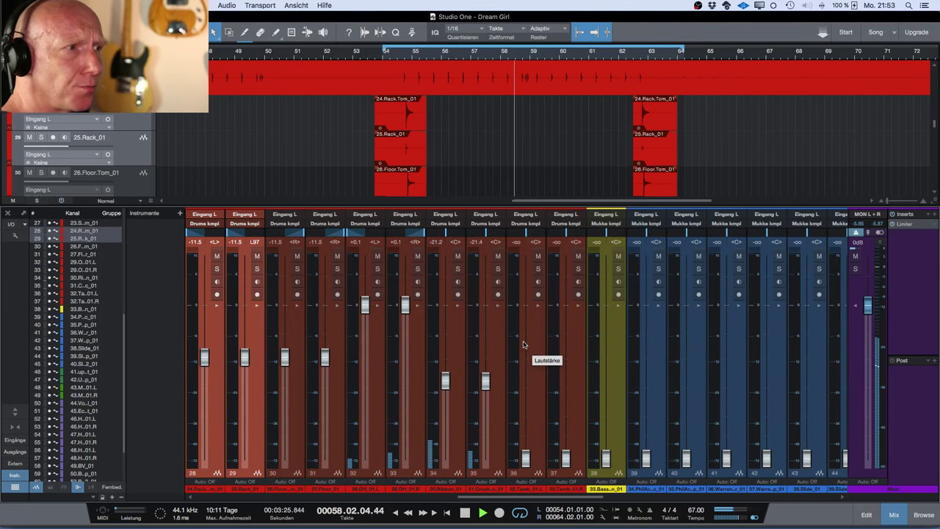
Pan tambourine channel 36 to L95 and tambourine channel 37 to R99
{"action": "left_click", "coordinate": [536, 448]}
{"action": "left_click_drag", "start_coordinate": [526, 460], "coordinate": [540, 490]}
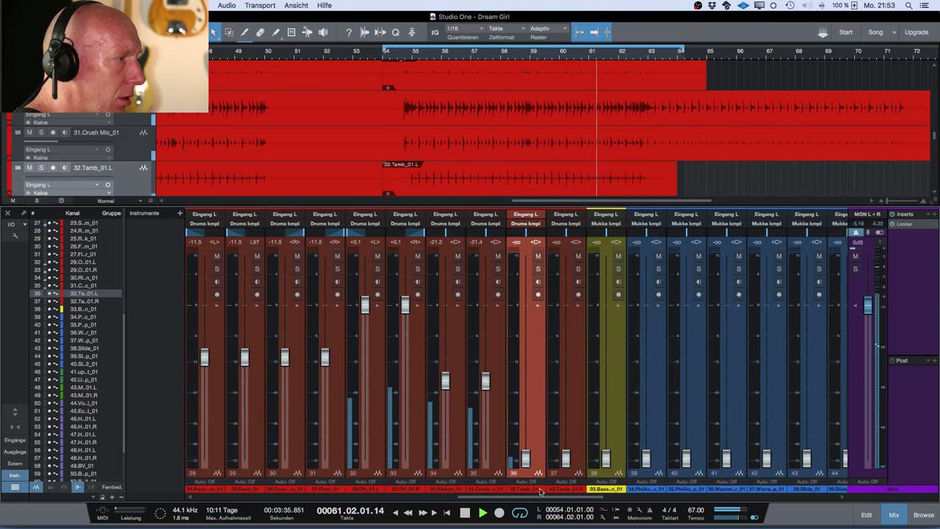
{"action": "mouse_move", "coordinate": [565, 460]}
{"action": "left_mouse_down"}
{"action": "mouse_move", "coordinate": [563, 362]}
{"action": "mouse_move", "coordinate": [564, 462]}
{"action": "left_mouse_up"}
{"action": "left_click_drag", "start_coordinate": [524, 230], "coordinate": [507, 232]}
{"action": "left_click_drag", "start_coordinate": [565, 232], "coordinate": [591, 234]}
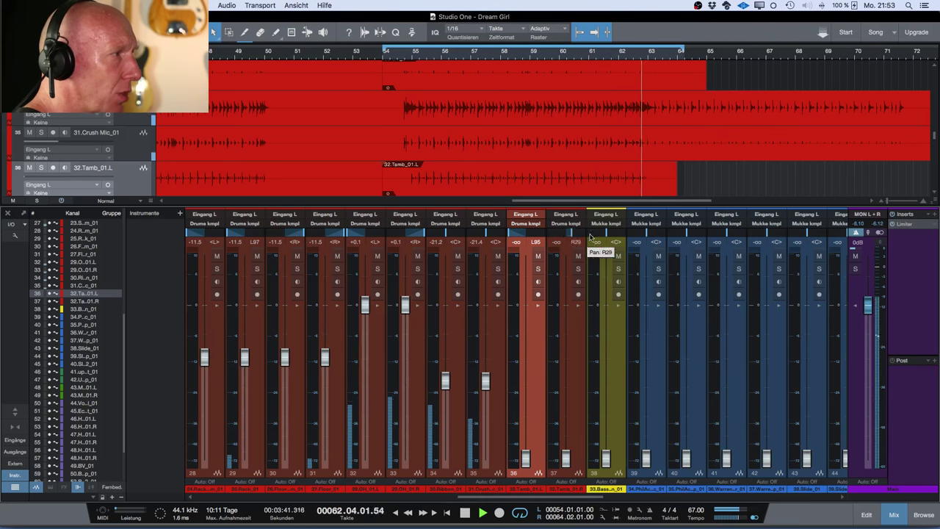
Select tambourine channels 36 and 37 together and balance their shared level against the drums at -15.3 dB
{"action": "left_click", "coordinate": [537, 378], "text": "super"}
{"action": "left_click", "coordinate": [570, 373], "text": "super"}
{"action": "left_click", "coordinate": [534, 382], "text": "super"}
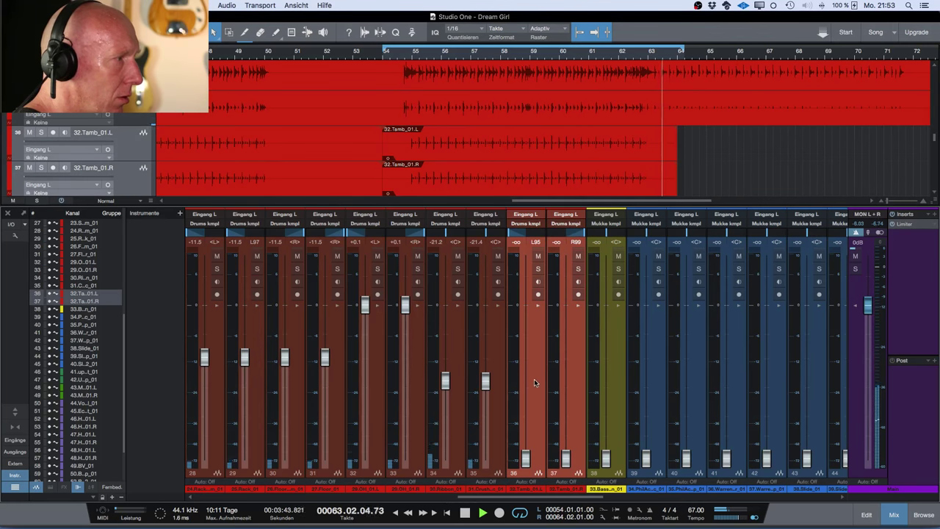
{"action": "left_click_drag", "start_coordinate": [525, 459], "coordinate": [528, 362]}
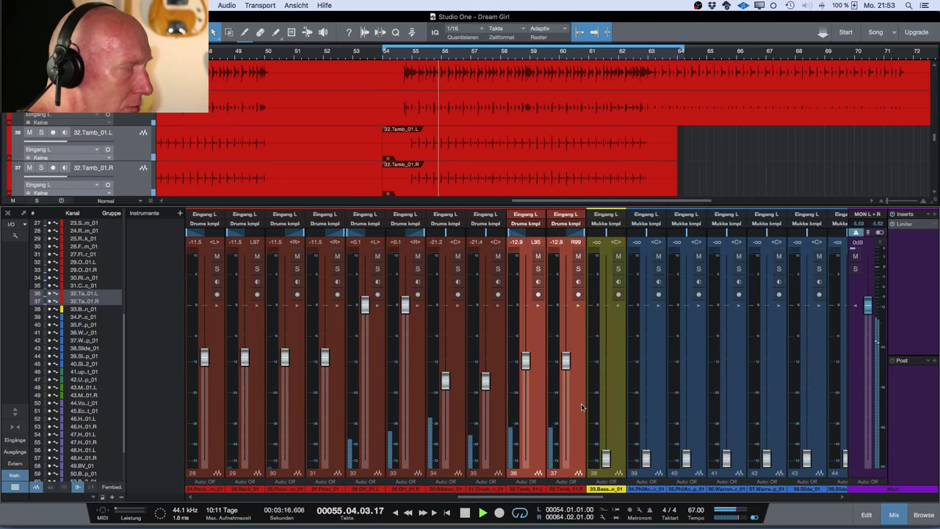
{"action": "left_click_drag", "start_coordinate": [525, 362], "coordinate": [526, 371]}
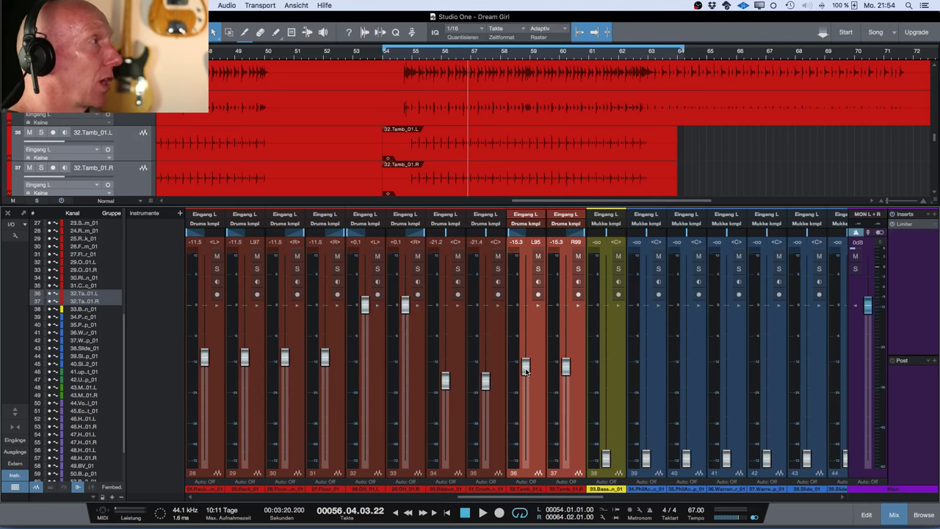
Expand tambourine channel 36 to show its inserts and sends
{"action": "left_click", "coordinate": [538, 305]}
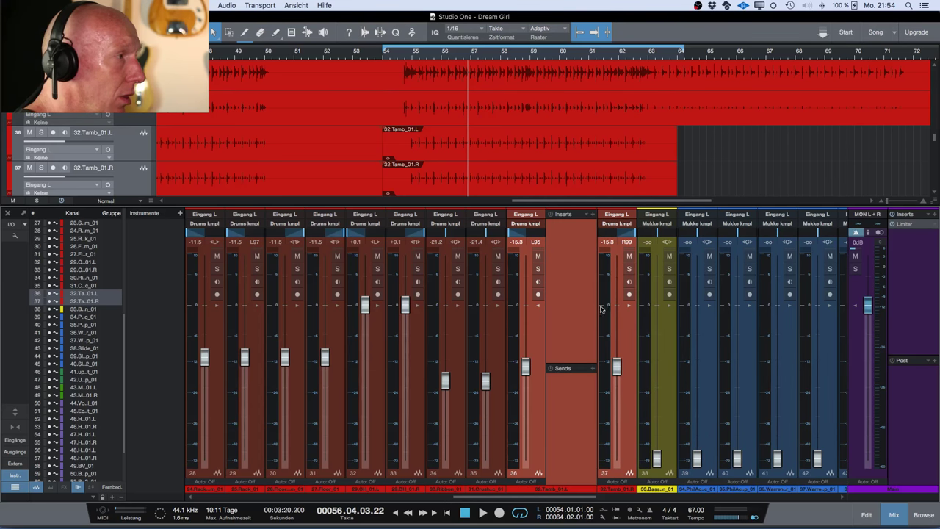
Insert a Pro EQ on the two selected tambourine channels, 32.Tamb_01.L and 32.Tamb_01.R
{"action": "left_click", "coordinate": [592, 214]}
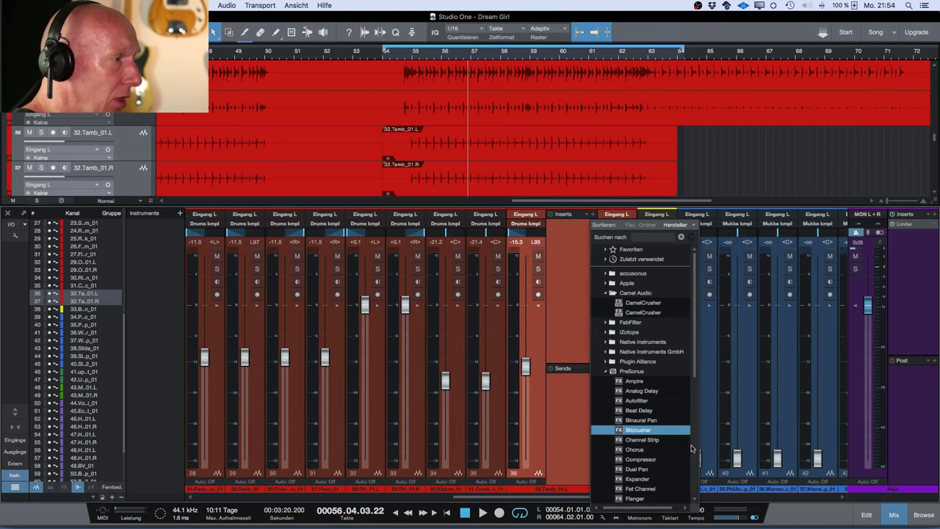
{"action": "scroll", "coordinate": [663, 470], "scroll_direction": "down", "scroll_amount": 3}
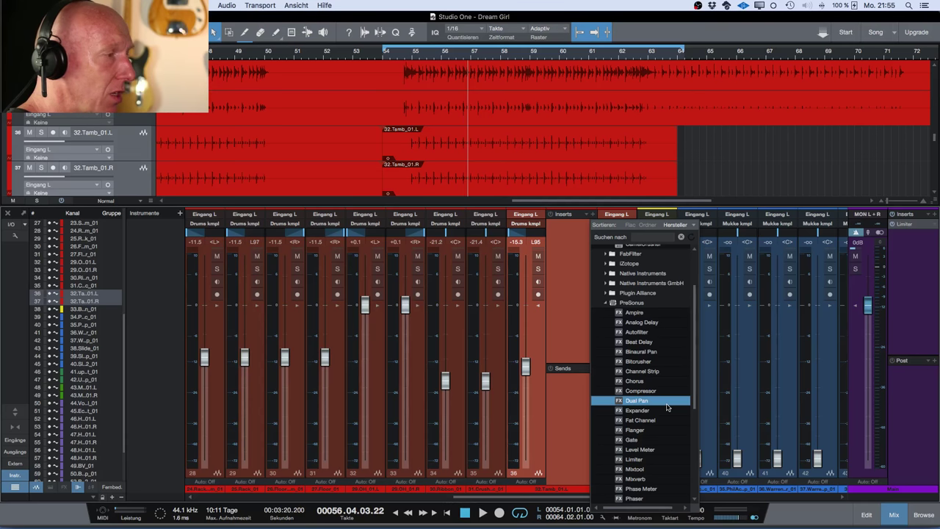
{"action": "scroll", "coordinate": [667, 407], "scroll_direction": "down", "scroll_amount": 2}
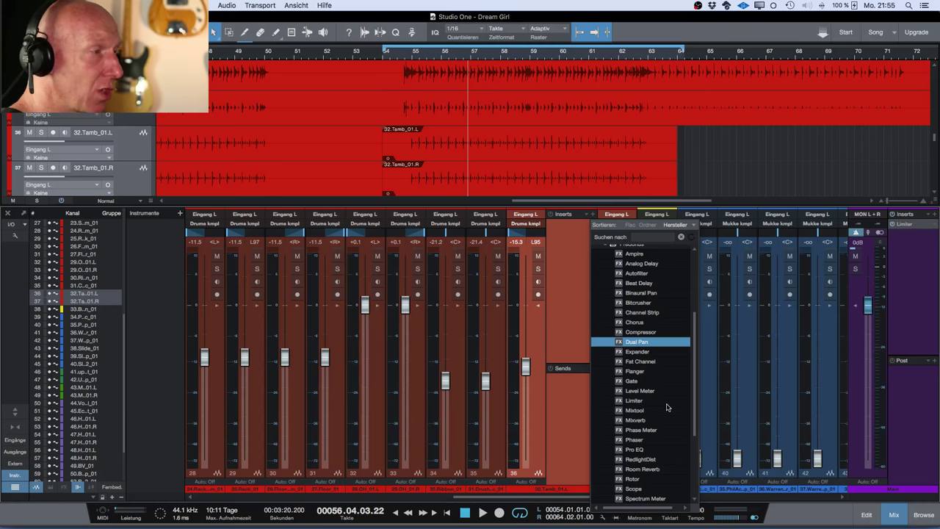
{"action": "left_click", "coordinate": [639, 450]}
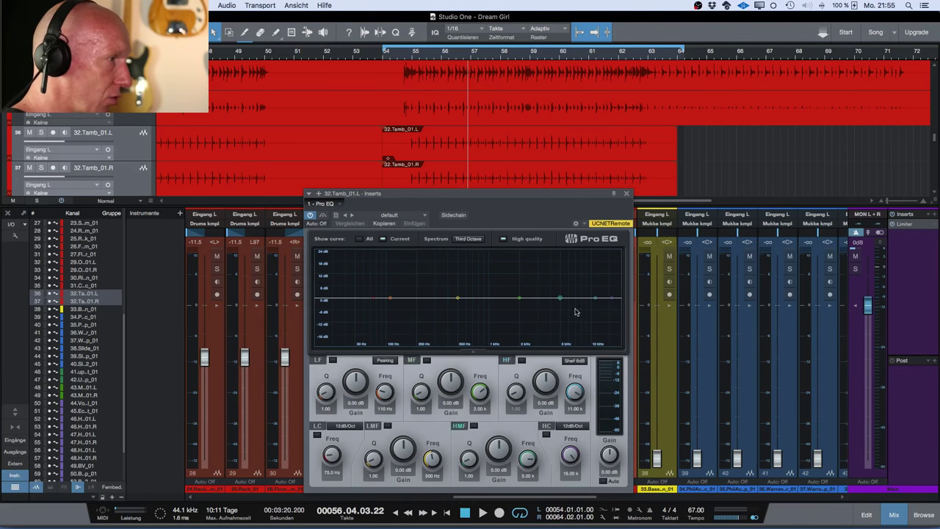
Select the 32.Tamb_01.R event and play the song from about bar 54 with its Pro EQ open
{"action": "left_click", "coordinate": [546, 188]}
{"action": "key", "text": "KP_Subtract"}
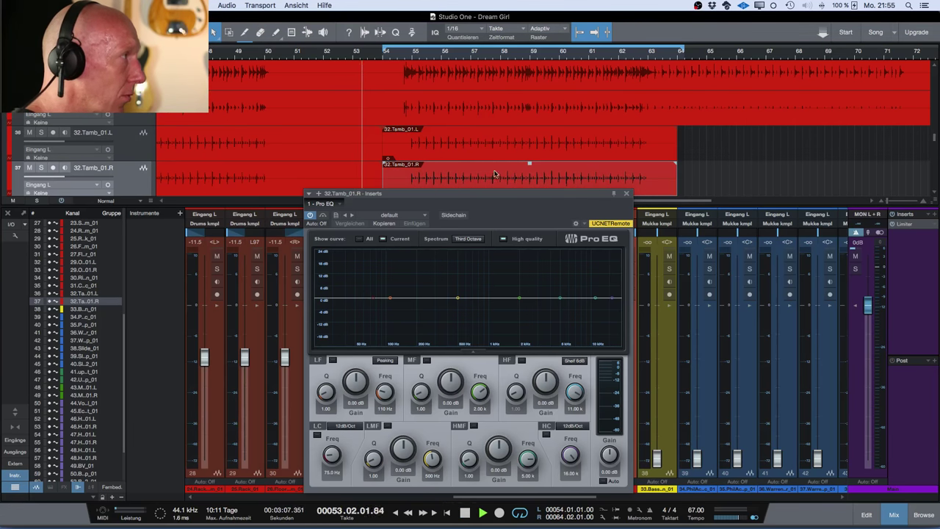
{"action": "left_click", "coordinate": [389, 54]}
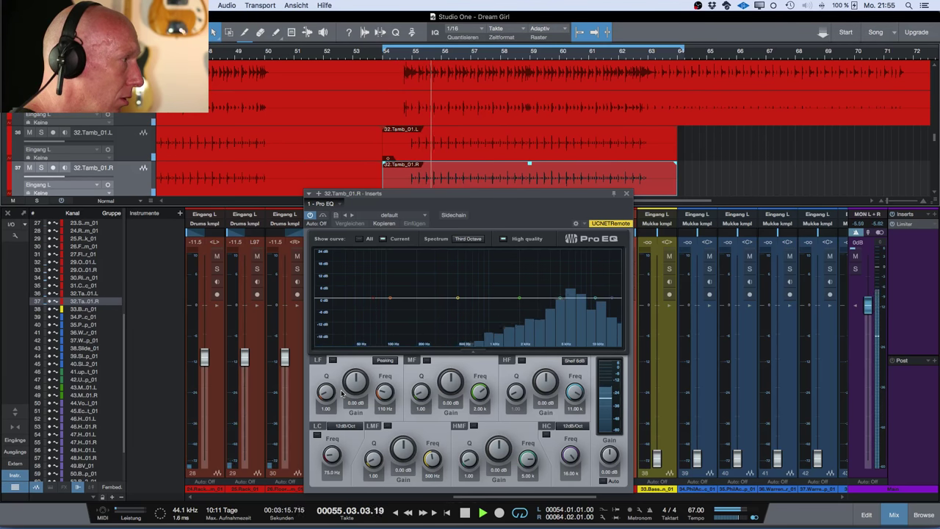
Enable the low cut in the 32.Tamb_01.R Pro EQ at 150 Hz and close the plug-in window
{"action": "left_click", "coordinate": [317, 434]}
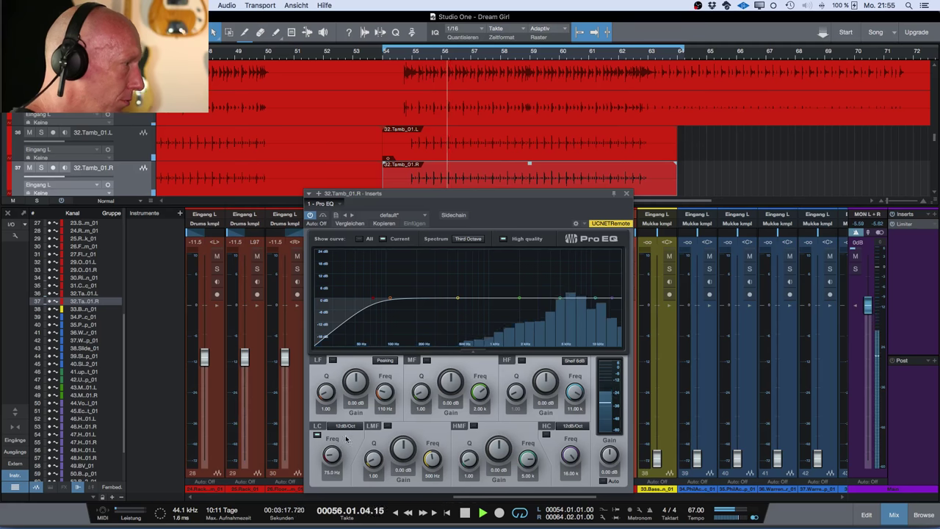
{"action": "left_click", "coordinate": [332, 472]}
{"action": "type", "text": "150"}
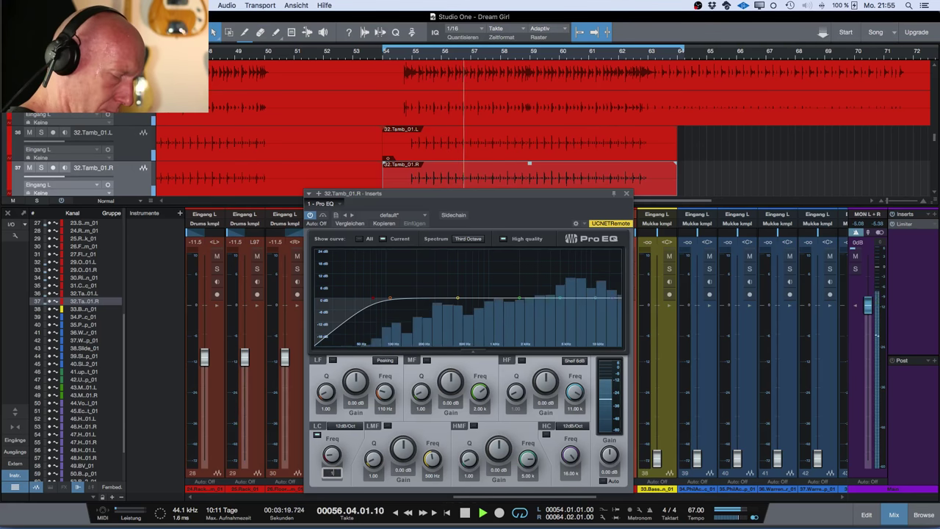
{"action": "key", "text": "Return"}
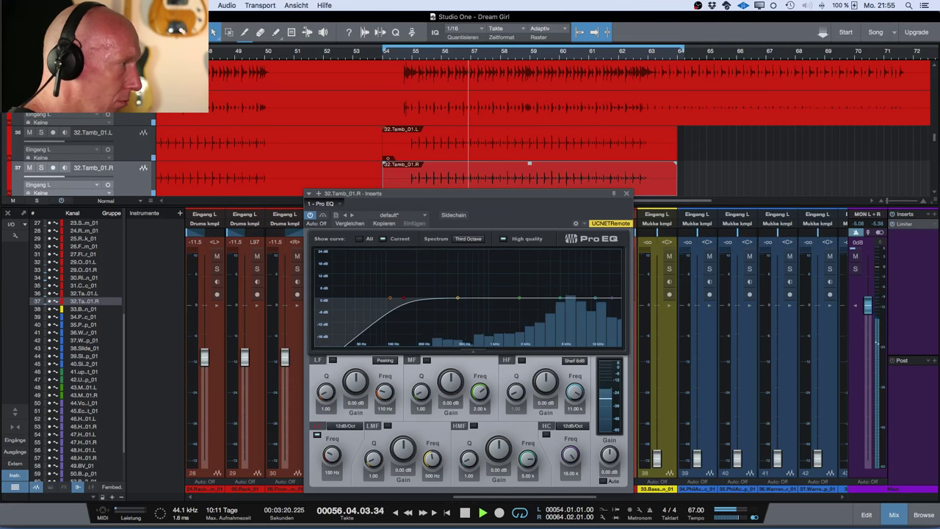
{"action": "left_click", "coordinate": [625, 193]}
Expand the inserts of the 32.Tamb_01.R channel and check the low cut in its Pro EQ
{"action": "left_click", "coordinate": [629, 305]}
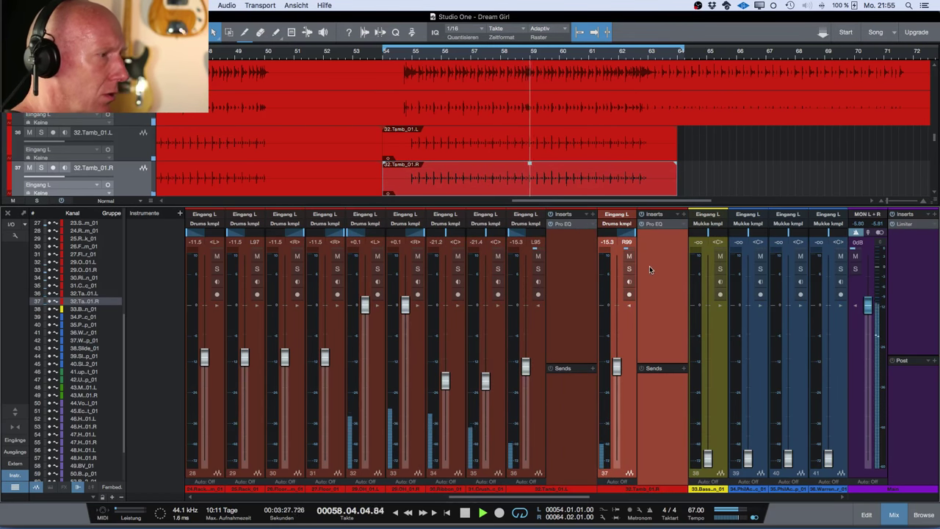
{"action": "left_click", "coordinate": [653, 223]}
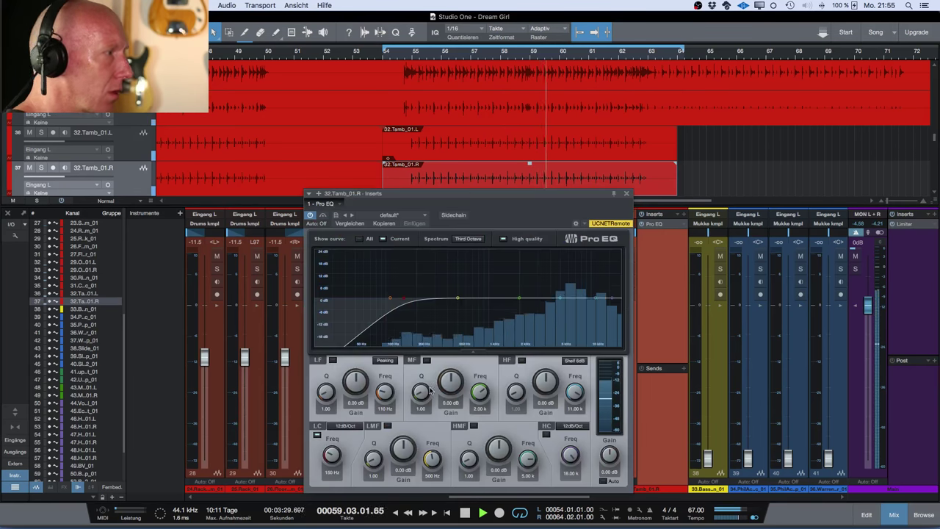
{"action": "left_click", "coordinate": [627, 194]}
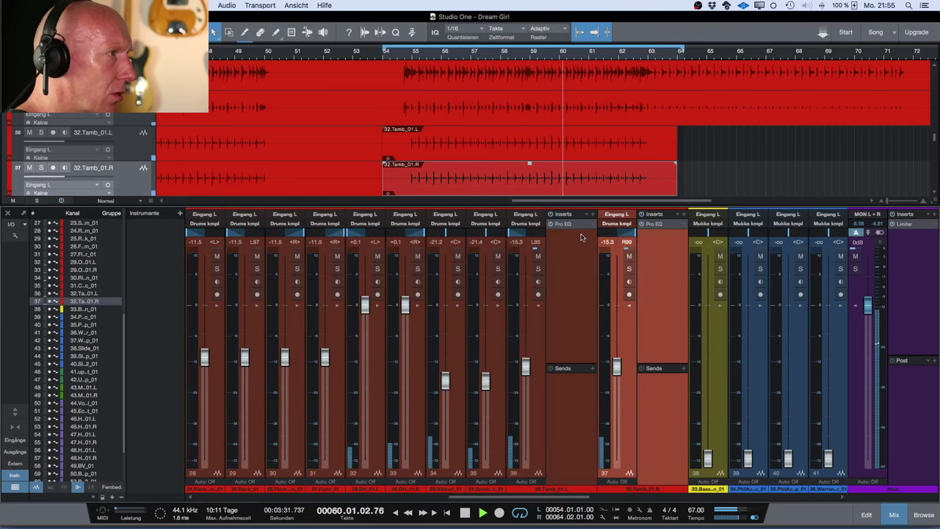
Enable the low cut in the 32.Tamb_01.L Pro EQ, set it to 150 Hz and close the plug-in window
{"action": "double_click", "coordinate": [576, 225]}
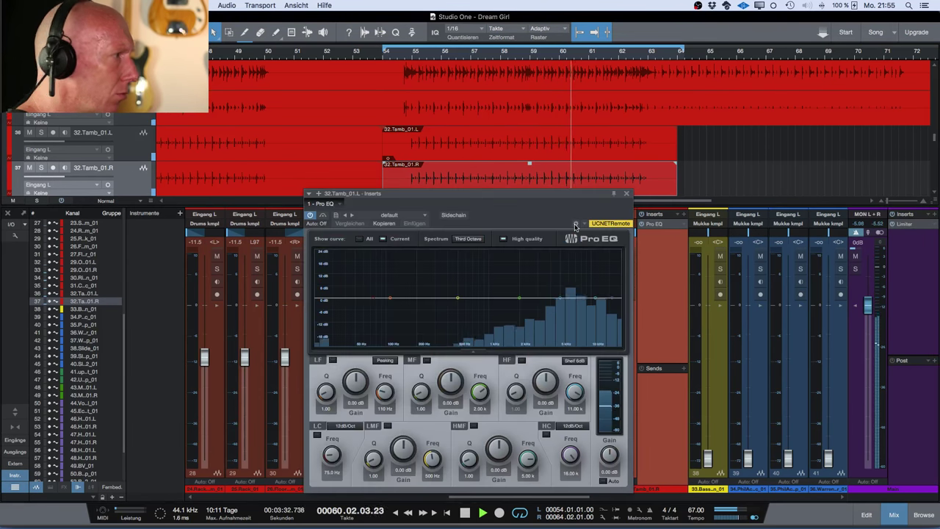
{"action": "left_click", "coordinate": [317, 435]}
{"action": "left_click", "coordinate": [330, 473]}
{"action": "type", "text": "150"}
{"action": "key", "text": "Return"}
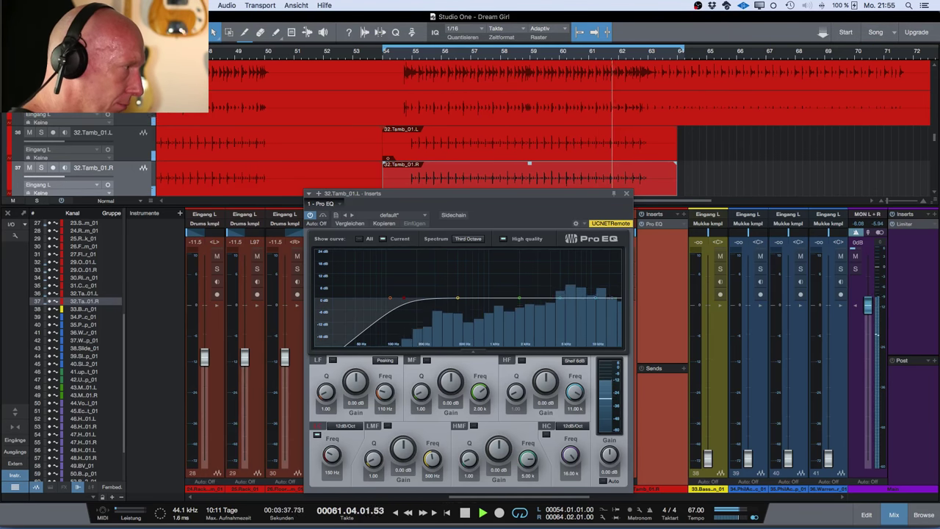
{"action": "left_click", "coordinate": [626, 194]}
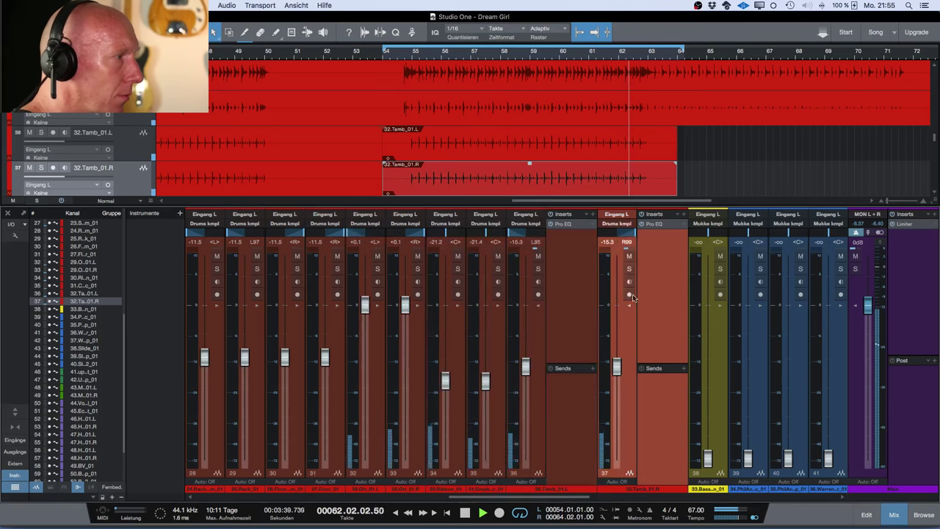
Stop playback and review the snare, tom, overhead and tambourine channels in the mixer
{"action": "key", "text": "space"}
{"action": "scroll", "coordinate": [535, 316], "scroll_direction": "left", "scroll_amount": 5}
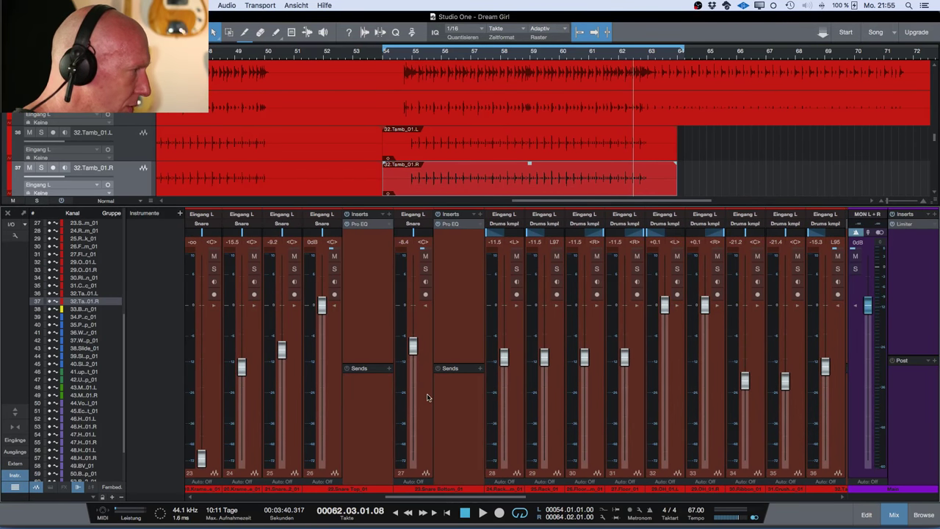
{"action": "scroll", "coordinate": [427, 397], "scroll_direction": "left", "scroll_amount": 4}
{"action": "scroll", "coordinate": [427, 397], "scroll_direction": "left", "scroll_amount": 3}
{"action": "scroll", "coordinate": [426, 398], "scroll_direction": "right", "scroll_amount": 3}
{"action": "scroll", "coordinate": [427, 397], "scroll_direction": "right", "scroll_amount": 4}
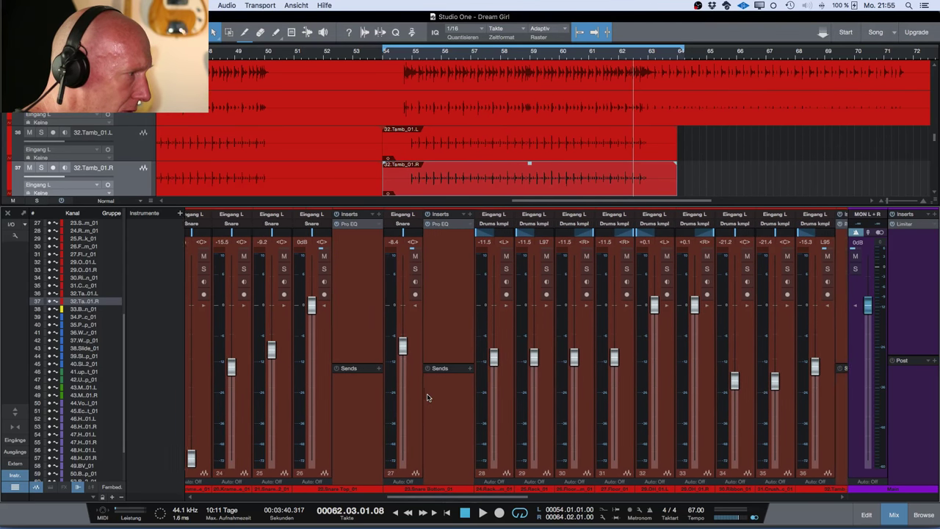
{"action": "scroll", "coordinate": [427, 397], "scroll_direction": "right", "scroll_amount": 3}
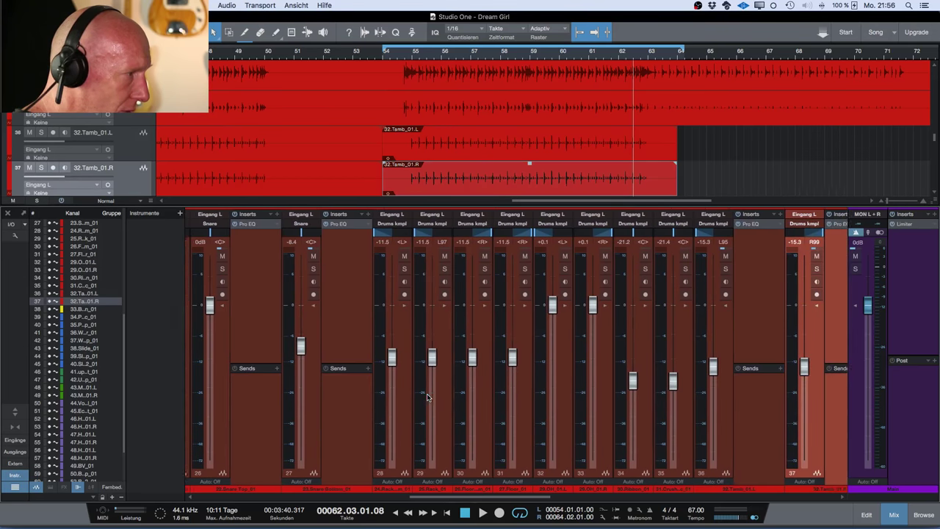
{"action": "scroll", "coordinate": [427, 397], "scroll_direction": "right", "scroll_amount": 1}
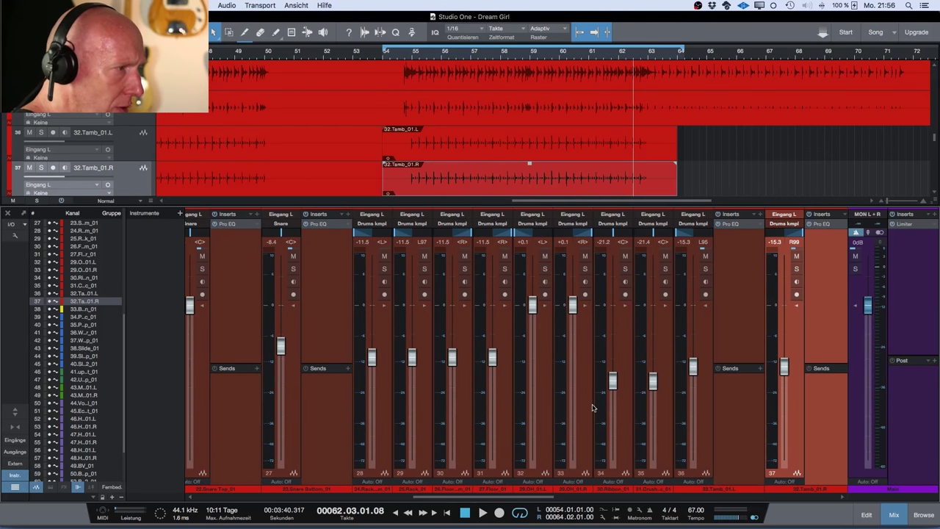
Hide the mixer and examine all drum tracks in the arrangement, from the kicks down to the tambourines
{"action": "key", "text": "F3"}
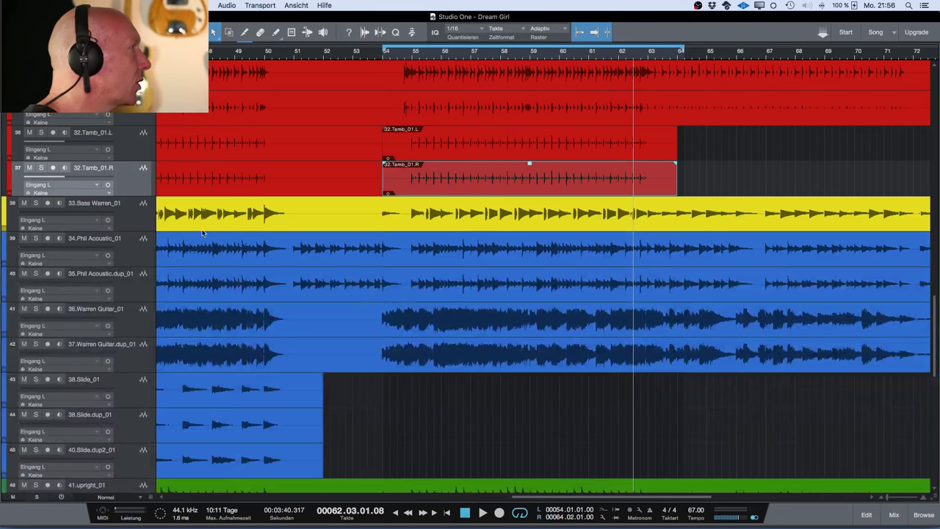
{"action": "scroll", "coordinate": [202, 233], "scroll_direction": "up", "scroll_amount": 4}
{"action": "scroll", "coordinate": [196, 240], "scroll_direction": "up", "scroll_amount": 1}
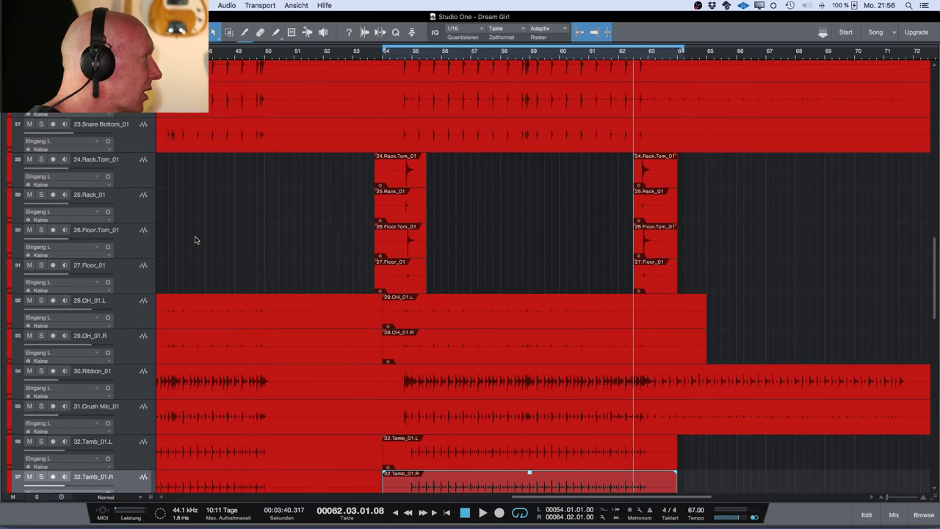
{"action": "scroll", "coordinate": [195, 240], "scroll_direction": "up", "scroll_amount": 5}
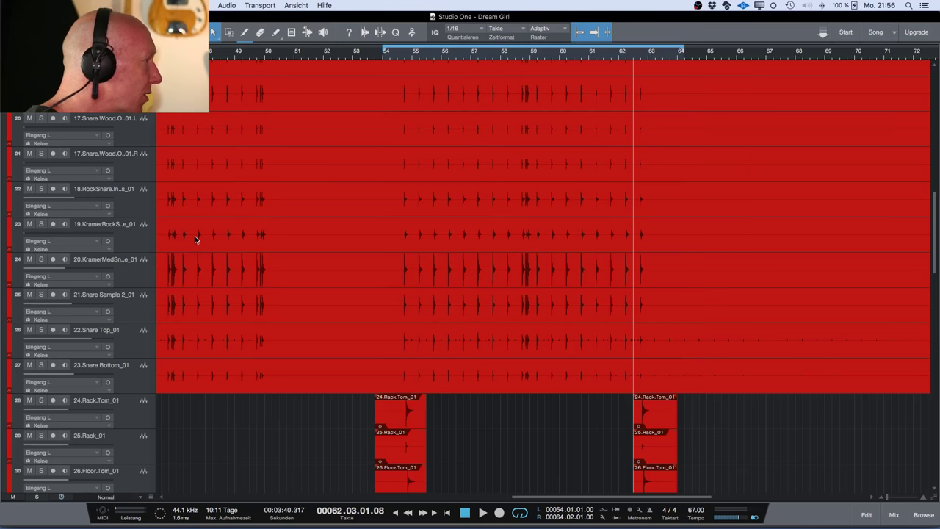
{"action": "scroll", "coordinate": [195, 236], "scroll_direction": "up", "scroll_amount": 12}
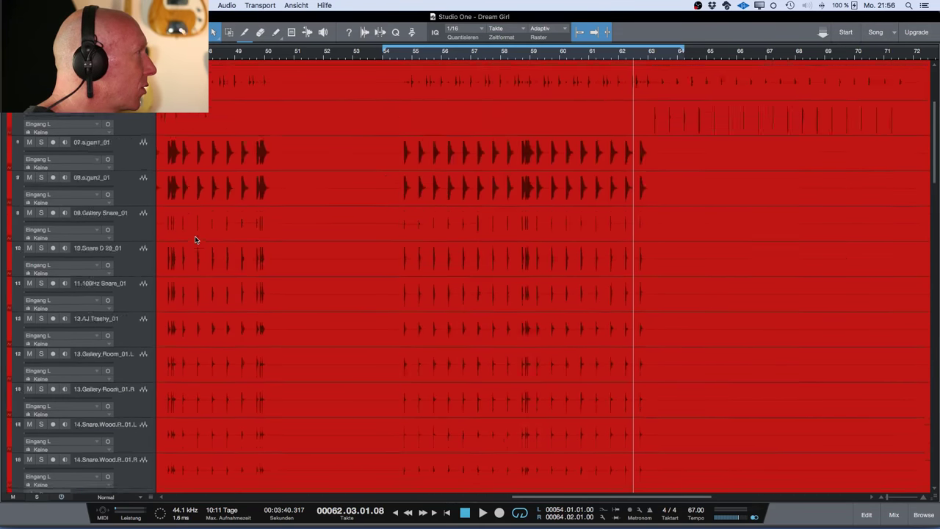
{"action": "scroll", "coordinate": [194, 238], "scroll_direction": "up", "scroll_amount": 2}
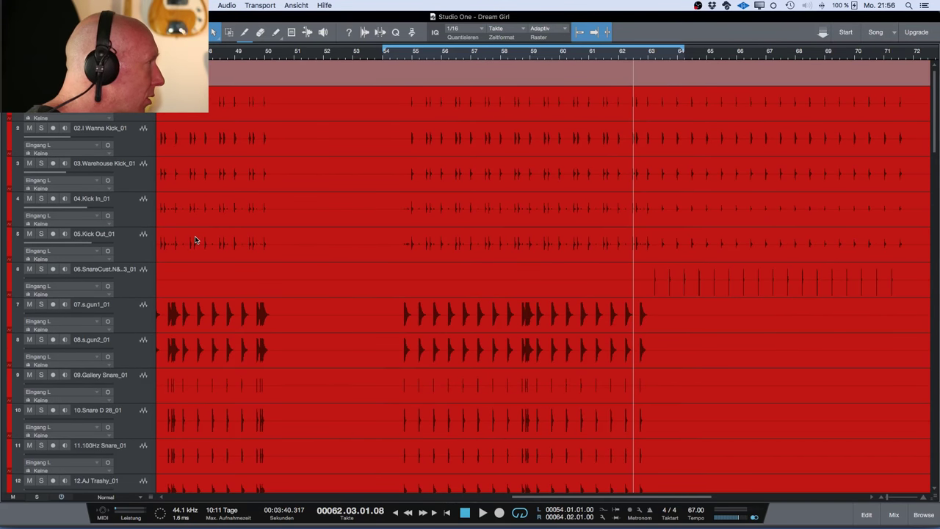
{"action": "scroll", "coordinate": [195, 239], "scroll_direction": "up", "scroll_amount": 1}
{"action": "scroll", "coordinate": [195, 240], "scroll_direction": "down", "scroll_amount": 2}
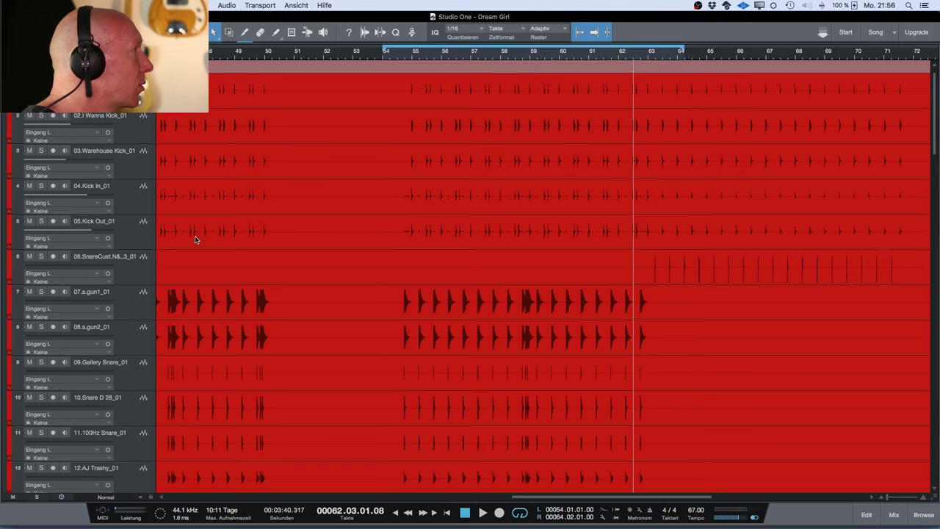
{"action": "scroll", "coordinate": [194, 239], "scroll_direction": "down", "scroll_amount": 15}
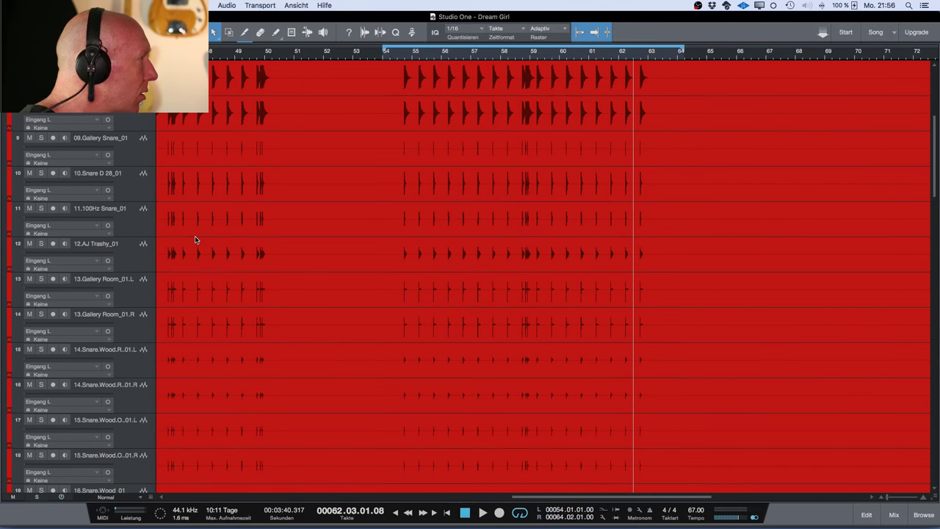
{"action": "scroll", "coordinate": [194, 238], "scroll_direction": "down", "scroll_amount": 10}
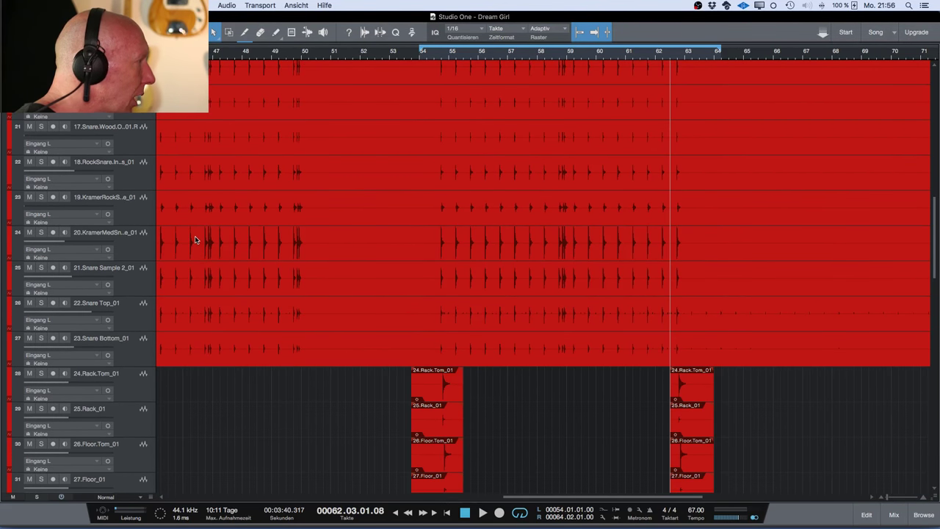
{"action": "scroll", "coordinate": [195, 236], "scroll_direction": "down", "scroll_amount": 2}
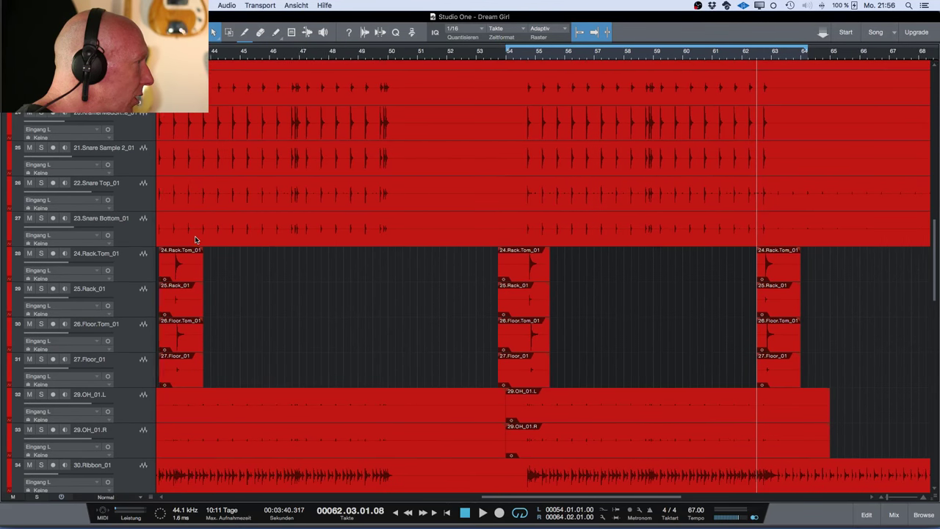
{"action": "scroll", "coordinate": [195, 238], "scroll_direction": "down", "scroll_amount": 3}
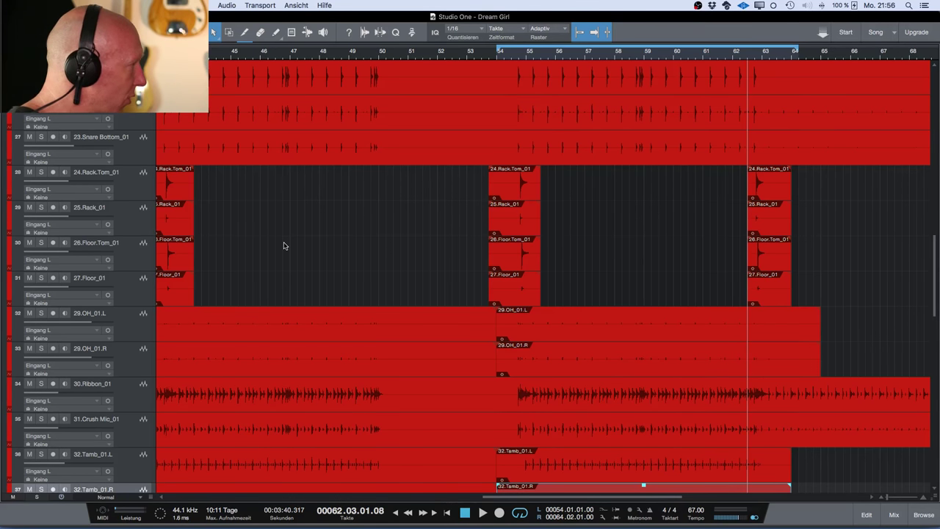
Show the mixer again, insert a Compressor on the Drums kmpl bus and move its window clear of the insert slots
{"action": "key", "text": "F3"}
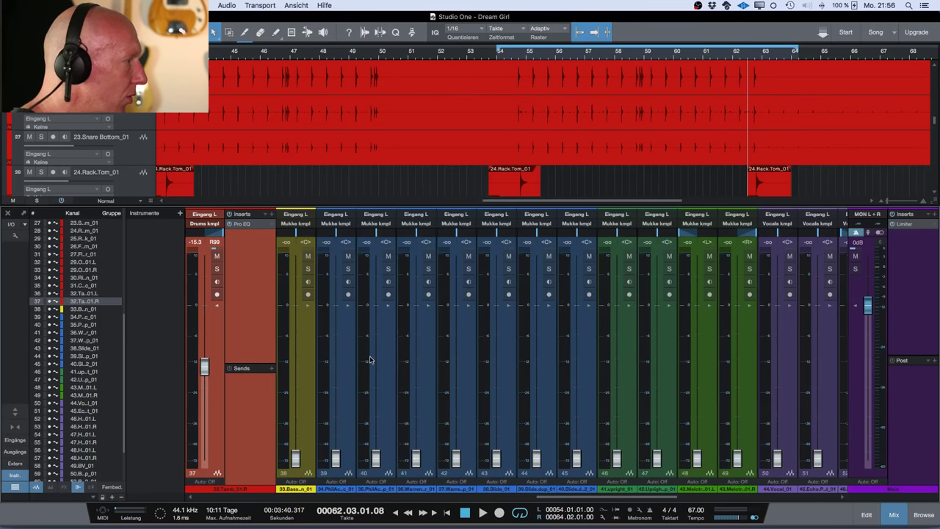
{"action": "scroll", "coordinate": [370, 360], "scroll_direction": "right", "scroll_amount": 10}
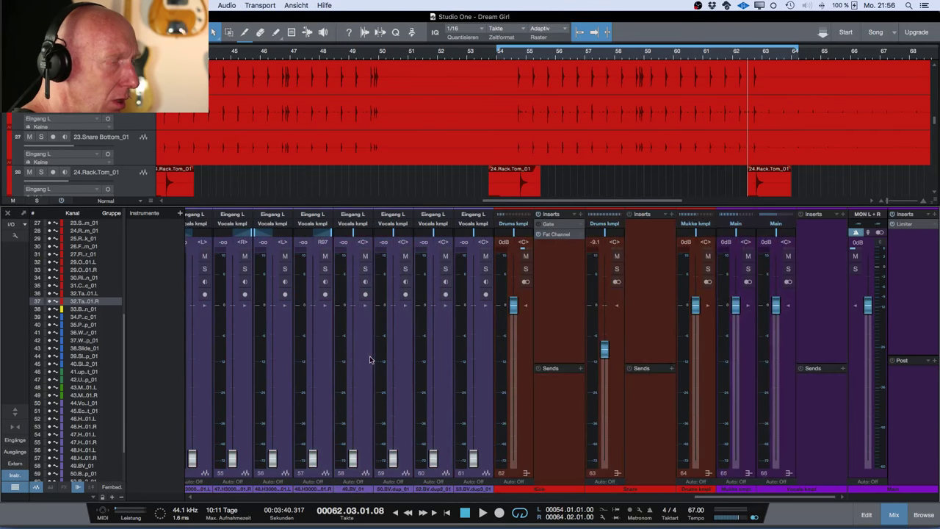
{"action": "left_click", "coordinate": [709, 307]}
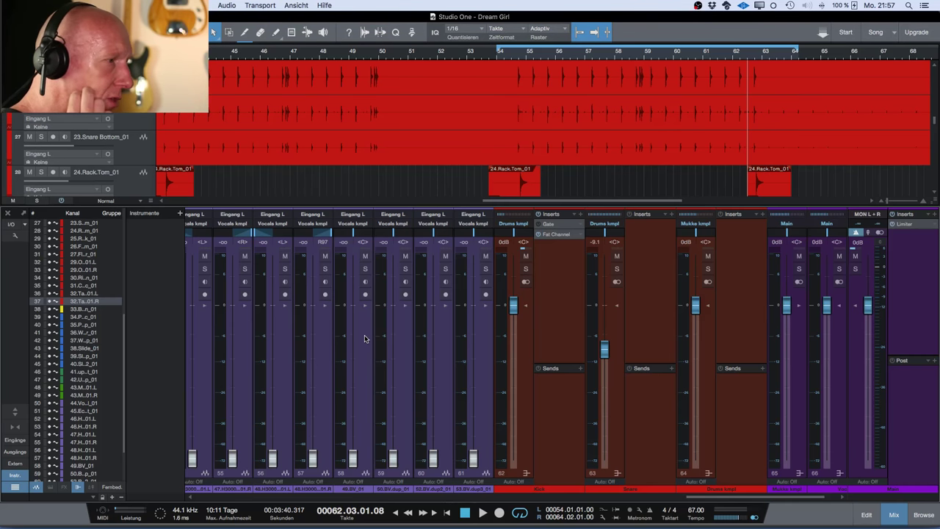
{"action": "left_click", "coordinate": [762, 215]}
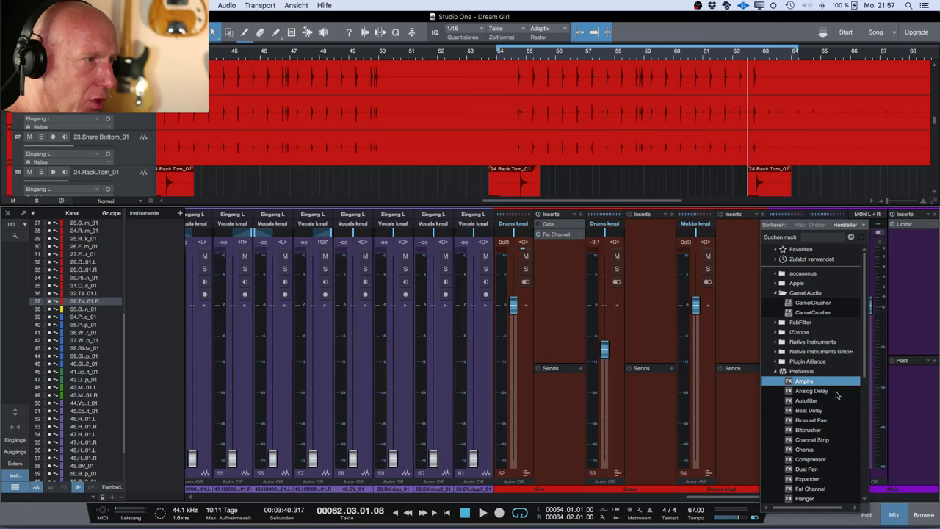
{"action": "left_click", "coordinate": [821, 459]}
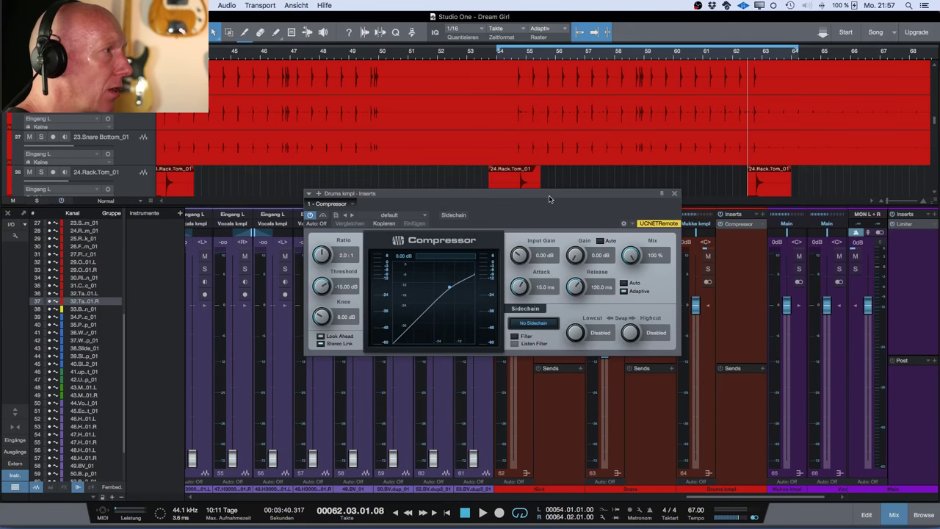
{"action": "left_click_drag", "start_coordinate": [549, 196], "coordinate": [601, 263]}
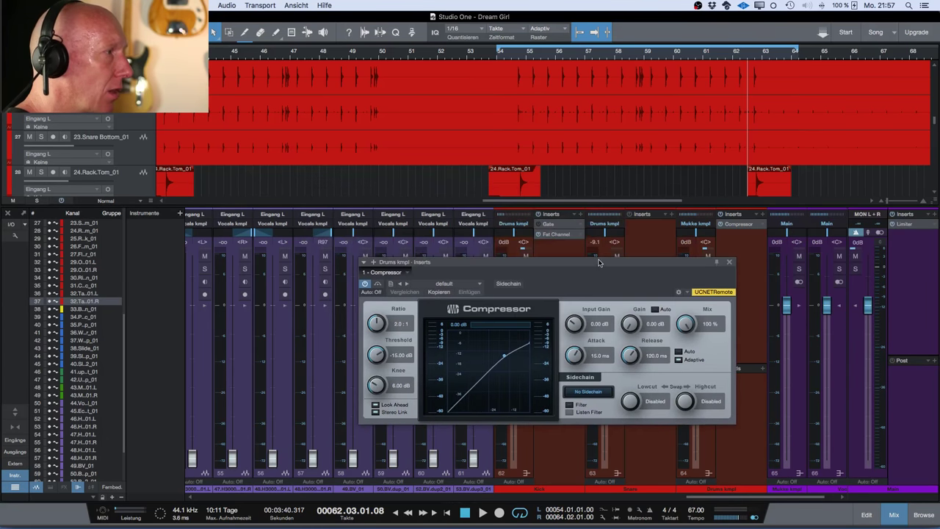
Load the Drum Bus - Generic preset into the Drums kmpl compressor
{"action": "left_click", "coordinate": [479, 285]}
{"action": "left_click", "coordinate": [470, 303]}
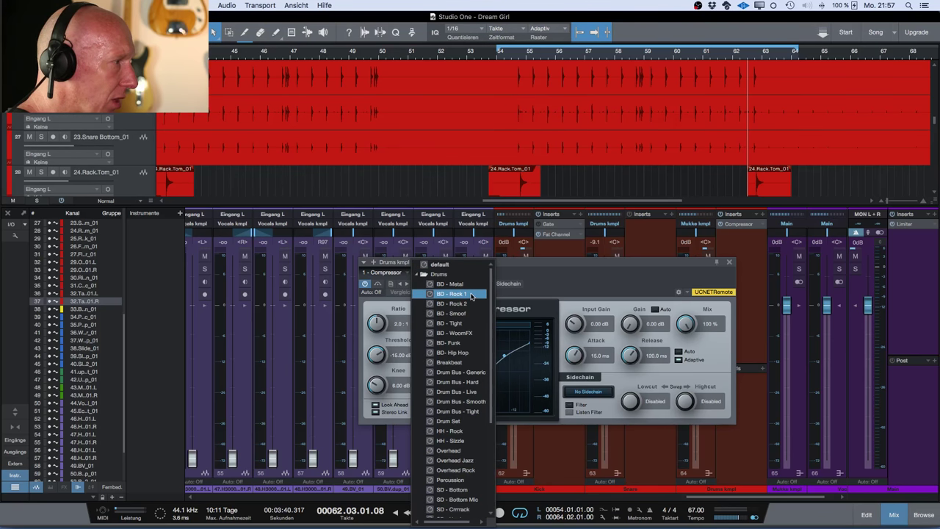
{"action": "left_click", "coordinate": [471, 375]}
{"action": "left_click", "coordinate": [558, 279]}
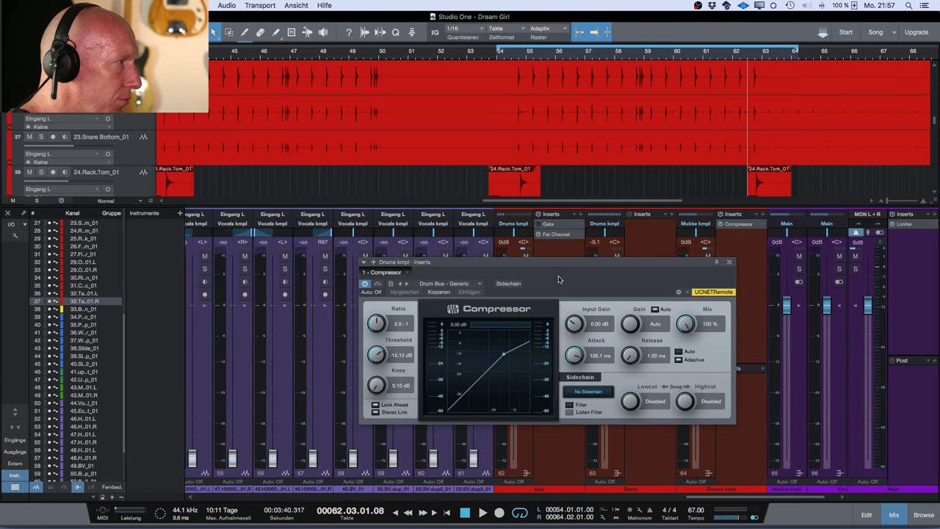
Play the drums and compare the bus sound with the compressor bypassed and active, and close the plug-in window
{"action": "key", "text": "space"}
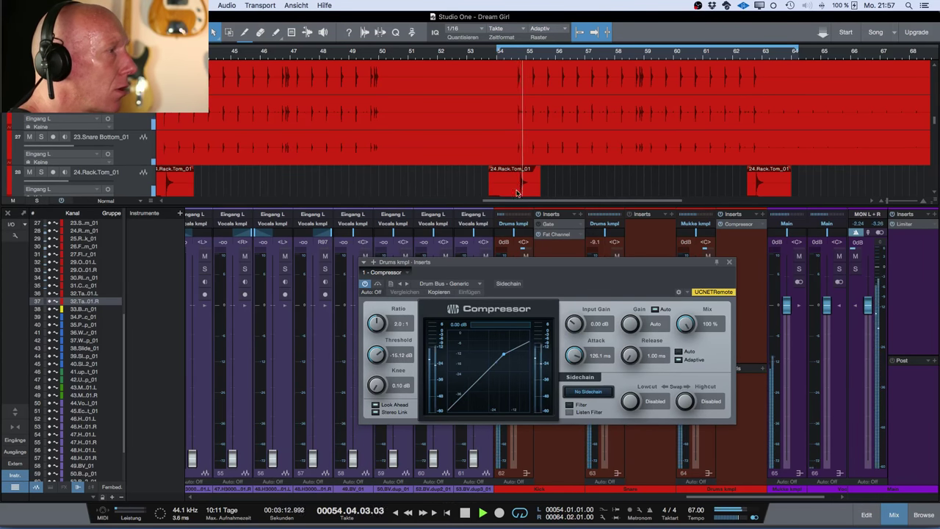
{"action": "left_click", "coordinate": [365, 284]}
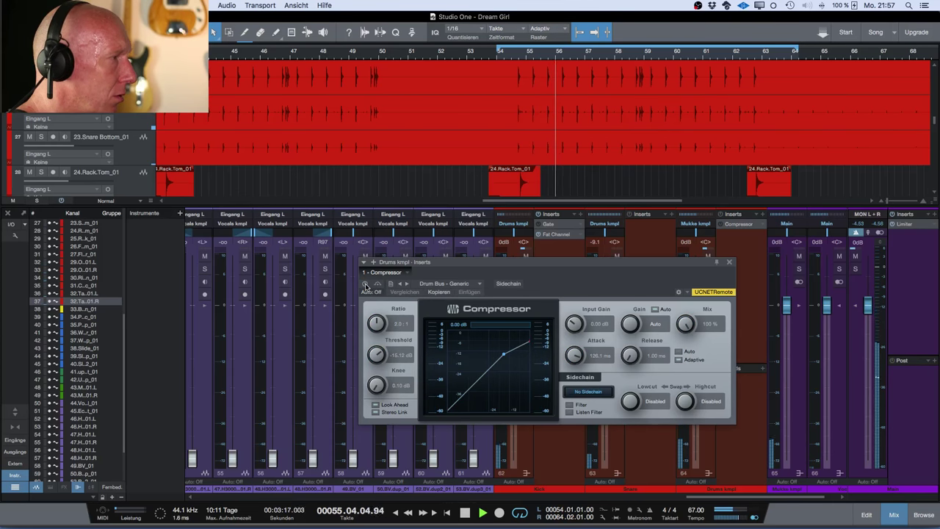
{"action": "left_click", "coordinate": [366, 284]}
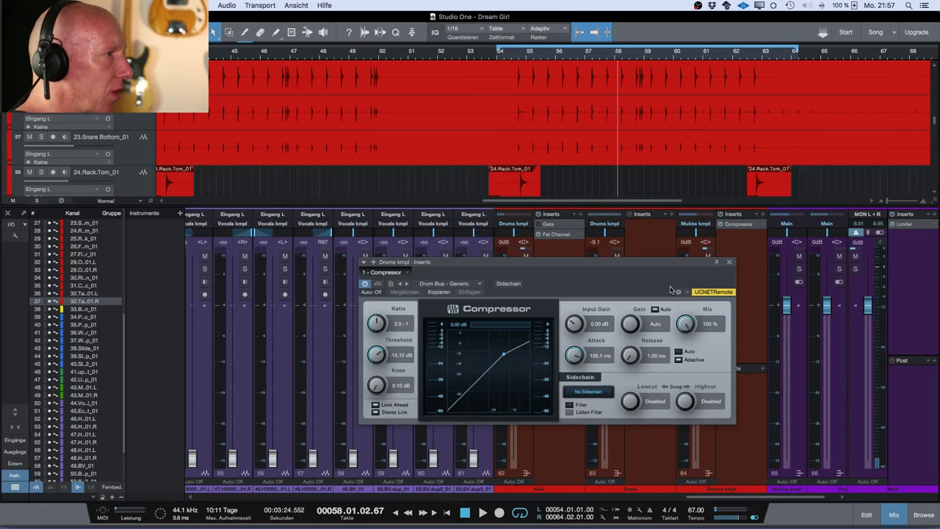
{"action": "left_click", "coordinate": [729, 262]}
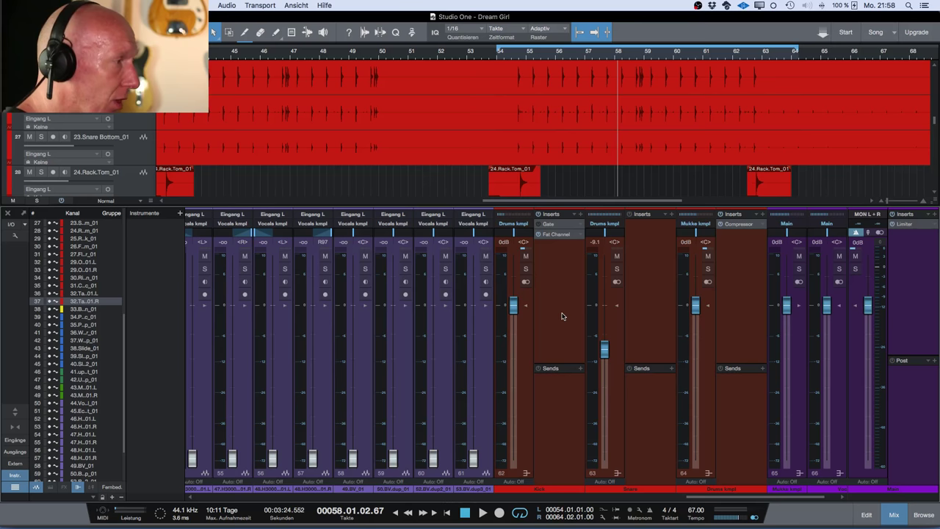
Collapse the expanded insert and send sections of the Kick, Snare and Drums kmpl bus channels
{"action": "left_click", "coordinate": [526, 307]}
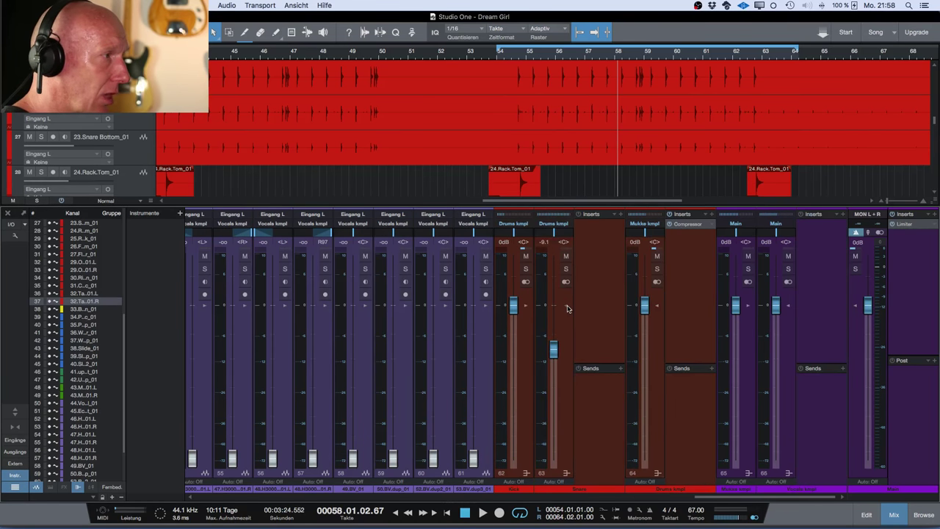
{"action": "left_click", "coordinate": [566, 307]}
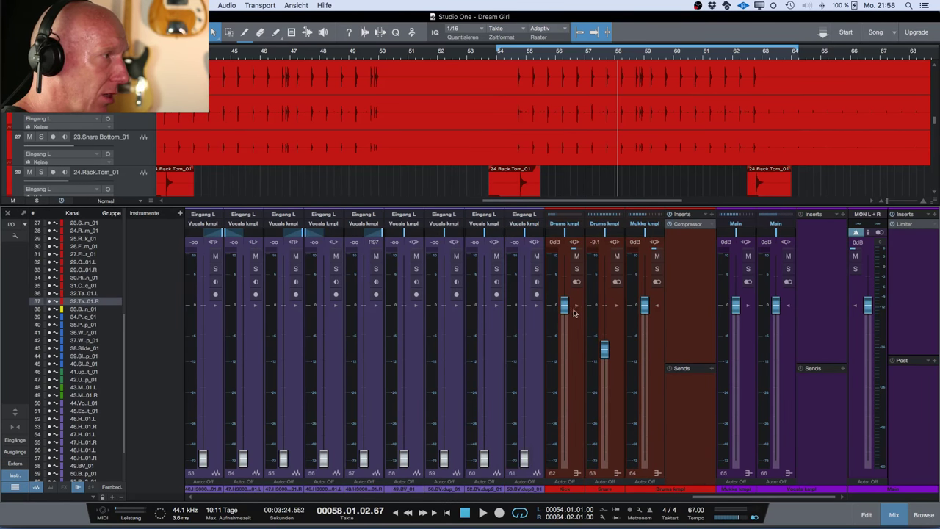
{"action": "left_click", "coordinate": [657, 307]}
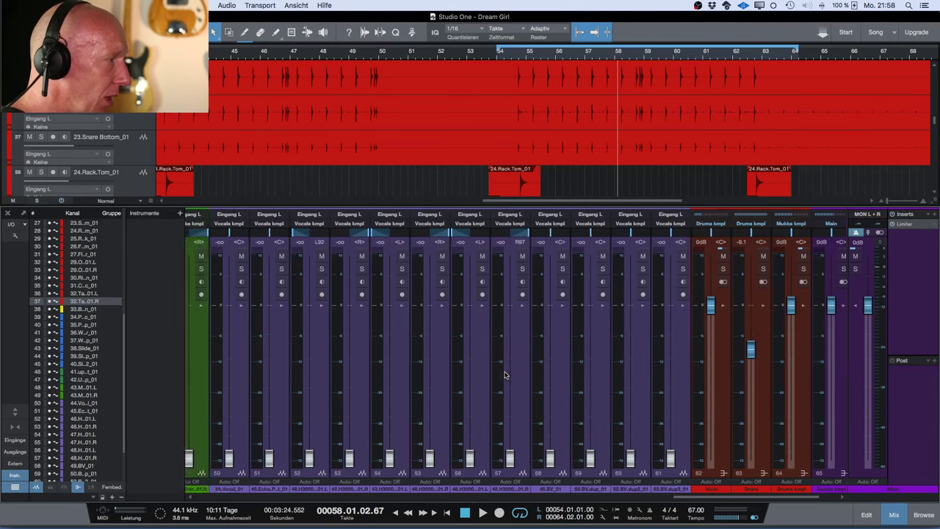
Select the 33.Bass Warren_01 channel, start playback and raise its fader to about -6.7 dB
{"action": "scroll", "coordinate": [505, 375], "scroll_direction": "left", "scroll_amount": 5}
{"action": "scroll", "coordinate": [505, 375], "scroll_direction": "left", "scroll_amount": 10}
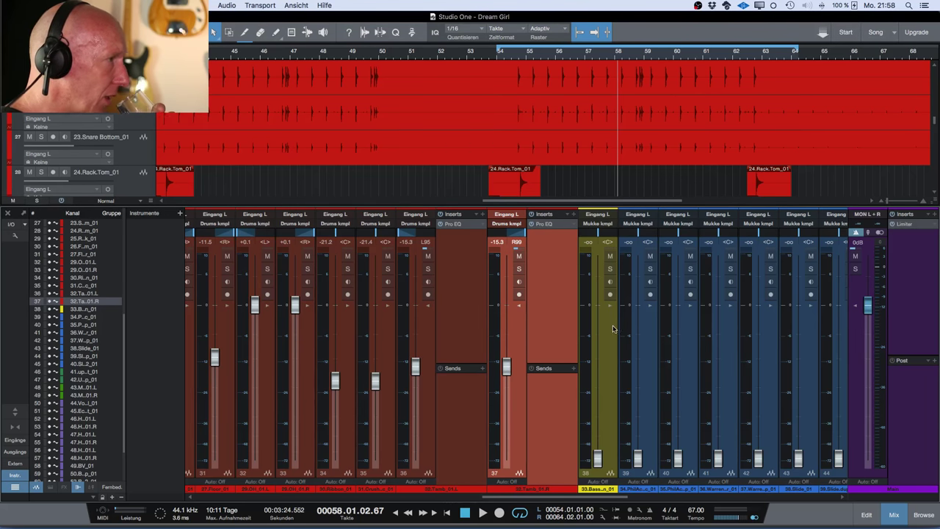
{"action": "left_click", "coordinate": [613, 436]}
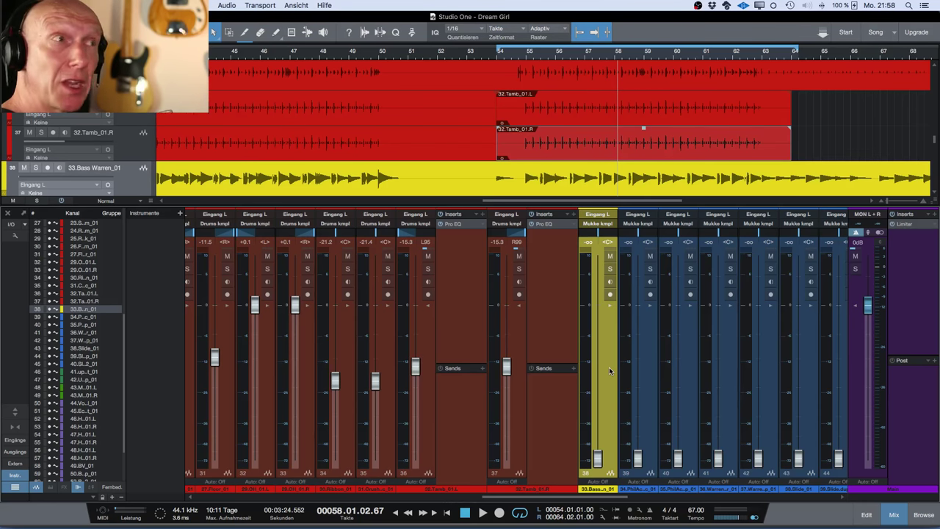
{"action": "scroll", "coordinate": [609, 368], "scroll_direction": "left", "scroll_amount": 1}
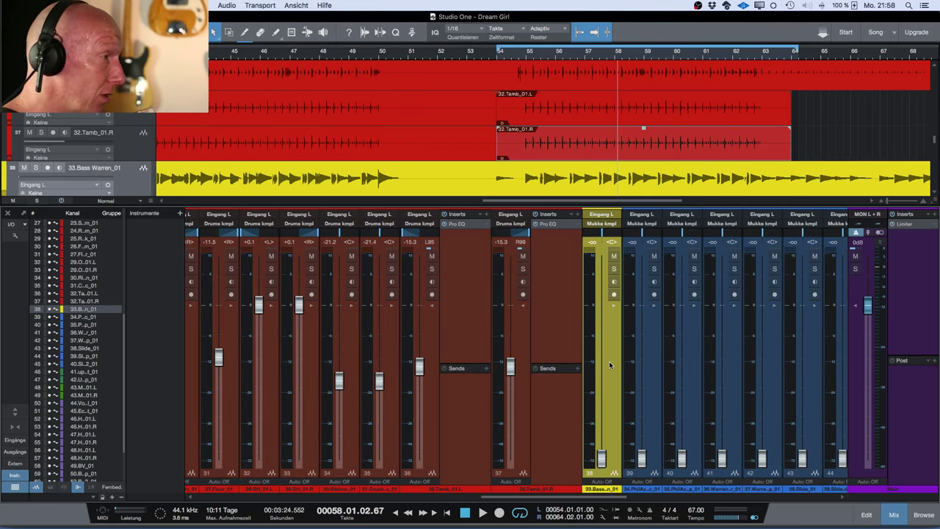
{"action": "key", "text": "space"}
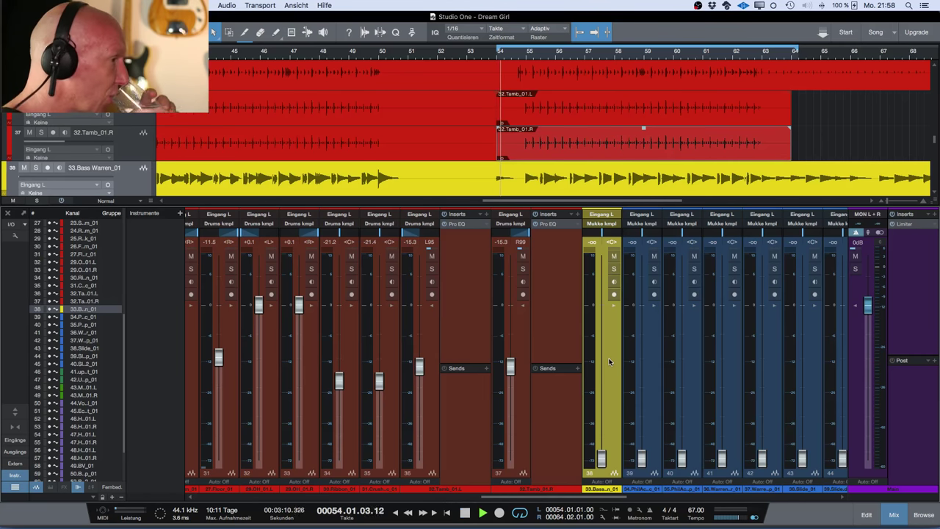
{"action": "left_click_drag", "start_coordinate": [601, 457], "coordinate": [607, 342]}
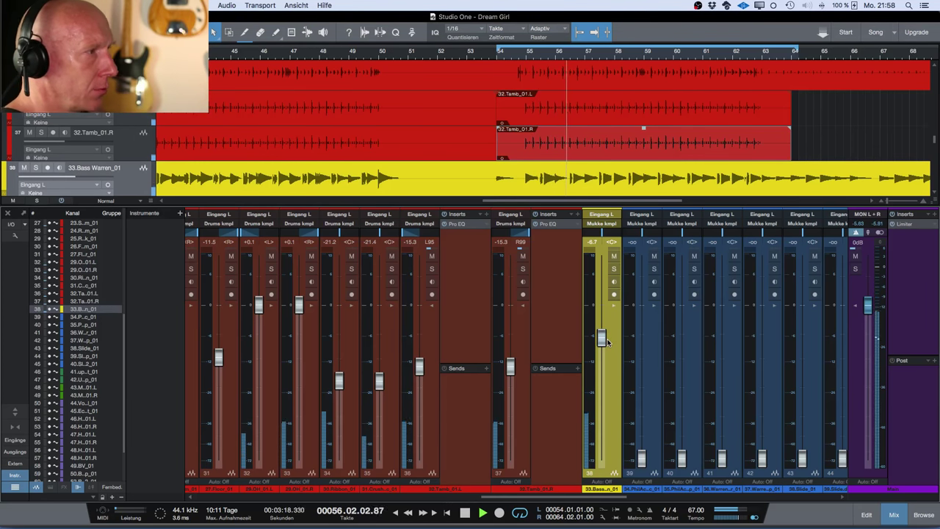
Expand the insert and send section of the bass channel and lower its fader to about -12.9 dB
{"action": "scroll", "coordinate": [608, 334], "scroll_direction": "right", "scroll_amount": 1}
{"action": "left_click", "coordinate": [610, 307]}
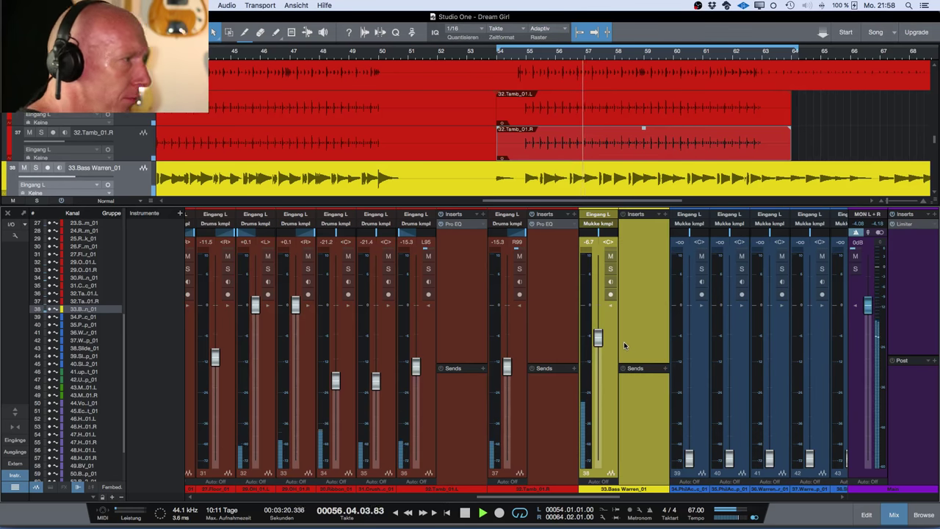
{"action": "scroll", "coordinate": [543, 365], "scroll_direction": "right", "scroll_amount": 1}
{"action": "scroll", "coordinate": [544, 364], "scroll_direction": "right", "scroll_amount": 5}
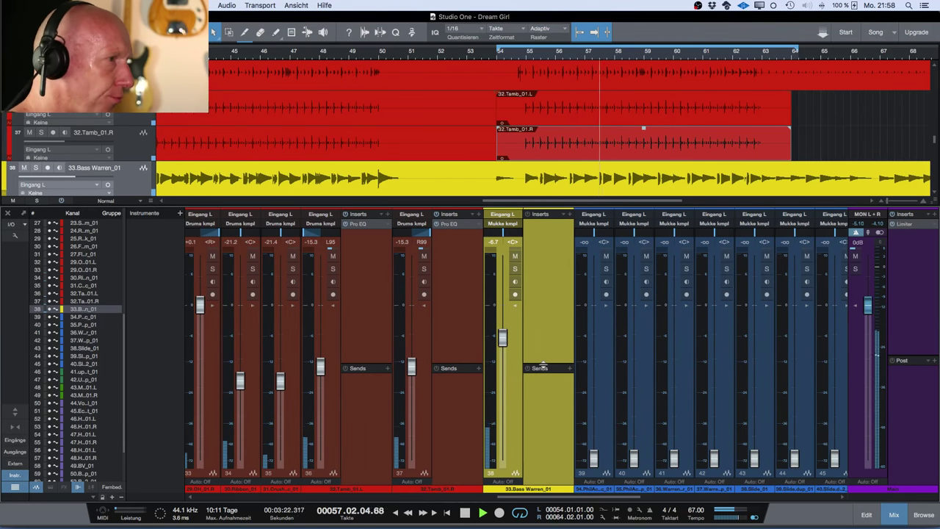
{"action": "left_click_drag", "start_coordinate": [502, 337], "coordinate": [502, 360]}
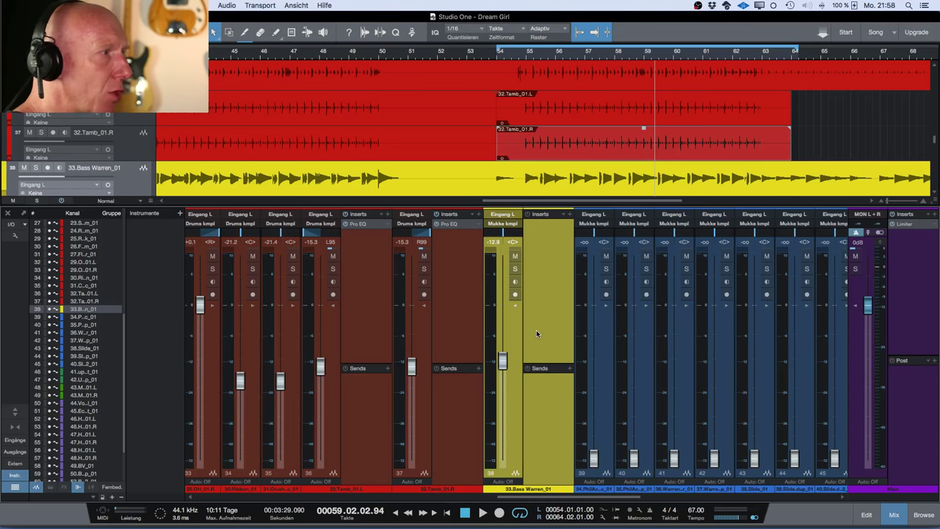
{"action": "left_click", "coordinate": [570, 214]}
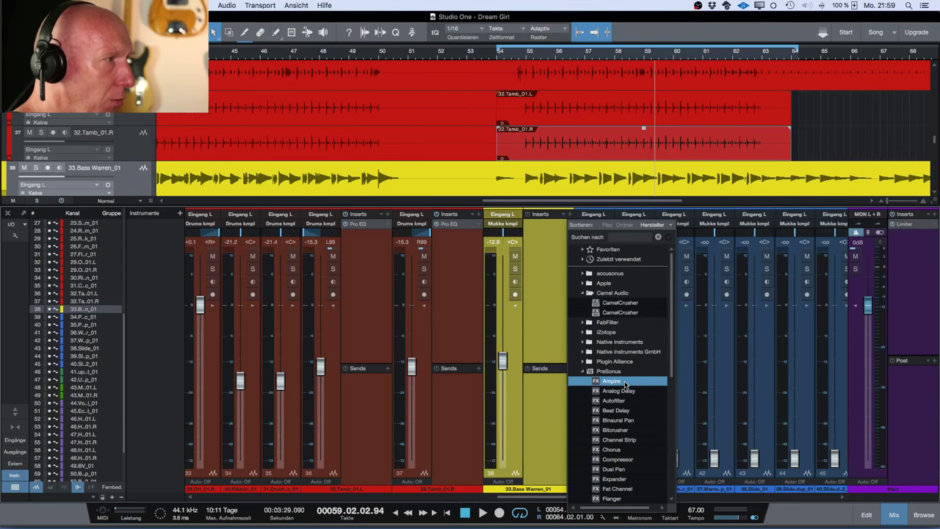
{"action": "left_click", "coordinate": [625, 383]}
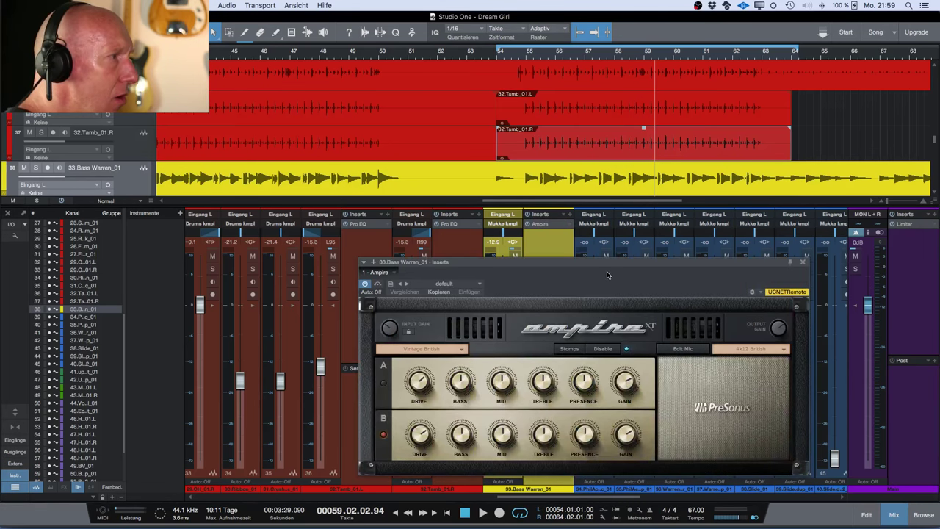
{"action": "left_click_drag", "start_coordinate": [648, 263], "coordinate": [560, 234]}
{"action": "left_click", "coordinate": [389, 255]}
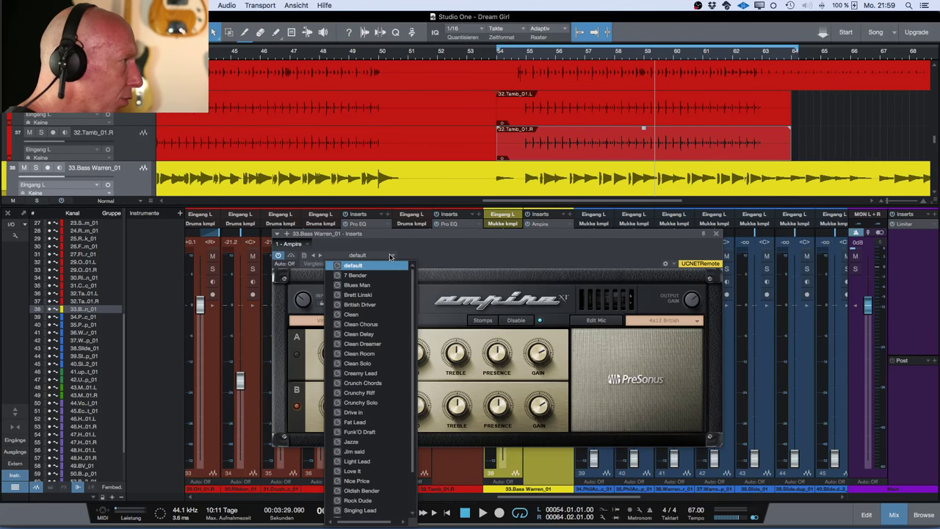
{"action": "scroll", "coordinate": [387, 308], "scroll_direction": "down", "scroll_amount": 3}
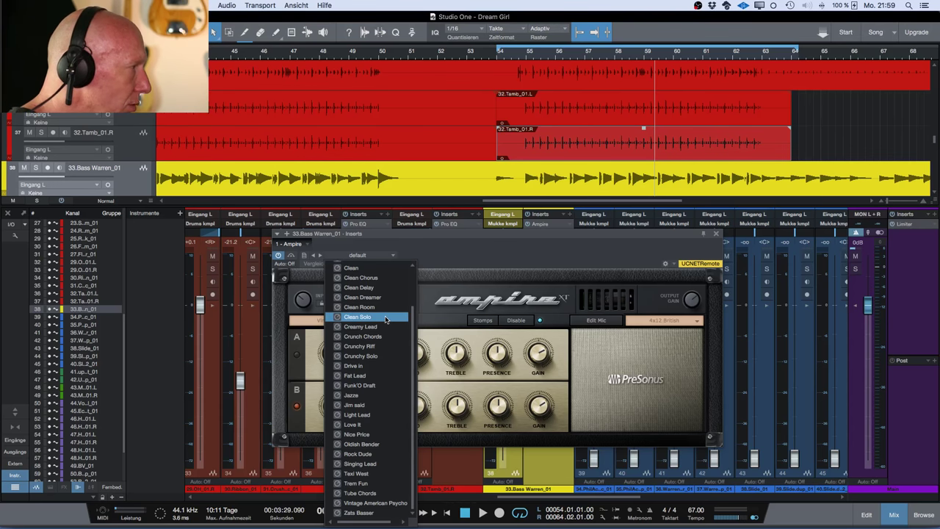
{"action": "scroll", "coordinate": [385, 320], "scroll_direction": "up", "scroll_amount": 3}
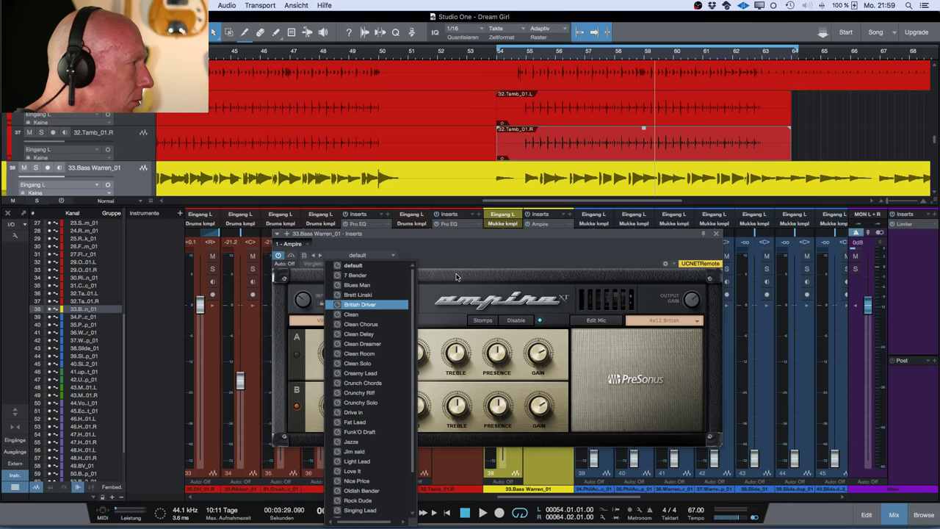
{"action": "scroll", "coordinate": [377, 338], "scroll_direction": "down", "scroll_amount": 3}
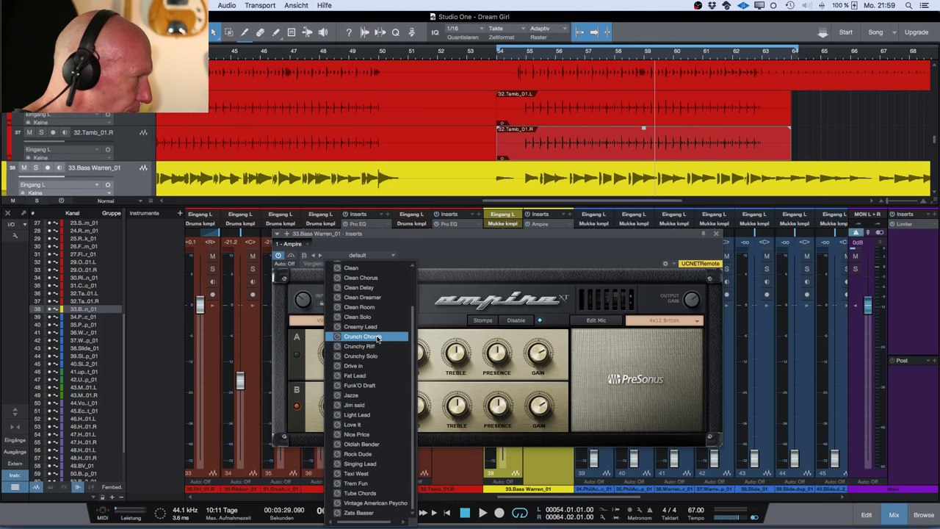
{"action": "left_click", "coordinate": [451, 278]}
{"action": "left_click", "coordinate": [717, 234]}
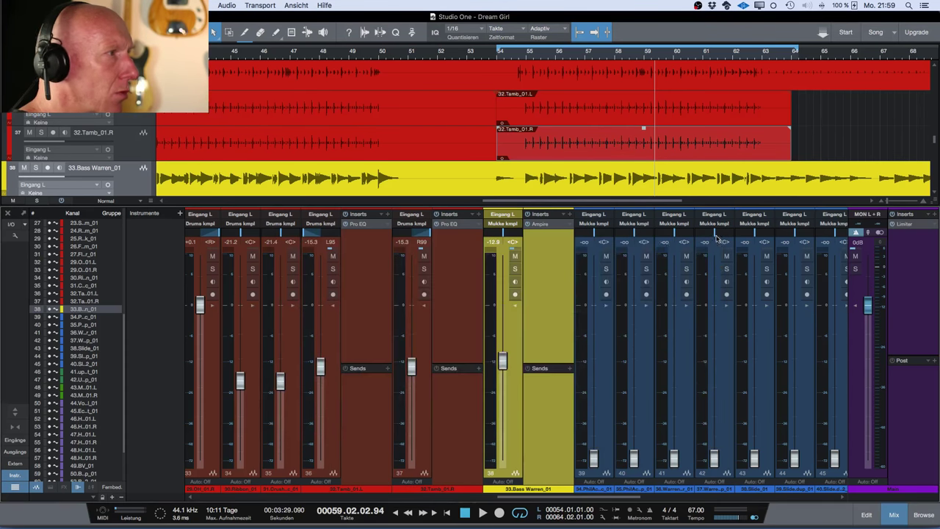
{"action": "right_click", "coordinate": [568, 224]}
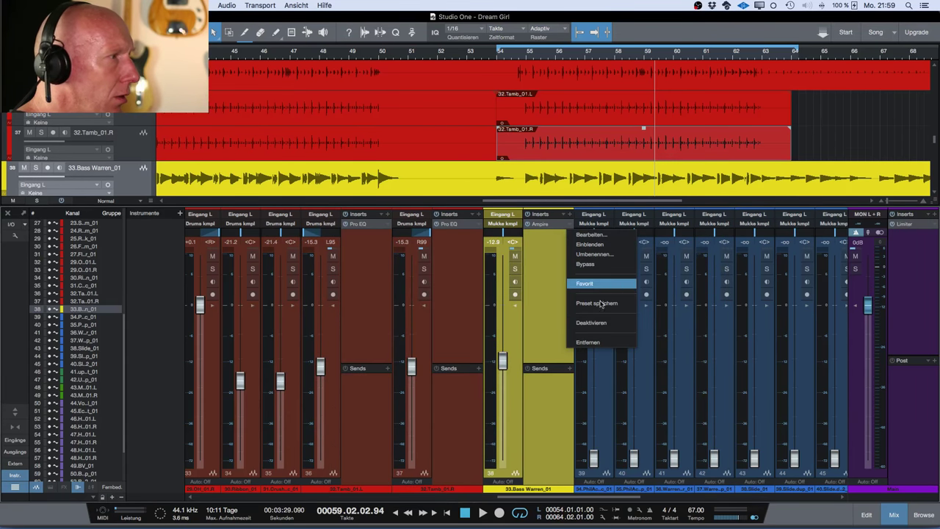
{"action": "left_click", "coordinate": [592, 343]}
Insert the PreSonus Ampire plug-in on the 33.Bass Warren_01 channel
{"action": "left_click", "coordinate": [569, 215]}
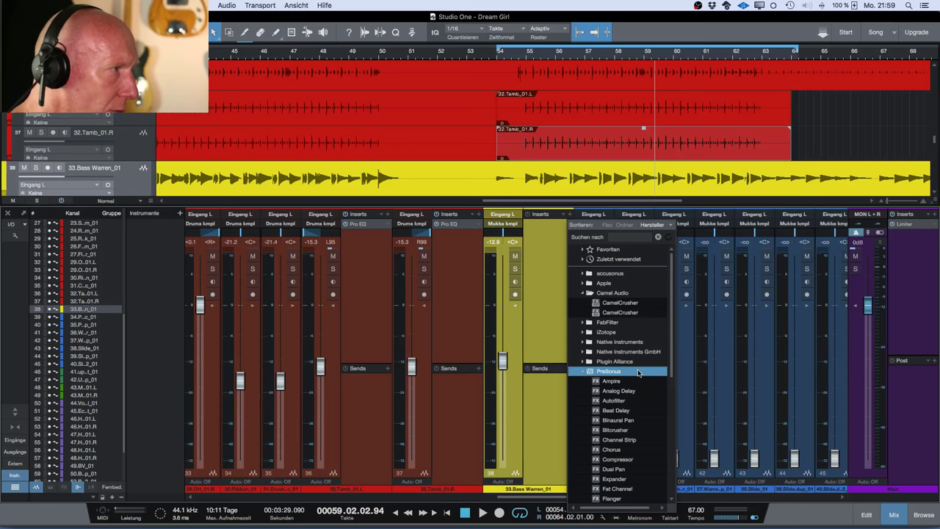
{"action": "scroll", "coordinate": [637, 375], "scroll_direction": "down", "scroll_amount": 5}
{"action": "scroll", "coordinate": [638, 373], "scroll_direction": "down", "scroll_amount": 1}
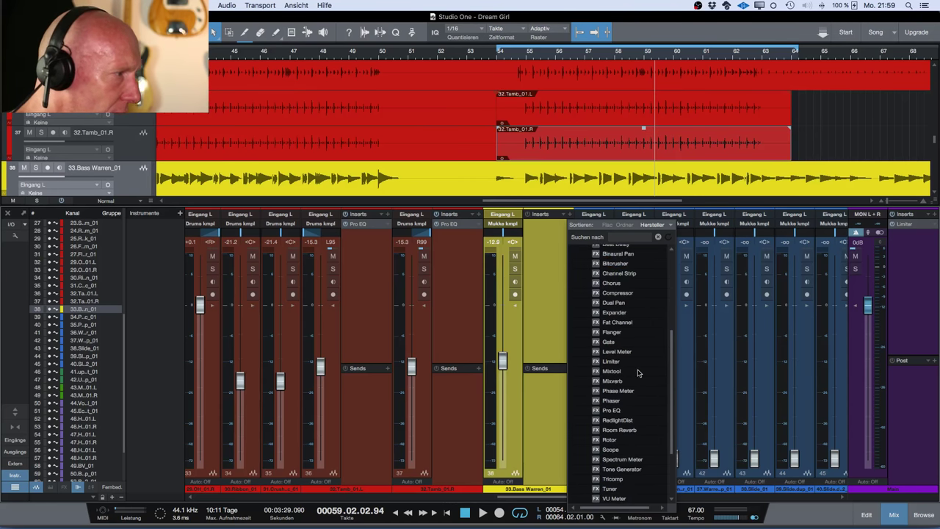
{"action": "scroll", "coordinate": [638, 373], "scroll_direction": "down", "scroll_amount": 8}
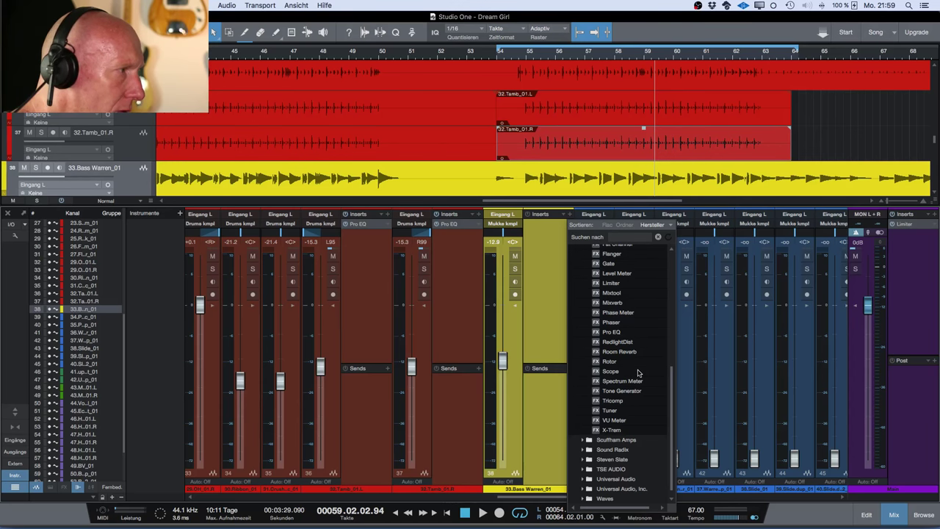
{"action": "scroll", "coordinate": [637, 373], "scroll_direction": "up", "scroll_amount": 15}
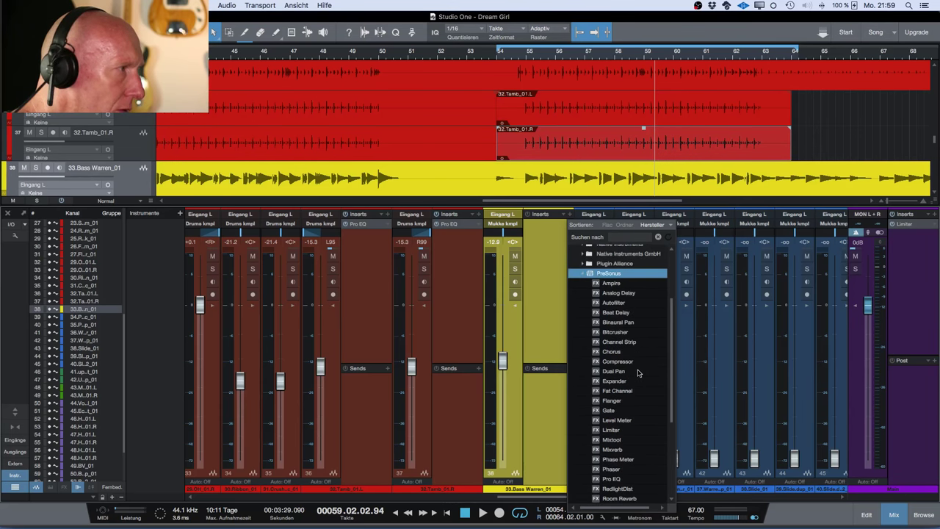
{"action": "scroll", "coordinate": [625, 287], "scroll_direction": "right", "scroll_amount": 1}
{"action": "left_click", "coordinate": [625, 288]}
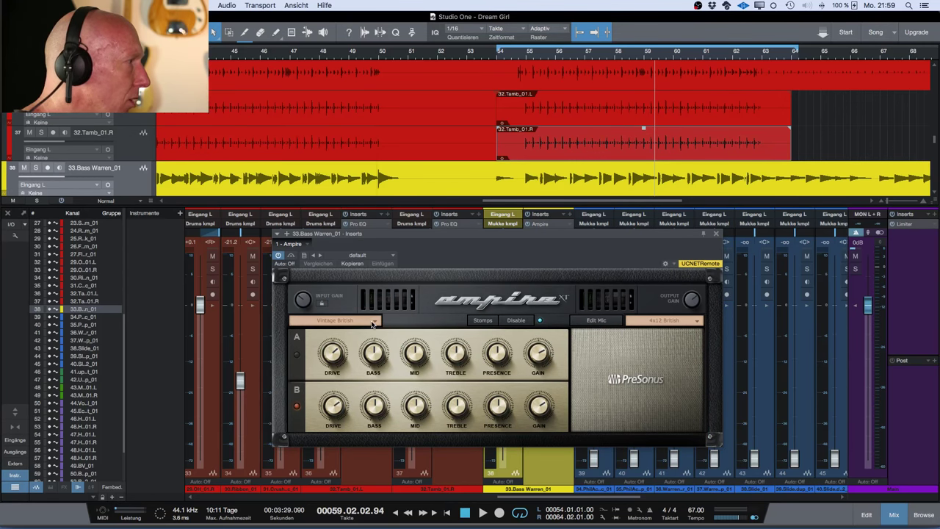
Set Ampire to the Bass Amp model with the 8x10 Bass cabinet, moving its window clear of the inserts
{"action": "left_click", "coordinate": [372, 322]}
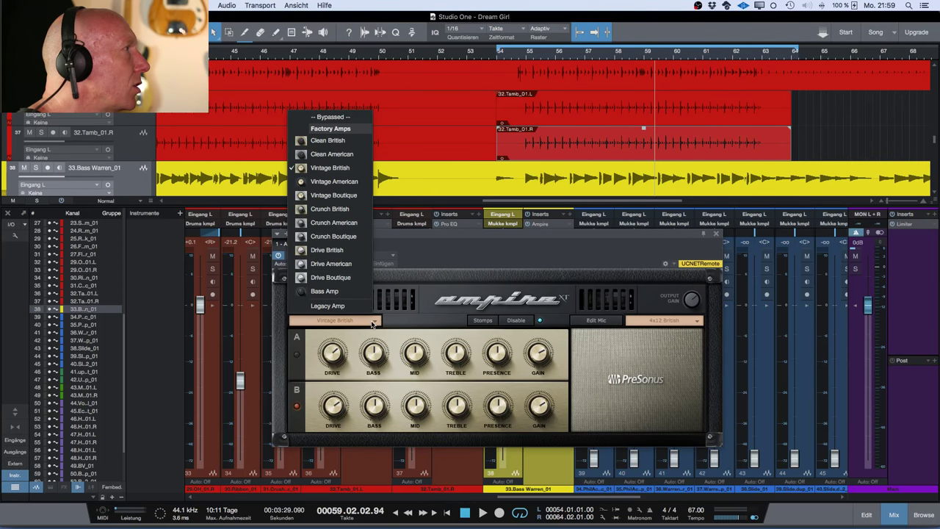
{"action": "left_click", "coordinate": [330, 291]}
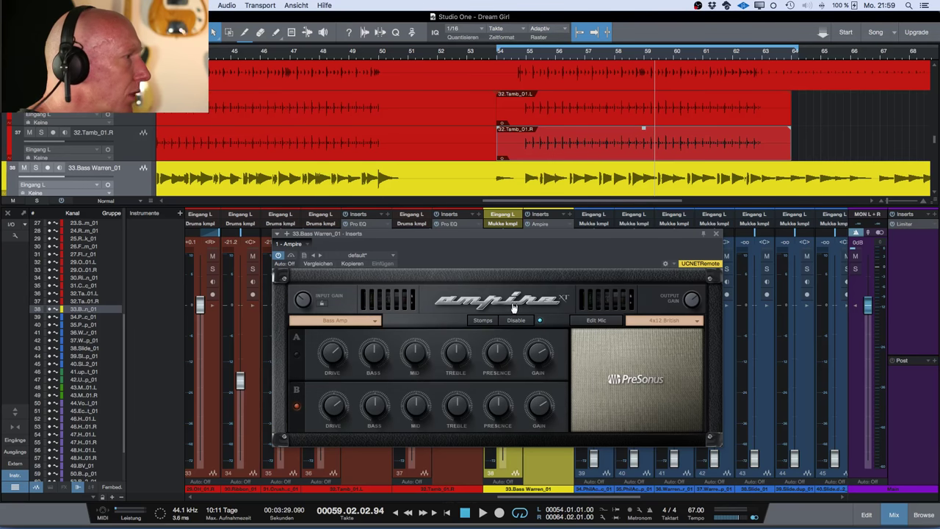
{"action": "left_click_drag", "start_coordinate": [472, 235], "coordinate": [542, 241]}
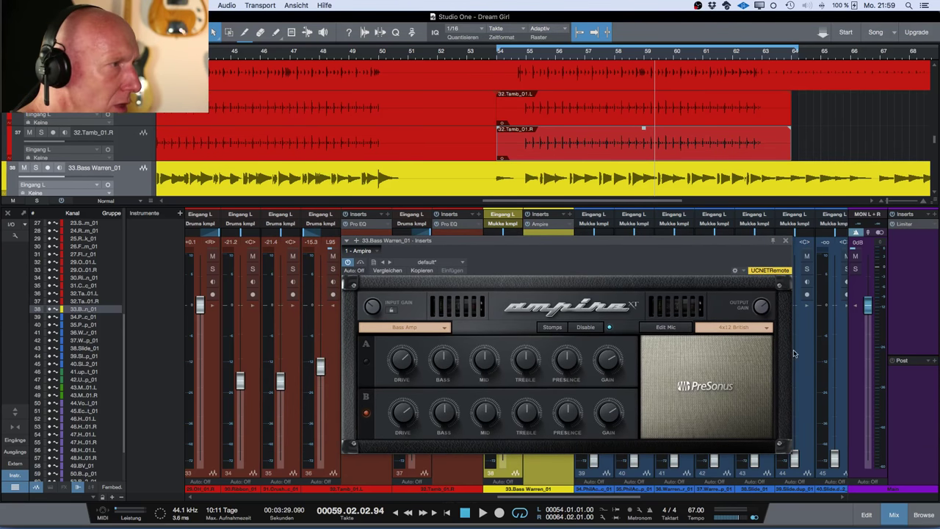
{"action": "left_click", "coordinate": [767, 328]}
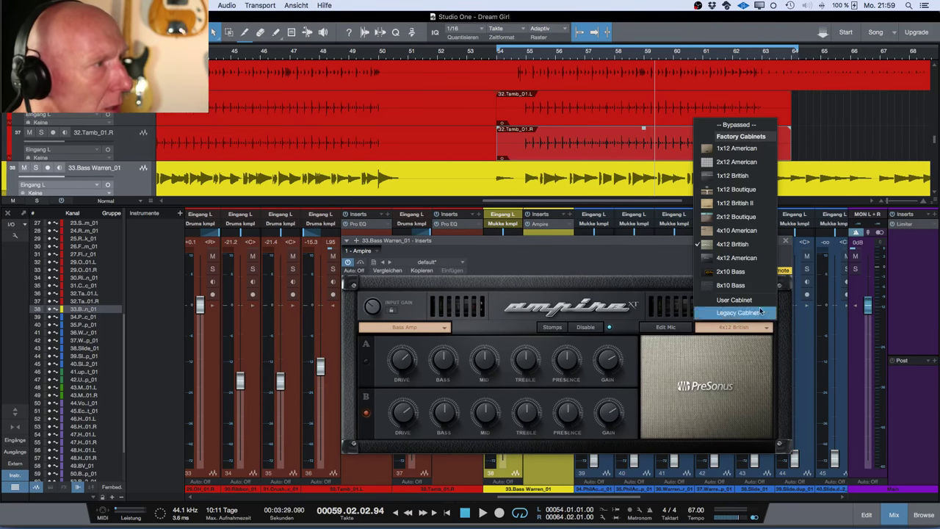
{"action": "left_click", "coordinate": [748, 286]}
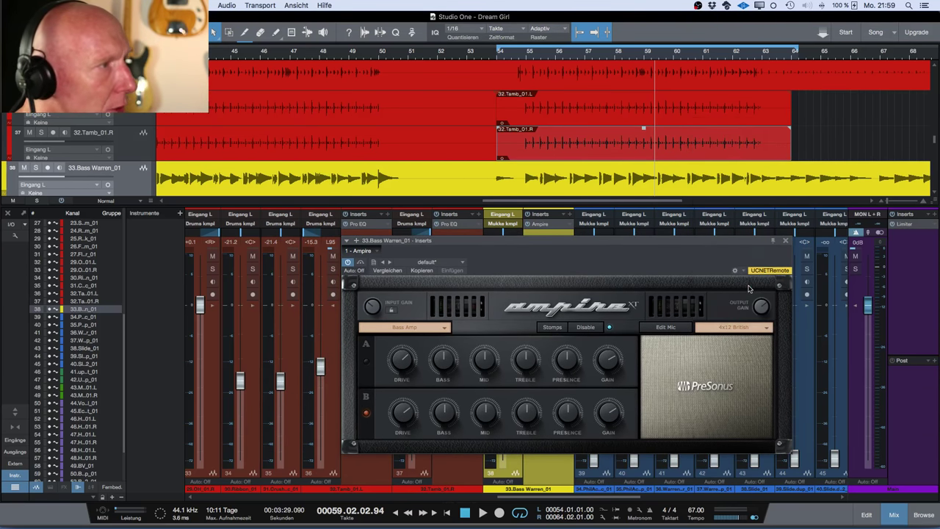
Keep Ampire on the 8x10 Bass cabinet and, during playback, turn down the Drive of both amp channels
{"action": "left_click", "coordinate": [767, 329]}
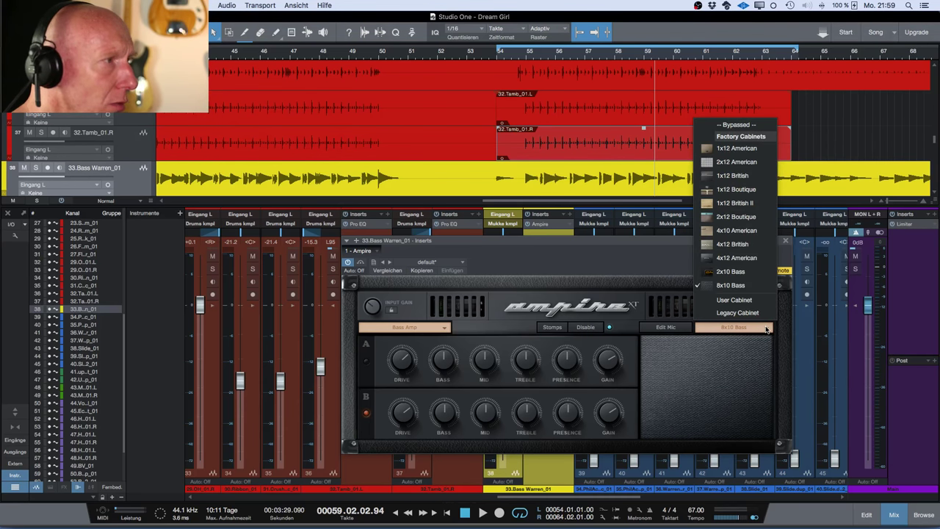
{"action": "left_click", "coordinate": [629, 262]}
{"action": "left_click_drag", "start_coordinate": [534, 244], "coordinate": [594, 252]}
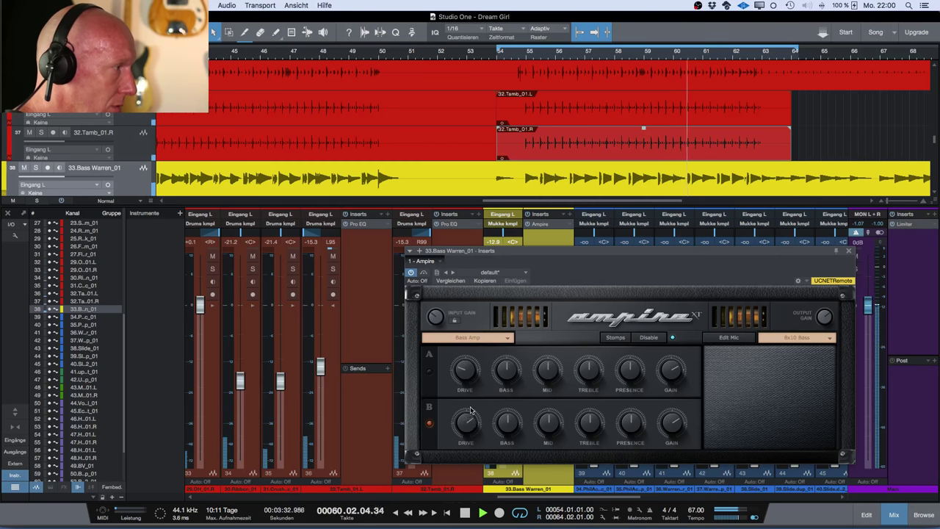
{"action": "left_click_drag", "start_coordinate": [471, 410], "coordinate": [464, 441]}
Move the Ampire window off the bass channel strip and set the bass fader to about -12.7 dB
{"action": "left_click_drag", "start_coordinate": [560, 254], "coordinate": [698, 271]}
{"action": "mouse_move", "coordinate": [502, 359]}
{"action": "left_mouse_down"}
{"action": "mouse_move", "coordinate": [505, 380]}
{"action": "mouse_move", "coordinate": [503, 360]}
{"action": "left_mouse_up"}
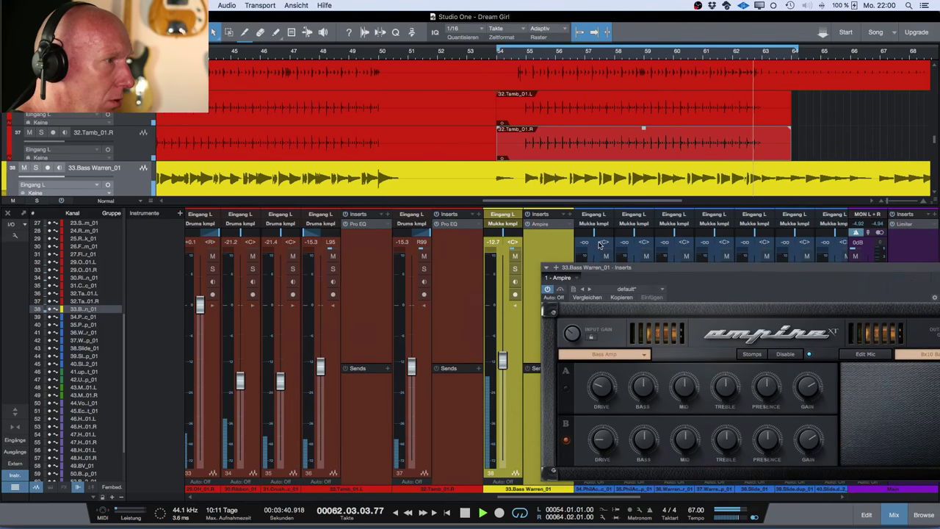
{"action": "left_click_drag", "start_coordinate": [700, 265], "coordinate": [435, 214]}
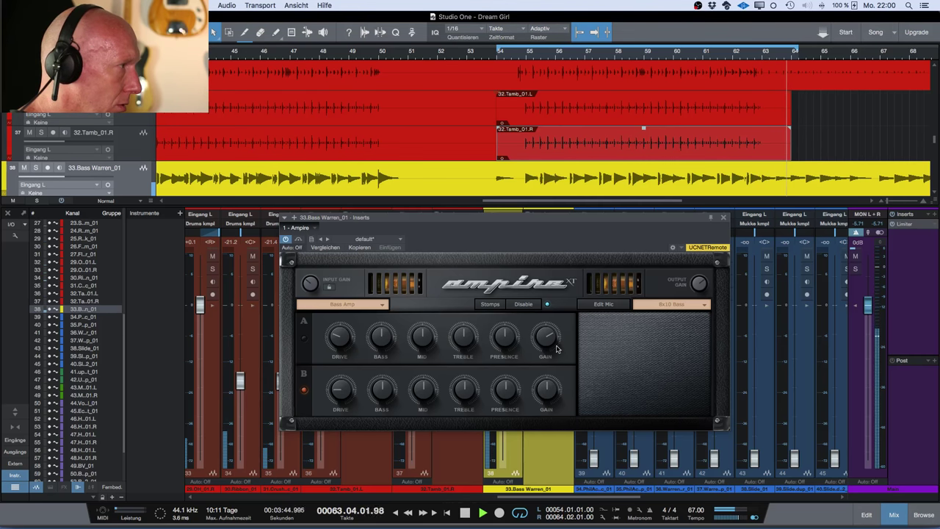
Reduce the Drive and Gain of Ampire's amp channel B and raise its Treble and Presence
{"action": "left_click_drag", "start_coordinate": [698, 284], "coordinate": [698, 298]}
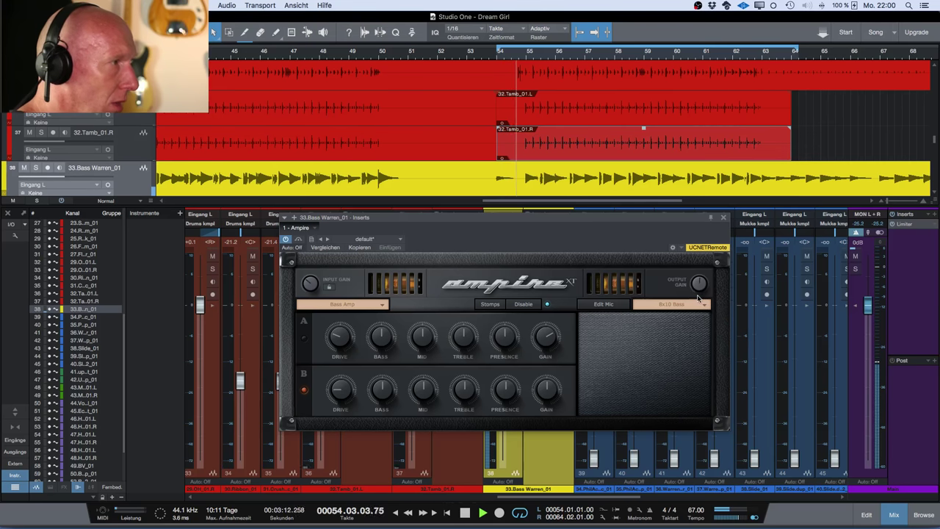
{"action": "left_click_drag", "start_coordinate": [526, 218], "coordinate": [517, 245]}
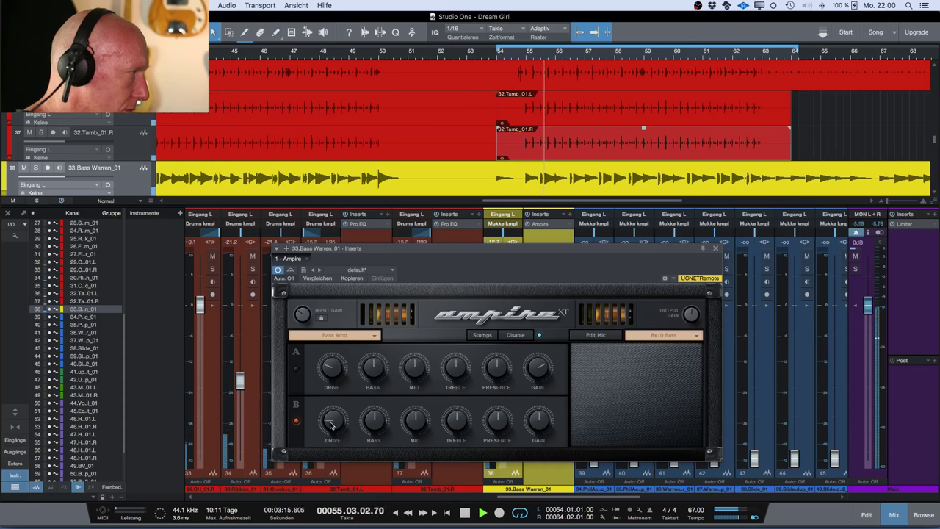
{"action": "left_click_drag", "start_coordinate": [539, 416], "coordinate": [494, 410]}
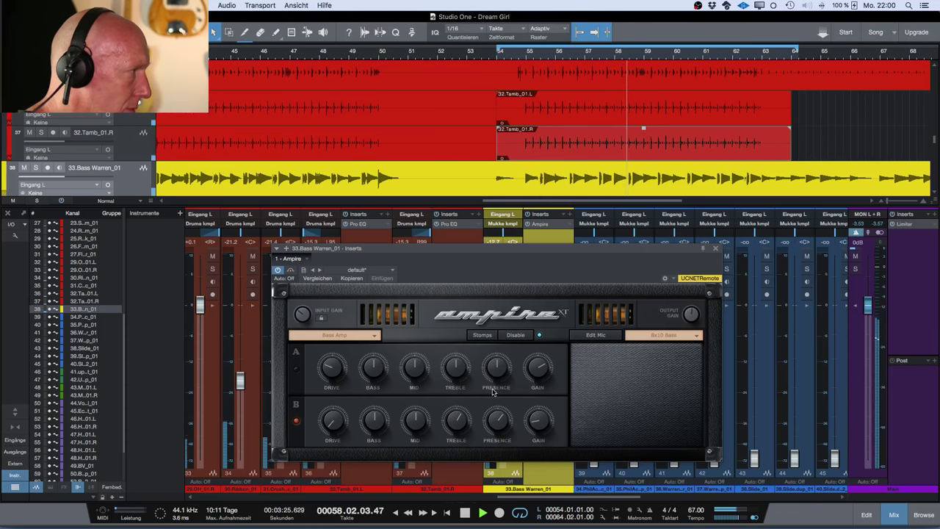
Activate amp channel A, lower its Mid to about 3.7, raise Treble, Presence and Gain, and close Ampire
{"action": "left_click", "coordinate": [296, 369]}
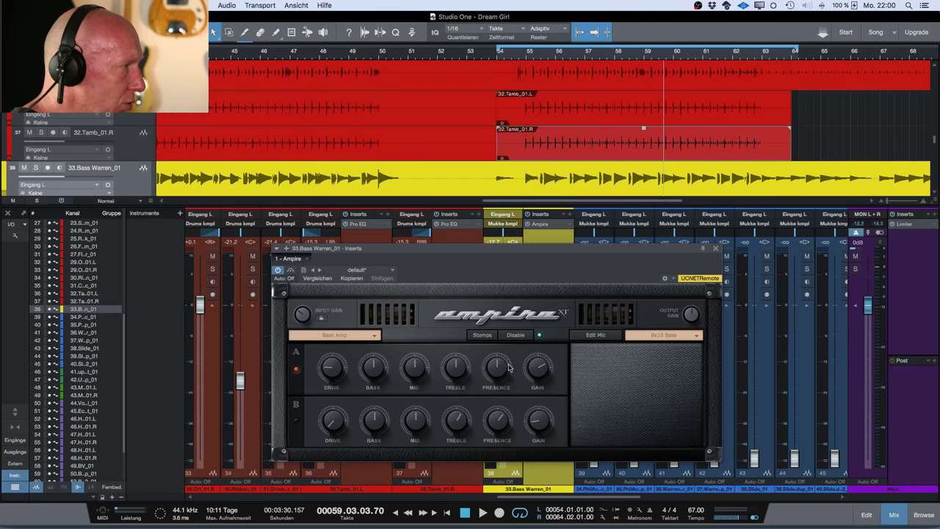
{"action": "mouse_move", "coordinate": [411, 377]}
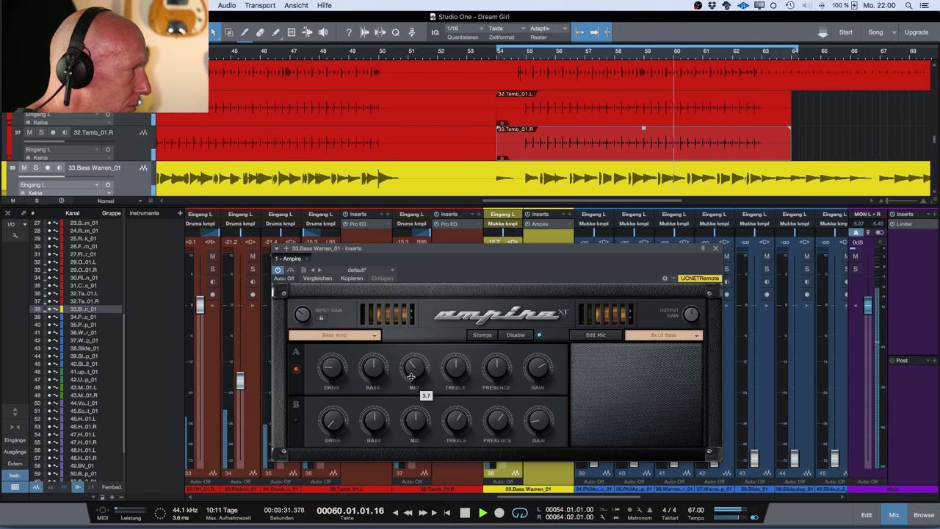
{"action": "mouse_move", "coordinate": [444, 362]}
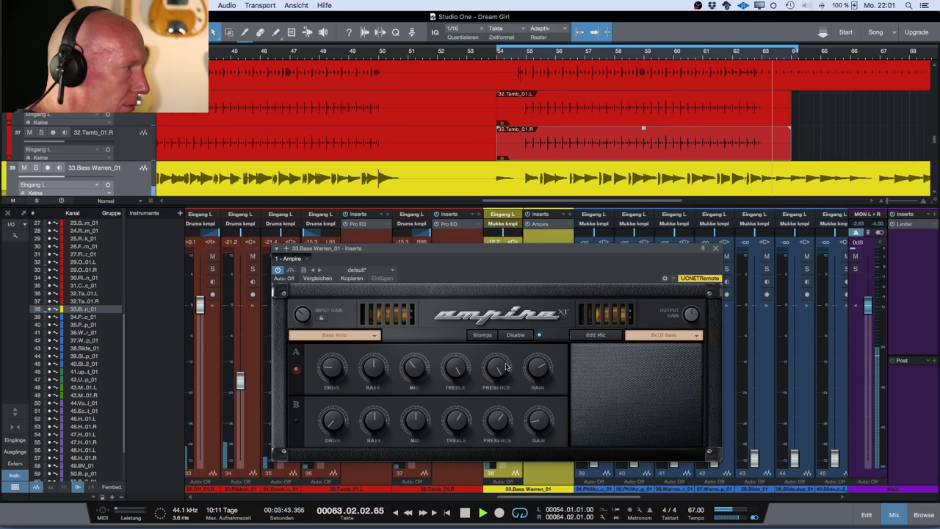
{"action": "left_click_drag", "start_coordinate": [540, 368], "coordinate": [539, 362]}
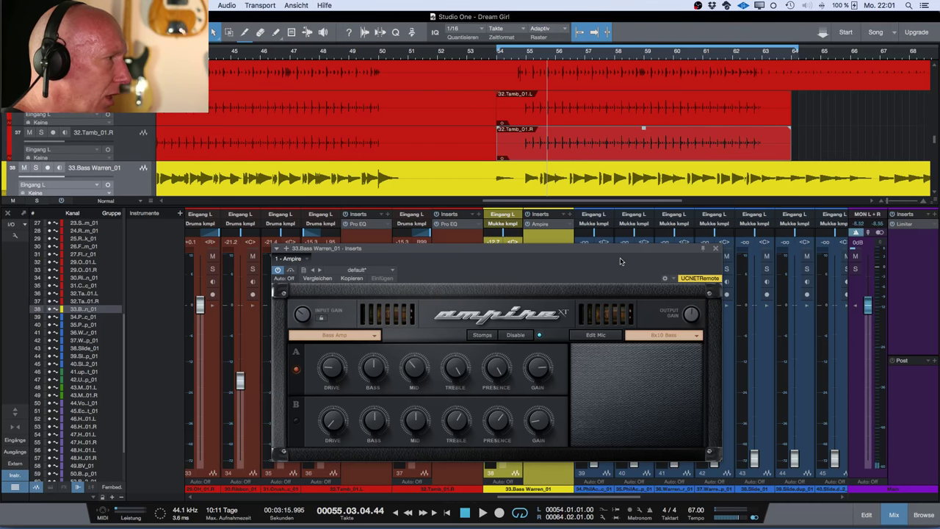
{"action": "left_click", "coordinate": [716, 250]}
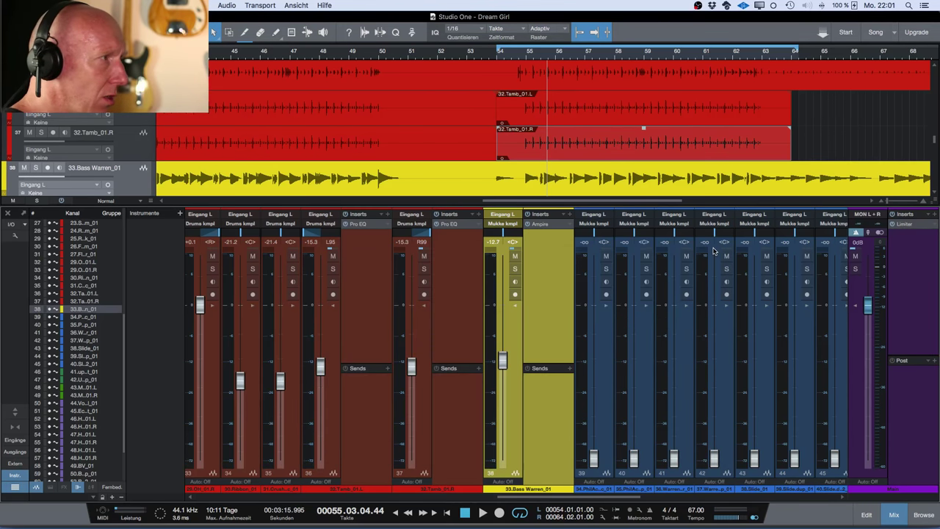
Insert the PreSonus Fat Channel after Ampire on the 33.Bass Warren_01 channel and move its window clear of the inserts
{"action": "left_click", "coordinate": [570, 214]}
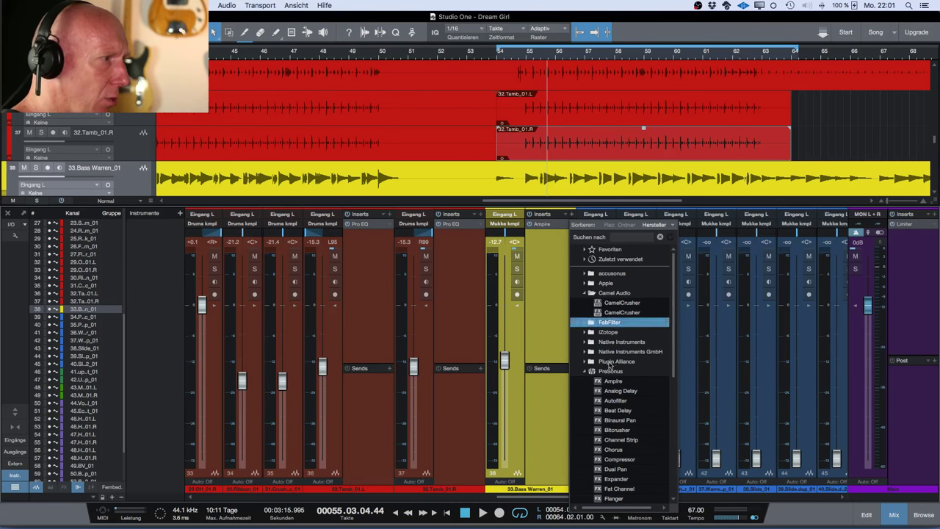
{"action": "scroll", "coordinate": [630, 434], "scroll_direction": "down", "scroll_amount": 3}
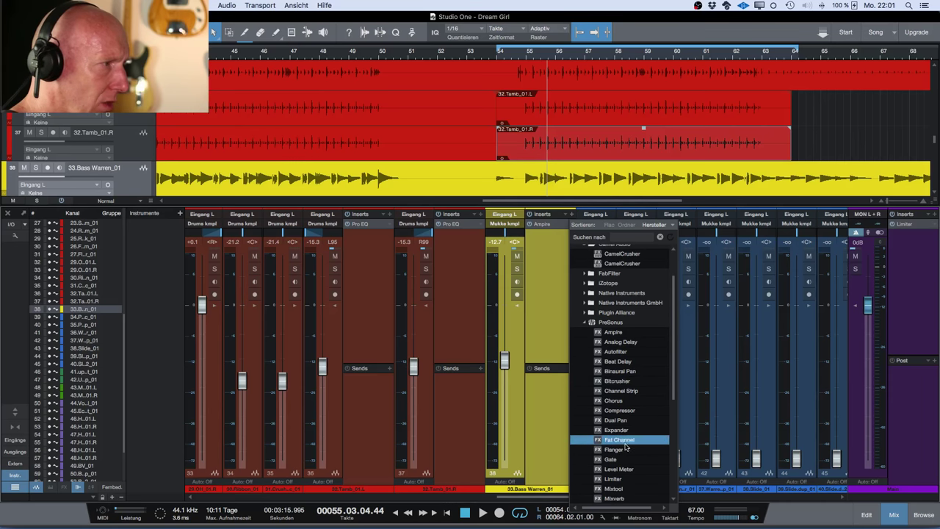
{"action": "left_click", "coordinate": [625, 444]}
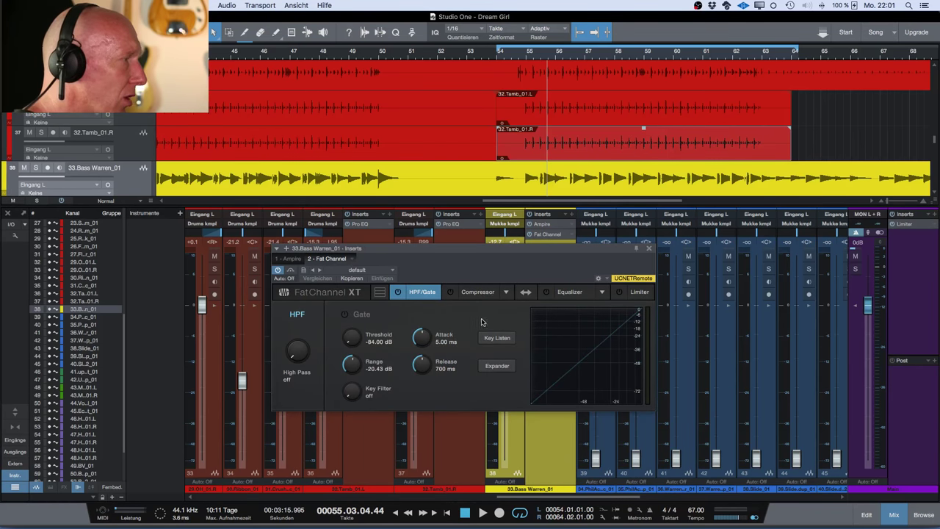
{"action": "left_click_drag", "start_coordinate": [509, 251], "coordinate": [434, 284]}
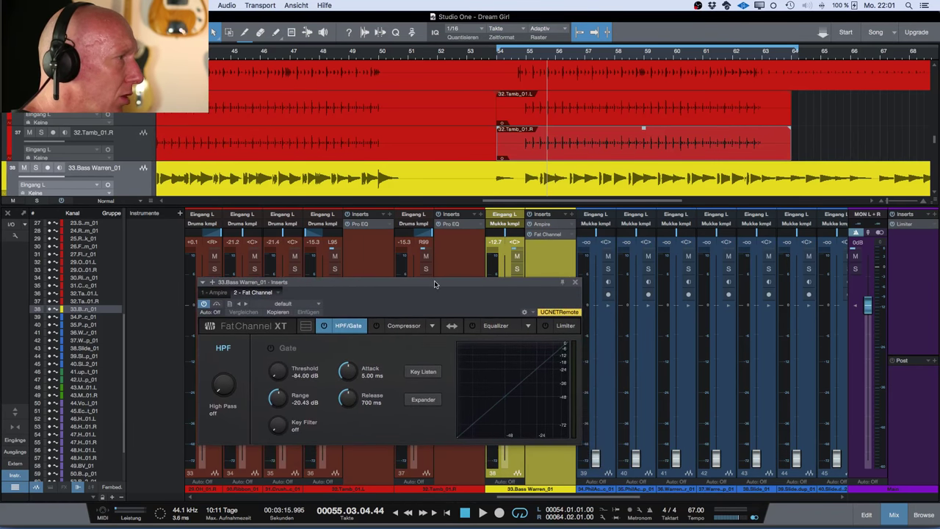
Set the Fat Channel's compressor model to Tube after trying the FET model
{"action": "left_click", "coordinate": [432, 326]}
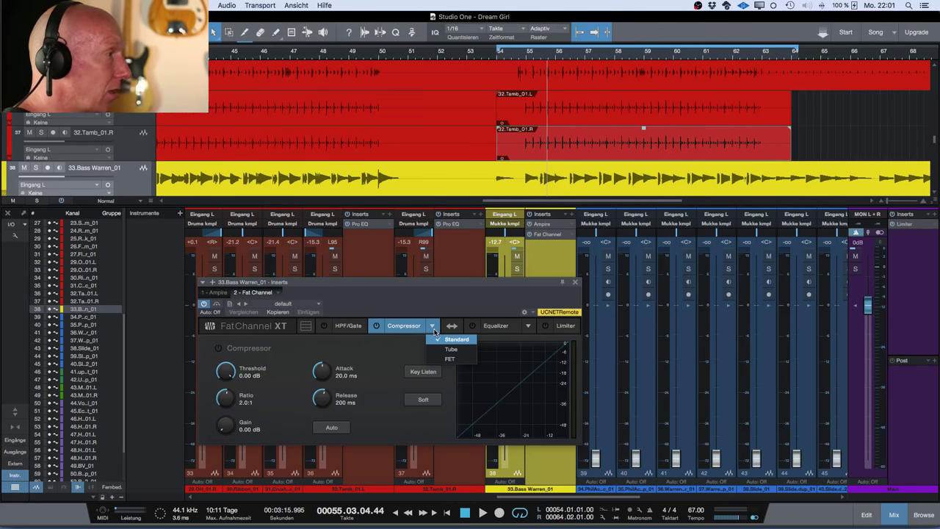
{"action": "left_click", "coordinate": [449, 359]}
{"action": "left_click", "coordinate": [434, 328]}
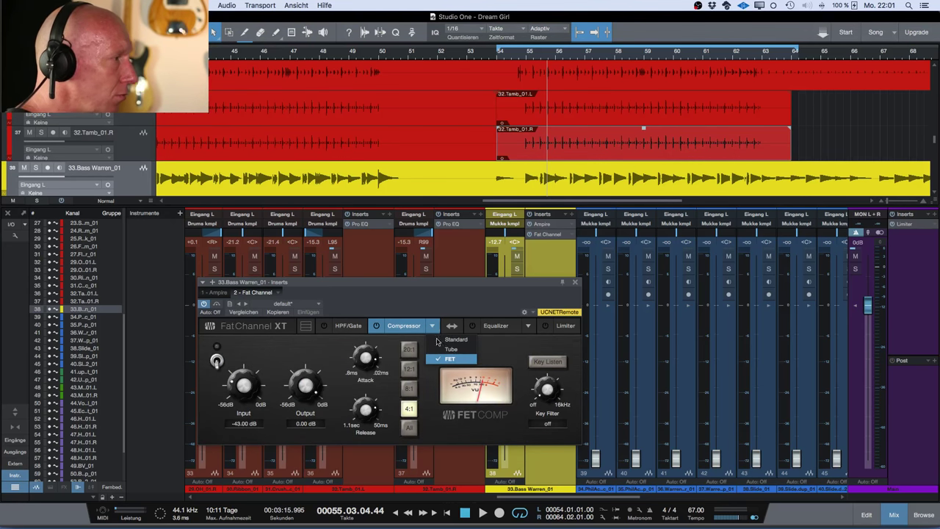
{"action": "left_click", "coordinate": [451, 349]}
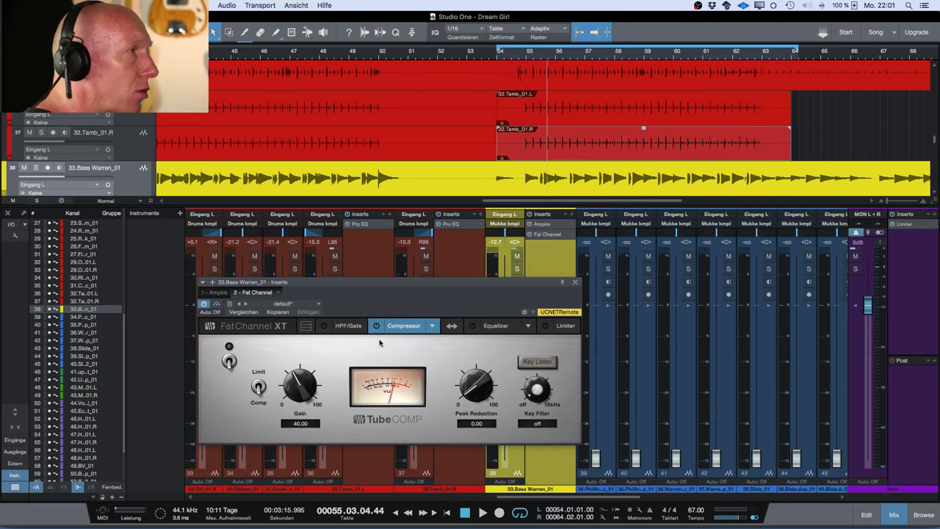
Select the 33.Bass Warren_01 event and start playback from the loop start at bar 54
{"action": "left_click", "coordinate": [526, 171]}
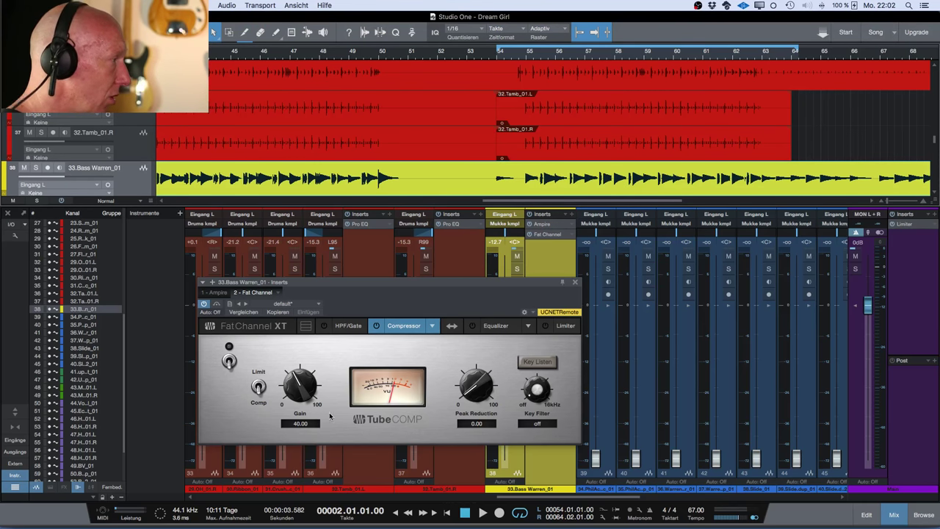
{"action": "key", "text": "space"}
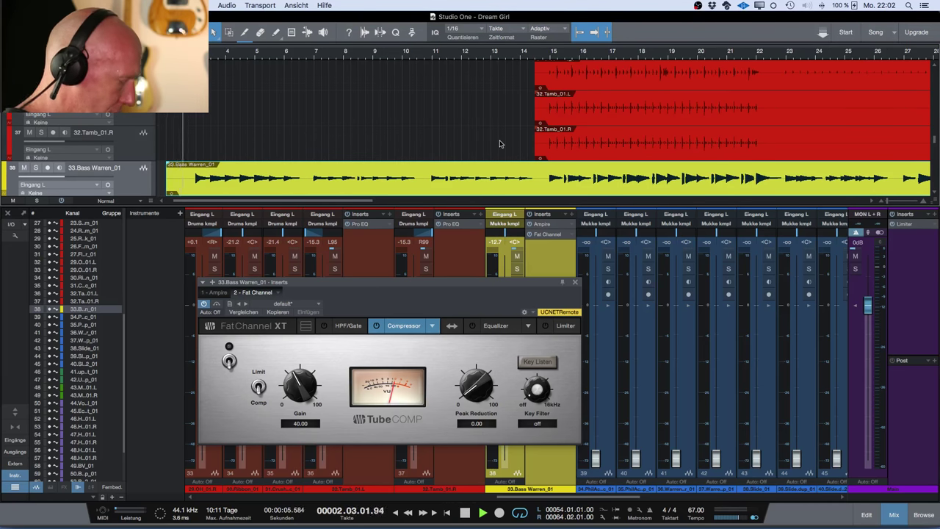
{"action": "key", "text": "KP_1"}
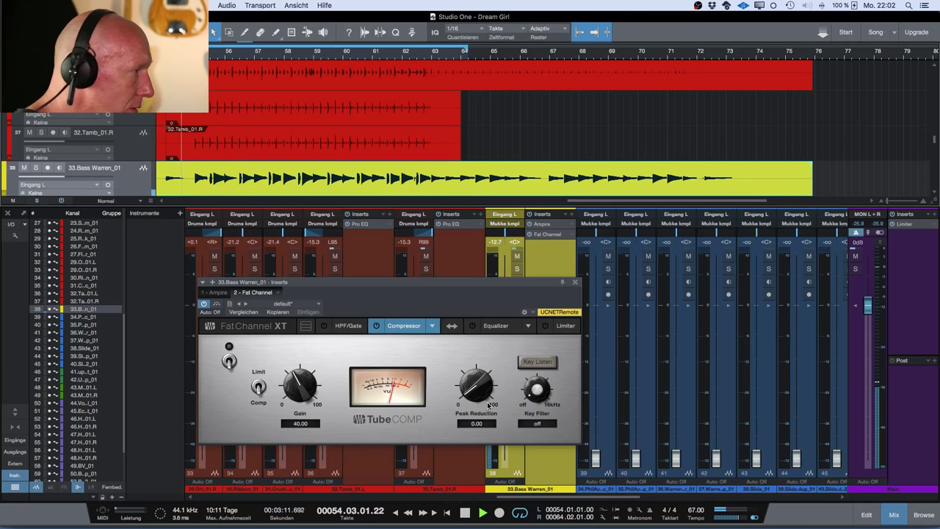
Try the still-disabled Tube compressor with a Gain of 51.50 and Peak Reduction of 66.50, reducing the latter to 51.50
{"action": "left_click_drag", "start_coordinate": [469, 394], "coordinate": [465, 326]}
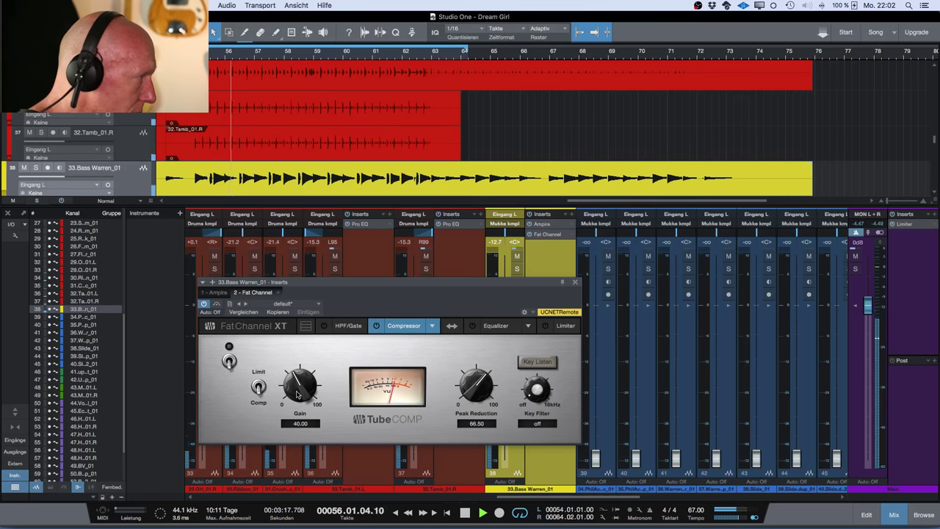
{"action": "left_click_drag", "start_coordinate": [299, 380], "coordinate": [299, 371]}
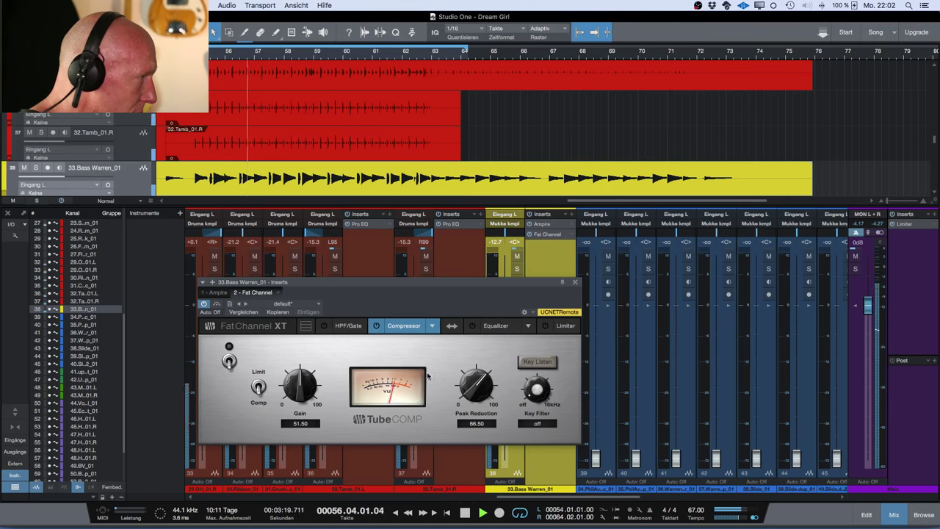
{"action": "left_click_drag", "start_coordinate": [478, 392], "coordinate": [476, 411]}
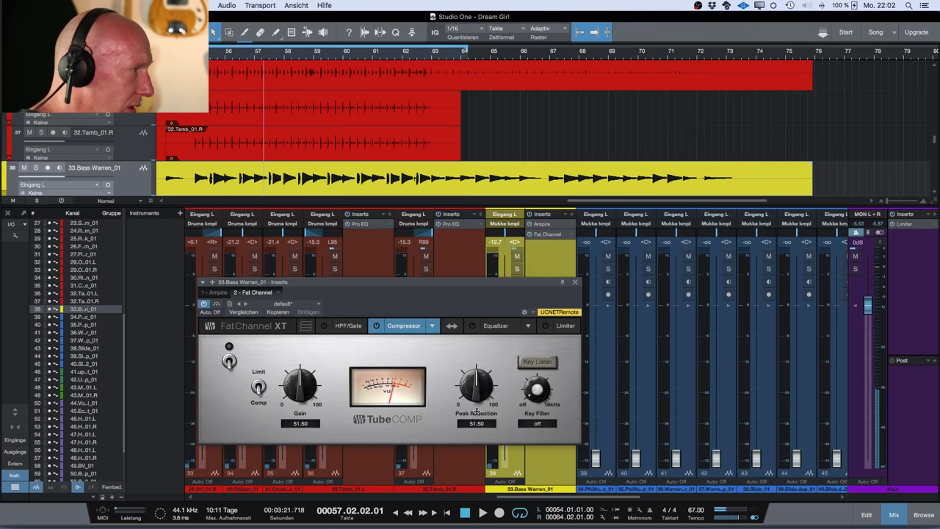
Enable the Tube compressor, resume playback, and set Peak Reduction to 52.00 and Gain to 45.00
{"action": "left_click", "coordinate": [376, 326]}
{"action": "left_click_drag", "start_coordinate": [473, 400], "coordinate": [473, 422]}
{"action": "key", "text": "space"}
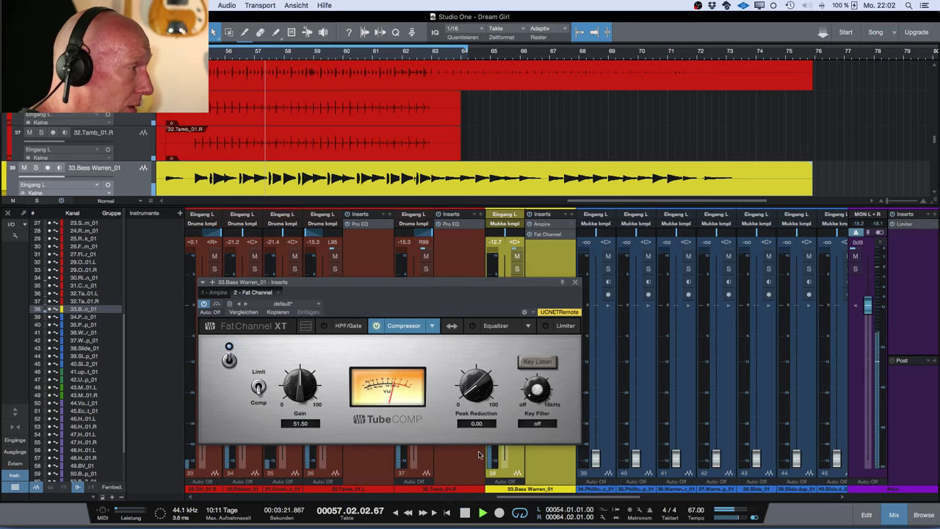
{"action": "left_click_drag", "start_coordinate": [461, 370], "coordinate": [451, 325]}
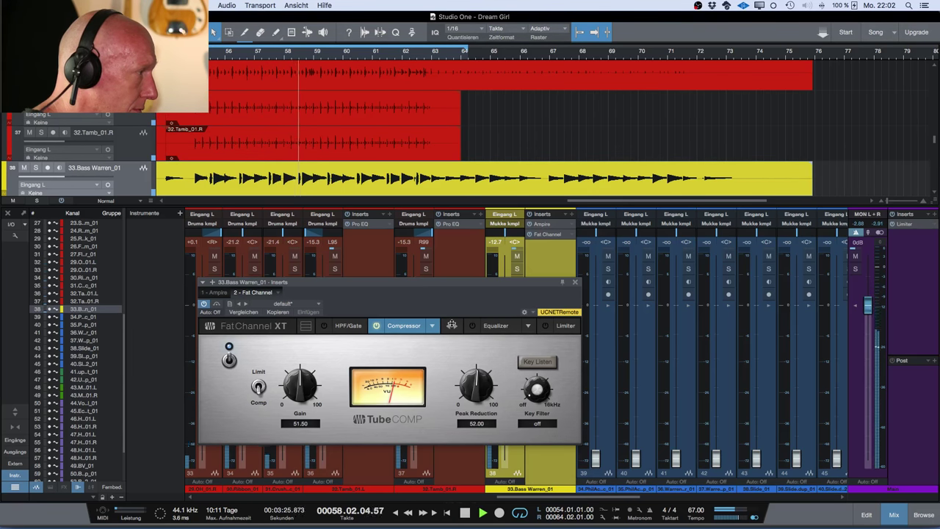
{"action": "left_click_drag", "start_coordinate": [294, 380], "coordinate": [295, 390]}
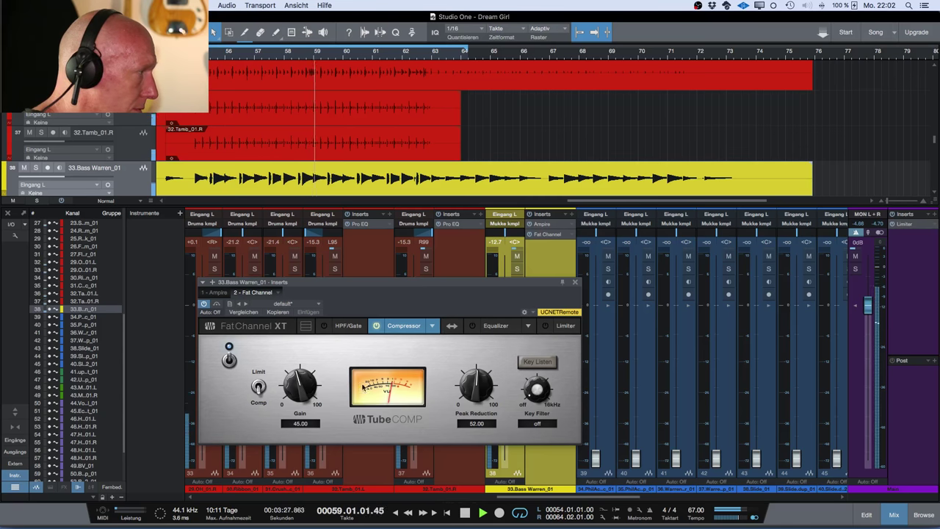
Fine-tune the bass compression by setting Peak Reduction to 58.50 and Gain to 49.50
{"action": "left_click_drag", "start_coordinate": [476, 379], "coordinate": [472, 378]}
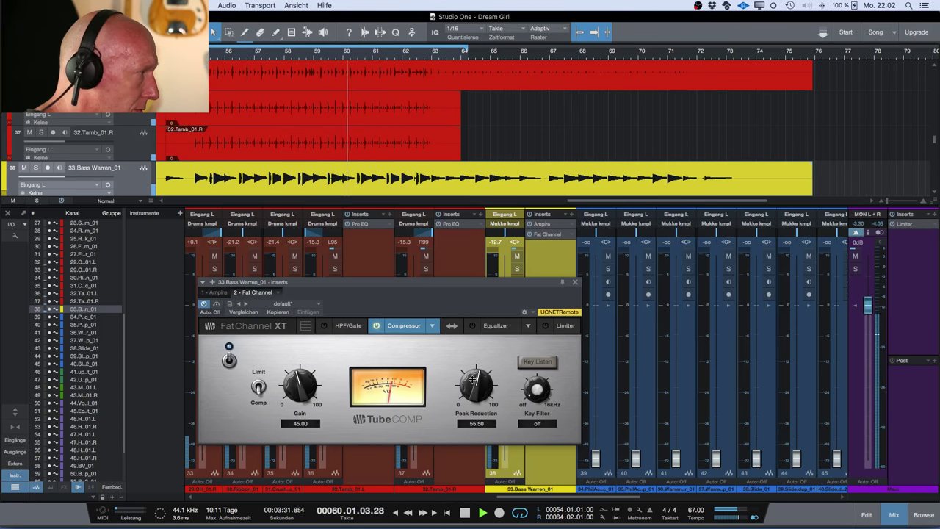
{"action": "left_click_drag", "start_coordinate": [472, 378], "coordinate": [474, 381]}
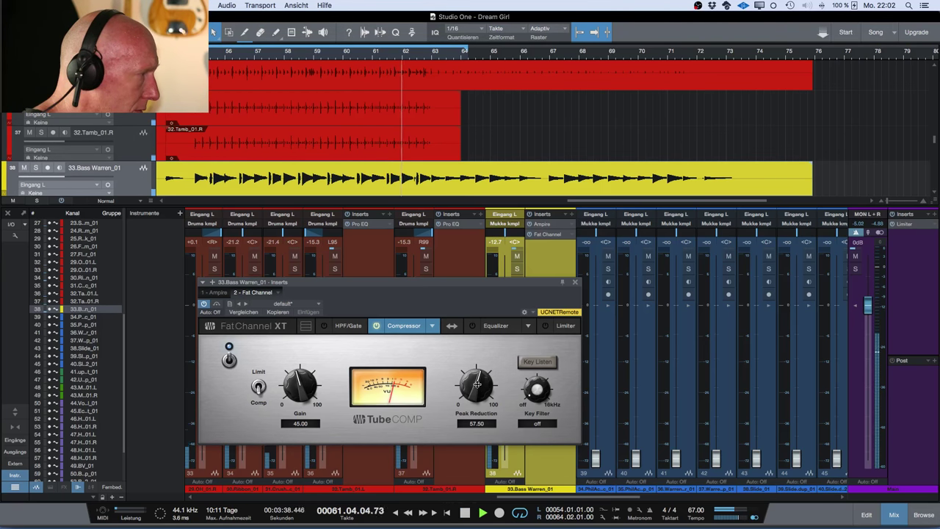
{"action": "left_click_drag", "start_coordinate": [478, 387], "coordinate": [476, 382]}
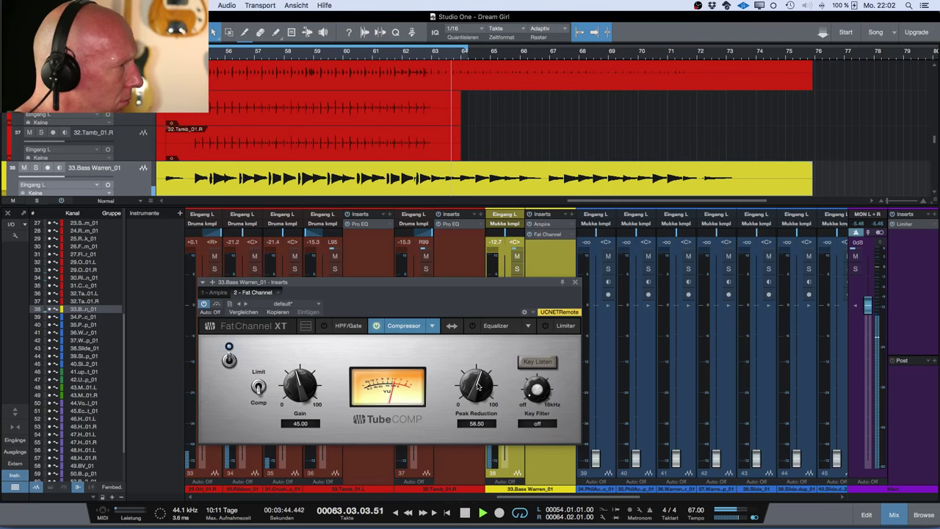
{"action": "left_click_drag", "start_coordinate": [301, 386], "coordinate": [300, 380]}
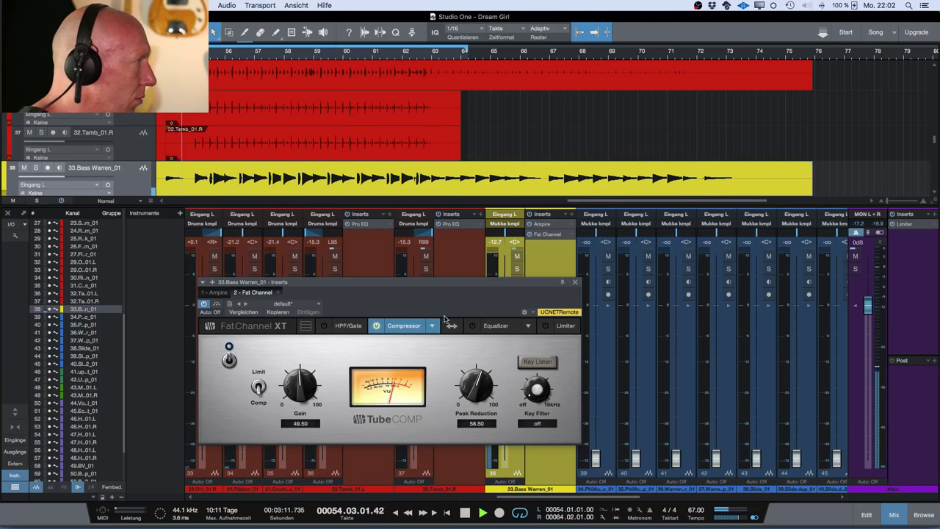
Close and reopen the bass channel's Fat Channel, and lower the Tube compressor's Gain to 41.50
{"action": "mouse_move", "coordinate": [506, 282]}
{"action": "left_mouse_down"}
{"action": "mouse_move", "coordinate": [474, 285]}
{"action": "mouse_move", "coordinate": [522, 286]}
{"action": "left_mouse_up"}
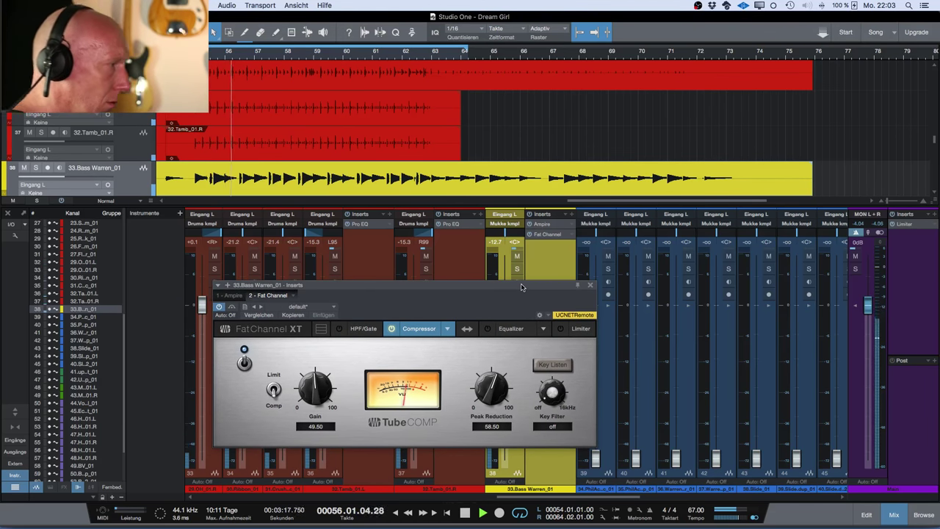
{"action": "left_click", "coordinate": [592, 286]}
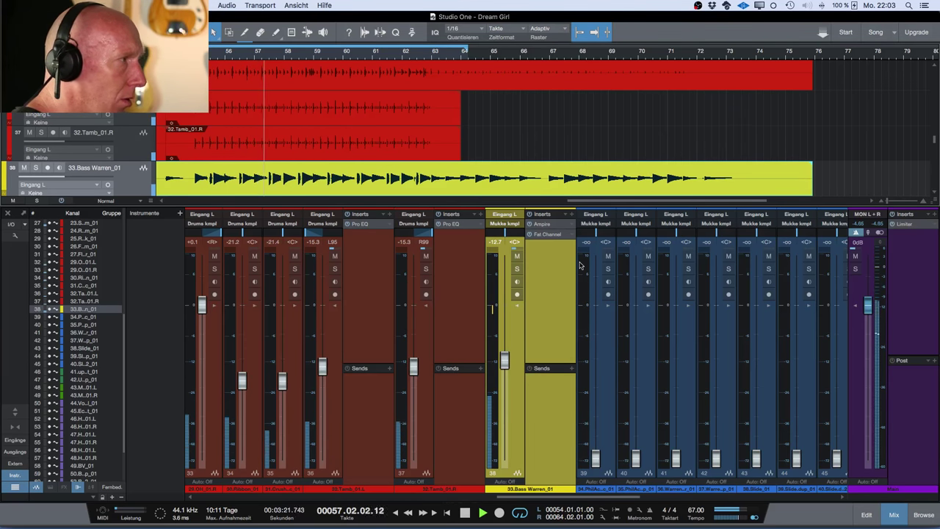
{"action": "left_click", "coordinate": [547, 233]}
{"action": "left_click_drag", "start_coordinate": [313, 380], "coordinate": [313, 388]}
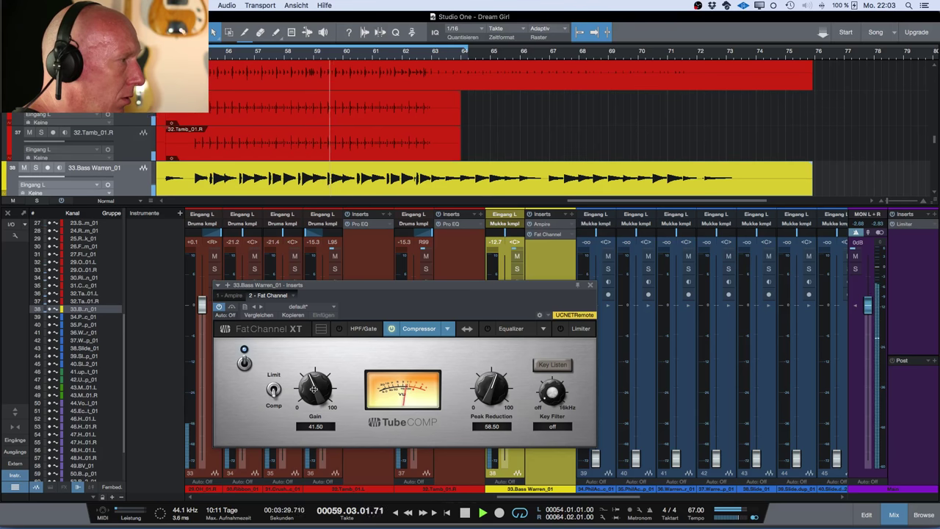
Add a Pro EQ after the Fat Channel on the bass channel and close its window
{"action": "left_click", "coordinate": [590, 284]}
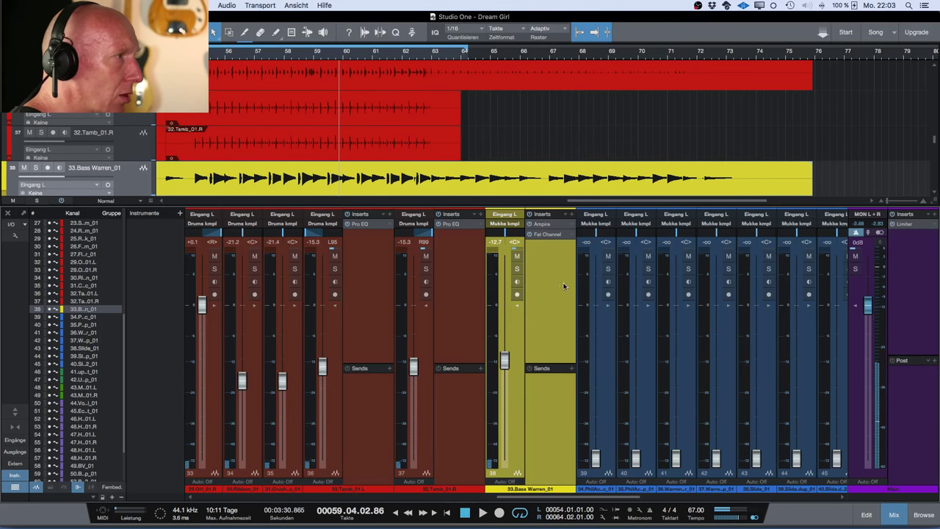
{"action": "left_click", "coordinate": [573, 216]}
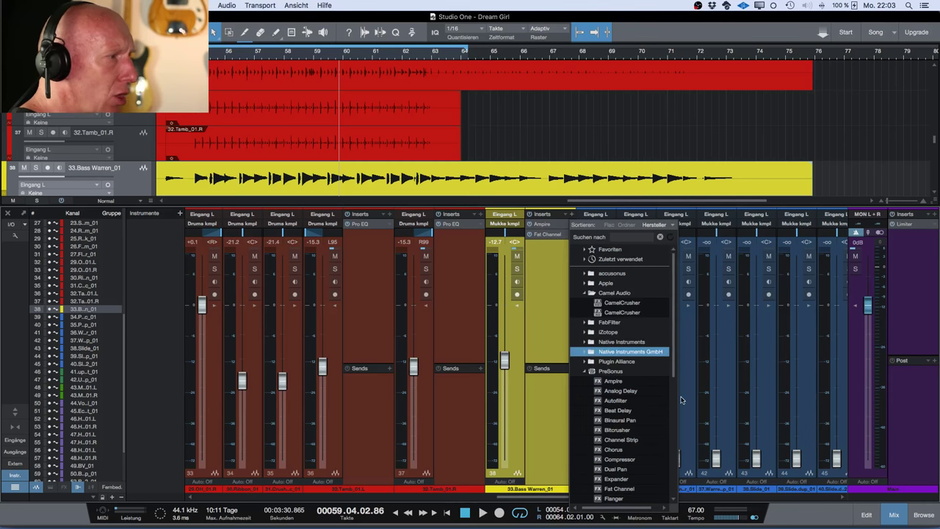
{"action": "scroll", "coordinate": [652, 400], "scroll_direction": "down", "scroll_amount": 3}
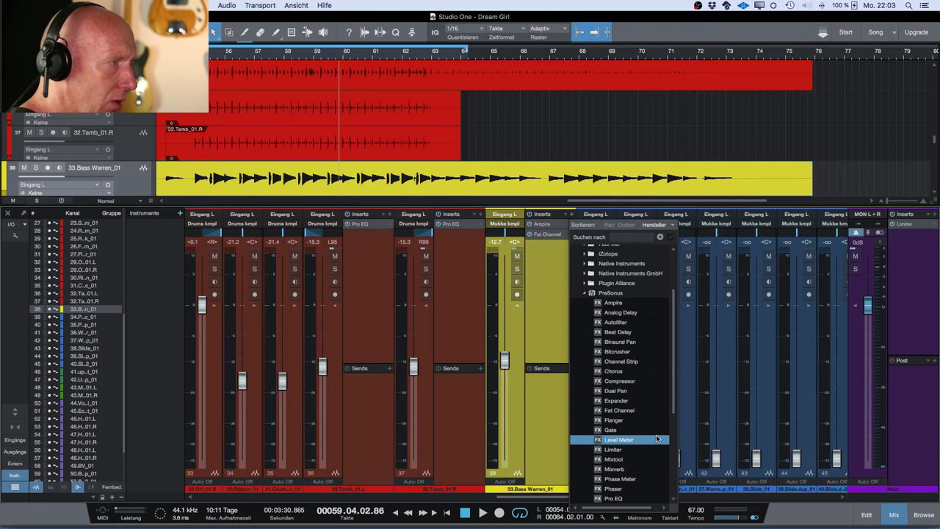
{"action": "left_click", "coordinate": [630, 500]}
{"action": "left_click_drag", "start_coordinate": [461, 289], "coordinate": [595, 246]}
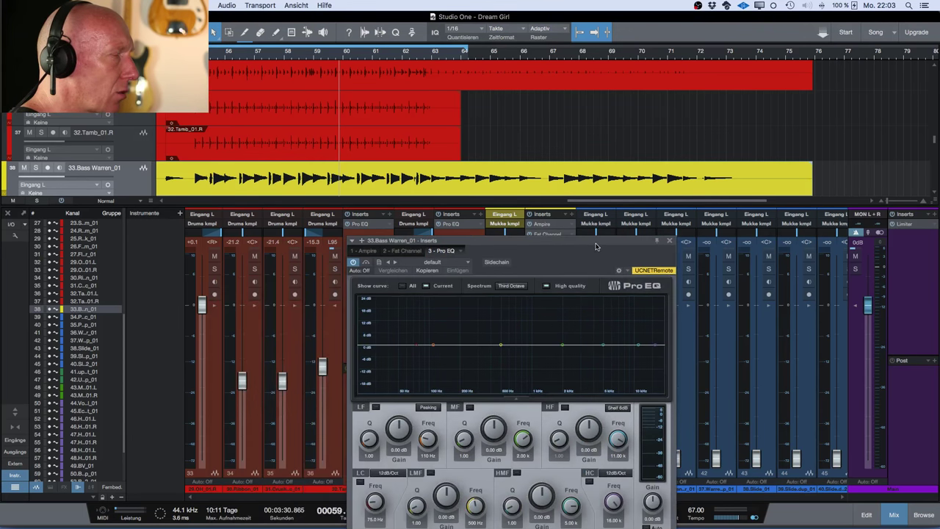
{"action": "left_click", "coordinate": [669, 242]}
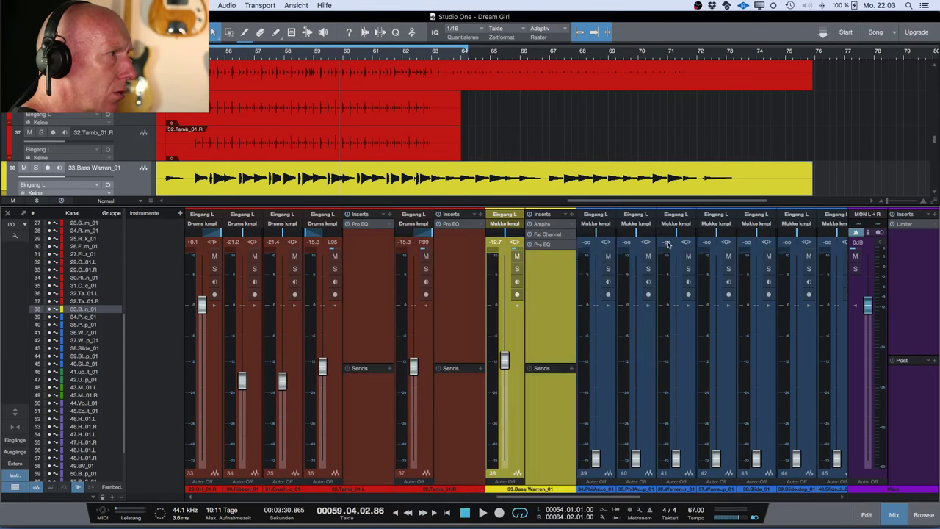
Reopen the bass channel's Fat Channel and enable its Equalizer section
{"action": "left_click", "coordinate": [549, 234]}
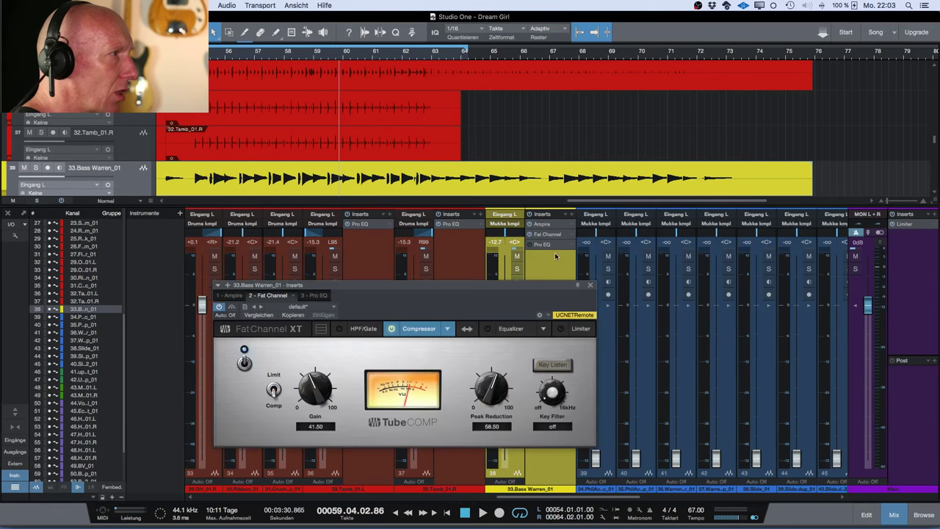
{"action": "left_click_drag", "start_coordinate": [475, 279], "coordinate": [500, 269]}
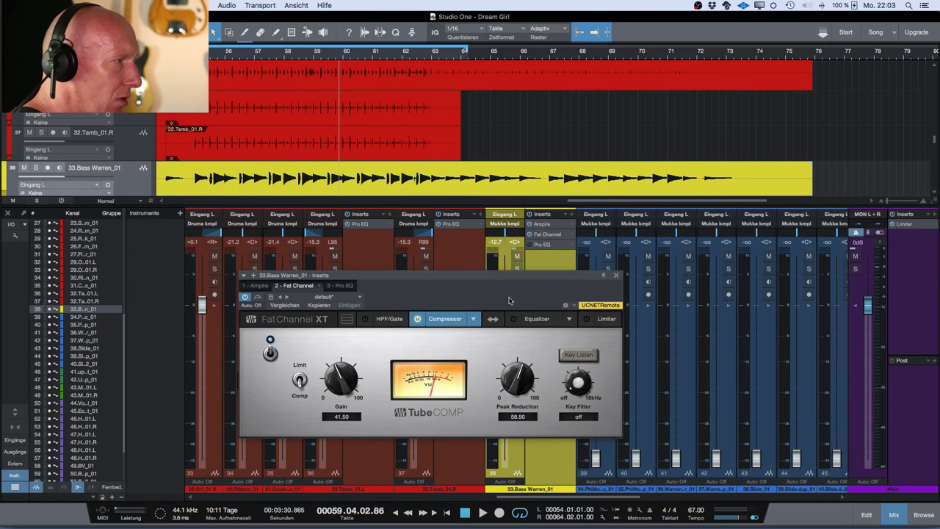
{"action": "left_click", "coordinate": [570, 321]}
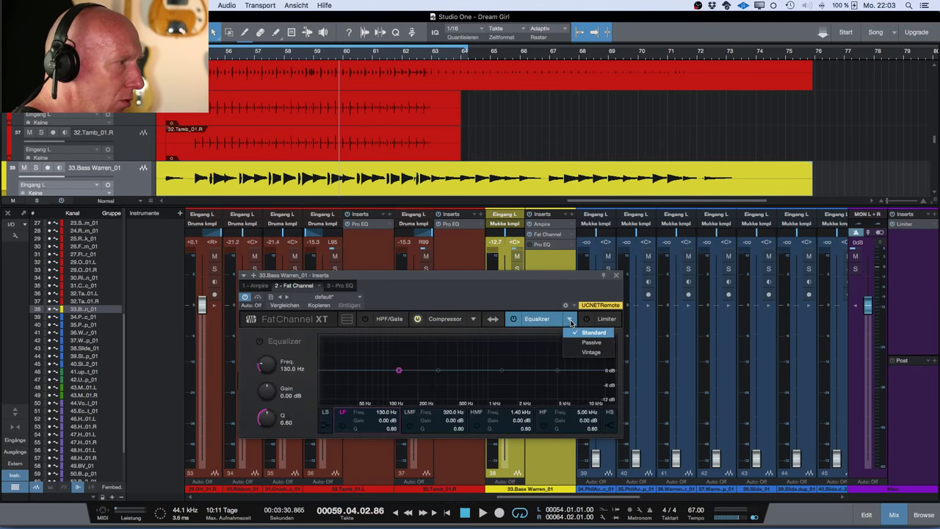
{"action": "left_click", "coordinate": [513, 321]}
{"action": "left_click", "coordinate": [514, 320]}
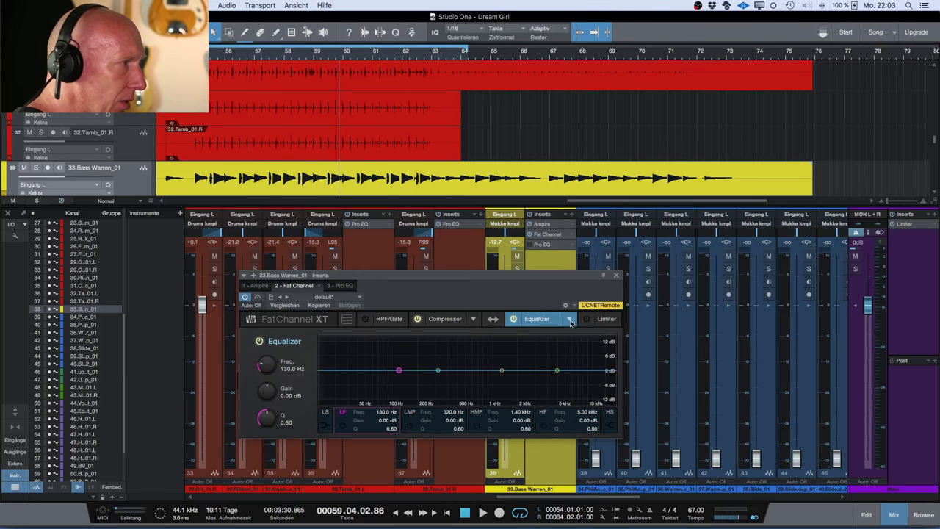
Try the Vintage equalizer model on the bass during playback with an HF gain of 9.44 dB
{"action": "left_click", "coordinate": [570, 321]}
{"action": "left_click", "coordinate": [591, 352]}
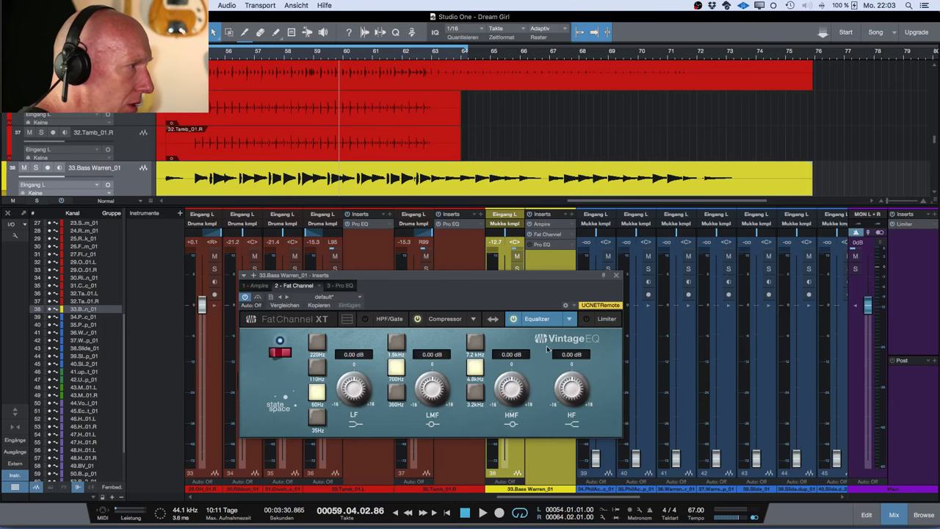
{"action": "key", "text": "space"}
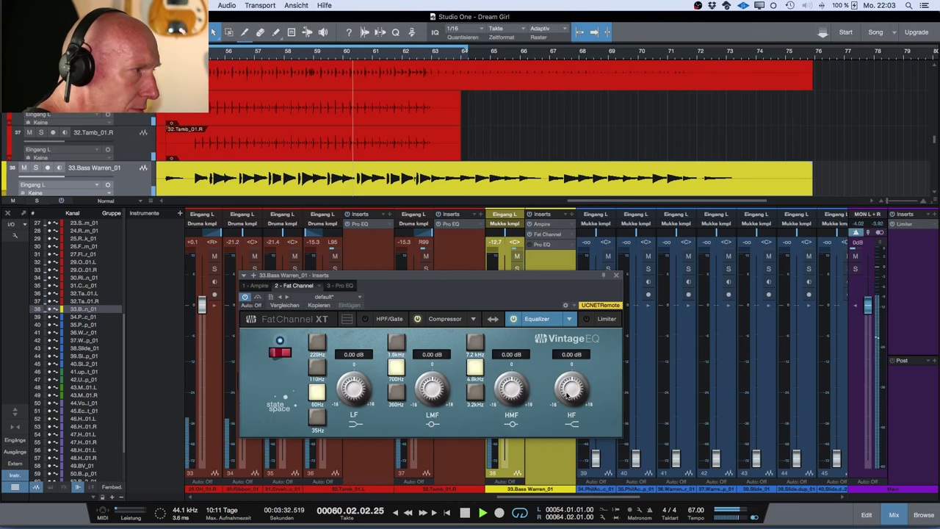
{"action": "left_click_drag", "start_coordinate": [567, 396], "coordinate": [570, 360]}
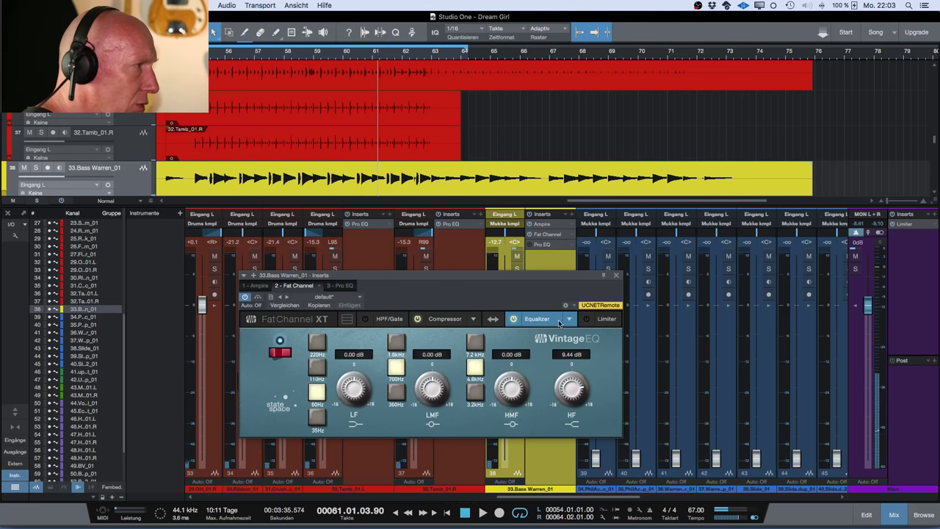
Switch the equalizer to the Passive model, resume playback, and set High Frequency to 8 kHz with a Boost of 6.35
{"action": "left_click", "coordinate": [570, 319]}
{"action": "left_click", "coordinate": [587, 344]}
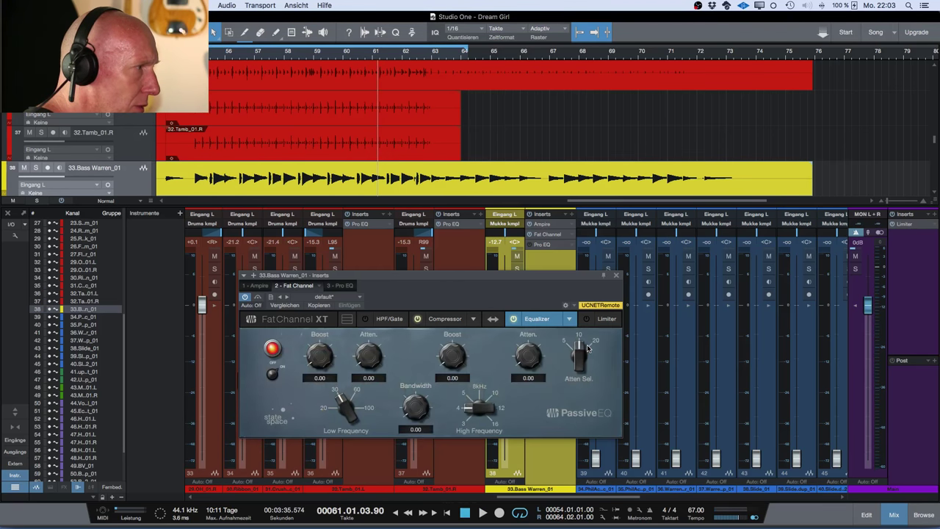
{"action": "key", "text": "space"}
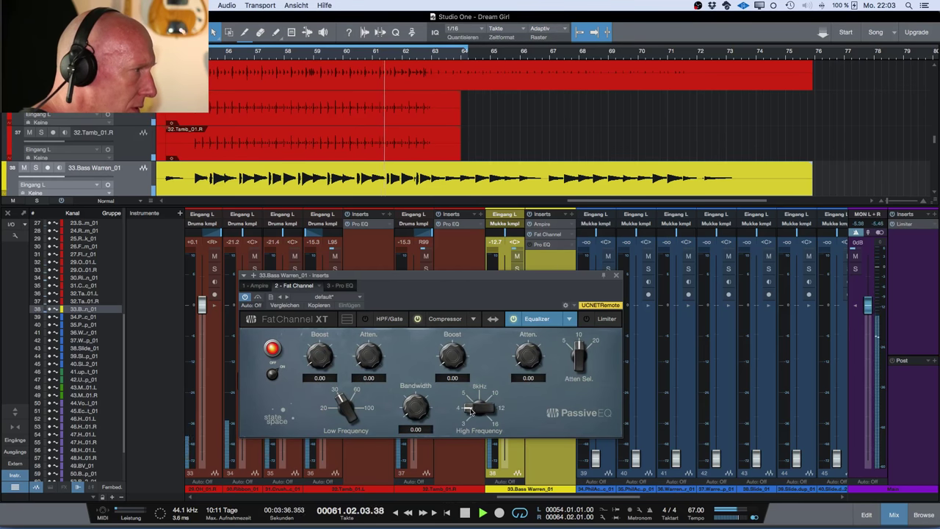
{"action": "left_click_drag", "start_coordinate": [471, 408], "coordinate": [445, 290]}
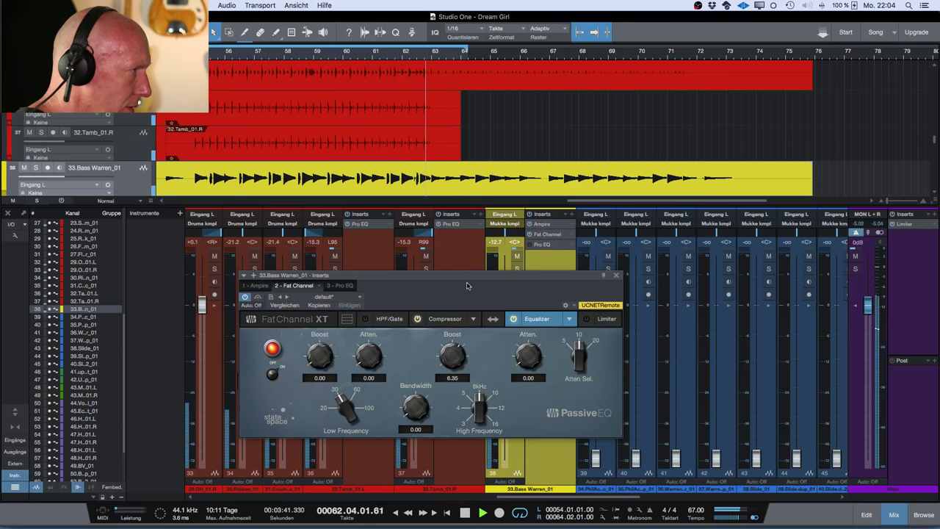
Solo the bass channel and raise the Passive EQ's high-frequency Boost to 8.30
{"action": "left_click_drag", "start_coordinate": [535, 275], "coordinate": [514, 284]}
{"action": "left_click", "coordinate": [515, 270]}
{"action": "left_click_drag", "start_coordinate": [438, 363], "coordinate": [429, 346]}
{"action": "left_click_drag", "start_coordinate": [512, 288], "coordinate": [438, 268]}
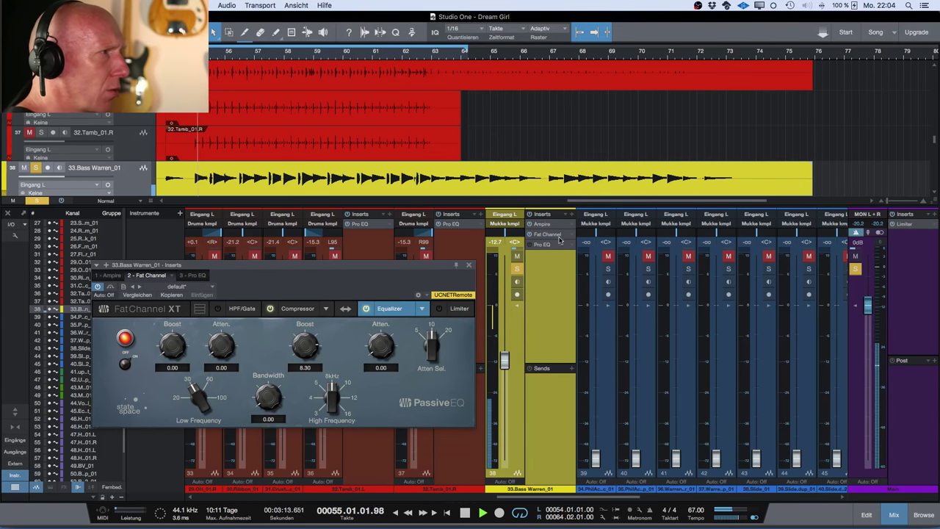
In the bass channel's Ampire, compare amp channel B against A, return to A, and change the cabinet to 2x10 Bass
{"action": "left_click", "coordinate": [550, 224]}
{"action": "left_click_drag", "start_coordinate": [443, 268], "coordinate": [534, 251]}
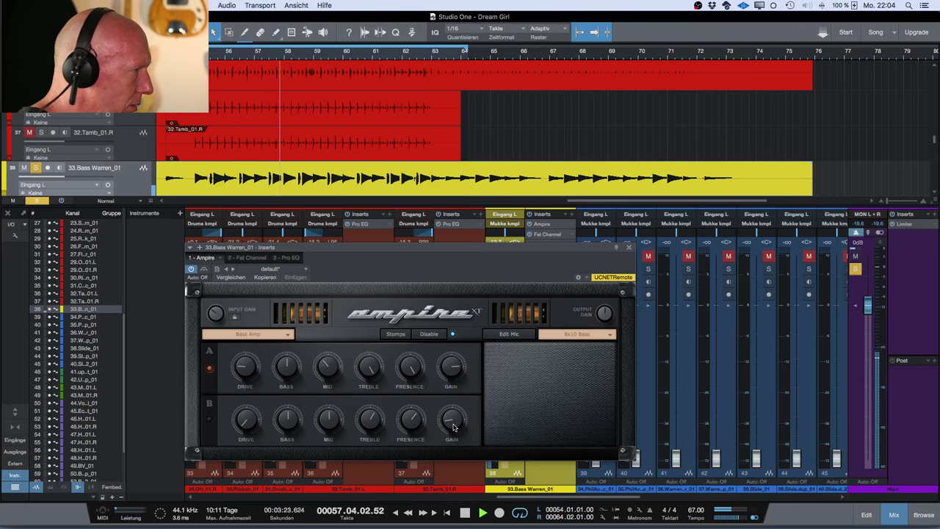
{"action": "left_click", "coordinate": [210, 421]}
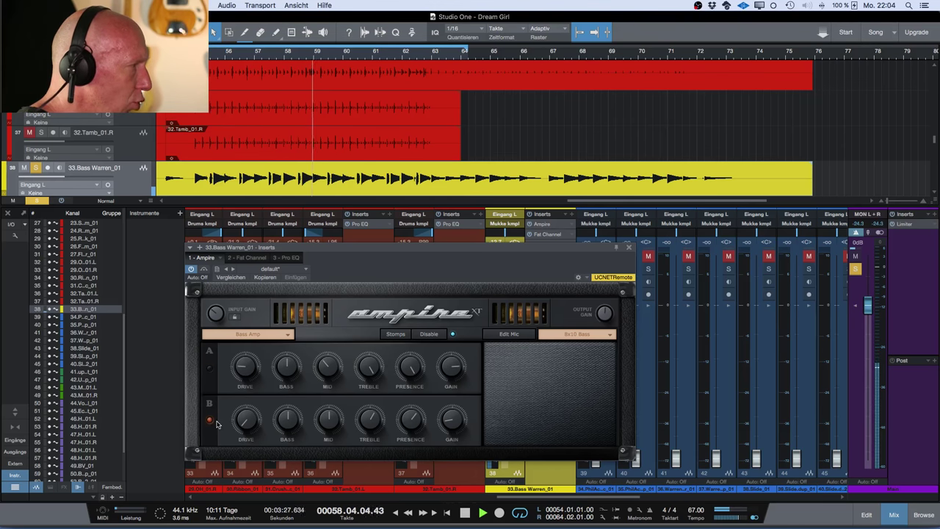
{"action": "left_click", "coordinate": [209, 369]}
{"action": "left_click", "coordinate": [609, 336]}
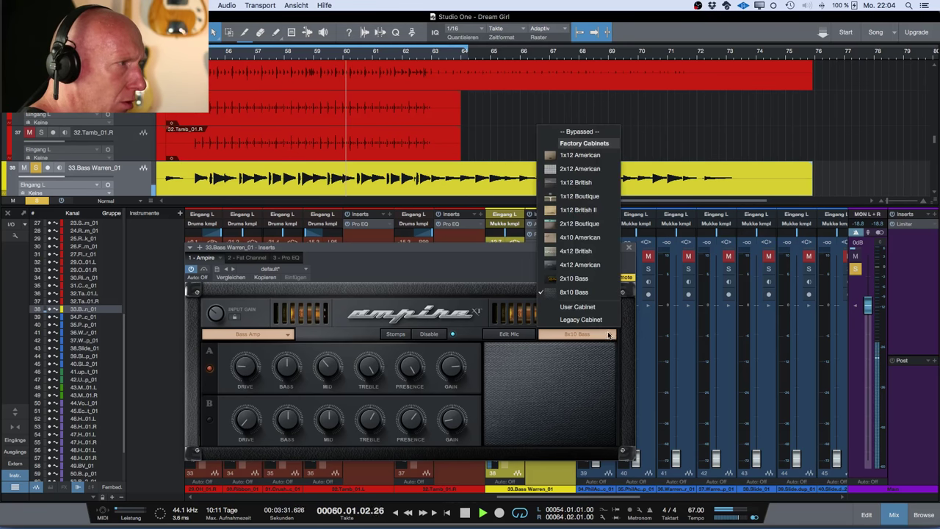
{"action": "left_click", "coordinate": [604, 284]}
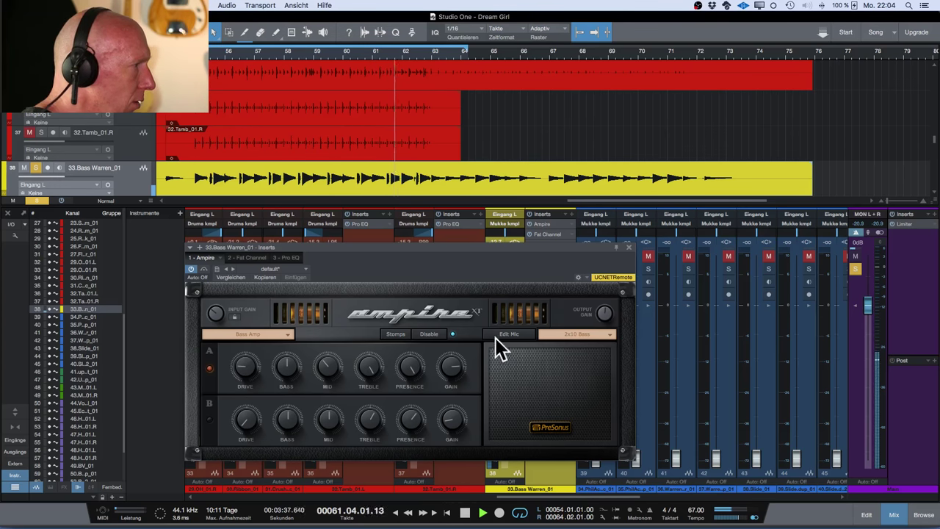
{"action": "left_click", "coordinate": [629, 249]}
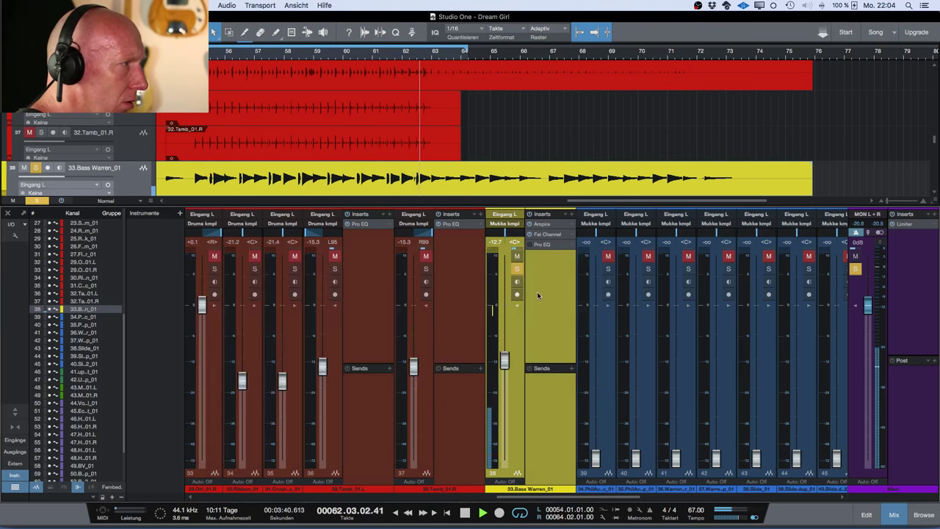
Reopen the bass channel's Fat Channel and set the Passive EQ's High Frequency to 5 kHz and Bandwidth to 5.20
{"action": "left_click", "coordinate": [545, 235]}
{"action": "left_click_drag", "start_coordinate": [361, 273], "coordinate": [512, 277]}
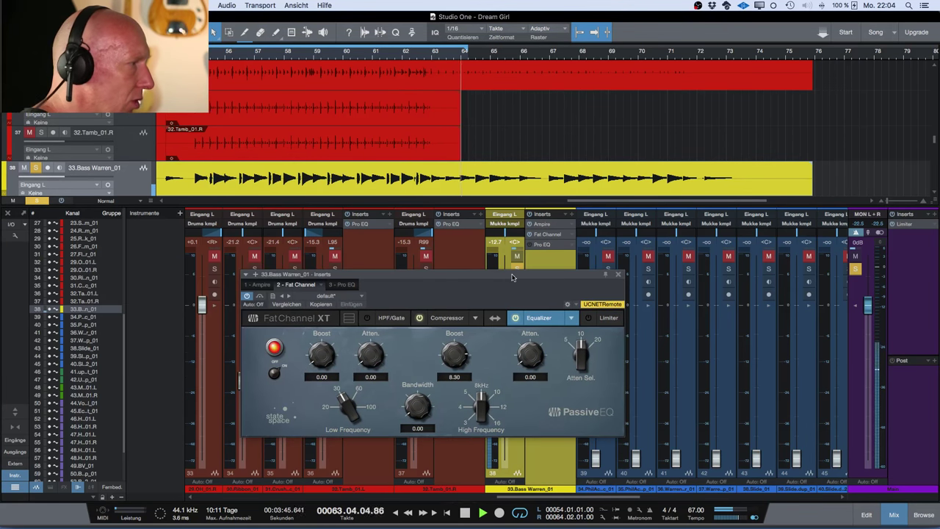
{"action": "left_click_drag", "start_coordinate": [482, 409], "coordinate": [481, 415]}
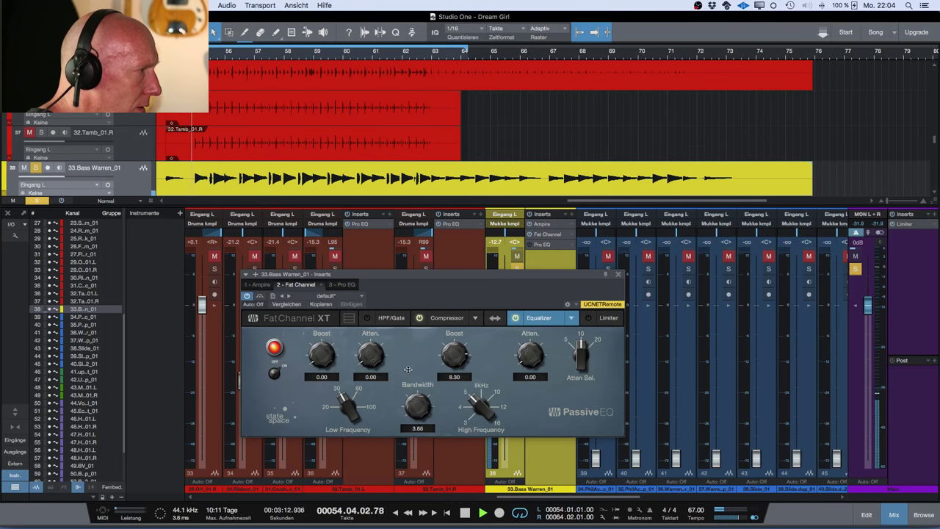
{"action": "left_click_drag", "start_coordinate": [407, 357], "coordinate": [408, 354]}
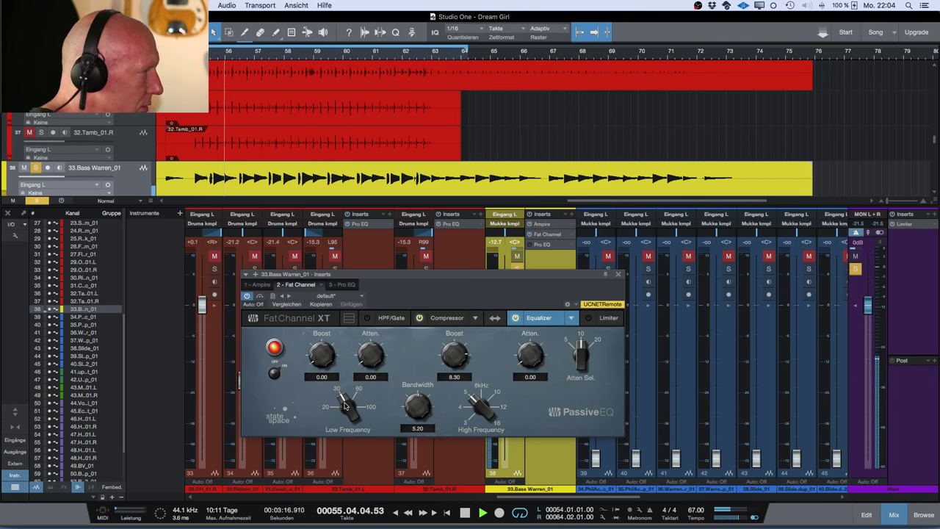
Set the Passive EQ's Low Frequency to 60 with Boost 1.45 and Atten. 1.55, and unsolo the bass
{"action": "left_click_drag", "start_coordinate": [343, 397], "coordinate": [346, 384]}
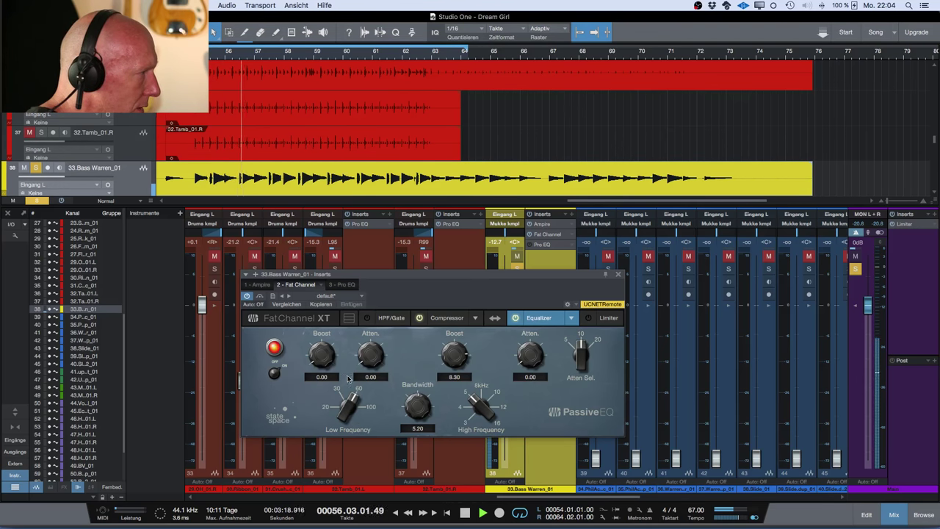
{"action": "left_click_drag", "start_coordinate": [311, 316], "coordinate": [313, 335]}
{"action": "left_click_drag", "start_coordinate": [369, 360], "coordinate": [363, 345]}
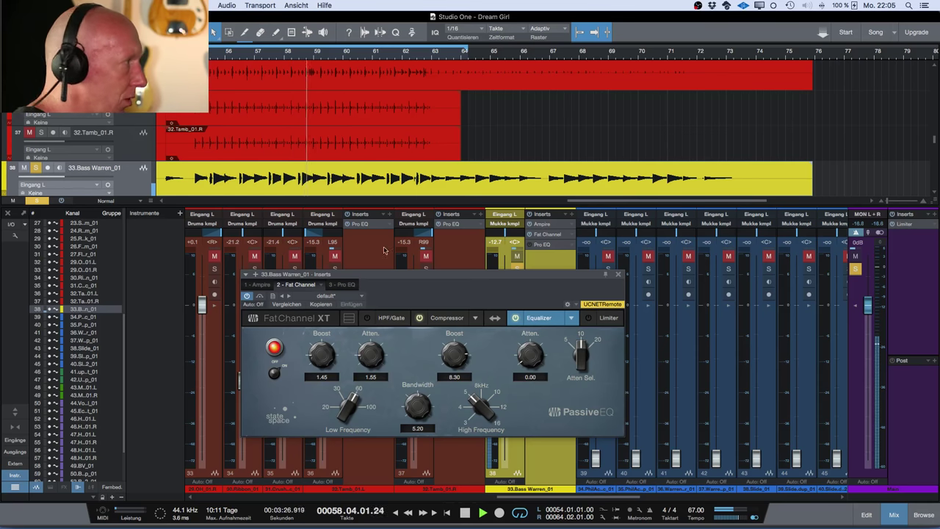
{"action": "left_click", "coordinate": [39, 201]}
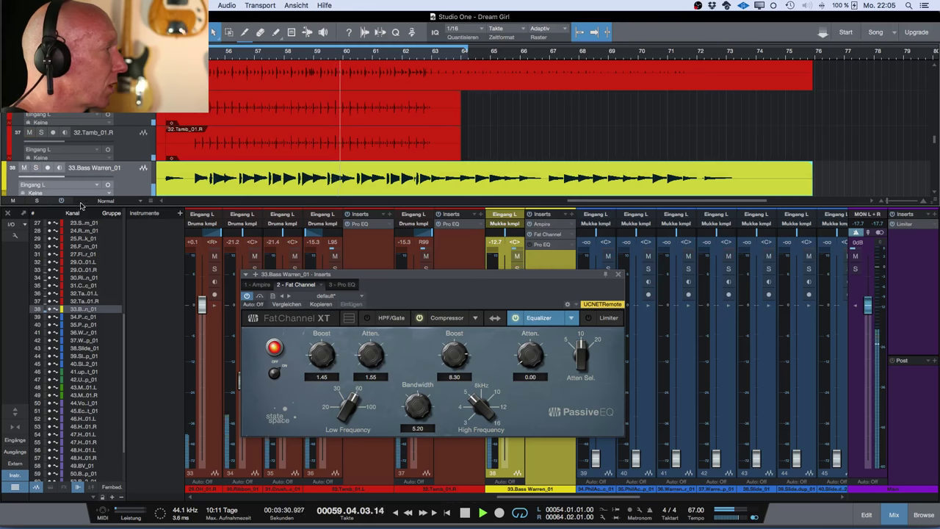
{"action": "left_click", "coordinate": [618, 274]}
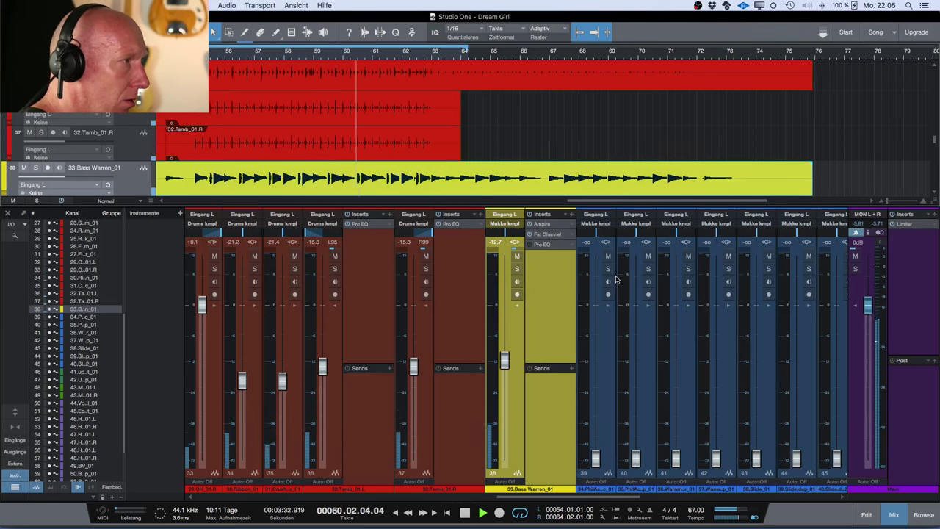
Lower the bass channel's fader to -14.9 dB and remove the Pro EQ from its inserts
{"action": "mouse_move", "coordinate": [505, 362]}
{"action": "left_mouse_down"}
{"action": "mouse_move", "coordinate": [505, 378]}
{"action": "mouse_move", "coordinate": [508, 371]}
{"action": "left_mouse_up"}
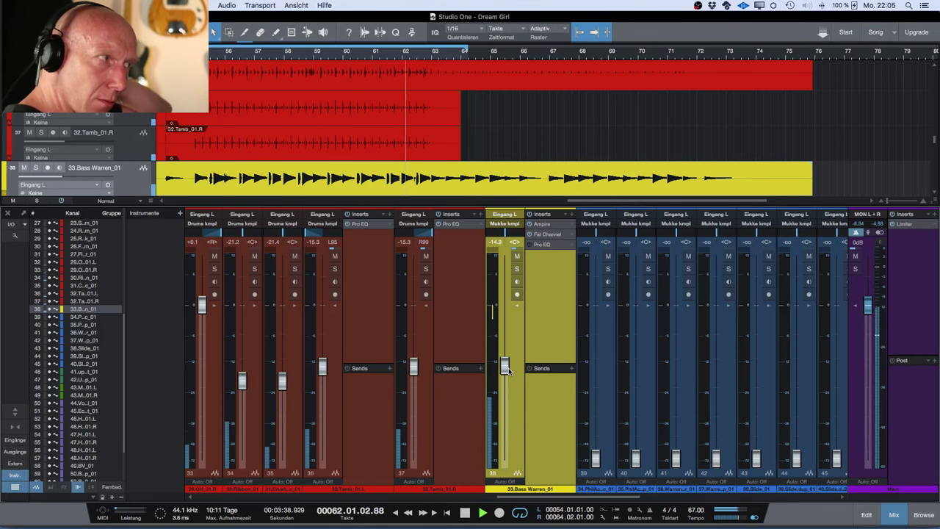
{"action": "right_click", "coordinate": [571, 245]}
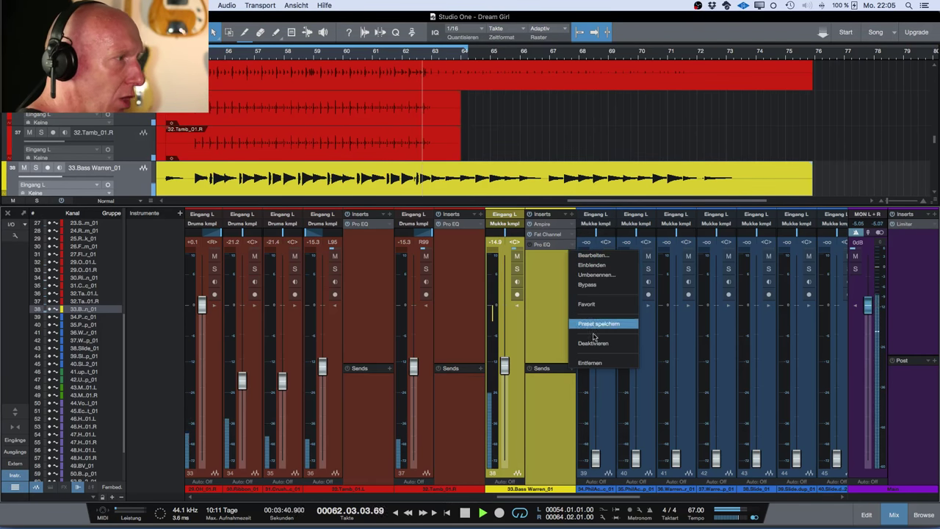
{"action": "left_click", "coordinate": [594, 361]}
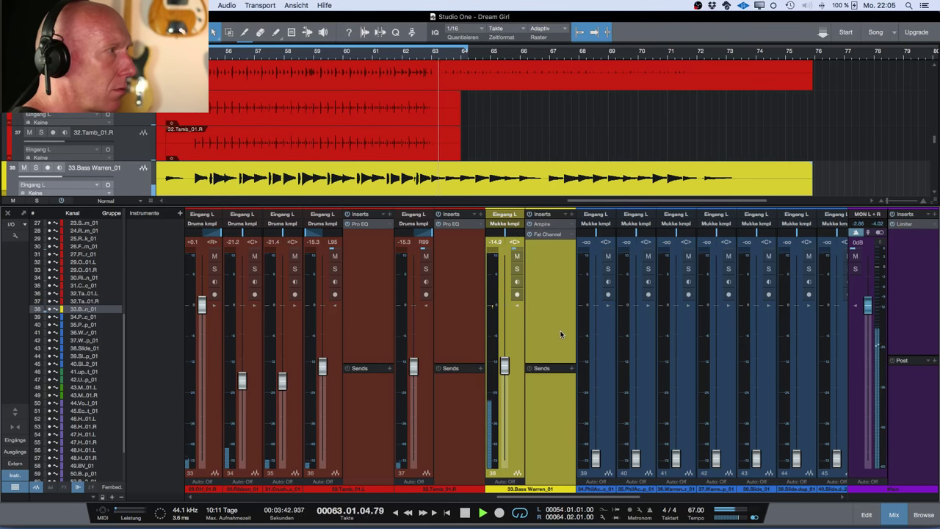
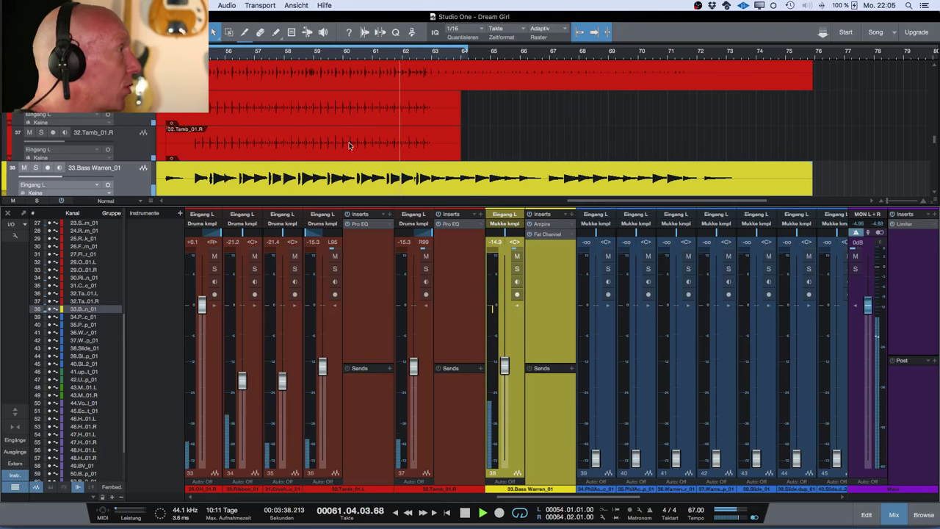
Select the first two blue guitar channels, 39 and 40, and raise their faders together to -25.8 dB
{"action": "scroll", "coordinate": [339, 138], "scroll_direction": "down", "scroll_amount": 4}
{"action": "scroll", "coordinate": [338, 134], "scroll_direction": "down", "scroll_amount": 1}
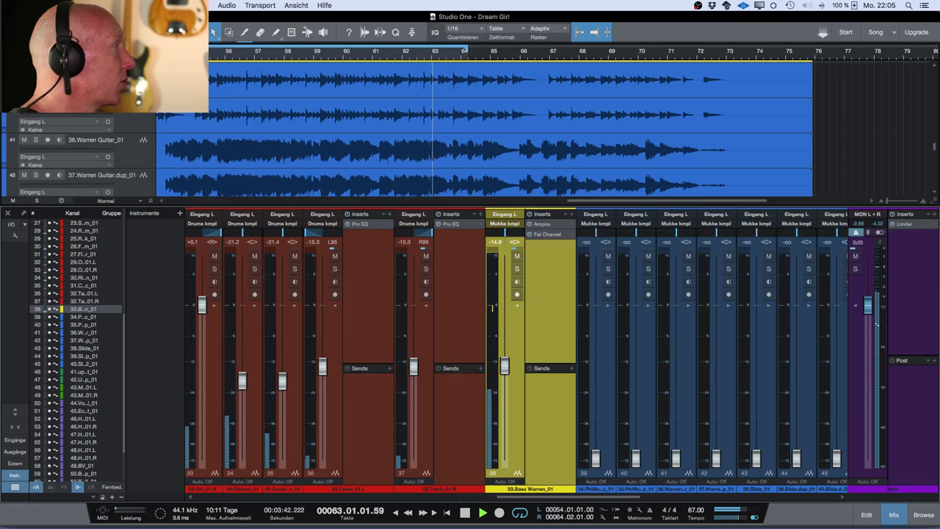
{"action": "left_click", "coordinate": [345, 82]}
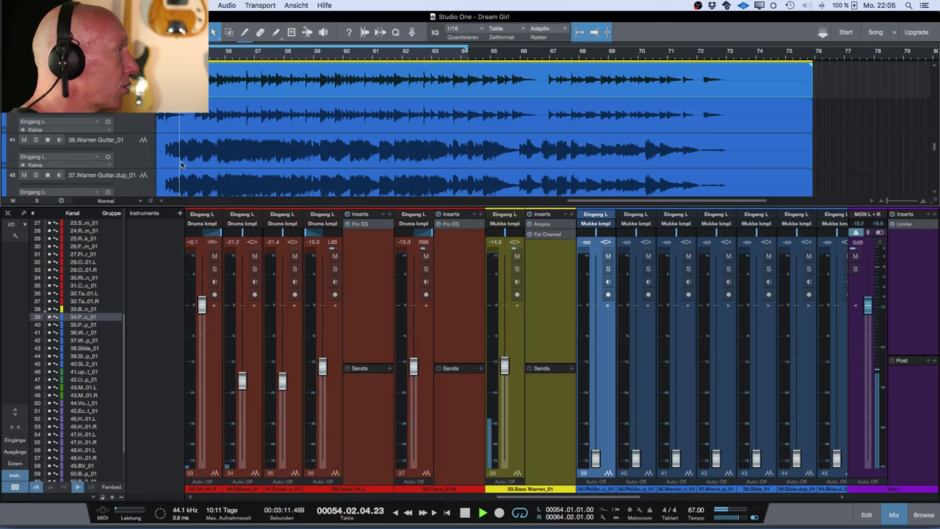
{"action": "left_click", "coordinate": [643, 443], "text": "shift"}
{"action": "left_click_drag", "start_coordinate": [595, 459], "coordinate": [594, 395]}
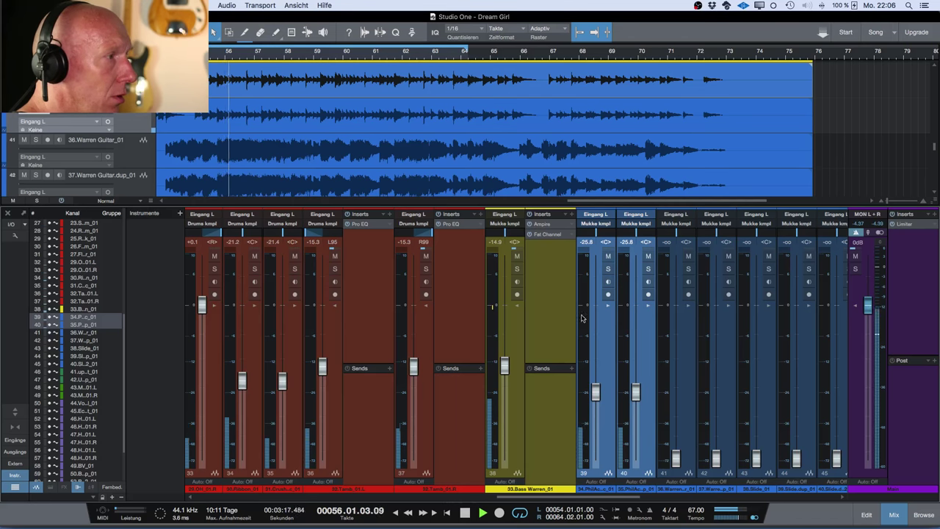
Pan acoustic guitar channel 39 hard left and channel 40 hard right, stop playback, and check channel 40's full name
{"action": "left_click", "coordinate": [677, 354]}
{"action": "left_click", "coordinate": [606, 367]}
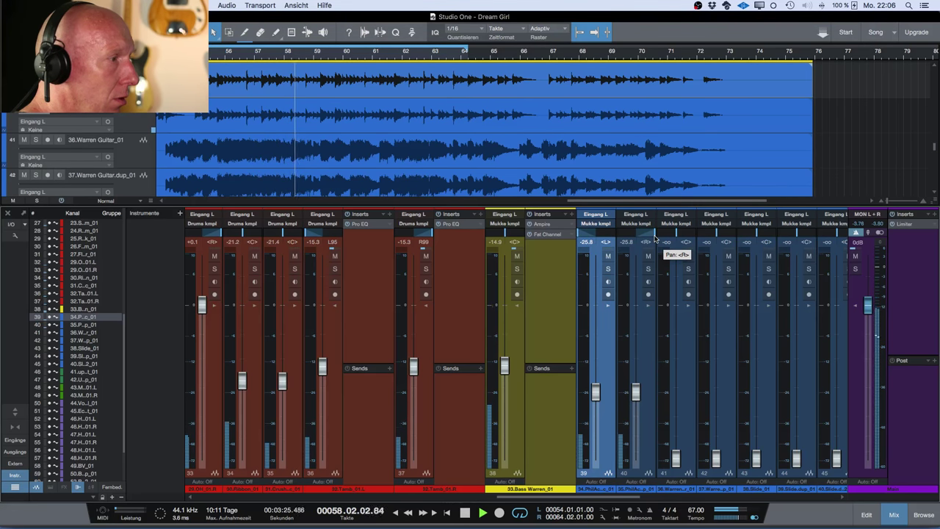
{"action": "key", "text": "space"}
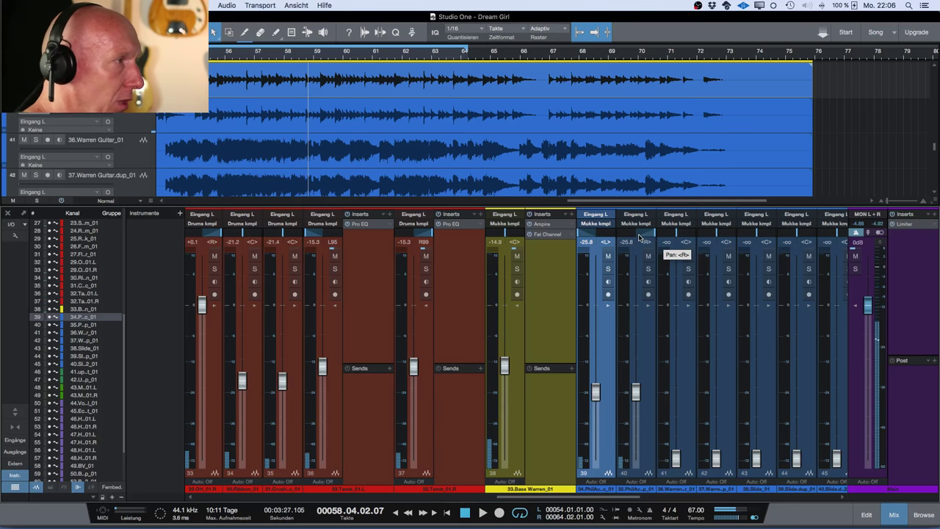
{"action": "double_click", "coordinate": [636, 488]}
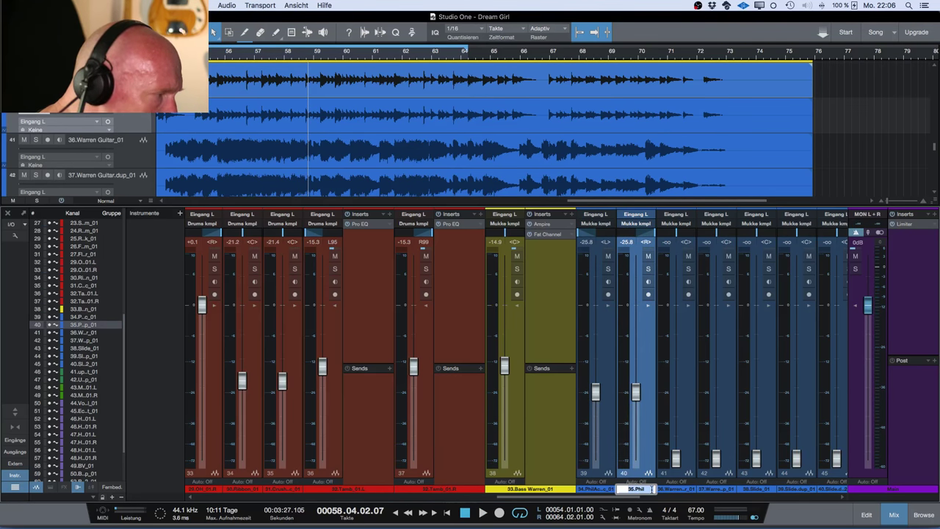
{"action": "left_click", "coordinate": [648, 467]}
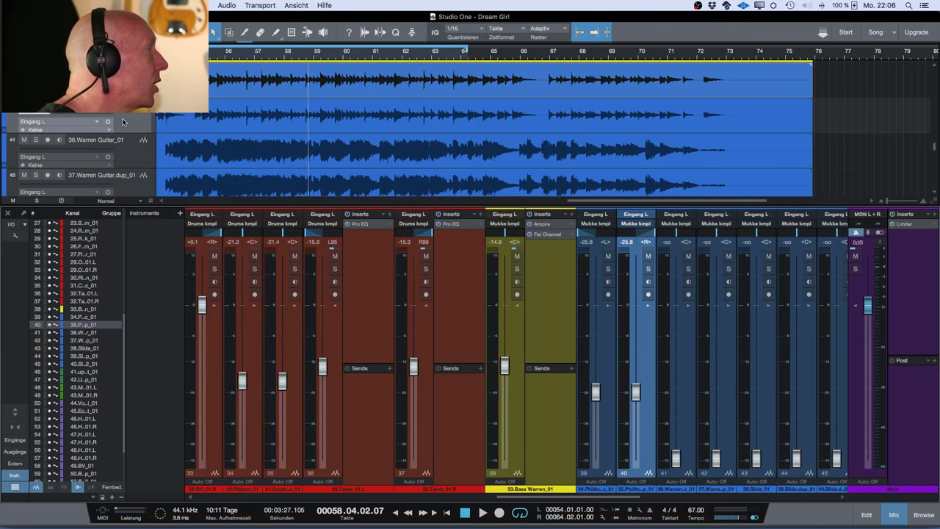
Mute the duplicate acoustic guitar on channel 40 and pull its fader all the way down
{"action": "scroll", "coordinate": [123, 122], "scroll_direction": "up", "scroll_amount": 2}
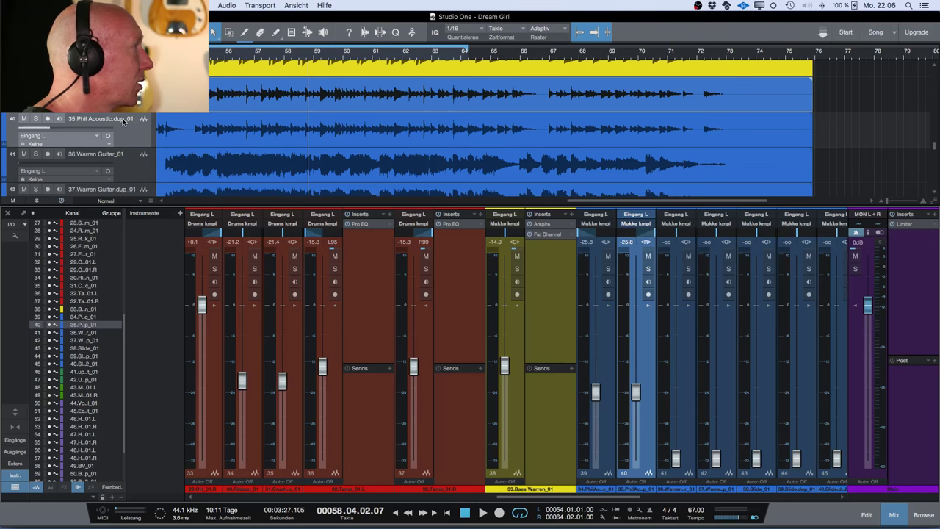
{"action": "left_click", "coordinate": [25, 119]}
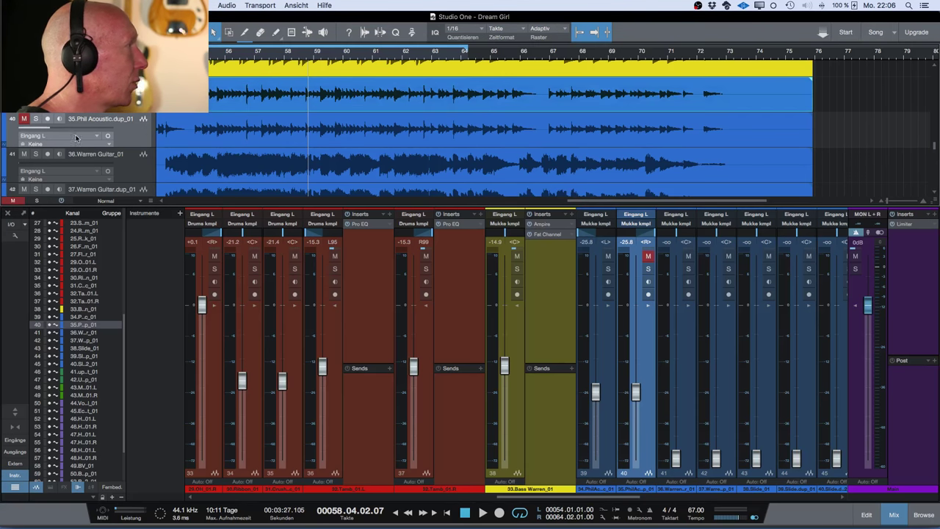
{"action": "left_click", "coordinate": [607, 376]}
{"action": "left_click_drag", "start_coordinate": [640, 395], "coordinate": [642, 467]}
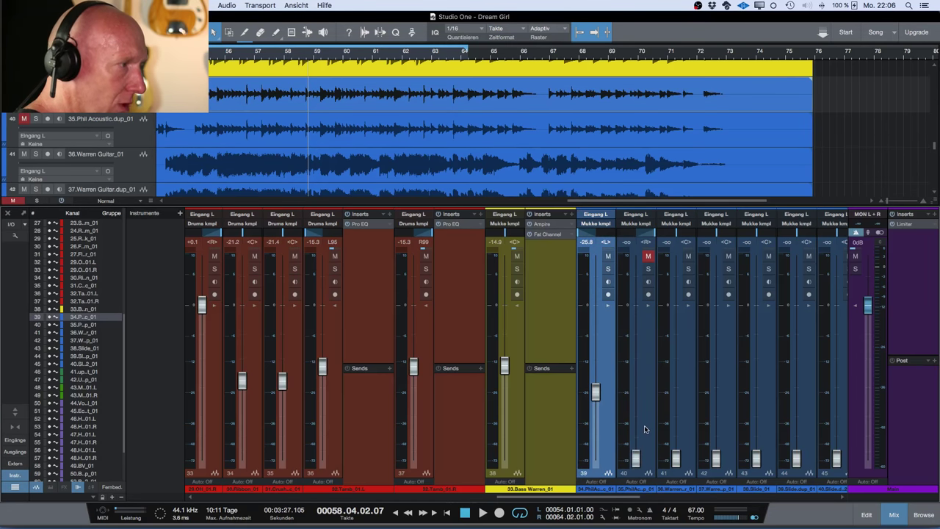
Resume playback, set acoustic guitar channel 39's pan to centre, and raise its fader to -20.6 dB
{"action": "key", "text": "space"}
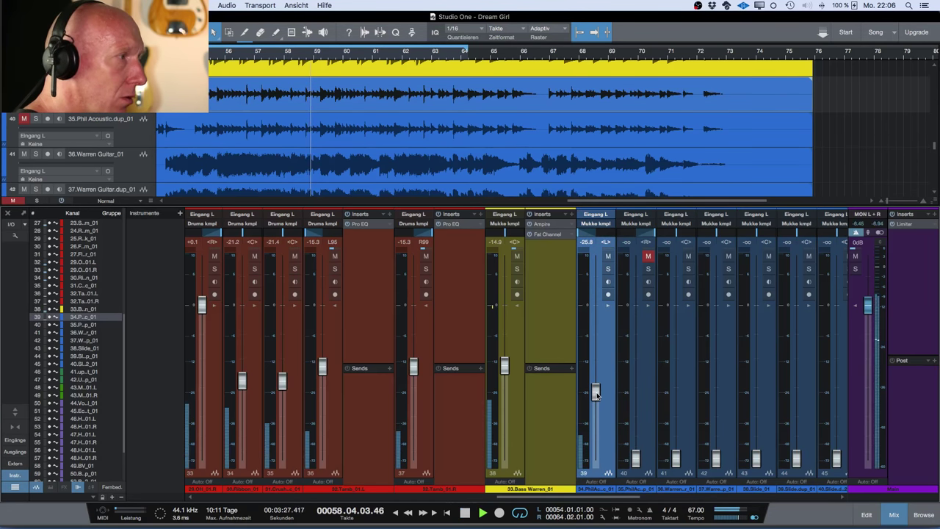
{"action": "left_click", "coordinate": [606, 242]}
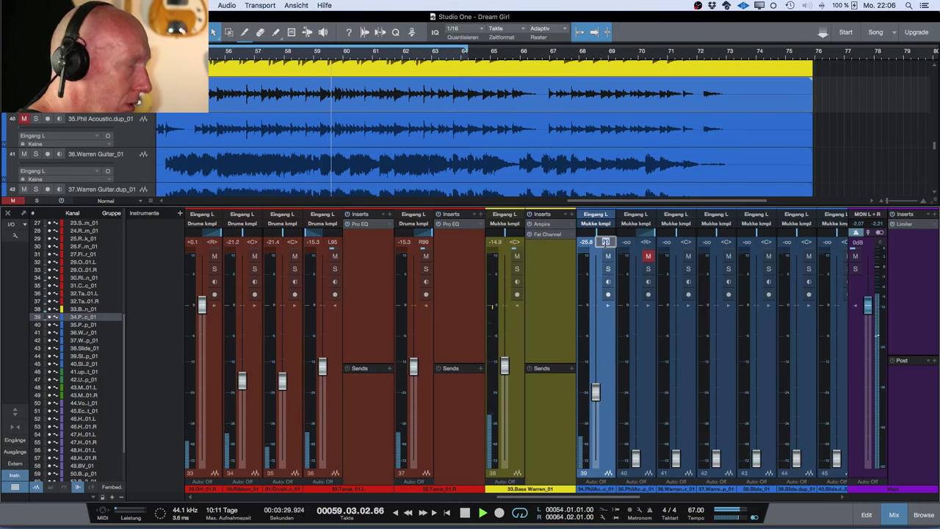
{"action": "type", "text": "0"}
{"action": "key", "text": "Return"}
{"action": "scroll", "coordinate": [514, 352], "scroll_direction": "right", "scroll_amount": 3}
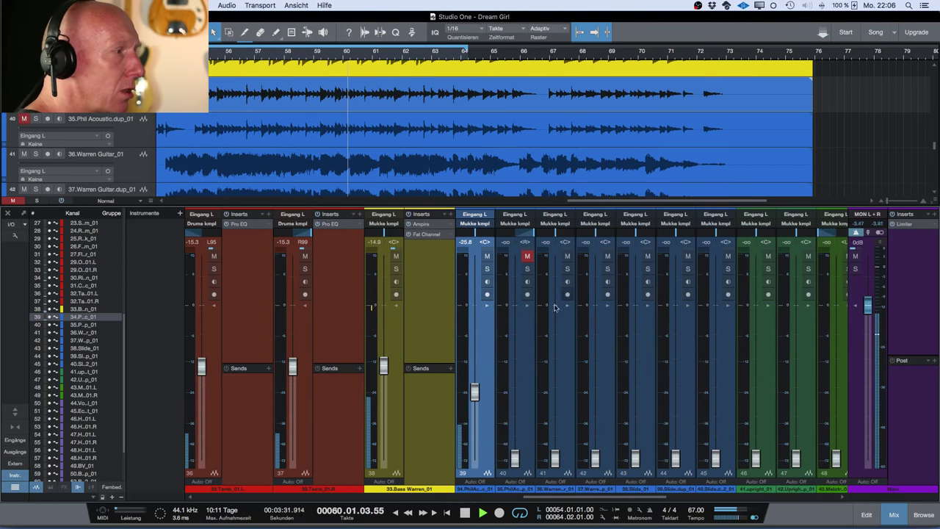
{"action": "left_click_drag", "start_coordinate": [475, 397], "coordinate": [474, 384]}
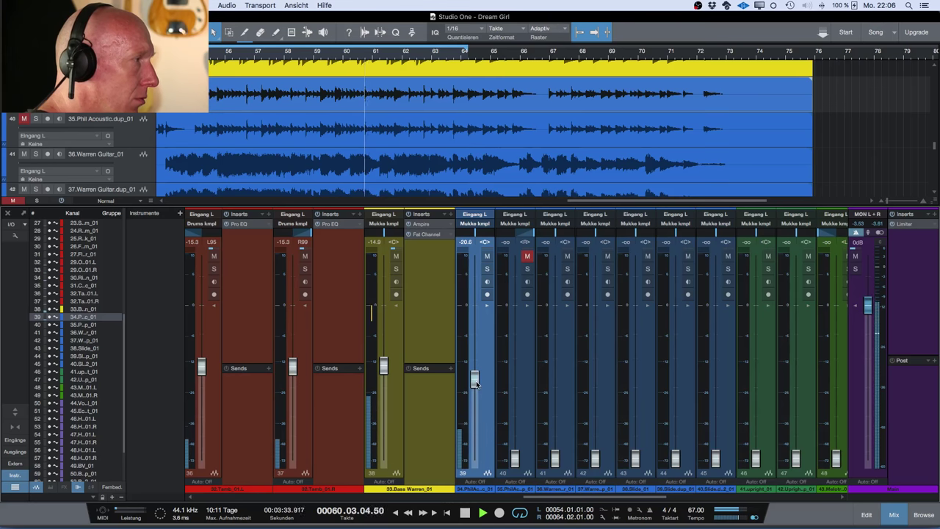
Expand acoustic guitar channel 39 and add a Fat Channel to its inserts
{"action": "left_click", "coordinate": [487, 306]}
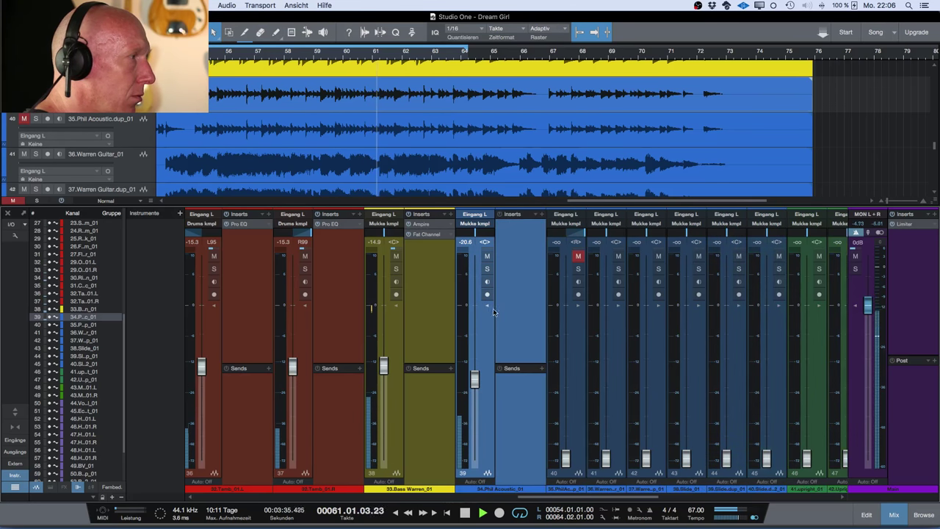
{"action": "left_click", "coordinate": [541, 215]}
{"action": "scroll", "coordinate": [580, 367], "scroll_direction": "down", "scroll_amount": 5}
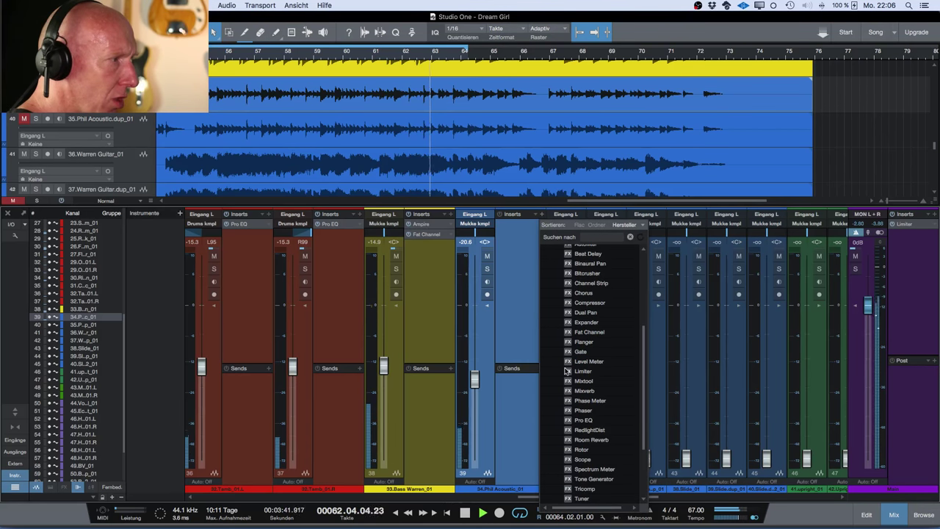
{"action": "left_click", "coordinate": [591, 332]}
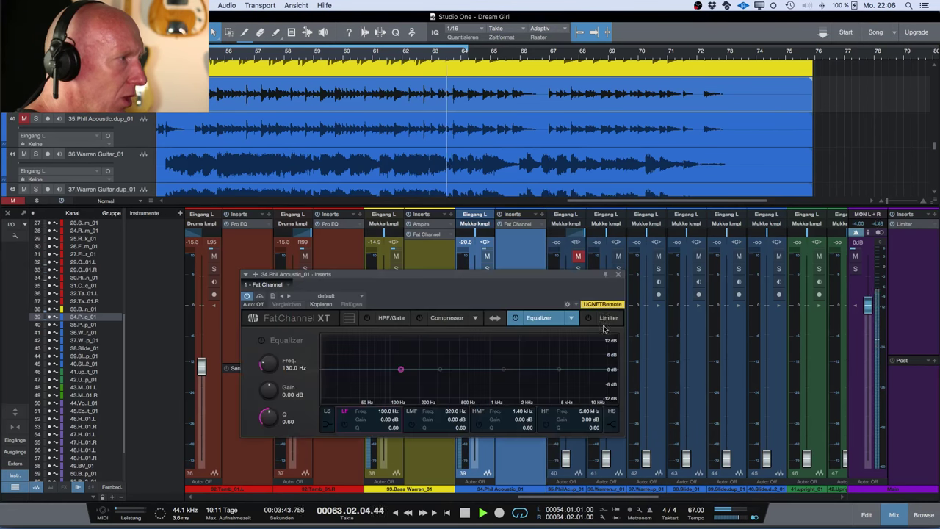
{"action": "left_click_drag", "start_coordinate": [421, 285], "coordinate": [417, 278]}
Enable the acoustic guitar's Fat Channel compressor, try the FET model, and switch it to Tube
{"action": "left_click", "coordinate": [417, 311]}
{"action": "left_click", "coordinate": [471, 313]}
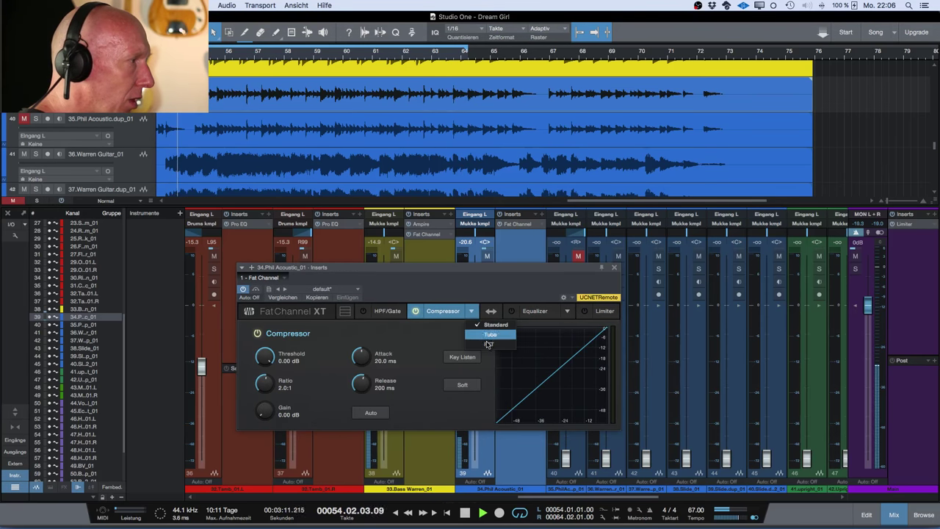
{"action": "left_click", "coordinate": [493, 347]}
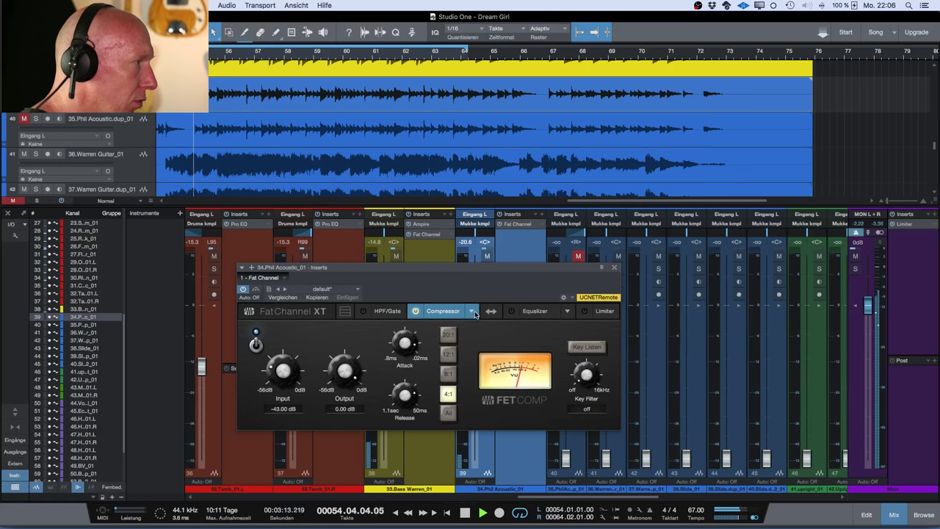
{"action": "left_click", "coordinate": [472, 312]}
{"action": "left_click", "coordinate": [492, 334]}
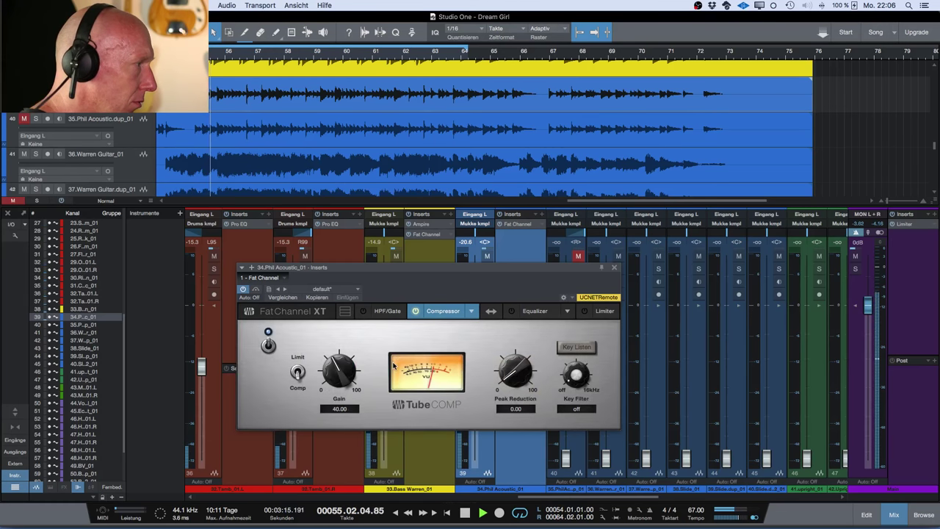
Set the acoustic guitar's Tube compressor to Peak Reduction 66.00 and Gain 50.50, and close the plug-in window
{"action": "left_click_drag", "start_coordinate": [505, 375], "coordinate": [505, 313]}
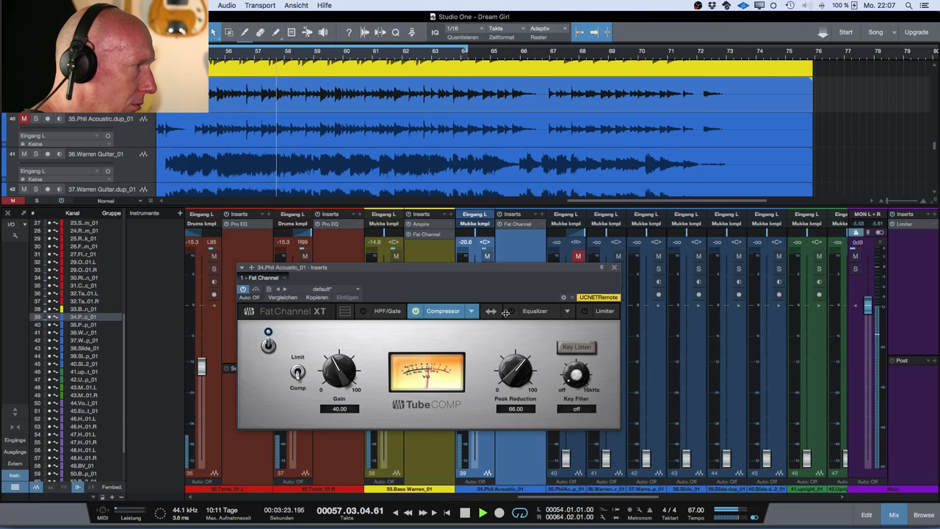
{"action": "left_click_drag", "start_coordinate": [339, 362], "coordinate": [336, 353]}
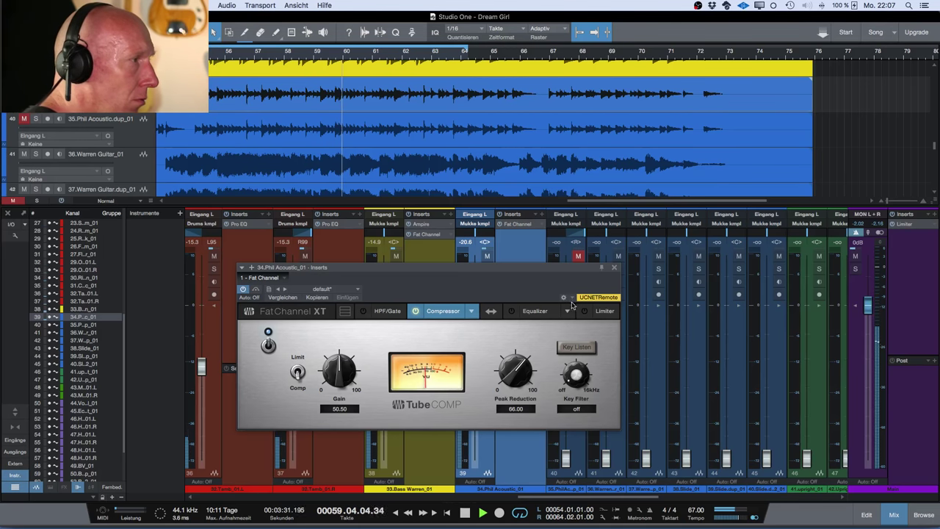
{"action": "left_click", "coordinate": [614, 268]}
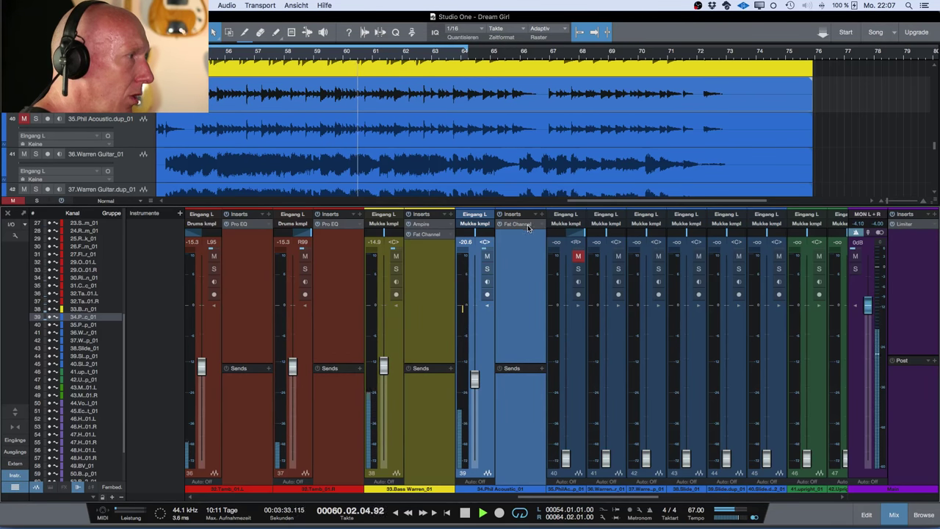
Reopen the acoustic guitar's Fat Channel, enable its Equalizer, and set the high-pass filter to 155 Hz
{"action": "double_click", "coordinate": [518, 224]}
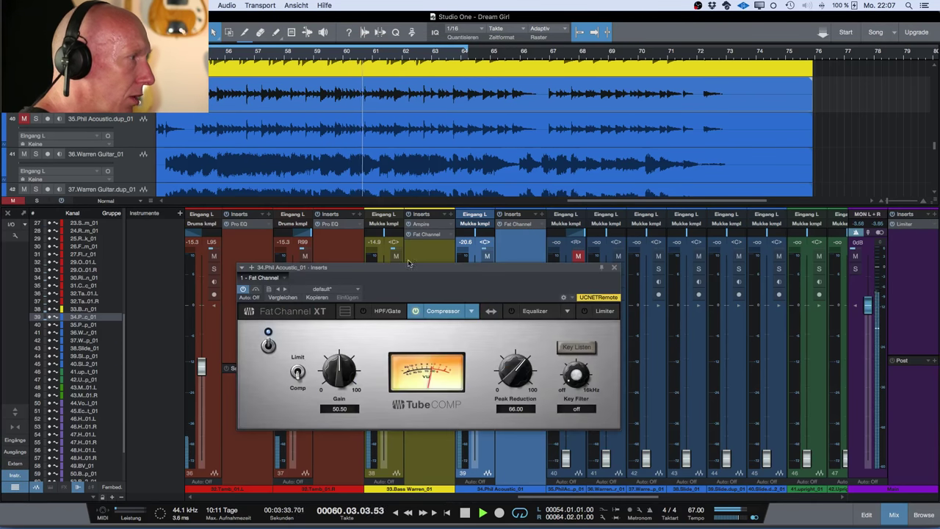
{"action": "left_click", "coordinate": [544, 312]}
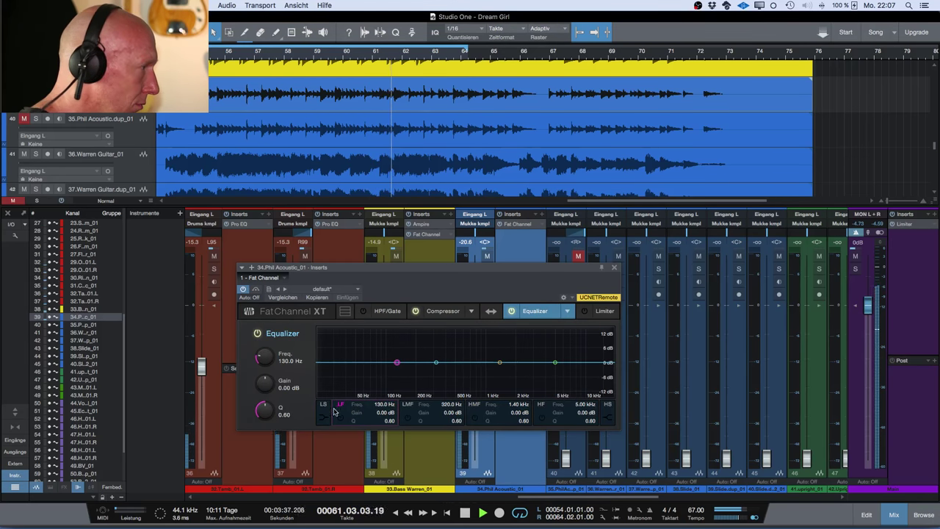
{"action": "left_click", "coordinate": [382, 311]}
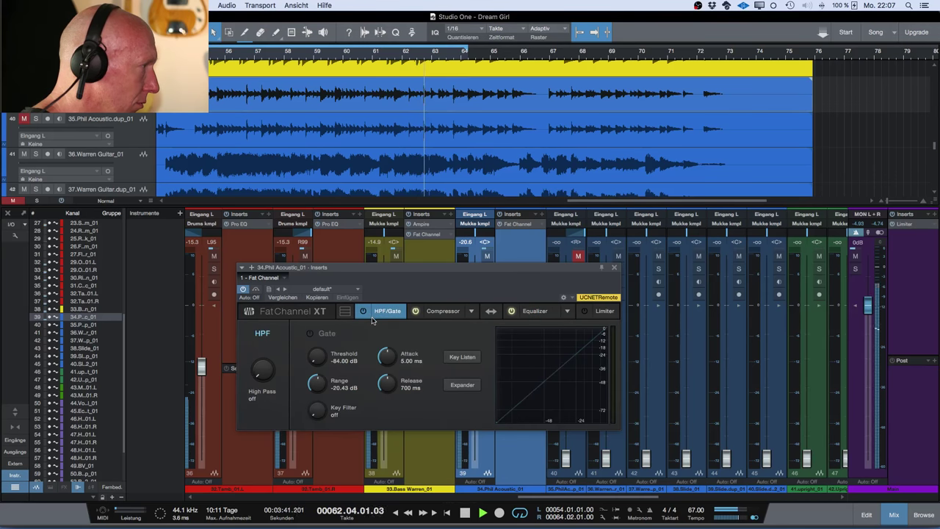
{"action": "left_click", "coordinate": [363, 311]}
{"action": "left_click", "coordinate": [310, 333]}
{"action": "left_click_drag", "start_coordinate": [260, 372], "coordinate": [251, 329]}
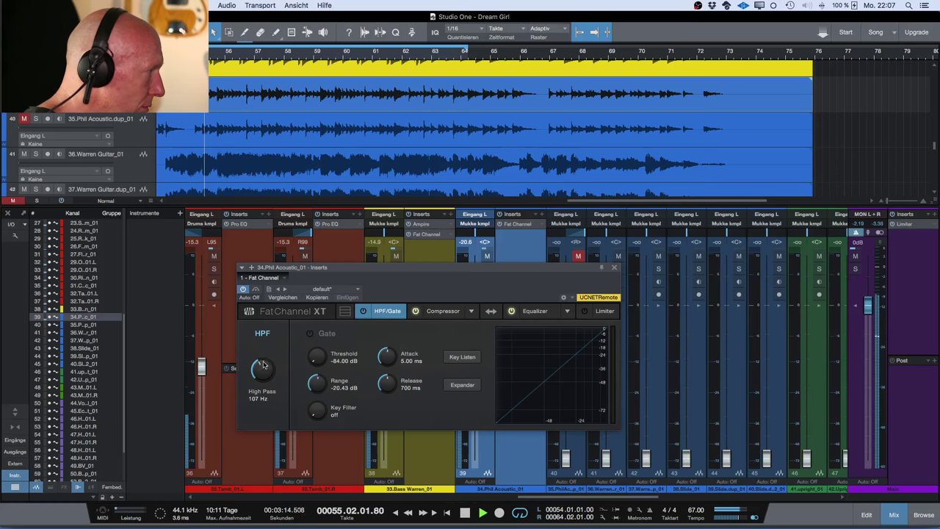
{"action": "left_click_drag", "start_coordinate": [250, 312], "coordinate": [252, 351]}
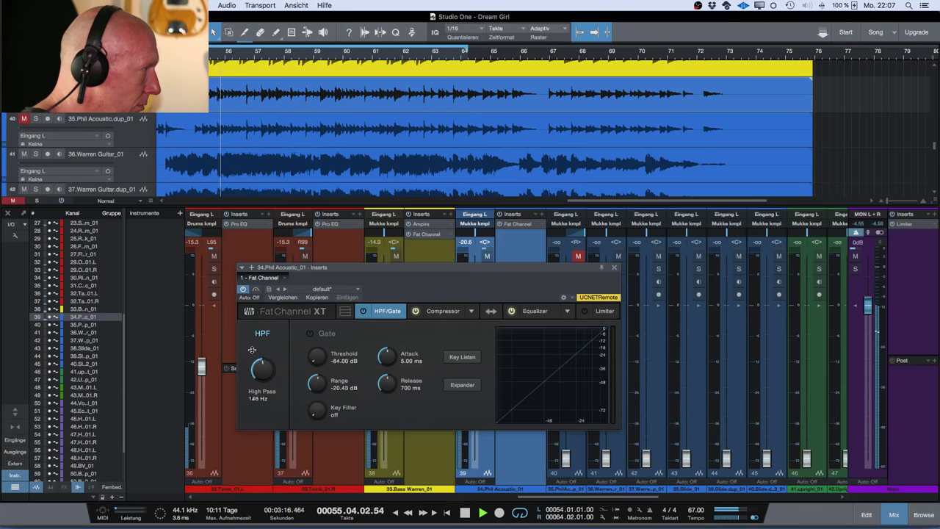
{"action": "mouse_move", "coordinate": [251, 335]}
{"action": "left_mouse_down"}
{"action": "mouse_move", "coordinate": [252, 361]}
{"action": "mouse_move", "coordinate": [252, 349]}
{"action": "left_mouse_up"}
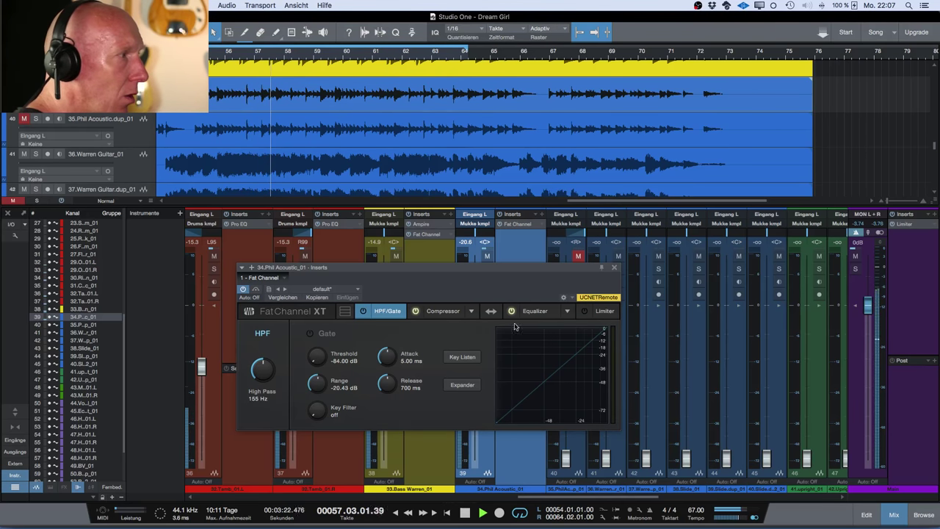
Cut the acoustic guitar's low-mid EQ band (LMF) by 2.25 dB at 499 Hz
{"action": "left_click", "coordinate": [541, 313]}
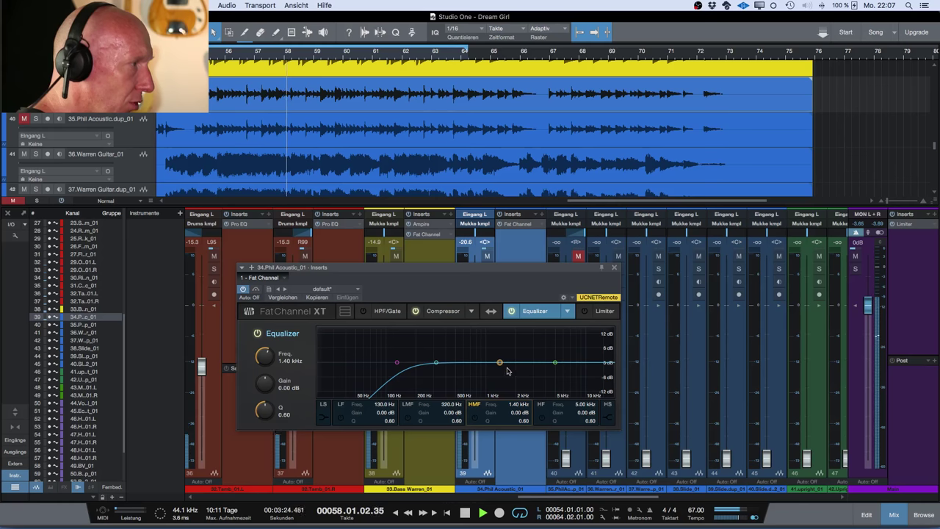
{"action": "left_click", "coordinate": [434, 362]}
{"action": "left_click_drag", "start_coordinate": [434, 362], "coordinate": [456, 370]}
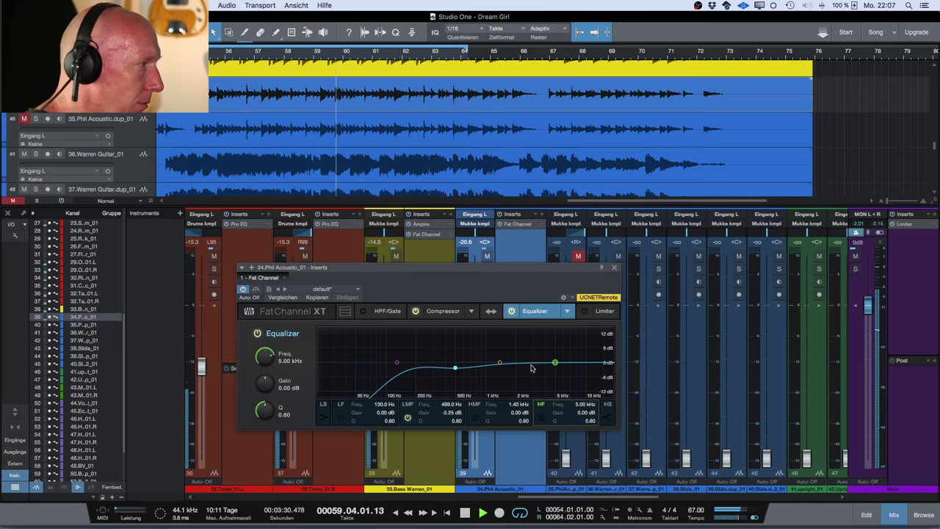
Boost the acoustic guitar's high EQ band (HF) by 4.41 dB at 9.82 kHz while the song plays
{"action": "left_click", "coordinate": [500, 364]}
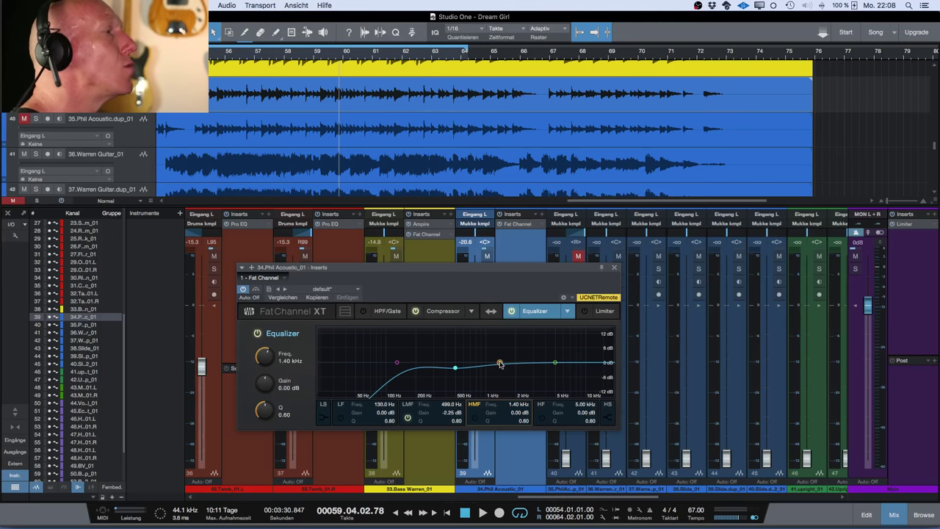
{"action": "left_click", "coordinate": [555, 363]}
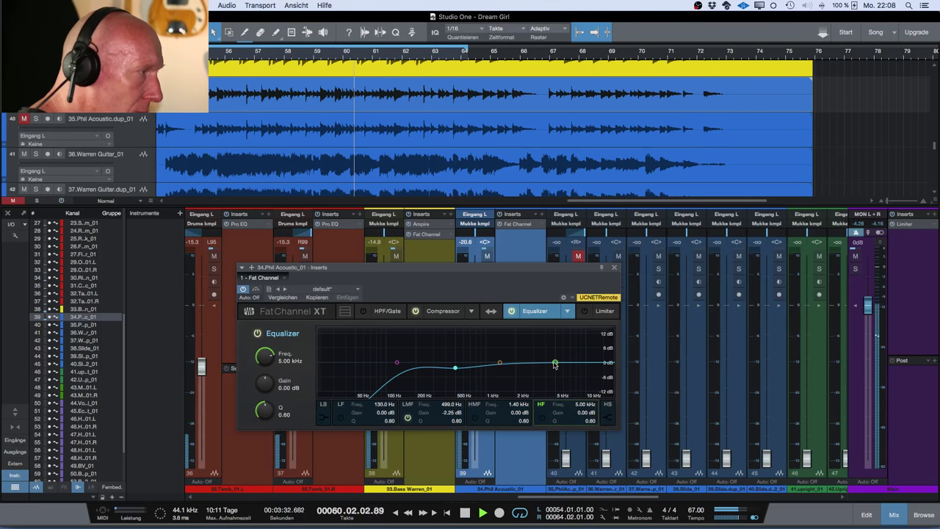
{"action": "key", "text": "space"}
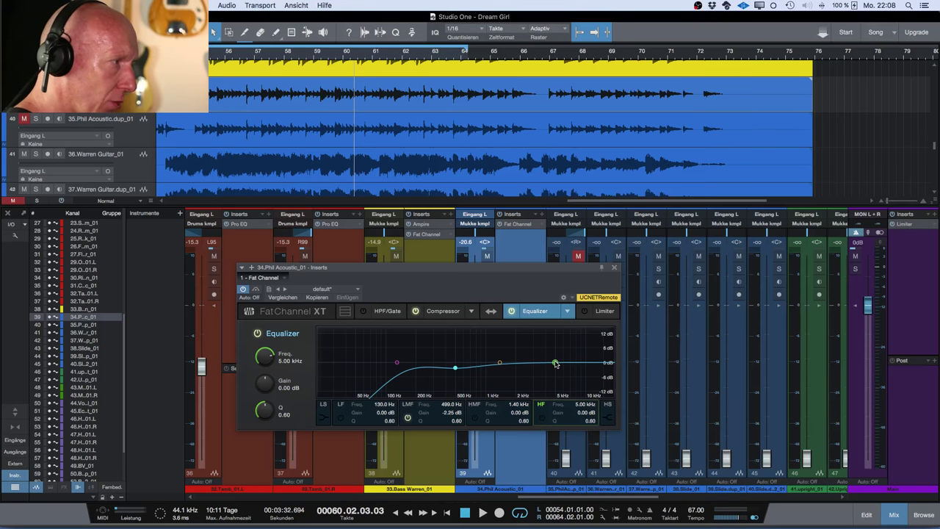
{"action": "key", "text": "space"}
{"action": "left_click_drag", "start_coordinate": [555, 362], "coordinate": [585, 353]}
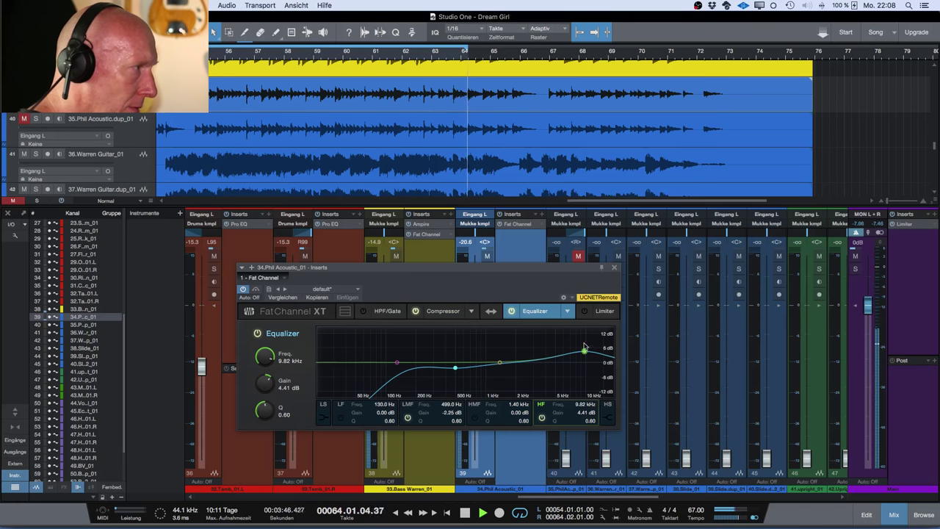
Set the acoustic guitar's Tube compressor Peak Reduction to 64.00 and close the Fat Channel window
{"action": "left_click", "coordinate": [434, 311]}
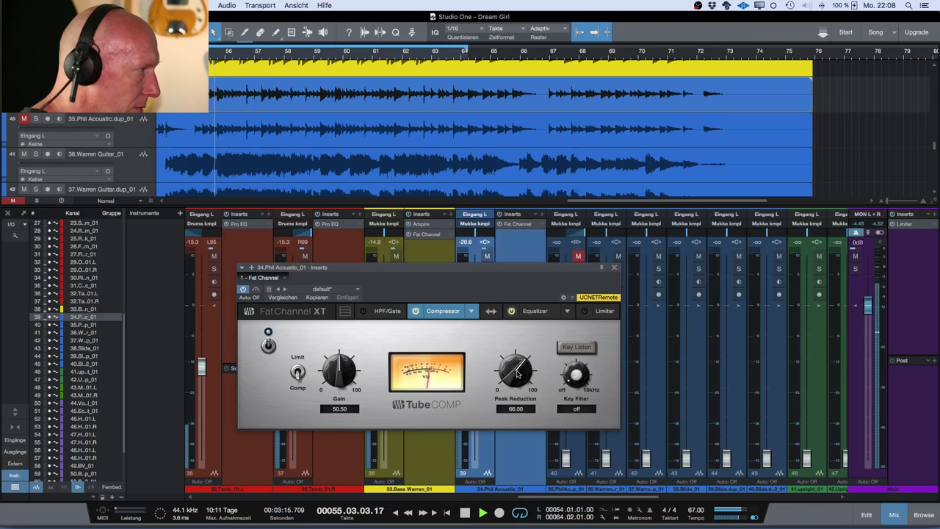
{"action": "left_click_drag", "start_coordinate": [517, 374], "coordinate": [513, 370]}
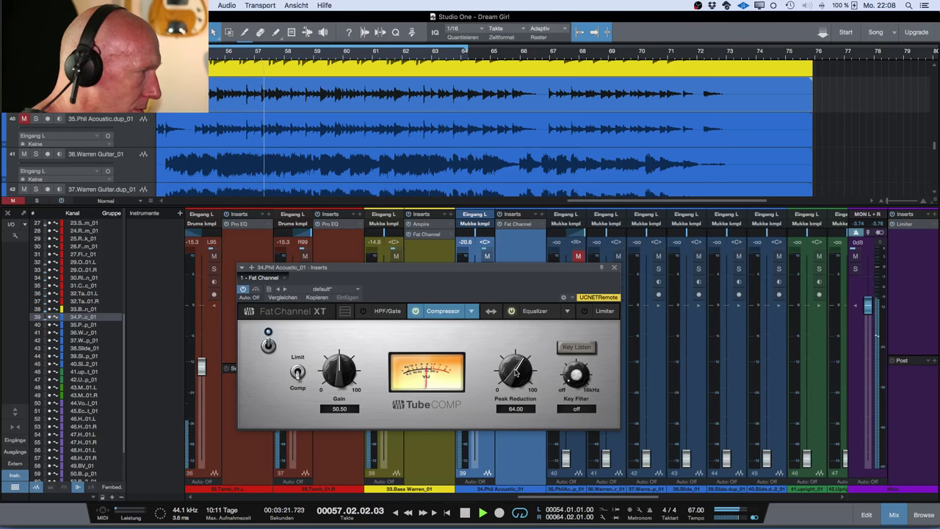
{"action": "left_click", "coordinate": [615, 267]}
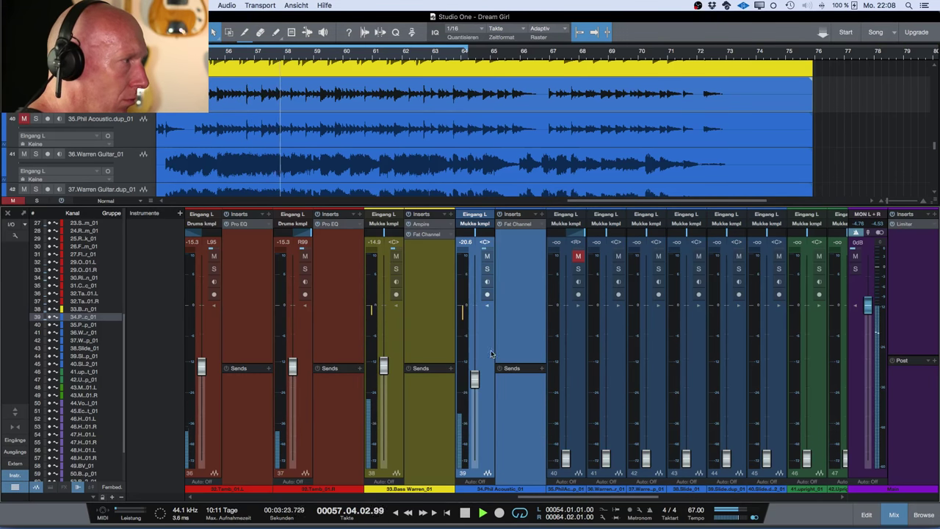
Set the acoustic guitar fader to -19.8 dB and bring in the guitar on channel 41 at -27.8 dB
{"action": "left_click_drag", "start_coordinate": [476, 384], "coordinate": [476, 382]}
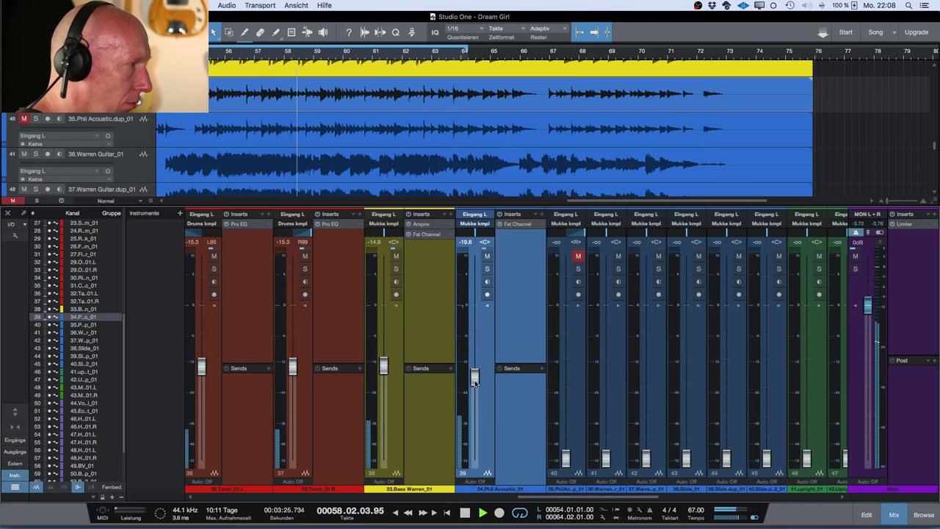
{"action": "scroll", "coordinate": [488, 375], "scroll_direction": "right", "scroll_amount": 3}
{"action": "scroll", "coordinate": [503, 367], "scroll_direction": "right", "scroll_amount": 2}
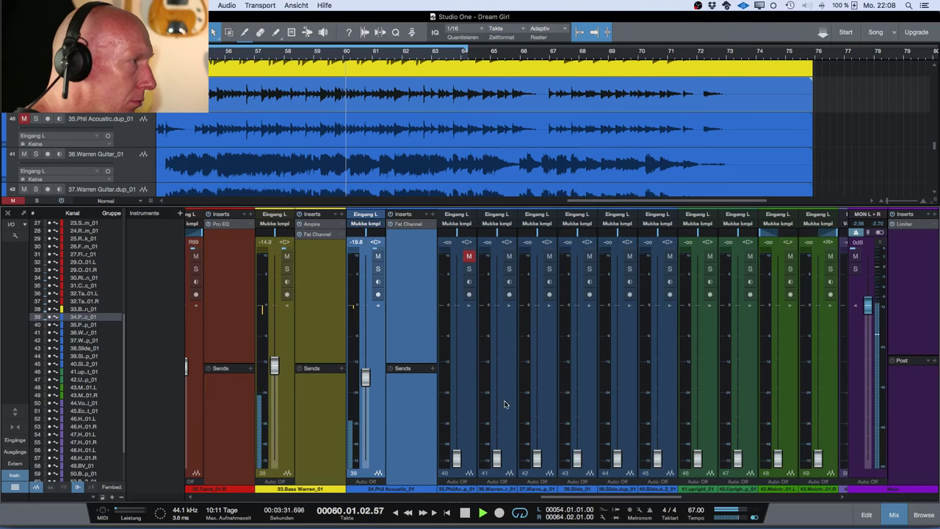
{"action": "left_click_drag", "start_coordinate": [496, 468], "coordinate": [499, 401]}
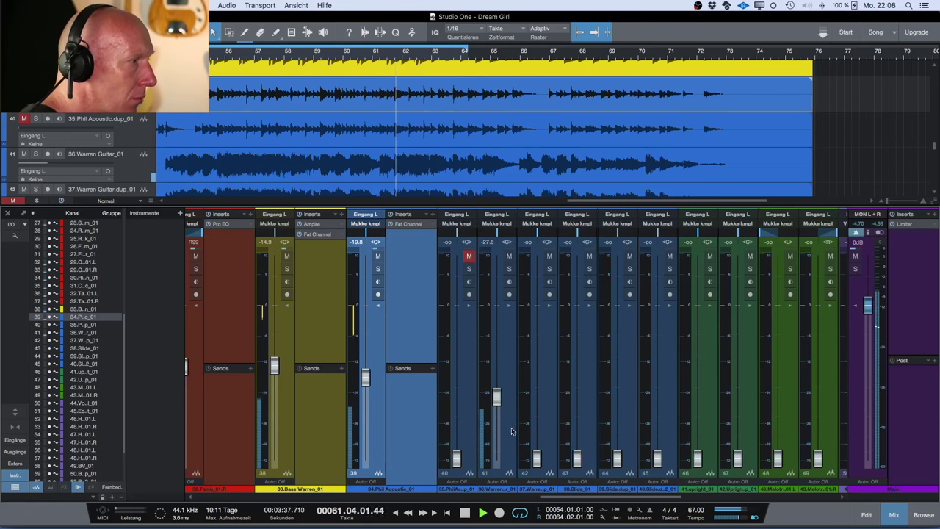
Compare the guitar on track 41 with its duplicate on track 42, auditioning the duplicate at -17.5 dB before pulling its fader fully down
{"action": "left_click", "coordinate": [513, 389]}
{"action": "double_click", "coordinate": [126, 175]}
{"action": "scroll", "coordinate": [124, 163], "scroll_direction": "down", "scroll_amount": 1}
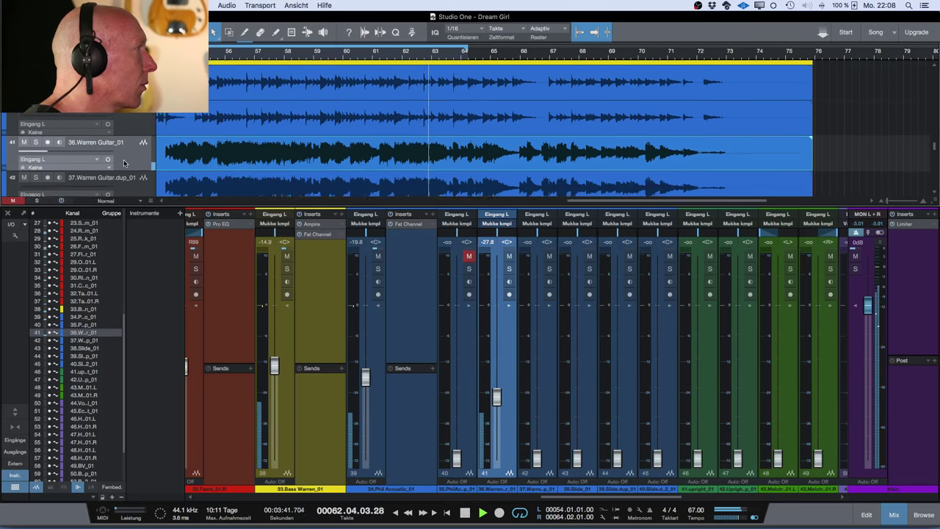
{"action": "scroll", "coordinate": [124, 163], "scroll_direction": "down", "scroll_amount": 1}
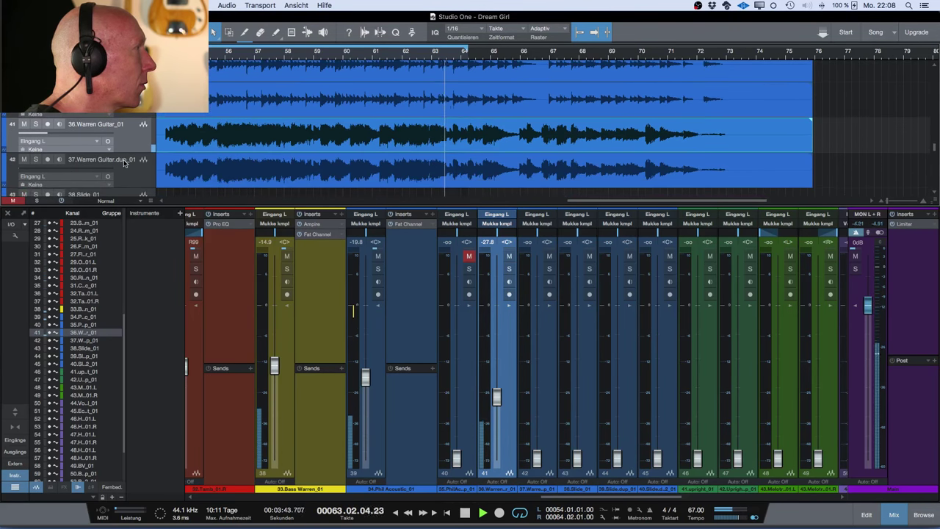
{"action": "scroll", "coordinate": [124, 163], "scroll_direction": "down", "scroll_amount": 1}
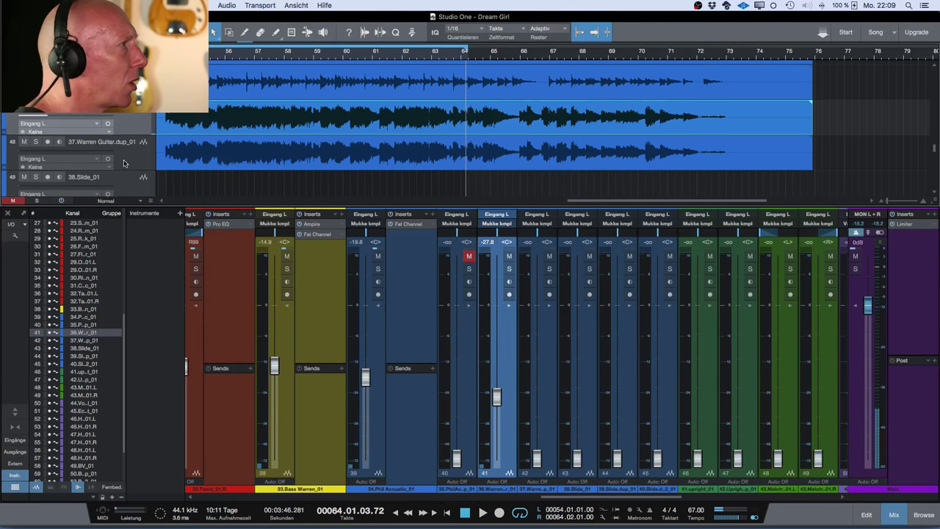
{"action": "scroll", "coordinate": [142, 158], "scroll_direction": "up", "scroll_amount": 2}
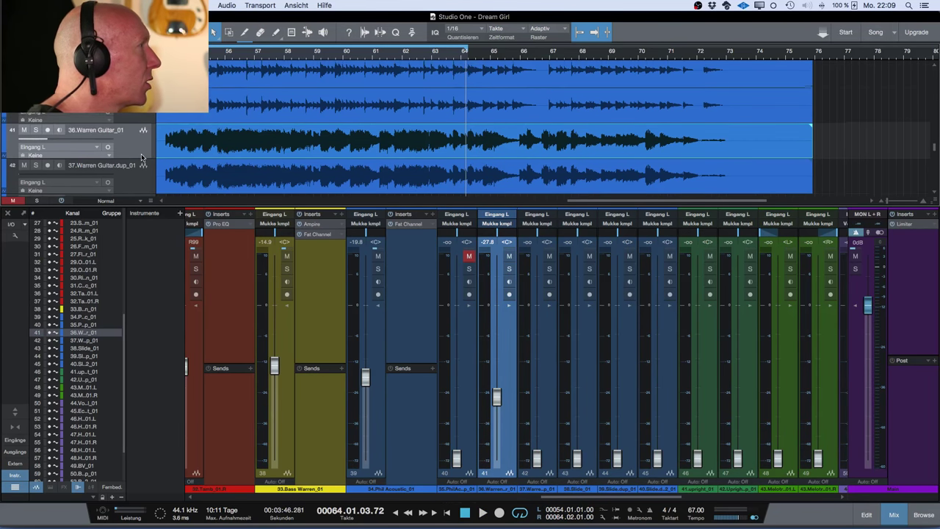
{"action": "scroll", "coordinate": [142, 158], "scroll_direction": "down", "scroll_amount": 1}
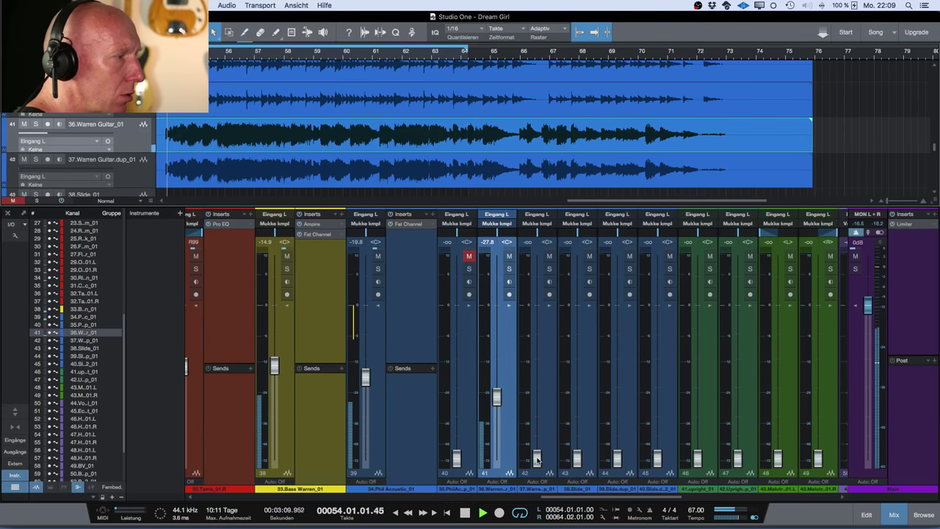
{"action": "left_click_drag", "start_coordinate": [539, 456], "coordinate": [543, 374]}
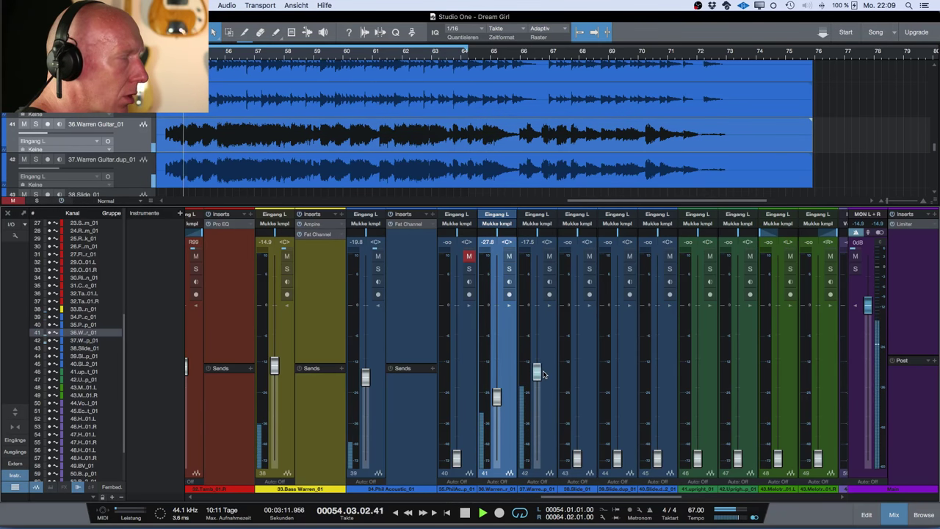
{"action": "left_click_drag", "start_coordinate": [537, 375], "coordinate": [537, 460]}
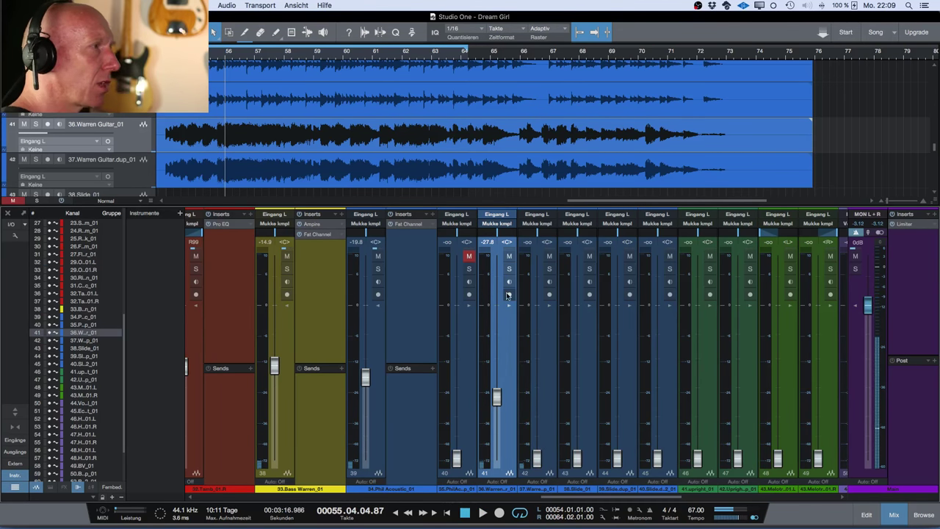
Pan guitar channel 41 hard left and channel 42 hard right, and set both faders to -23.2 dB during playback
{"action": "mouse_move", "coordinate": [482, 234]}
{"action": "left_mouse_down"}
{"action": "mouse_move", "coordinate": [500, 246]}
{"action": "mouse_move", "coordinate": [467, 234]}
{"action": "left_mouse_up"}
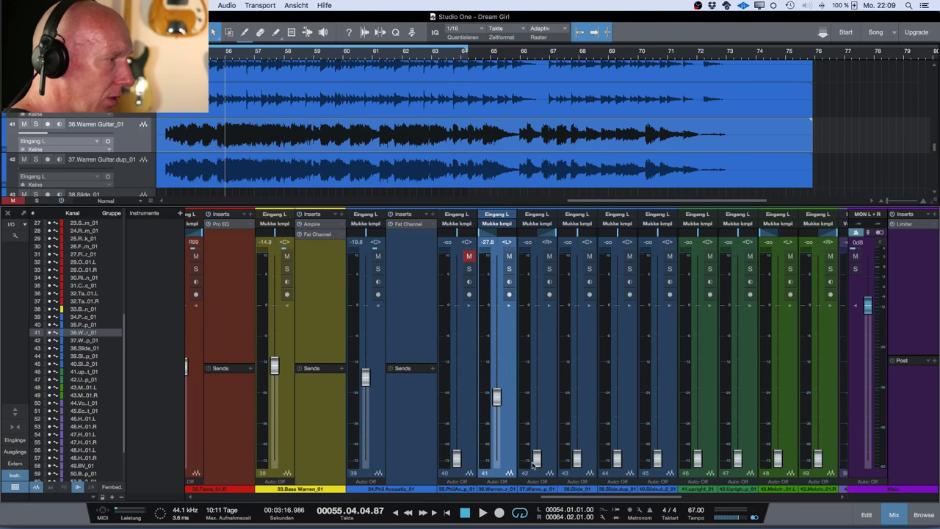
{"action": "key", "text": "space"}
{"action": "left_click_drag", "start_coordinate": [535, 460], "coordinate": [539, 393]}
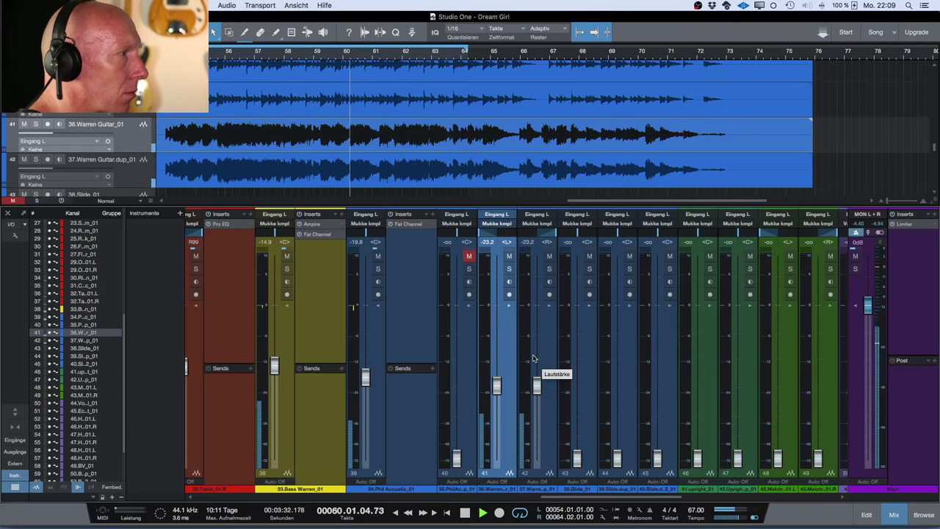
Balance the guitars during playback: acoustic at -12.7 dB, channel 41 at -20.0 dB and channel 42 at -19.2 dB
{"action": "left_click_drag", "start_coordinate": [538, 387], "coordinate": [539, 386]}
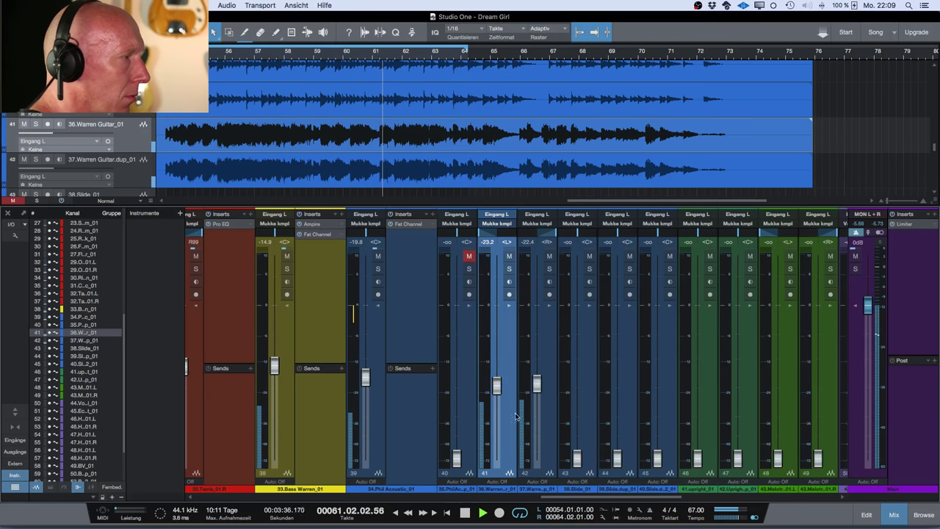
{"action": "left_click_drag", "start_coordinate": [539, 385], "coordinate": [538, 382]}
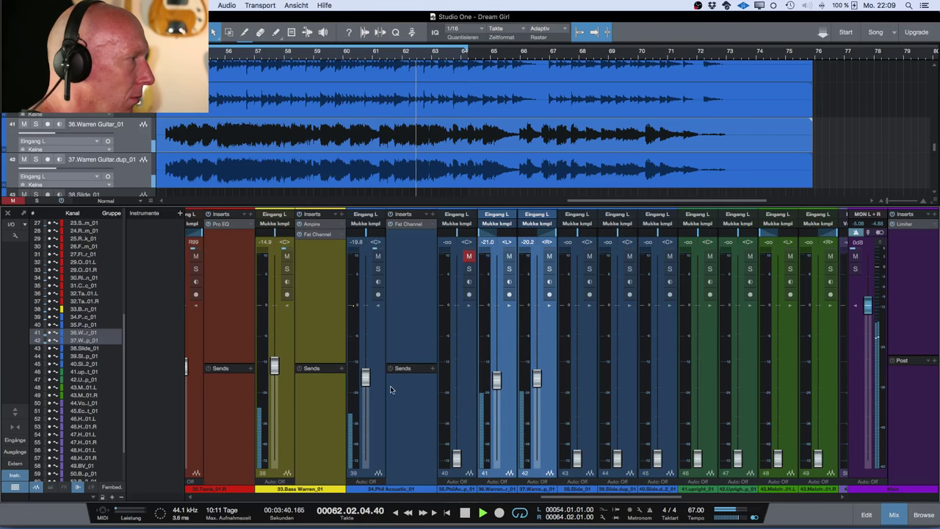
{"action": "left_click_drag", "start_coordinate": [366, 383], "coordinate": [367, 367]}
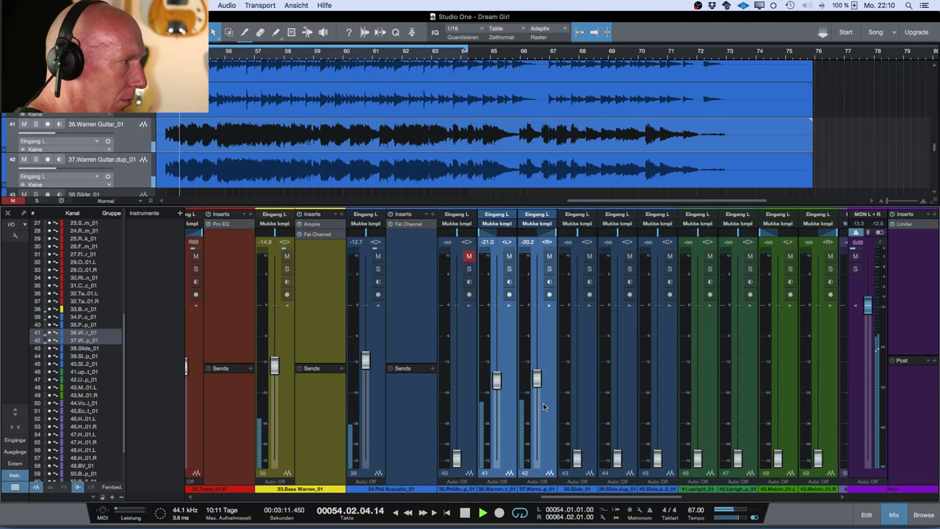
{"action": "left_click_drag", "start_coordinate": [537, 379], "coordinate": [536, 377]}
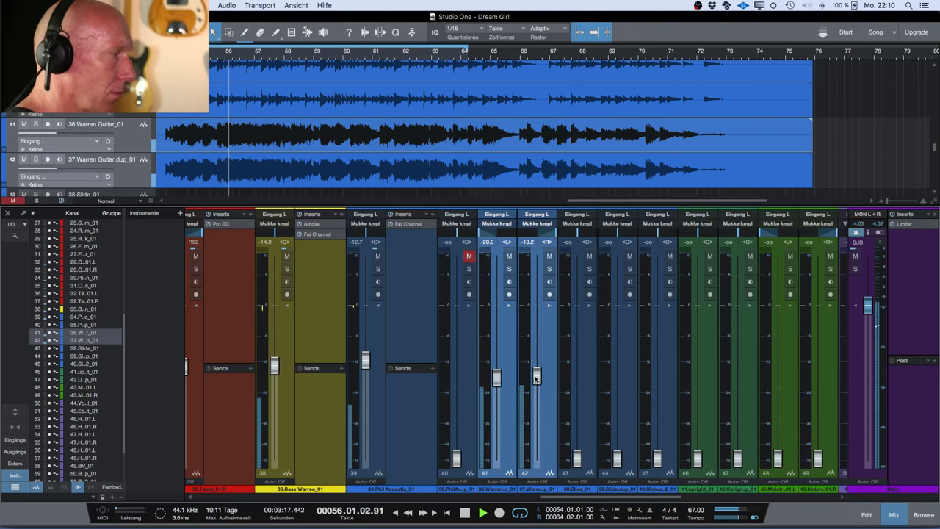
{"action": "key", "text": "space"}
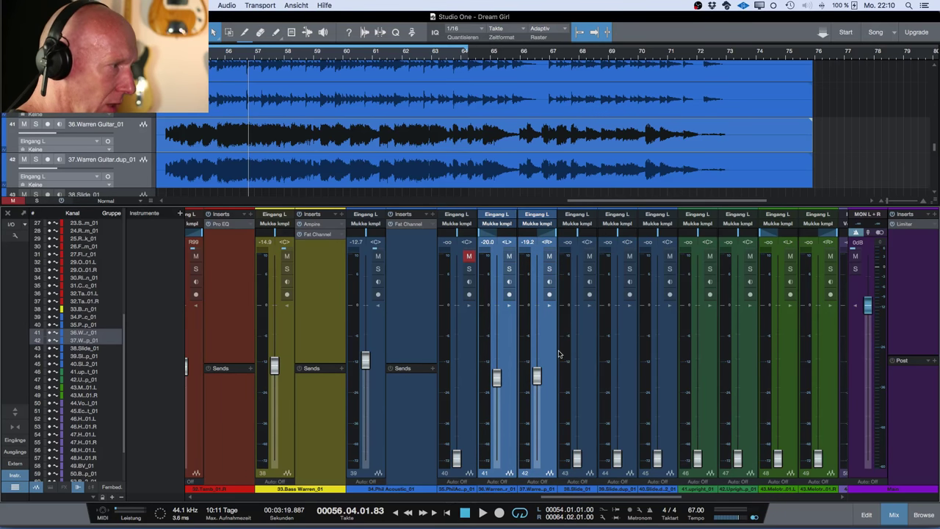
Solo the 41.upright_01 track, play it from around bar 55 and raise its fader to -12.1 dB
{"action": "scroll", "coordinate": [435, 104], "scroll_direction": "down", "scroll_amount": 7}
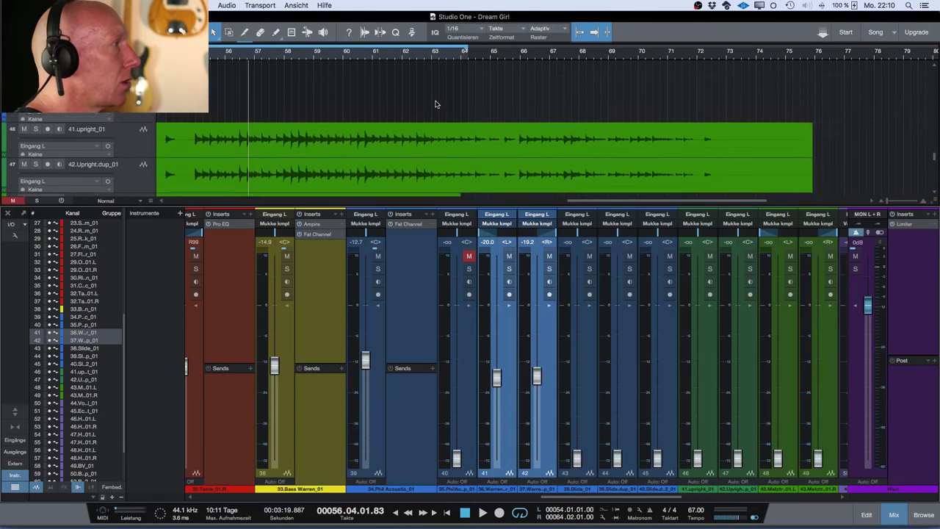
{"action": "scroll", "coordinate": [435, 103], "scroll_direction": "up", "scroll_amount": 6}
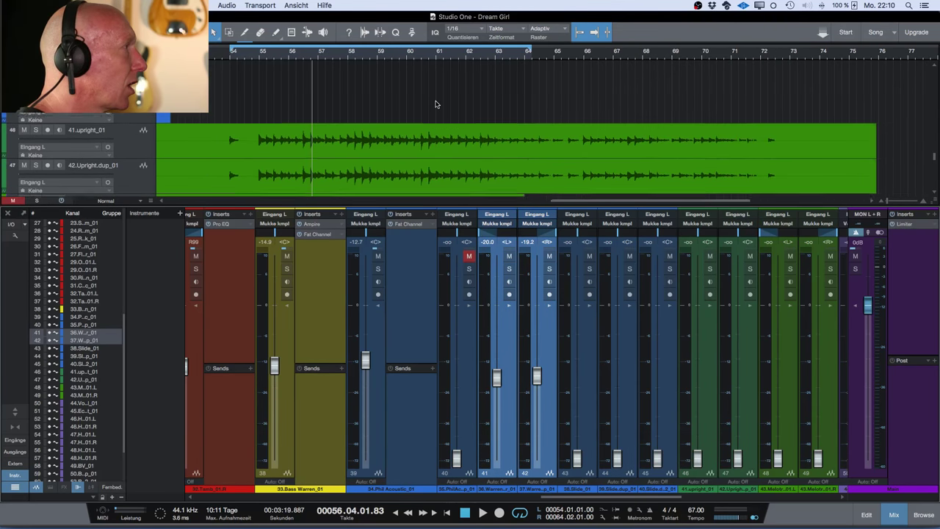
{"action": "scroll", "coordinate": [435, 103], "scroll_direction": "down", "scroll_amount": 6}
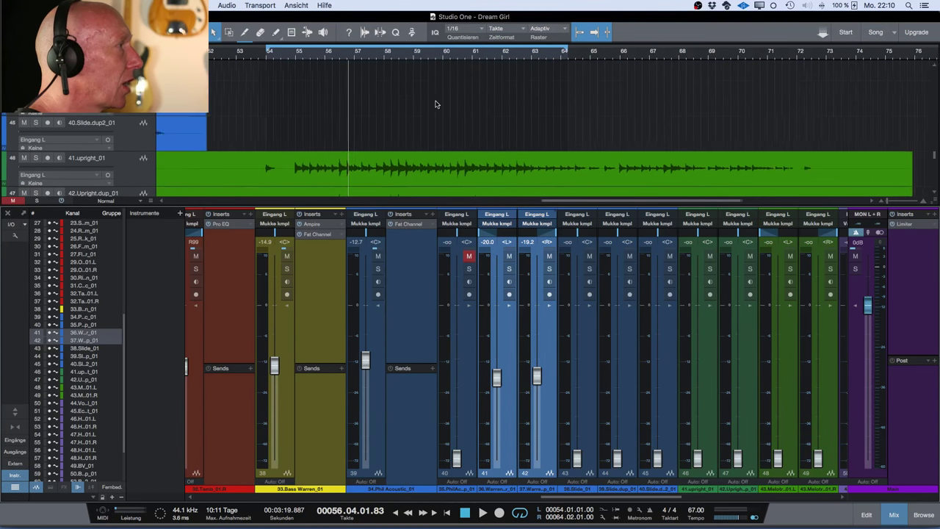
{"action": "scroll", "coordinate": [435, 104], "scroll_direction": "up", "scroll_amount": 1}
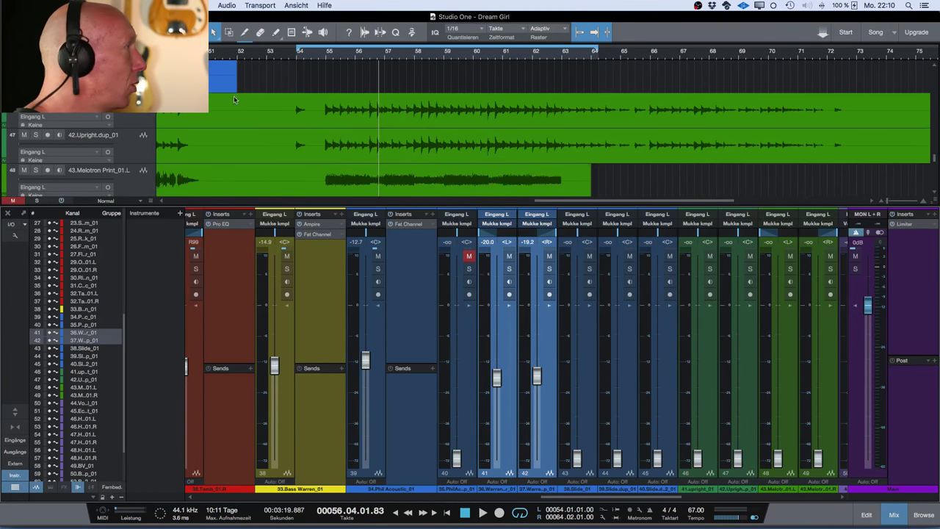
{"action": "left_click", "coordinate": [133, 116]}
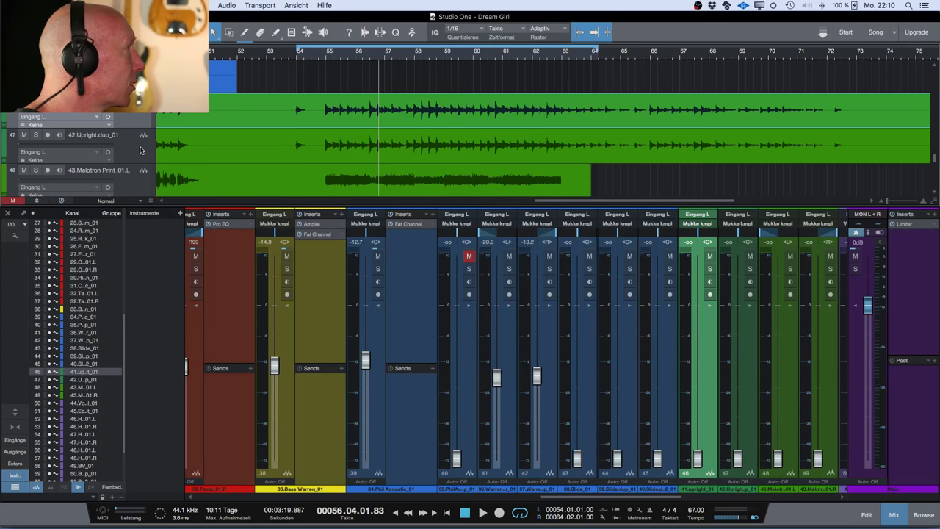
{"action": "key", "text": "s"}
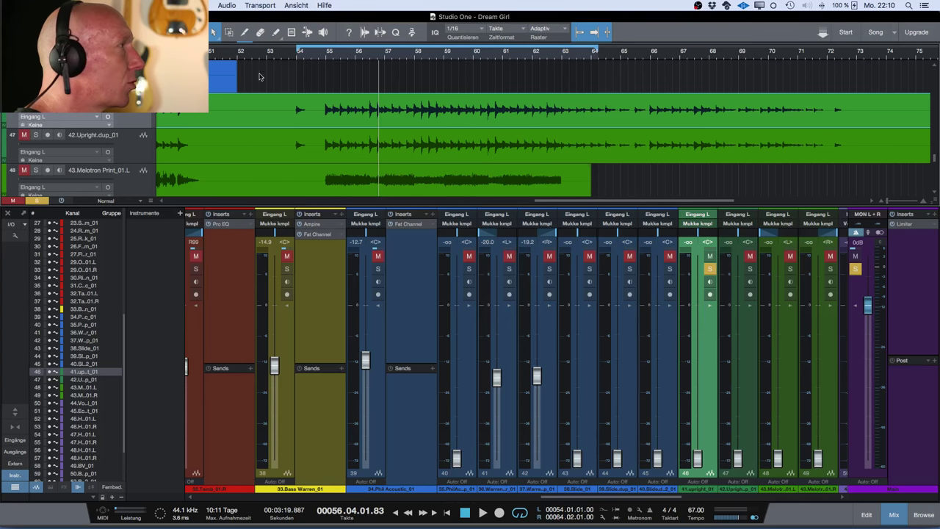
{"action": "left_click", "coordinate": [322, 56]}
{"action": "key", "text": "space"}
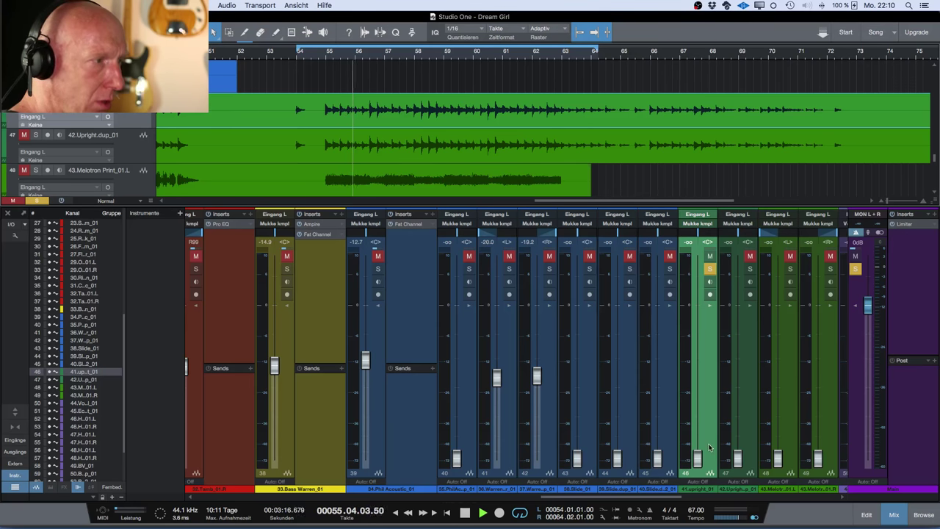
{"action": "left_click_drag", "start_coordinate": [699, 466], "coordinate": [699, 365]}
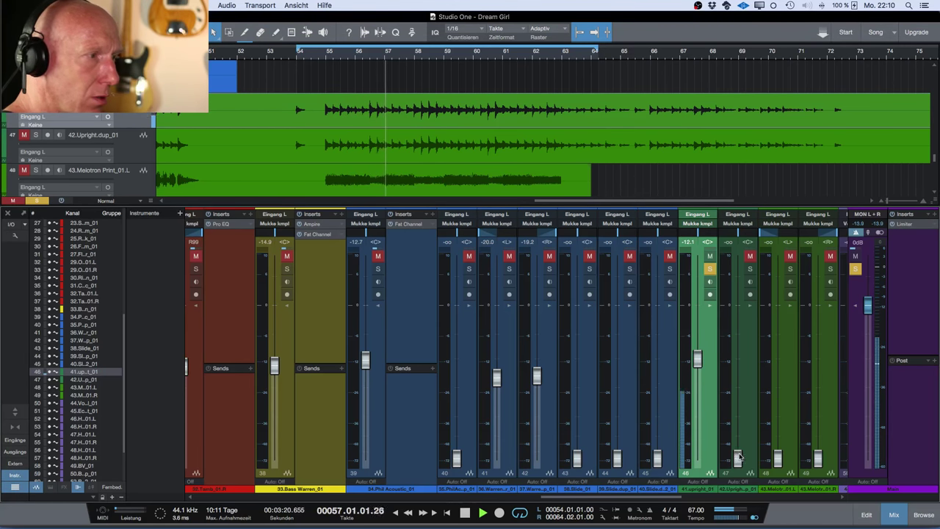
Raise the upright duplicate to -12.5 dB, compare both upright tracks in solo, and return the duplicate's fader to minus infinity
{"action": "left_click_drag", "start_coordinate": [738, 458], "coordinate": [737, 359]}
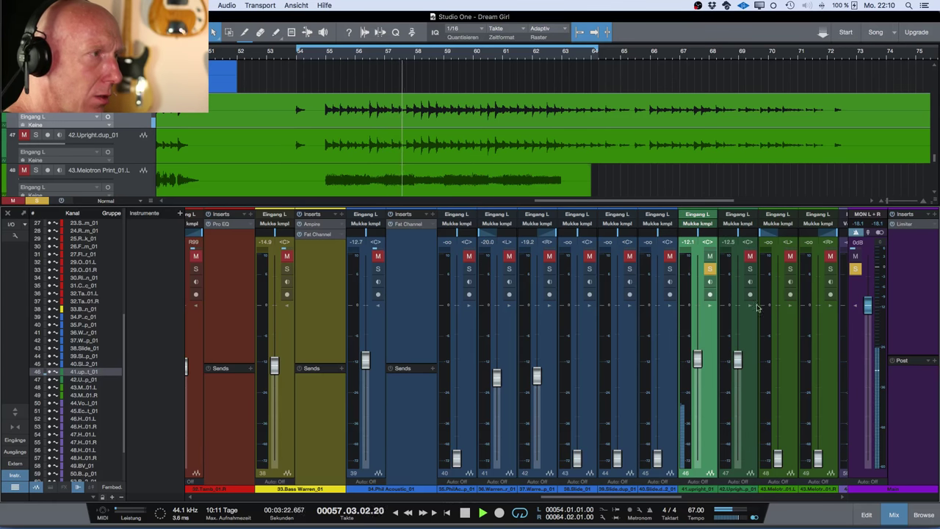
{"action": "left_click", "coordinate": [750, 269]}
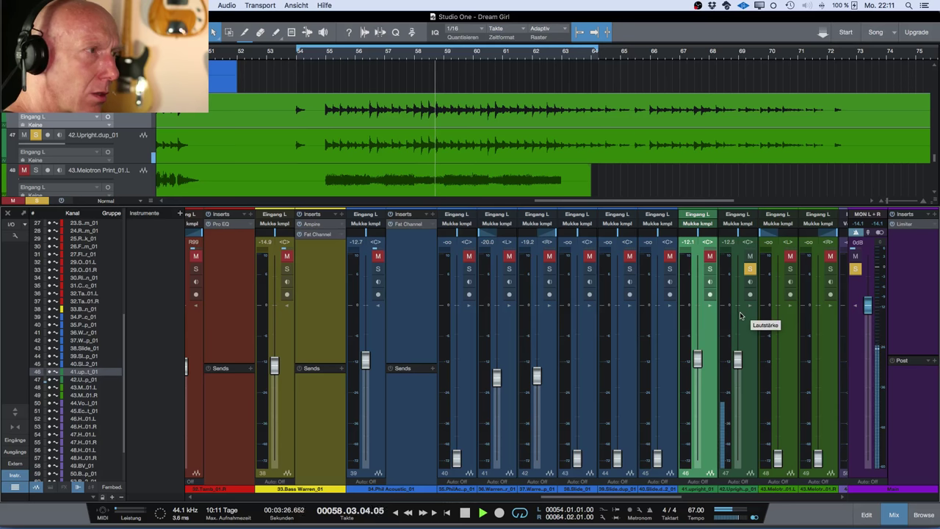
{"action": "left_click", "coordinate": [709, 269]}
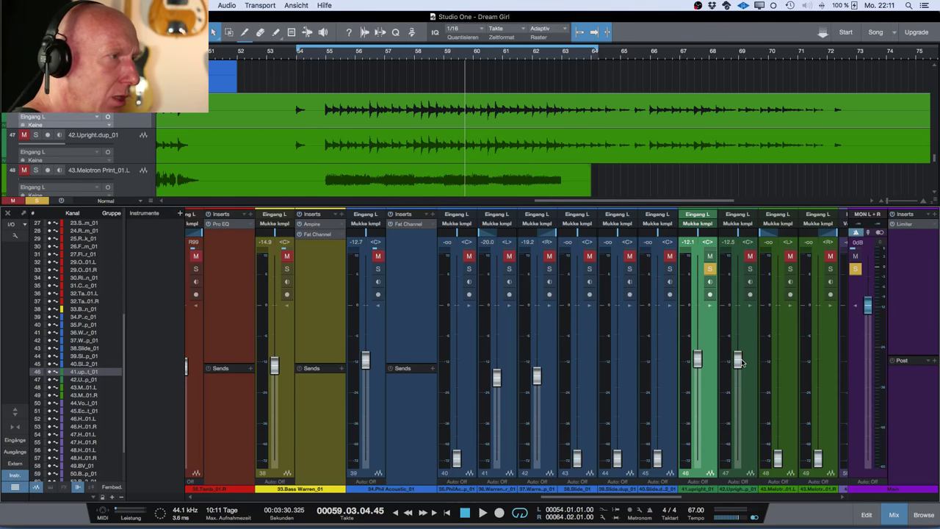
{"action": "left_click_drag", "start_coordinate": [737, 360], "coordinate": [746, 464]}
Solo the 43.Melotron Print_01.L channel and raise its fader to -5.0 dB during playback
{"action": "scroll", "coordinate": [733, 429], "scroll_direction": "right", "scroll_amount": 5}
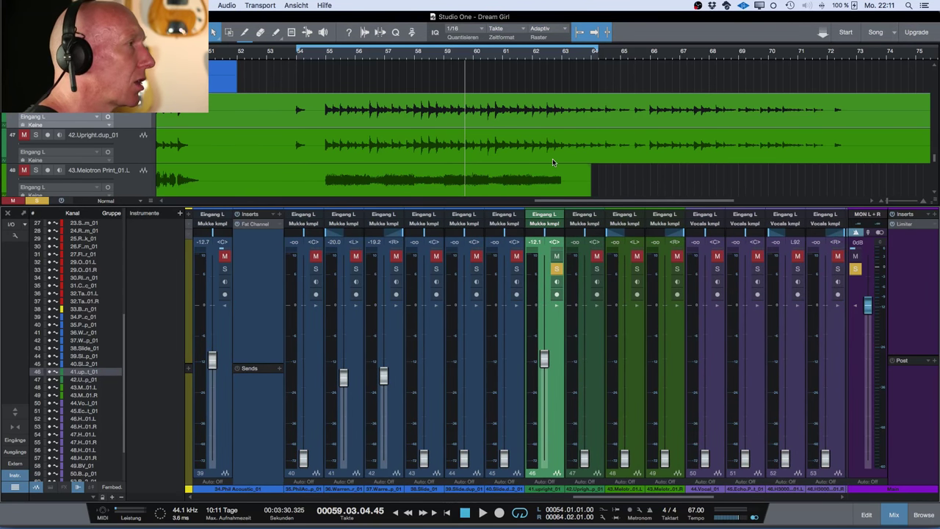
{"action": "scroll", "coordinate": [552, 159], "scroll_direction": "down", "scroll_amount": 5}
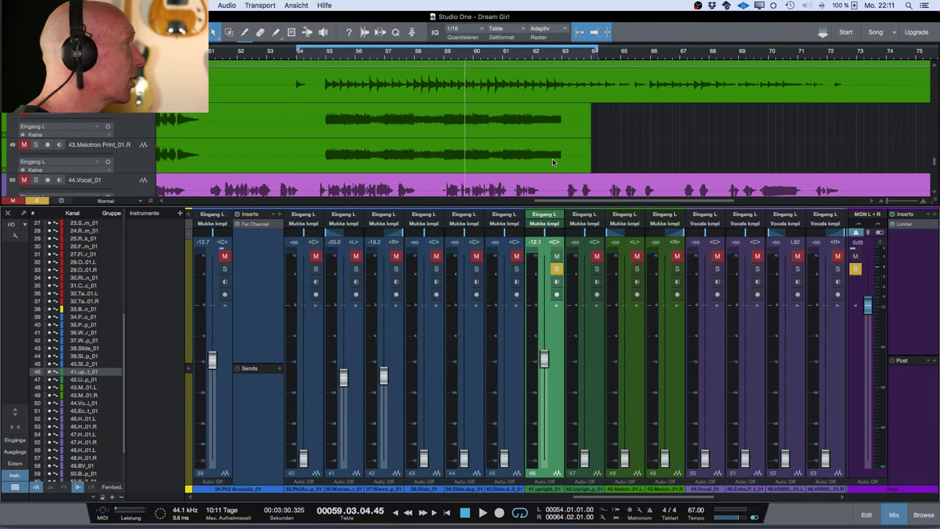
{"action": "scroll", "coordinate": [553, 160], "scroll_direction": "up", "scroll_amount": 1}
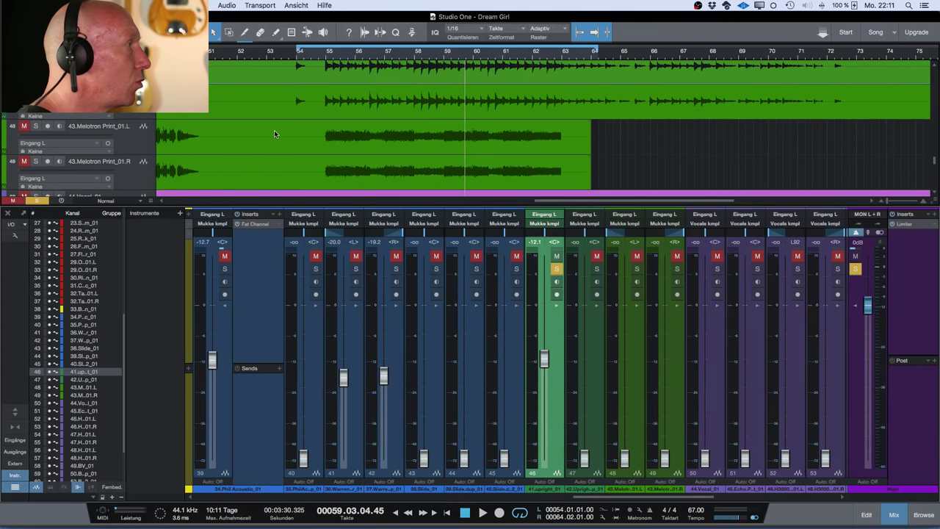
{"action": "scroll", "coordinate": [291, 127], "scroll_direction": "up", "scroll_amount": 2}
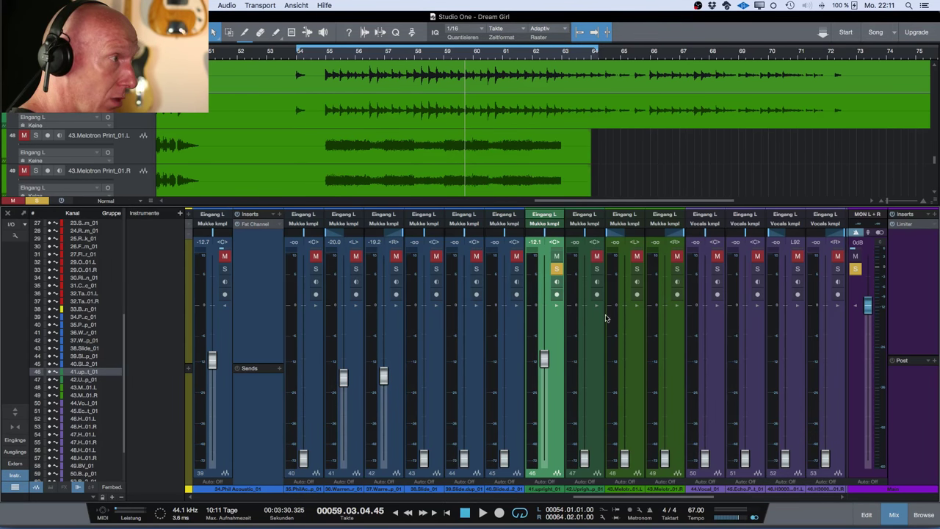
{"action": "left_click", "coordinate": [596, 269]}
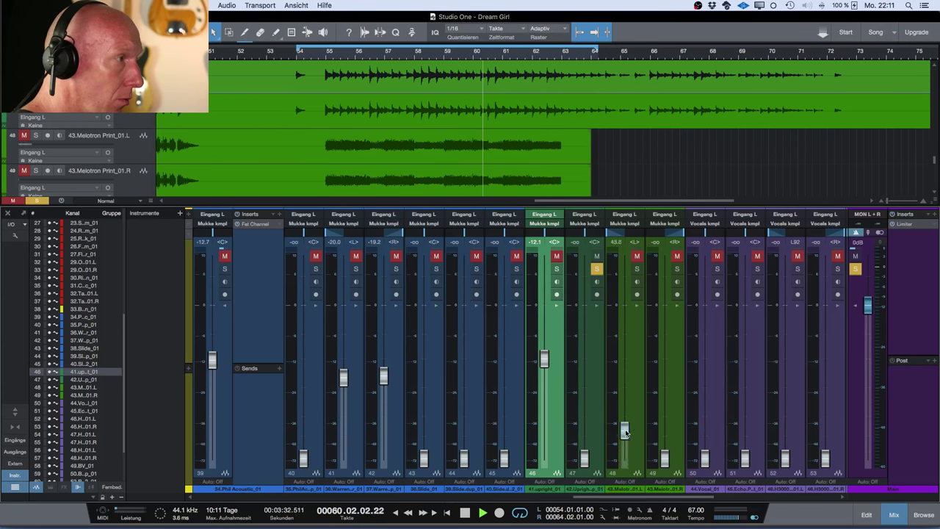
{"action": "left_click", "coordinate": [637, 269]}
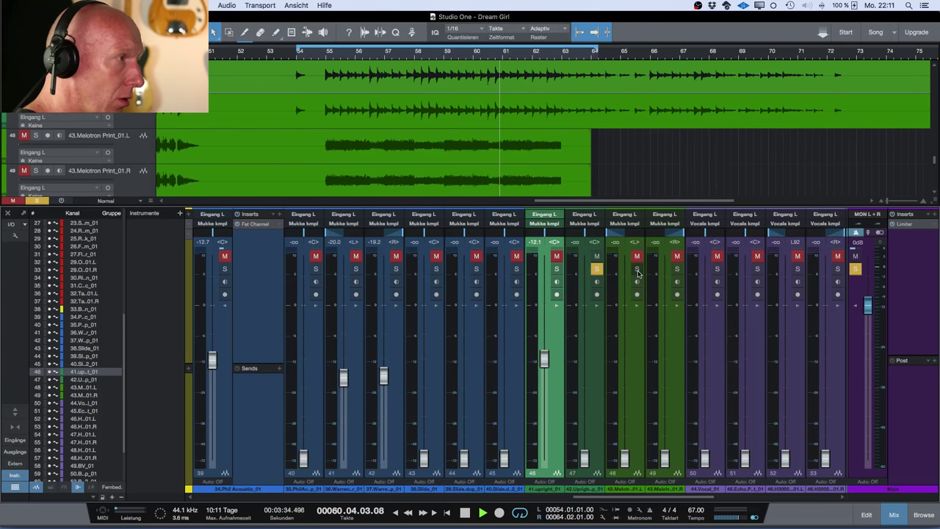
{"action": "left_click_drag", "start_coordinate": [625, 461], "coordinate": [624, 329]}
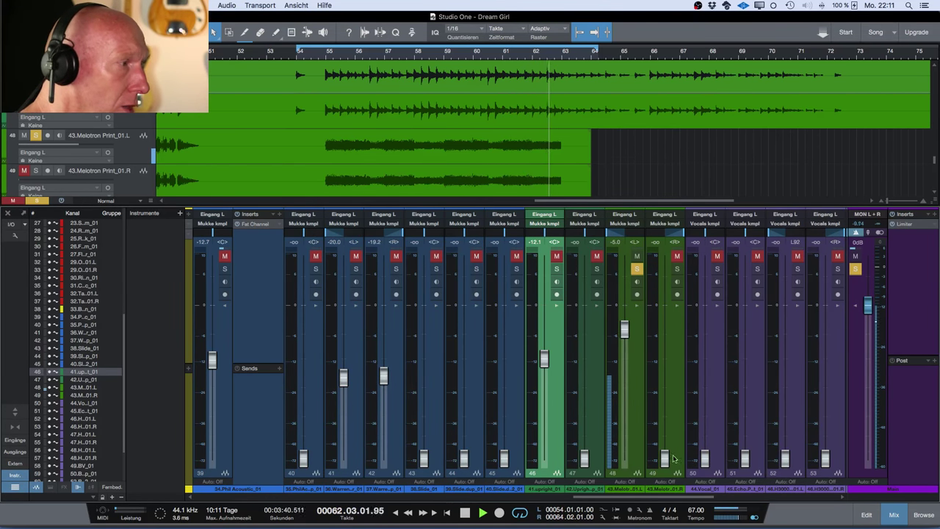
Solo 43.Melotron Print_01.R alongside the left channel and balance the faders at about -9.8 dB left and -9.6 dB right
{"action": "left_click", "coordinate": [677, 269]}
{"action": "left_click_drag", "start_coordinate": [665, 458], "coordinate": [624, 337]}
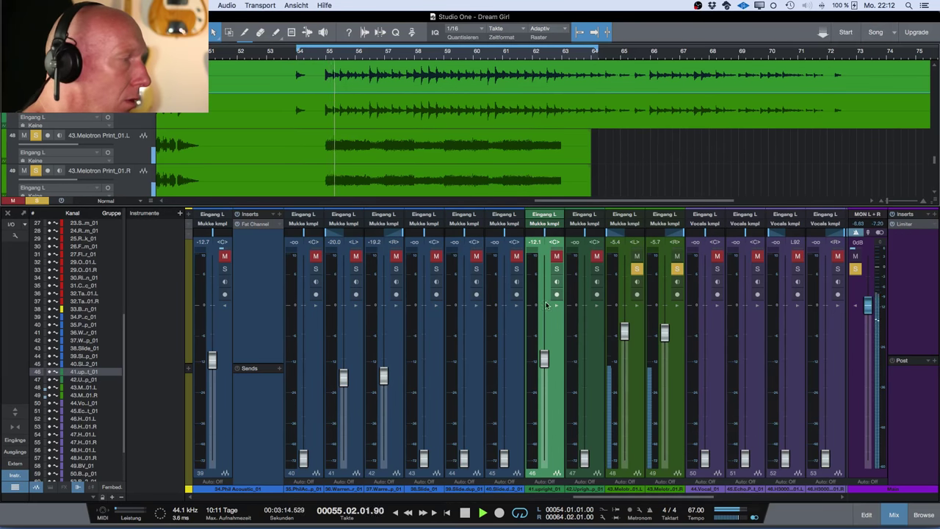
{"action": "left_click_drag", "start_coordinate": [624, 331], "coordinate": [669, 356]}
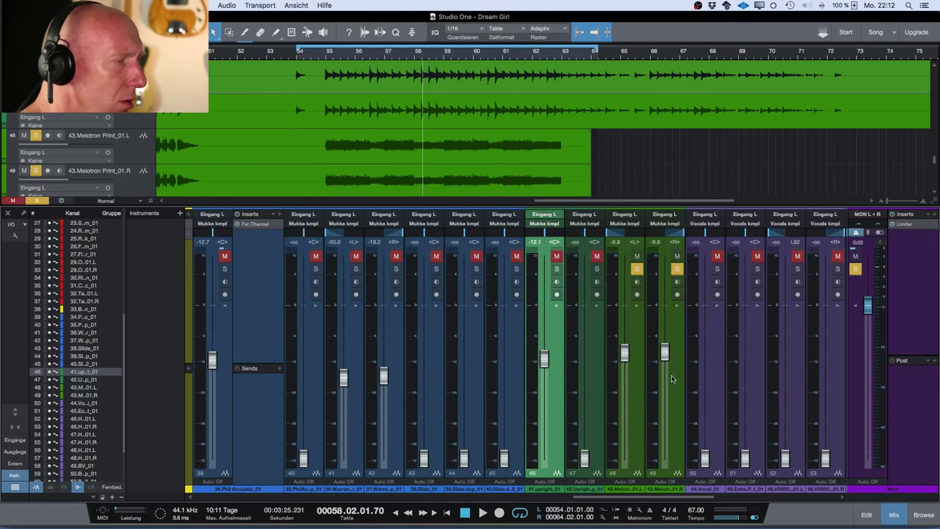
Compare the left and right Melotron channels by soloing them alternately during playback
{"action": "scroll", "coordinate": [656, 377], "scroll_direction": "right", "scroll_amount": 2}
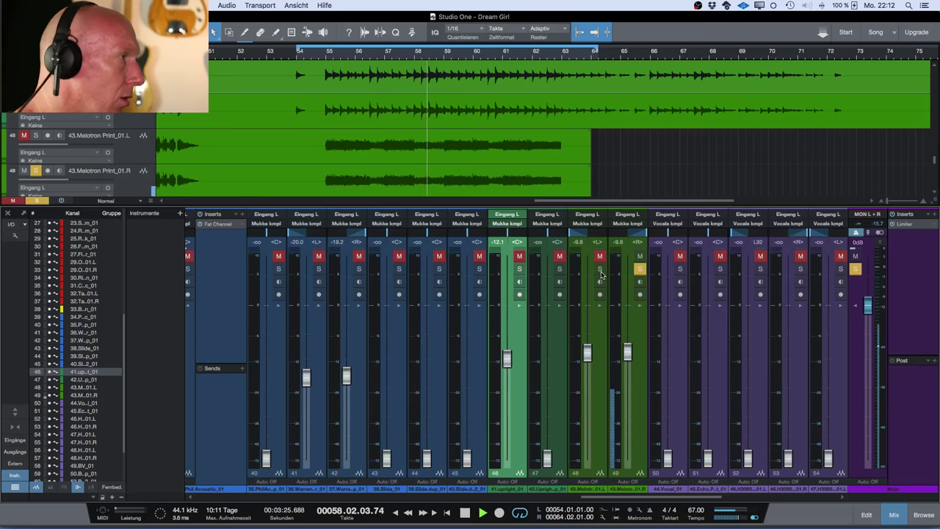
{"action": "left_click", "coordinate": [600, 269]}
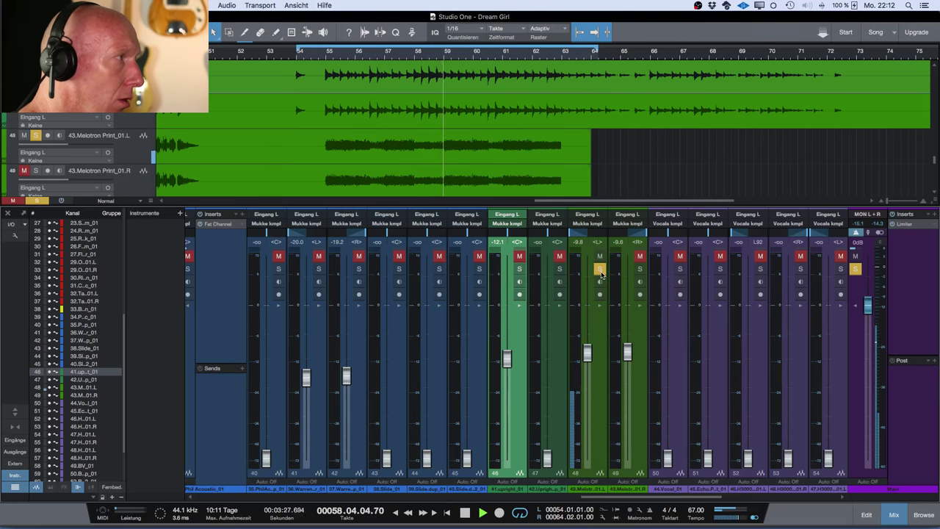
{"action": "left_click", "coordinate": [640, 269]}
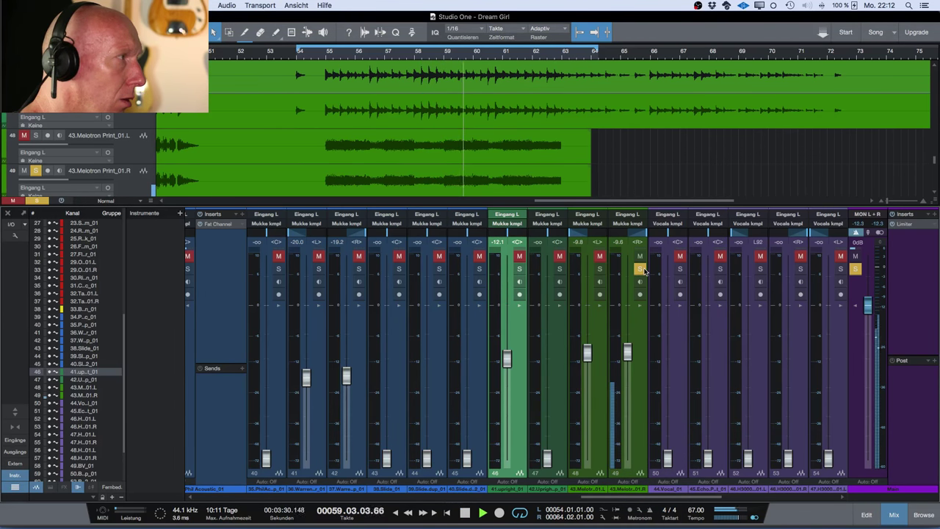
{"action": "left_click", "coordinate": [600, 269]}
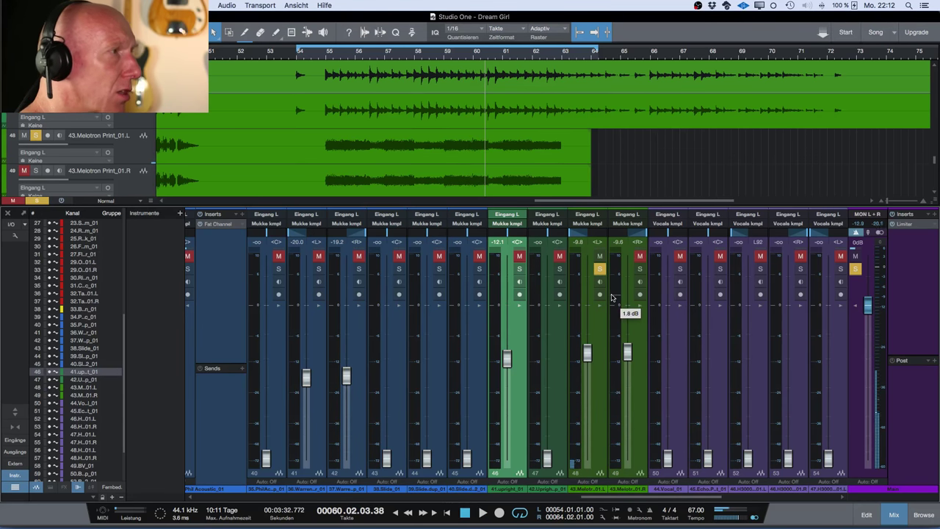
Insert an Analog Delay on 43.Melotron Print_01.R and set its mix to 100 %
{"action": "left_click", "coordinate": [640, 305]}
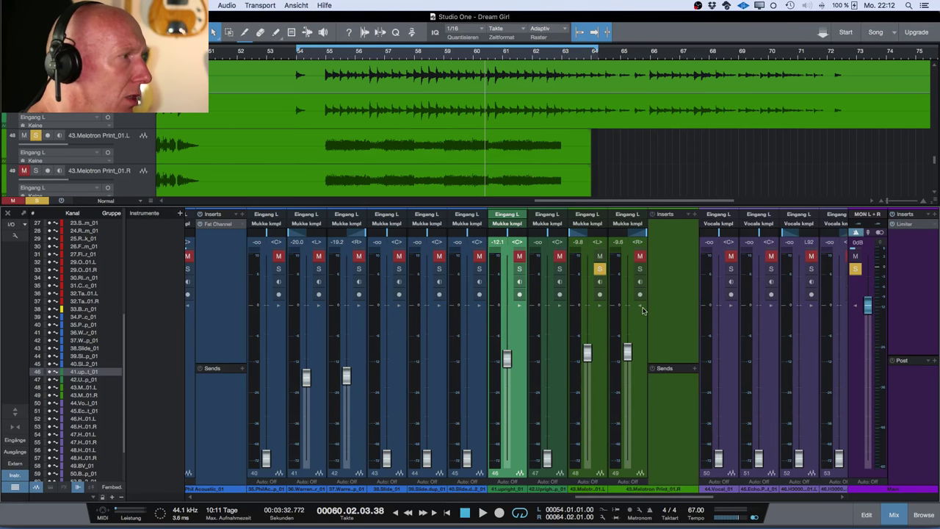
{"action": "left_click", "coordinate": [610, 214]}
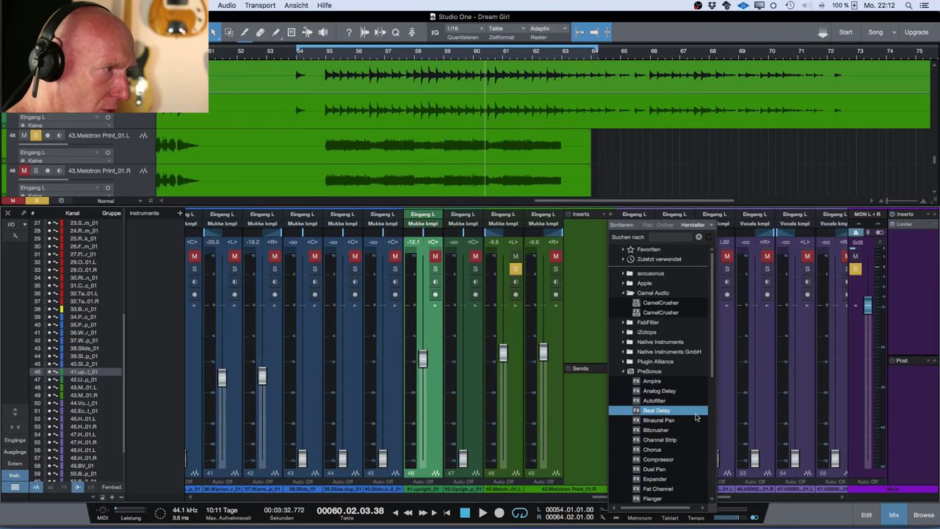
{"action": "left_click", "coordinate": [661, 390]}
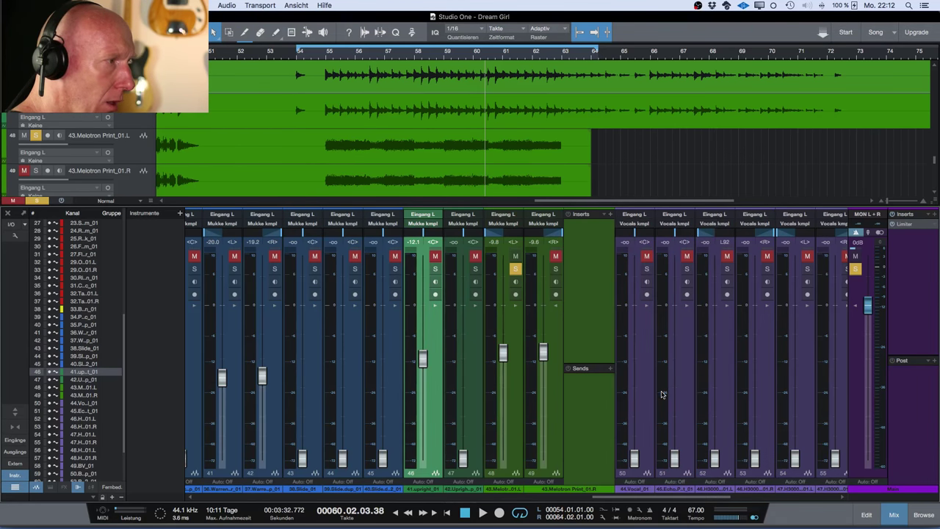
{"action": "left_click_drag", "start_coordinate": [445, 275], "coordinate": [625, 269]}
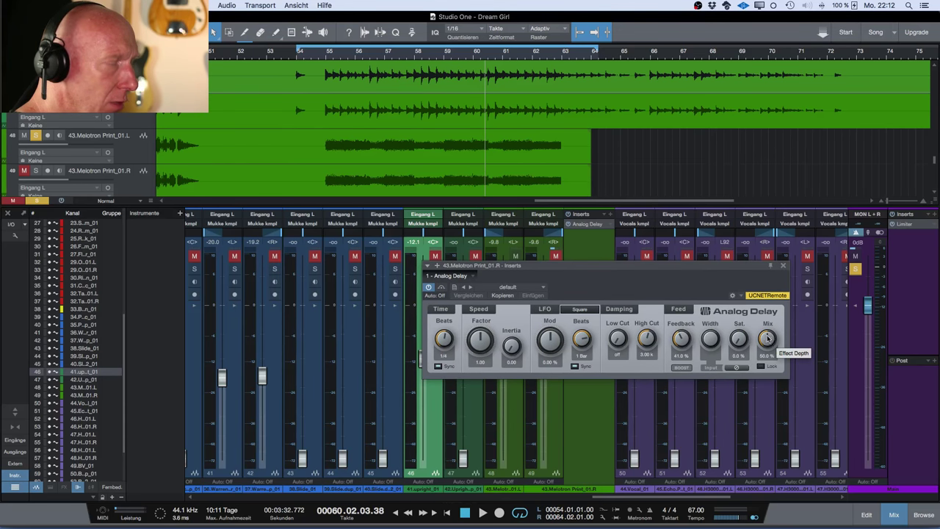
{"action": "left_click_drag", "start_coordinate": [767, 342], "coordinate": [761, 266]}
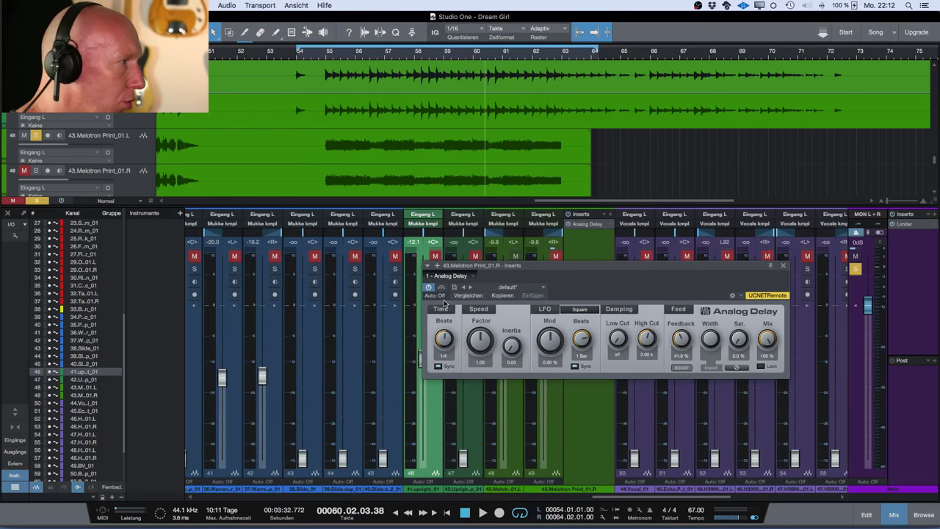
Turn off the Analog Delay's tempo sync for the delay time and set the time to 15 ms
{"action": "left_click", "coordinate": [438, 367]}
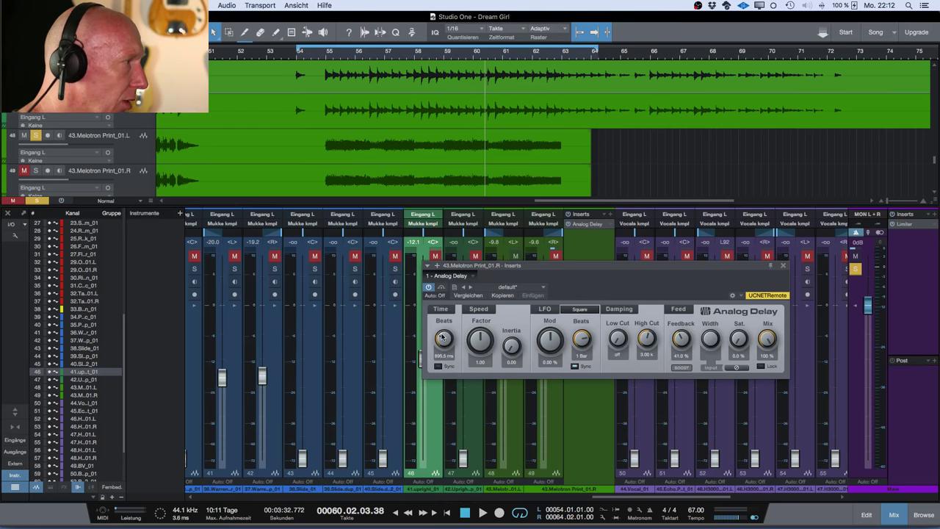
{"action": "left_click_drag", "start_coordinate": [442, 338], "coordinate": [447, 372]}
{"action": "left_click", "coordinate": [443, 356]}
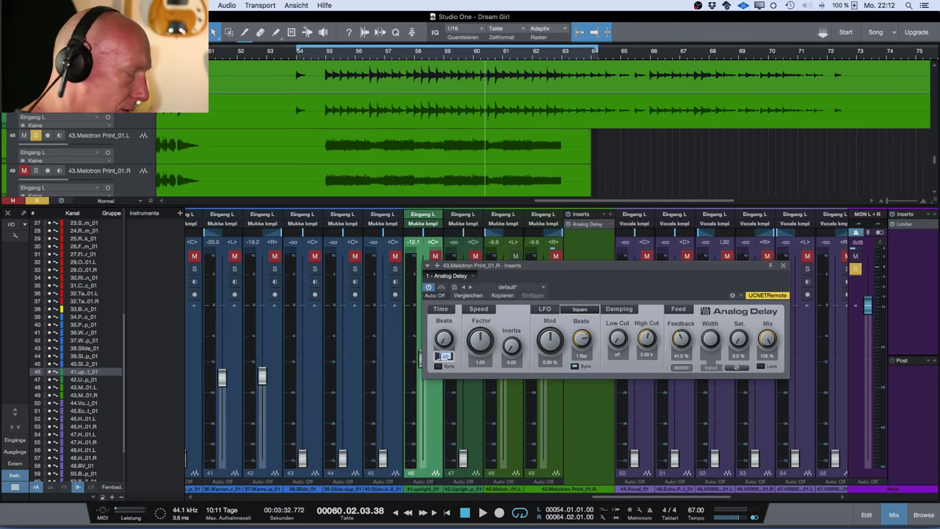
{"action": "type", "text": "15"}
{"action": "key", "text": "Return"}
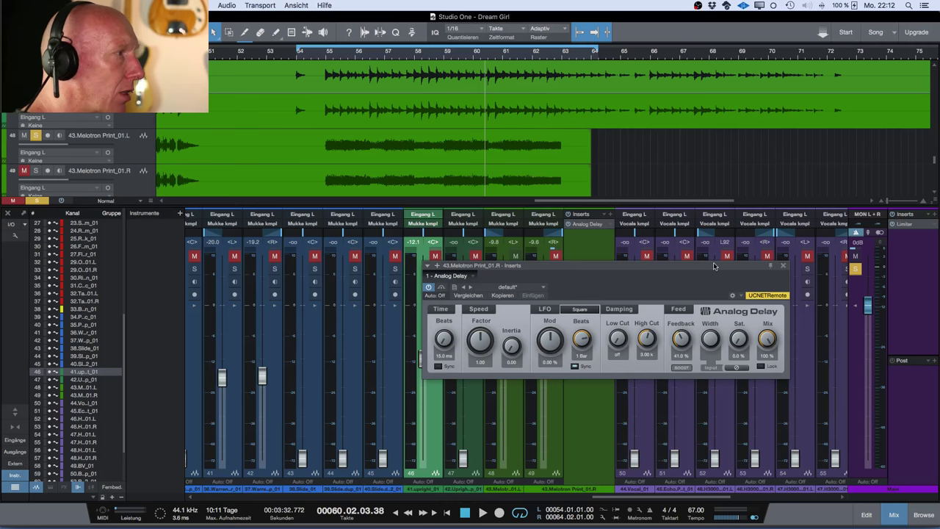
Play both Melotron channels in solo, compare the sound with the delay bypassed and active, and close the plug-in
{"action": "left_click_drag", "start_coordinate": [640, 271], "coordinate": [291, 297]}
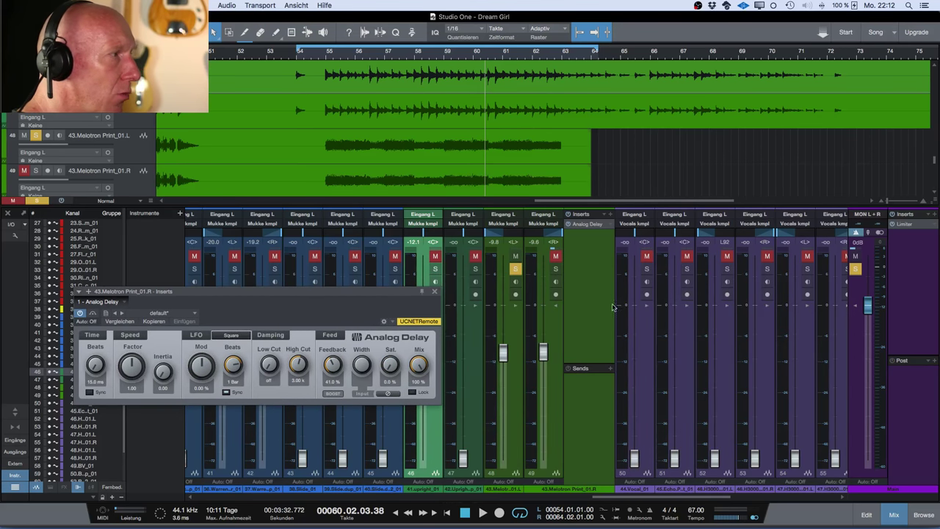
{"action": "left_click", "coordinate": [556, 269]}
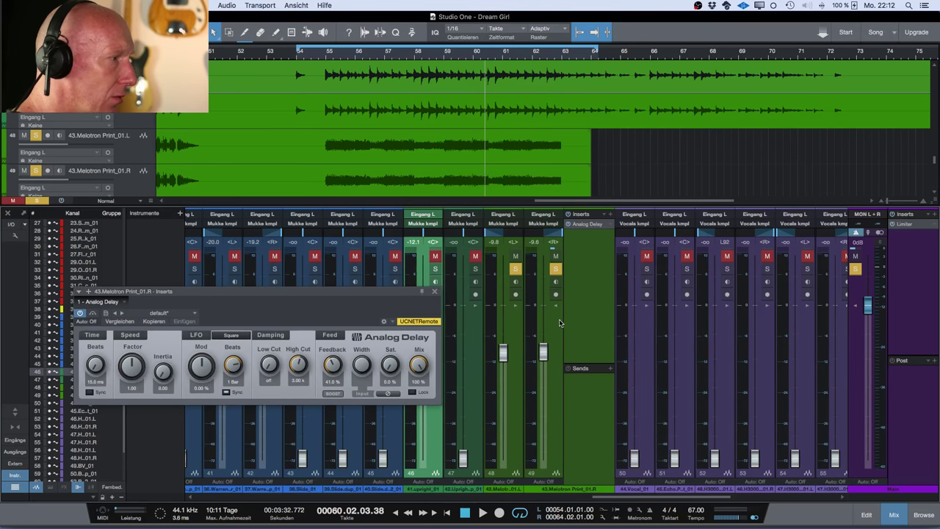
{"action": "key", "text": "space"}
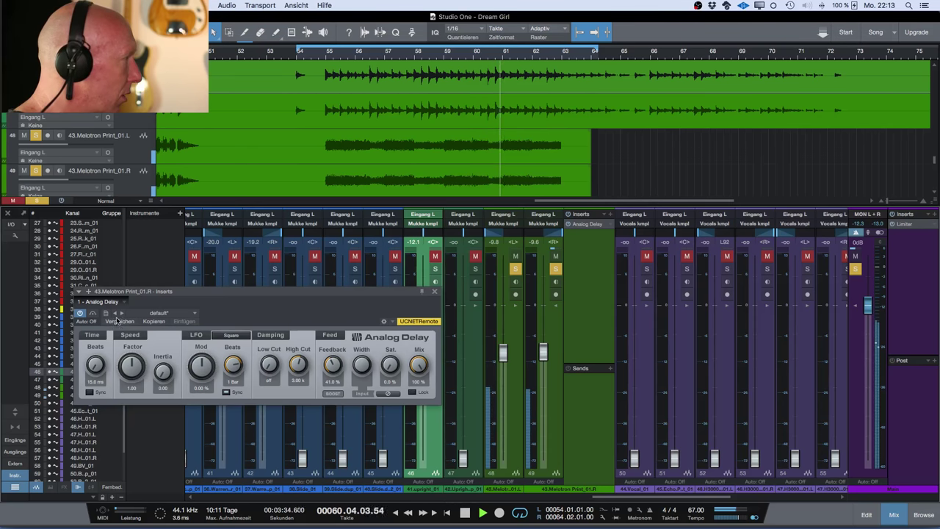
{"action": "left_click", "coordinate": [81, 313]}
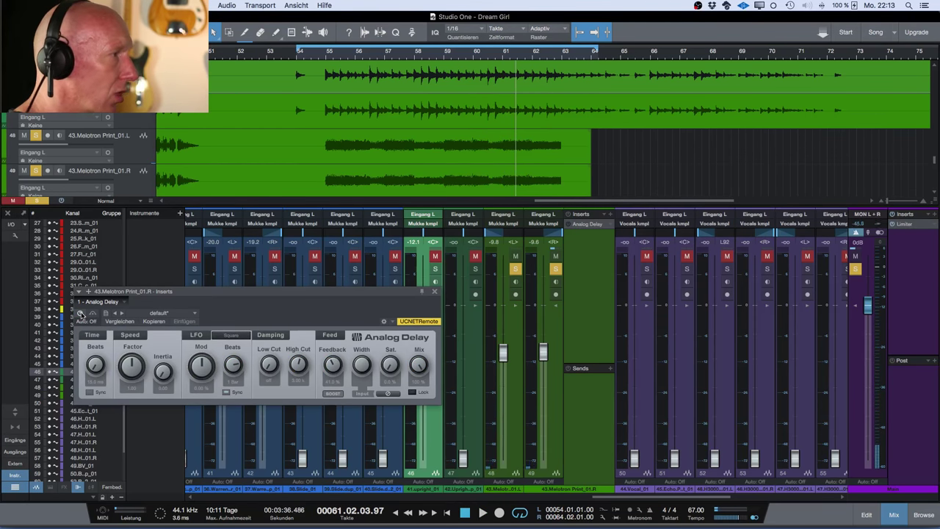
{"action": "key", "text": "space"}
{"action": "left_click", "coordinate": [81, 313]}
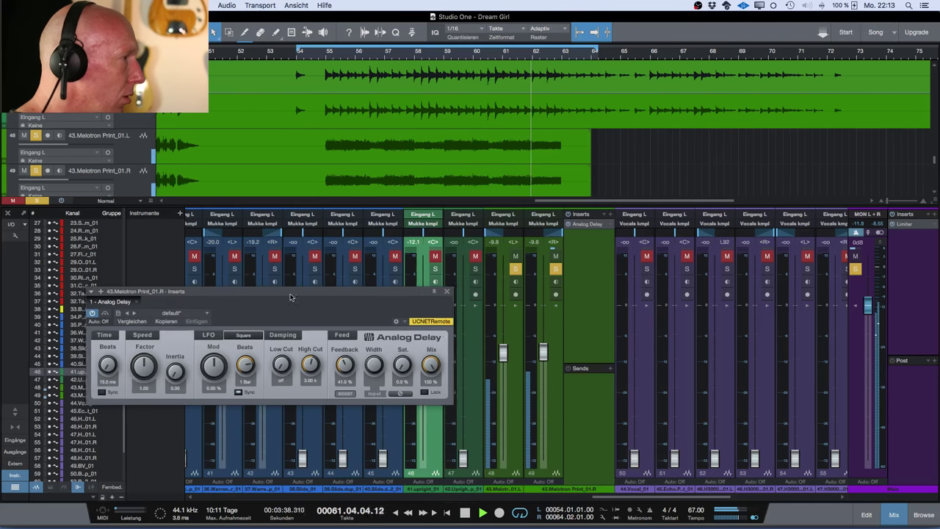
{"action": "left_click_drag", "start_coordinate": [220, 294], "coordinate": [290, 274]}
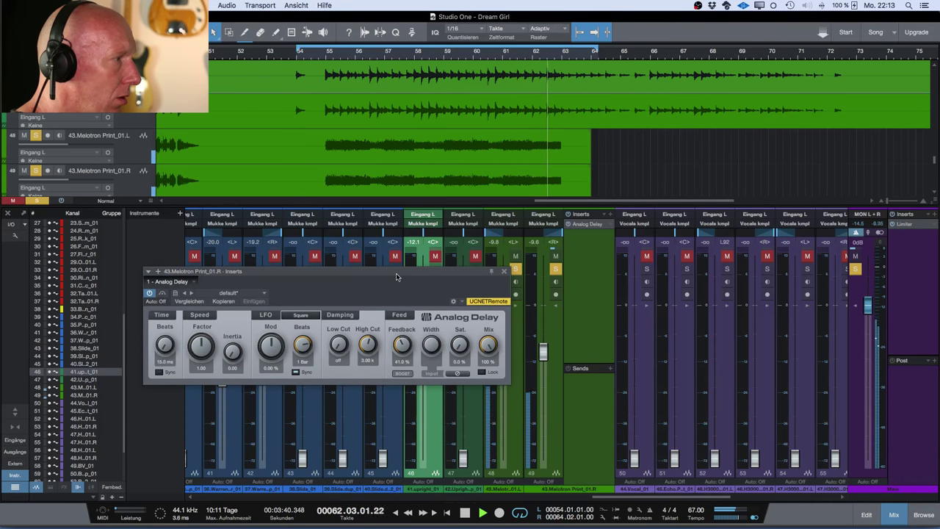
{"action": "left_click", "coordinate": [504, 273]}
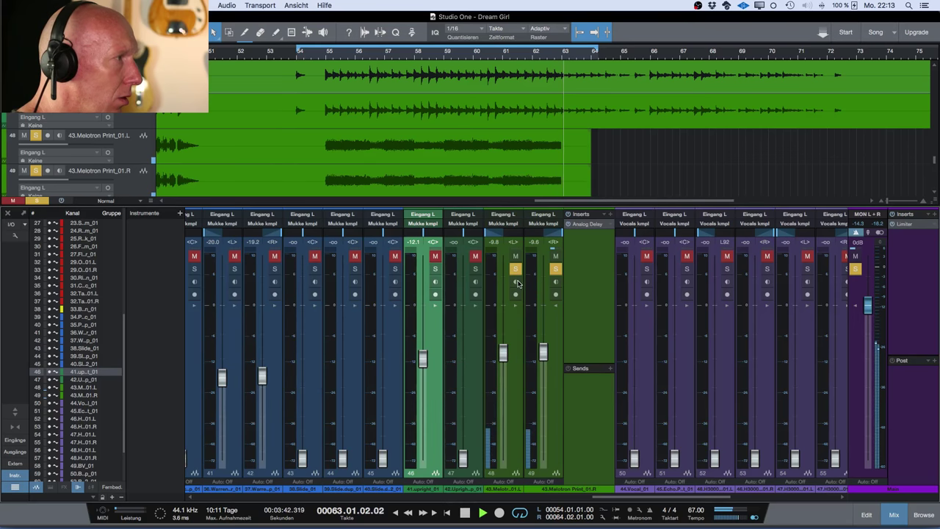
Set the fader of 43.Melotron Print_01.R to -9.8 dB
{"action": "left_click", "coordinate": [533, 242]}
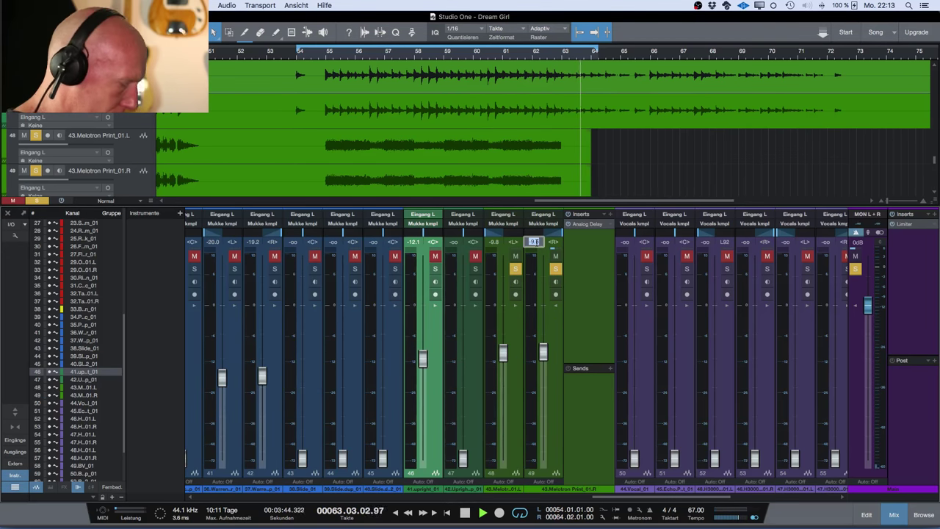
{"action": "type", "text": "-9.8"}
{"action": "key", "text": "Return"}
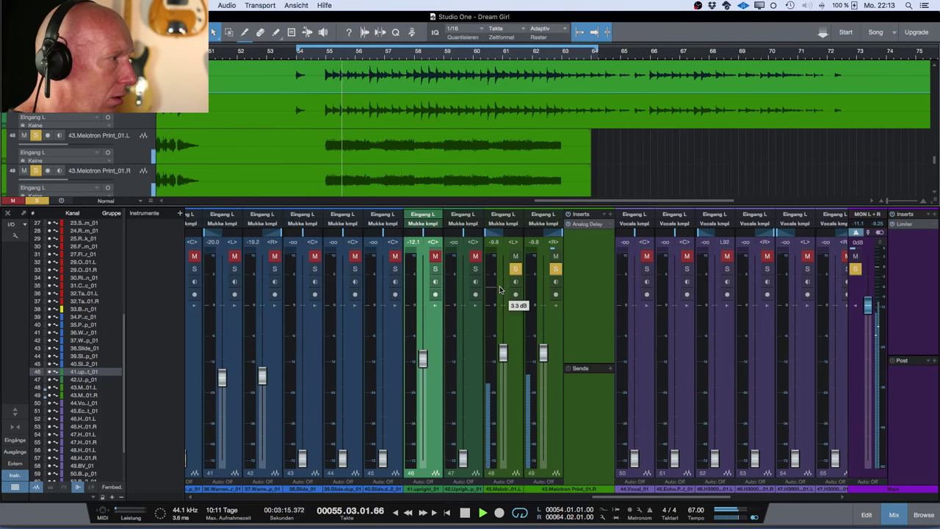
Select both Melotron channels together and set their faders to 0 dB
{"action": "left_click", "coordinate": [519, 393]}
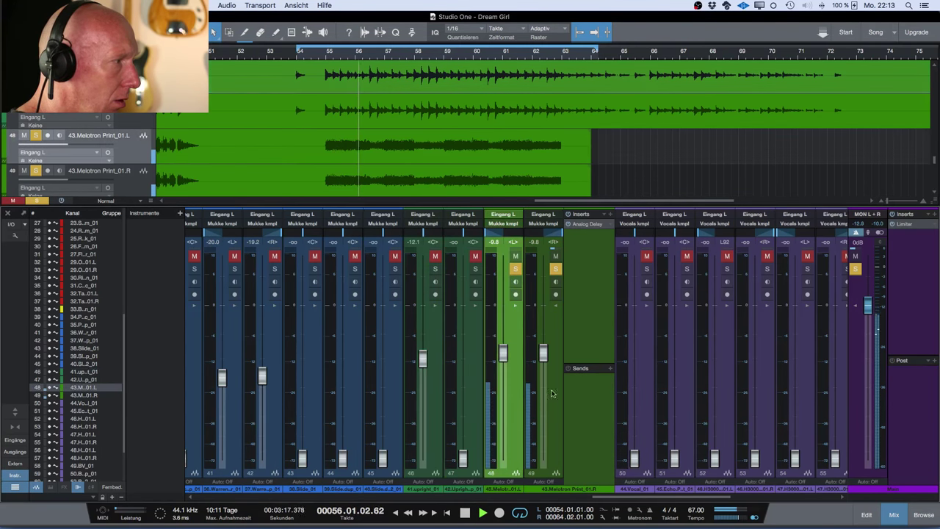
{"action": "left_click", "coordinate": [555, 392], "text": "shift"}
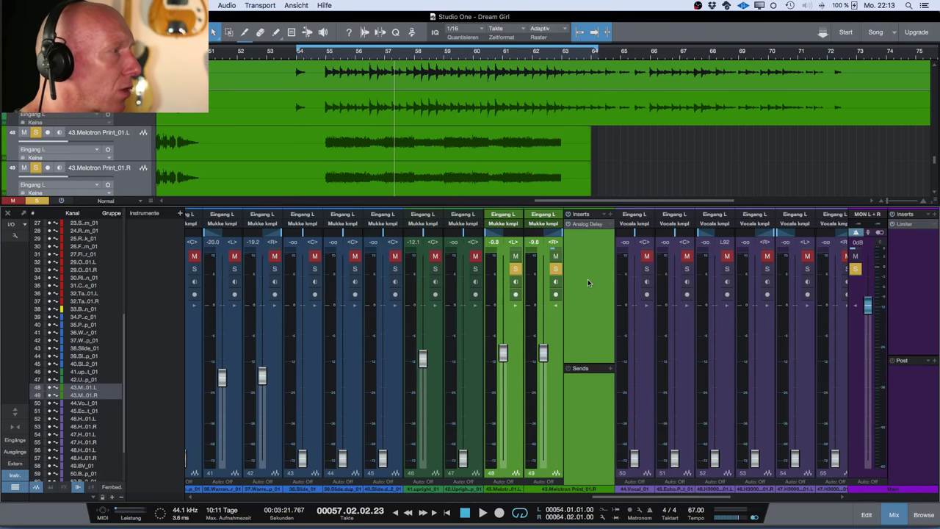
{"action": "scroll", "coordinate": [526, 252], "scroll_direction": "left", "scroll_amount": 1}
{"action": "scroll", "coordinate": [526, 252], "scroll_direction": "up", "scroll_amount": 5}
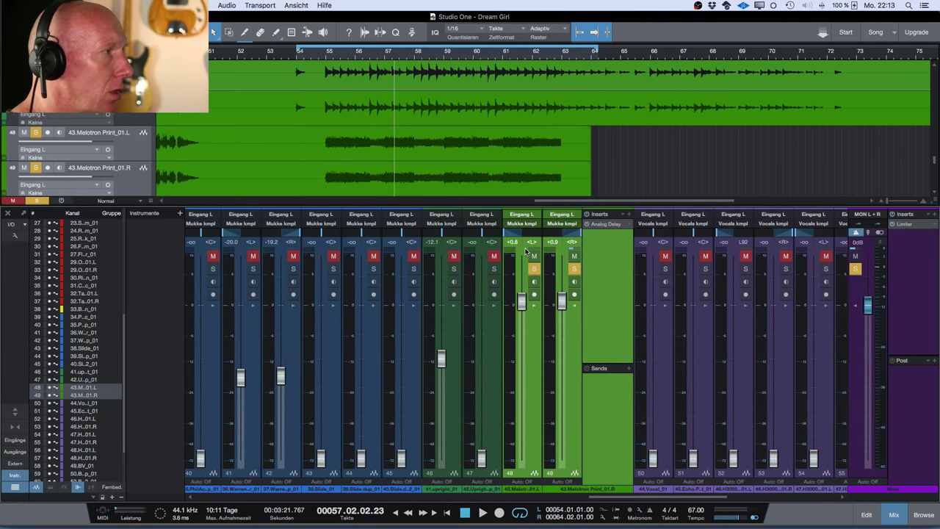
{"action": "left_click", "coordinate": [512, 243]}
{"action": "type", "text": "0"}
{"action": "key", "text": "Return"}
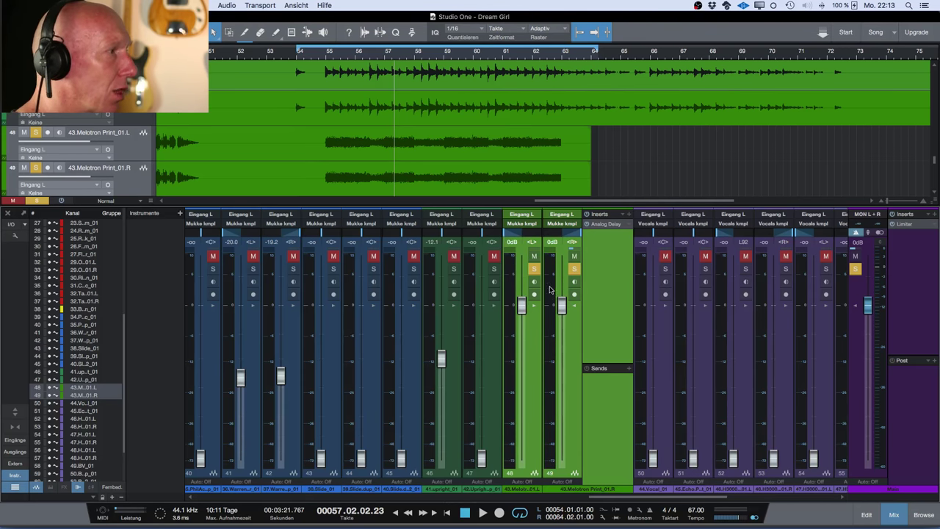
Add a new bus channel to the mixer for the Melotron tracks
{"action": "right_click", "coordinate": [600, 322]}
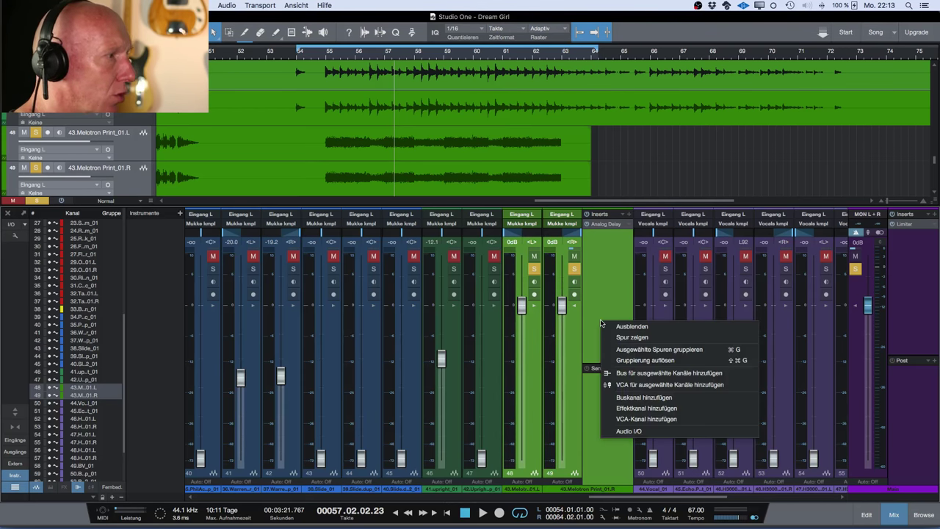
{"action": "left_click", "coordinate": [644, 402]}
{"action": "key", "text": "shift+m"}
{"action": "type", "text": "elotro"}
{"action": "key", "text": "Return"}
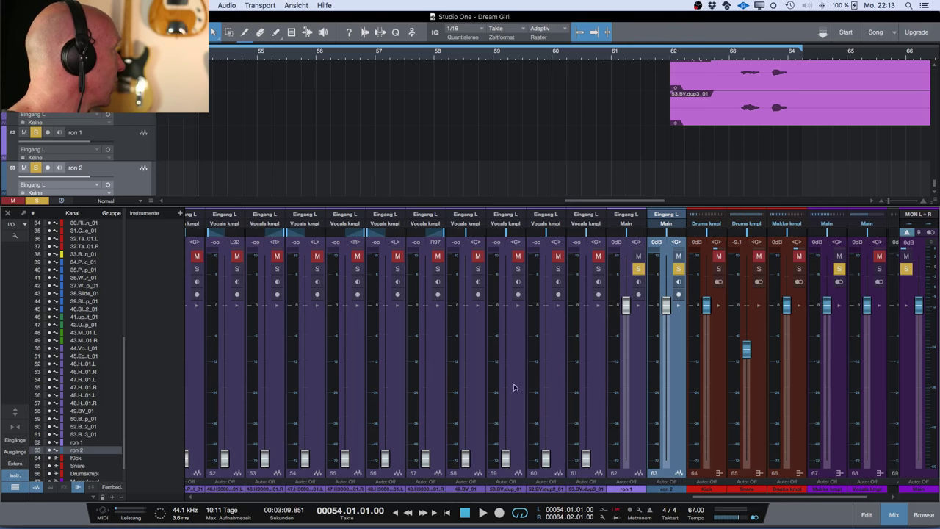
Rename the new bus as Meotron and colour it light green
{"action": "scroll", "coordinate": [474, 388], "scroll_direction": "right", "scroll_amount": 3}
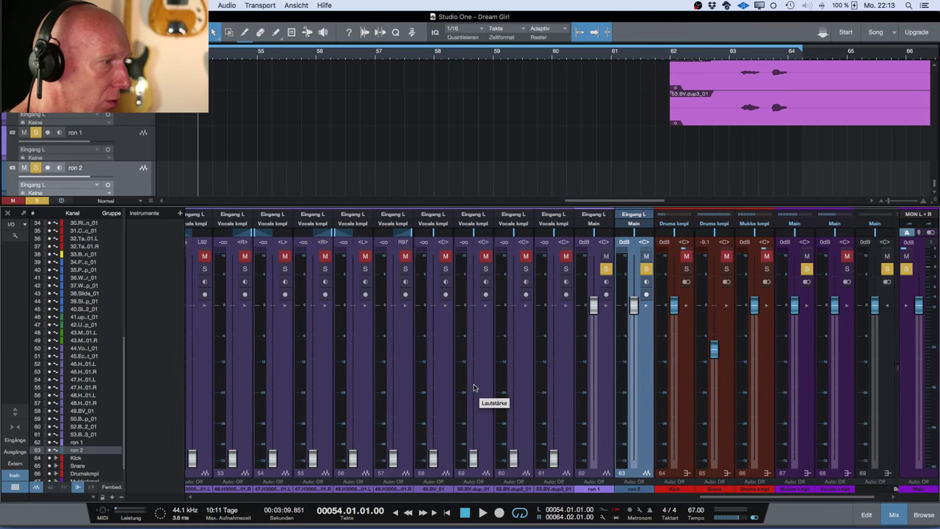
{"action": "scroll", "coordinate": [473, 388], "scroll_direction": "right", "scroll_amount": 1}
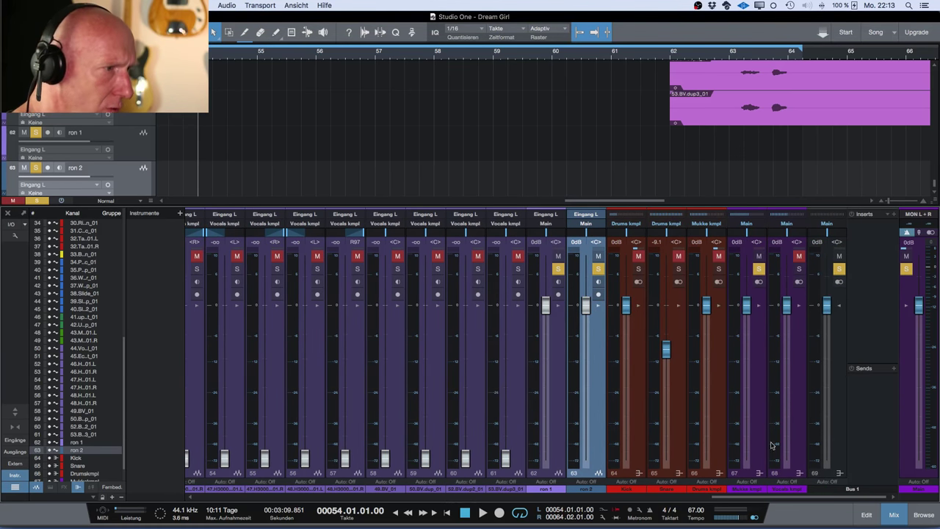
{"action": "double_click", "coordinate": [856, 489]}
{"action": "type", "text": "Me"}
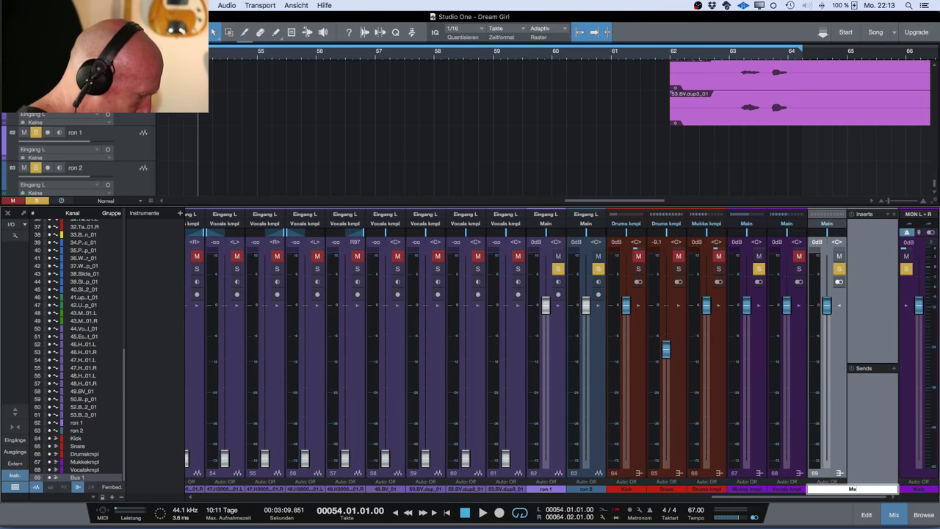
{"action": "type", "text": "otron"}
{"action": "key", "text": "Return"}
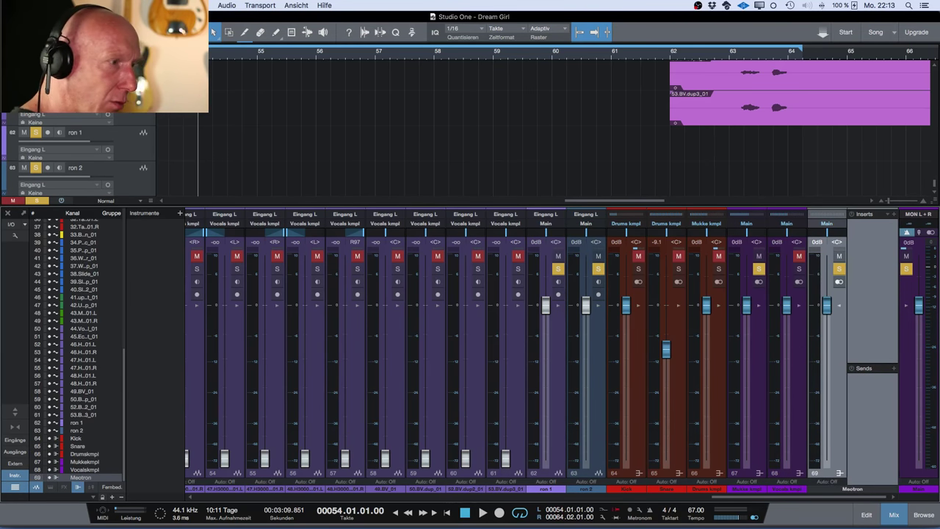
{"action": "left_click", "coordinate": [785, 494]}
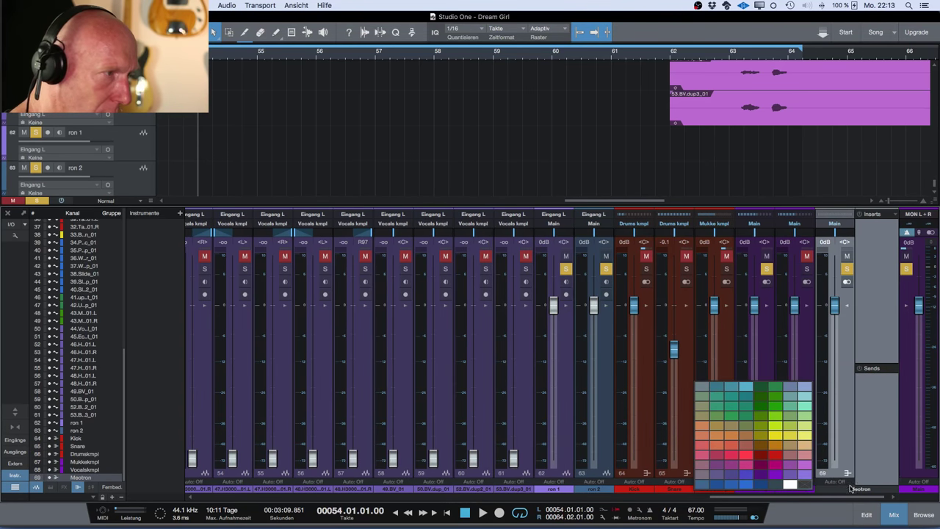
{"action": "left_click", "coordinate": [779, 400]}
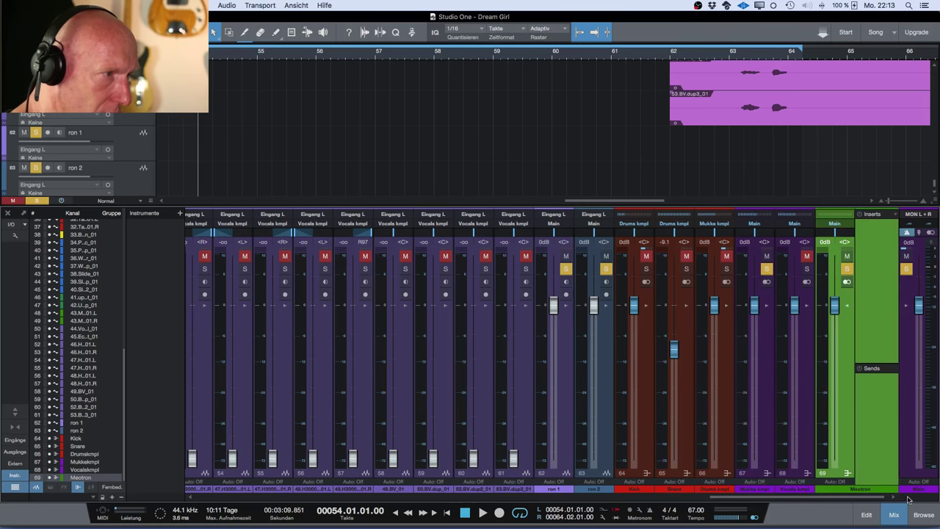
Move the Meotron bus between the Drums kmpl and Mukke kmpl buses and insert a Fat Channel on it
{"action": "left_click_drag", "start_coordinate": [774, 475], "coordinate": [740, 476]}
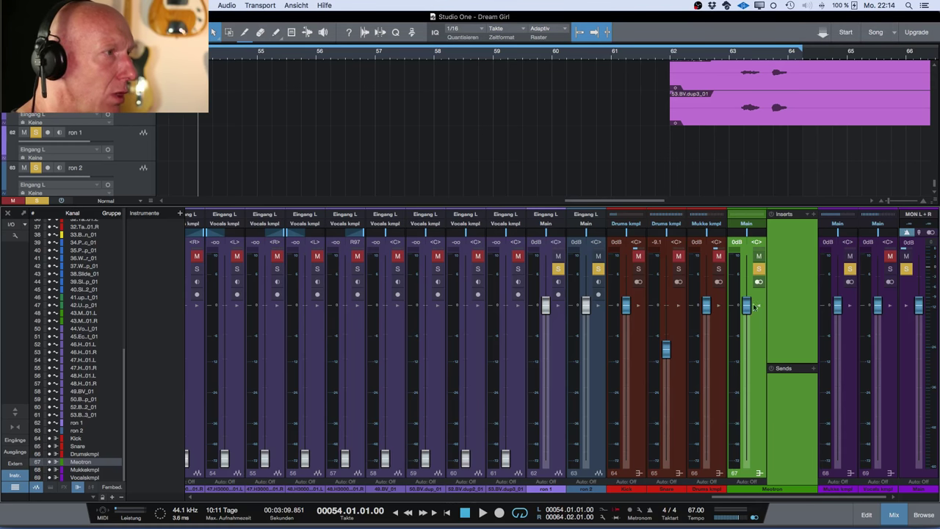
{"action": "left_click", "coordinate": [813, 214]}
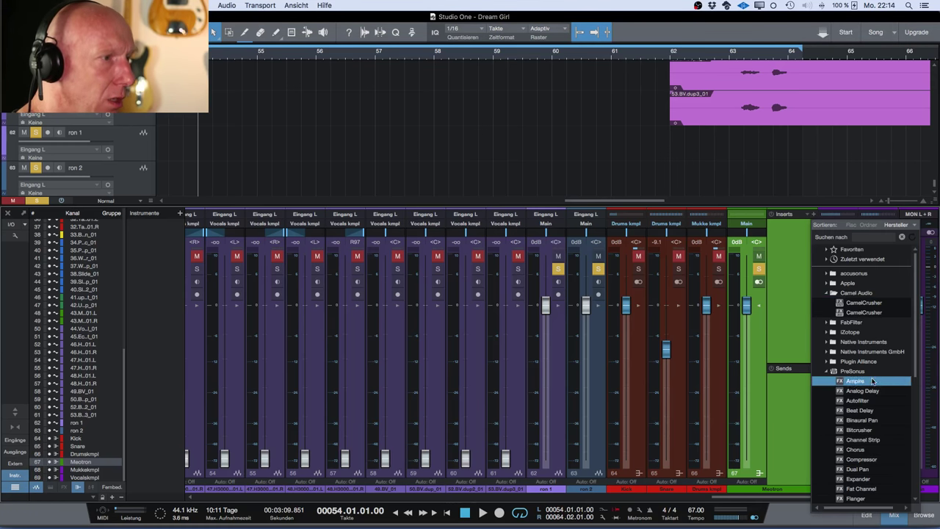
{"action": "left_click", "coordinate": [870, 489]}
{"action": "left_click_drag", "start_coordinate": [432, 276], "coordinate": [602, 253]}
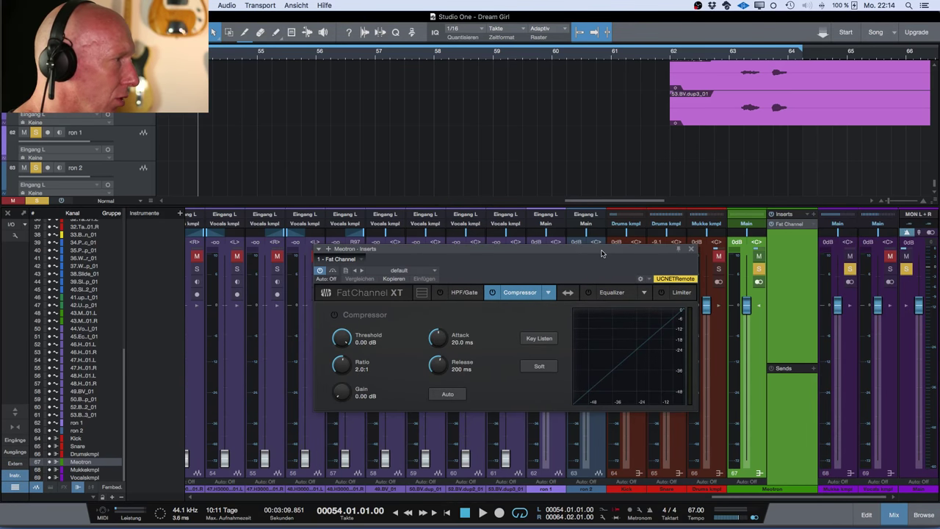
Turn on the compressor in the bus's Fat Channel and switch it to the FET Comp model
{"action": "left_click", "coordinate": [492, 292]}
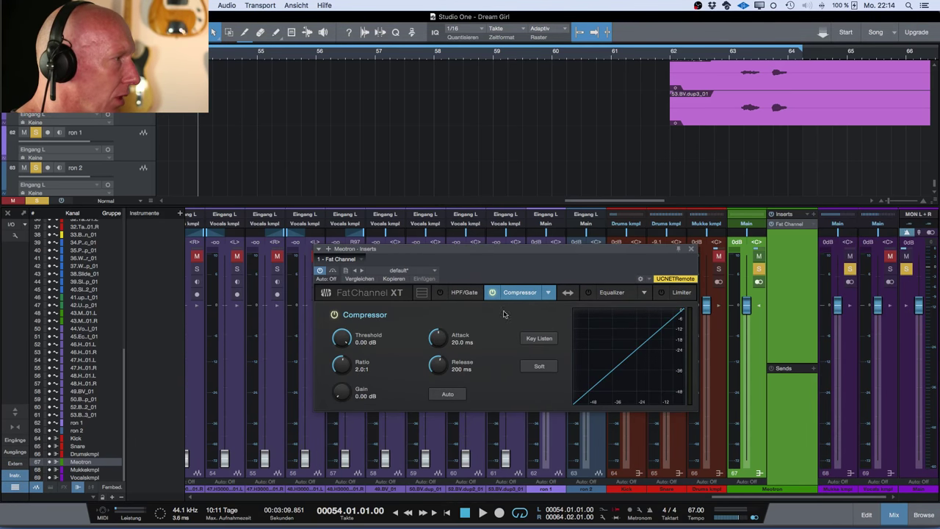
{"action": "left_click", "coordinate": [549, 293]}
{"action": "left_click", "coordinate": [562, 327]}
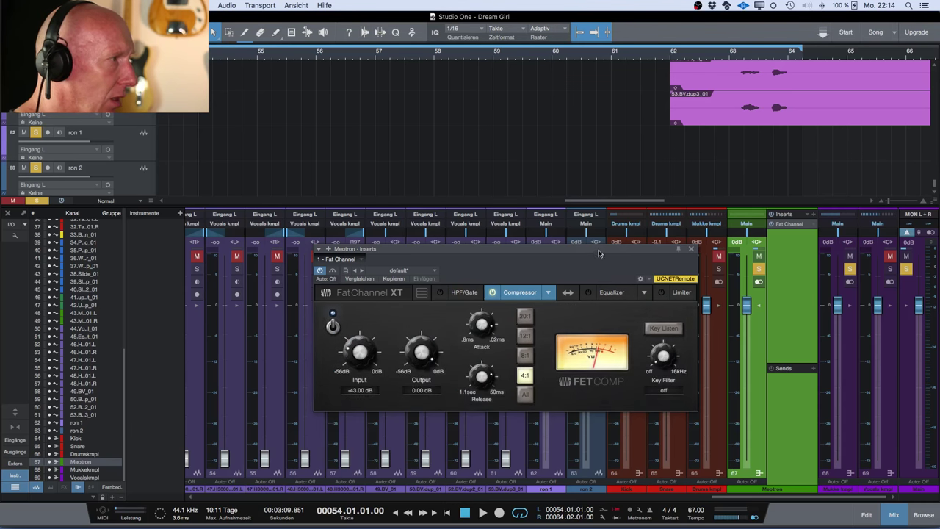
{"action": "left_click_drag", "start_coordinate": [598, 254], "coordinate": [554, 257]}
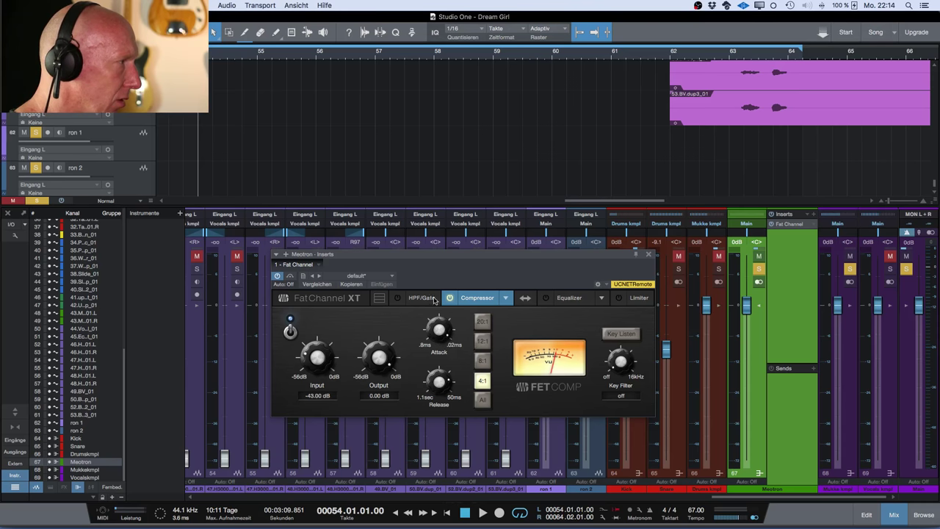
{"action": "left_click_drag", "start_coordinate": [439, 382], "coordinate": [439, 392]}
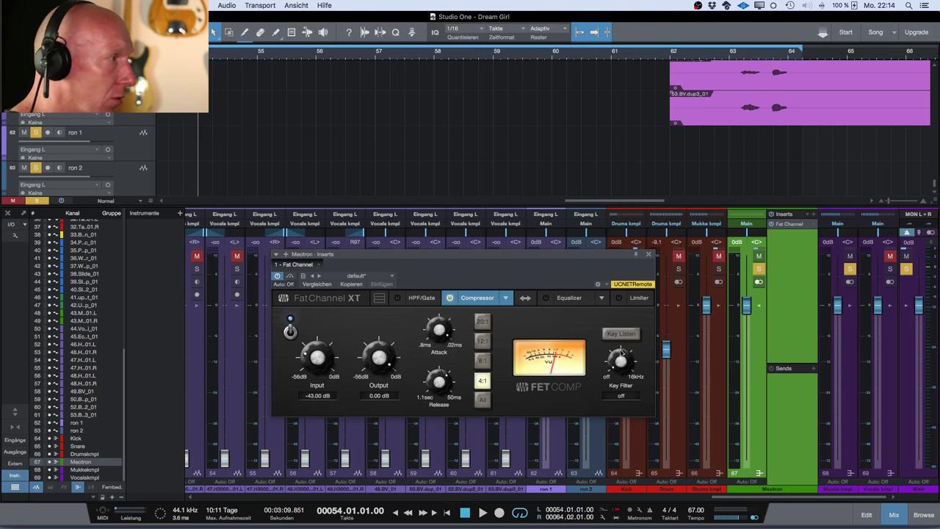
Play the song from bar 54 and set the Meotron bus fader to -6.1 dB
{"action": "key", "text": "space"}
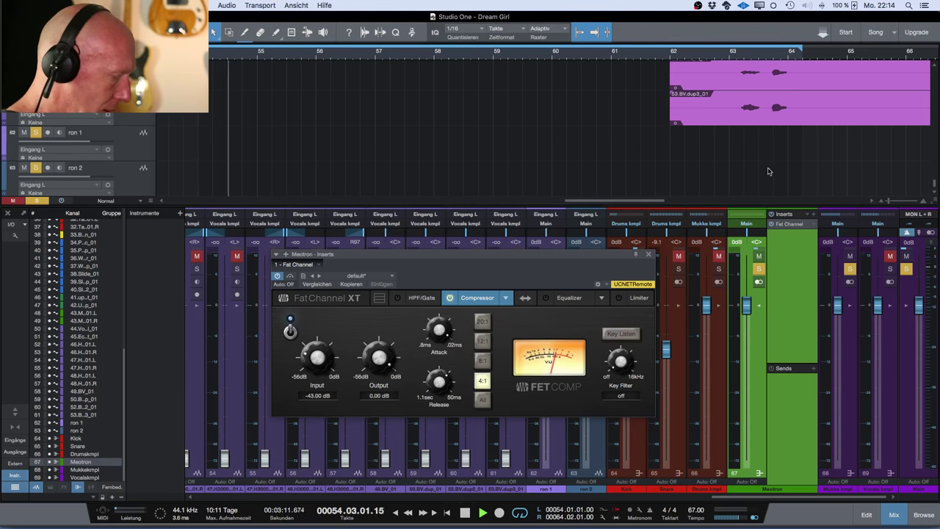
{"action": "scroll", "coordinate": [498, 139], "scroll_direction": "down", "scroll_amount": 1}
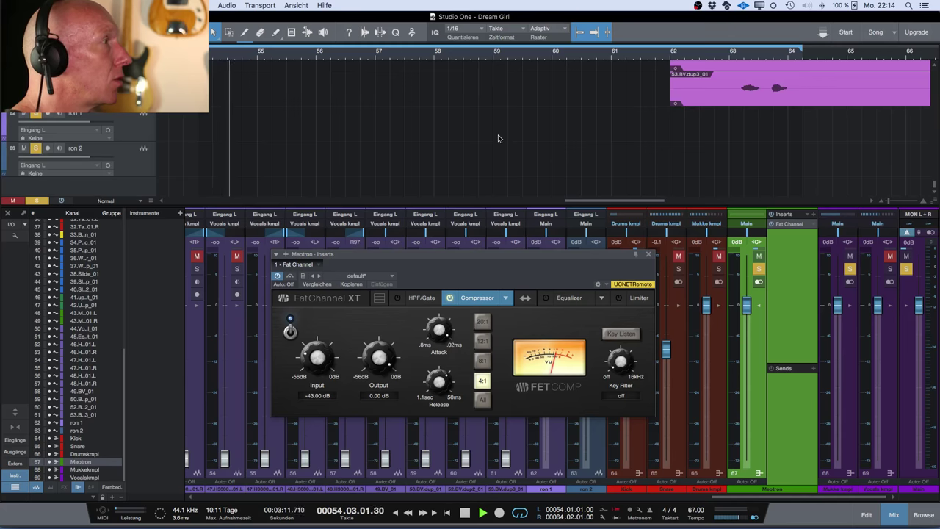
{"action": "scroll", "coordinate": [498, 138], "scroll_direction": "up", "scroll_amount": 10}
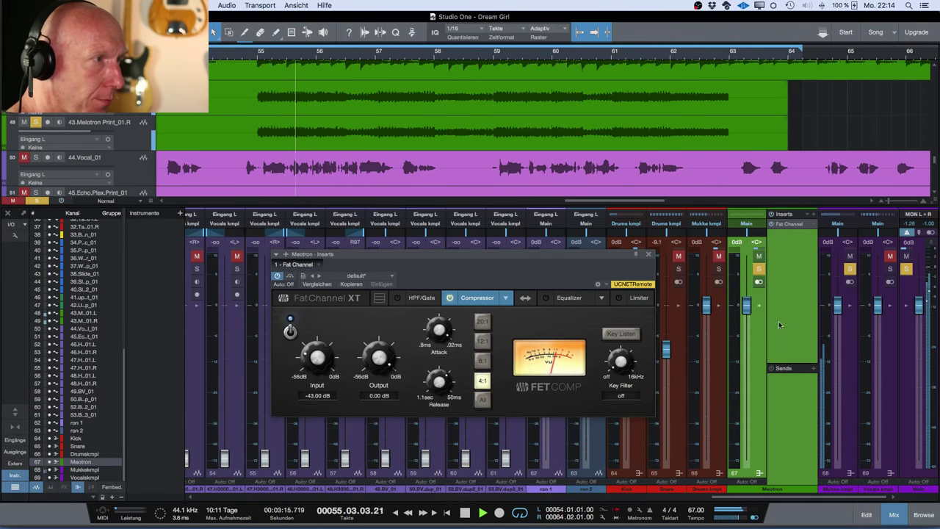
{"action": "left_click_drag", "start_coordinate": [746, 305], "coordinate": [746, 338]}
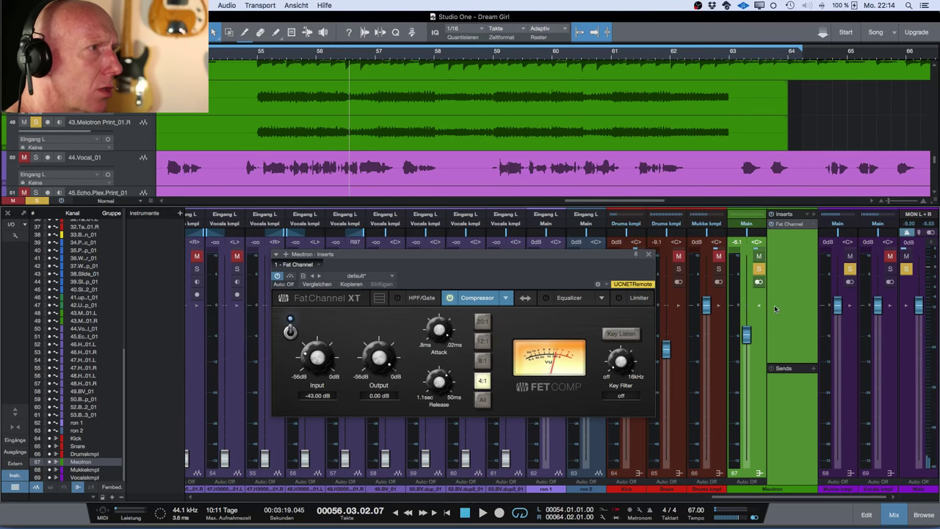
Route the Meotron bus output to Mukke kmpl and close the Fat Channel window
{"action": "left_click", "coordinate": [746, 224]}
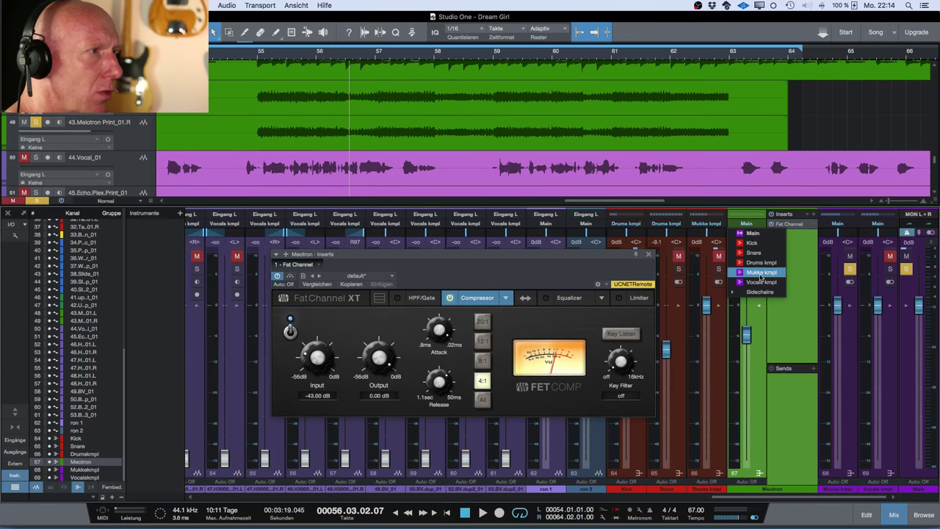
{"action": "left_click", "coordinate": [760, 272]}
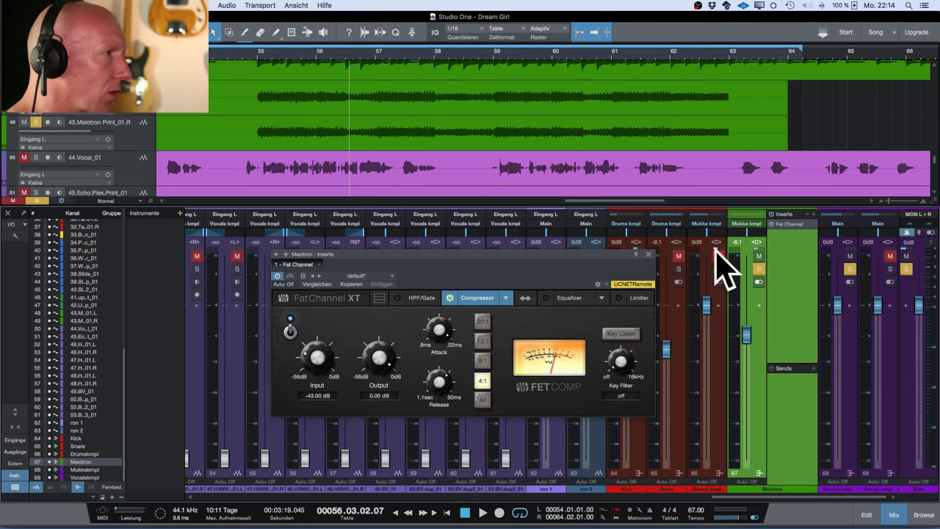
{"action": "left_click", "coordinate": [648, 254]}
Select both Melotron Print channels and route their outputs to the Meotron bus
{"action": "scroll", "coordinate": [516, 320], "scroll_direction": "left", "scroll_amount": 10}
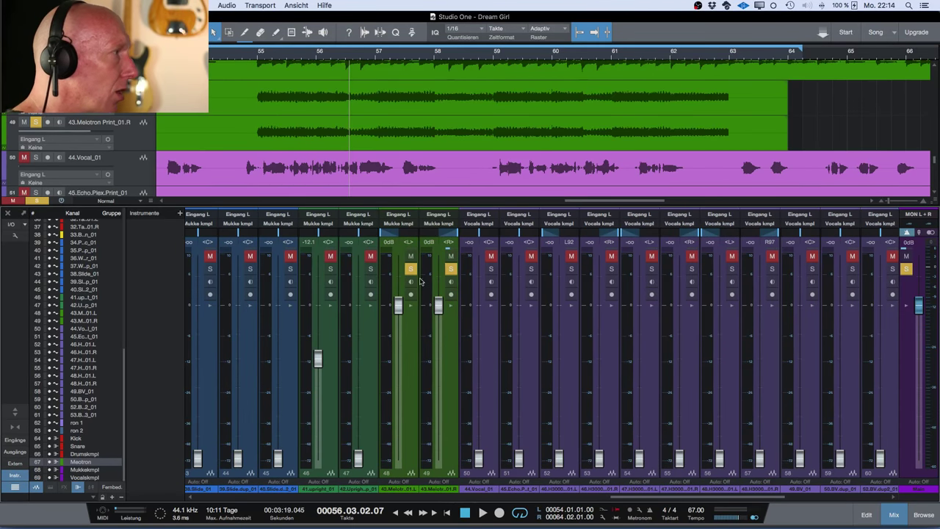
{"action": "left_click", "coordinate": [416, 349]}
{"action": "left_click", "coordinate": [443, 342], "text": "shift"}
{"action": "left_click", "coordinate": [397, 223]}
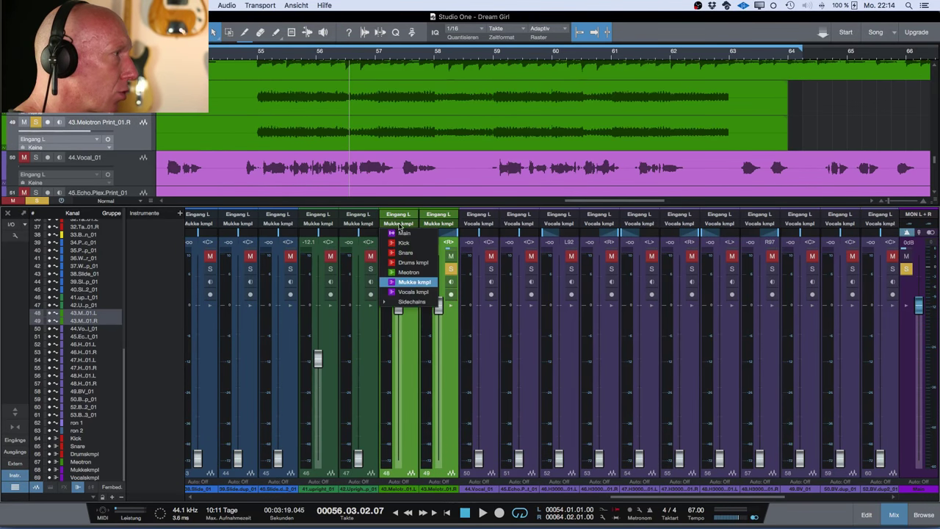
{"action": "left_click", "coordinate": [422, 276]}
Correct the name of the Meotron bus to Melotron
{"action": "scroll", "coordinate": [456, 301], "scroll_direction": "right", "scroll_amount": 3}
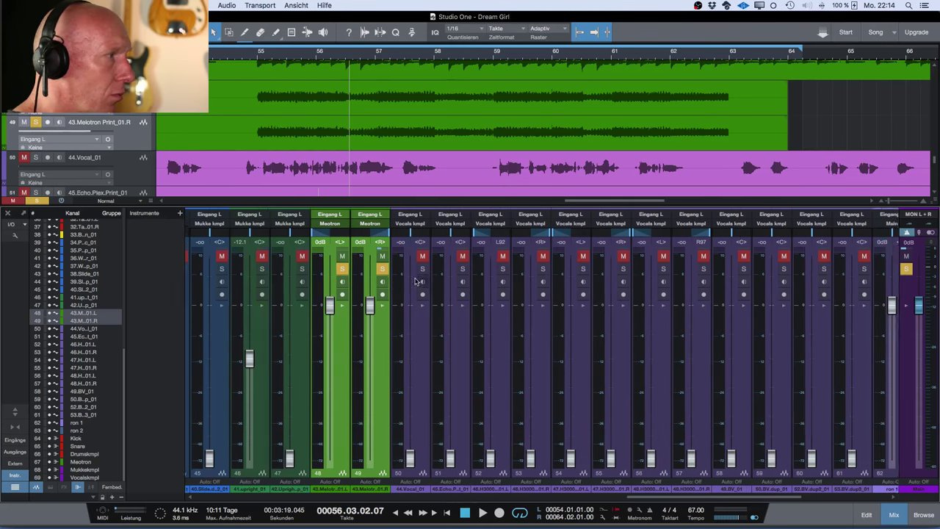
{"action": "scroll", "coordinate": [689, 334], "scroll_direction": "right", "scroll_amount": 8}
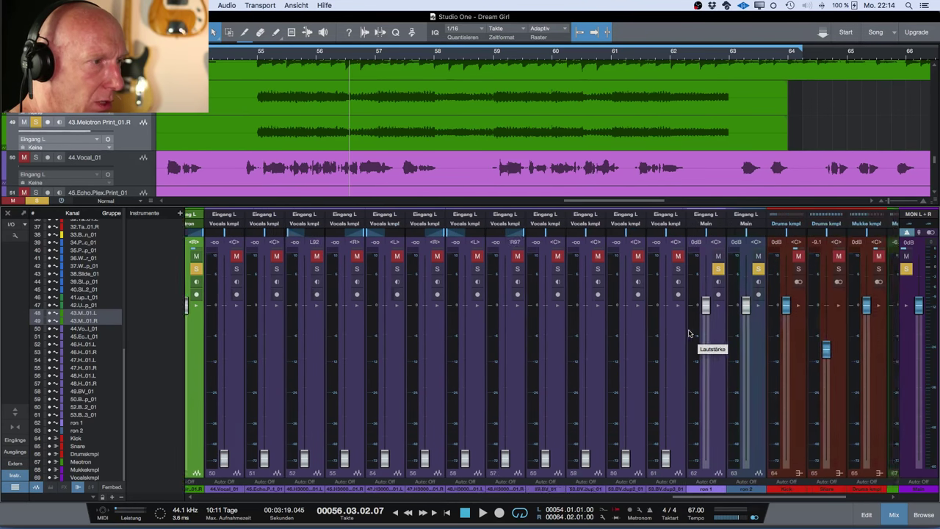
{"action": "double_click", "coordinate": [774, 489]}
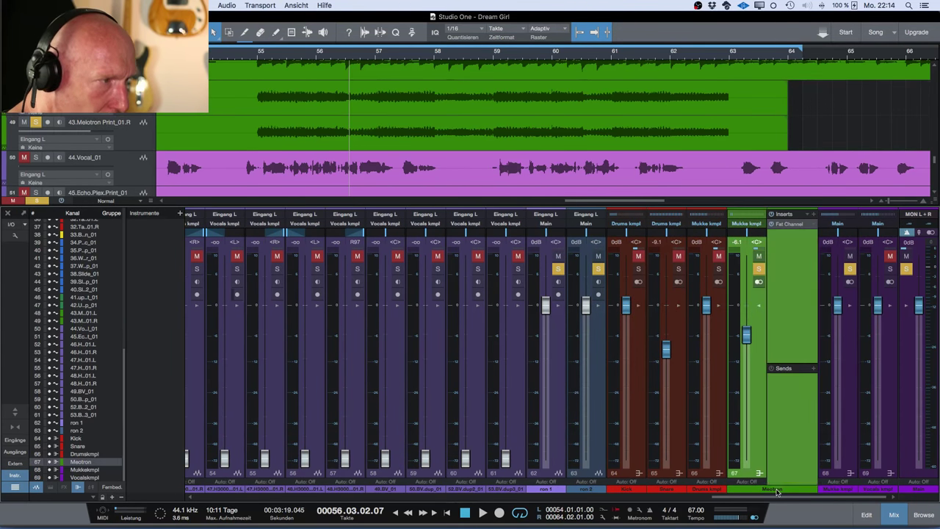
{"action": "type", "text": "l"}
{"action": "key", "text": "Return"}
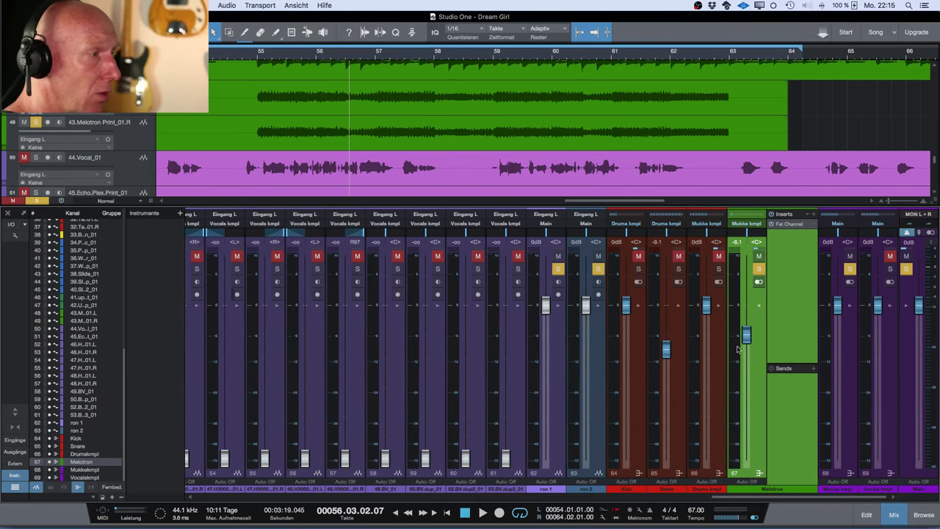
During playback, set the Melotron bus fader to -12.1 dB and its FET compressor to -28.16 dB input and -14.28 dB output
{"action": "left_click", "coordinate": [791, 224]}
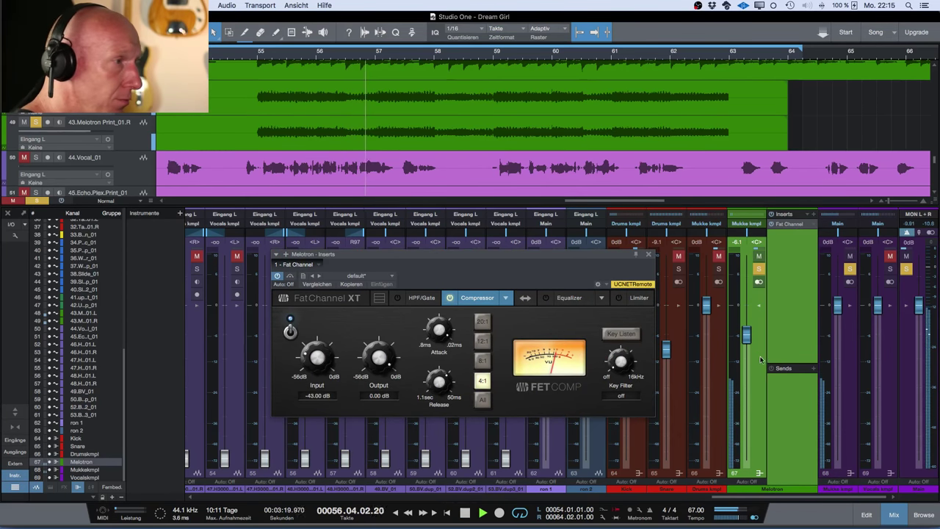
{"action": "left_click_drag", "start_coordinate": [746, 335], "coordinate": [747, 360]}
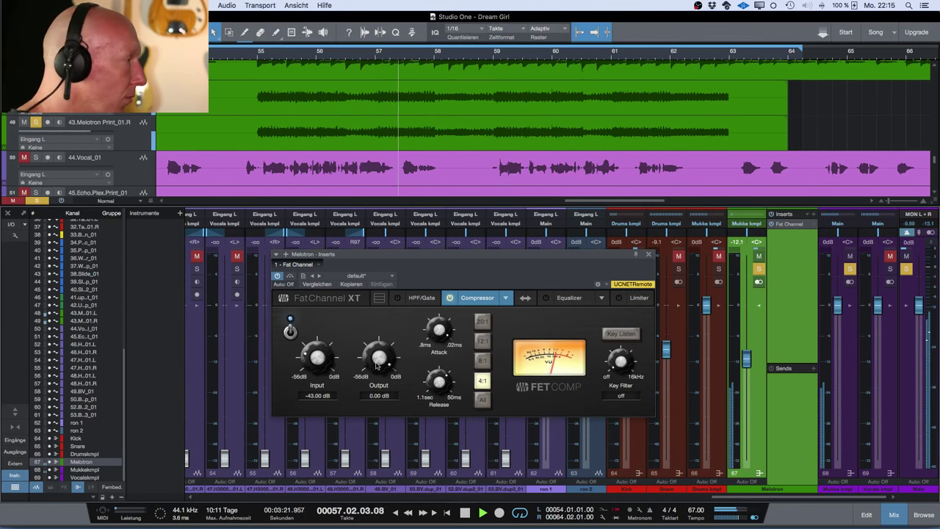
{"action": "left_click_drag", "start_coordinate": [319, 359], "coordinate": [324, 344]}
{"action": "left_click_drag", "start_coordinate": [379, 356], "coordinate": [379, 369]}
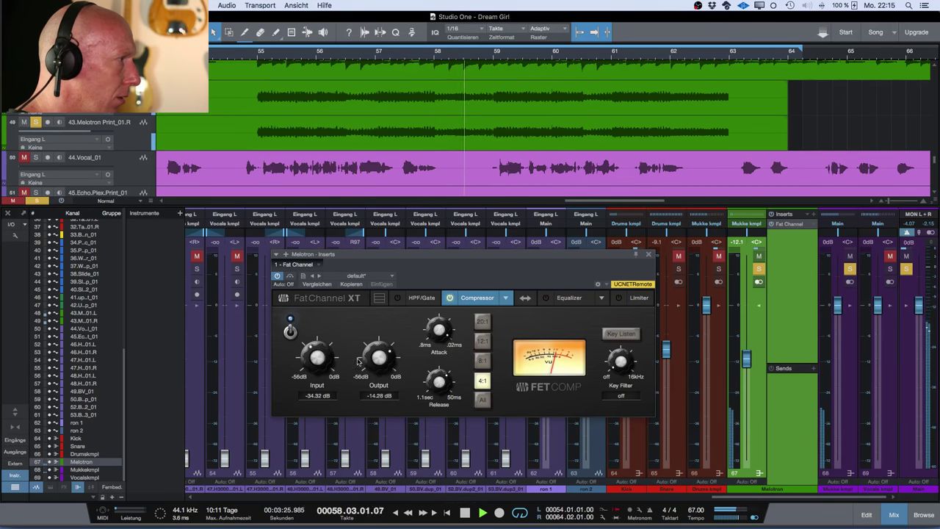
{"action": "left_click_drag", "start_coordinate": [316, 361], "coordinate": [314, 348]}
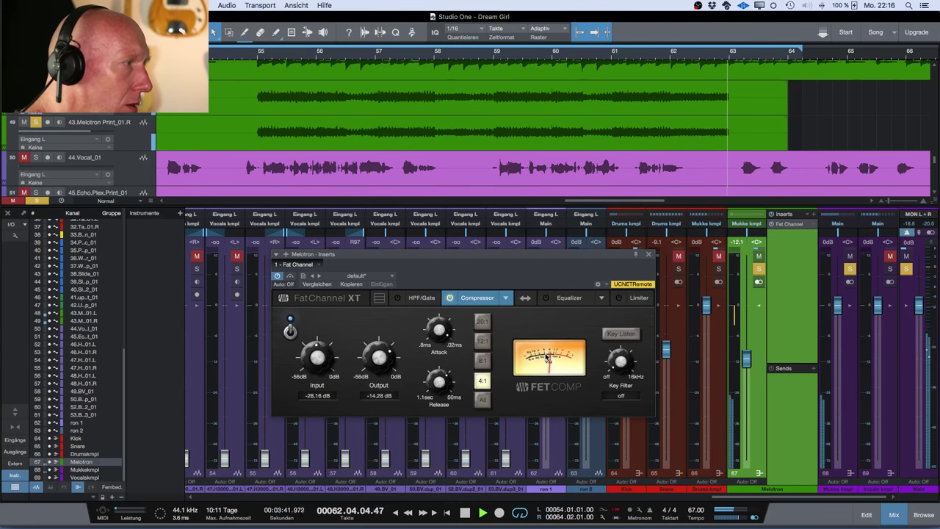
{"action": "key", "text": "space"}
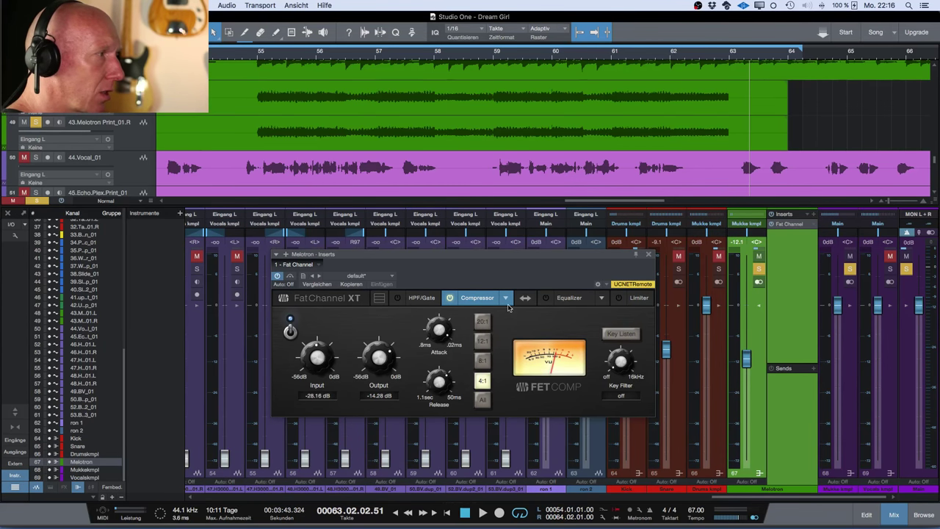
Set the high-pass filter in the Melotron bus's Fat Channel to 315 Hz while listening, and close the plug-in
{"action": "left_click", "coordinate": [395, 299]}
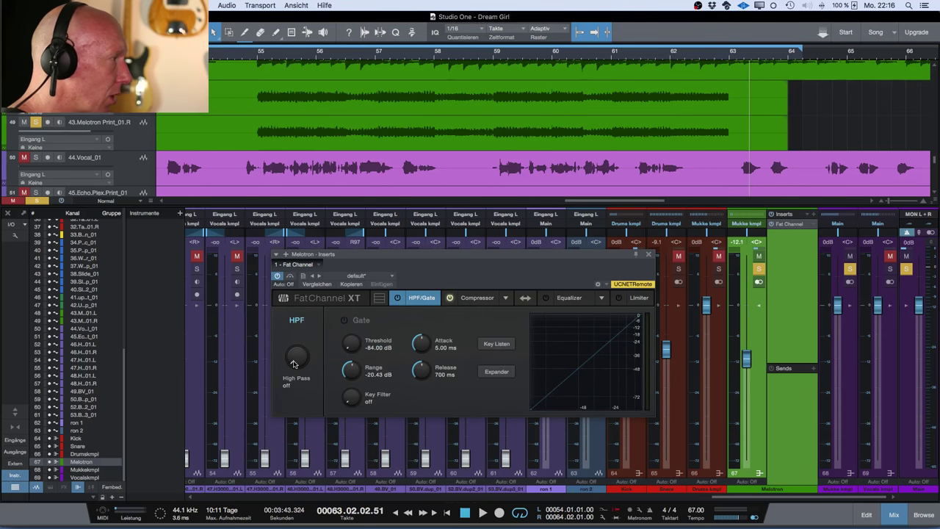
{"action": "key", "text": "space"}
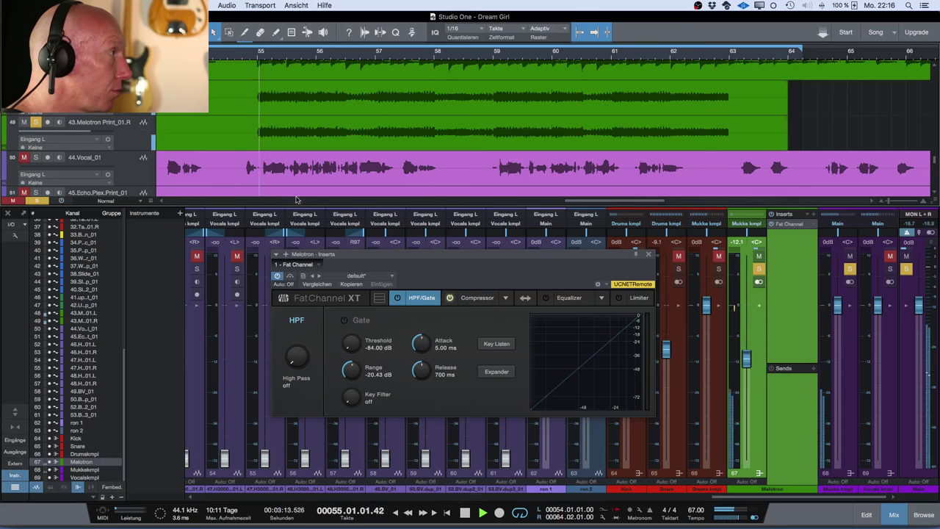
{"action": "left_click_drag", "start_coordinate": [295, 356], "coordinate": [289, 293]}
{"action": "key", "text": "space"}
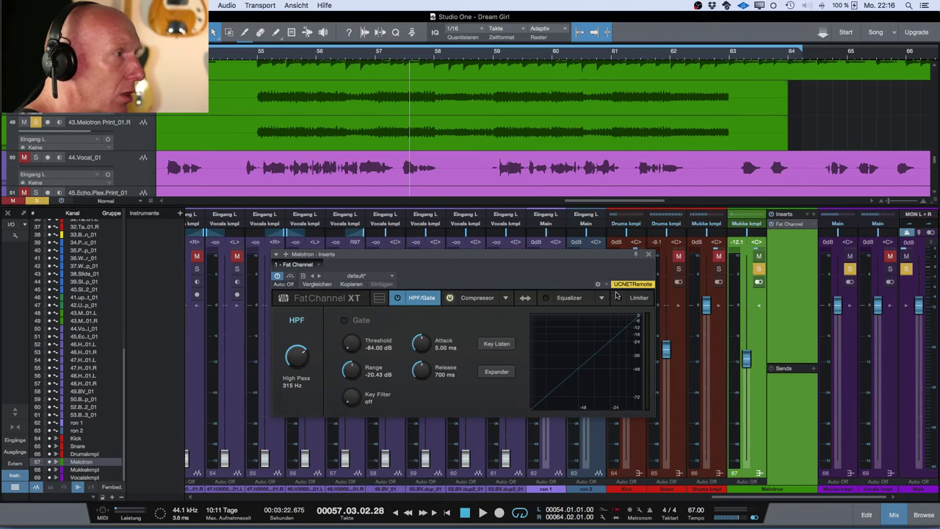
{"action": "left_click", "coordinate": [648, 254]}
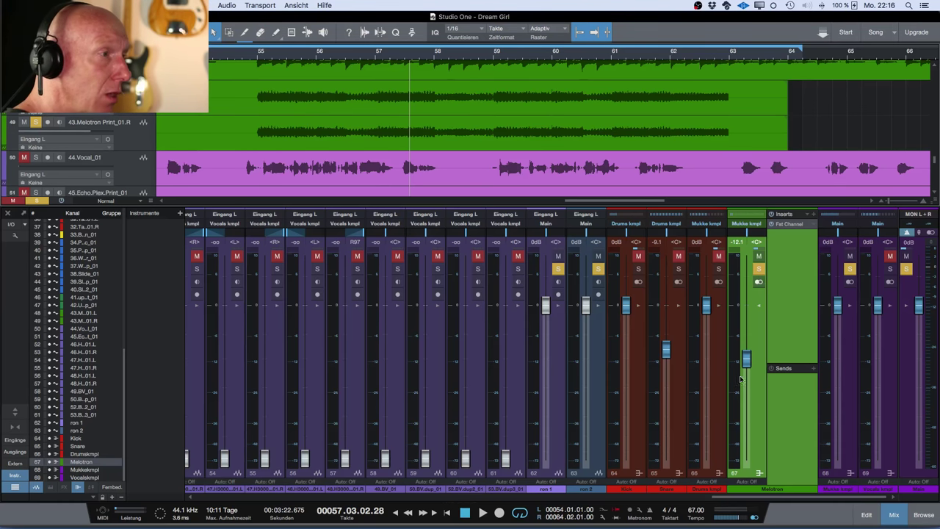
Pull the Melotron bus fader fully down, unsolo all channels, and bring the bus up to about -14.5 dB during playback
{"action": "left_click_drag", "start_coordinate": [746, 363], "coordinate": [750, 486]}
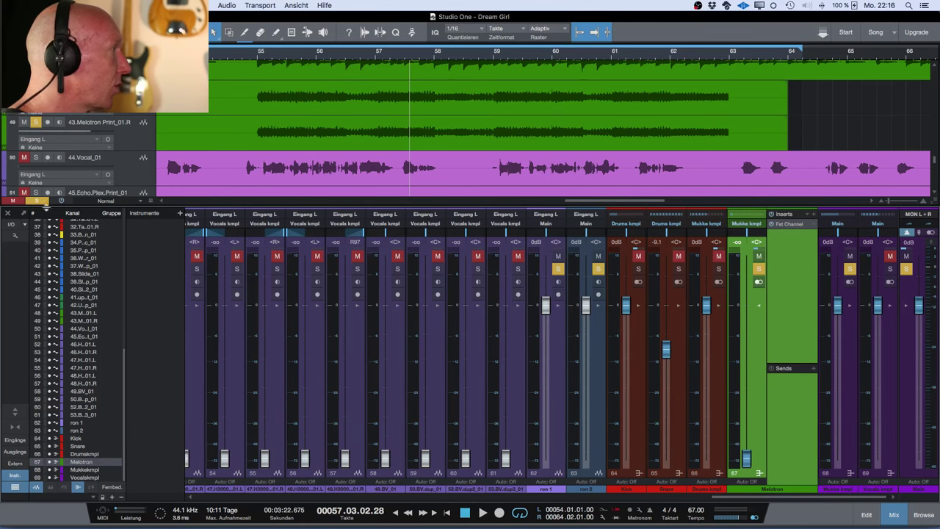
{"action": "left_click", "coordinate": [36, 200]}
{"action": "key", "text": "space"}
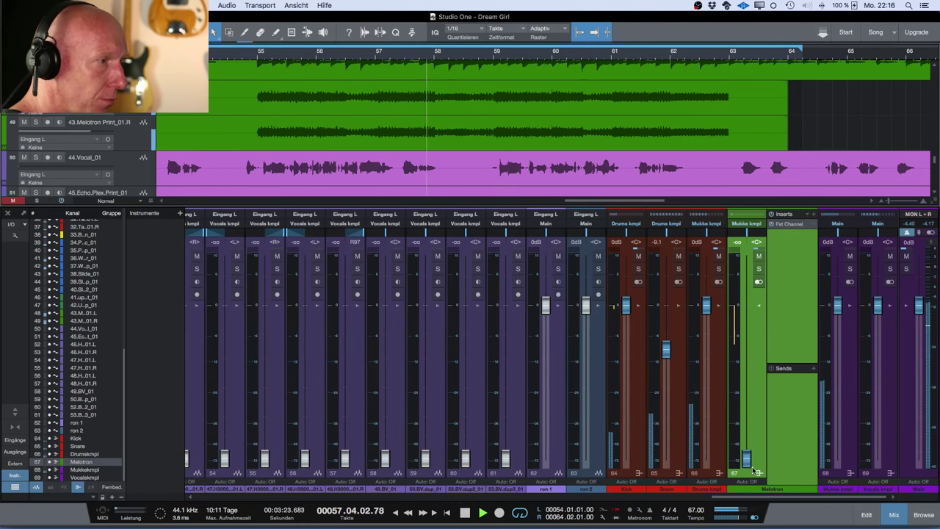
{"action": "left_click_drag", "start_coordinate": [746, 459], "coordinate": [747, 370]}
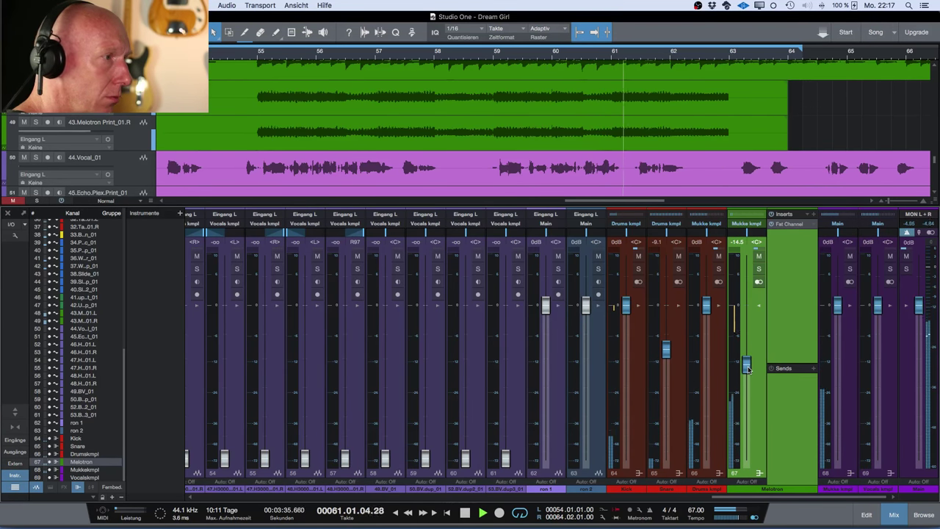
Stop playback and set the fader of the 41.upright_01 channel to -10.3 dB
{"action": "scroll", "coordinate": [571, 443], "scroll_direction": "left", "scroll_amount": 10}
{"action": "scroll", "coordinate": [571, 443], "scroll_direction": "left", "scroll_amount": 5}
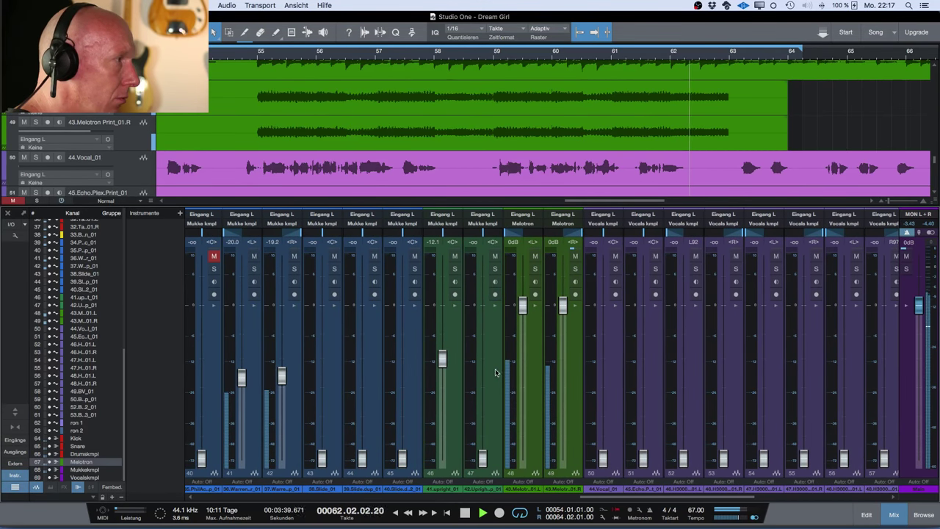
{"action": "scroll", "coordinate": [444, 127], "scroll_direction": "up", "scroll_amount": 3}
{"action": "scroll", "coordinate": [445, 131], "scroll_direction": "up", "scroll_amount": 3}
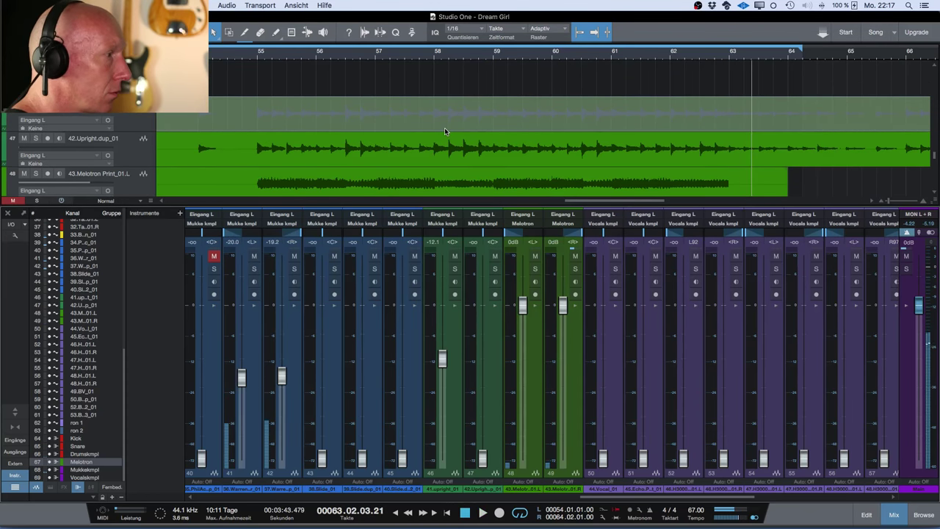
{"action": "scroll", "coordinate": [454, 296], "scroll_direction": "left", "scroll_amount": 1}
{"action": "scroll", "coordinate": [454, 296], "scroll_direction": "up", "scroll_amount": 2}
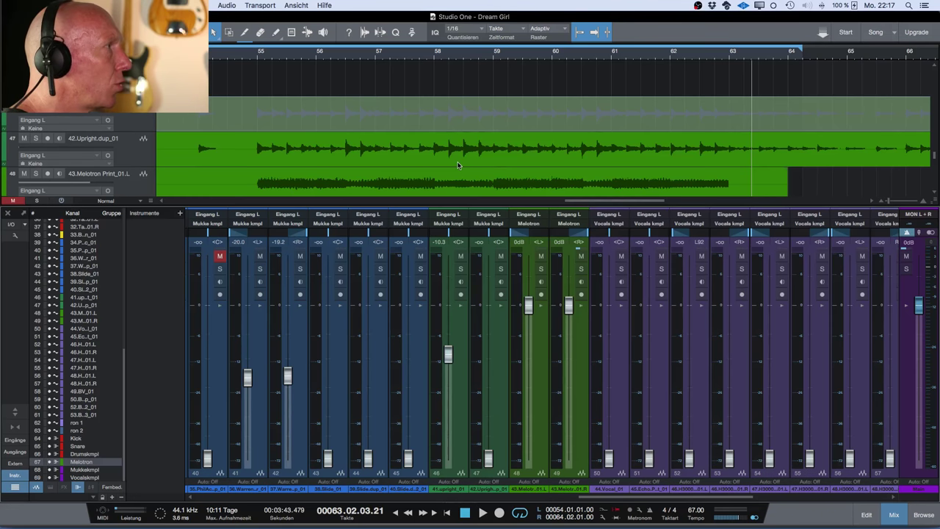
Review the 41.upright_01 event from the start of the song to bar 54
{"action": "scroll", "coordinate": [457, 165], "scroll_direction": "up", "scroll_amount": 2}
{"action": "left_click", "coordinate": [239, 142]}
{"action": "right_click", "coordinate": [240, 142]}
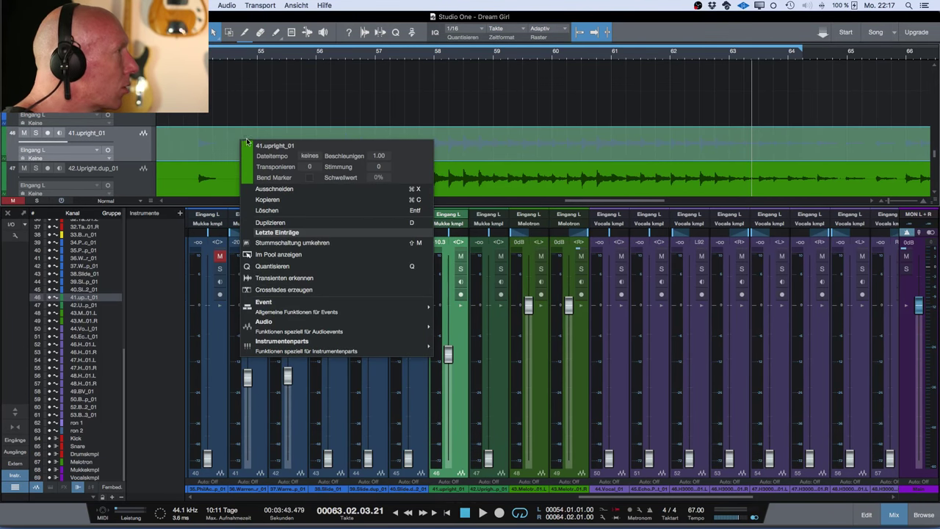
{"action": "left_click", "coordinate": [462, 138]}
{"action": "key", "text": "Home"}
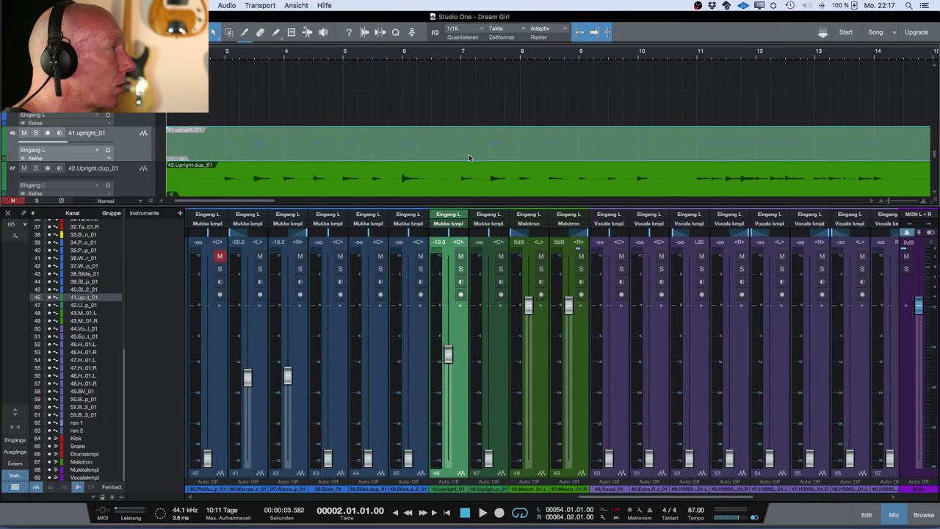
{"action": "scroll", "coordinate": [469, 157], "scroll_direction": "right", "scroll_amount": 15}
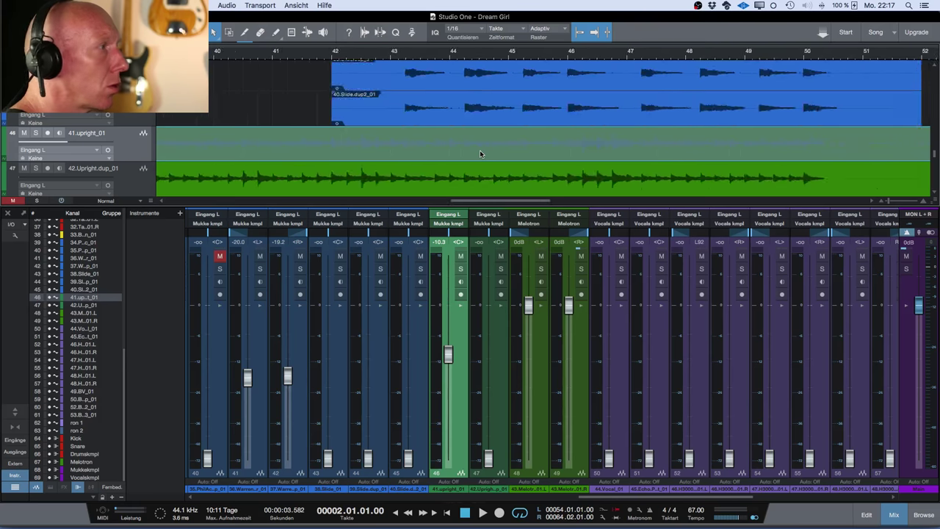
{"action": "scroll", "coordinate": [480, 153], "scroll_direction": "right", "scroll_amount": 5}
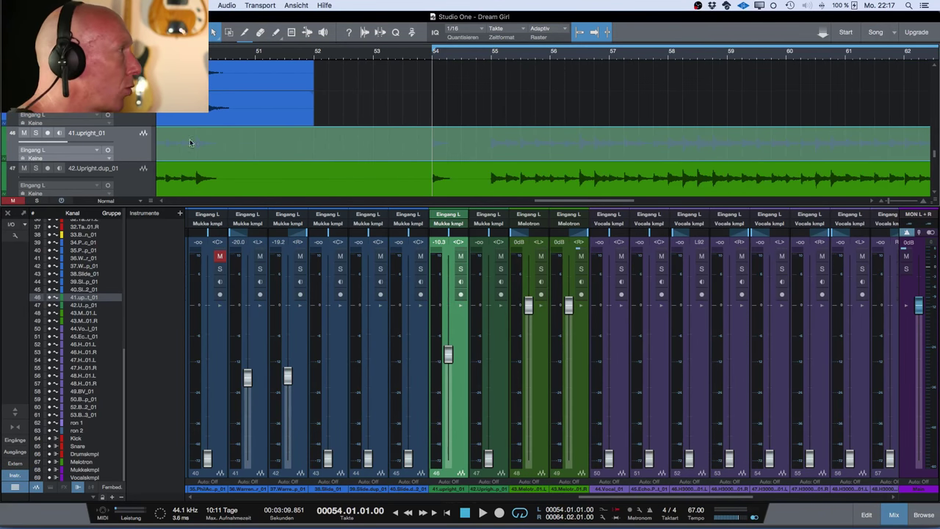
Solo the 41.upright_01 track, unmute its audio event, and audition it from bar 54
{"action": "left_click", "coordinate": [36, 132]}
{"action": "key", "text": "space"}
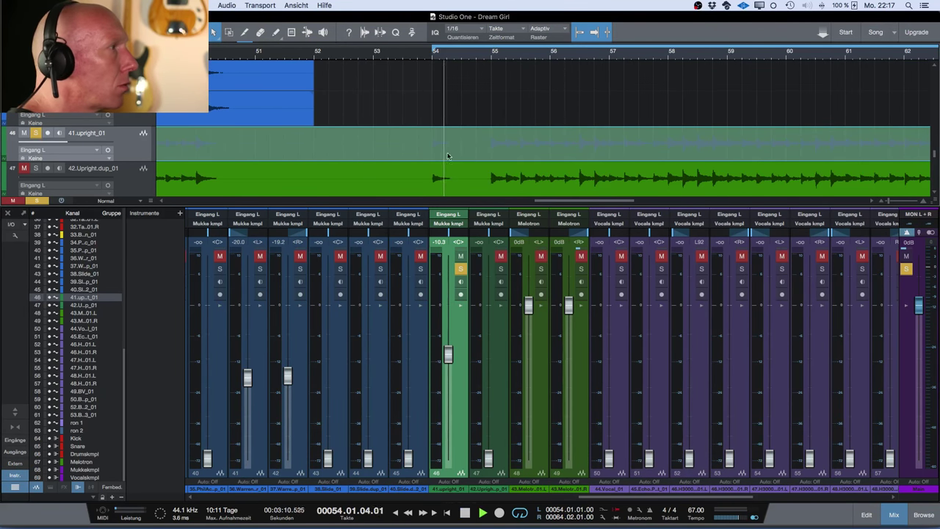
{"action": "mouse_move", "coordinate": [457, 130]}
{"action": "left_mouse_down"}
{"action": "mouse_move", "coordinate": [458, 143]}
{"action": "mouse_move", "coordinate": [458, 132]}
{"action": "left_mouse_up"}
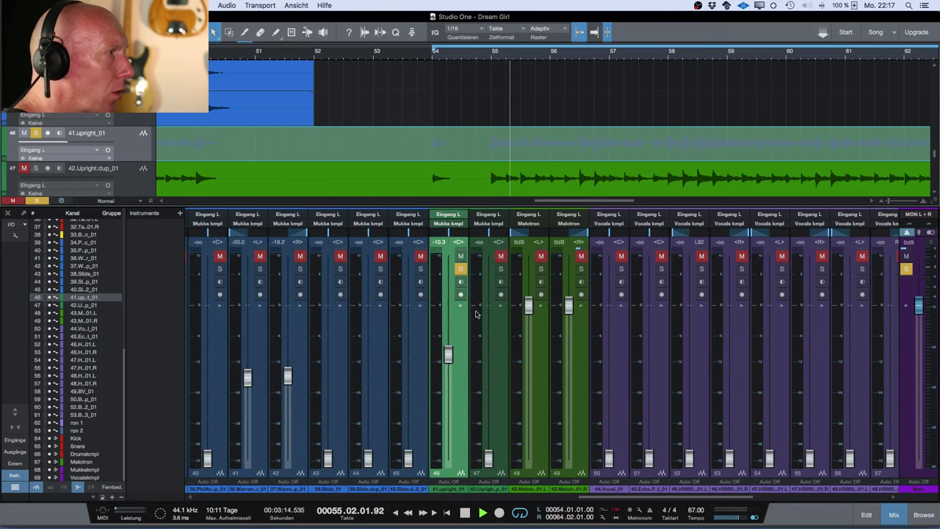
{"action": "key", "text": "space"}
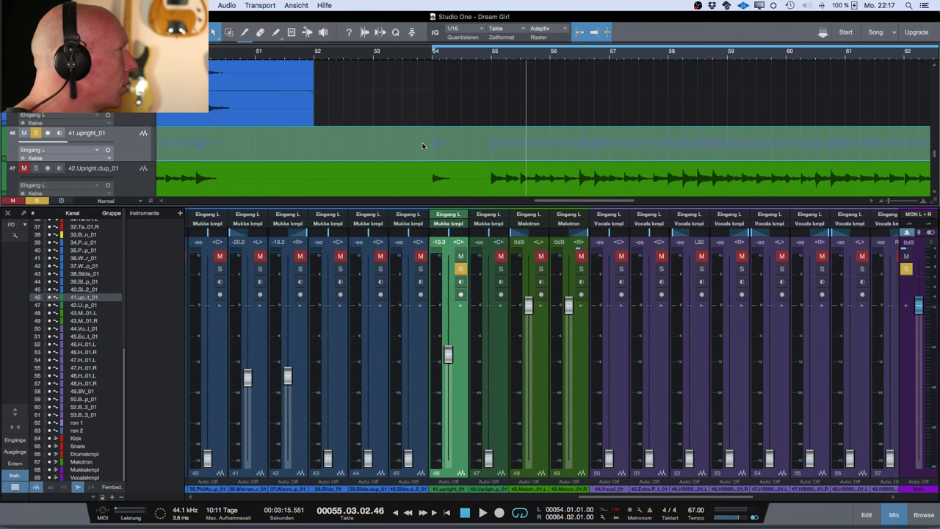
{"action": "right_click", "coordinate": [424, 146]}
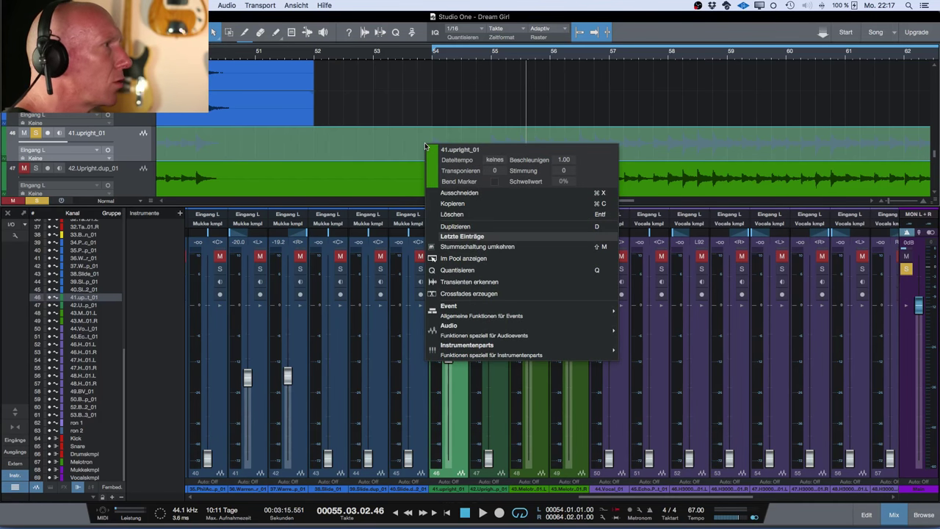
{"action": "left_click", "coordinate": [496, 246]}
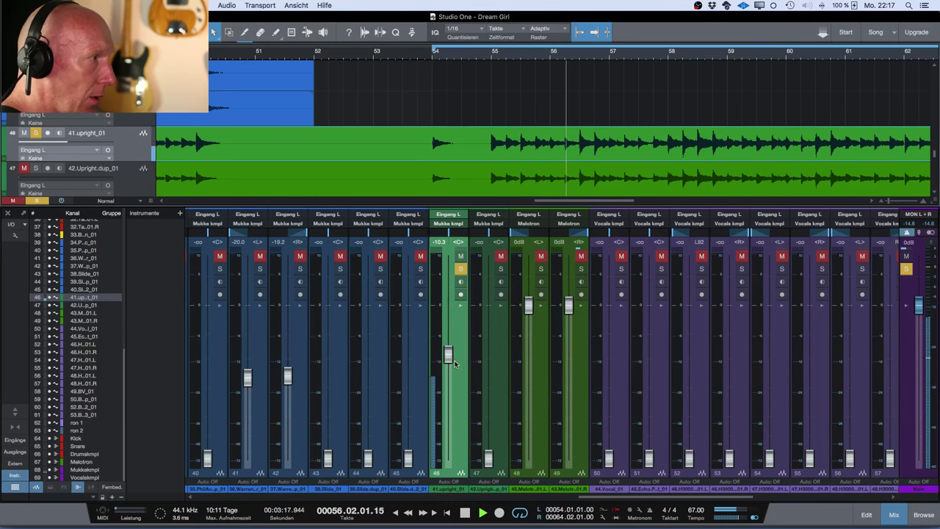
{"action": "key", "text": "space"}
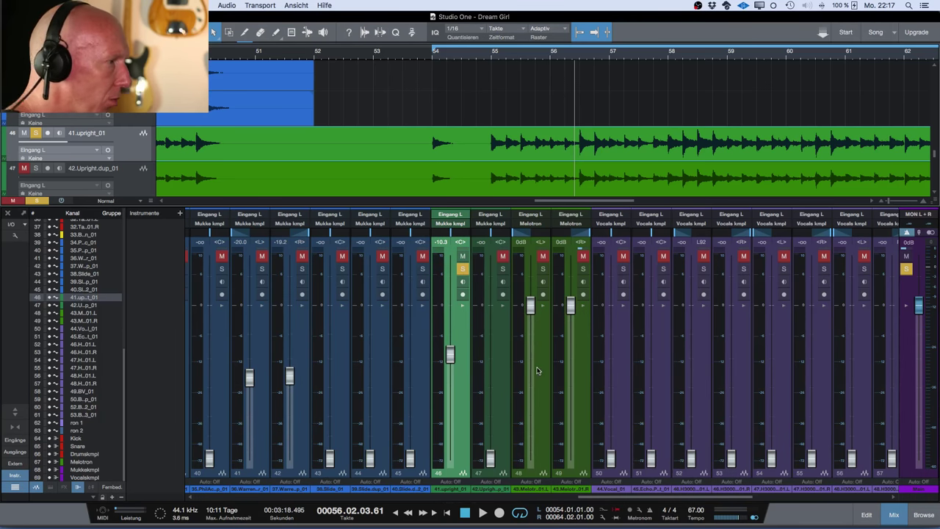
With only channel 39 and 41.upright_01 soloed, pan them to L30 and R30 and set the upright fader to -11.5 dB
{"action": "scroll", "coordinate": [536, 370], "scroll_direction": "left", "scroll_amount": 3}
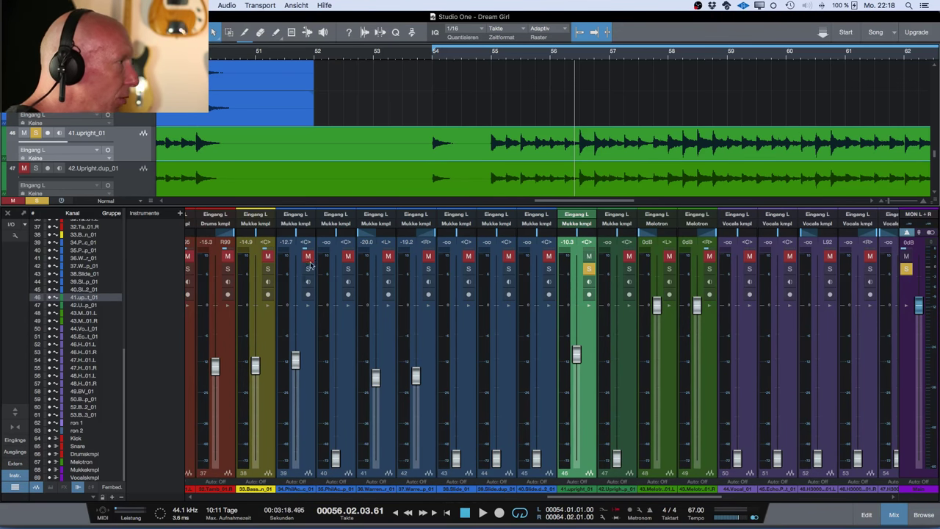
{"action": "left_click", "coordinate": [306, 422]}
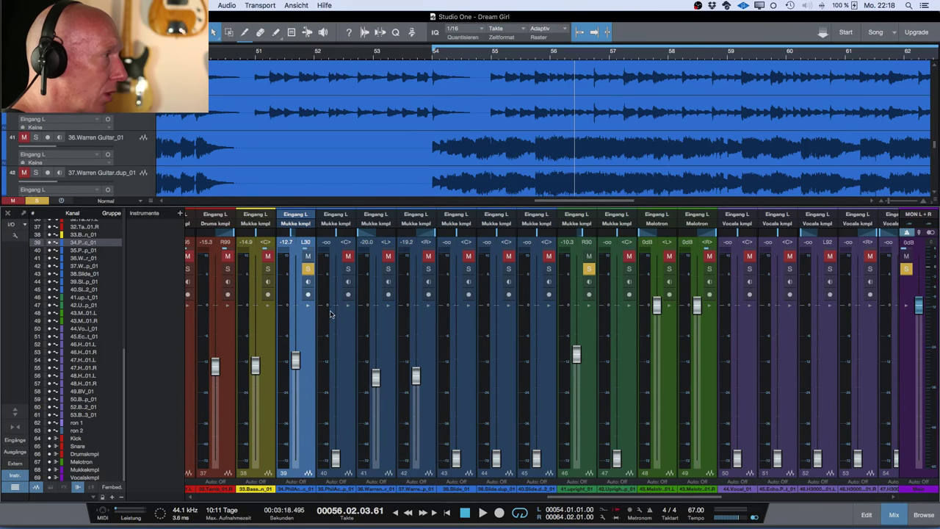
{"action": "left_click", "coordinate": [38, 201]}
{"action": "left_click", "coordinate": [308, 270]}
{"action": "left_click", "coordinate": [590, 270]}
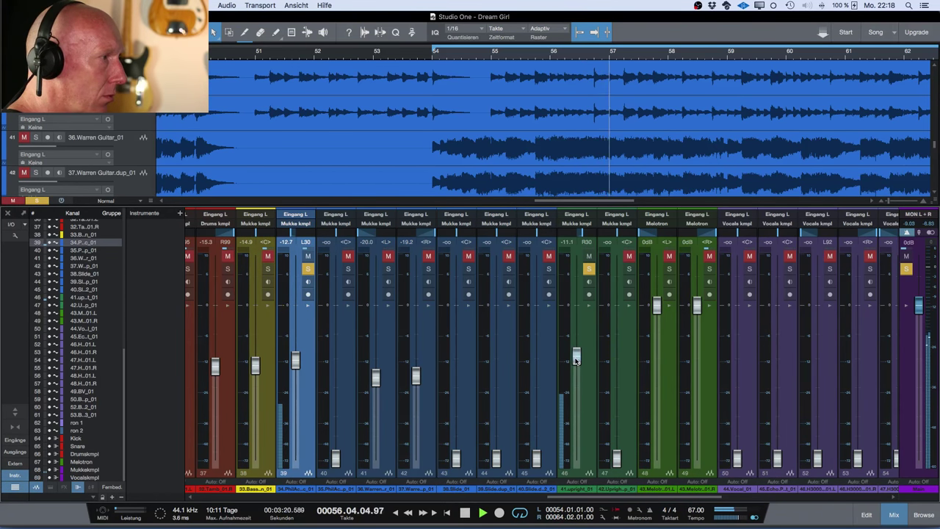
{"action": "left_click_drag", "start_coordinate": [576, 360], "coordinate": [576, 362]}
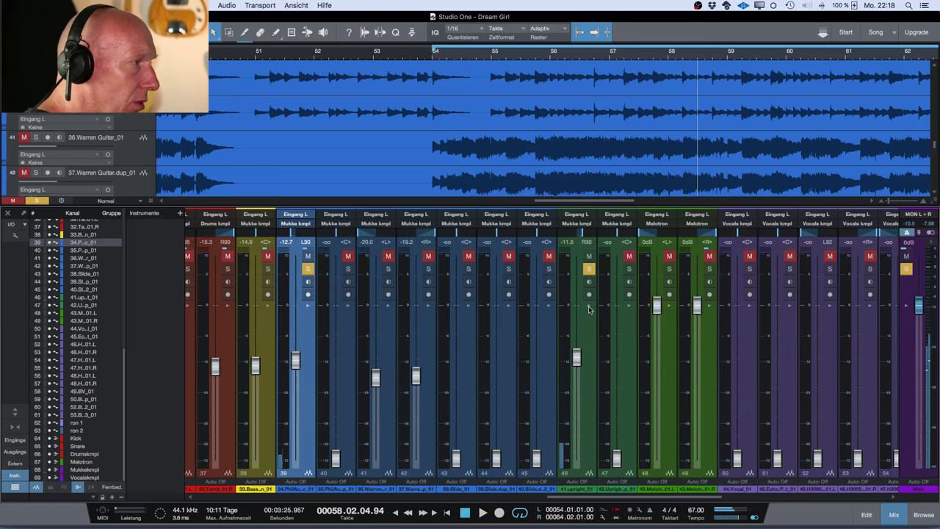
Insert a Fat Channel on the 41.upright_01 channel and enable its compressor with the FET model
{"action": "left_click", "coordinate": [591, 316]}
{"action": "left_click", "coordinate": [645, 215]}
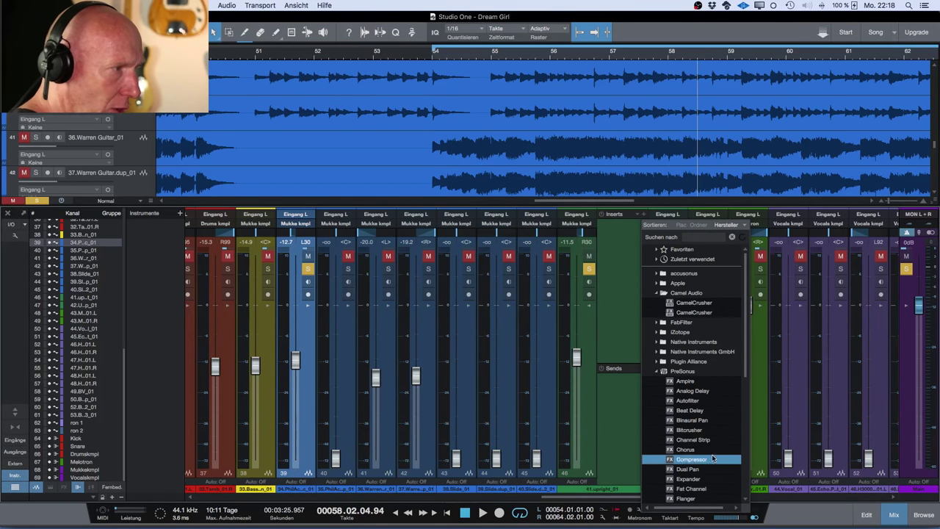
{"action": "left_click", "coordinate": [690, 488]}
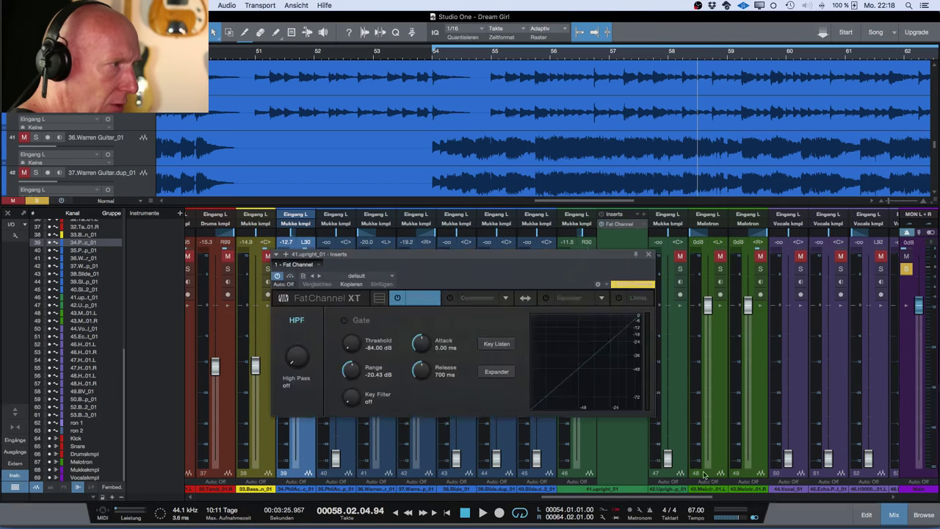
{"action": "left_click", "coordinate": [505, 298]}
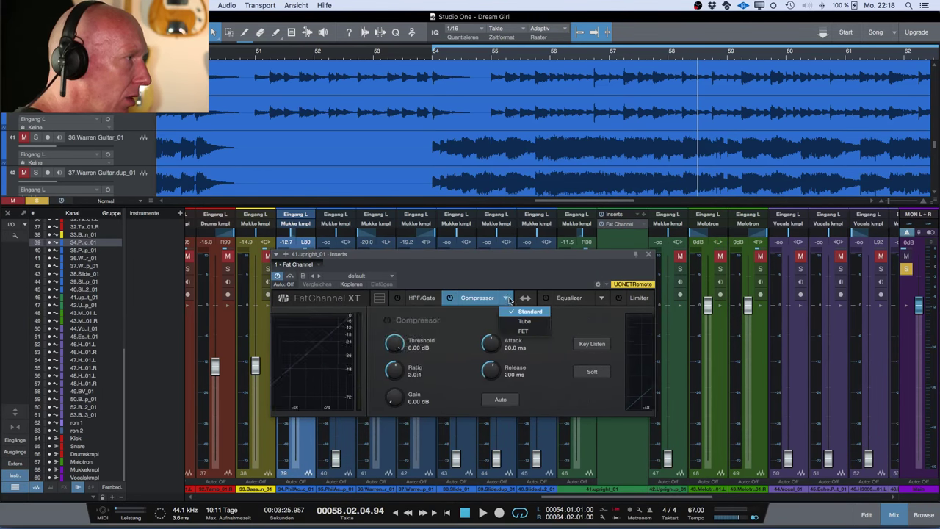
{"action": "left_click", "coordinate": [523, 330]}
{"action": "left_click", "coordinate": [452, 298]}
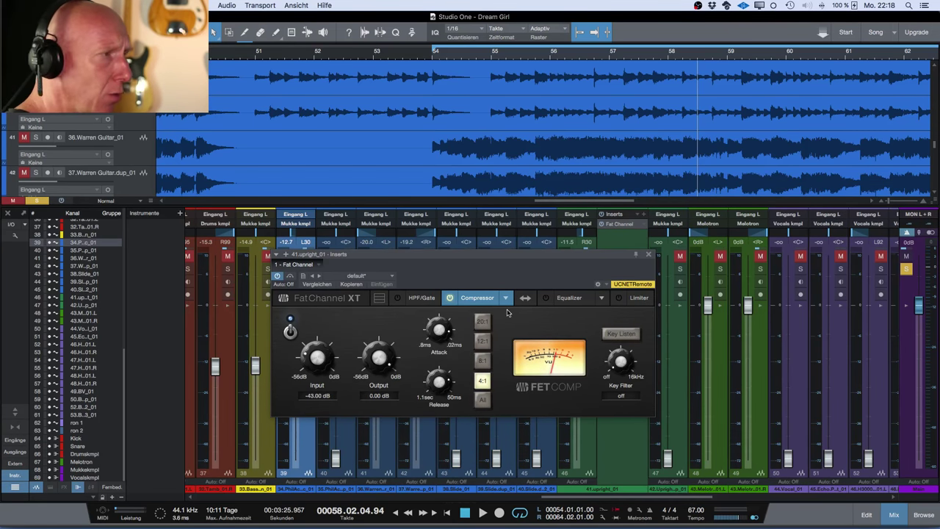
During playback, set the upright's FET compressor to -26.20 dB input and -11.20 dB output
{"action": "key", "text": "space"}
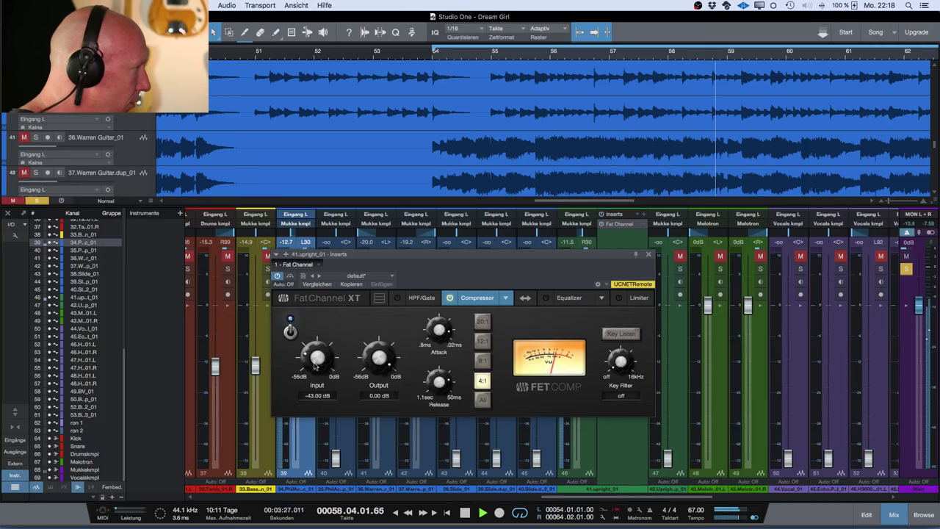
{"action": "left_click_drag", "start_coordinate": [379, 357], "coordinate": [378, 378]}
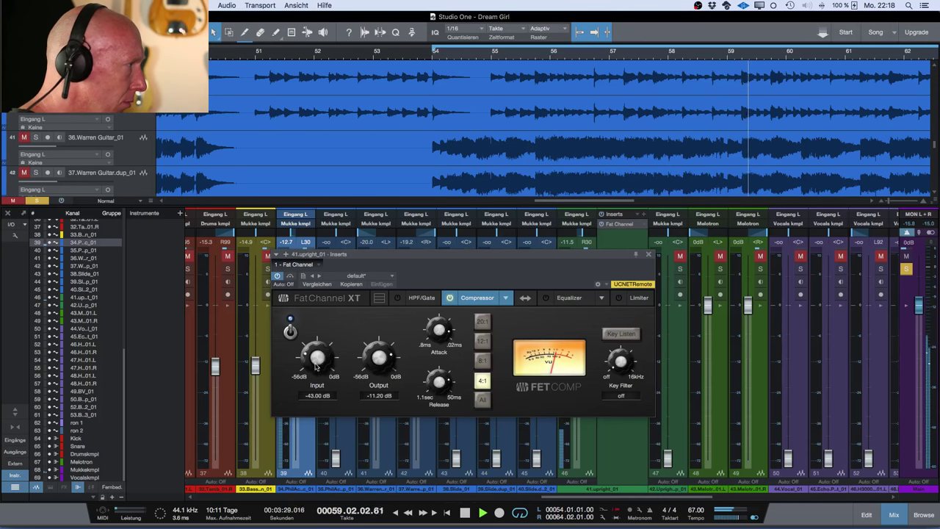
{"action": "left_click_drag", "start_coordinate": [310, 335], "coordinate": [310, 331]}
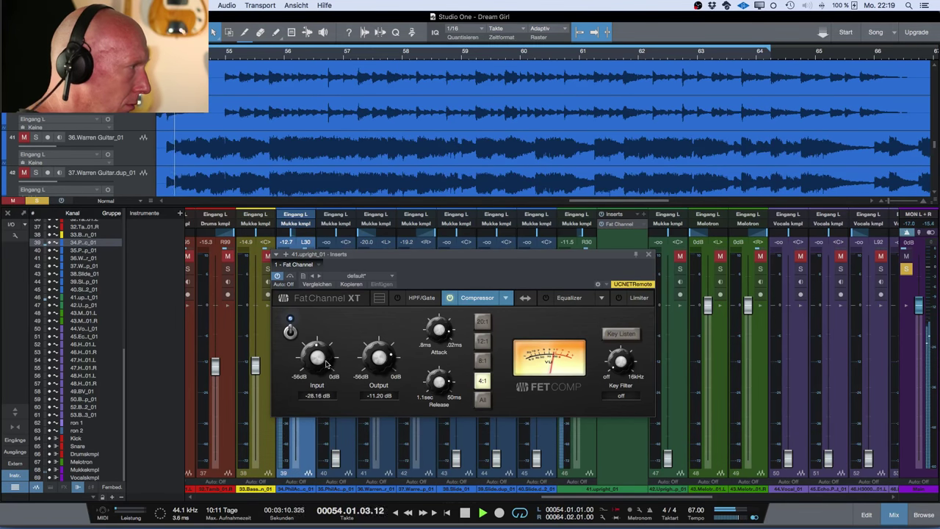
{"action": "left_click_drag", "start_coordinate": [315, 358], "coordinate": [316, 356]}
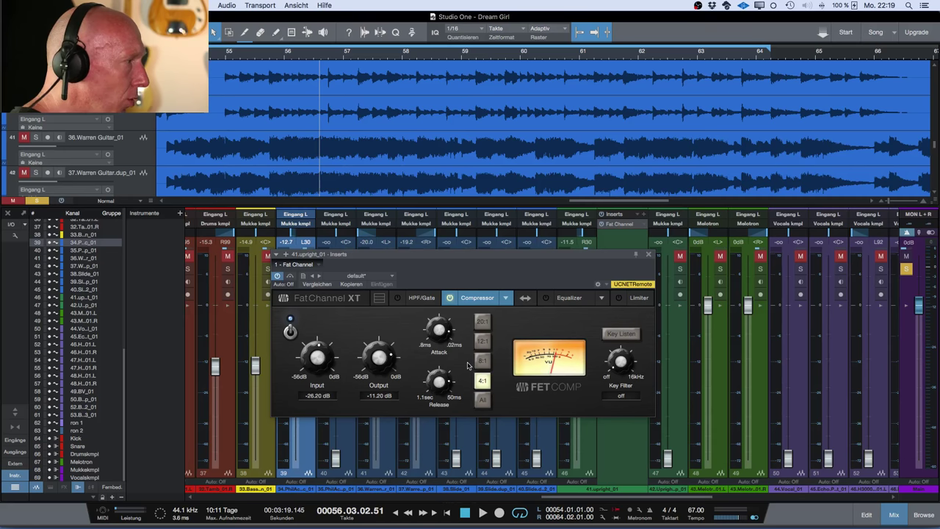
Enable the upright's equalizer and, while listening, set LMF to -2.45 dB at 1.05 kHz and HF to 0.29 dB at 7.00 kHz
{"action": "left_click", "coordinate": [566, 299]}
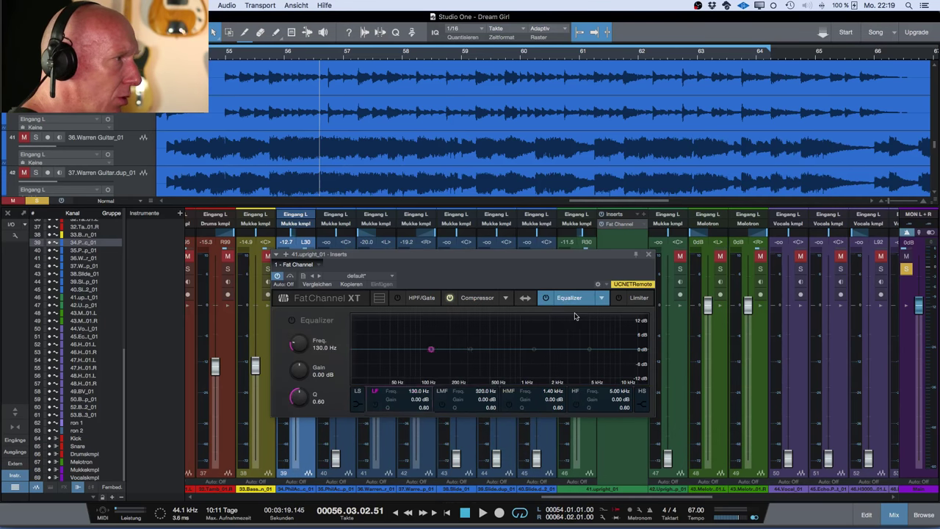
{"action": "left_click", "coordinate": [470, 350]}
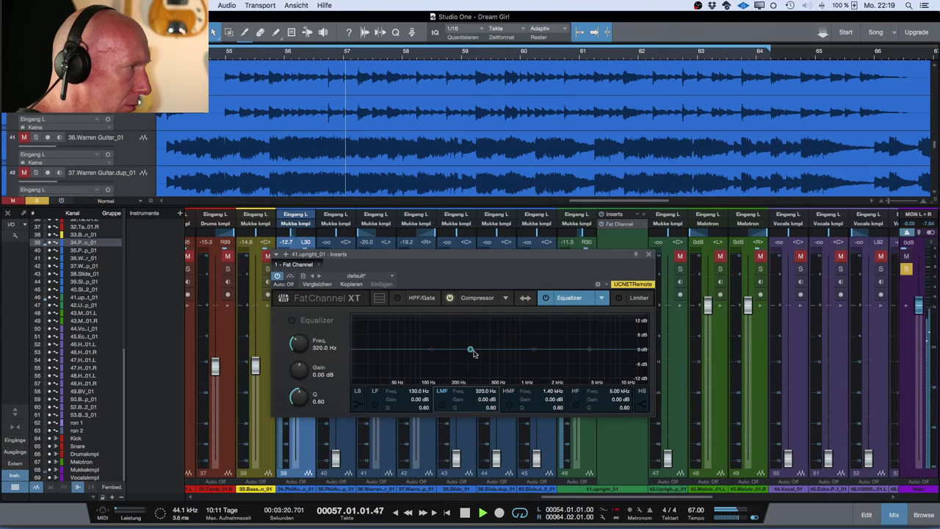
{"action": "left_click_drag", "start_coordinate": [470, 351], "coordinate": [506, 328]}
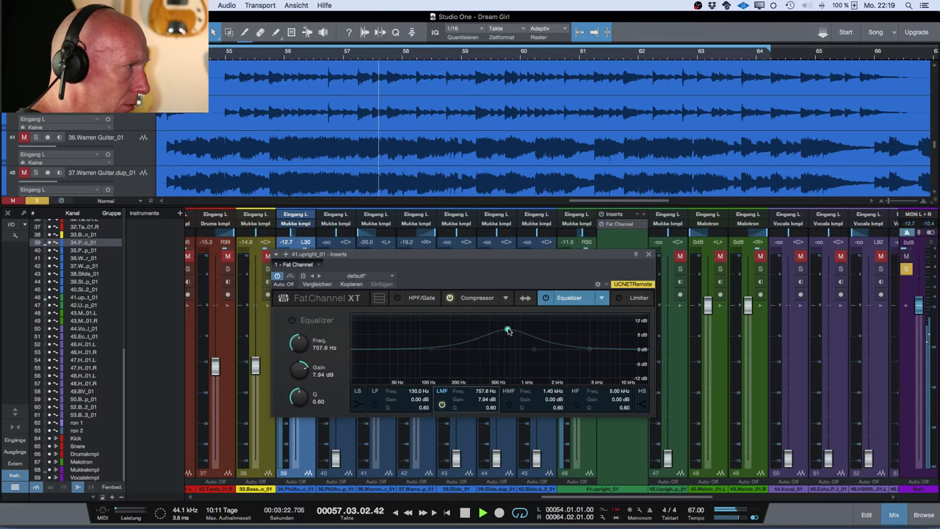
{"action": "left_click", "coordinate": [544, 298]}
{"action": "left_click_drag", "start_coordinate": [507, 329], "coordinate": [534, 329]}
{"action": "left_click_drag", "start_coordinate": [526, 328], "coordinate": [522, 357]}
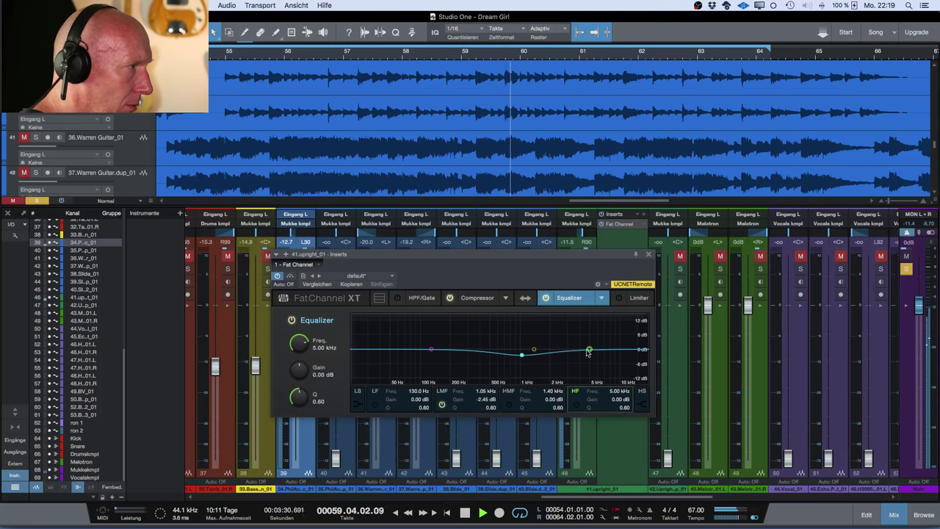
{"action": "mouse_move", "coordinate": [590, 349]}
{"action": "left_mouse_down"}
{"action": "mouse_move", "coordinate": [610, 343]}
{"action": "mouse_move", "coordinate": [619, 325]}
{"action": "mouse_move", "coordinate": [606, 346]}
{"action": "left_mouse_up"}
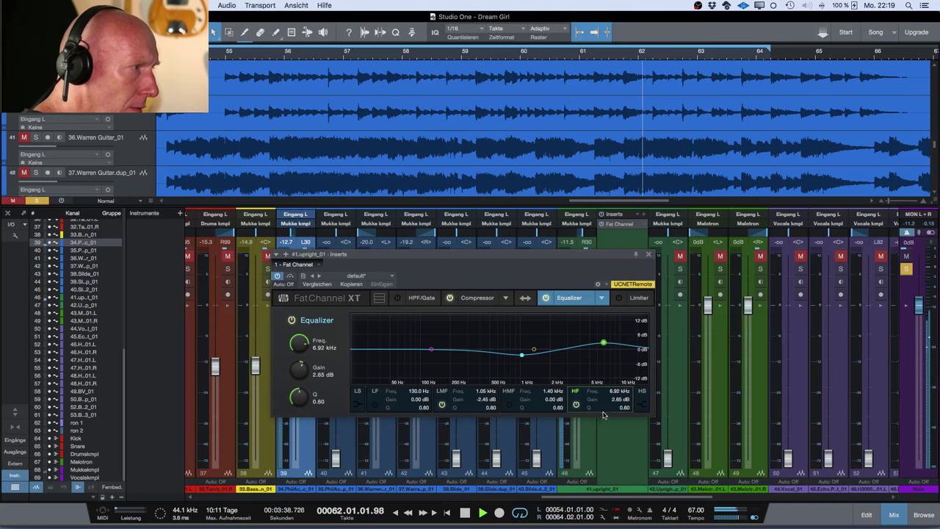
{"action": "left_click_drag", "start_coordinate": [603, 343], "coordinate": [604, 350]}
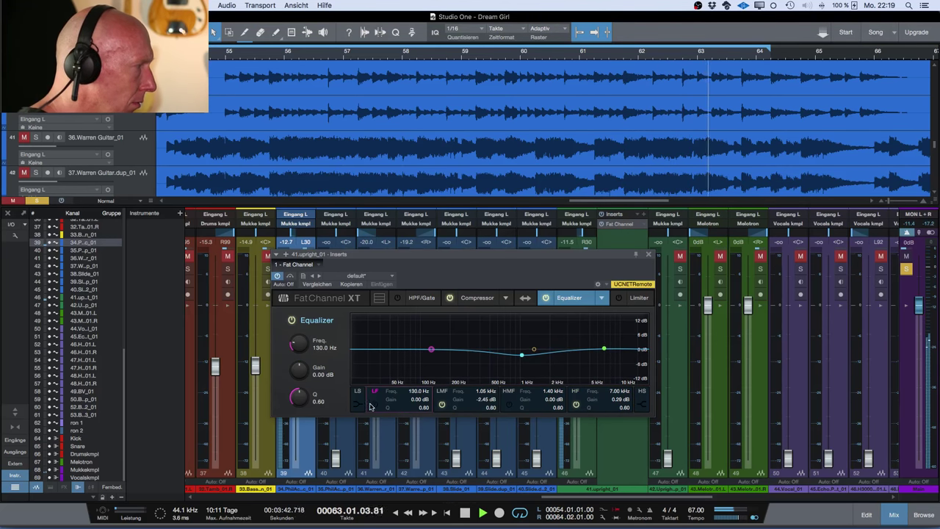
Set the upright's high-pass filter to 167 Hz and the equalizer's HMF band to -2.25 dB at 307.1 Hz
{"action": "left_click", "coordinate": [424, 299]}
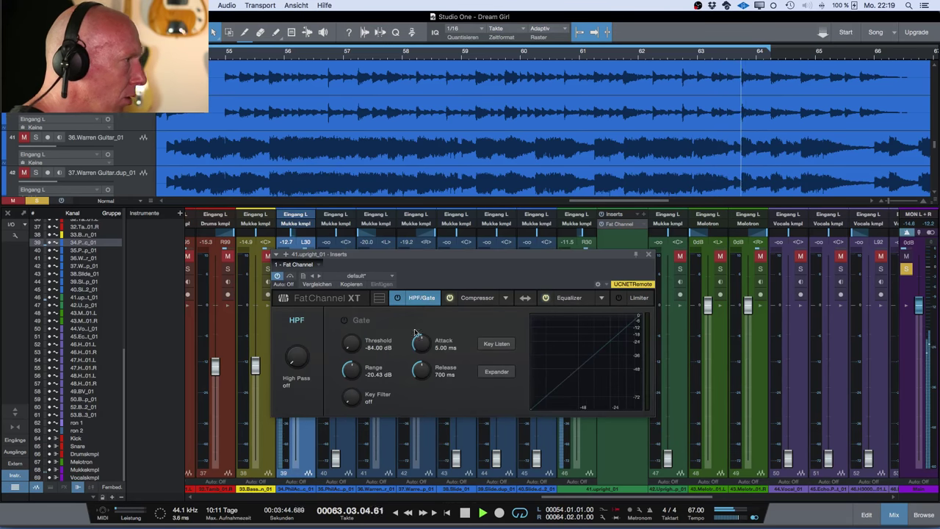
{"action": "left_click_drag", "start_coordinate": [290, 321], "coordinate": [289, 316]}
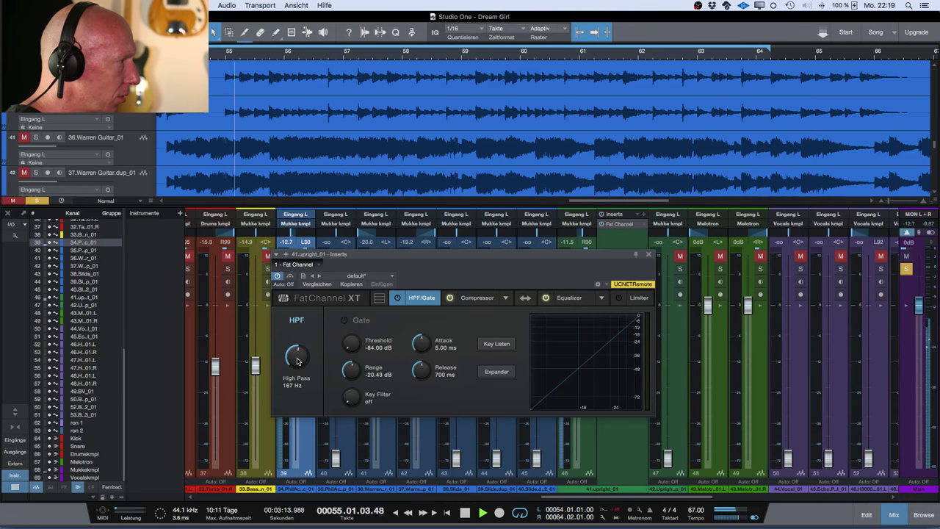
{"action": "left_click", "coordinate": [572, 298]}
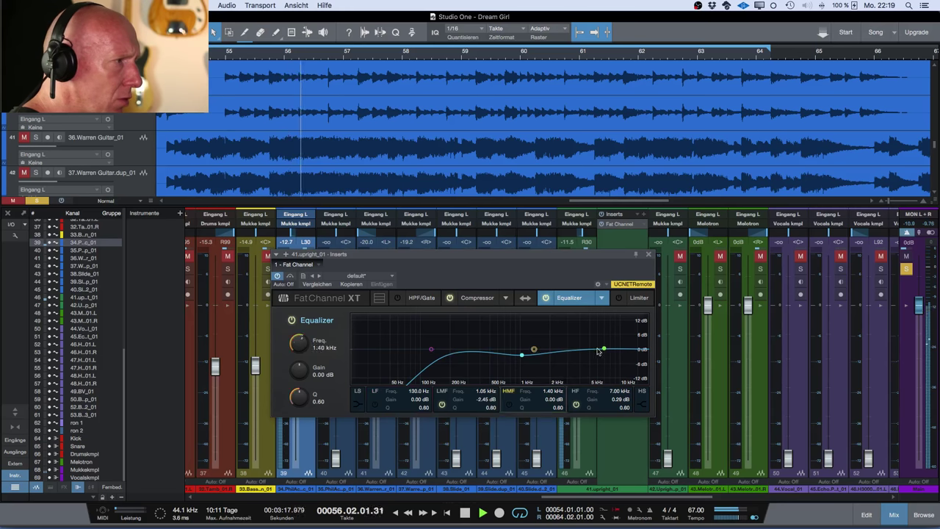
{"action": "left_click_drag", "start_coordinate": [533, 349], "coordinate": [468, 354]}
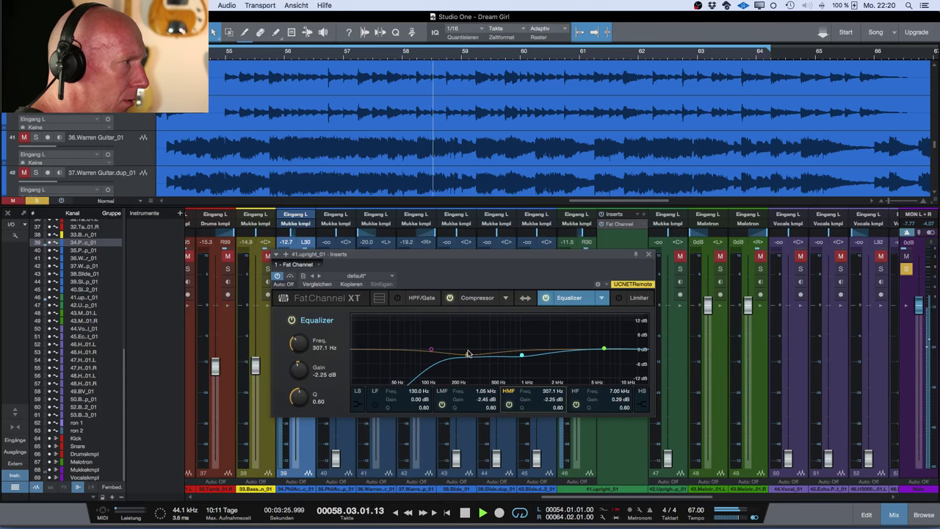
Close the plug-in, unsolo all channels, and during playback set the upright fader to -11.1 dB and channel 39 to -11.7 dB
{"action": "left_click", "coordinate": [649, 255]}
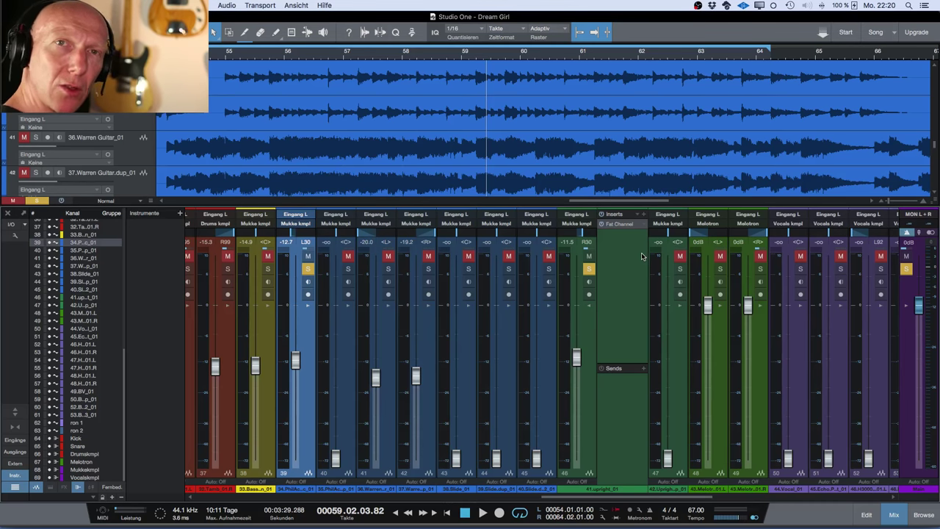
{"action": "left_click", "coordinate": [37, 200]}
{"action": "key", "text": "space"}
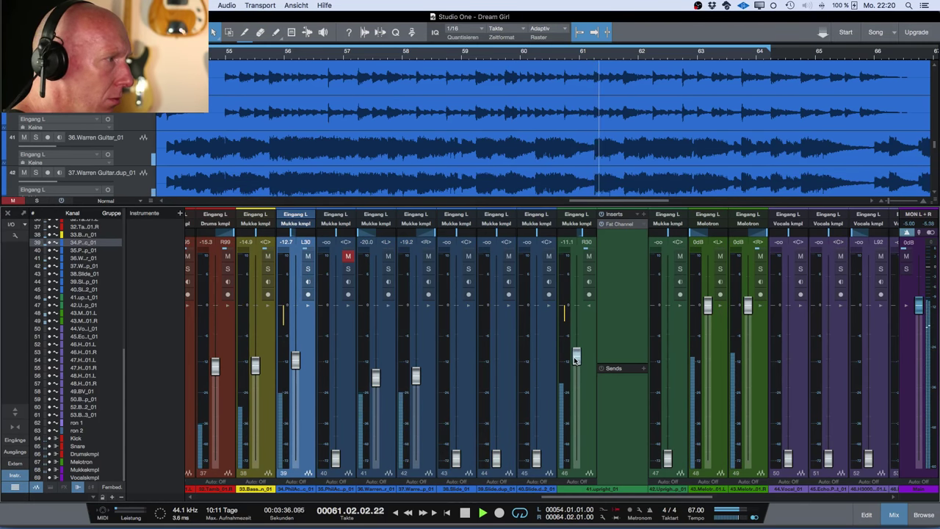
{"action": "left_click_drag", "start_coordinate": [294, 366], "coordinate": [296, 360]}
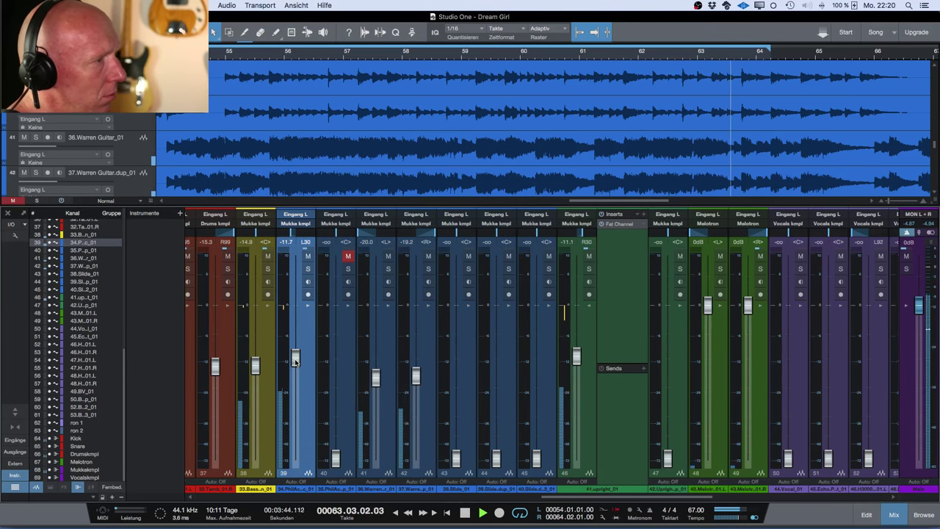
During playback, lower the upright fader to -12.9 dB
{"action": "left_click_drag", "start_coordinate": [577, 359], "coordinate": [577, 362]}
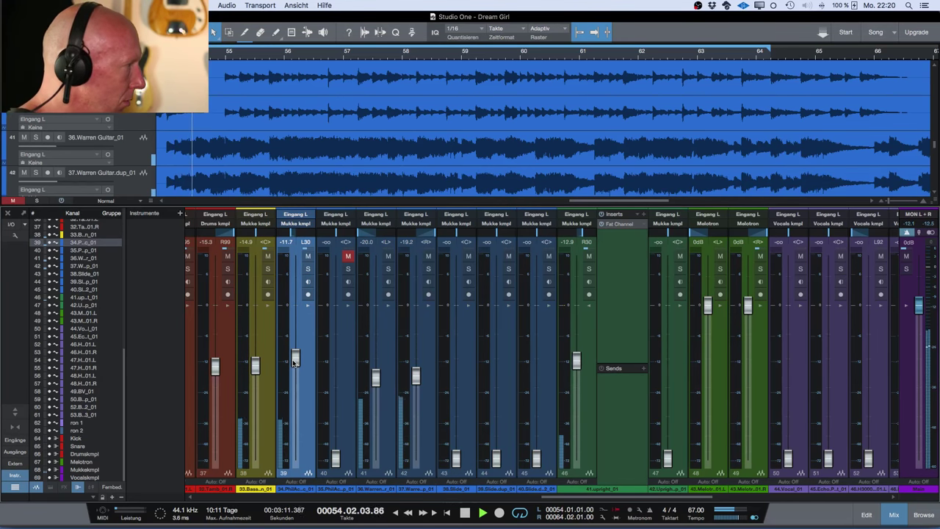
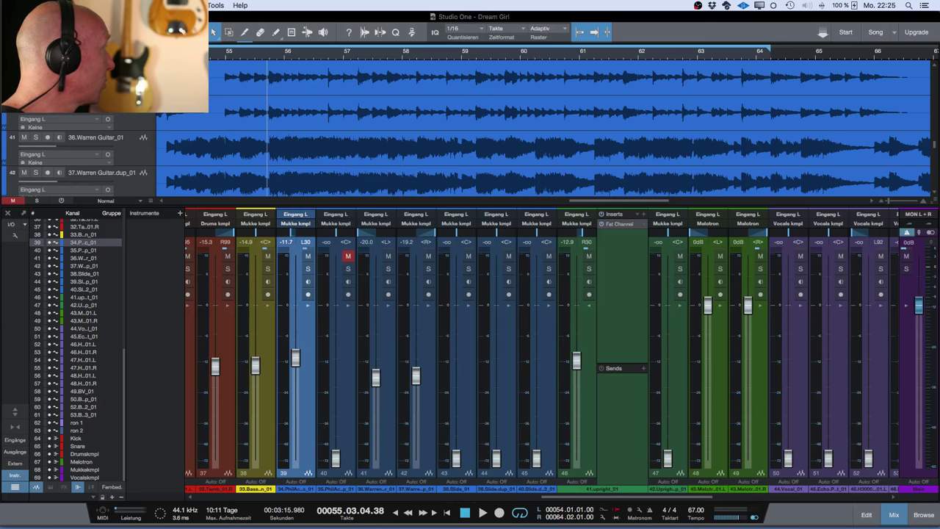
Find the slide guitar clips in the arrangement and set the loop range around them, from bar 42 to bar 52
{"action": "key", "text": "super+Tab"}
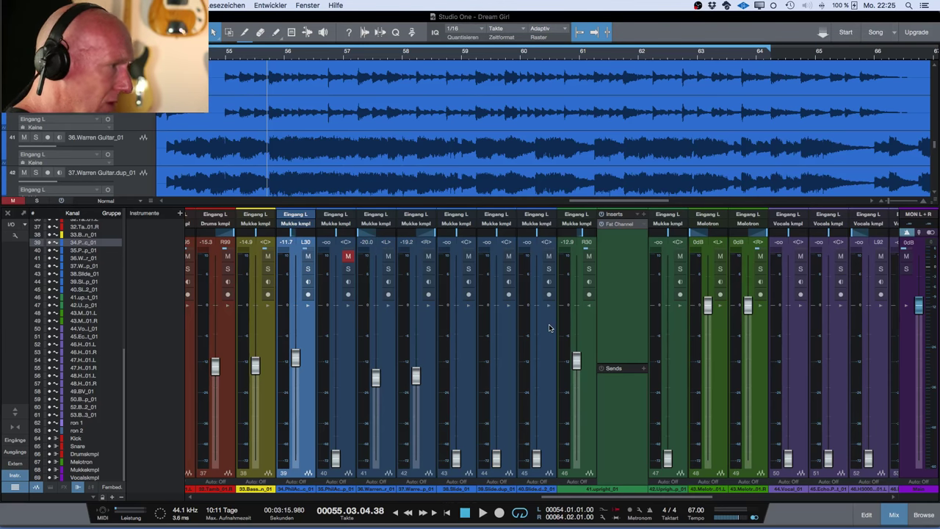
{"action": "scroll", "coordinate": [359, 105], "scroll_direction": "down", "scroll_amount": 3}
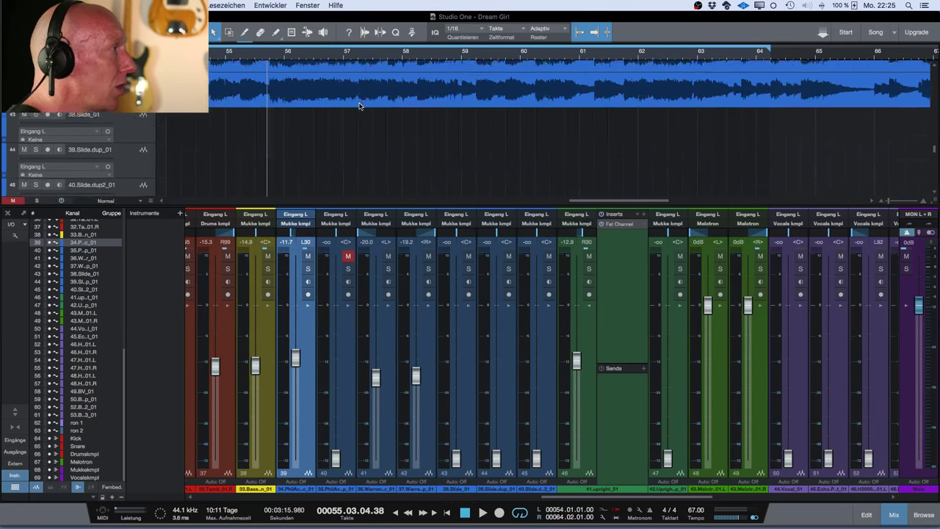
{"action": "scroll", "coordinate": [359, 106], "scroll_direction": "left", "scroll_amount": 10}
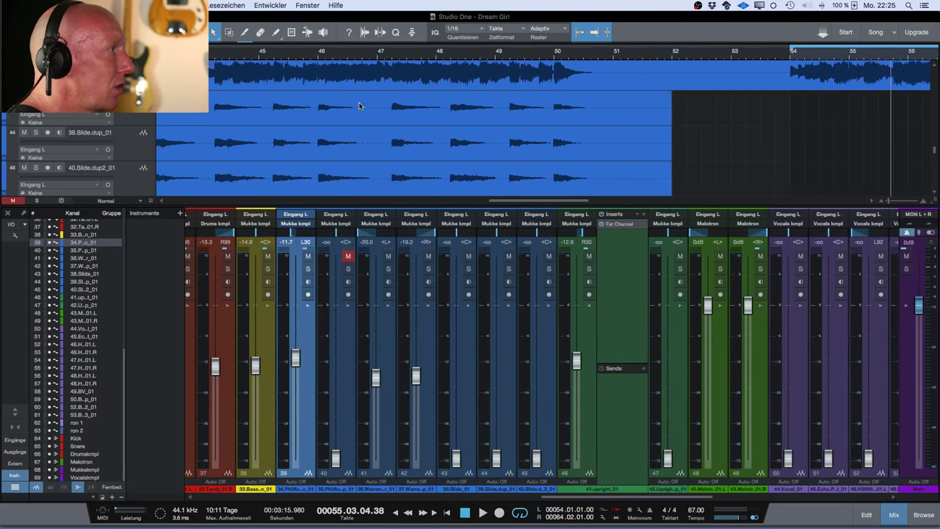
{"action": "scroll", "coordinate": [359, 106], "scroll_direction": "left", "scroll_amount": 3}
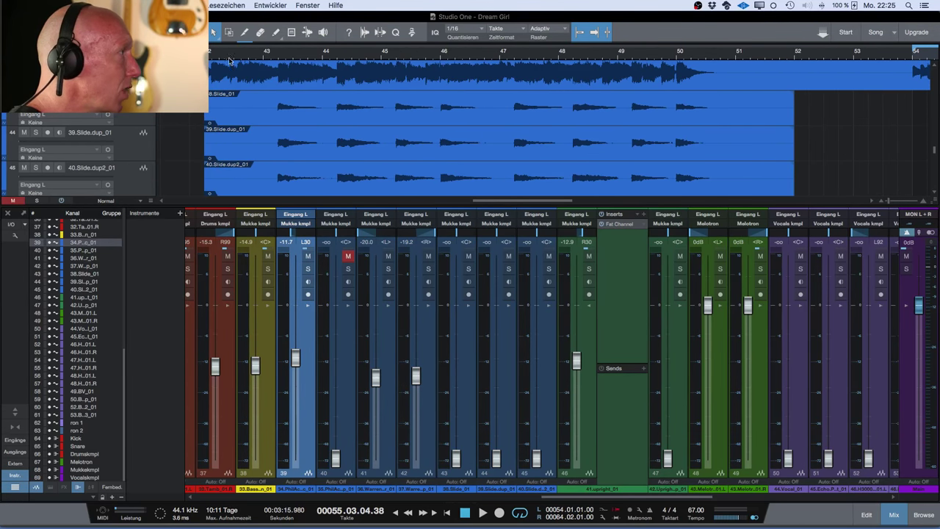
{"action": "left_click_drag", "start_coordinate": [208, 50], "coordinate": [850, 67]}
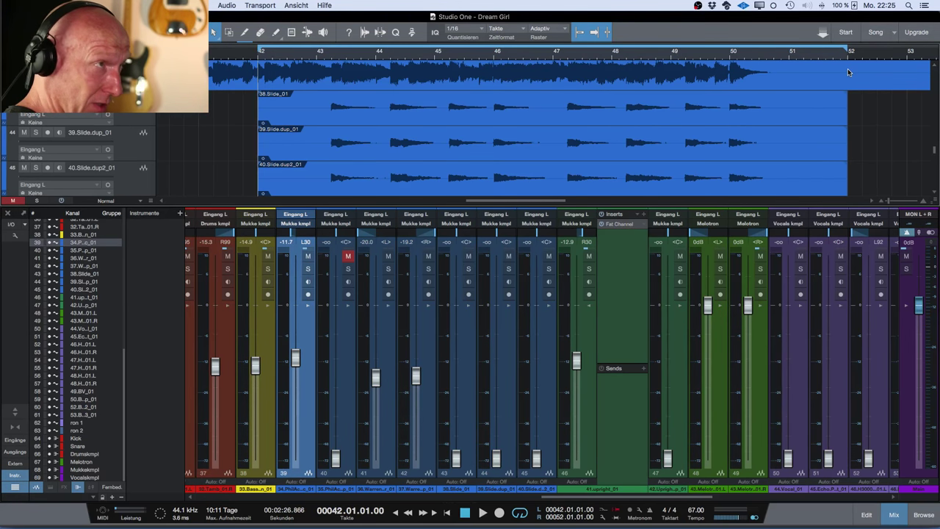
Set the faders of the three slide tracks together to -25.8 dB, and solo all three while listening from bar 43
{"action": "left_click", "coordinate": [81, 118]}
{"action": "key", "text": "s"}
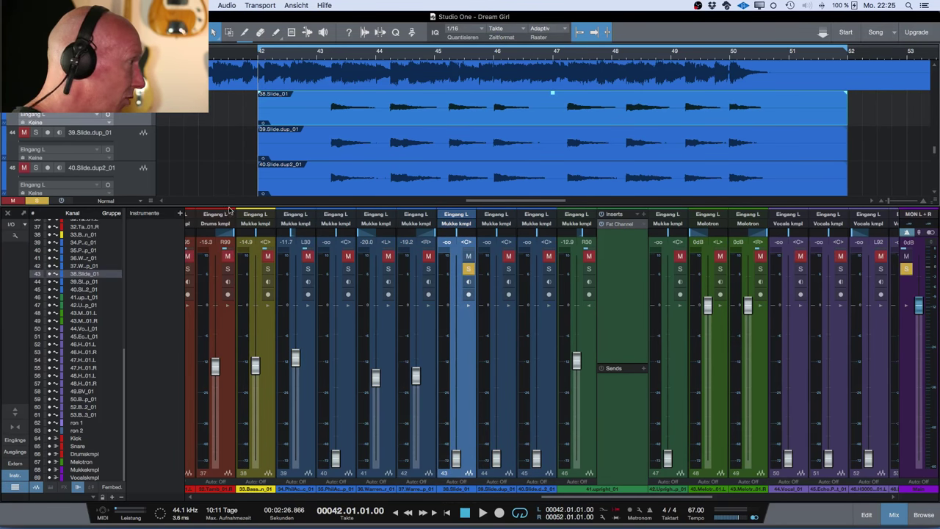
{"action": "left_click", "coordinate": [544, 454], "text": "shift"}
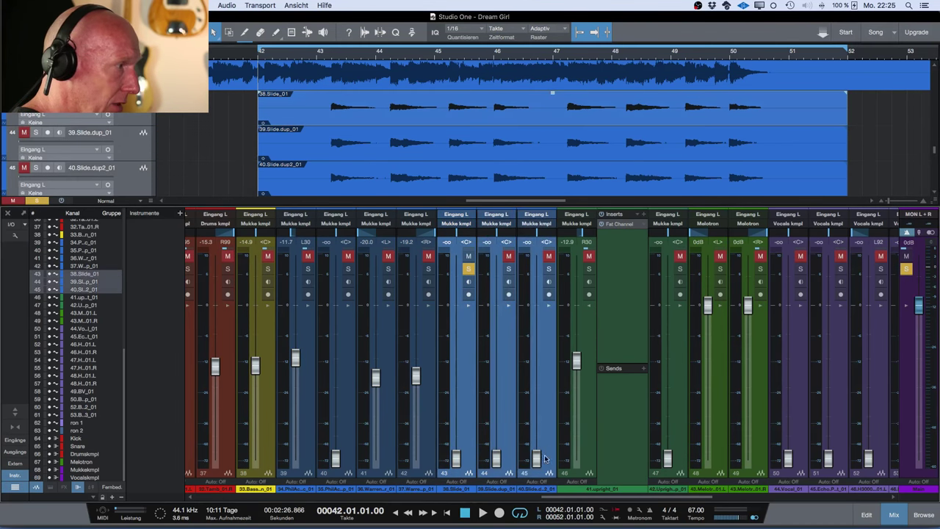
{"action": "left_click_drag", "start_coordinate": [455, 460], "coordinate": [460, 395]}
{"action": "key", "text": "space"}
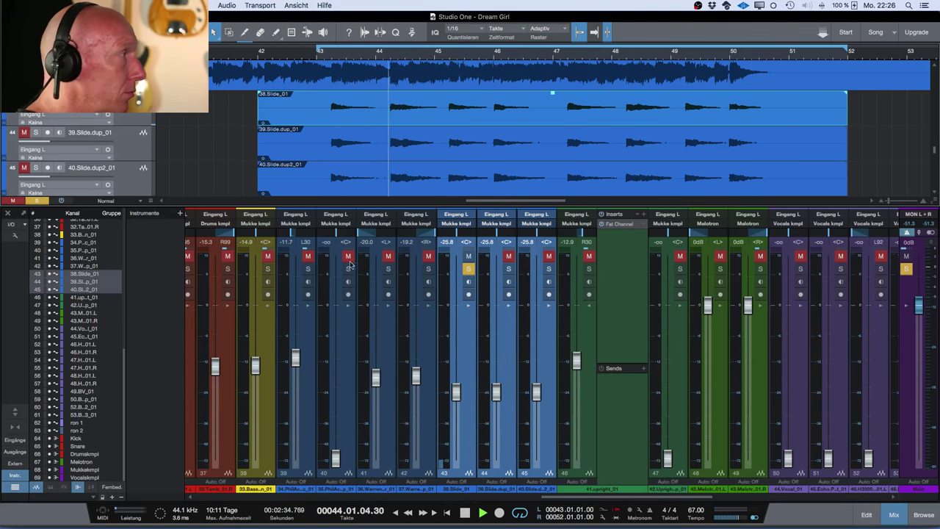
{"action": "left_click", "coordinate": [35, 168]}
{"action": "left_click", "coordinate": [34, 132]}
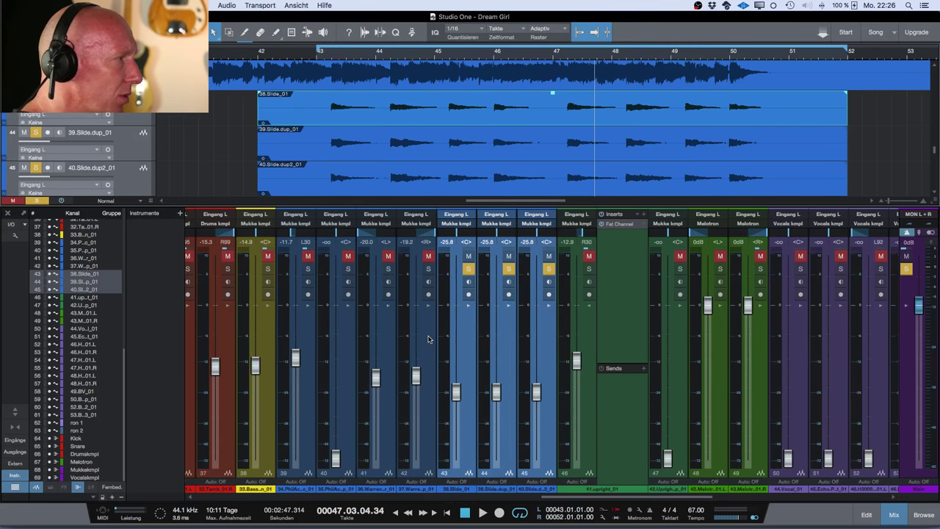
Try panning 38.Slide_01 hard left and 40.Slide.dup2_01 hard right, and listen from bar 43
{"action": "left_click", "coordinate": [470, 332]}
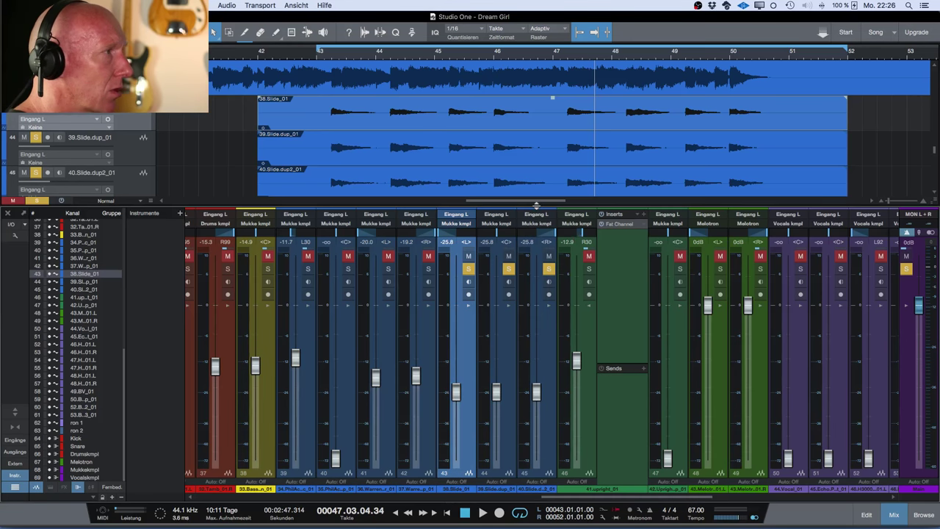
{"action": "left_click", "coordinate": [328, 58]}
{"action": "key", "text": "space"}
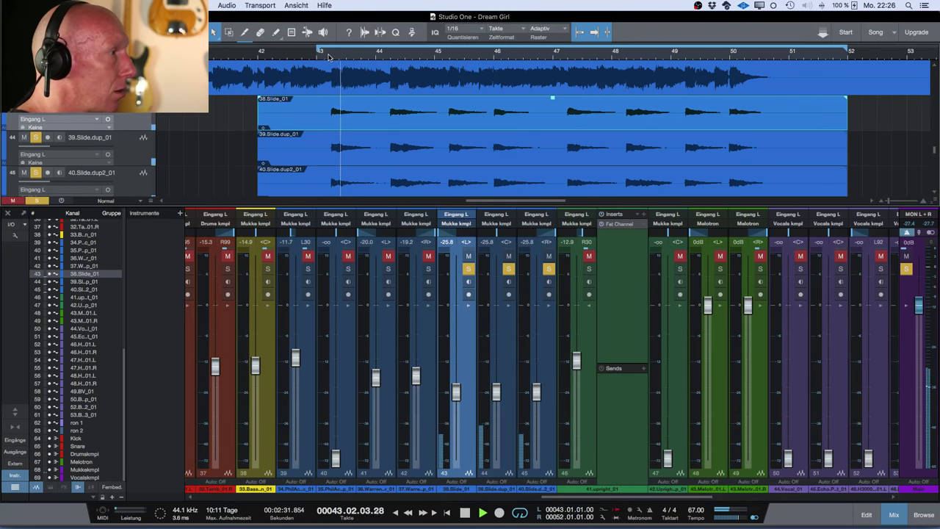
{"action": "key", "text": "space"}
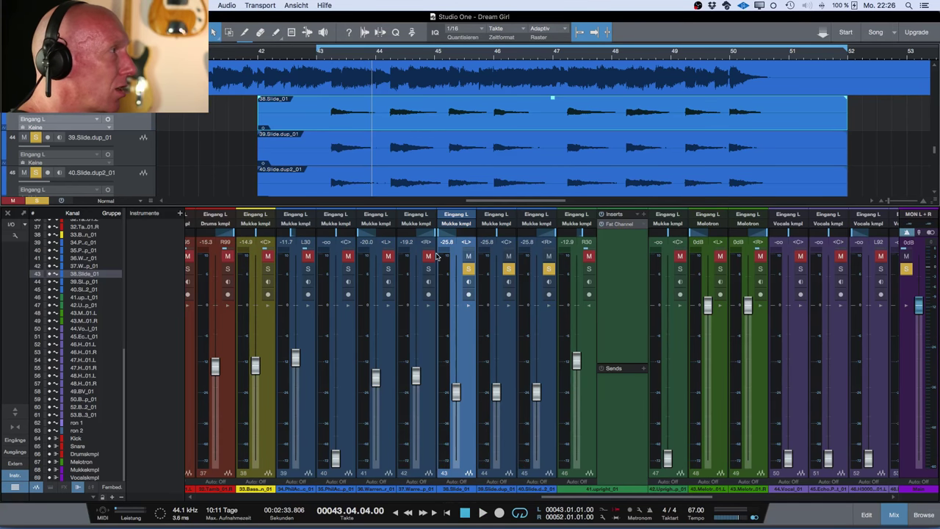
Reset the pan of 38.Slide_01 and 40.Slide.dup2_01 to centre
{"action": "left_click", "coordinate": [466, 242]}
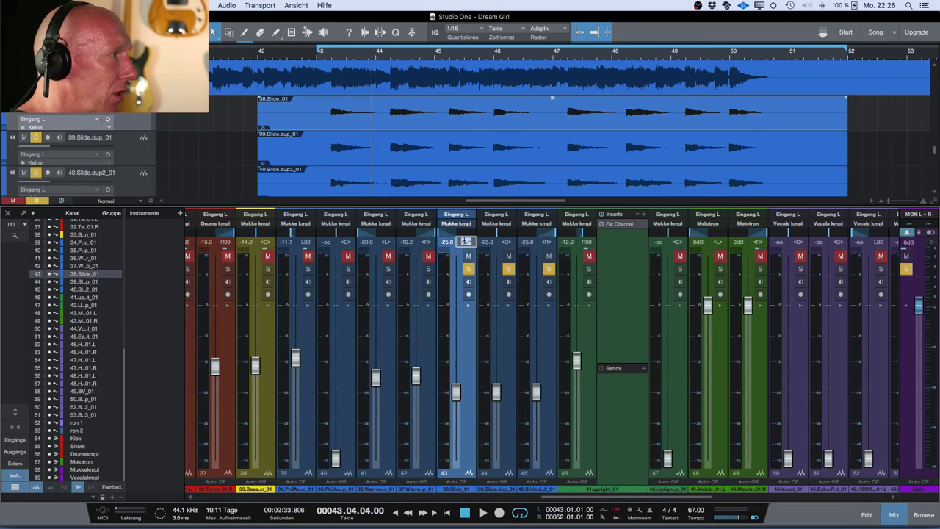
{"action": "type", "text": "c"}
{"action": "key", "text": "Return"}
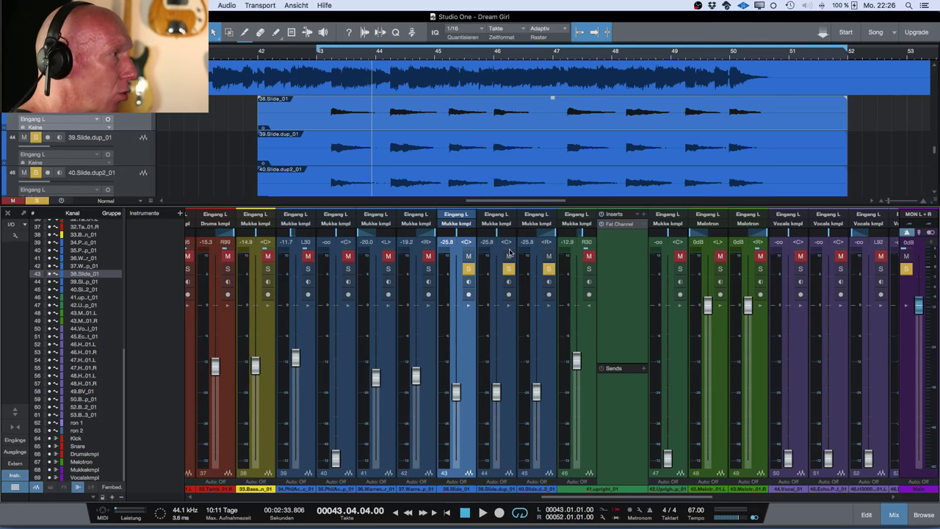
{"action": "left_click", "coordinate": [546, 242]}
{"action": "type", "text": "c"}
{"action": "key", "text": "Return"}
Add a bus for the selected slide channel, name it Slide and colour it blue
{"action": "right_click", "coordinate": [546, 359]}
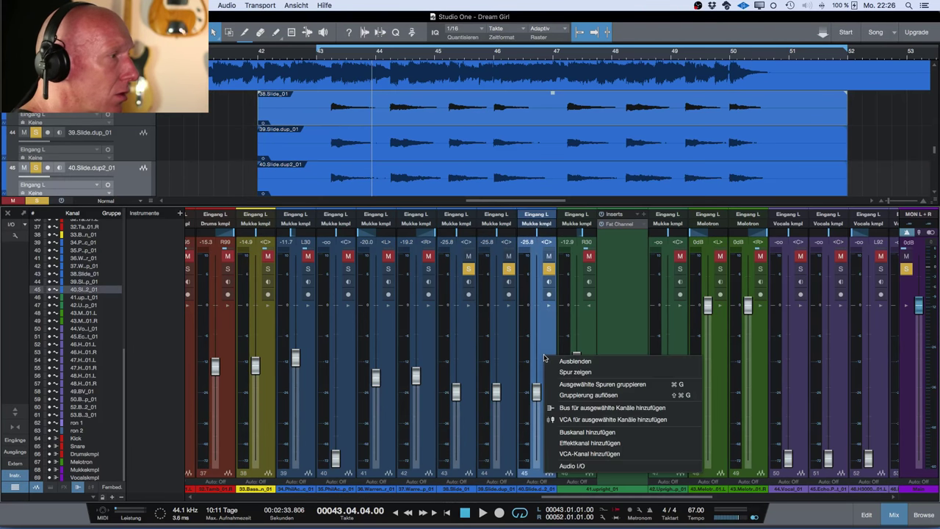
{"action": "left_click", "coordinate": [601, 408]}
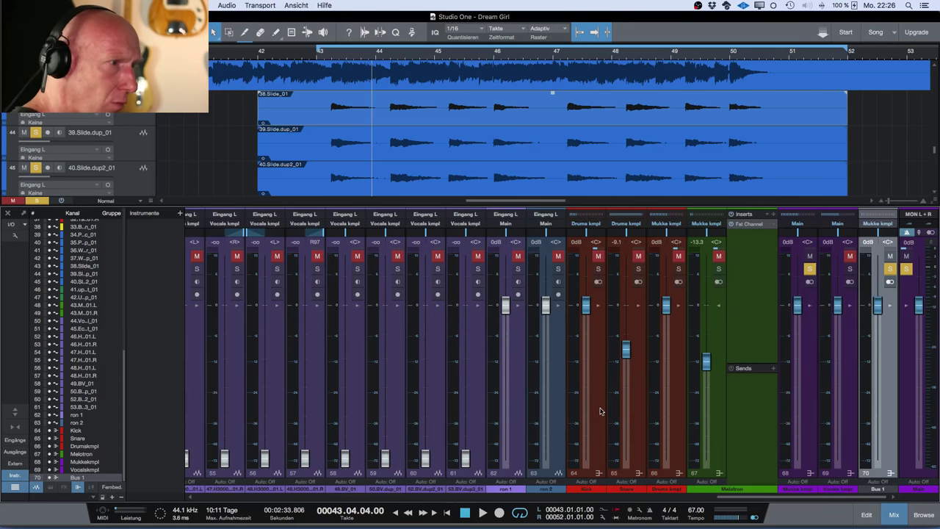
{"action": "double_click", "coordinate": [876, 490]}
{"action": "type", "text": "Slide"}
{"action": "key", "text": "Return"}
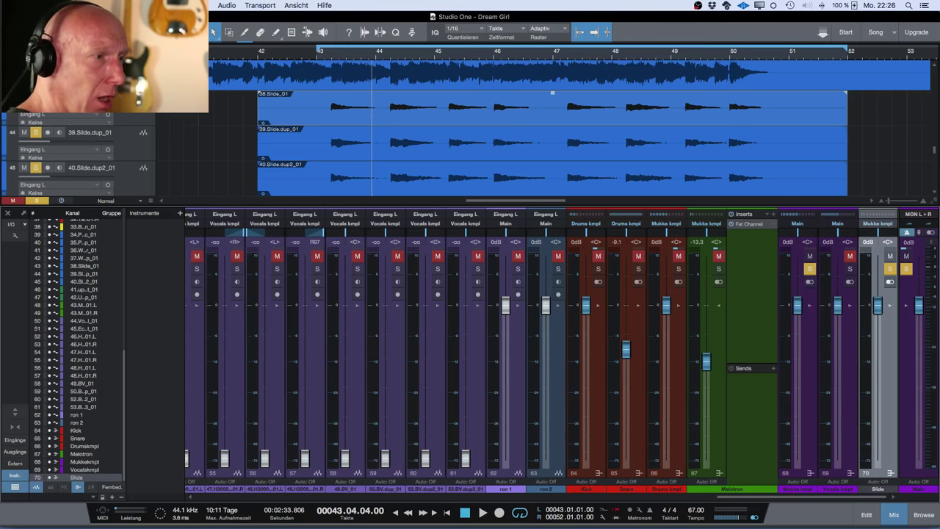
{"action": "left_click", "coordinate": [879, 489]}
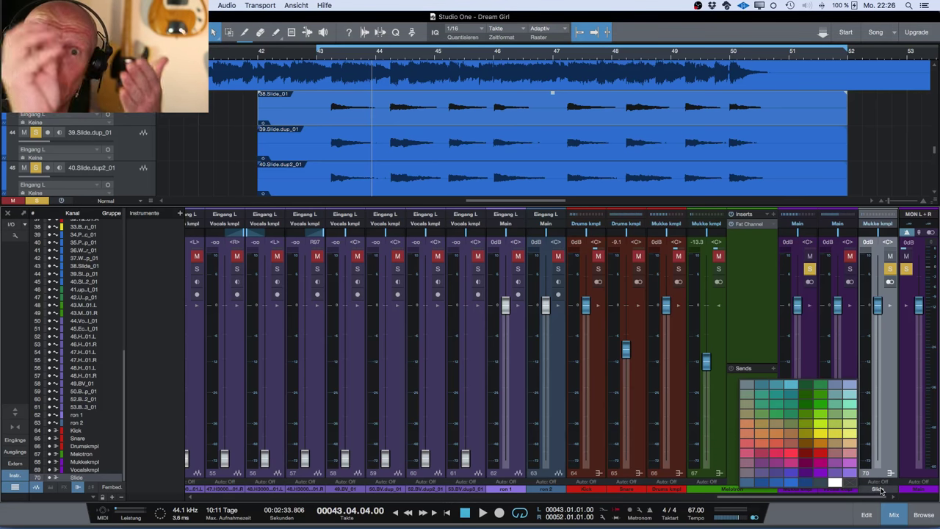
{"action": "left_click", "coordinate": [781, 485]}
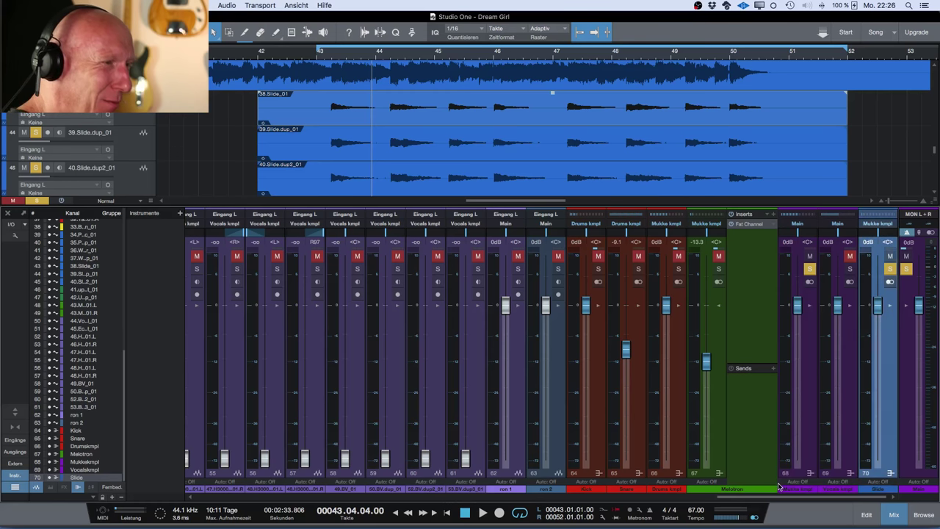
Move the Slide bus directly after the Melotron bus, and set Melotron to -12.5 dB with its inserts collapsed
{"action": "left_click_drag", "start_coordinate": [889, 471], "coordinate": [770, 462]}
{"action": "scroll", "coordinate": [708, 336], "scroll_direction": "up", "scroll_amount": 1}
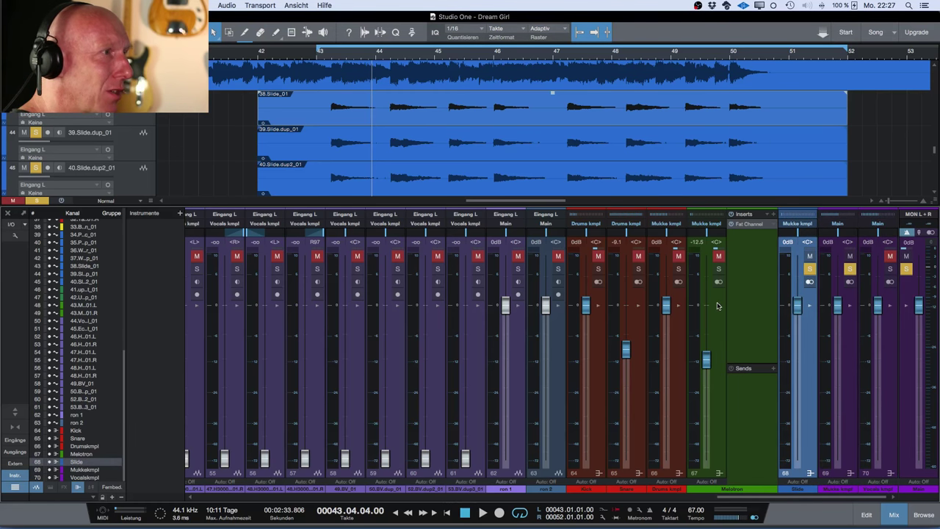
{"action": "left_click", "coordinate": [719, 307]}
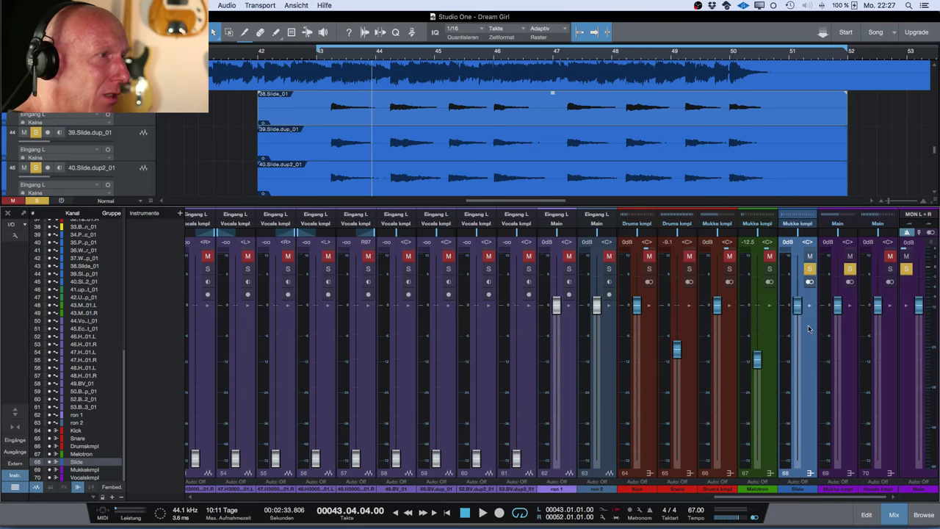
Select slide channels 43 to 45 and route their outputs to the Slide bus
{"action": "scroll", "coordinate": [262, 389], "scroll_direction": "left", "scroll_amount": 15}
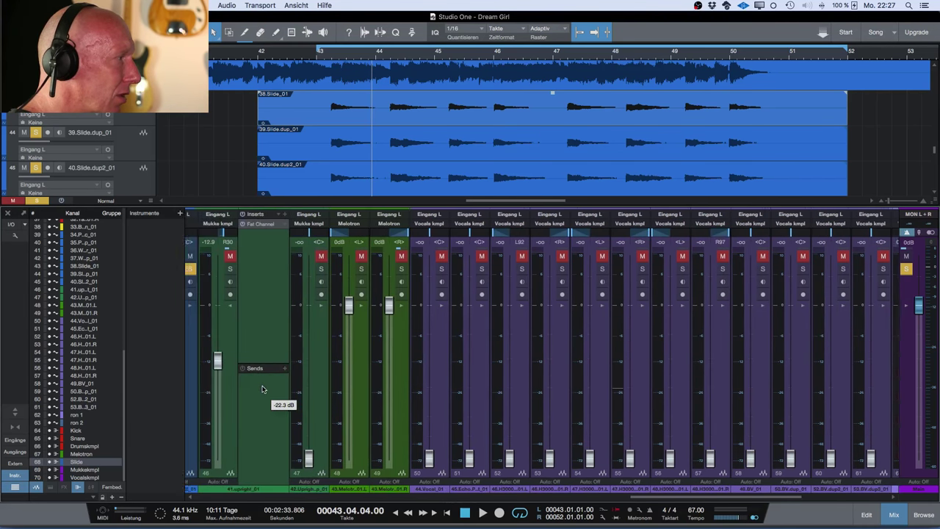
{"action": "scroll", "coordinate": [262, 389], "scroll_direction": "left", "scroll_amount": 2}
{"action": "left_click", "coordinate": [531, 371]}
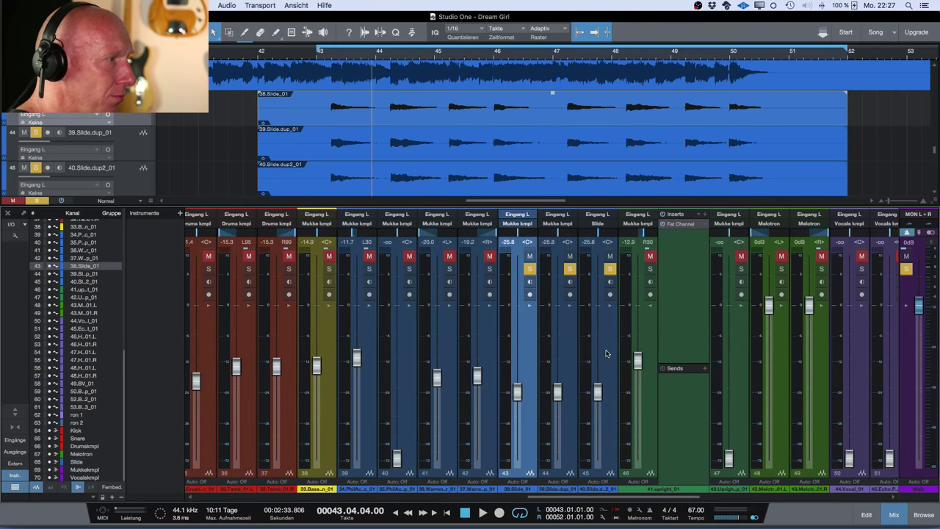
{"action": "left_click", "coordinate": [608, 354], "text": "shift"}
{"action": "left_click", "coordinate": [526, 224]}
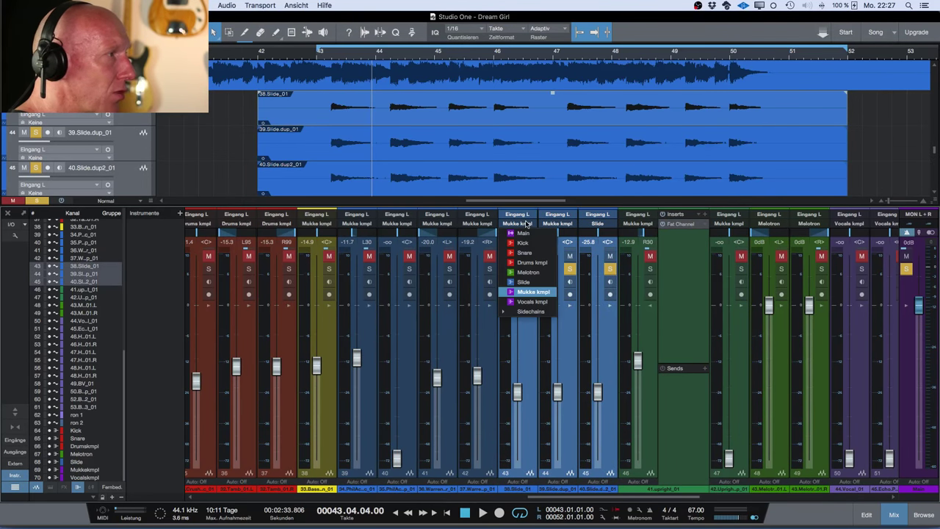
{"action": "left_click", "coordinate": [524, 282]}
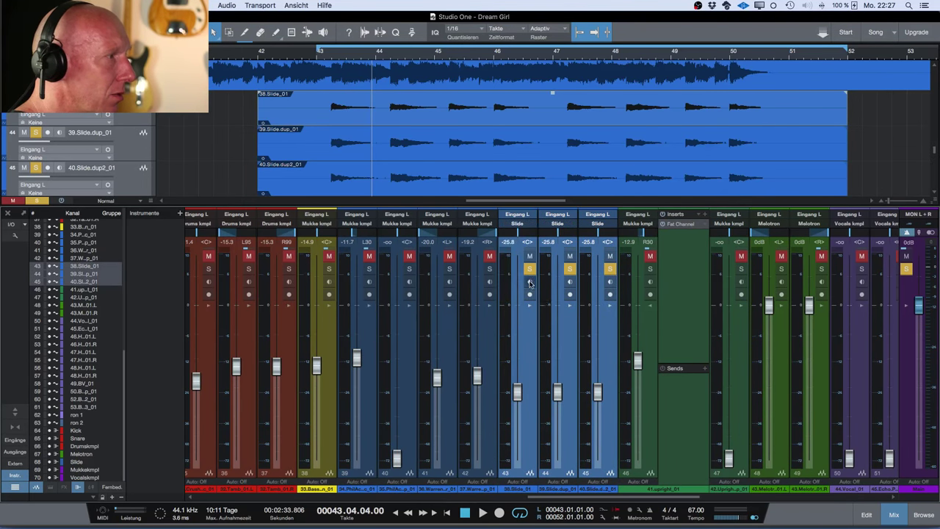
Set the faders of the three slide channels together to 0 dB
{"action": "left_click_drag", "start_coordinate": [514, 391], "coordinate": [521, 306]}
{"action": "left_click", "coordinate": [509, 243]}
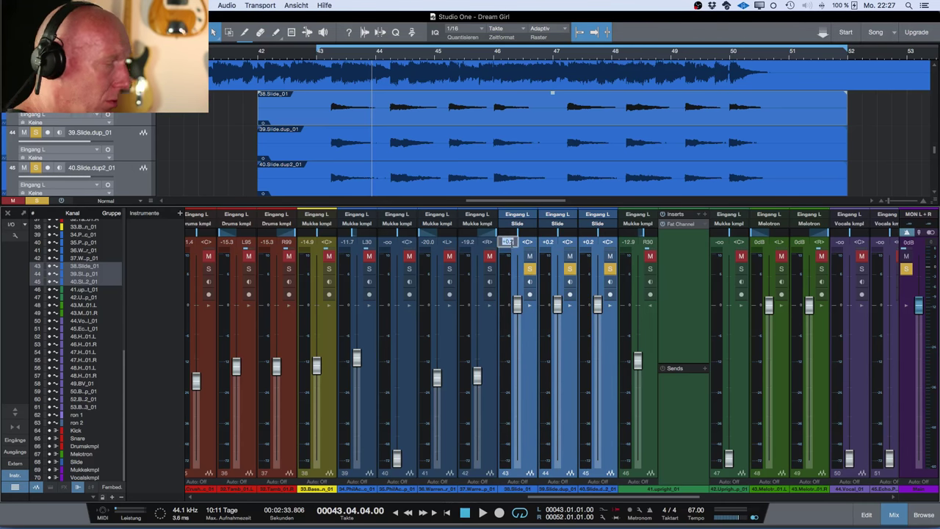
{"action": "type", "text": "0"}
{"action": "key", "text": "Return"}
Expand the Slide bus to show its inserts and sends, and place the playback cursor near the start of bar 43
{"action": "scroll", "coordinate": [492, 264], "scroll_direction": "right", "scroll_amount": 10}
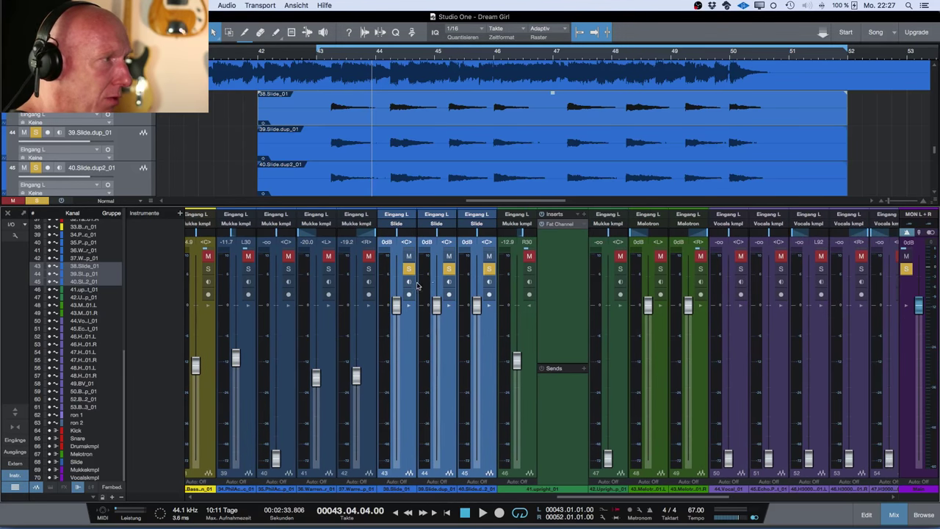
{"action": "scroll", "coordinate": [473, 295], "scroll_direction": "right", "scroll_amount": 5}
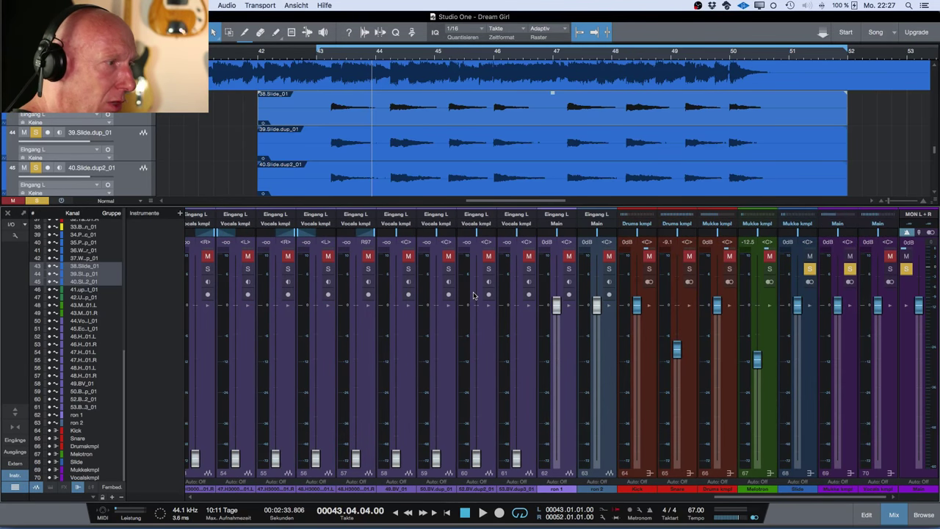
{"action": "left_click", "coordinate": [810, 331]}
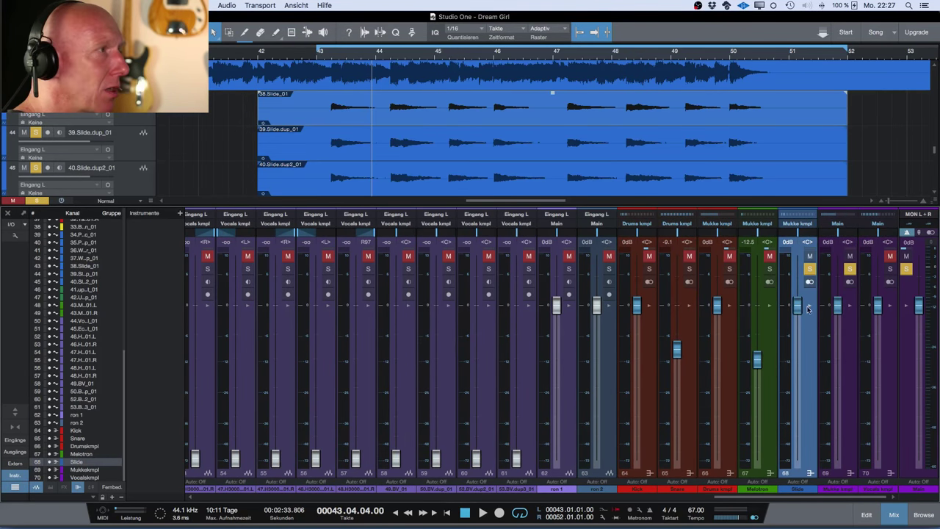
{"action": "scroll", "coordinate": [554, 167], "scroll_direction": "down", "scroll_amount": 6}
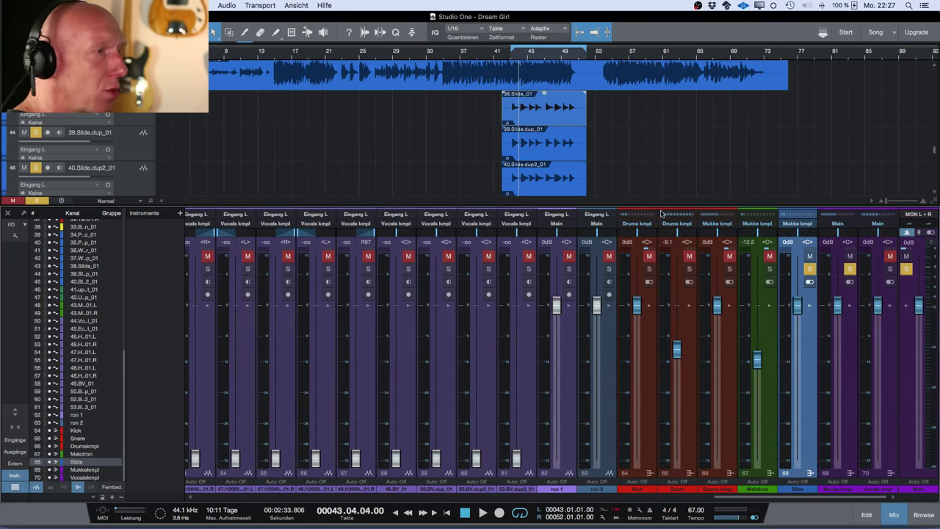
{"action": "scroll", "coordinate": [594, 149], "scroll_direction": "up", "scroll_amount": 6}
{"action": "scroll", "coordinate": [592, 155], "scroll_direction": "left", "scroll_amount": 5}
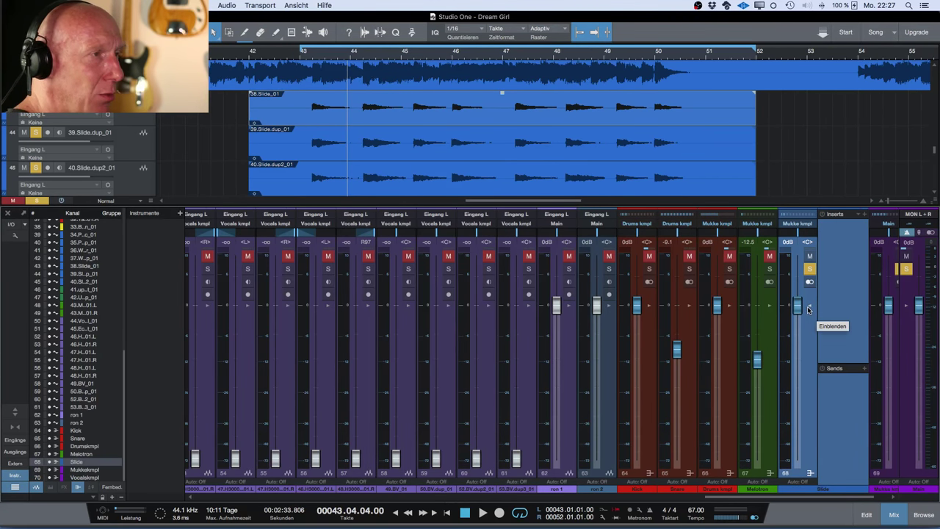
{"action": "left_click", "coordinate": [810, 308]}
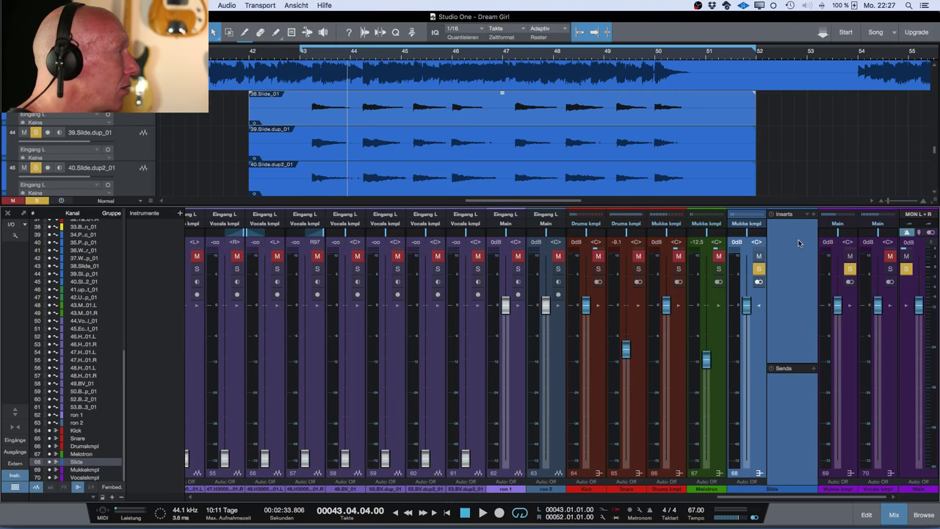
{"action": "left_click", "coordinate": [305, 56]}
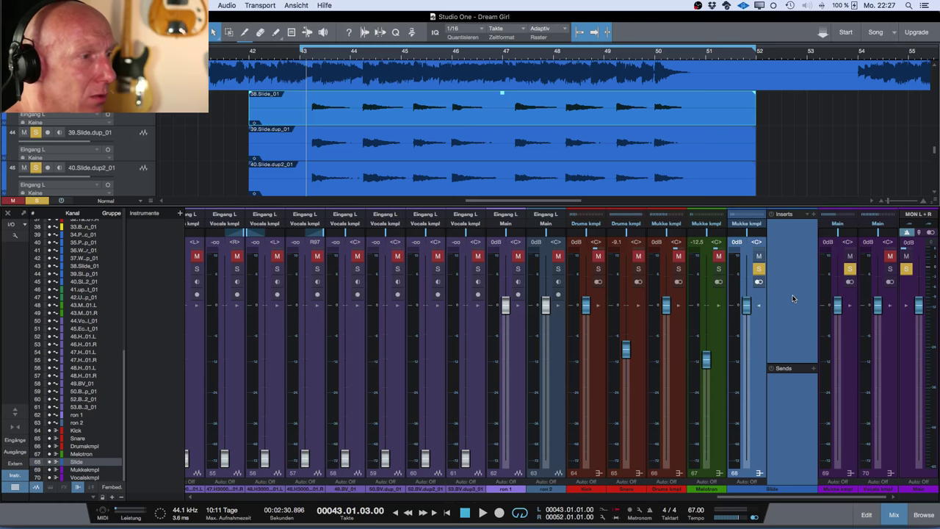
Play the slide section and lower the Slide bus fader to -8.7 dB
{"action": "key", "text": "space"}
{"action": "left_click_drag", "start_coordinate": [746, 305], "coordinate": [746, 349]}
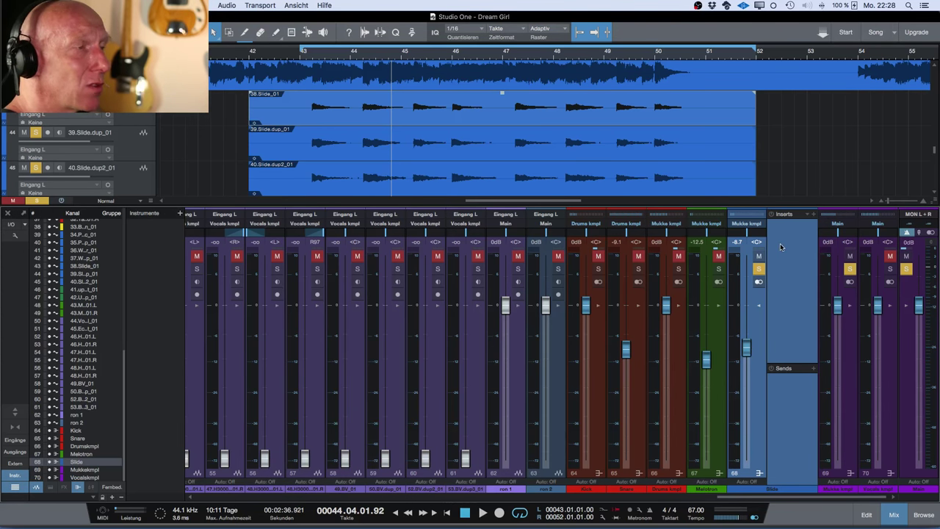
{"action": "left_click", "coordinate": [813, 215]}
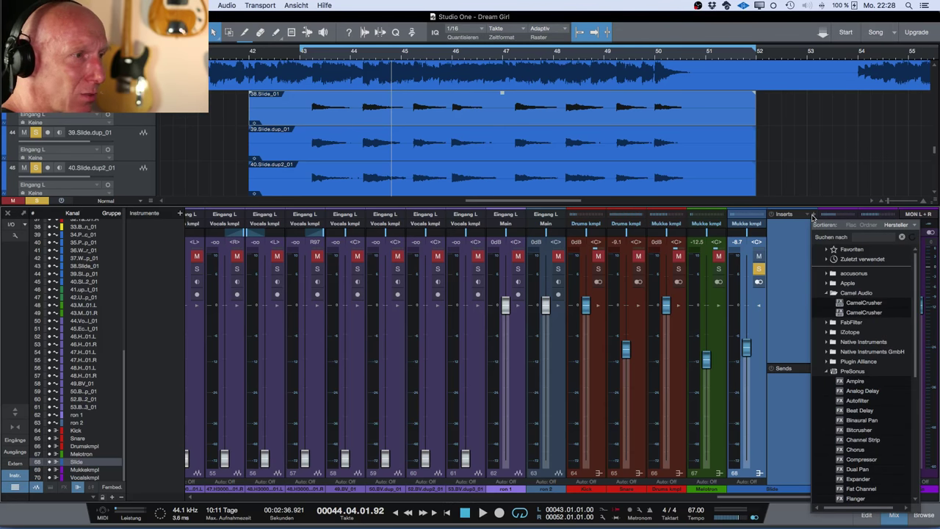
{"action": "scroll", "coordinate": [856, 413], "scroll_direction": "down", "scroll_amount": 3}
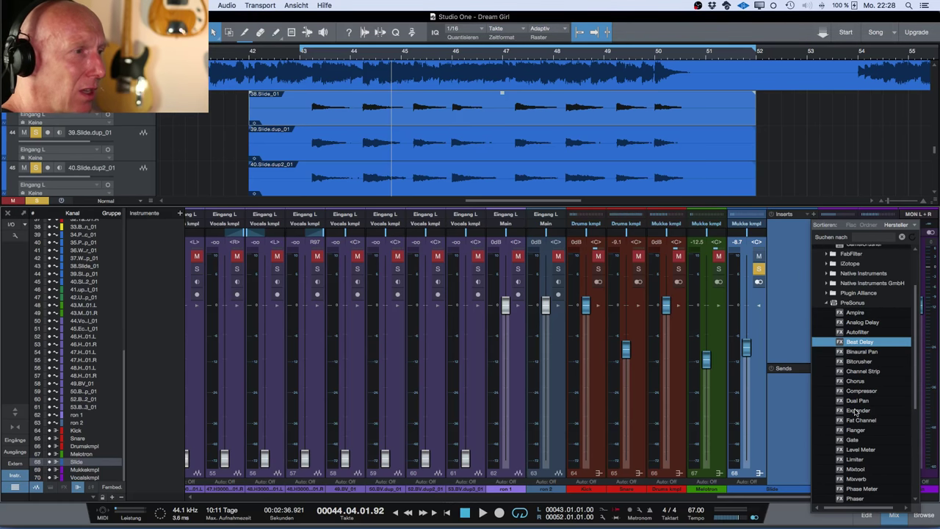
{"action": "key", "text": "Return"}
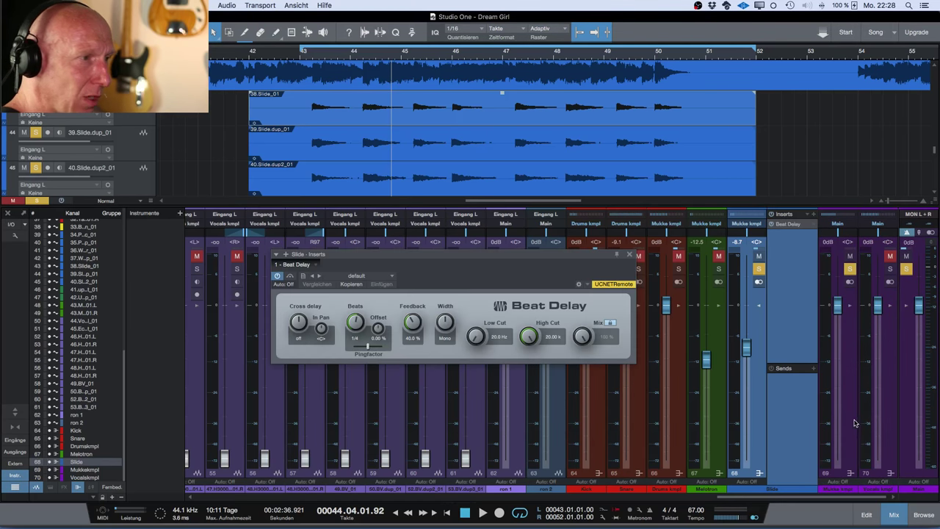
{"action": "left_click", "coordinate": [630, 254]}
{"action": "right_click", "coordinate": [813, 225]}
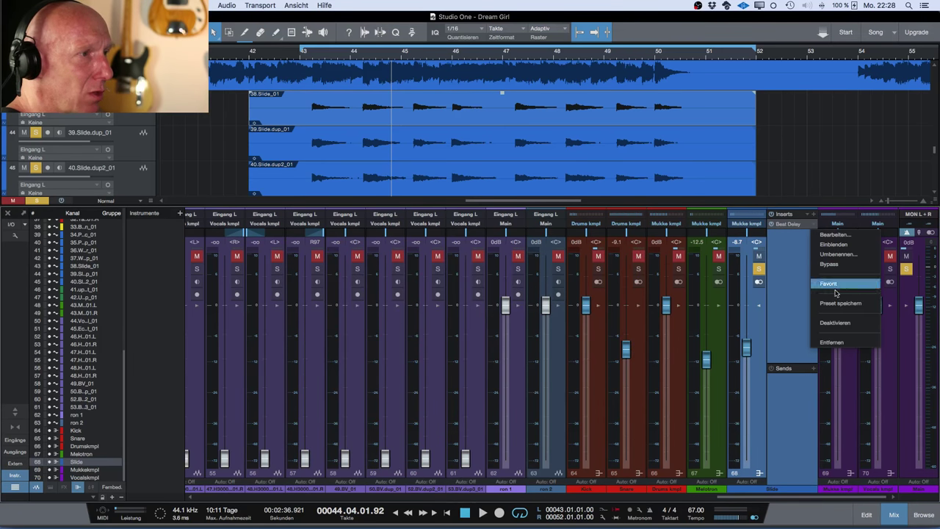
{"action": "left_click", "coordinate": [832, 343]}
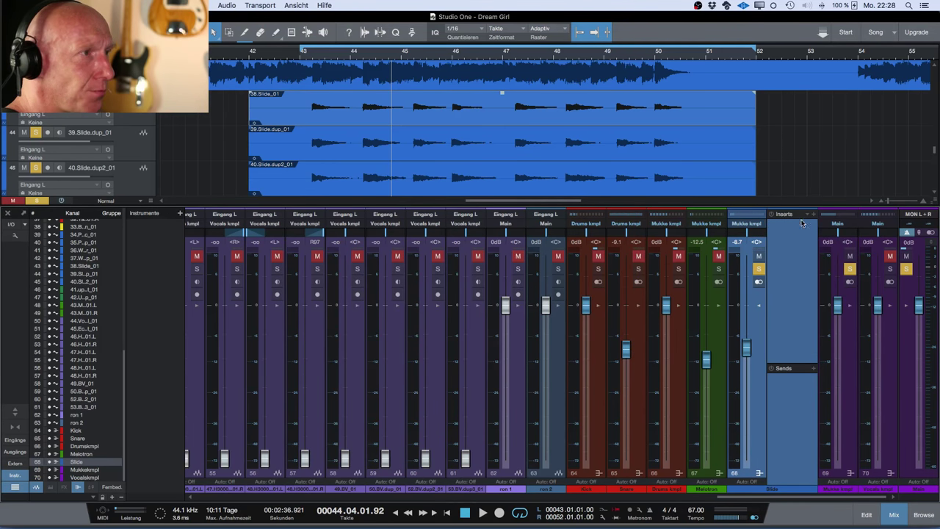
Insert Fat Channel on the Slide bus and switch on its compressor
{"action": "left_click", "coordinate": [813, 215]}
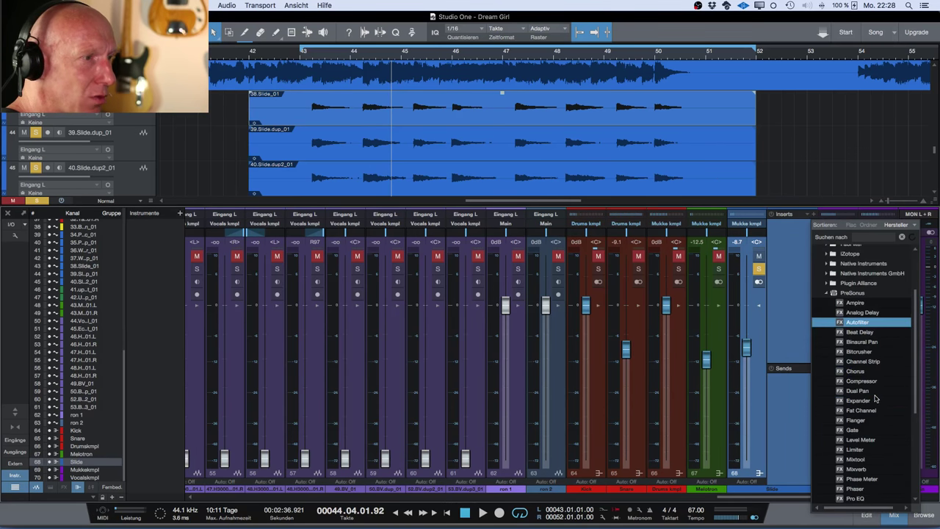
{"action": "left_click", "coordinate": [860, 410]}
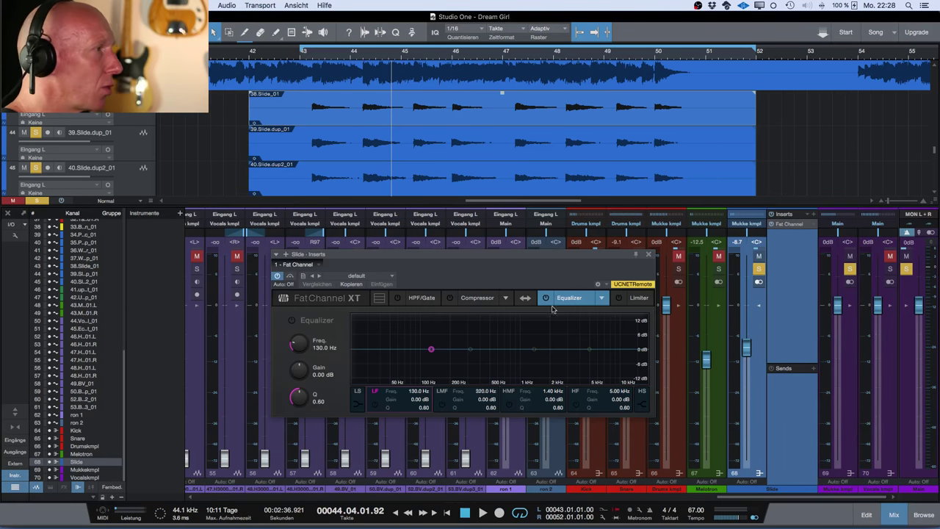
{"action": "left_click_drag", "start_coordinate": [482, 257], "coordinate": [513, 243]}
{"action": "left_click", "coordinate": [488, 285]}
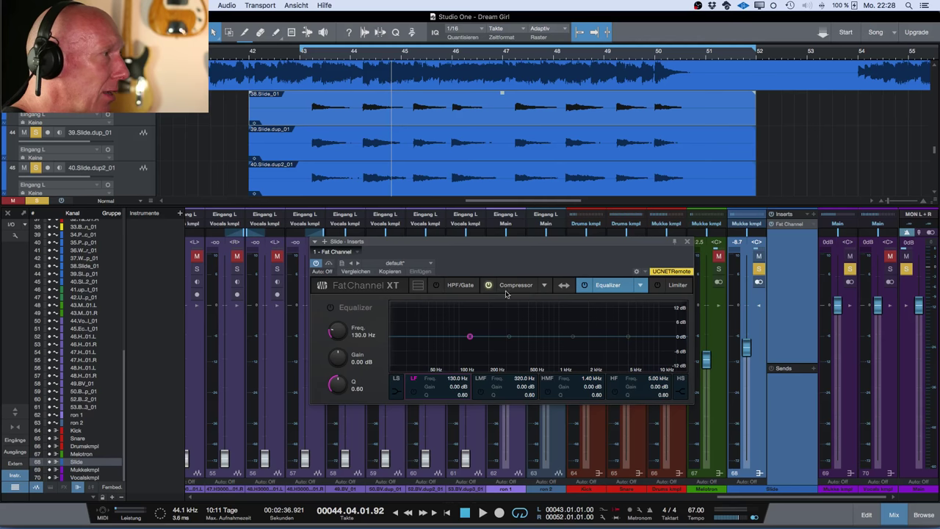
{"action": "left_click", "coordinate": [516, 286]}
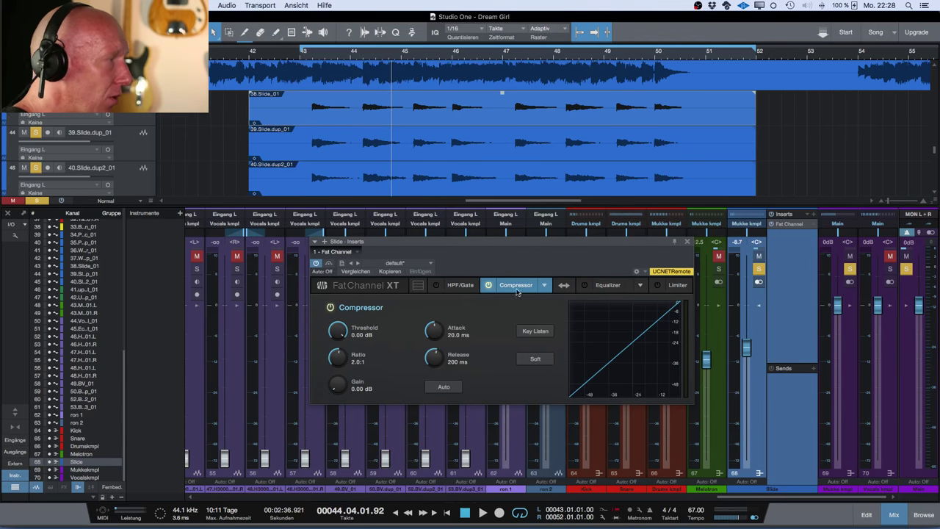
Set the Fat Channel high-pass filter on the Slide bus to 213 Hz while listening to the slide guitars
{"action": "left_click", "coordinate": [457, 288]}
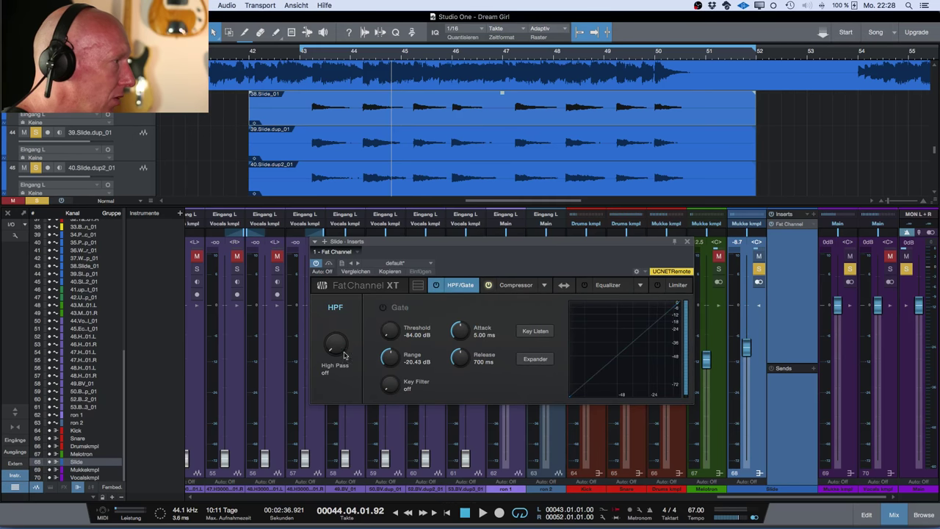
{"action": "left_click_drag", "start_coordinate": [332, 354], "coordinate": [335, 350]}
{"action": "key", "text": "space"}
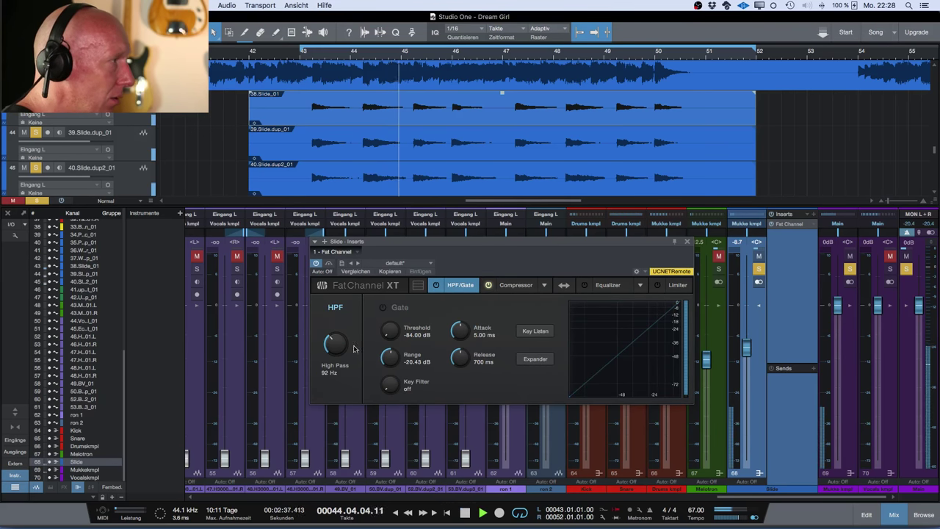
{"action": "left_click_drag", "start_coordinate": [335, 350], "coordinate": [334, 324]}
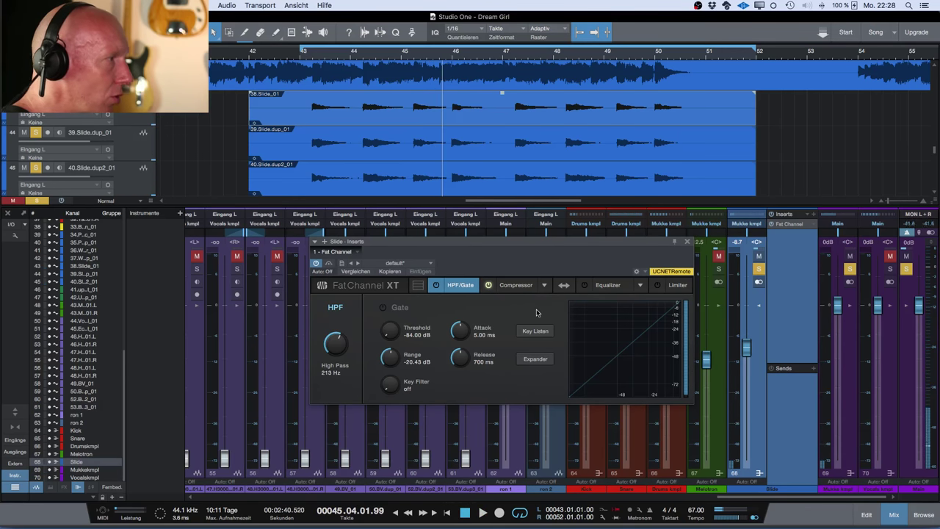
Change the Fat Channel compressor model on the Slide bus to FET and resume playback to hear it
{"action": "left_click", "coordinate": [487, 285]}
{"action": "left_click", "coordinate": [515, 285]}
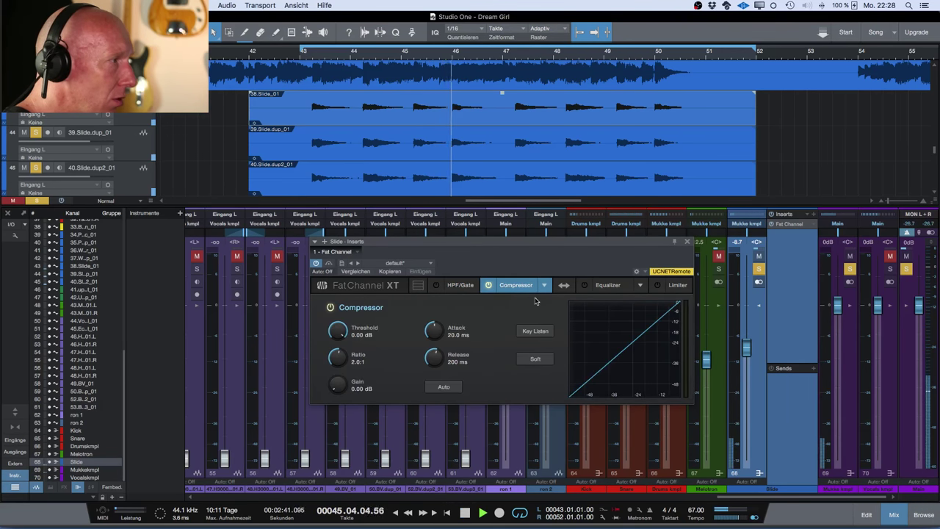
{"action": "left_click", "coordinate": [544, 287]}
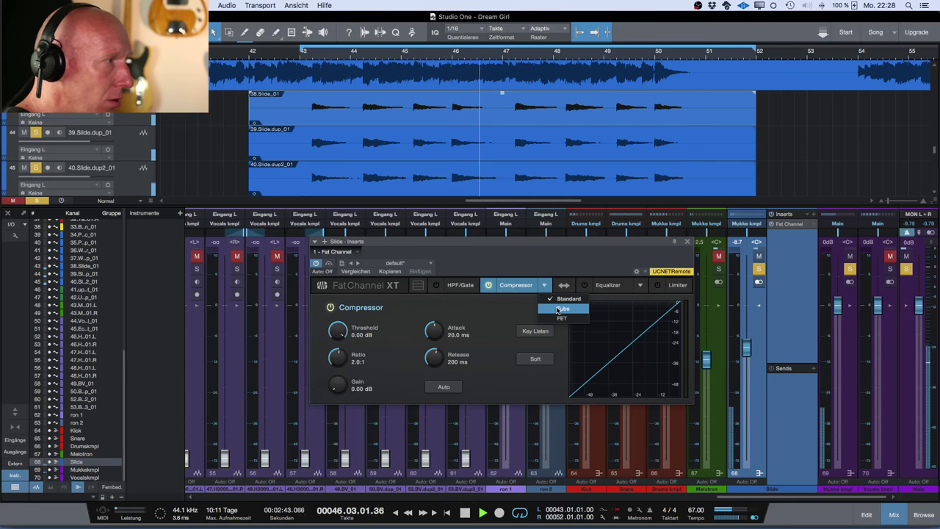
{"action": "left_click", "coordinate": [562, 317]}
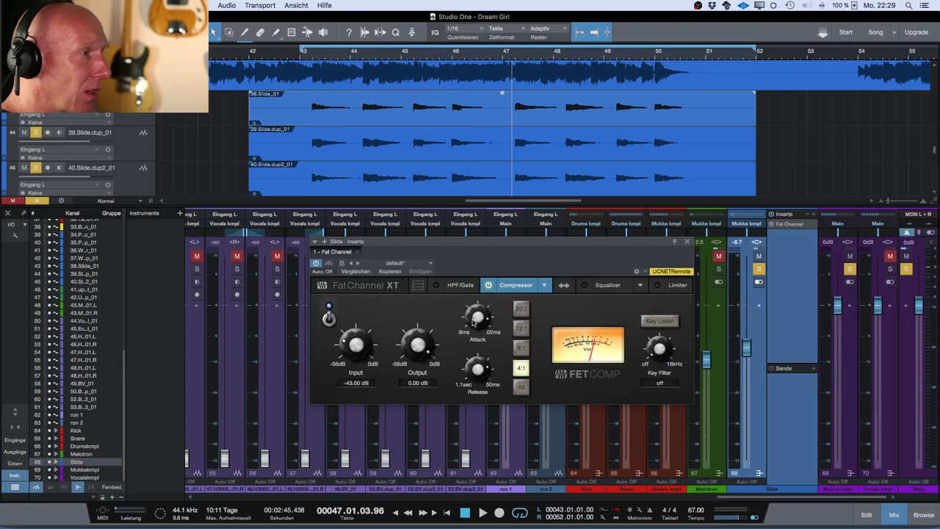
{"action": "key", "text": "space"}
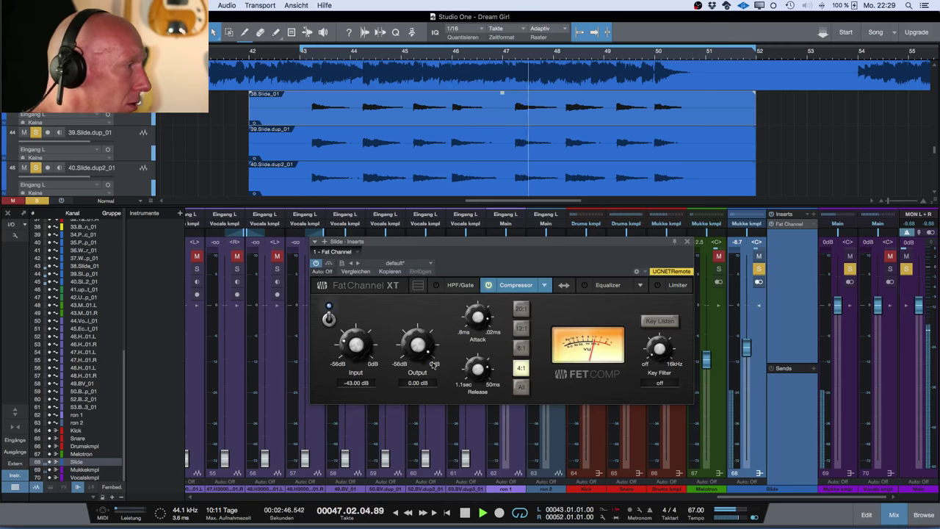
Set the FET compressor on the Slide bus to -23.40 dB input and -14.84 dB output while auditioning from bar 43
{"action": "left_click_drag", "start_coordinate": [365, 351], "coordinate": [349, 308]}
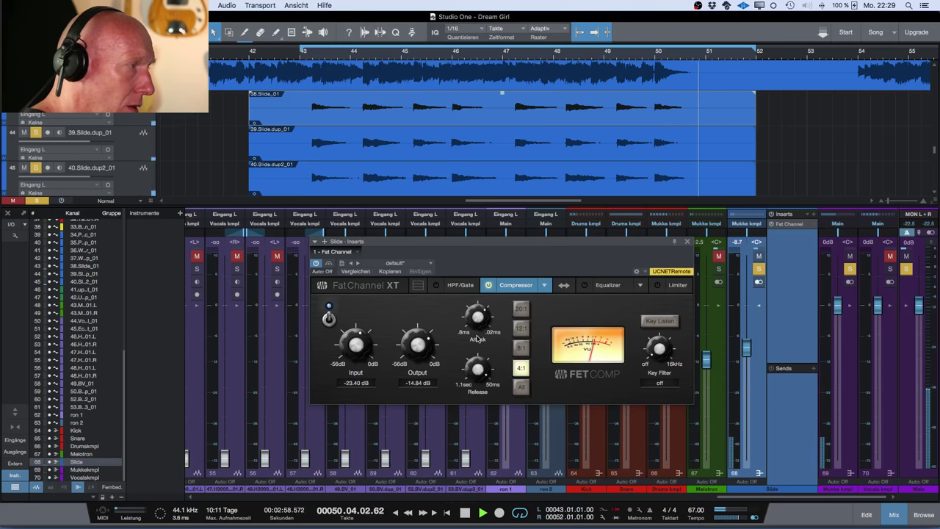
{"action": "left_click", "coordinate": [307, 60]}
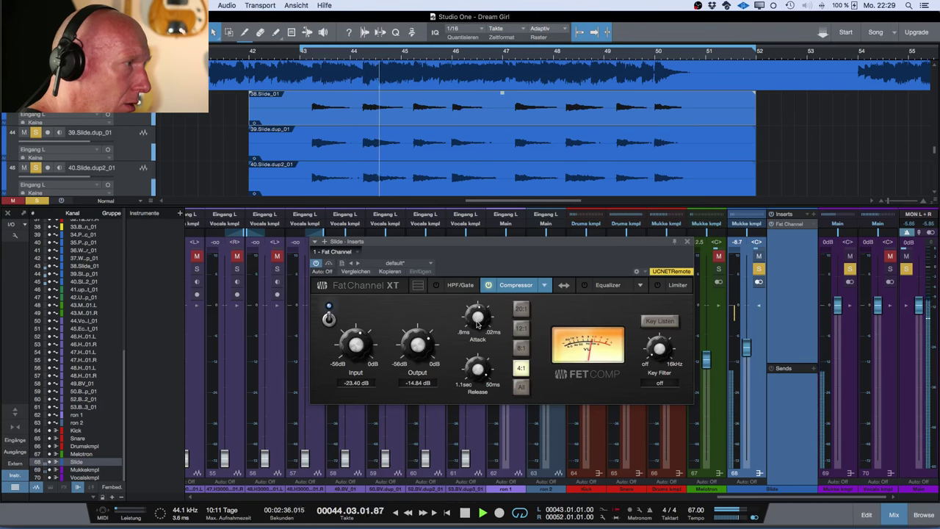
{"action": "key", "text": "space"}
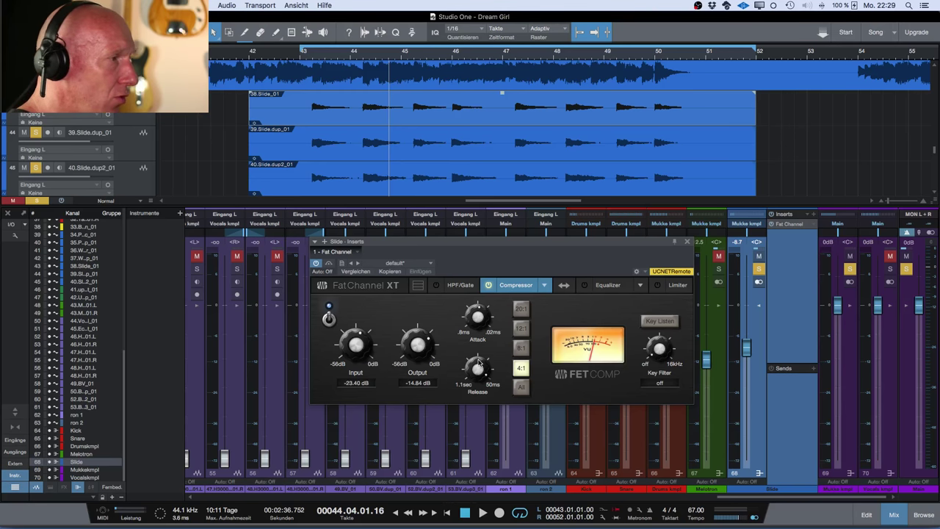
{"action": "left_click", "coordinate": [688, 242]}
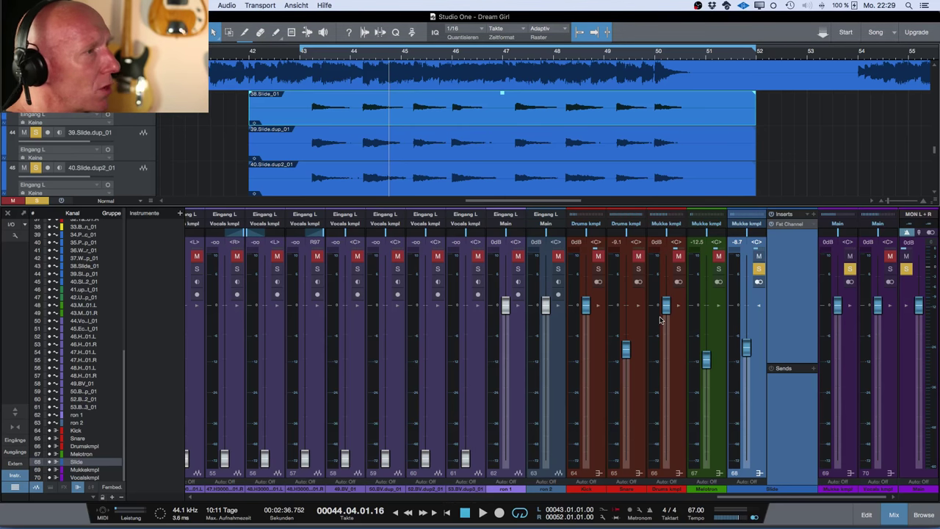
Insert the PreSonus RedlightDist distortion after the Fat Channel on the Slide bus and reposition its window
{"action": "left_click", "coordinate": [813, 215]}
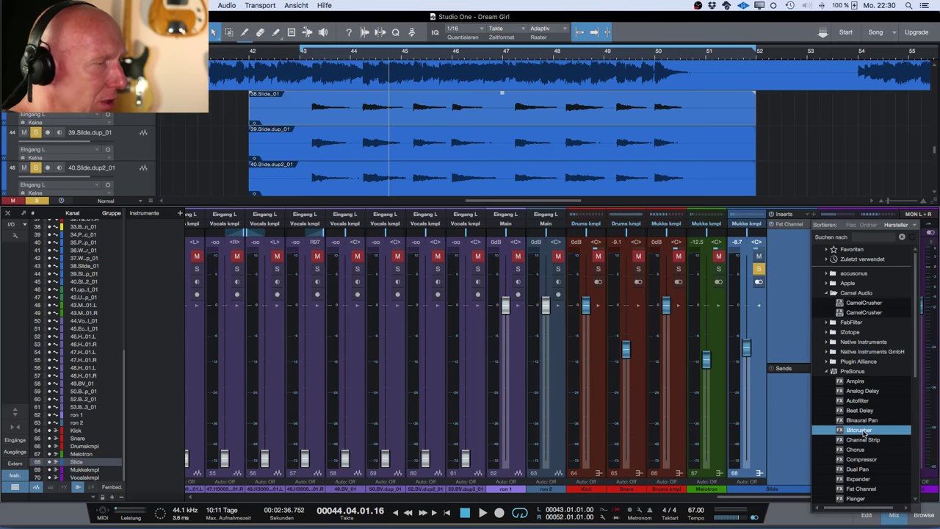
{"action": "scroll", "coordinate": [864, 434], "scroll_direction": "down", "scroll_amount": 3}
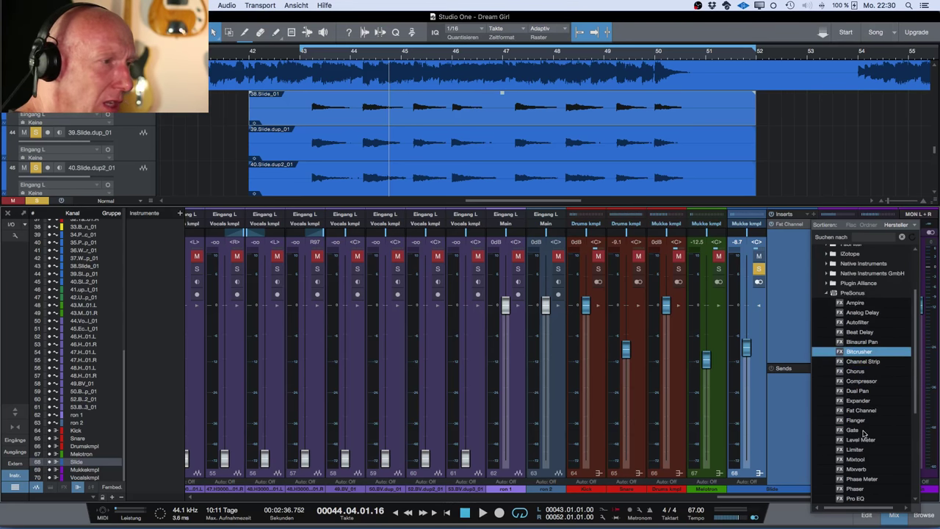
{"action": "scroll", "coordinate": [864, 434], "scroll_direction": "down", "scroll_amount": 2}
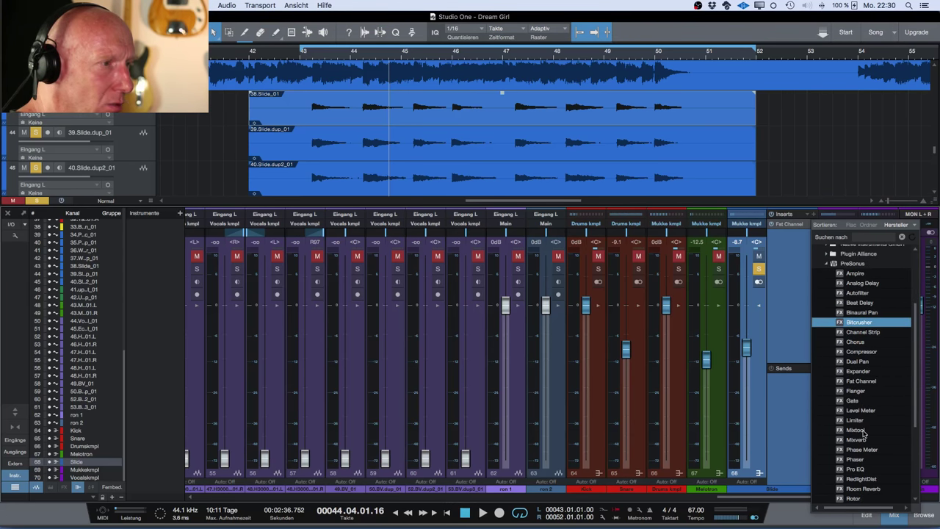
{"action": "double_click", "coordinate": [872, 477]}
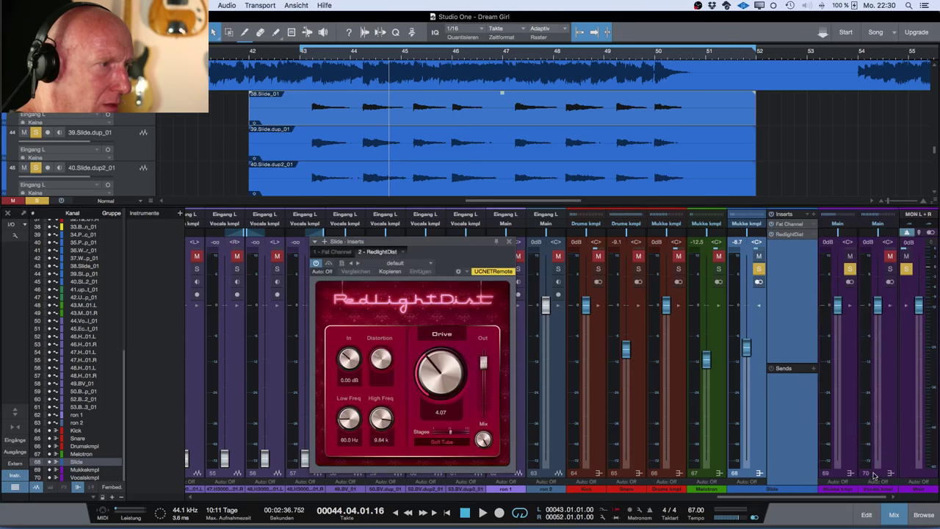
{"action": "left_click_drag", "start_coordinate": [470, 254], "coordinate": [421, 221]}
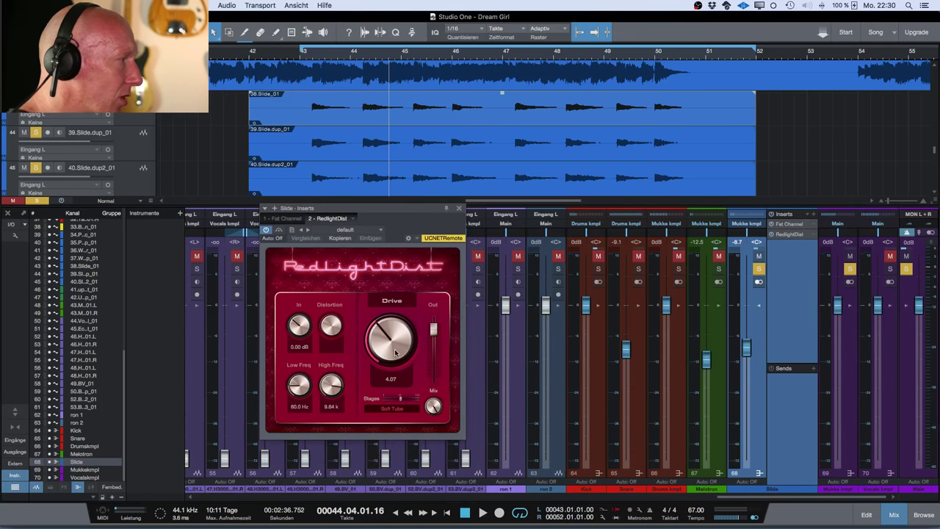
Set RedlightDist to the lowest number of stages, reduce its output level and set the drive to 3.74 while the slide guitars play
{"action": "left_click_drag", "start_coordinate": [385, 336], "coordinate": [410, 435]}
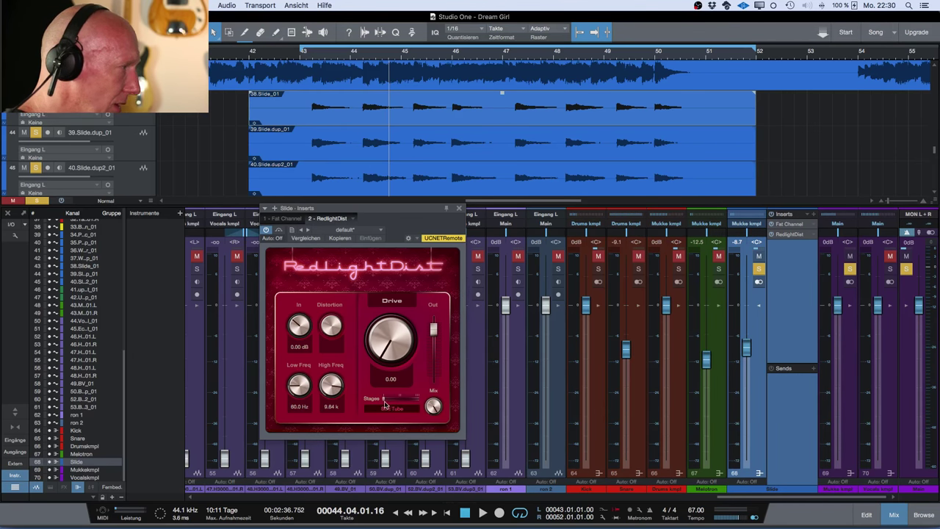
{"action": "left_click_drag", "start_coordinate": [384, 401], "coordinate": [395, 400]}
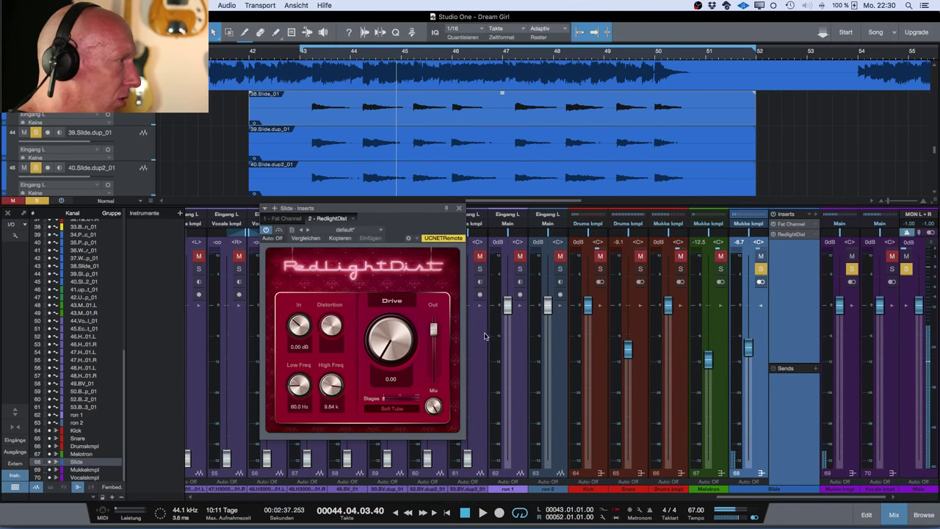
{"action": "left_click_drag", "start_coordinate": [434, 329], "coordinate": [435, 355]}
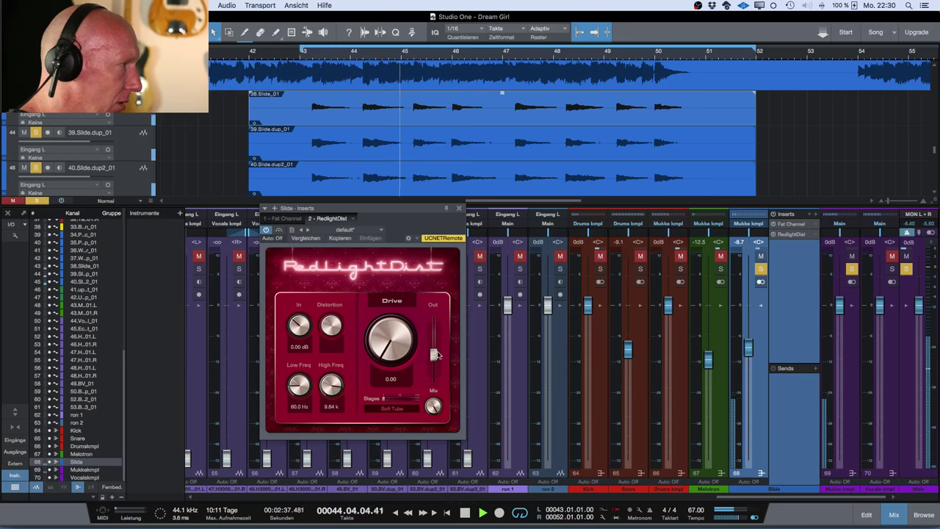
{"action": "left_click_drag", "start_coordinate": [384, 334], "coordinate": [365, 312]}
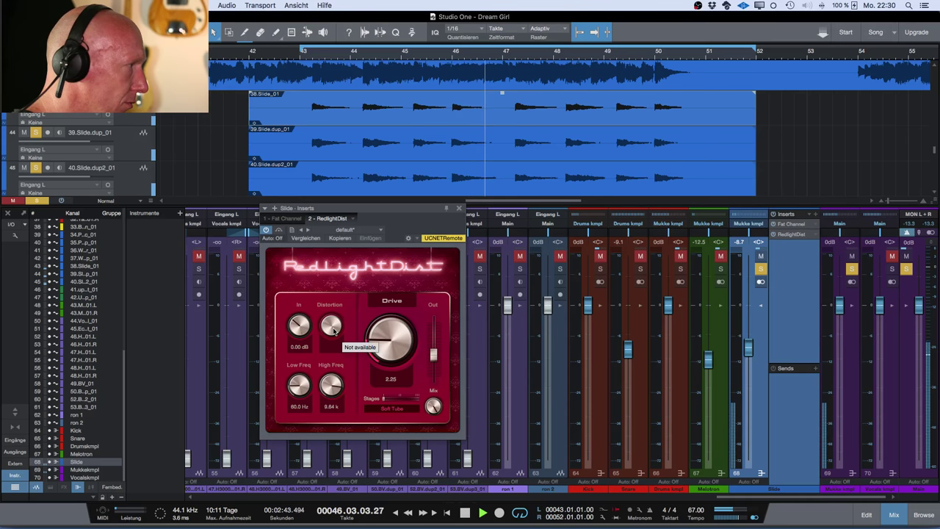
{"action": "left_click_drag", "start_coordinate": [381, 345], "coordinate": [381, 335]}
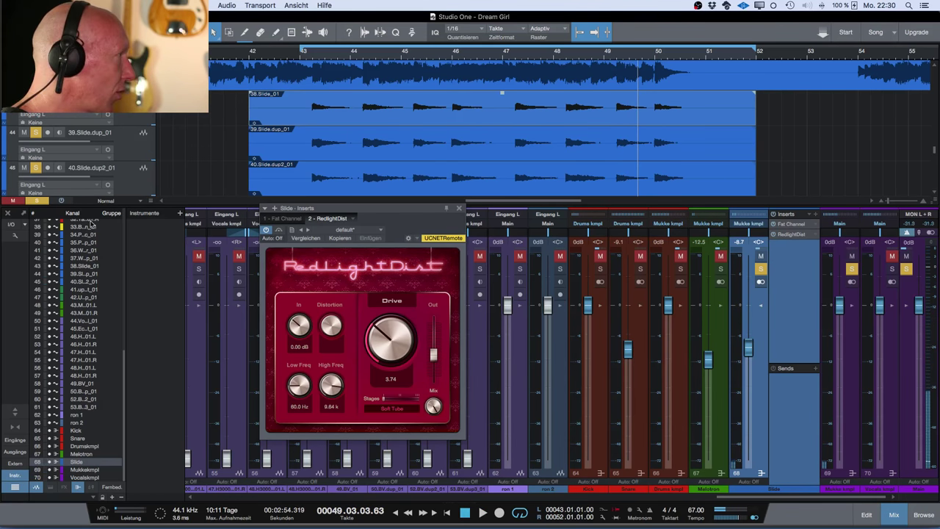
Clear all solos, play the full mix from before bar 42 and lower the Slide bus to -9.6 dB
{"action": "left_click", "coordinate": [37, 200]}
{"action": "left_click", "coordinate": [231, 56]}
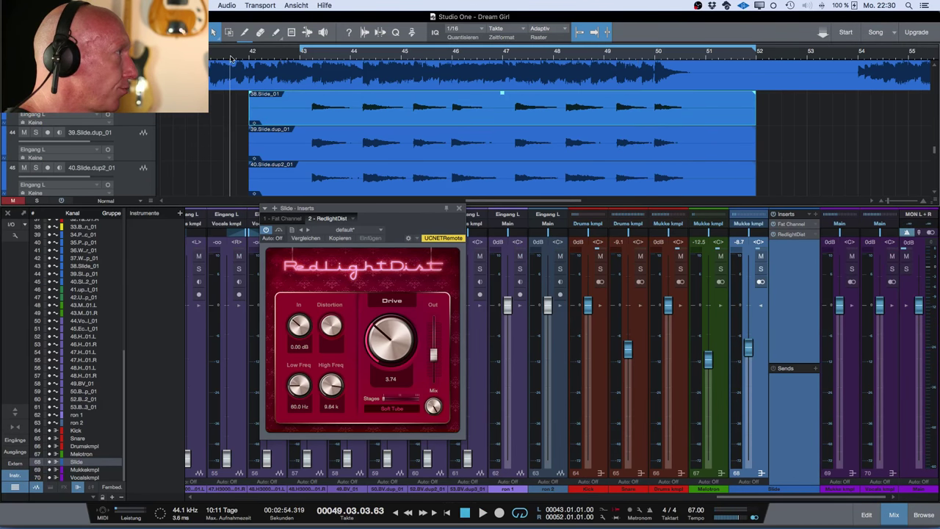
{"action": "key", "text": "space"}
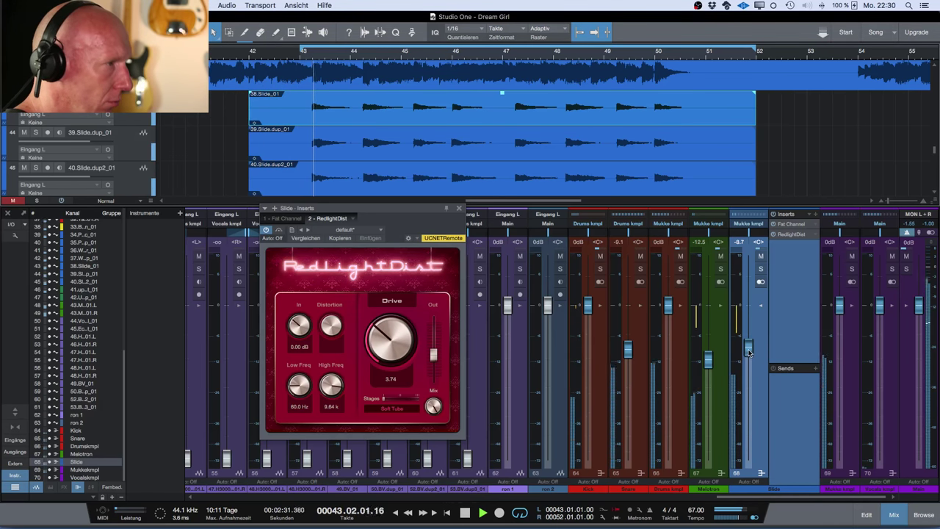
{"action": "left_click_drag", "start_coordinate": [750, 355], "coordinate": [750, 356]}
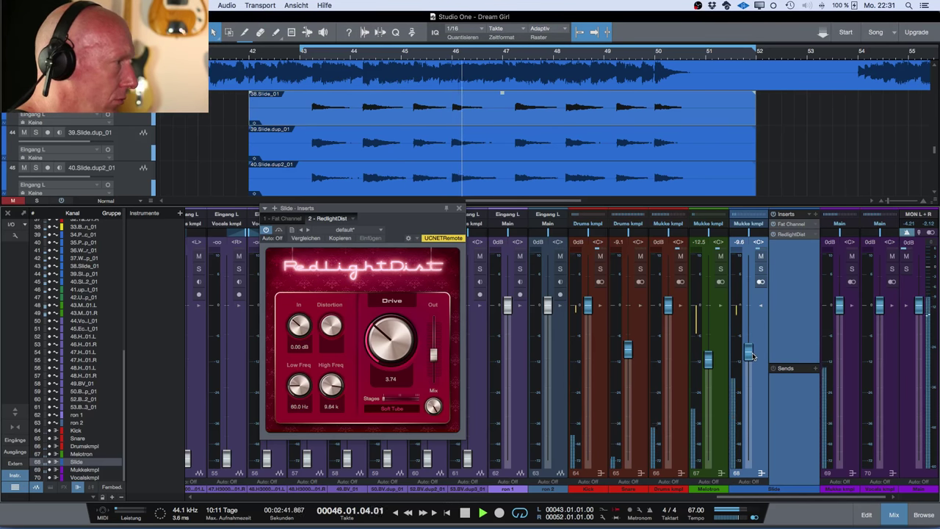
{"action": "left_click", "coordinate": [459, 208]}
Set the level of the yellow bass channel to -12.9 dB during playback
{"action": "scroll", "coordinate": [503, 294], "scroll_direction": "left", "scroll_amount": 15}
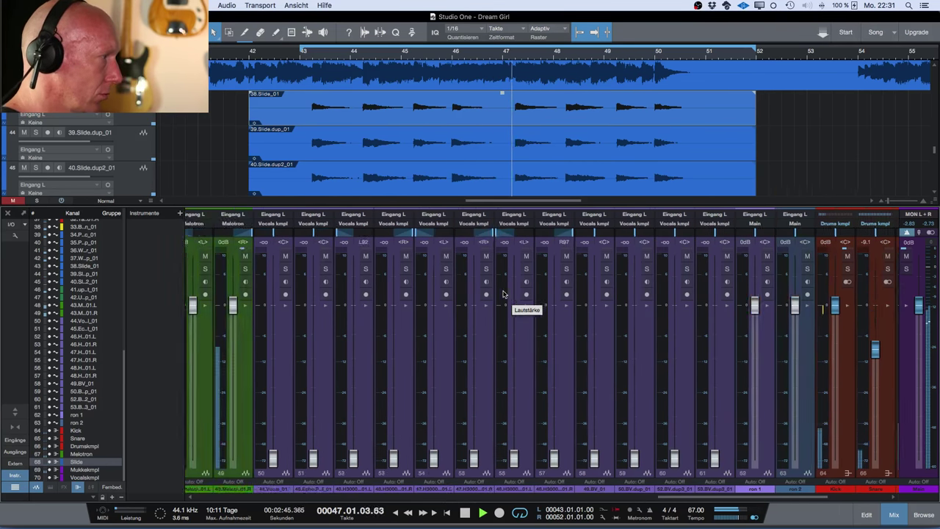
{"action": "left_click_drag", "start_coordinate": [609, 370], "coordinate": [609, 365]}
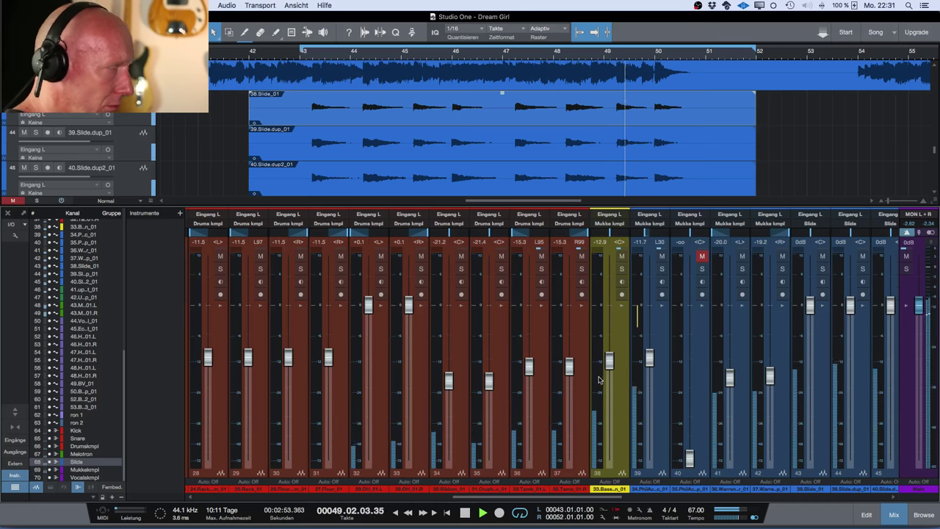
{"action": "scroll", "coordinate": [602, 376], "scroll_direction": "right", "scroll_amount": 1}
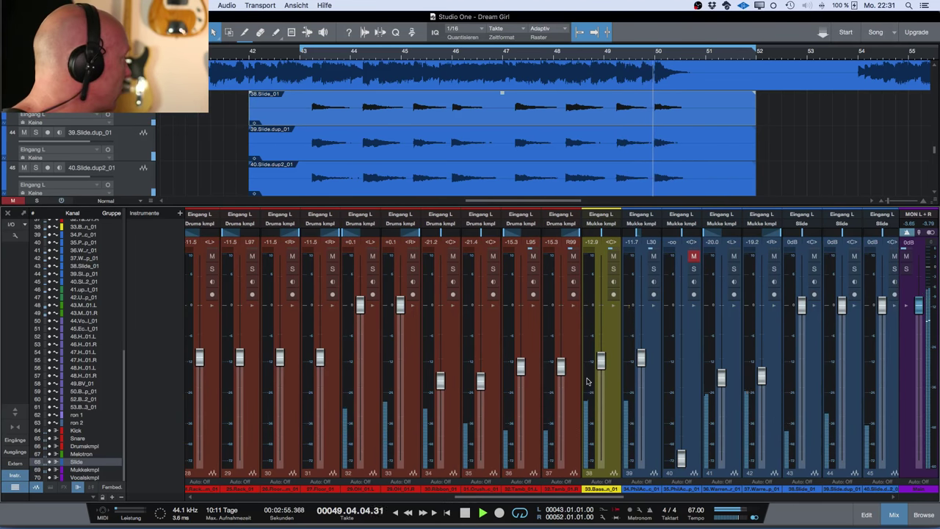
Reset the level of the right Melotron channel to 0 dB
{"action": "scroll", "coordinate": [587, 381], "scroll_direction": "right", "scroll_amount": 3}
{"action": "scroll", "coordinate": [587, 380], "scroll_direction": "right", "scroll_amount": 15}
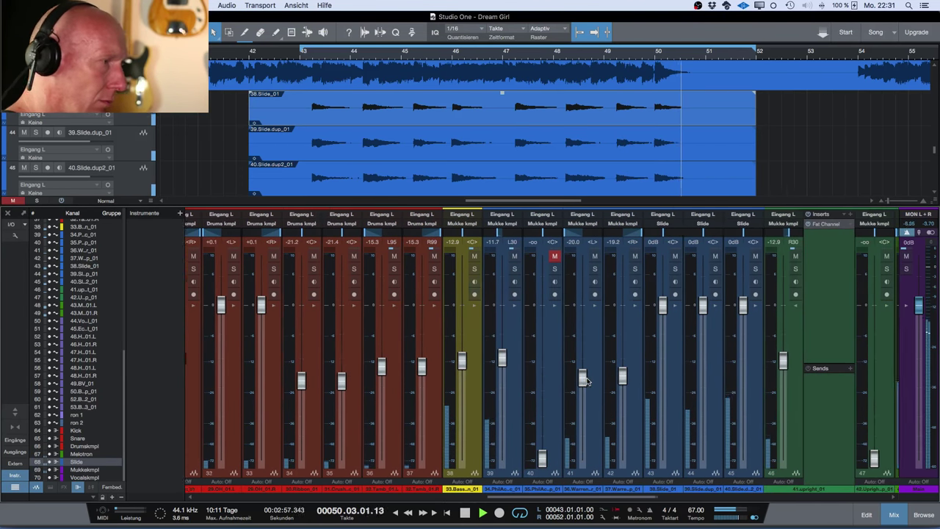
{"action": "scroll", "coordinate": [586, 381], "scroll_direction": "left", "scroll_amount": 1}
{"action": "scroll", "coordinate": [587, 381], "scroll_direction": "up", "scroll_amount": 5}
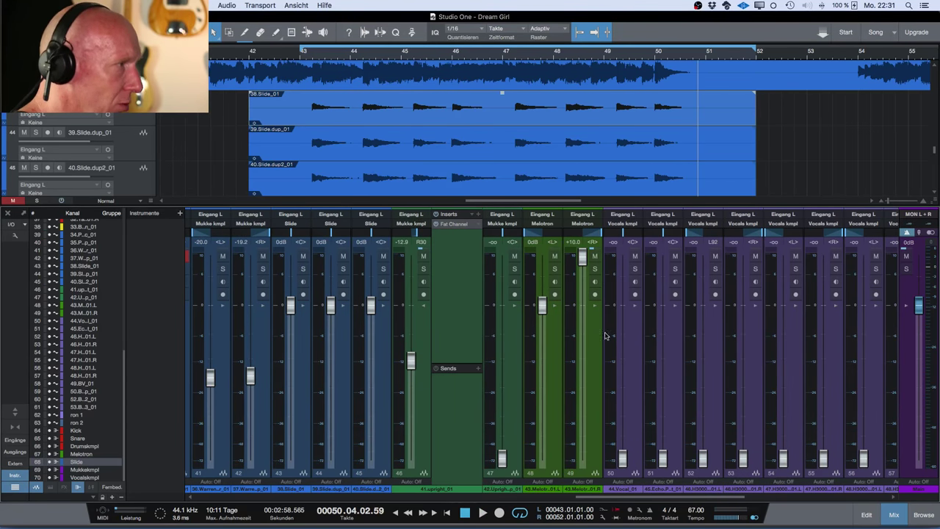
{"action": "left_click", "coordinate": [577, 244]}
{"action": "type", "text": "0"}
{"action": "key", "text": "Return"}
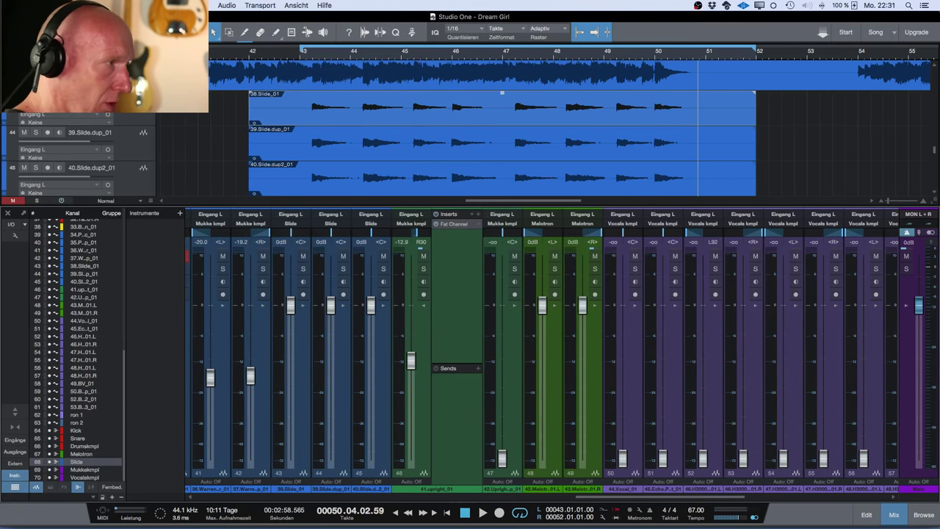
Collapse the inserts sections of the 41.upright_01 channel and the Slide bus, and expand the one of the Mukke kmpl bus
{"action": "scroll", "coordinate": [573, 283], "scroll_direction": "down", "scroll_amount": 2}
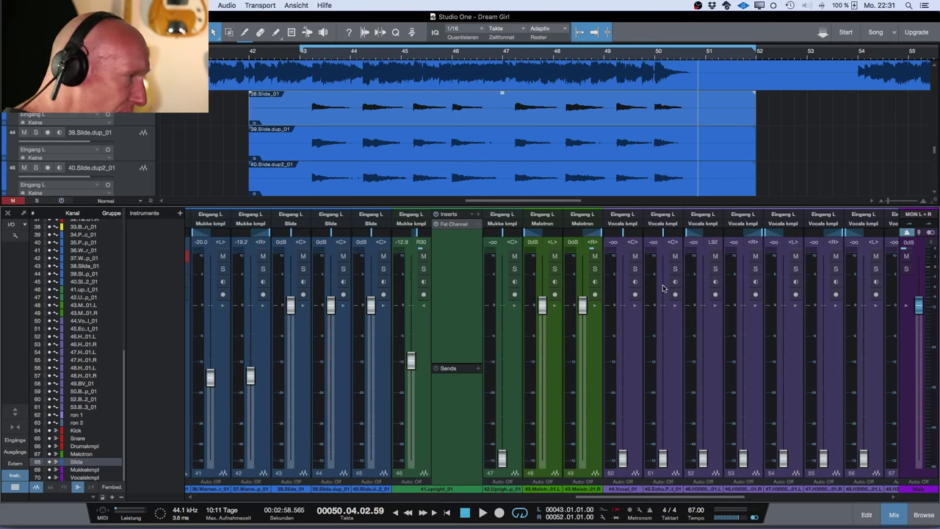
{"action": "left_click", "coordinate": [424, 307]}
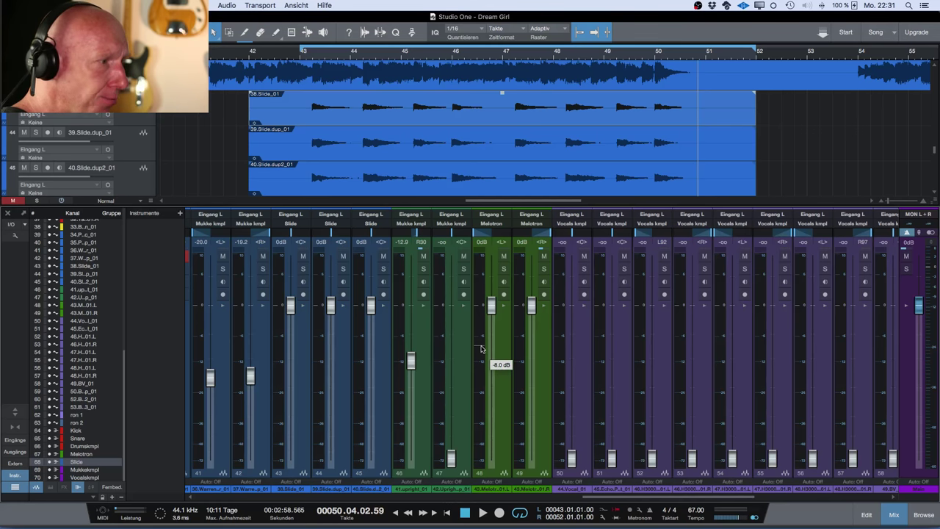
{"action": "scroll", "coordinate": [480, 348], "scroll_direction": "right", "scroll_amount": 10}
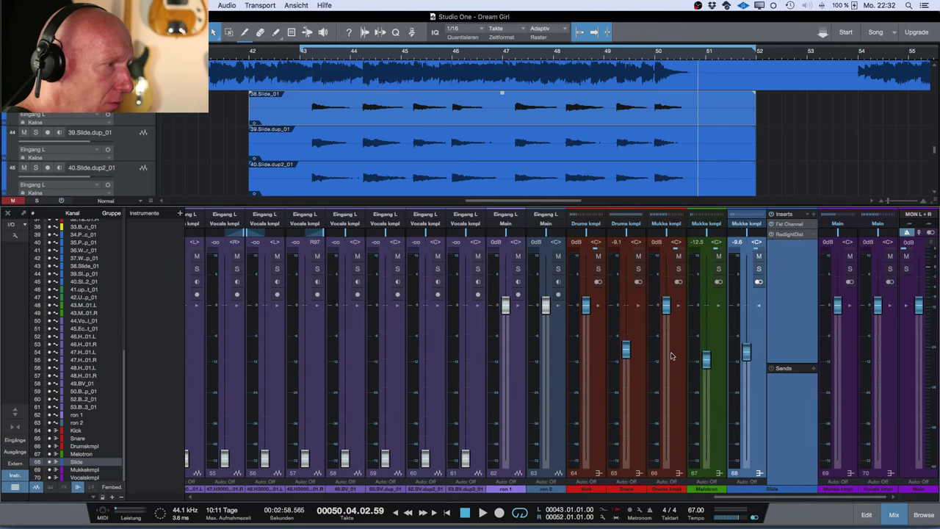
{"action": "left_click", "coordinate": [759, 307]}
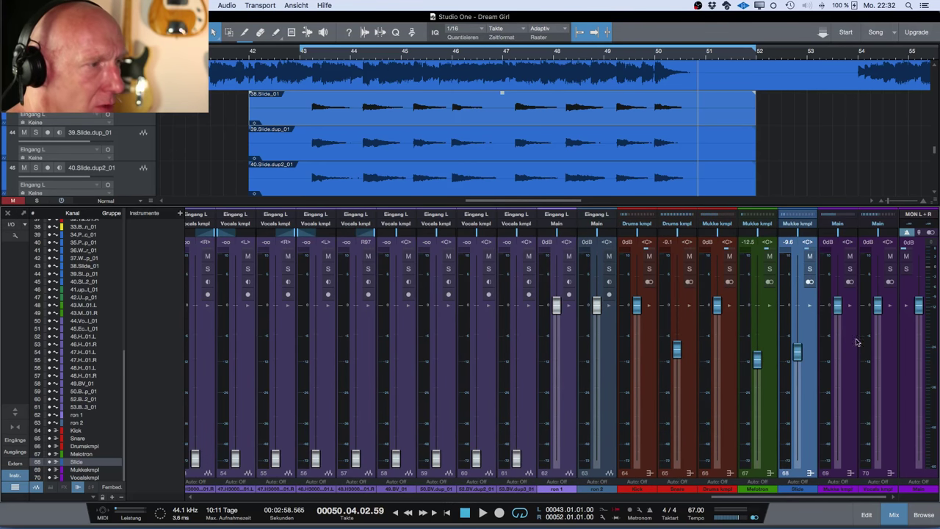
{"action": "left_click", "coordinate": [849, 309]}
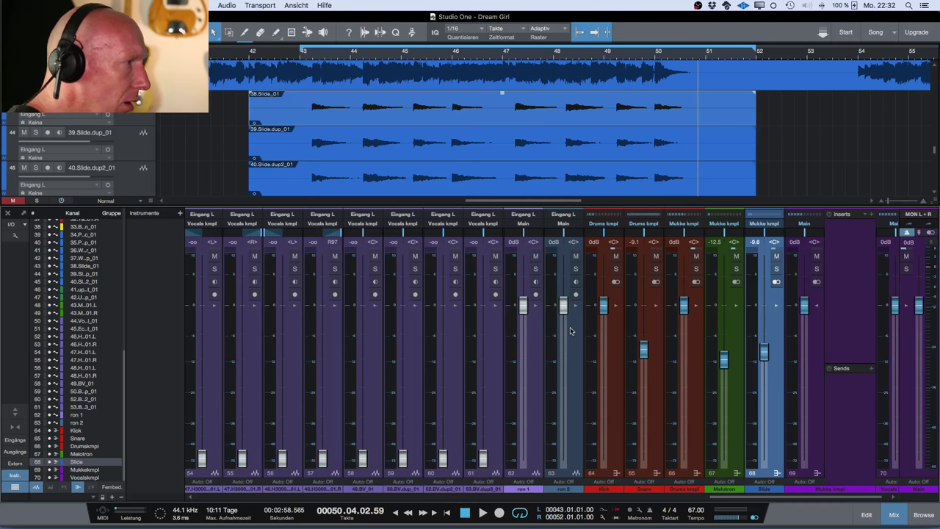
Route the outputs of the ron 1 and ron 2 channels together to the Vocals kmpl bus
{"action": "scroll", "coordinate": [570, 331], "scroll_direction": "left", "scroll_amount": 6}
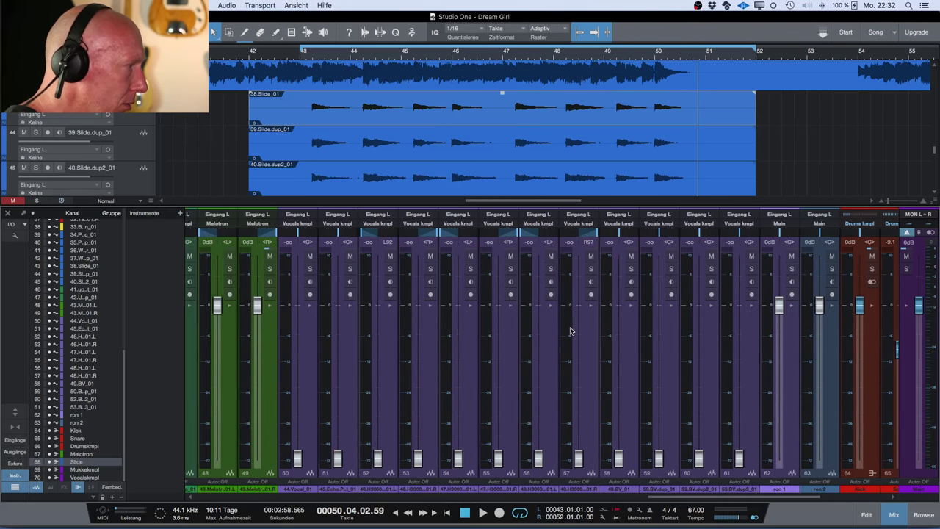
{"action": "scroll", "coordinate": [570, 331], "scroll_direction": "left", "scroll_amount": 6}
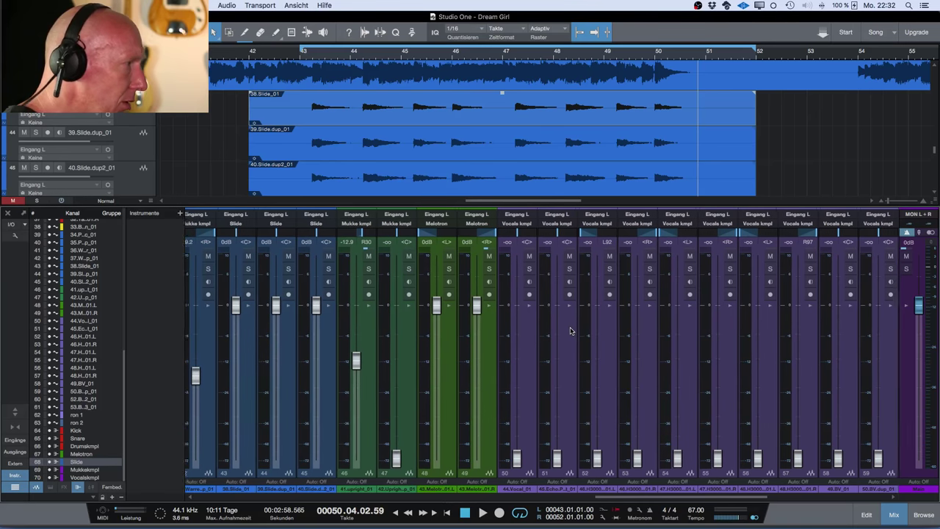
{"action": "scroll", "coordinate": [570, 331], "scroll_direction": "right", "scroll_amount": 5}
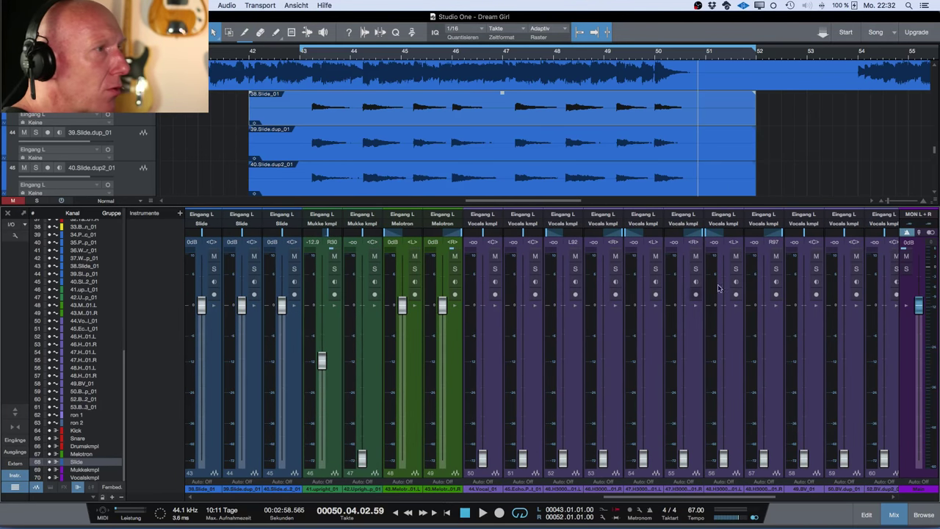
{"action": "scroll", "coordinate": [787, 243], "scroll_direction": "right", "scroll_amount": 2}
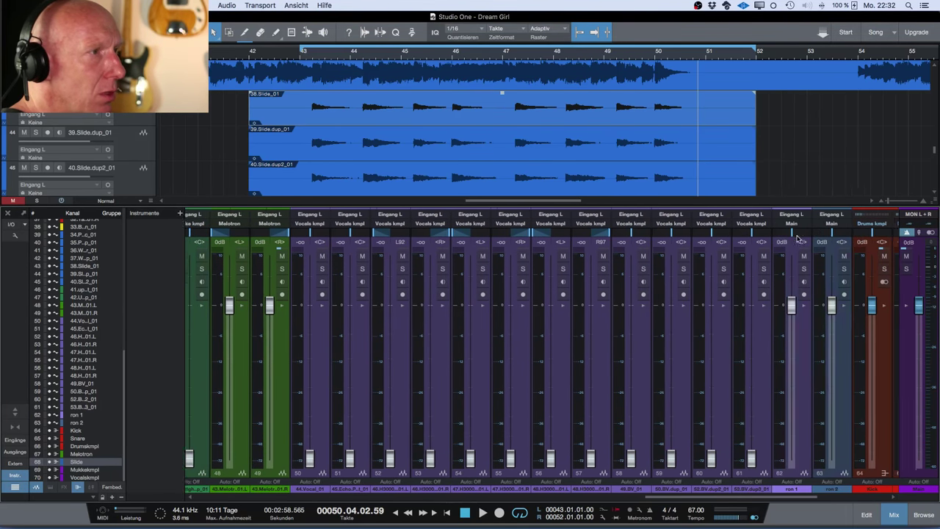
{"action": "left_click", "coordinate": [783, 335]}
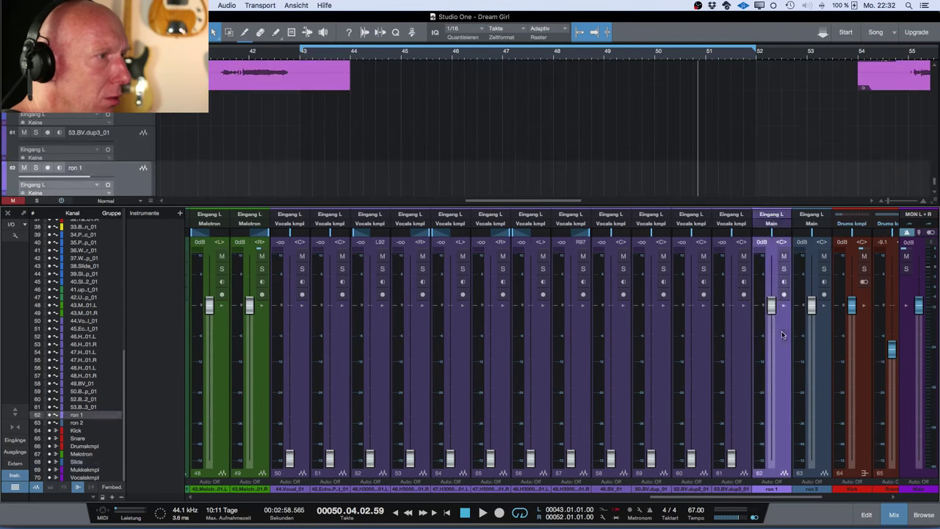
{"action": "left_click", "coordinate": [820, 317]}
{"action": "left_click", "coordinate": [771, 224]}
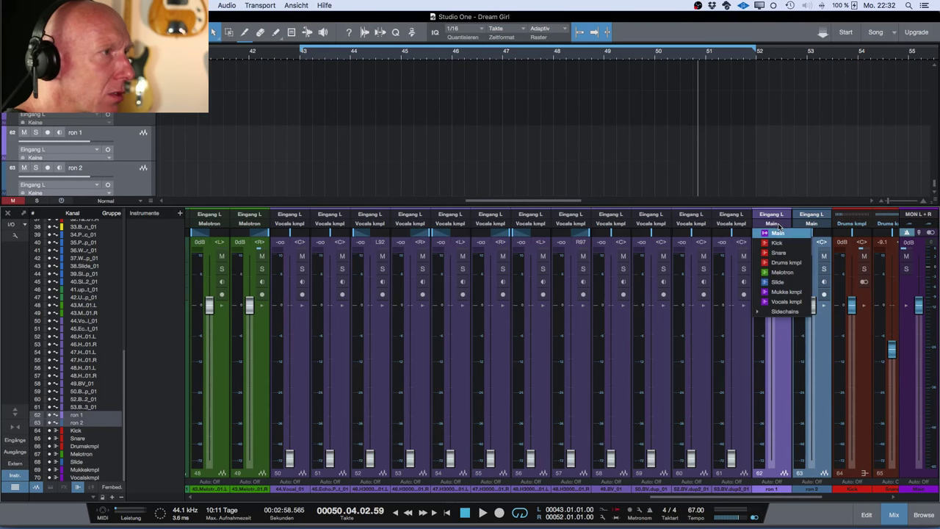
{"action": "left_click", "coordinate": [790, 302]}
{"action": "scroll", "coordinate": [619, 328], "scroll_direction": "left", "scroll_amount": 12}
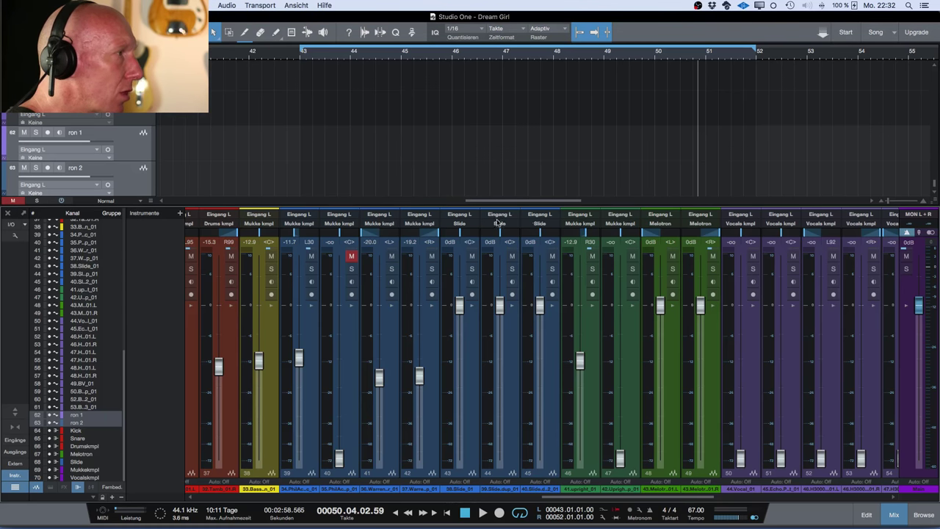
Check the output routing of all channels and buses across the mixer
{"action": "scroll", "coordinate": [497, 239], "scroll_direction": "right", "scroll_amount": 10}
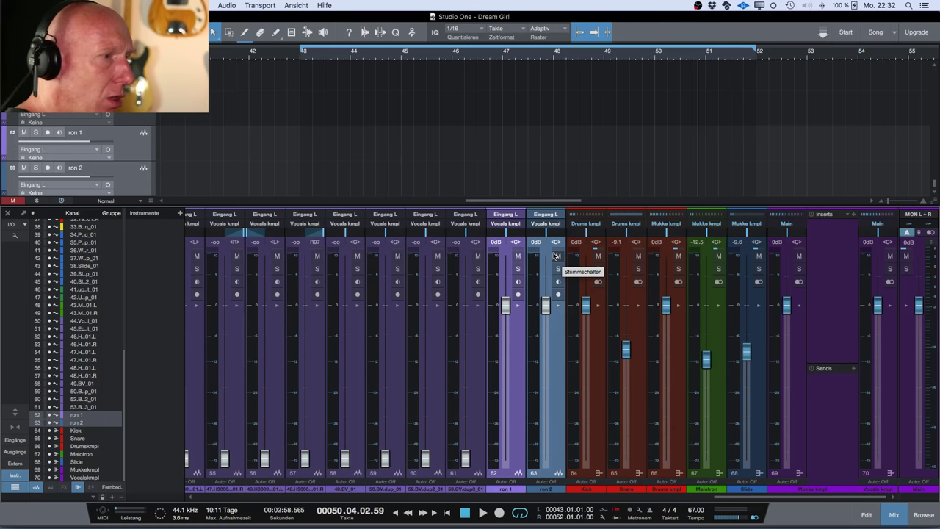
{"action": "scroll", "coordinate": [556, 256], "scroll_direction": "left", "scroll_amount": 20}
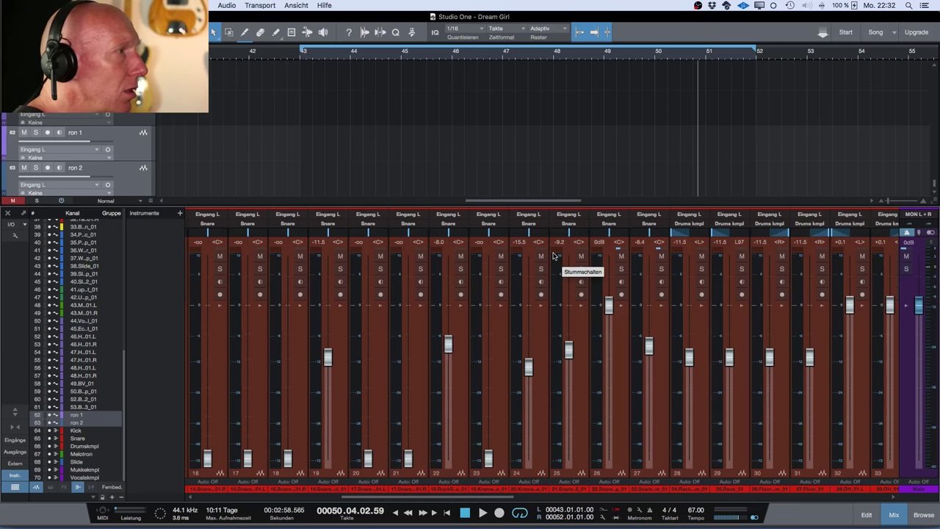
{"action": "scroll", "coordinate": [554, 256], "scroll_direction": "right", "scroll_amount": 4}
{"action": "scroll", "coordinate": [554, 255], "scroll_direction": "right", "scroll_amount": 3}
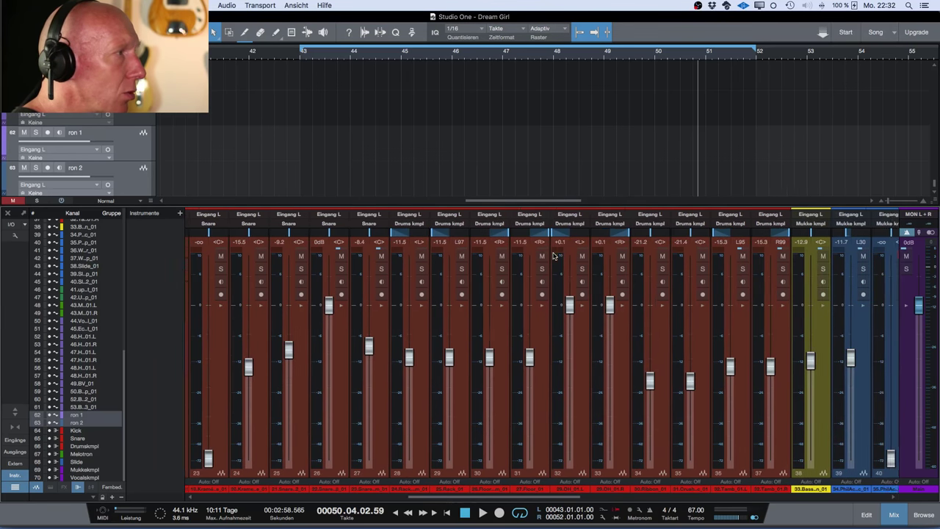
{"action": "scroll", "coordinate": [554, 256], "scroll_direction": "right", "scroll_amount": 4}
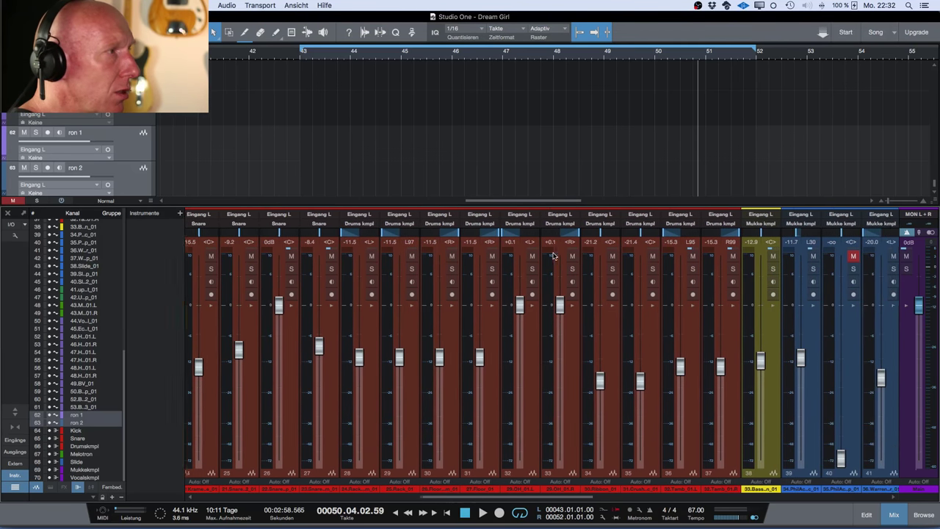
{"action": "scroll", "coordinate": [554, 256], "scroll_direction": "left", "scroll_amount": 5}
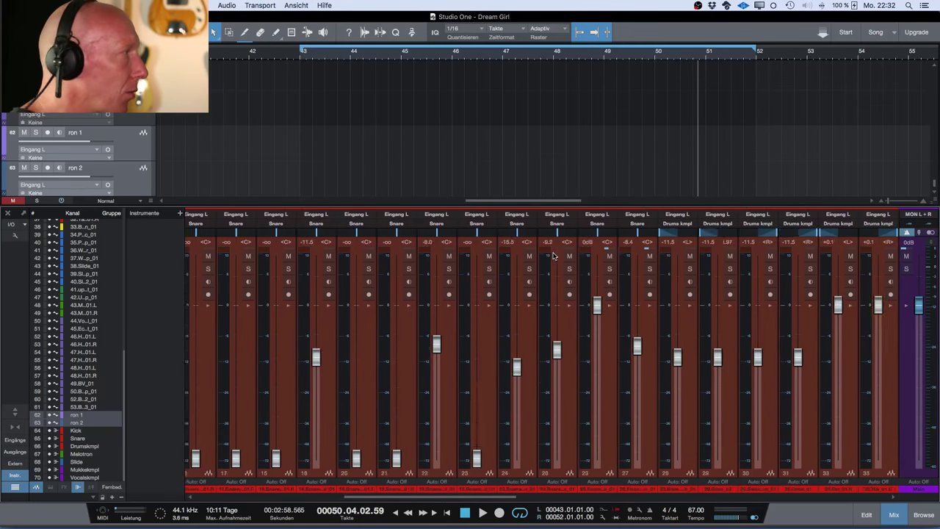
{"action": "scroll", "coordinate": [554, 256], "scroll_direction": "right", "scroll_amount": 15}
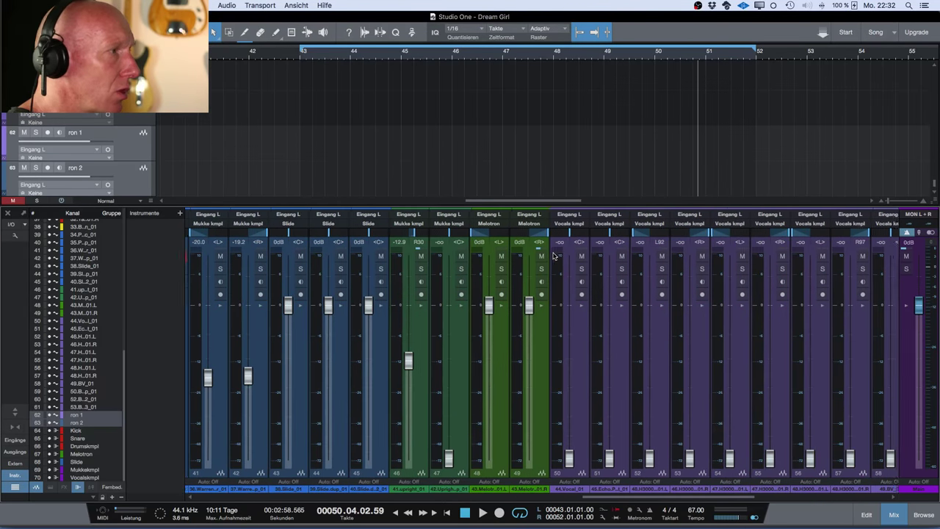
{"action": "scroll", "coordinate": [554, 256], "scroll_direction": "right", "scroll_amount": 3}
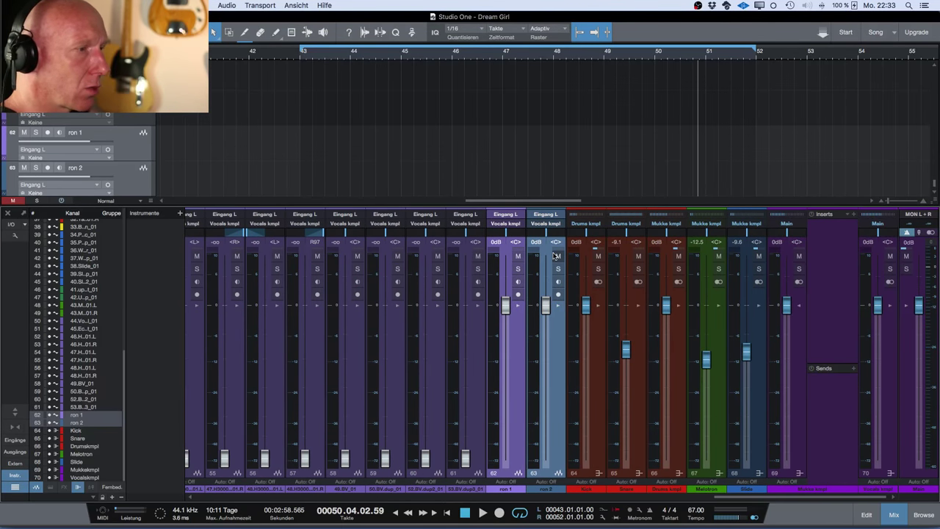
Play from the start of the loop range and compare the mix with the Mukke kmpl bus muted and unmuted
{"action": "key", "text": "space"}
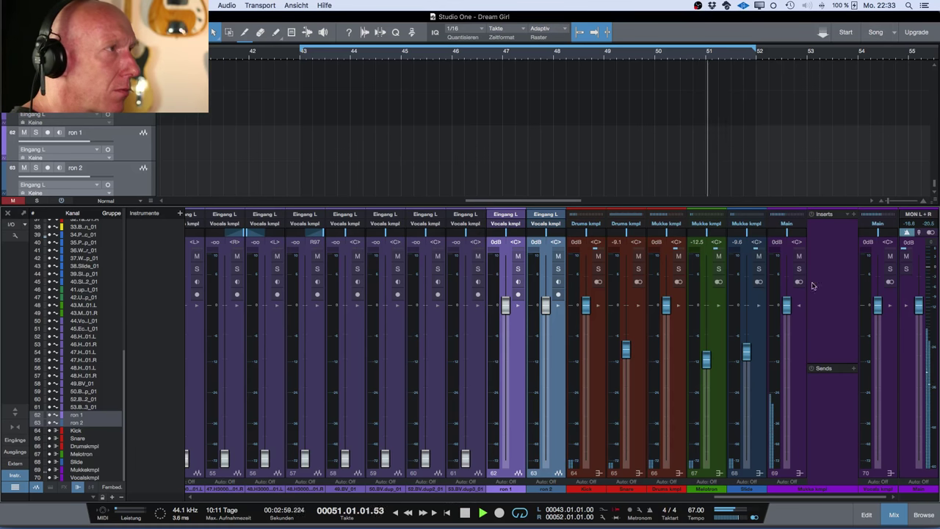
{"action": "key", "text": "KP_1"}
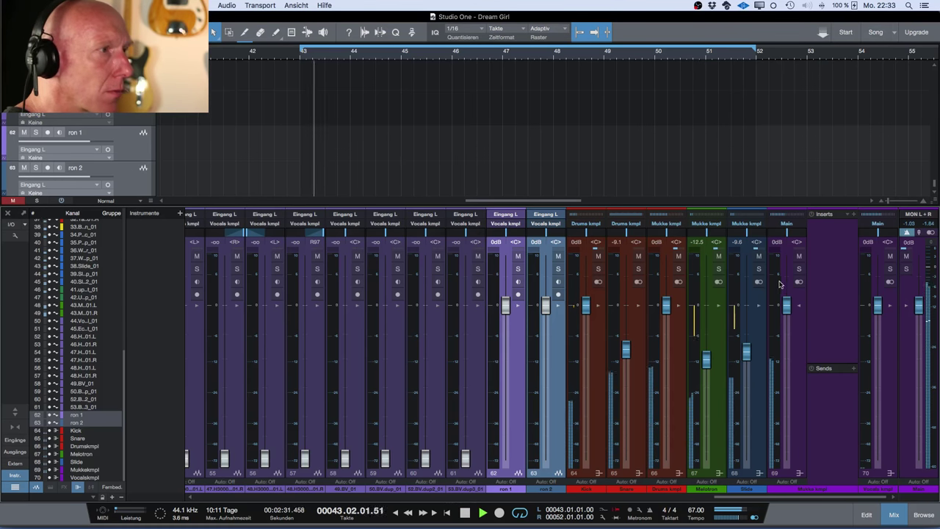
{"action": "left_click", "coordinate": [799, 256]}
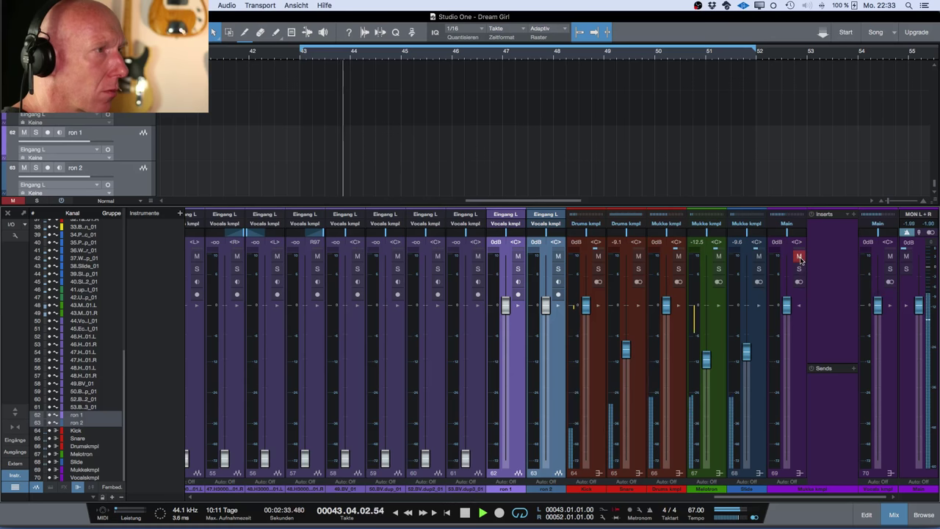
{"action": "left_click", "coordinate": [799, 258]}
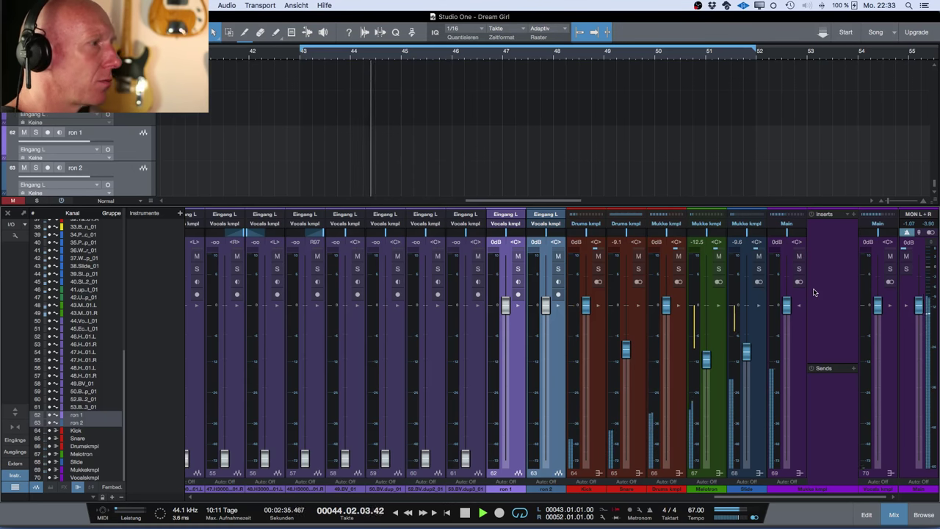
{"action": "key", "text": "space"}
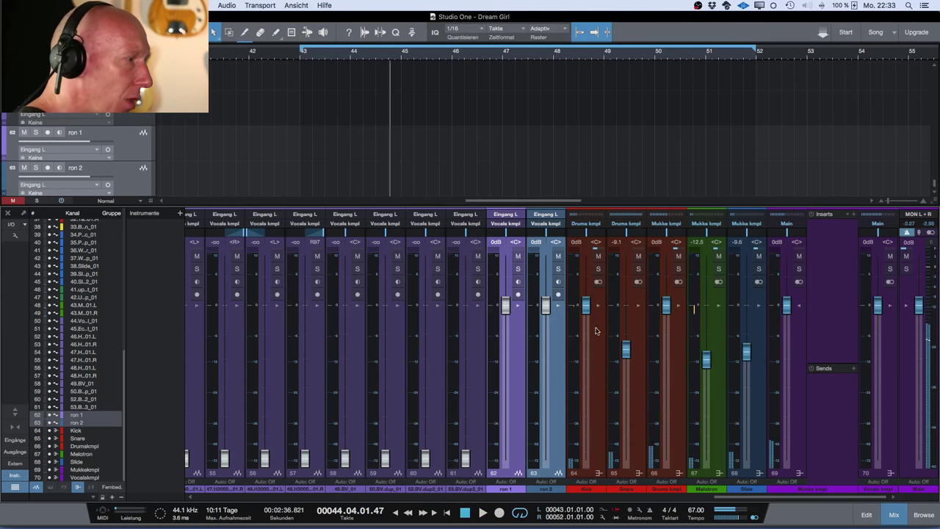
Shape the Slide bus's Fat Channel equalizer during playback with HMF at 766.2 Hz, -2.65 dB and HF at 5.78 kHz, 2.25 dB
{"action": "left_click", "coordinate": [760, 309]}
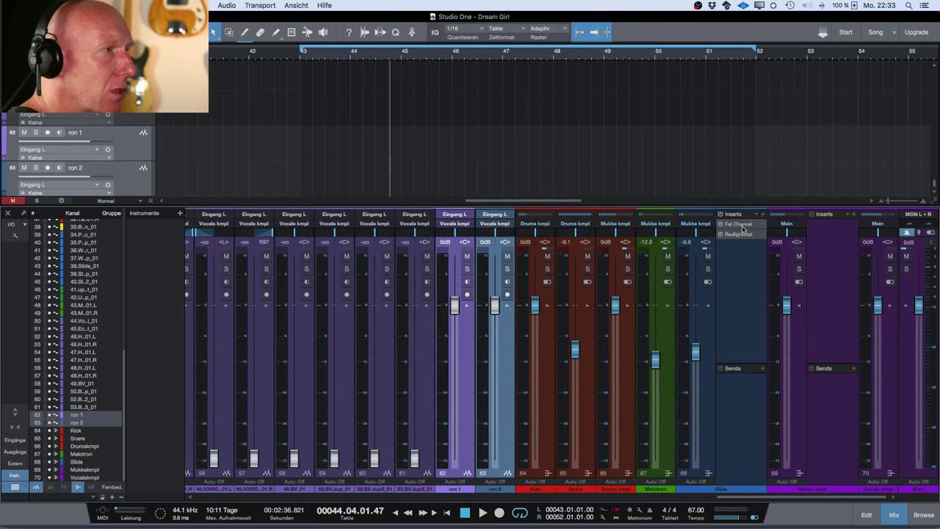
{"action": "key", "text": "space"}
{"action": "left_click", "coordinate": [739, 224]}
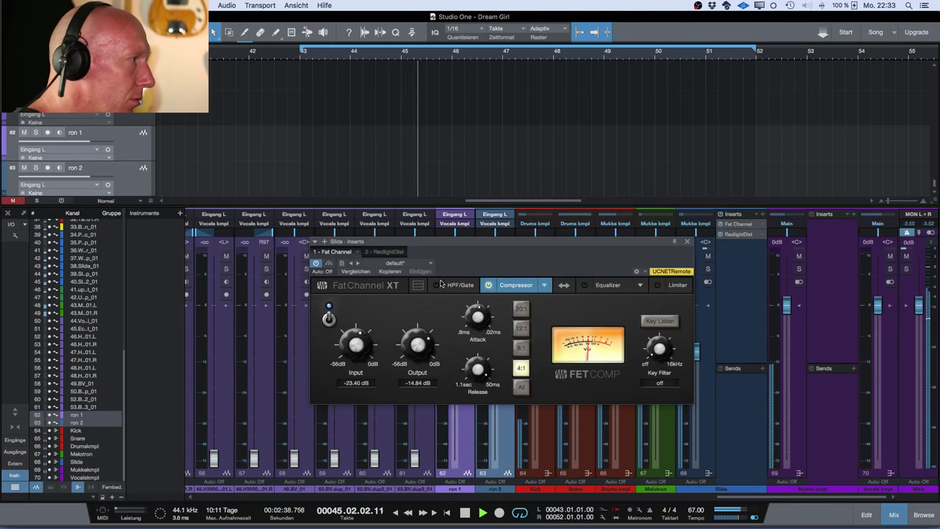
{"action": "left_click", "coordinate": [606, 285]}
{"action": "left_click", "coordinate": [573, 336]}
{"action": "left_click_drag", "start_coordinate": [572, 337], "coordinate": [546, 341]}
{"action": "left_click", "coordinate": [628, 337]}
{"action": "left_click_drag", "start_coordinate": [628, 337], "coordinate": [634, 332]}
{"action": "left_click", "coordinate": [546, 342]}
{"action": "left_click_drag", "start_coordinate": [546, 342], "coordinate": [547, 344]}
Set the Slide bus level to -9.9 dB, and close its Fat Channel after reviewing the compressor
{"action": "left_click_drag", "start_coordinate": [626, 243], "coordinate": [493, 235]}
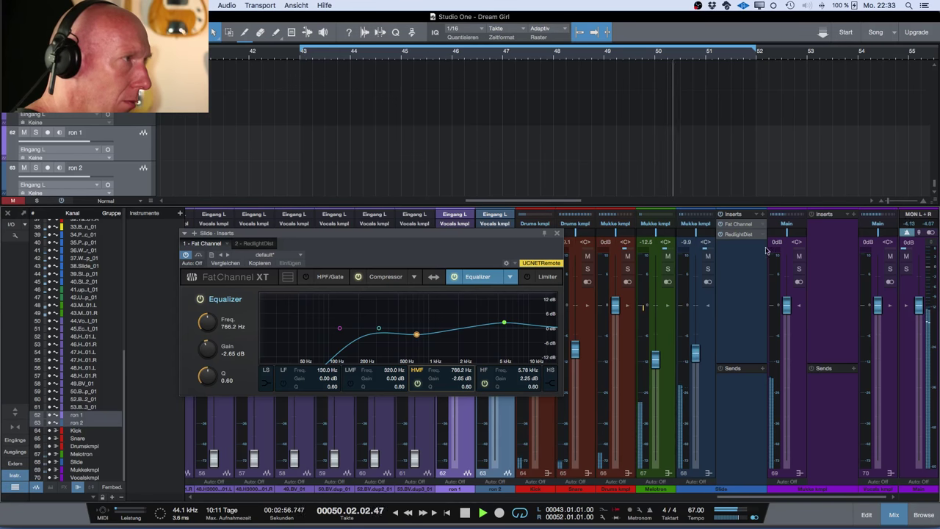
{"action": "left_click", "coordinate": [339, 50]}
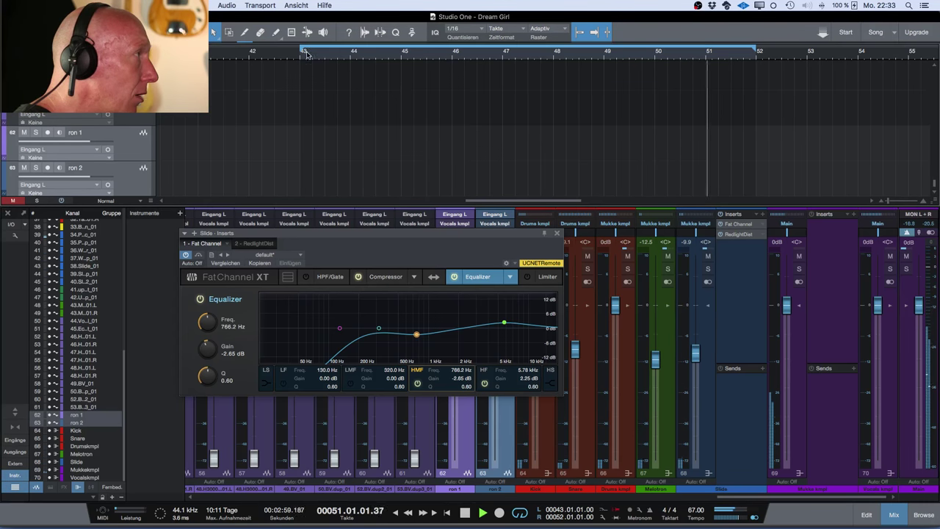
{"action": "left_click", "coordinate": [389, 276]}
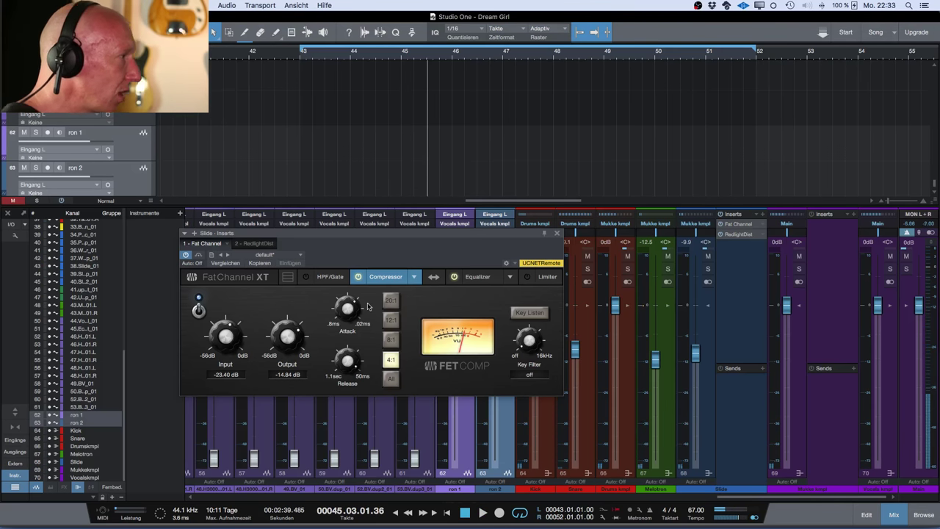
{"action": "left_click", "coordinate": [557, 234]}
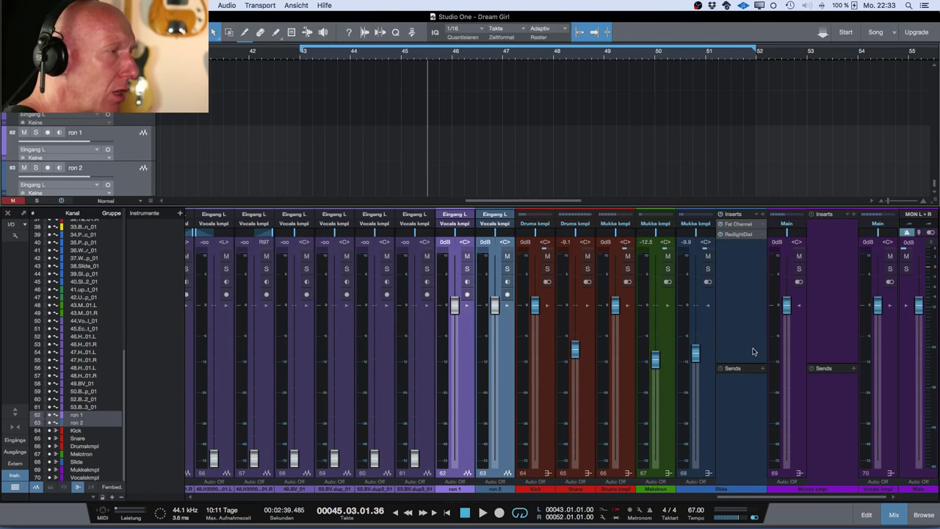
Add the PreSonus Analog Delay as the third insert on the Slide bus
{"action": "left_click", "coordinate": [763, 217]}
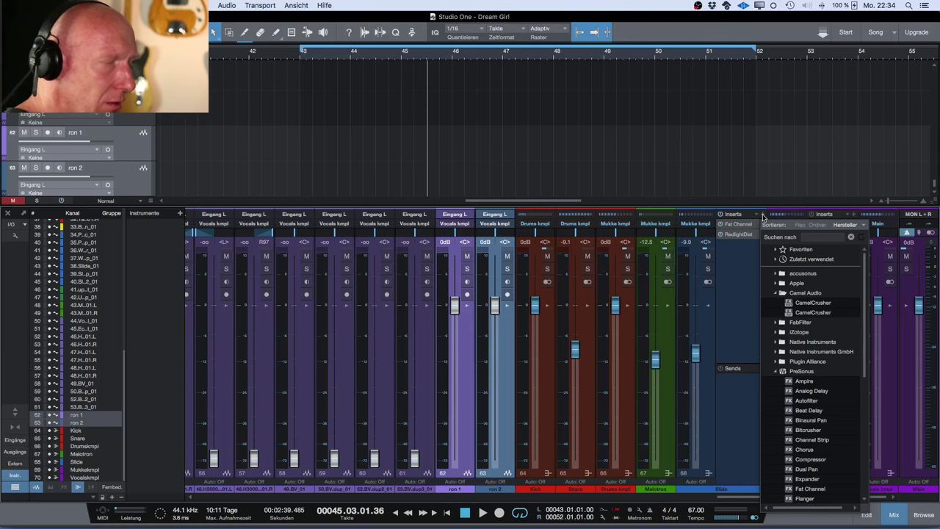
{"action": "scroll", "coordinate": [804, 383], "scroll_direction": "down", "scroll_amount": 5}
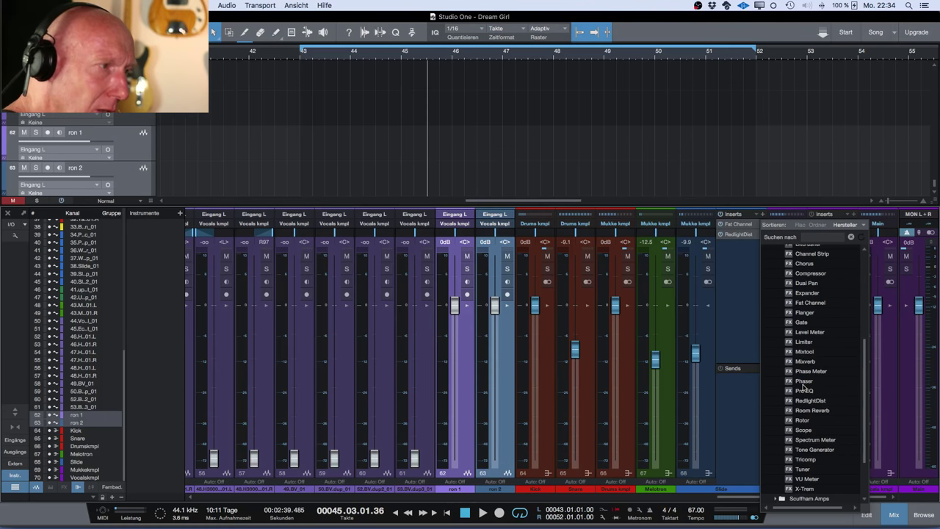
{"action": "scroll", "coordinate": [804, 383], "scroll_direction": "up", "scroll_amount": 3}
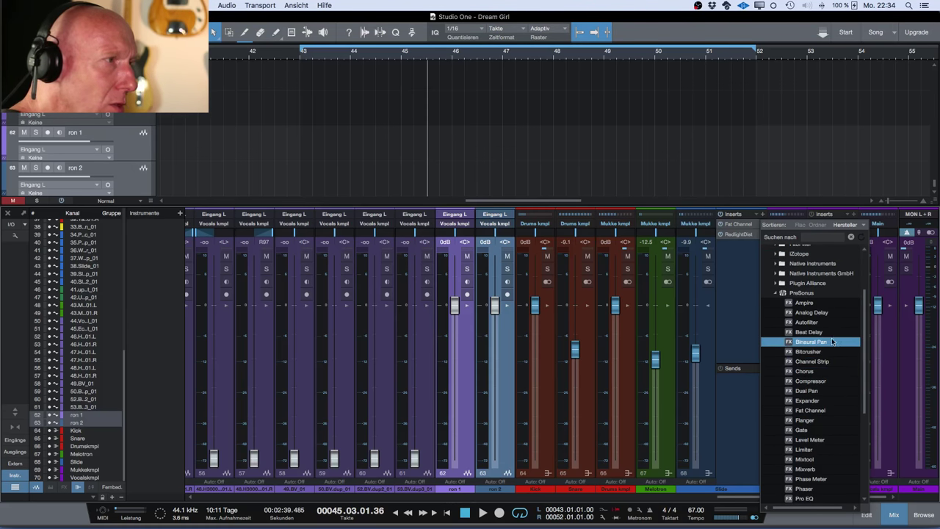
{"action": "left_click", "coordinate": [811, 312]}
{"action": "left_click_drag", "start_coordinate": [354, 237], "coordinate": [459, 252]}
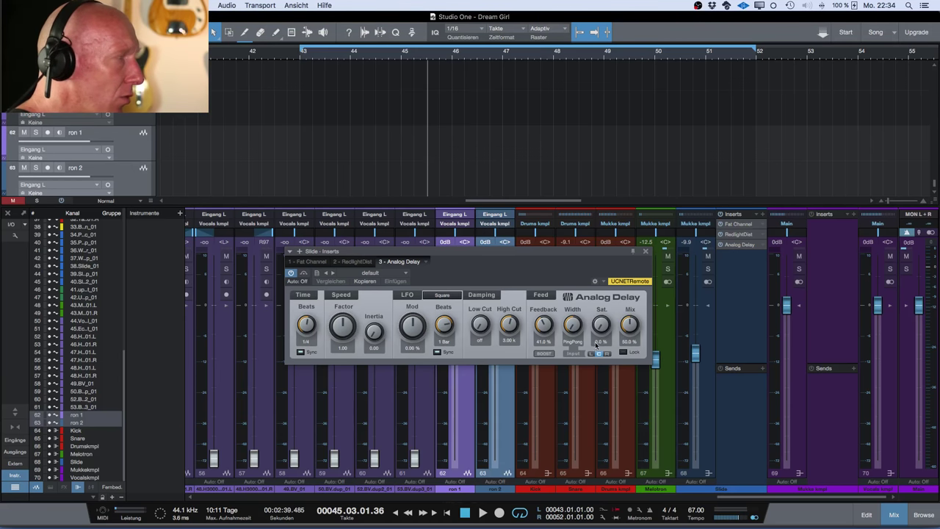
Set the Analog Delay's mix to 10 % during playback and solo the Slide bus
{"action": "left_click_drag", "start_coordinate": [629, 323], "coordinate": [628, 342]}
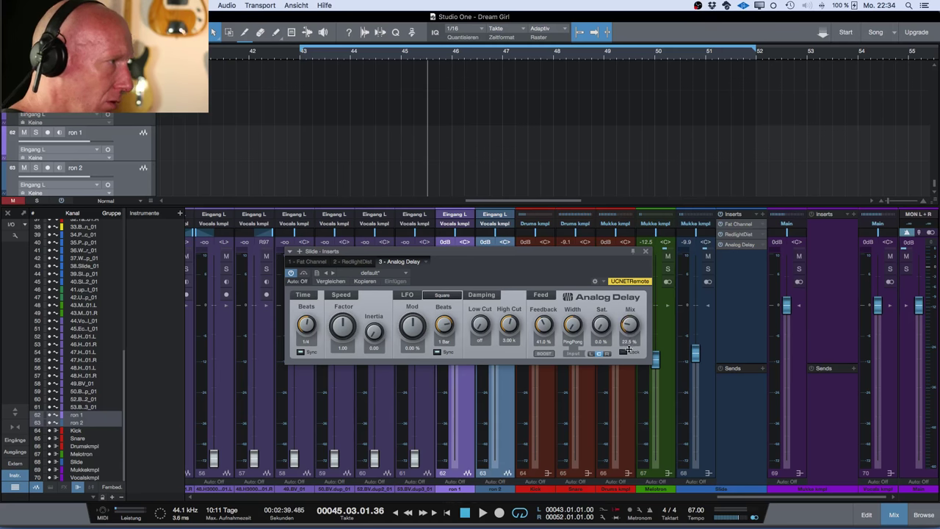
{"action": "key", "text": "space"}
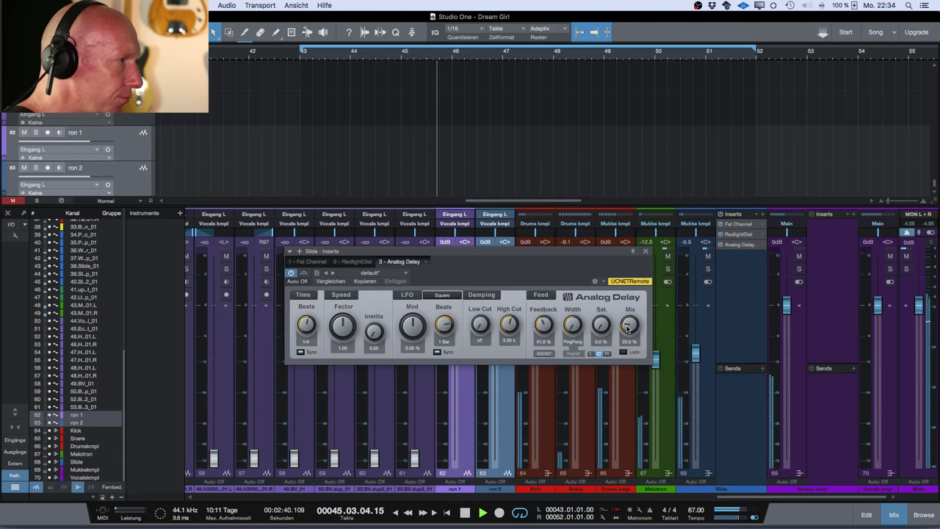
{"action": "left_click_drag", "start_coordinate": [628, 323], "coordinate": [626, 329]}
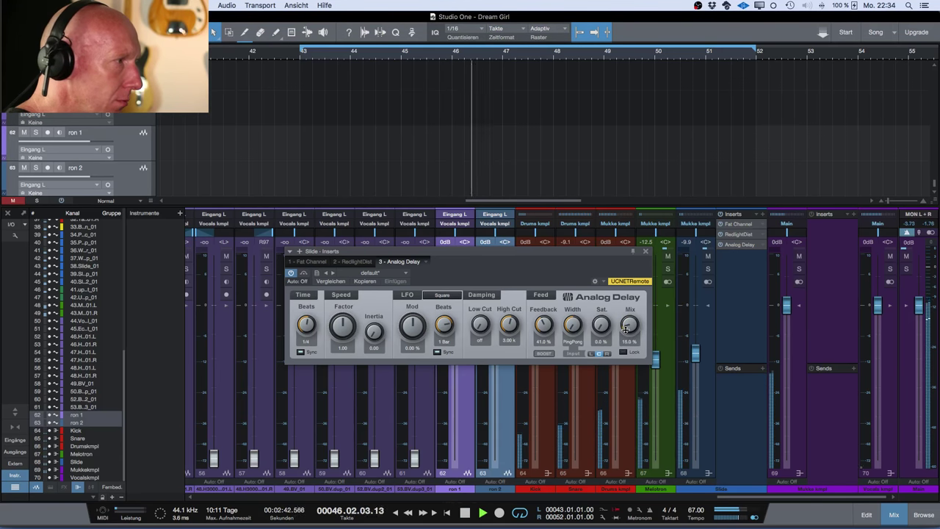
{"action": "left_click", "coordinate": [708, 269]}
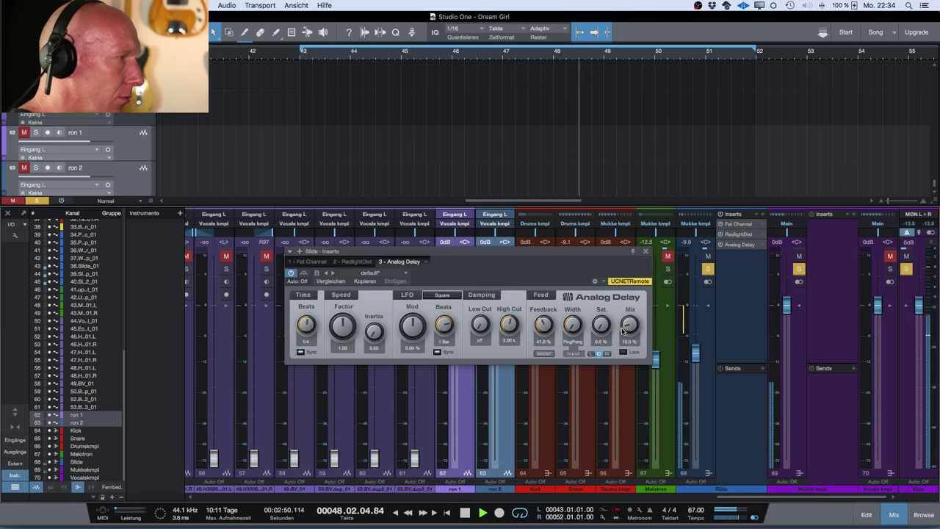
{"action": "key", "text": "space"}
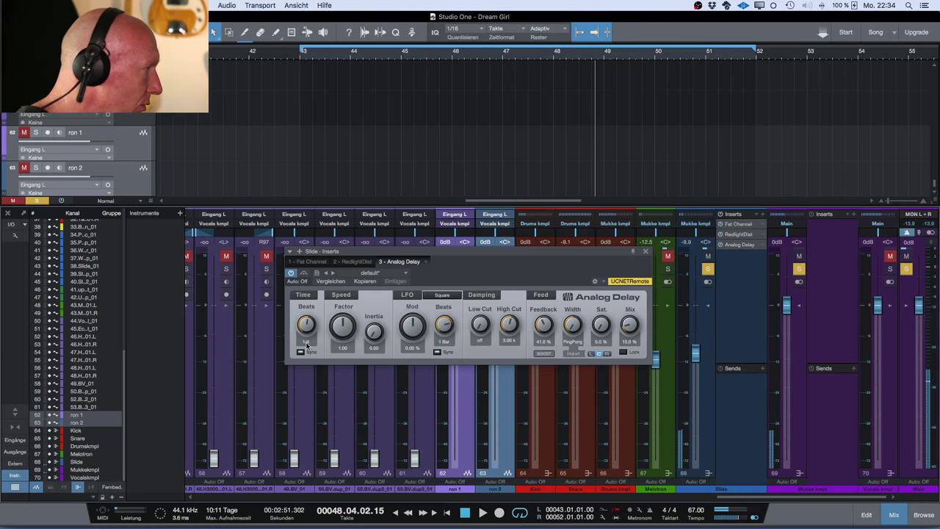
Set the Analog Delay's time to 1/2 beats and audition it from the start of the loop range
{"action": "left_click", "coordinate": [307, 343]}
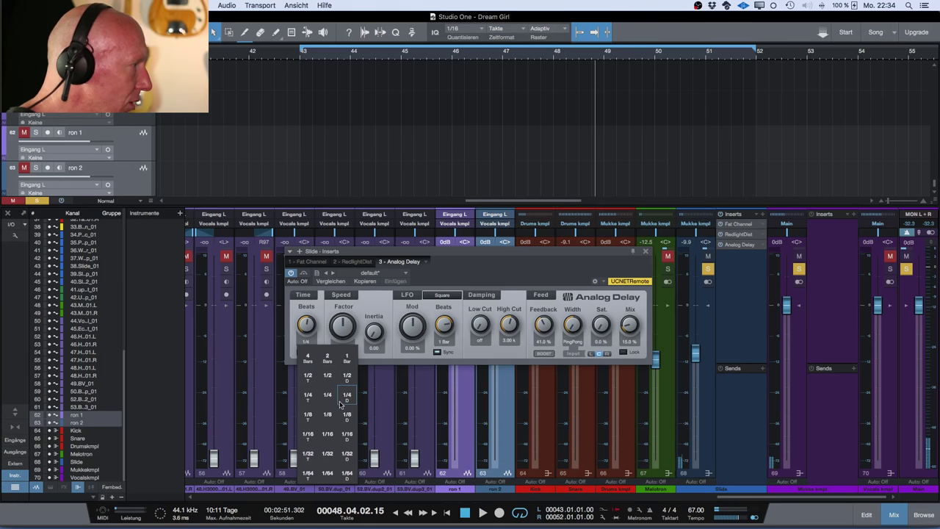
{"action": "left_click", "coordinate": [328, 379]}
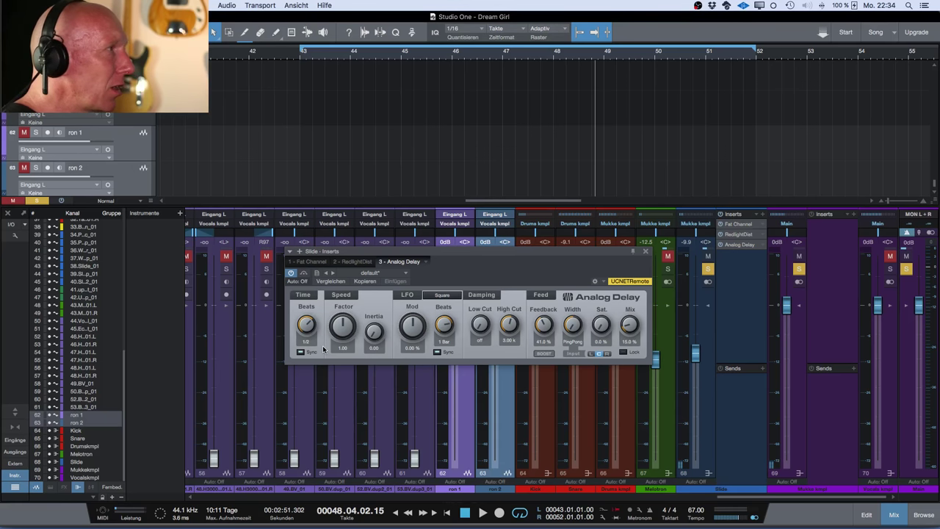
{"action": "left_click", "coordinate": [307, 57]}
{"action": "key", "text": "space"}
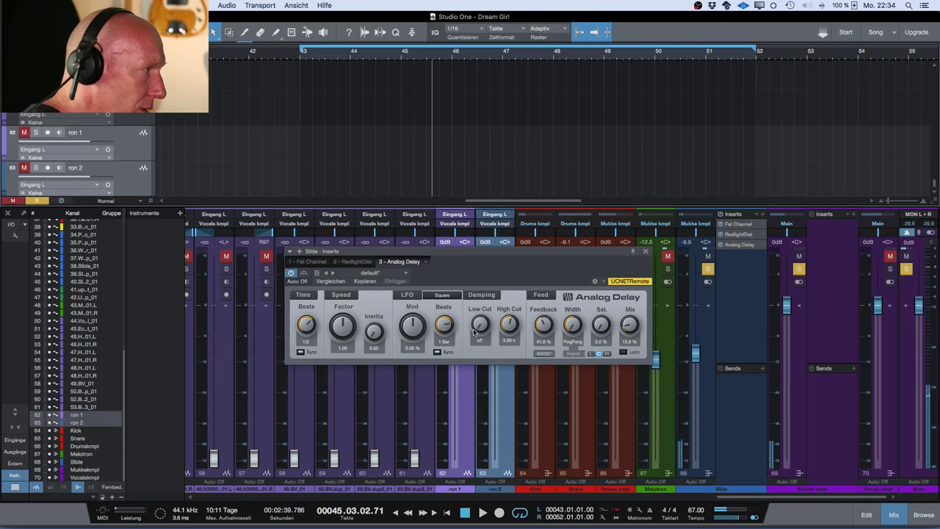
Set the Analog Delay's damping to a low cut of 212 Hz and a high cut of 2.45 kHz
{"action": "left_click_drag", "start_coordinate": [476, 330], "coordinate": [472, 275]}
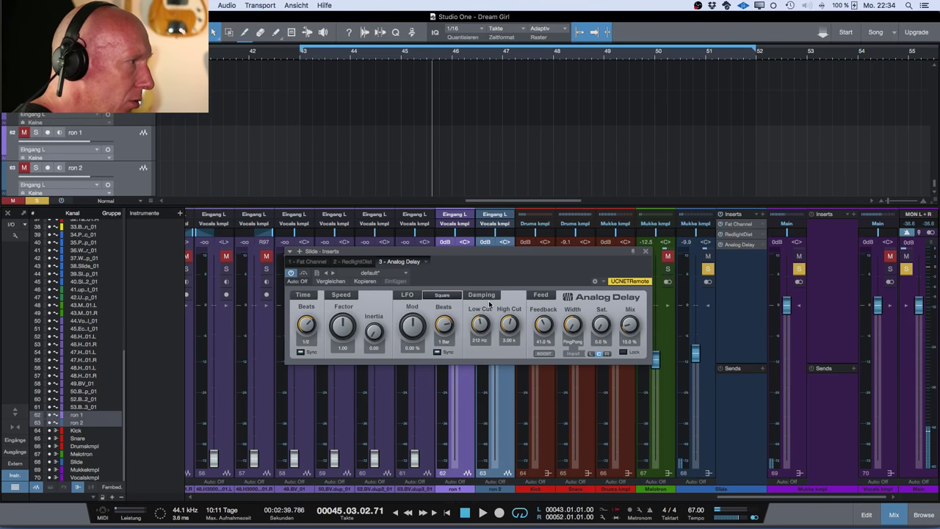
{"action": "left_click_drag", "start_coordinate": [507, 321], "coordinate": [507, 329]}
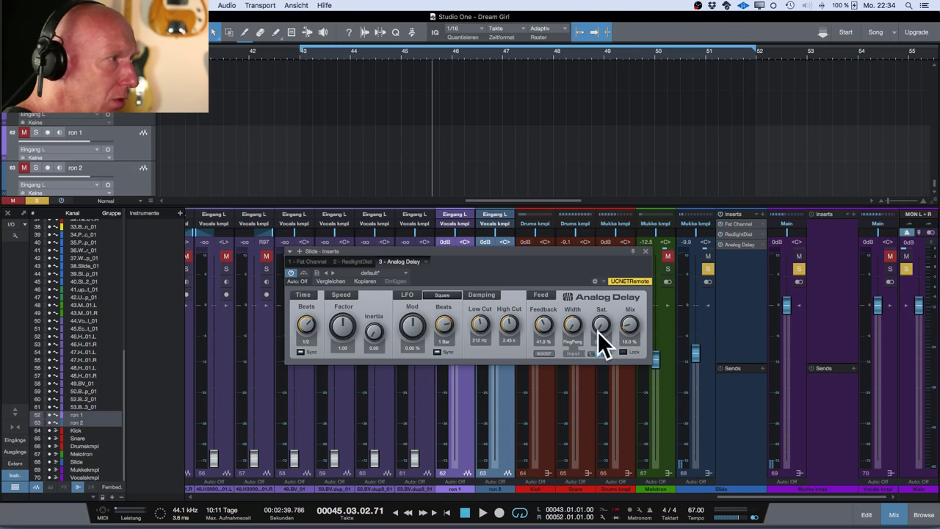
Raise the Analog Delay's saturation to about 55 % while listening to the soloed Slide bus
{"action": "left_click_drag", "start_coordinate": [601, 325], "coordinate": [593, 292]}
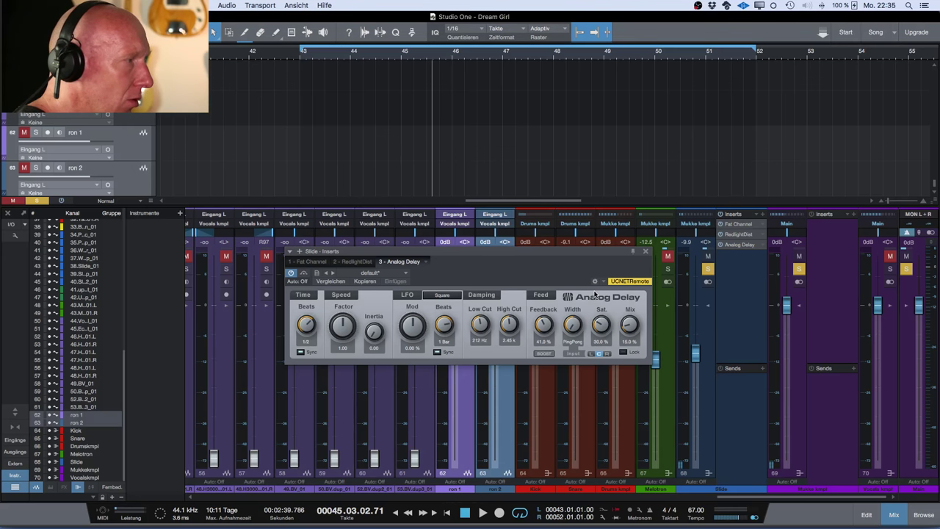
{"action": "key", "text": "space"}
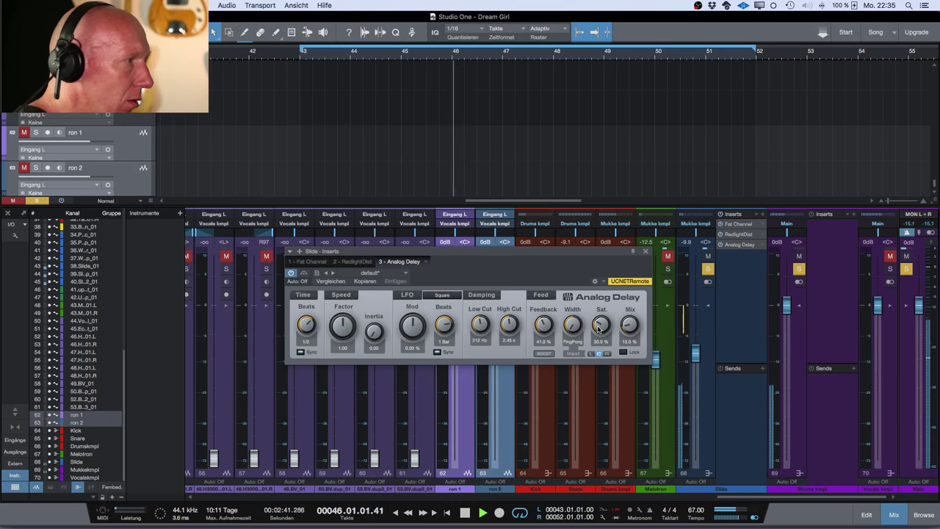
{"action": "left_click_drag", "start_coordinate": [597, 330], "coordinate": [596, 310]}
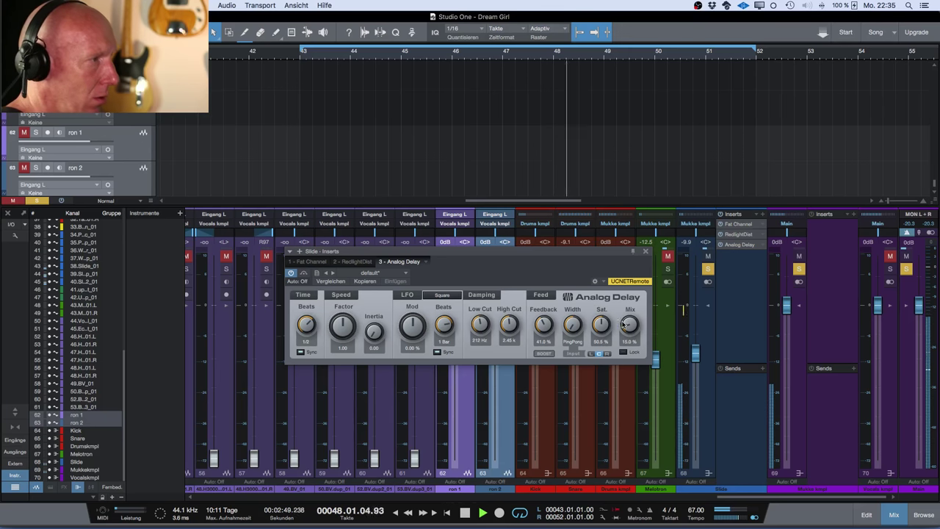
Set the Analog Delay's mix to 19 % and feedback to 20 %, checking the Slide bus unsoloed in the full mix
{"action": "left_click_drag", "start_coordinate": [625, 323], "coordinate": [625, 321]}
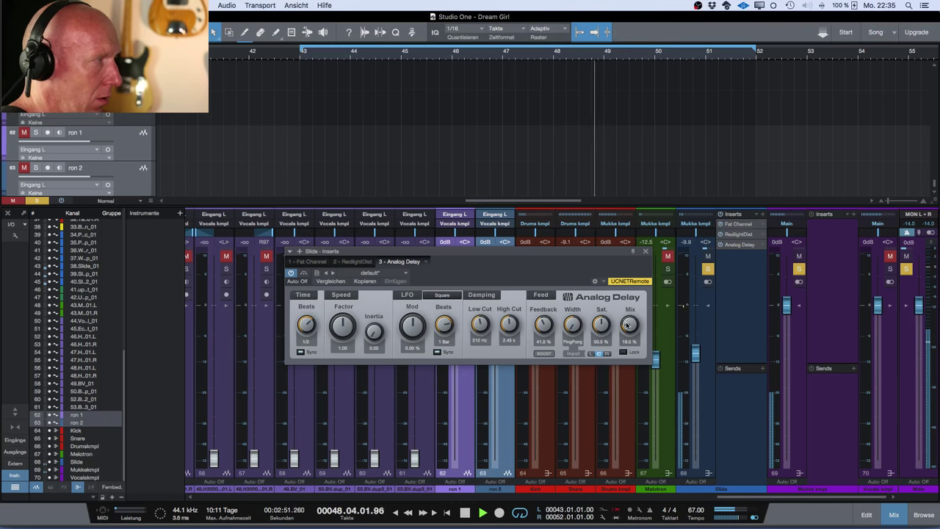
{"action": "left_click", "coordinate": [38, 201]}
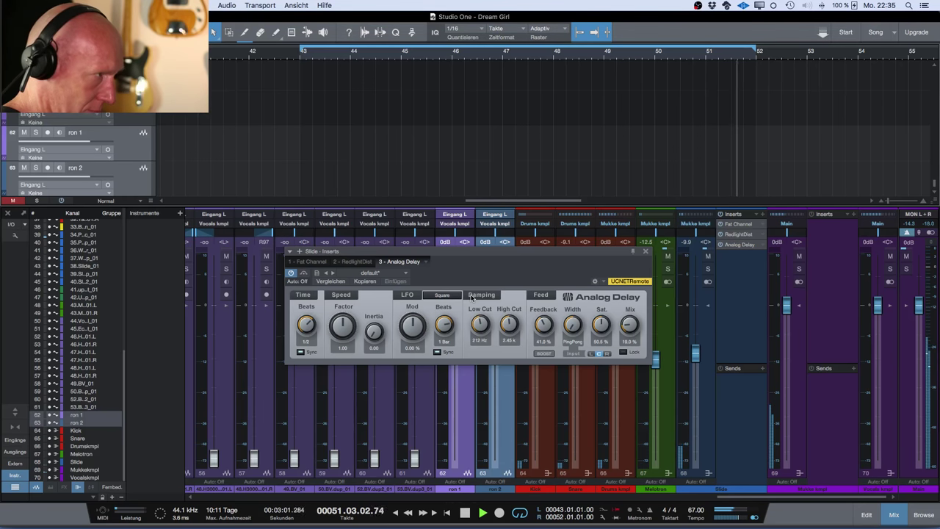
{"action": "key", "text": "space"}
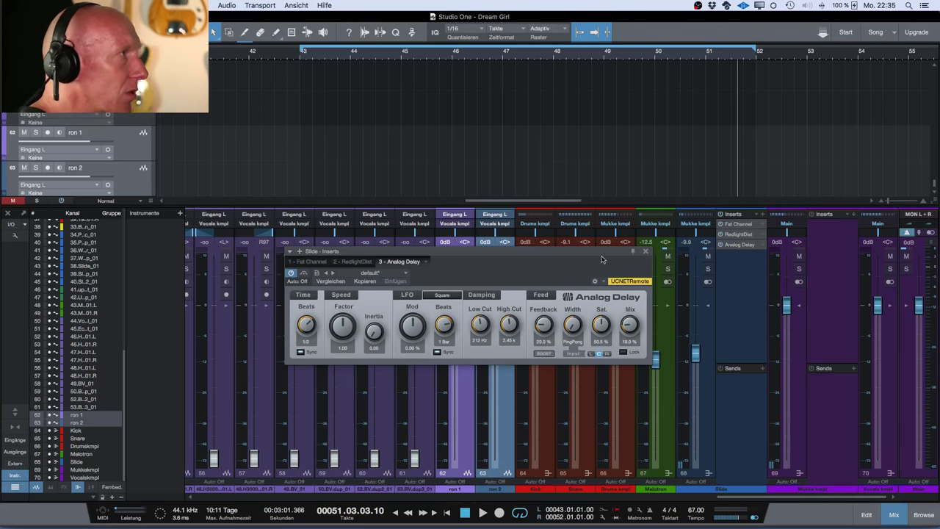
{"action": "left_click", "coordinate": [650, 58]}
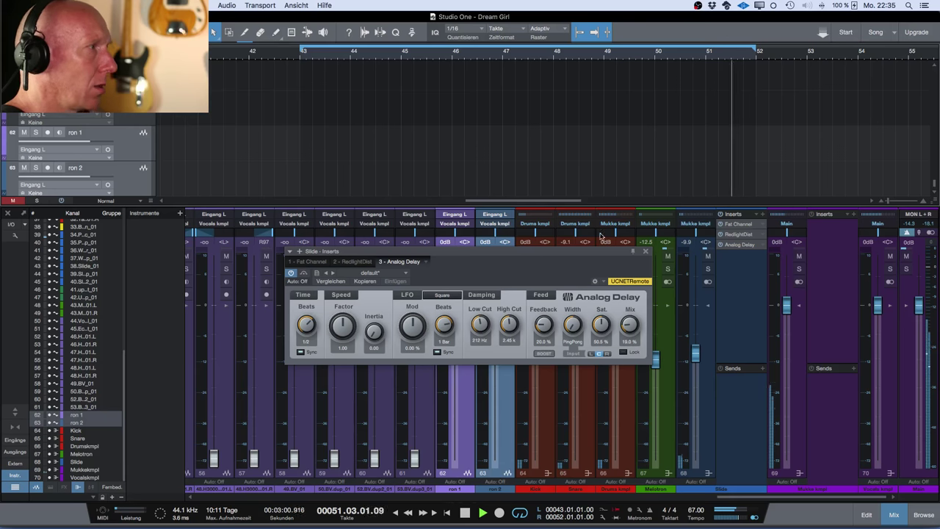
{"action": "left_click", "coordinate": [645, 251]}
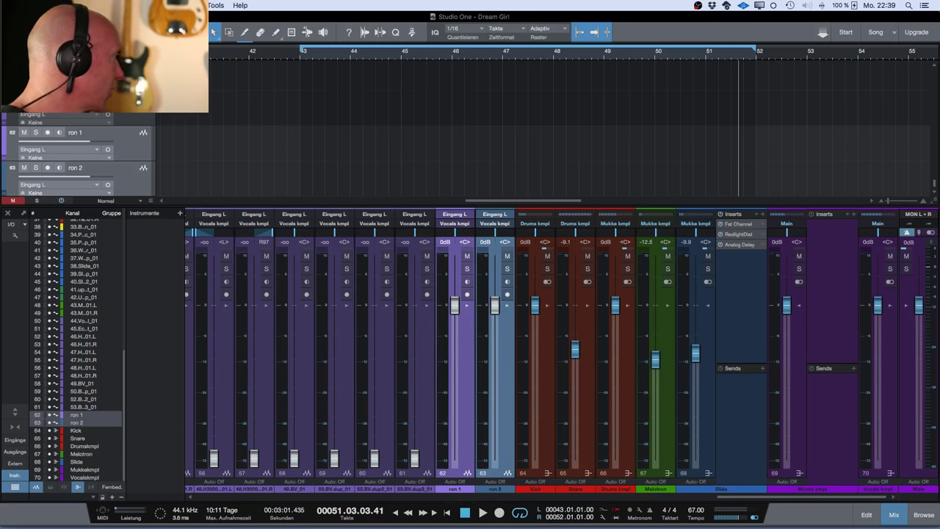
Return to Studio One, expand the Main channel to show its inserts, and play the loop to check the master level
{"action": "key", "text": "super+Tab"}
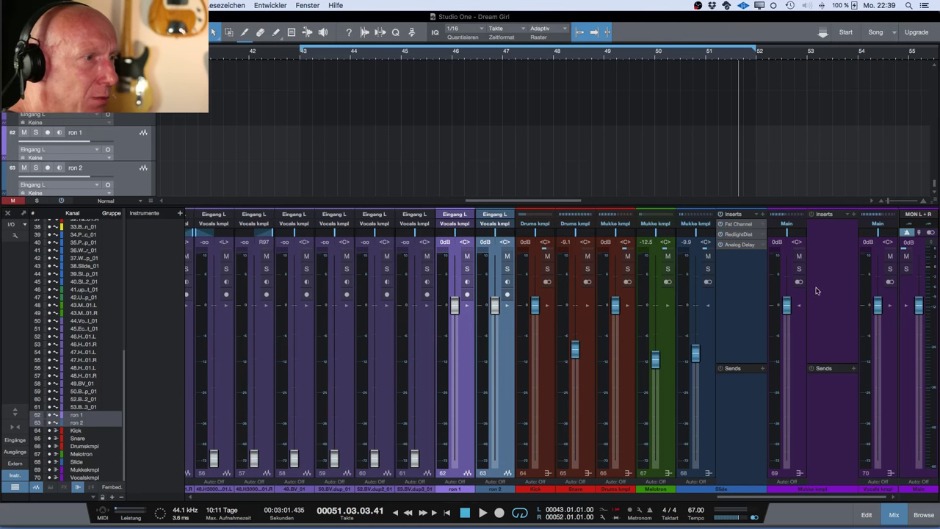
{"action": "left_click", "coordinate": [909, 323]}
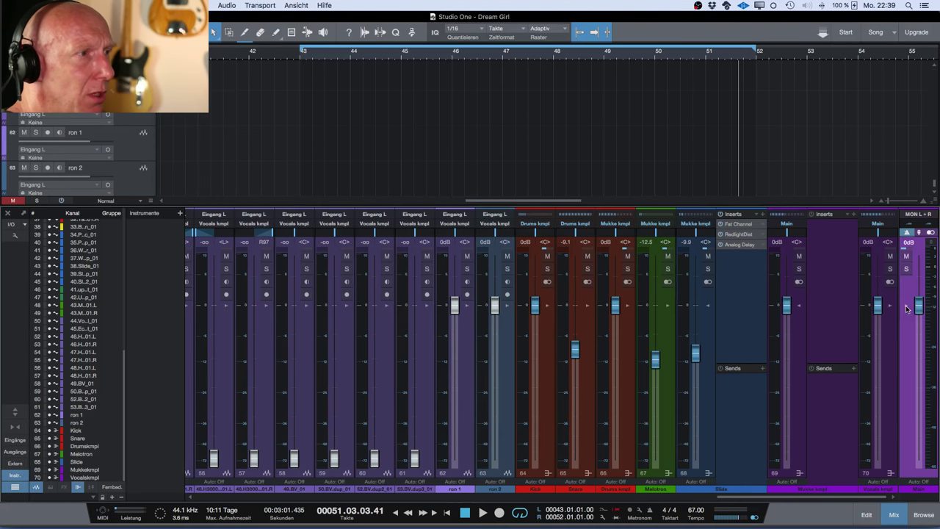
{"action": "left_click", "coordinate": [907, 307]}
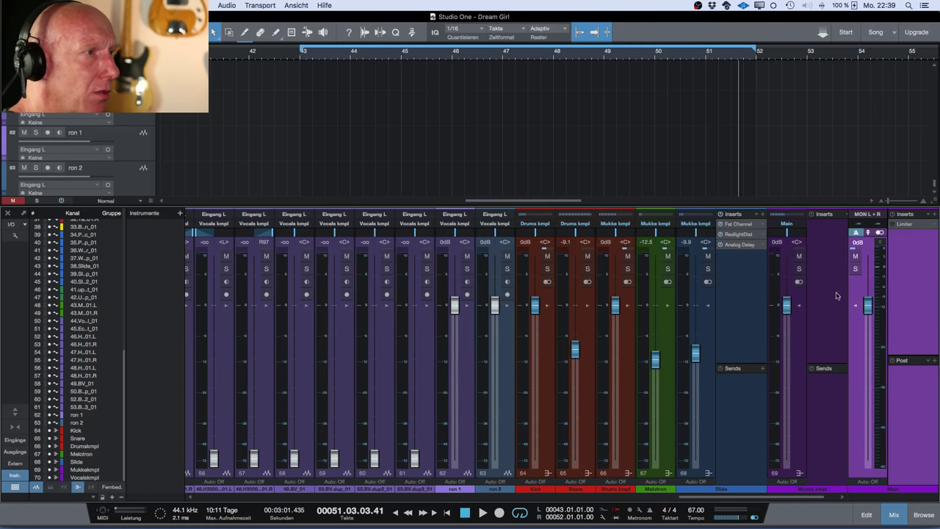
{"action": "key", "text": "space"}
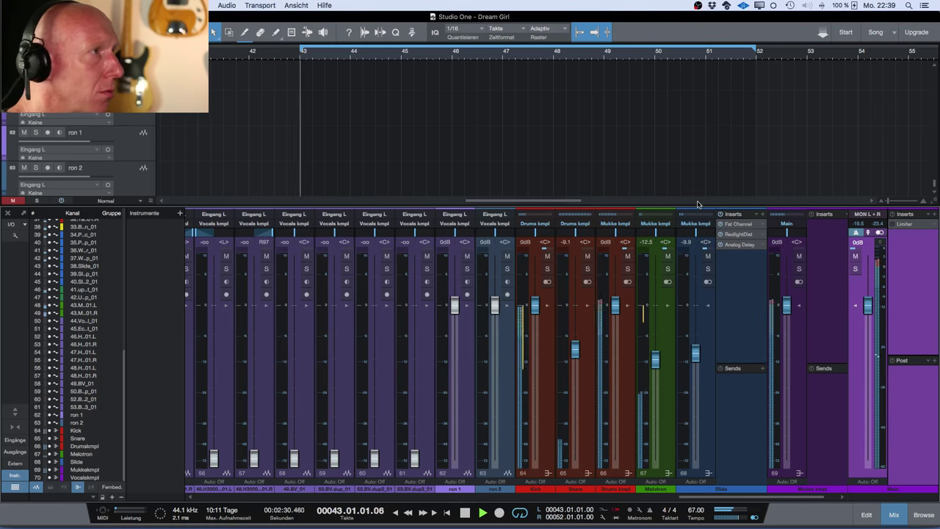
{"action": "left_click", "coordinate": [880, 243]}
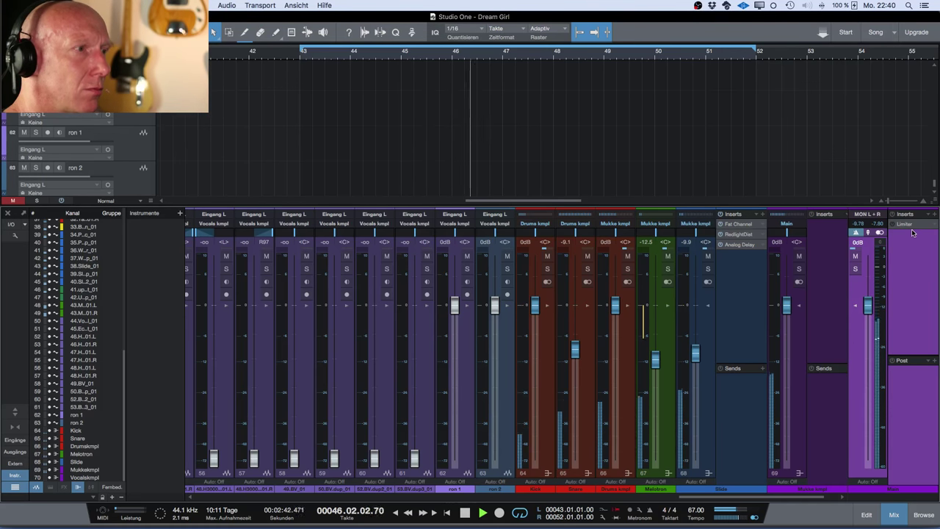
{"action": "key", "text": "space"}
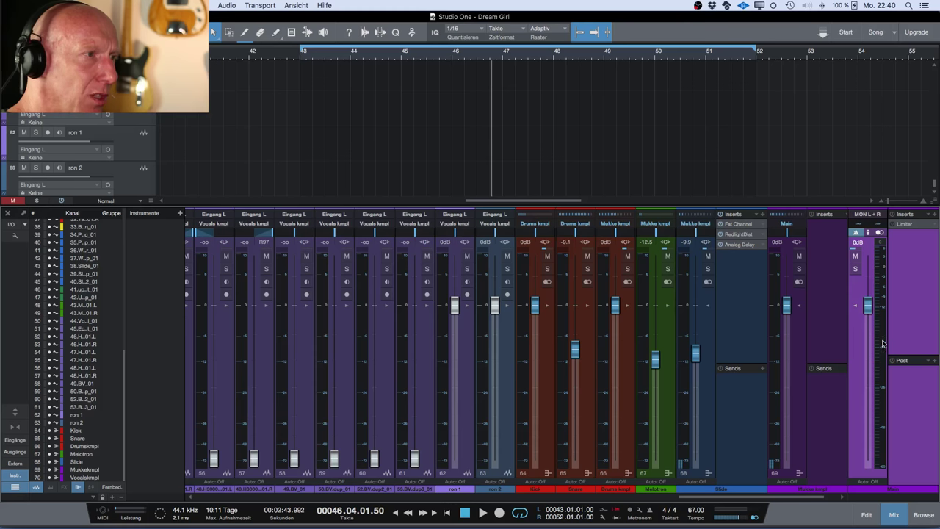
Open and activate the Limiter on the Main channel, and check its level meter while playing the mix
{"action": "left_click", "coordinate": [913, 224]}
{"action": "left_click", "coordinate": [325, 155]}
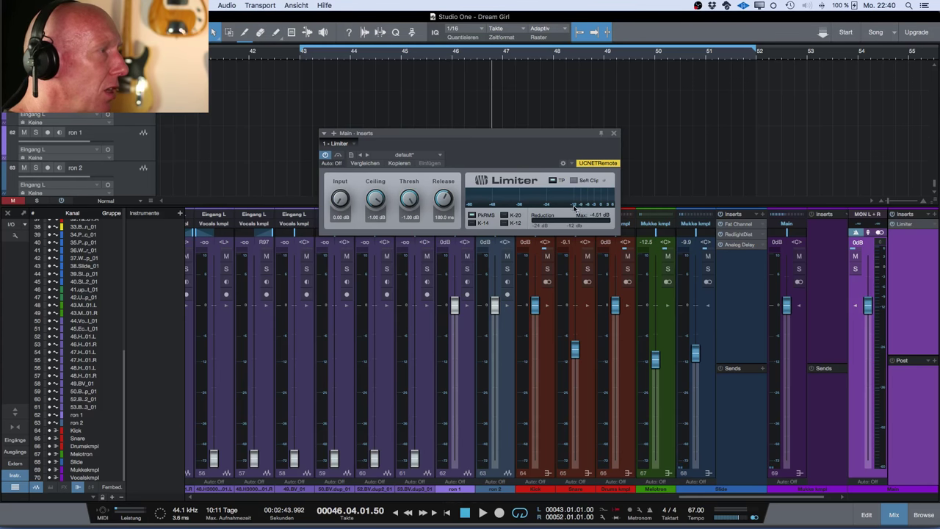
{"action": "mouse_move", "coordinate": [569, 196]}
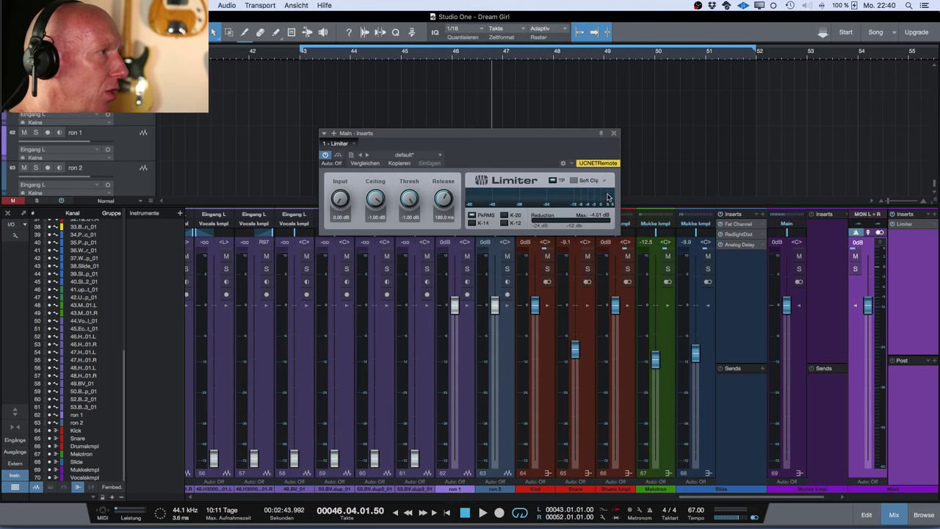
{"action": "mouse_move", "coordinate": [607, 195]}
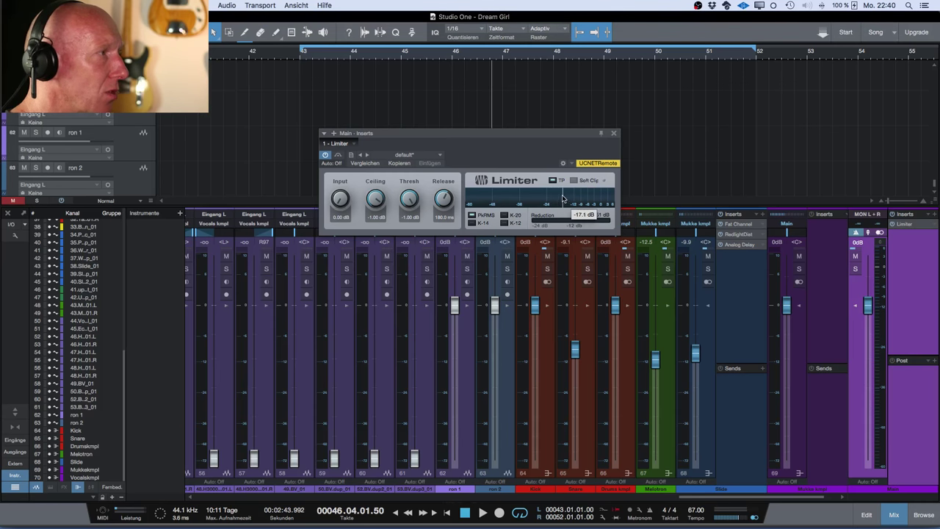
{"action": "key", "text": "space"}
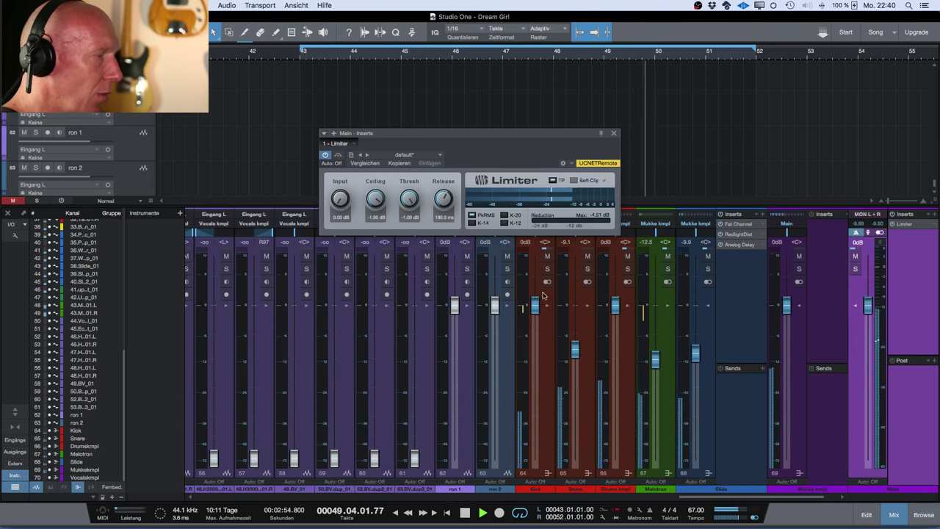
Raise the bass channel's fader to about -10.3 dB while the mix plays
{"action": "scroll", "coordinate": [472, 349], "scroll_direction": "left", "scroll_amount": 10}
{"action": "scroll", "coordinate": [472, 349], "scroll_direction": "left", "scroll_amount": 5}
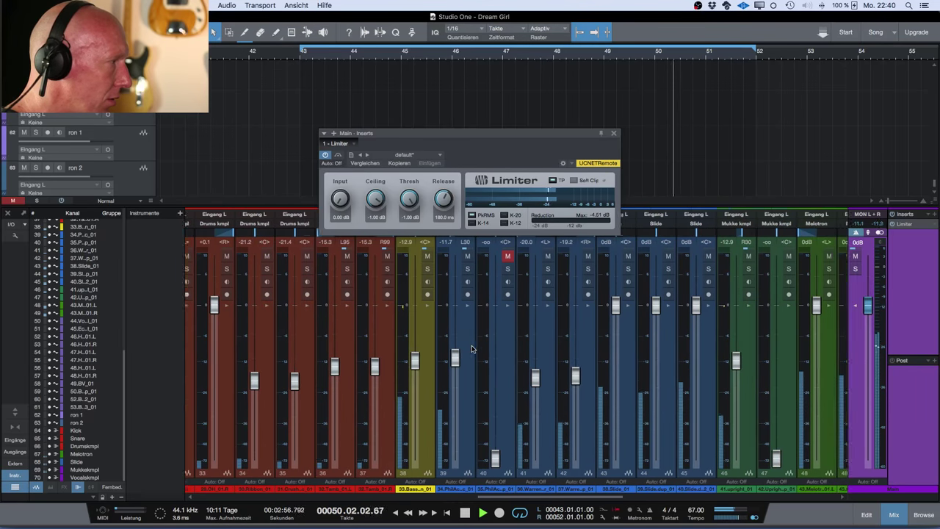
{"action": "left_click_drag", "start_coordinate": [437, 361], "coordinate": [436, 359]}
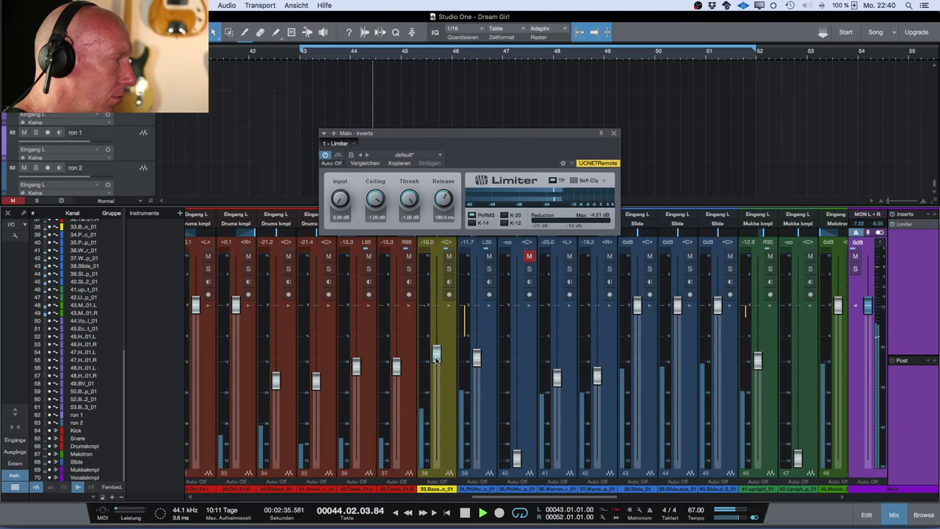
{"action": "left_click_drag", "start_coordinate": [435, 360], "coordinate": [435, 361]}
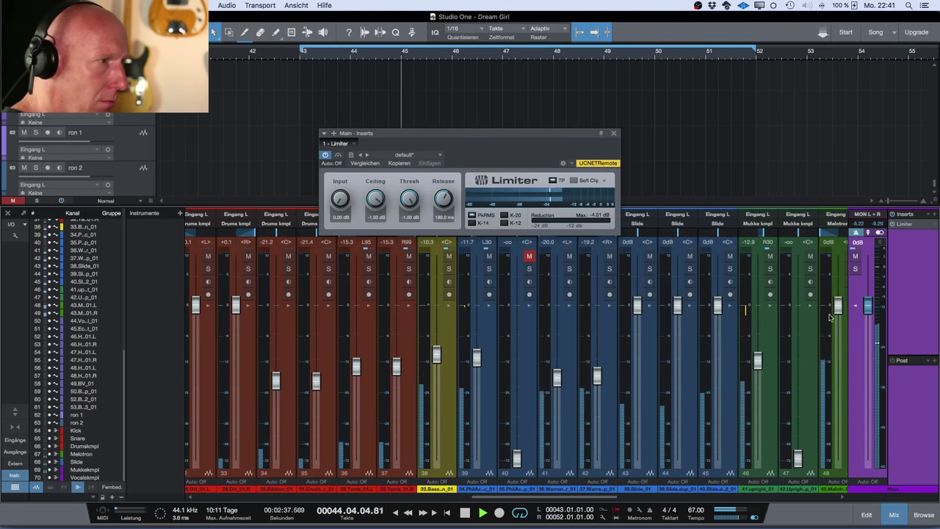
Close the Limiter and insert a Room Reverb after the compressor on the Drums kmpl bus
{"action": "scroll", "coordinate": [587, 382], "scroll_direction": "right", "scroll_amount": 3}
{"action": "scroll", "coordinate": [587, 382], "scroll_direction": "right", "scroll_amount": 10}
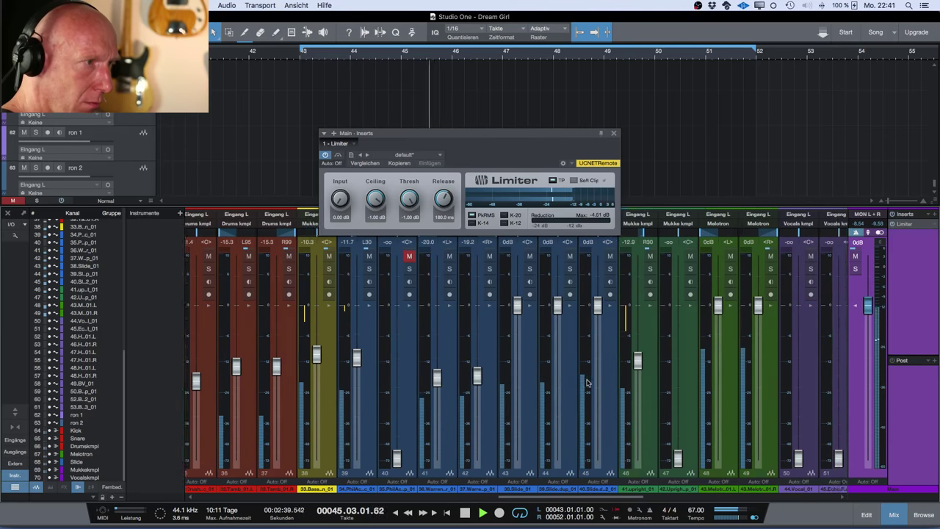
{"action": "scroll", "coordinate": [587, 382], "scroll_direction": "right", "scroll_amount": 6}
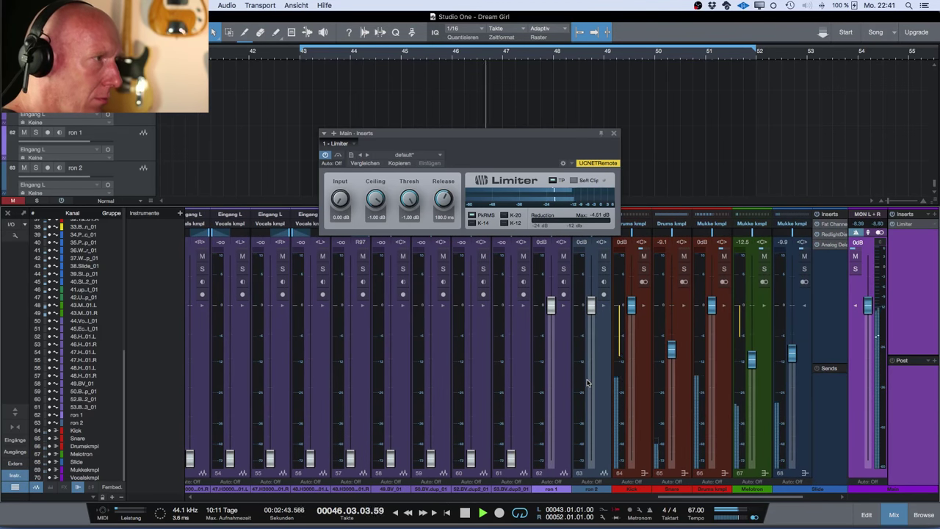
{"action": "scroll", "coordinate": [586, 382], "scroll_direction": "left", "scroll_amount": 1}
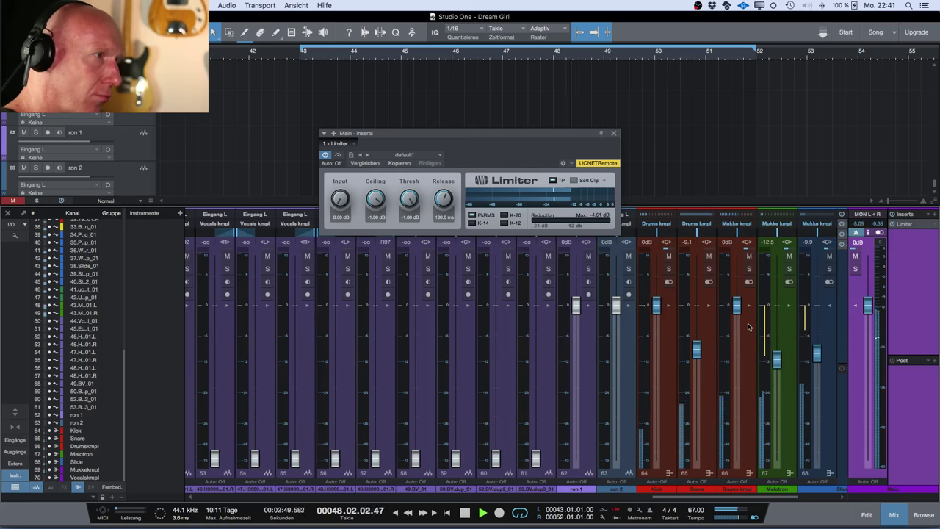
{"action": "scroll", "coordinate": [746, 321], "scroll_direction": "right", "scroll_amount": 3}
{"action": "scroll", "coordinate": [747, 322], "scroll_direction": "right", "scroll_amount": 1}
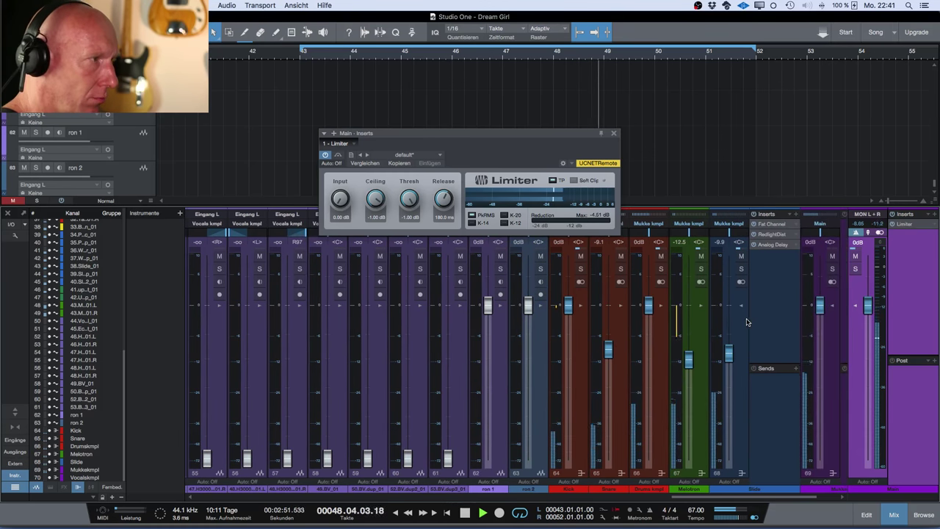
{"action": "left_click", "coordinate": [612, 133]}
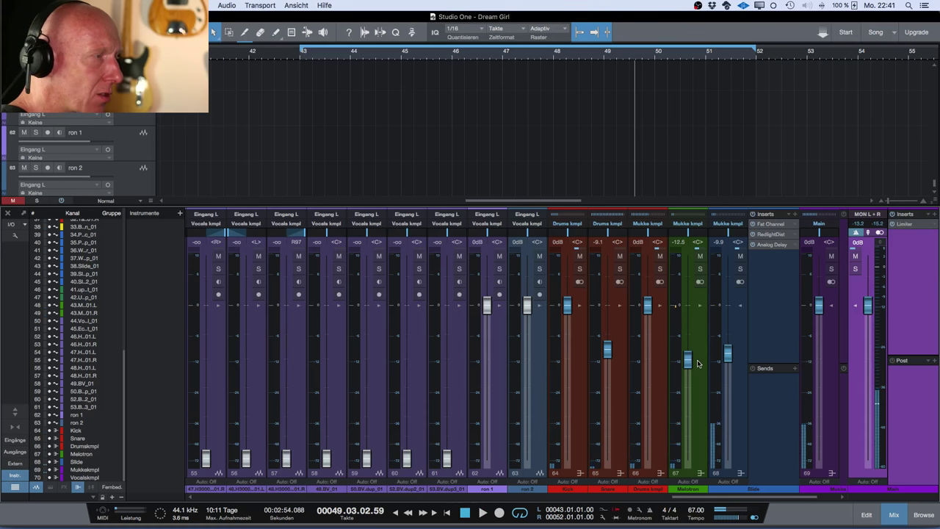
{"action": "left_click", "coordinate": [659, 305]}
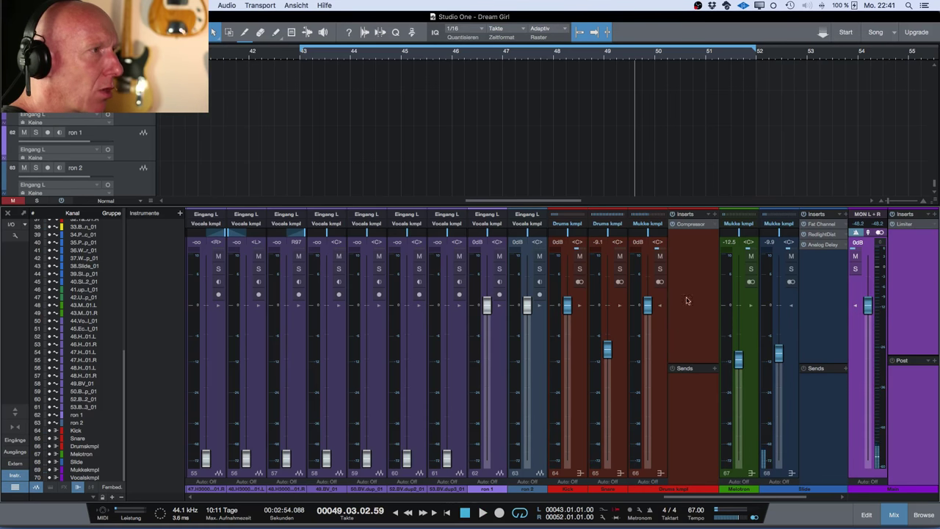
{"action": "left_click", "coordinate": [715, 215]}
{"action": "scroll", "coordinate": [754, 374], "scroll_direction": "down", "scroll_amount": 10}
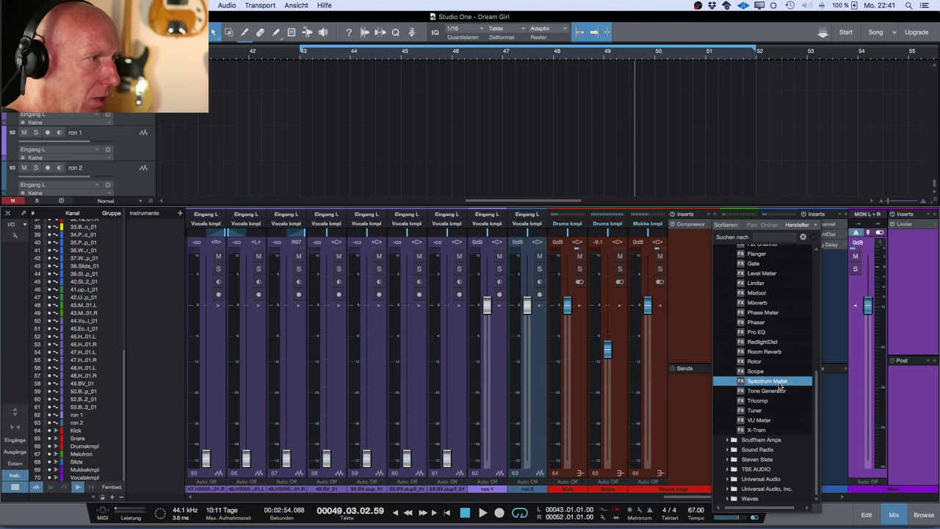
{"action": "left_click", "coordinate": [780, 374]}
{"action": "left_click", "coordinate": [764, 351]}
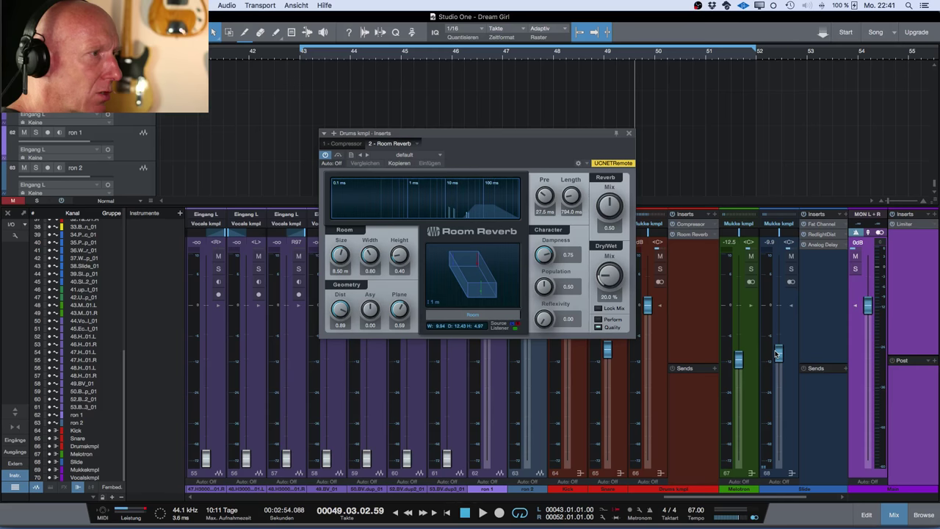
Load the Flat Plate preset in the Room Reverb and place its window clear of the drum bus inserts
{"action": "left_click_drag", "start_coordinate": [530, 138], "coordinate": [589, 217]}
{"action": "left_click", "coordinate": [496, 235]}
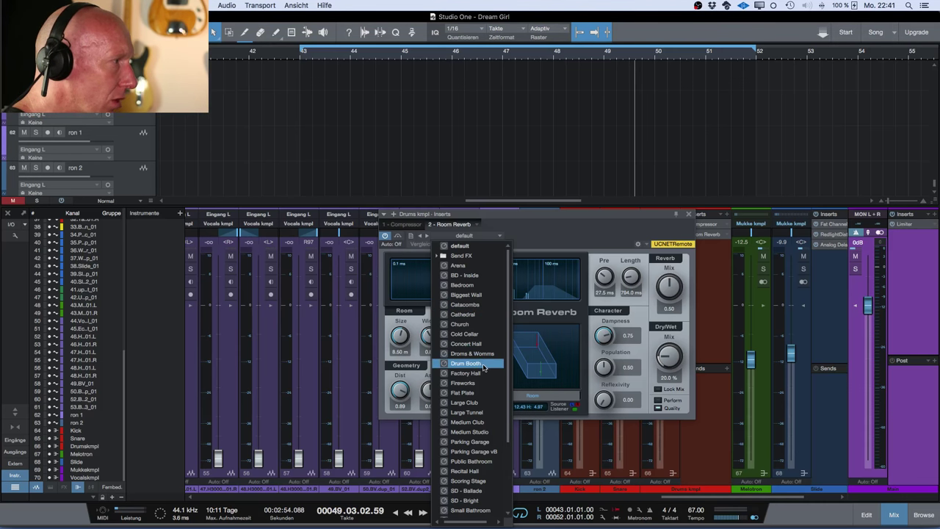
{"action": "scroll", "coordinate": [484, 395], "scroll_direction": "down", "scroll_amount": 3}
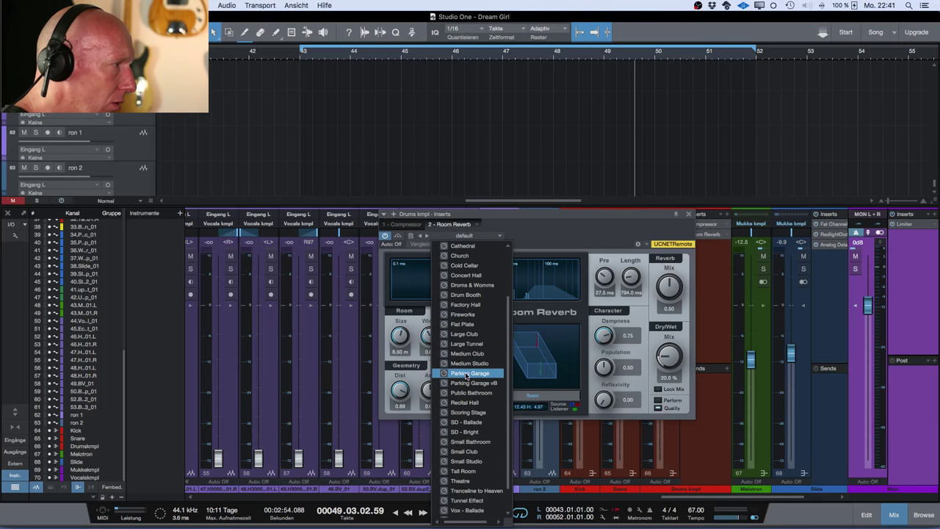
{"action": "scroll", "coordinate": [466, 376], "scroll_direction": "down", "scroll_amount": 1}
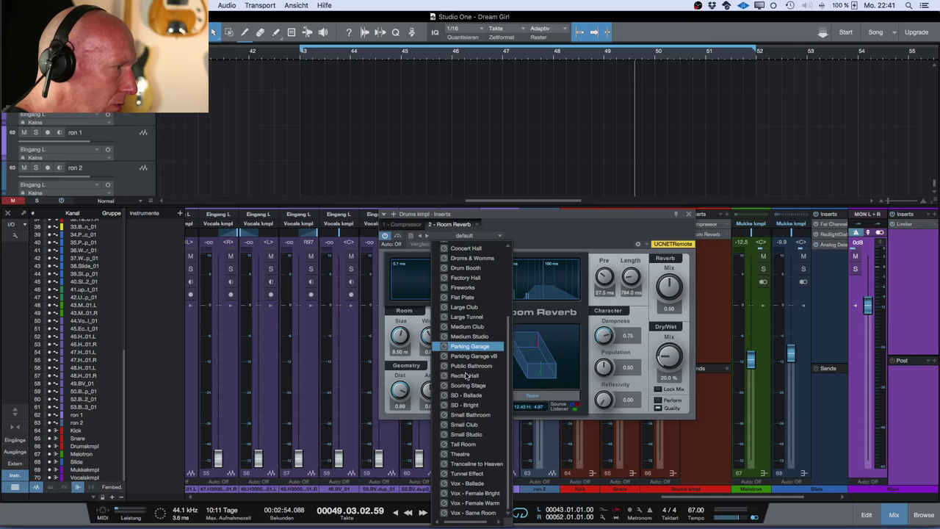
{"action": "scroll", "coordinate": [466, 375], "scroll_direction": "up", "scroll_amount": 3}
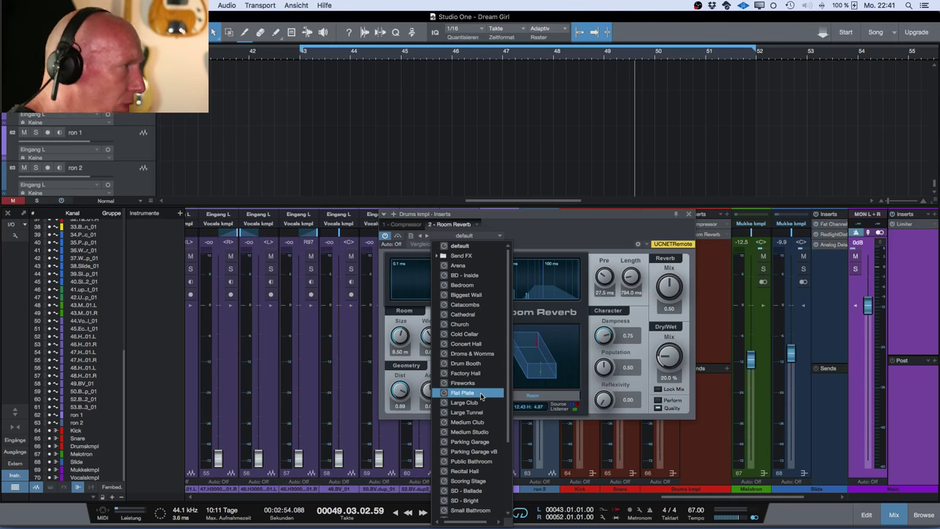
{"action": "left_click", "coordinate": [481, 396]}
{"action": "left_click", "coordinate": [584, 226]}
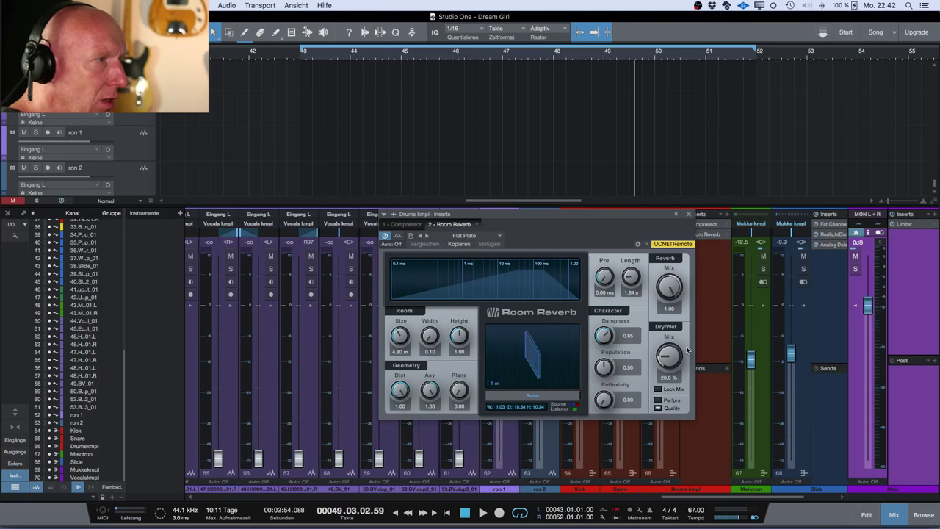
{"action": "left_click_drag", "start_coordinate": [621, 215], "coordinate": [503, 225]}
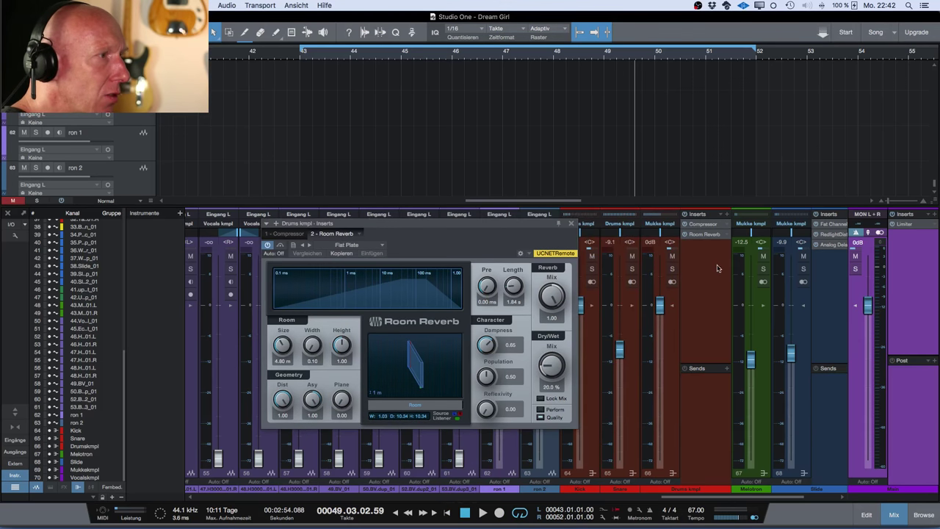
Solo the Drums kmpl bus and, during playback, set the Room Reverb's dampness to 0.09 and length to 2.55 s
{"action": "left_click", "coordinate": [671, 269]}
{"action": "key", "text": "space"}
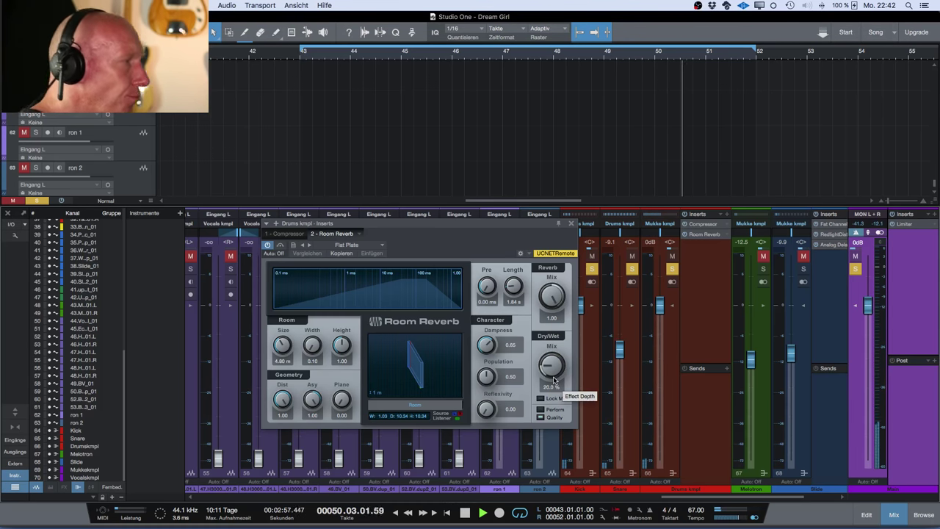
{"action": "key", "text": "KP_1"}
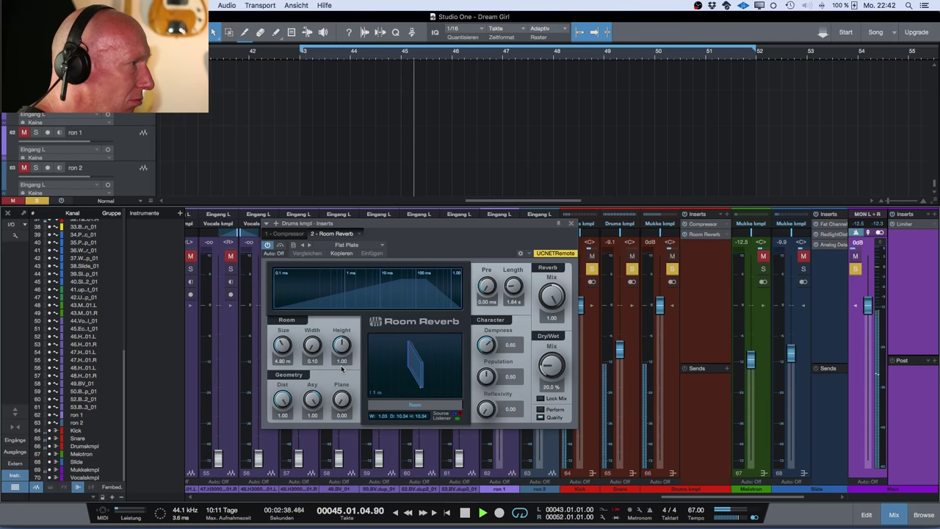
{"action": "left_click_drag", "start_coordinate": [486, 345], "coordinate": [492, 404]}
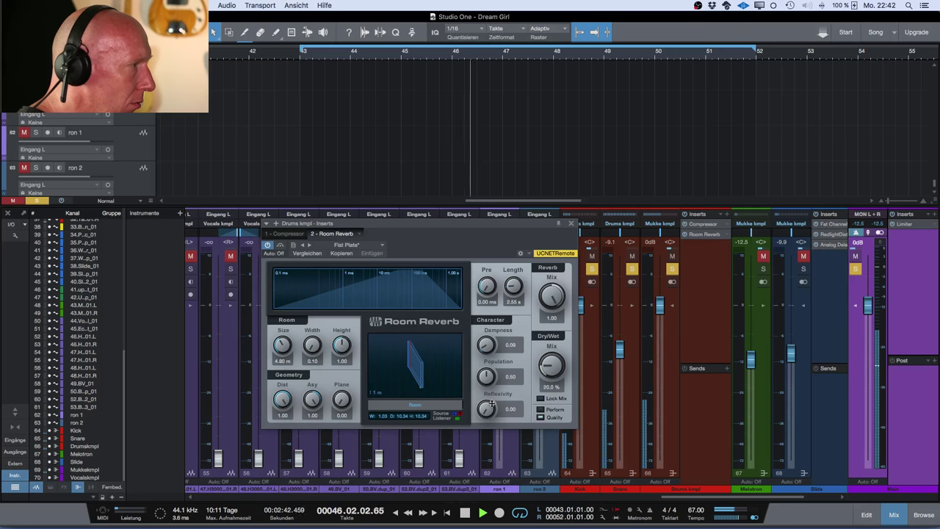
Set the Room Reverb's dampness to 0.81, length to 1.77 s and reflexivity to about 0.48, and raise the Snare bus fader to -8.1 dB
{"action": "left_click_drag", "start_coordinate": [491, 405], "coordinate": [471, 314]}
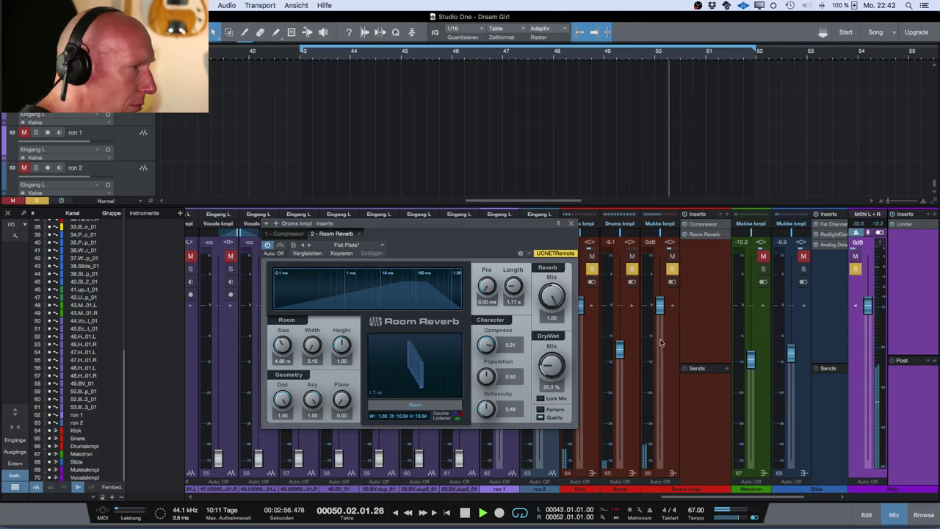
{"action": "left_click_drag", "start_coordinate": [619, 351], "coordinate": [620, 348]}
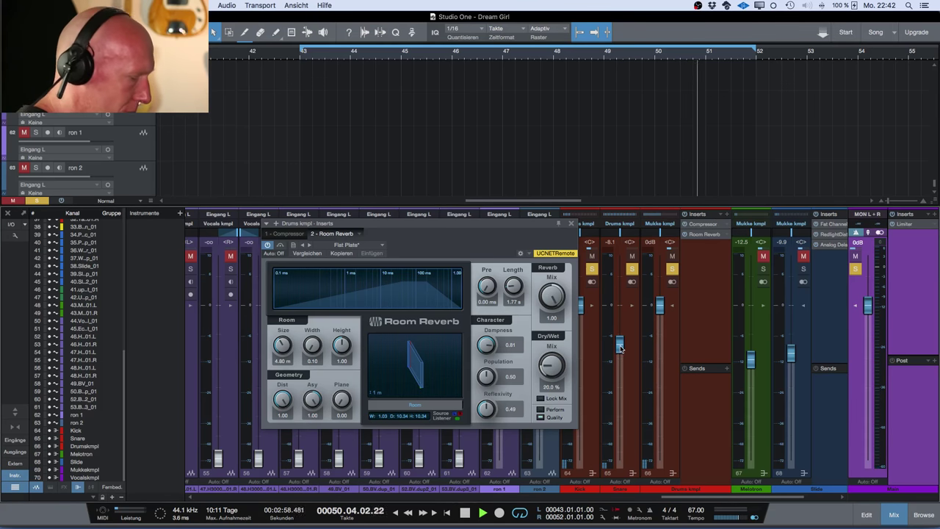
{"action": "key", "text": "KP_1"}
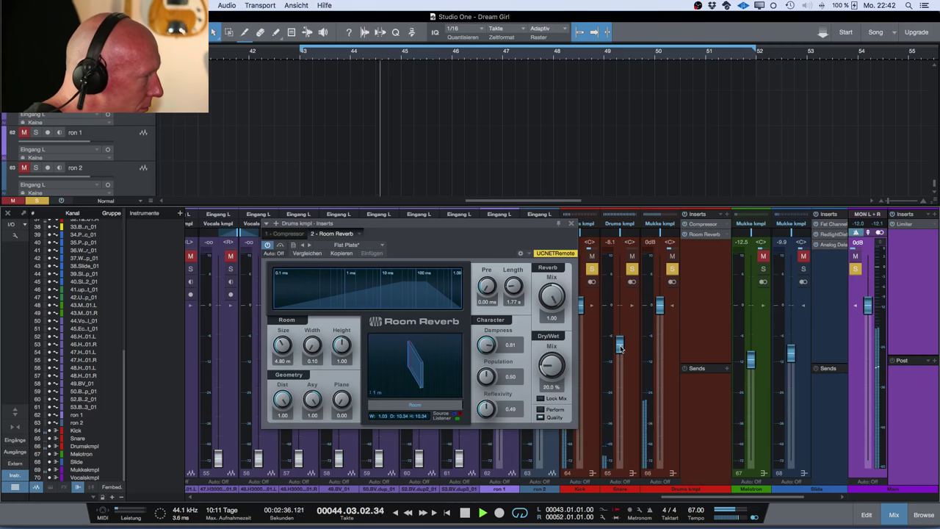
Close the Room Reverb, stop playback, reveal the Snare bus's inserts and add a PreSonus Fat Channel there
{"action": "scroll", "coordinate": [623, 347], "scroll_direction": "left", "scroll_amount": 1}
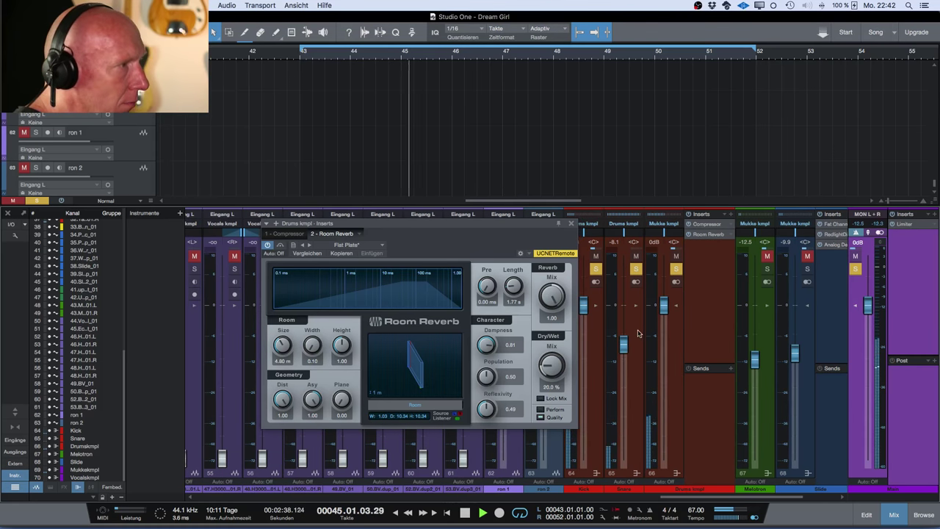
{"action": "left_click", "coordinate": [636, 307]}
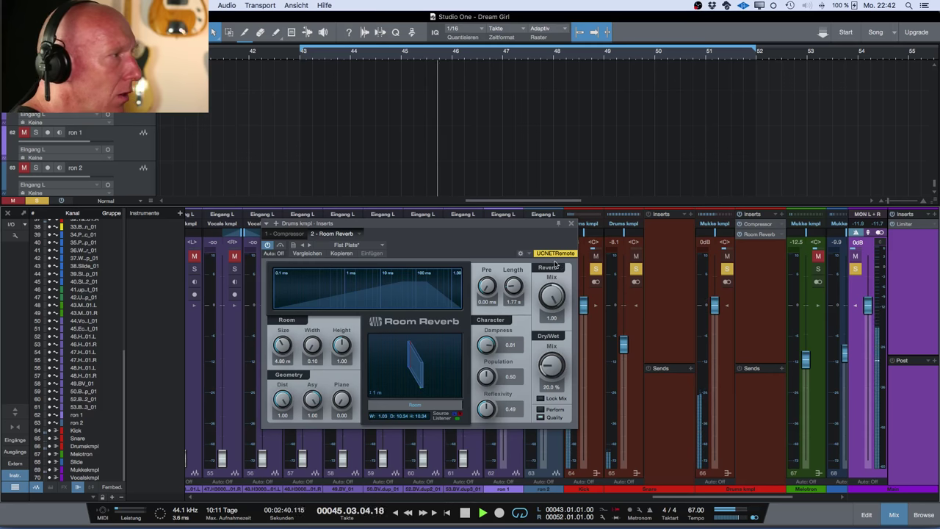
{"action": "left_click", "coordinate": [570, 226]}
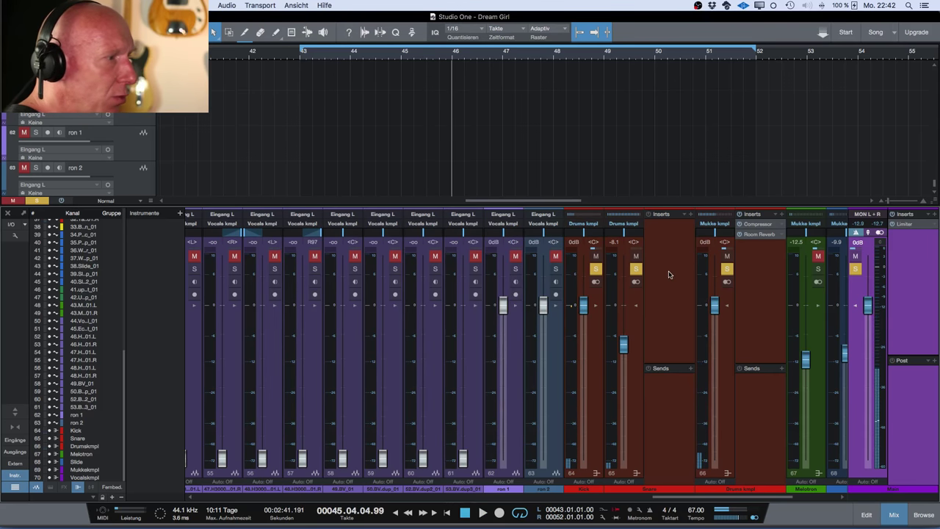
{"action": "scroll", "coordinate": [668, 275], "scroll_direction": "right", "scroll_amount": 5}
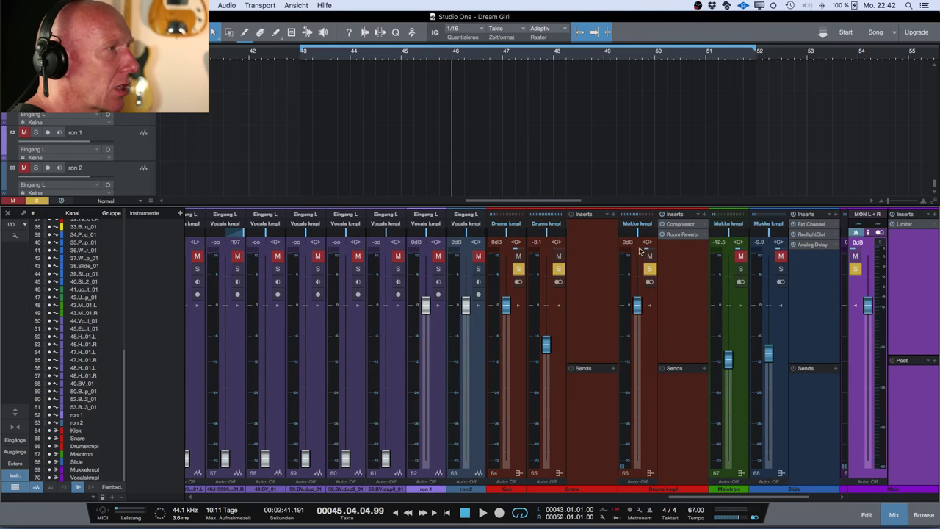
{"action": "left_click", "coordinate": [613, 218]}
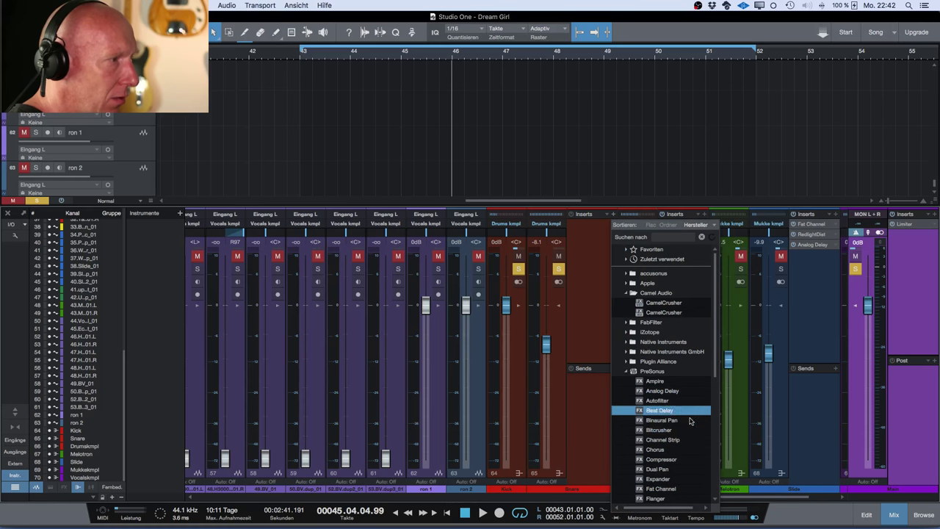
{"action": "scroll", "coordinate": [683, 463], "scroll_direction": "down", "scroll_amount": 1}
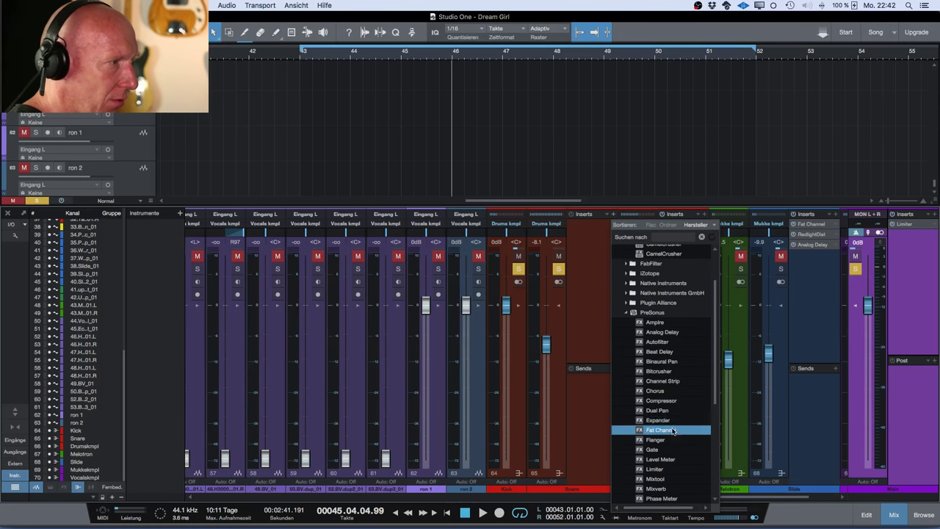
{"action": "left_click", "coordinate": [661, 429]}
Switch on the compressor in the Snare bus's Fat Channel and choose the FET compressor model
{"action": "left_click", "coordinate": [441, 267]}
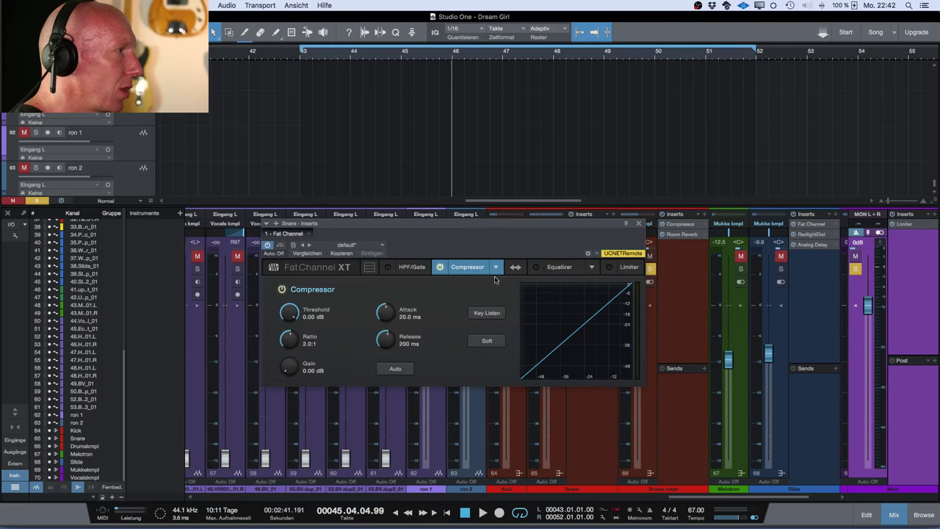
{"action": "left_click", "coordinate": [496, 267]}
{"action": "left_click", "coordinate": [514, 300]}
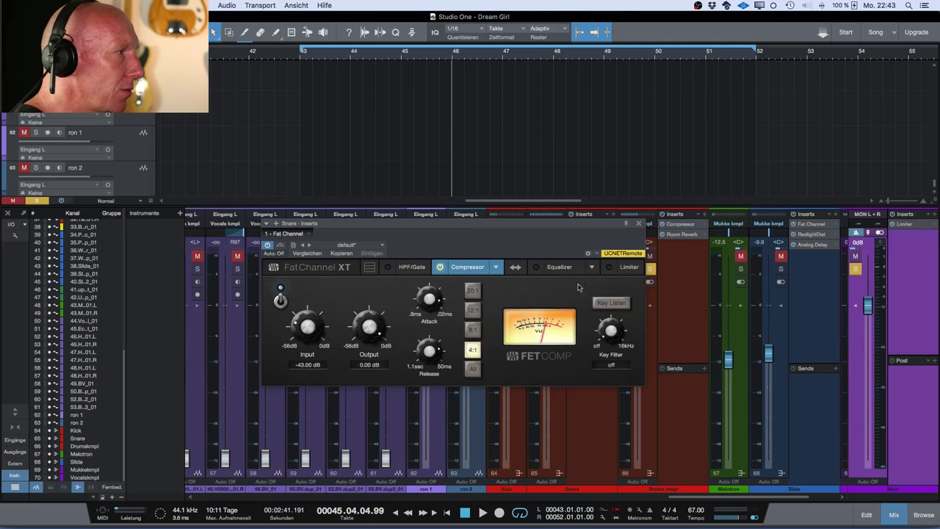
During playback, set the Snare FET compressor's input to -24.52 dB and its output to -14.00 dB
{"action": "key", "text": "space"}
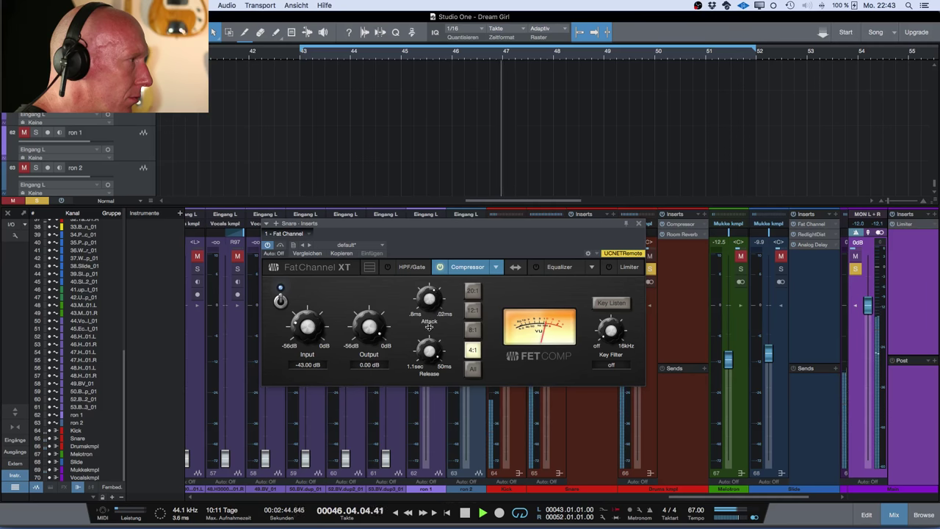
{"action": "left_click_drag", "start_coordinate": [377, 328], "coordinate": [372, 354]}
{"action": "left_click_drag", "start_coordinate": [299, 318], "coordinate": [297, 292]}
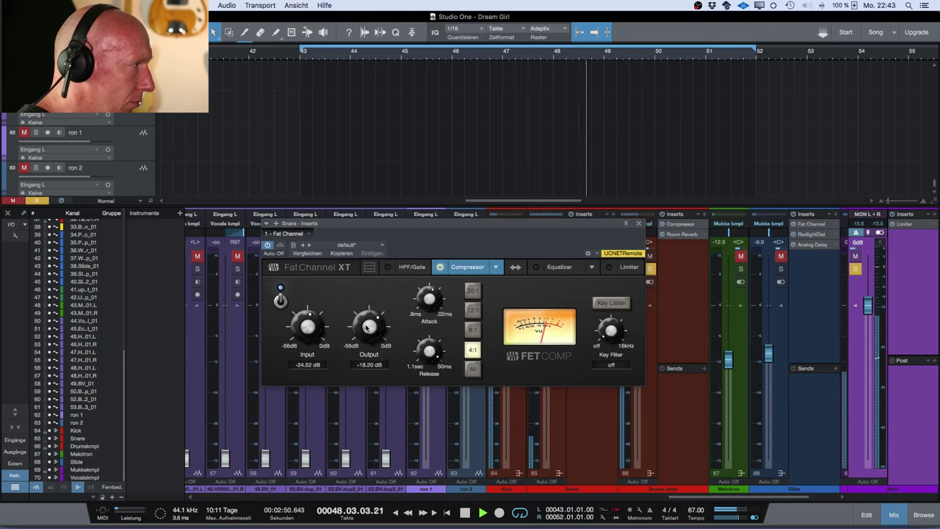
{"action": "left_click_drag", "start_coordinate": [362, 329], "coordinate": [366, 317]}
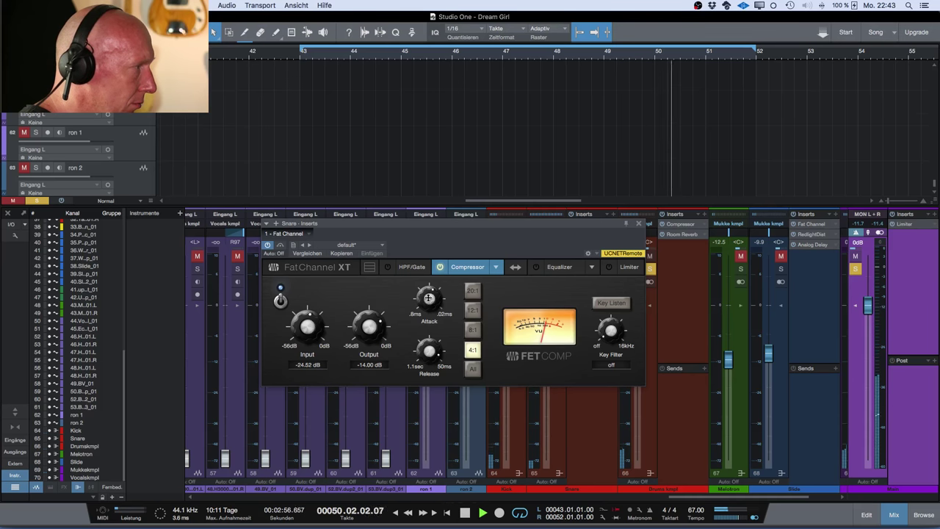
Replay the loop from its start, close the Snare bus's Fat Channel and clear all solos
{"action": "key", "text": "KP_1"}
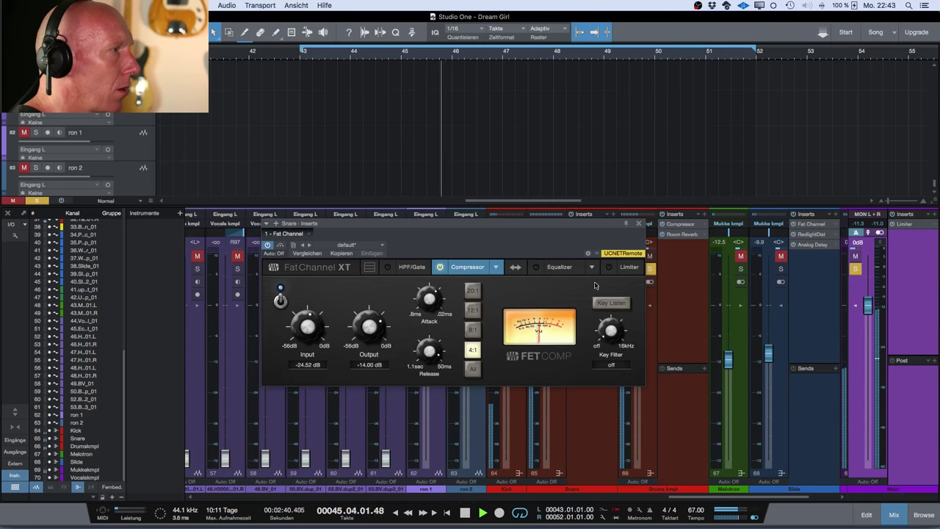
{"action": "left_click", "coordinate": [638, 223]}
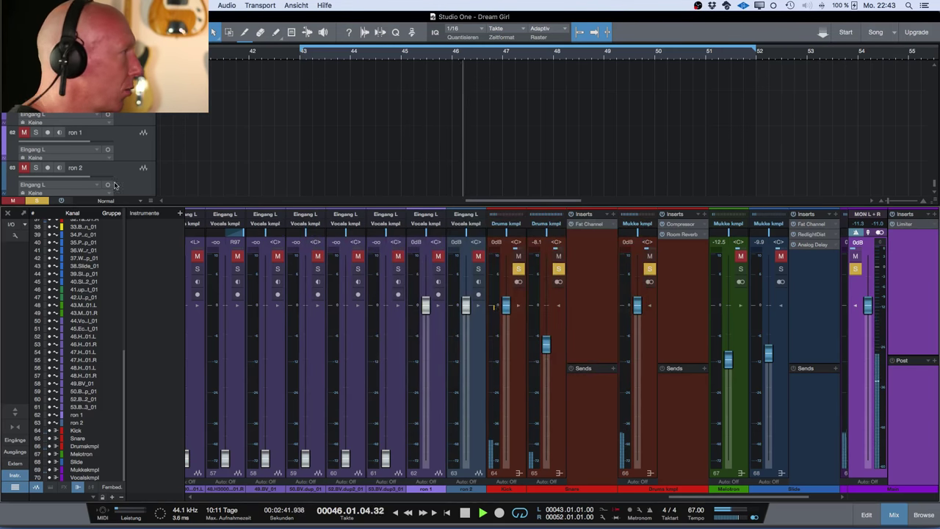
{"action": "left_click", "coordinate": [39, 200]}
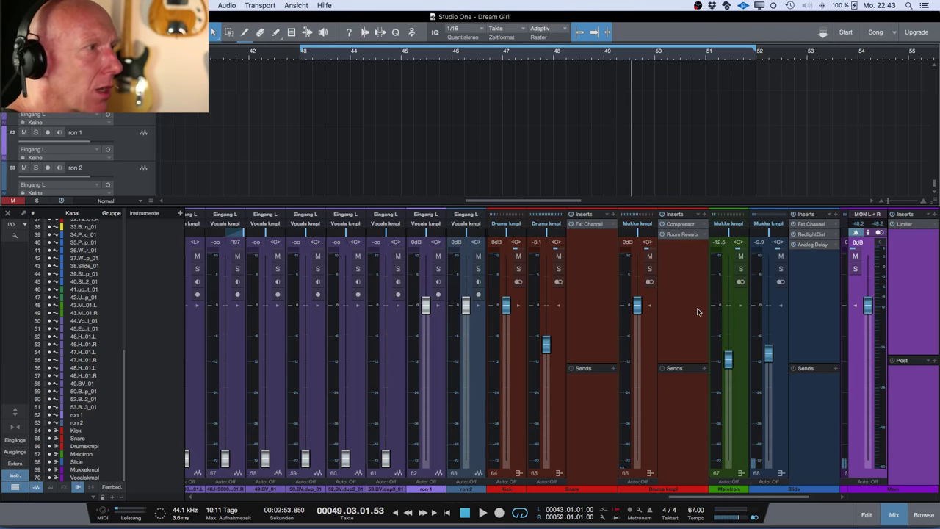
Open the Compressor on the Drums kmpl bus and lower its threshold to about -23 dB while the loop plays
{"action": "scroll", "coordinate": [698, 311], "scroll_direction": "right", "scroll_amount": 5}
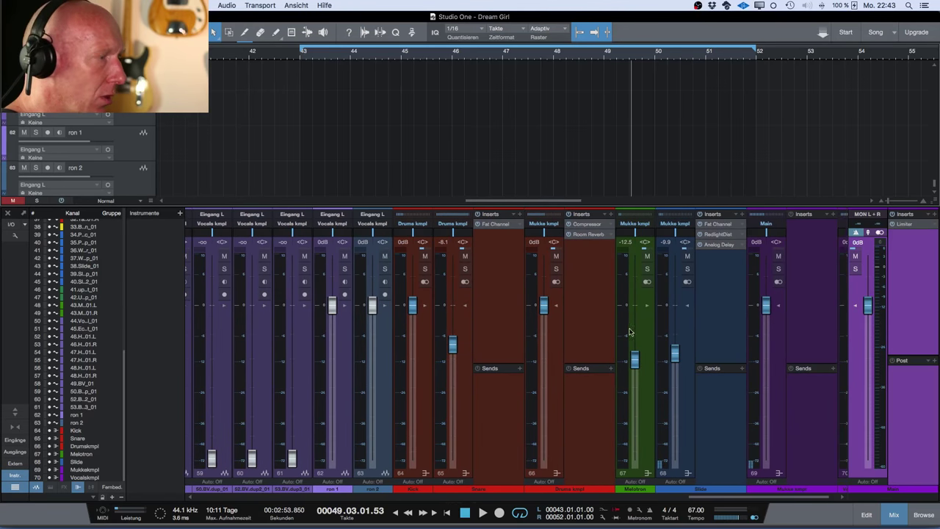
{"action": "scroll", "coordinate": [595, 331], "scroll_direction": "right", "scroll_amount": 1}
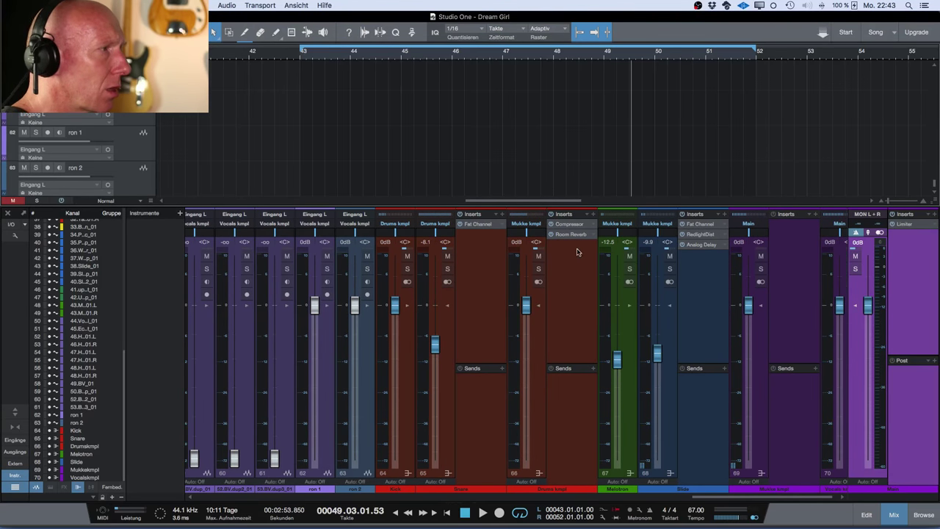
{"action": "left_click", "coordinate": [570, 224]}
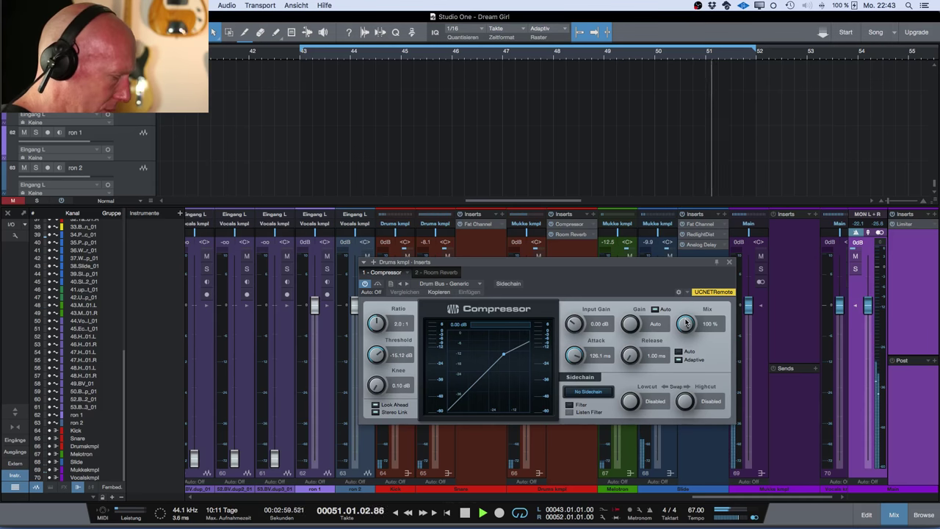
{"action": "key", "text": "KP_1"}
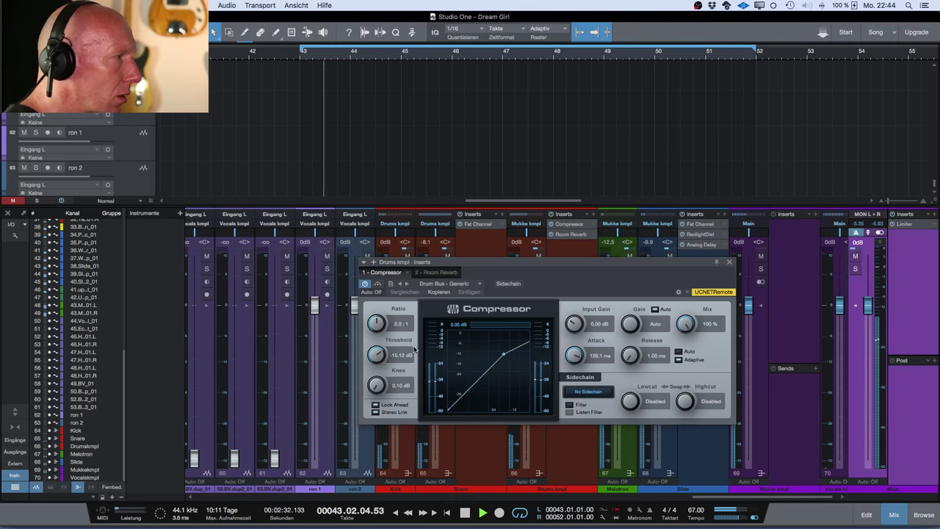
{"action": "left_click_drag", "start_coordinate": [378, 354], "coordinate": [377, 366]}
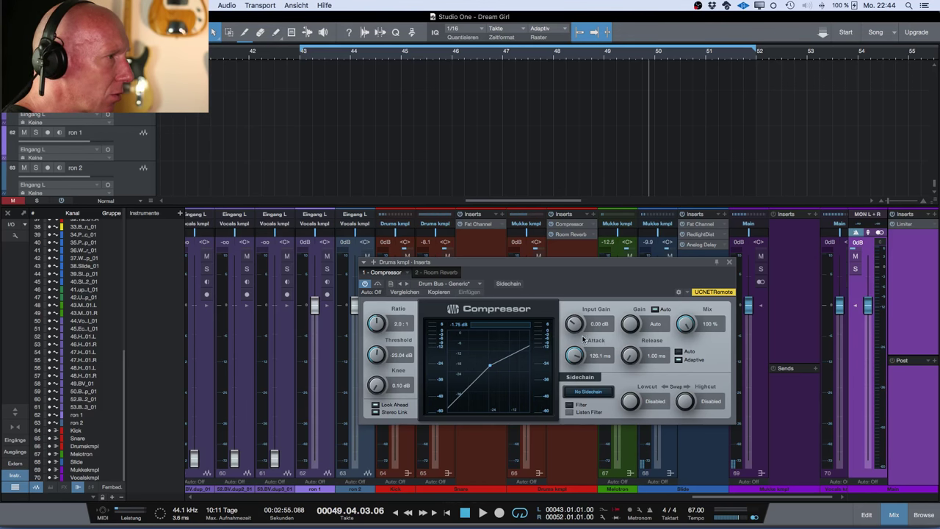
Turn off the drum Compressor's automatic gain, set its gain to 2.00 dB, replay the loop and close the plug-in
{"action": "left_click", "coordinate": [659, 309]}
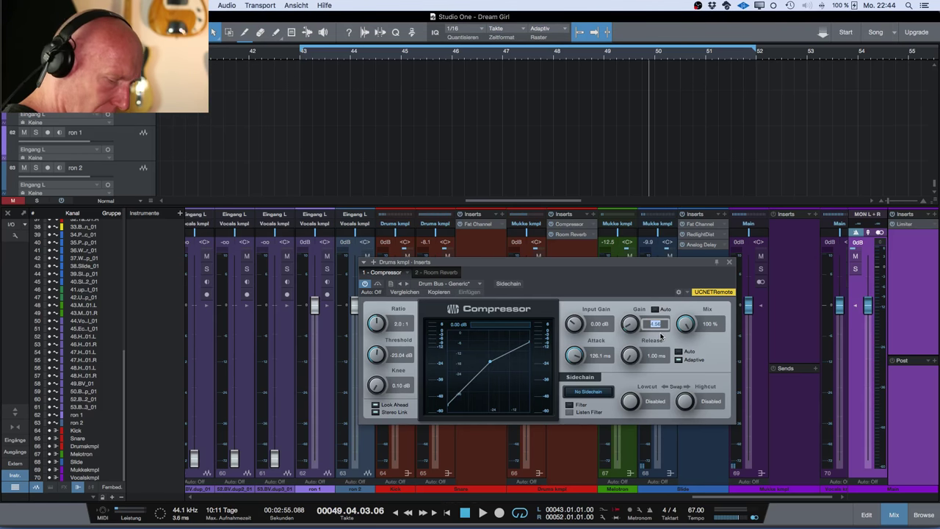
{"action": "key", "text": "Return"}
{"action": "key", "text": "space"}
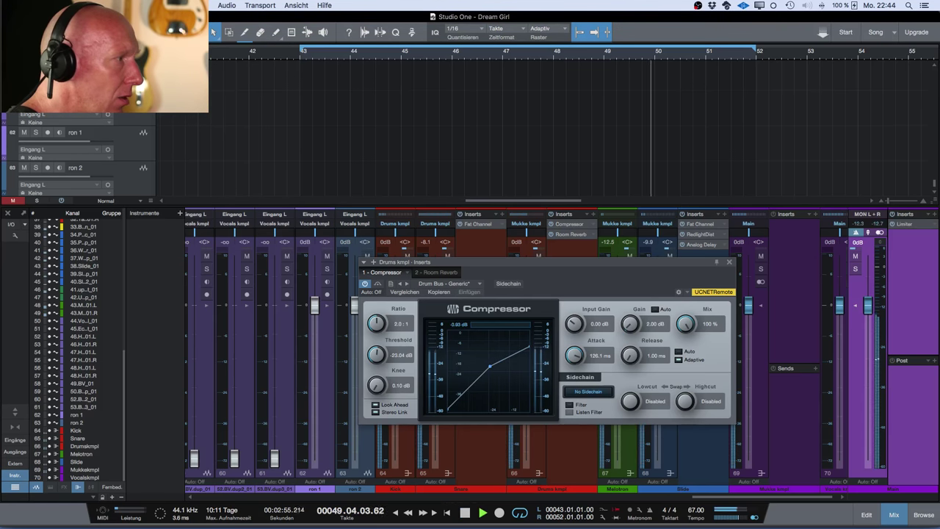
{"action": "key", "text": "KP_1"}
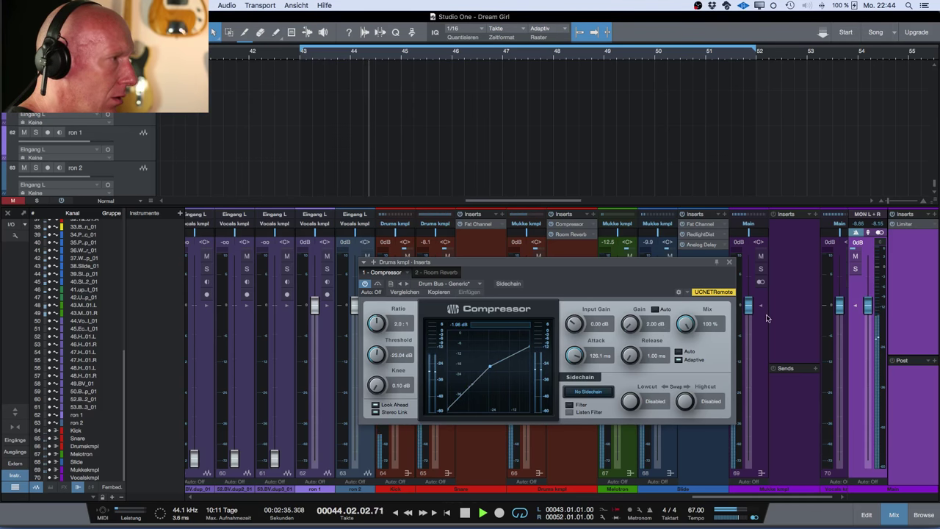
{"action": "left_click", "coordinate": [730, 261]}
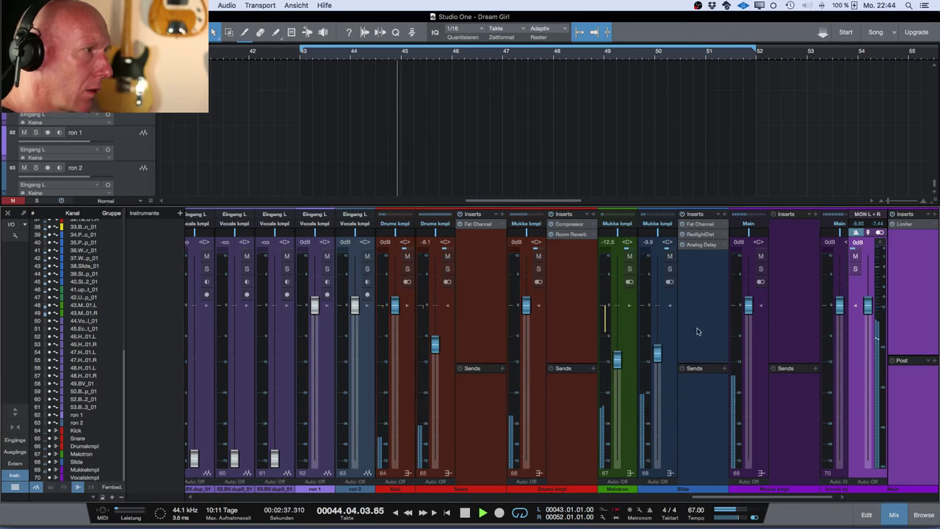
Lower the Melotron bus fader to -13.5 dB during playback, then stop the song
{"action": "left_click_drag", "start_coordinate": [617, 363], "coordinate": [621, 365]}
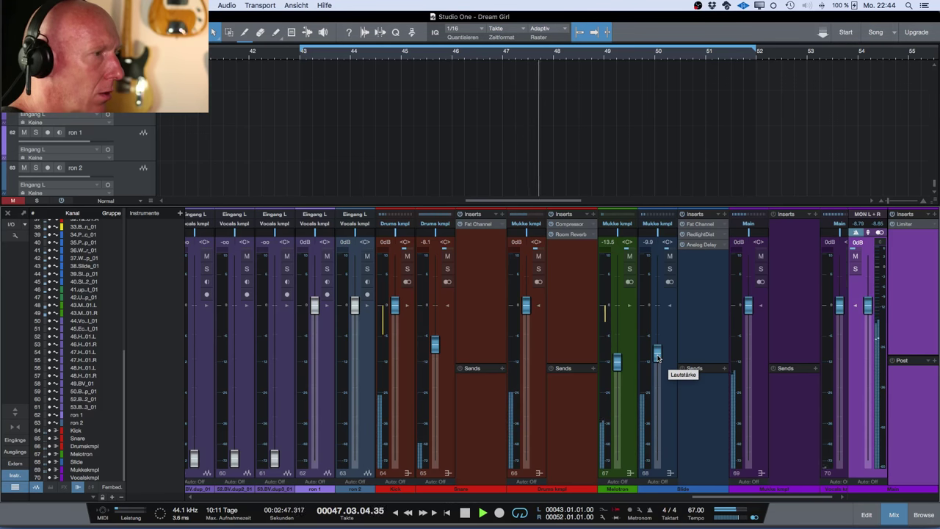
{"action": "key", "text": "space"}
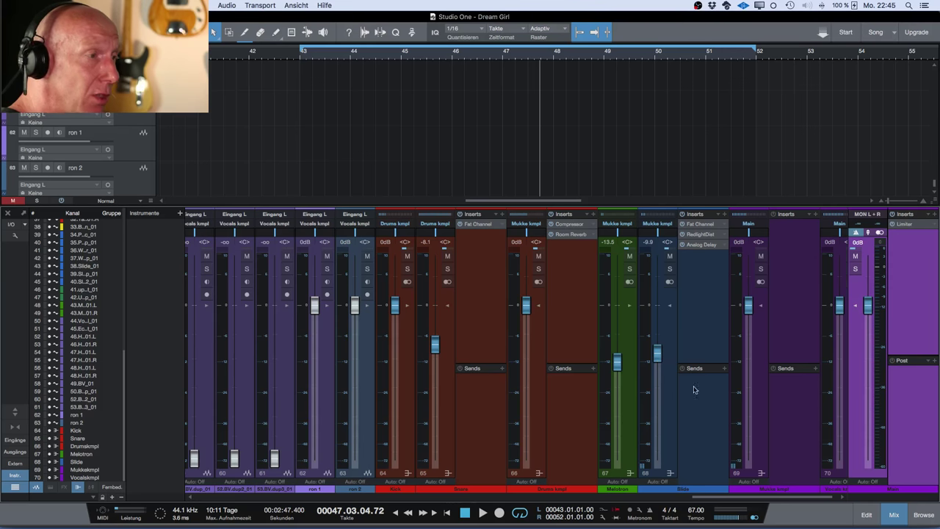
Look through the mixer's buses and vocal channels, hide the mixer and examine the upright, Melotron and vocal tracks in the arrangement
{"action": "scroll", "coordinate": [704, 396], "scroll_direction": "right", "scroll_amount": 2}
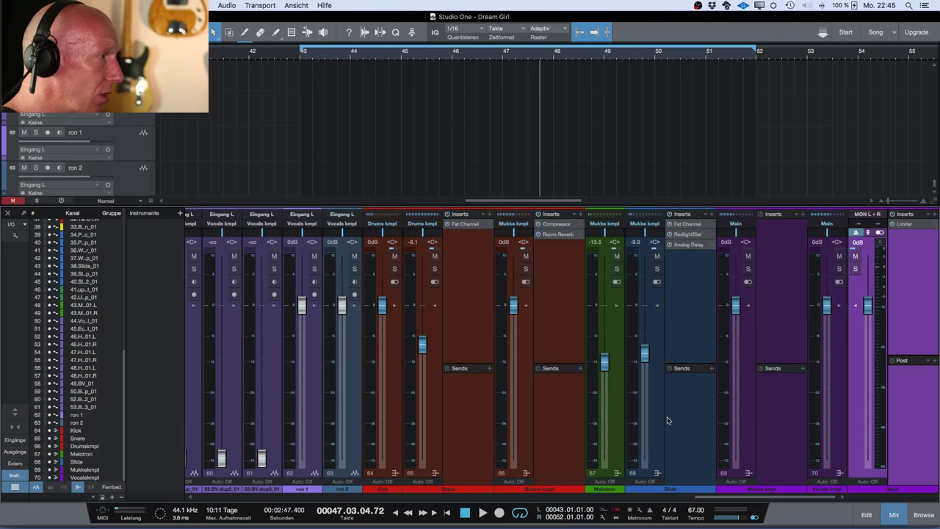
{"action": "scroll", "coordinate": [639, 424], "scroll_direction": "left", "scroll_amount": 4}
{"action": "scroll", "coordinate": [640, 424], "scroll_direction": "left", "scroll_amount": 1}
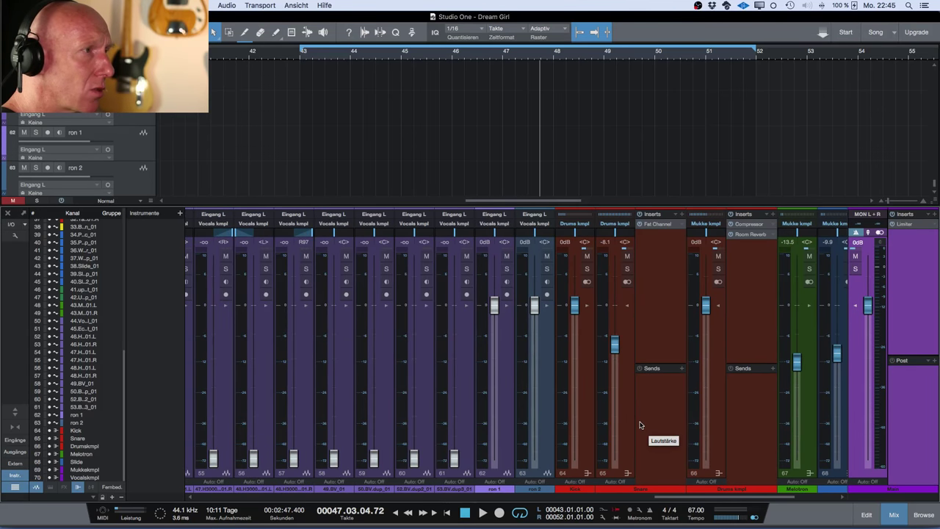
{"action": "scroll", "coordinate": [640, 425], "scroll_direction": "left", "scroll_amount": 1}
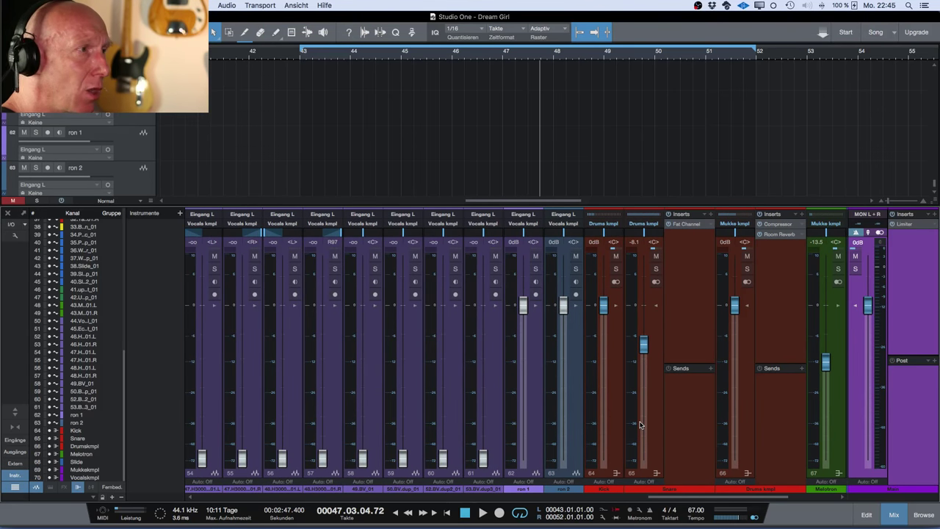
{"action": "scroll", "coordinate": [639, 425], "scroll_direction": "left", "scroll_amount": 3}
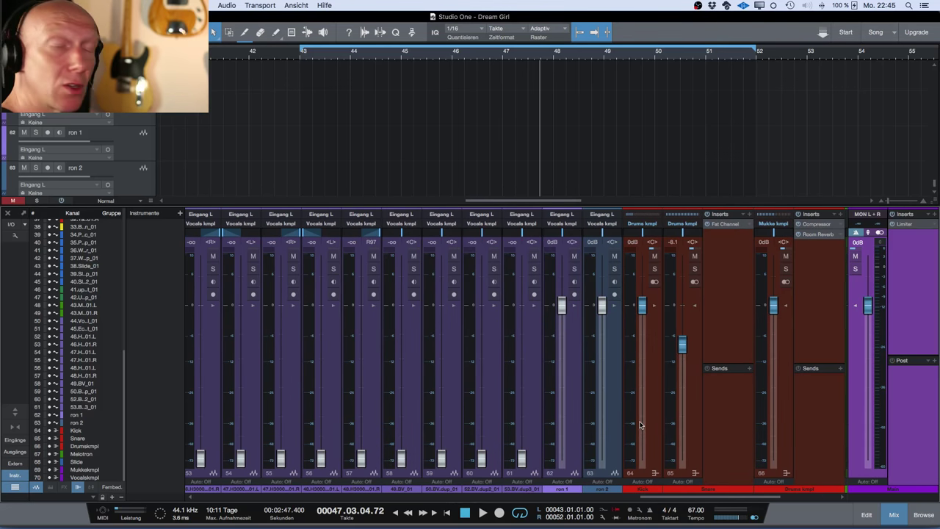
{"action": "scroll", "coordinate": [640, 425], "scroll_direction": "left", "scroll_amount": 5}
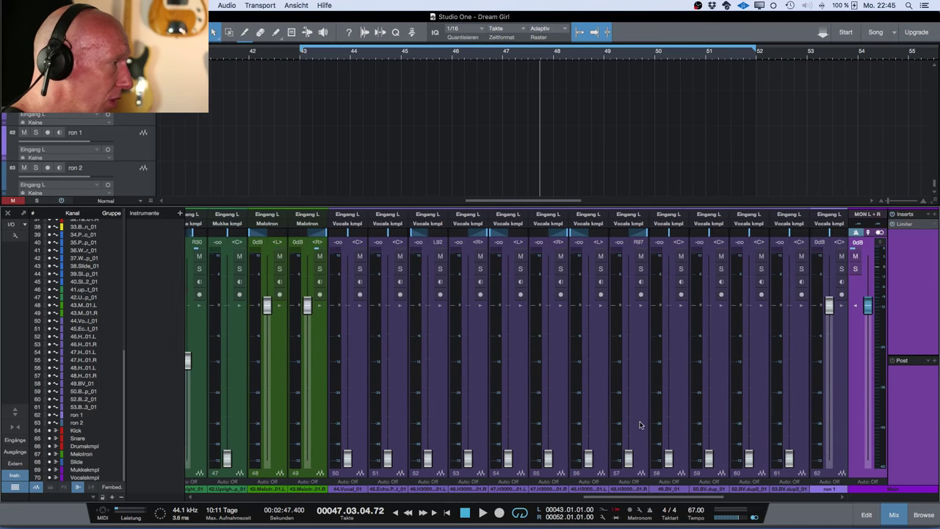
{"action": "key", "text": "F3"}
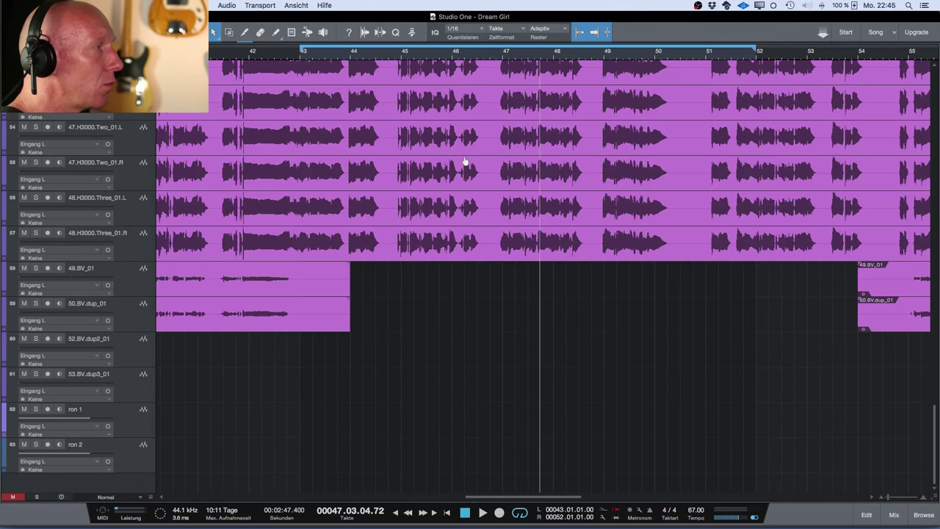
{"action": "scroll", "coordinate": [465, 161], "scroll_direction": "down", "scroll_amount": 5}
{"action": "scroll", "coordinate": [465, 160], "scroll_direction": "up", "scroll_amount": 10}
{"action": "scroll", "coordinate": [465, 161], "scroll_direction": "down", "scroll_amount": 4}
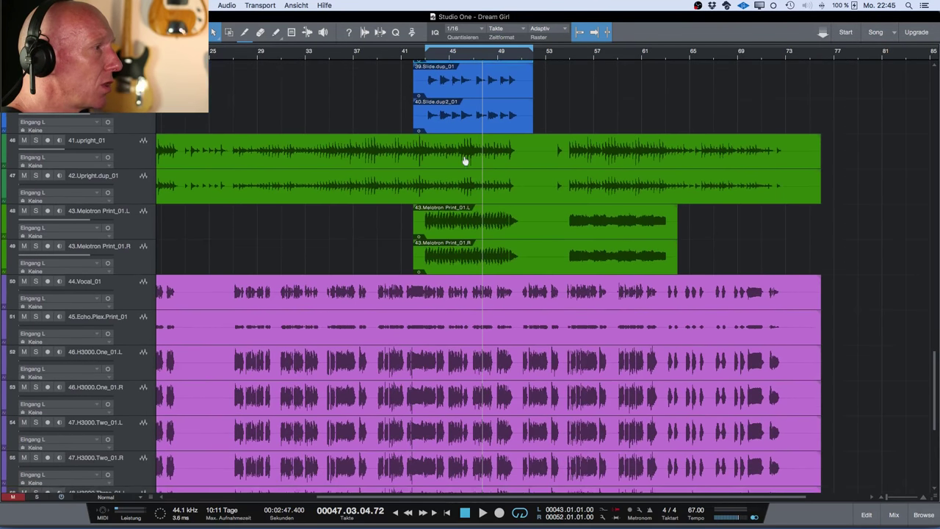
Set the loop range over the vocal section from bar 26, beat 4 to bar 75 in the arrangement
{"action": "scroll", "coordinate": [465, 161], "scroll_direction": "down", "scroll_amount": 1}
{"action": "scroll", "coordinate": [360, 63], "scroll_direction": "right", "scroll_amount": 2}
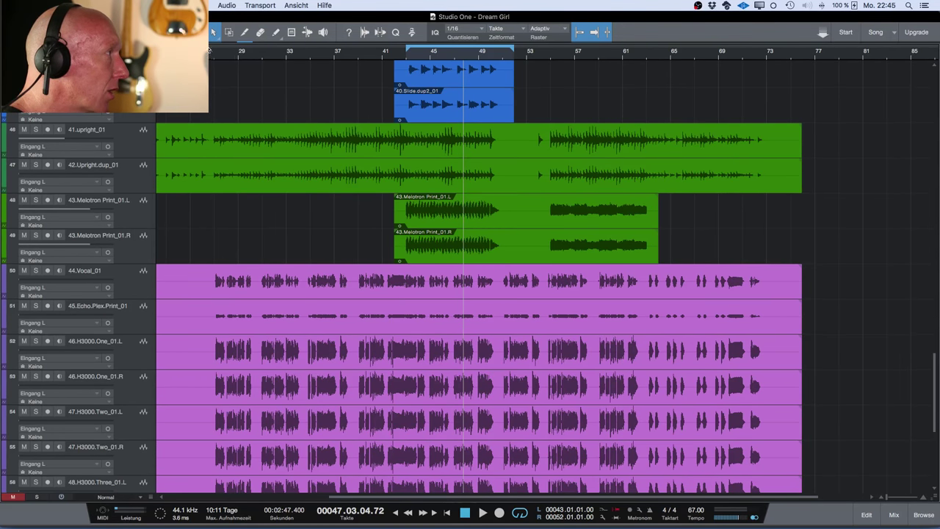
{"action": "left_click_drag", "start_coordinate": [213, 49], "coordinate": [788, 79]}
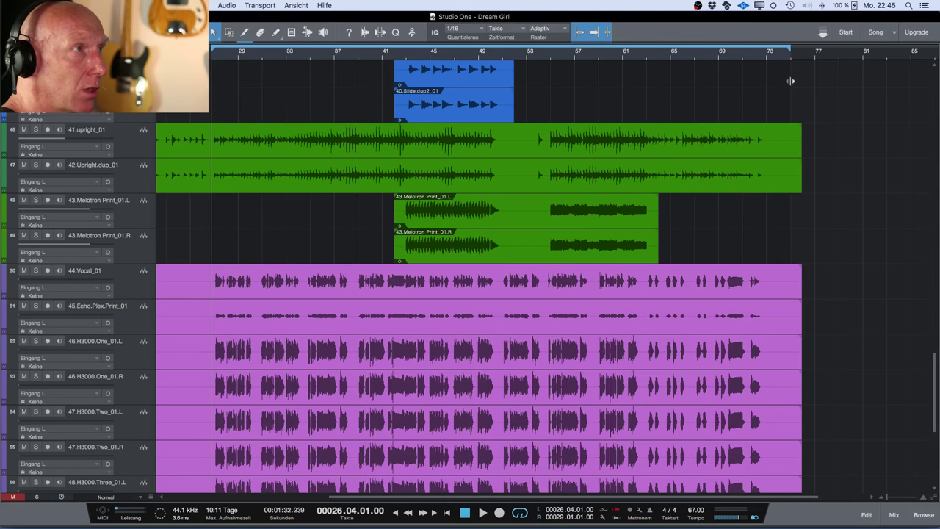
Select the 44.Vocal_01 track, show the mixer, raise its fader to -3.3 dB during playback and stop the song
{"action": "left_click", "coordinate": [124, 292]}
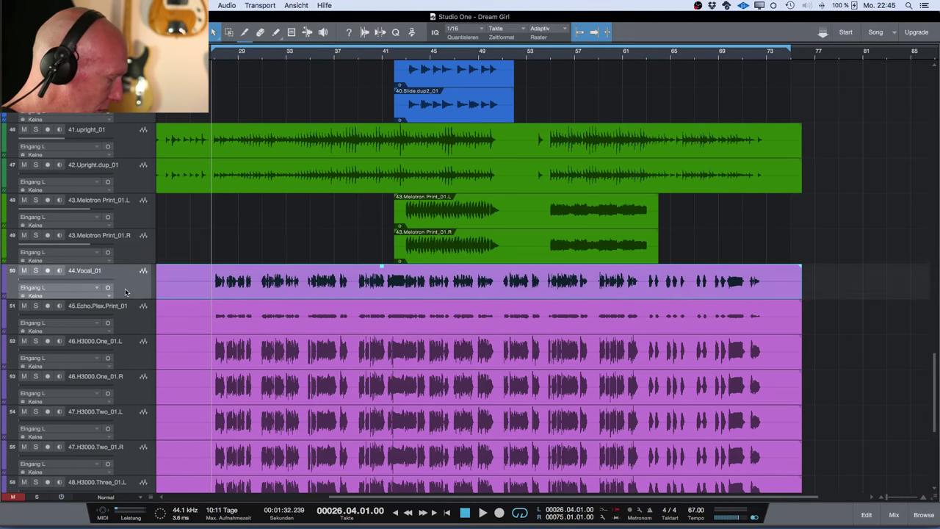
{"action": "key", "text": "F3"}
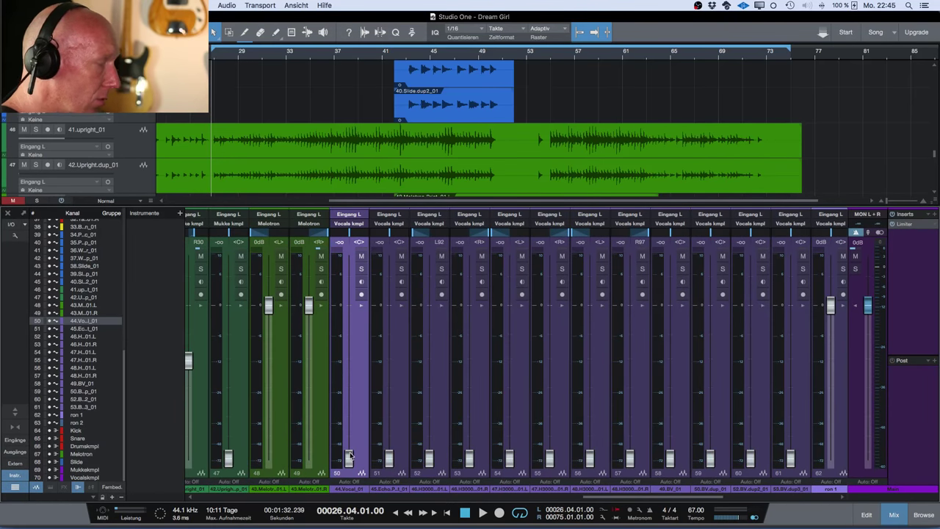
{"action": "key", "text": "space"}
{"action": "left_click_drag", "start_coordinate": [349, 459], "coordinate": [351, 326]}
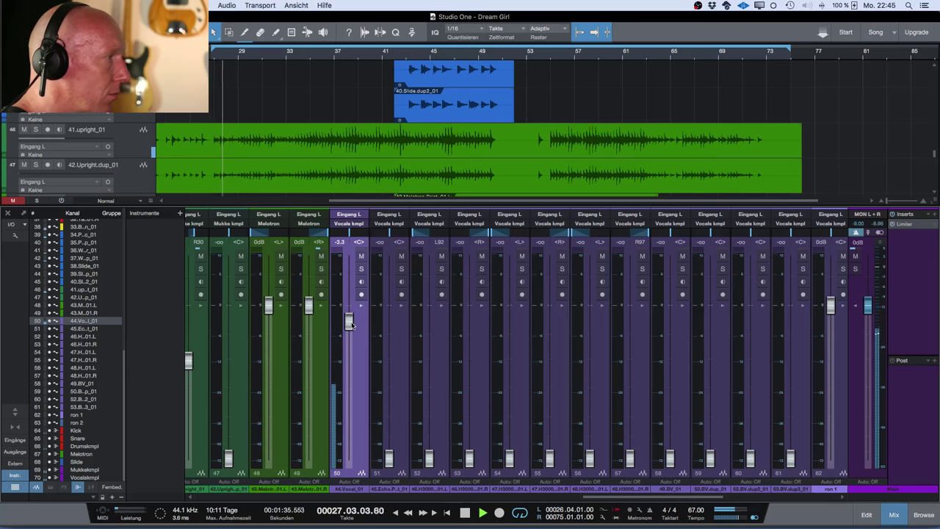
{"action": "left_click_drag", "start_coordinate": [351, 326], "coordinate": [353, 324]}
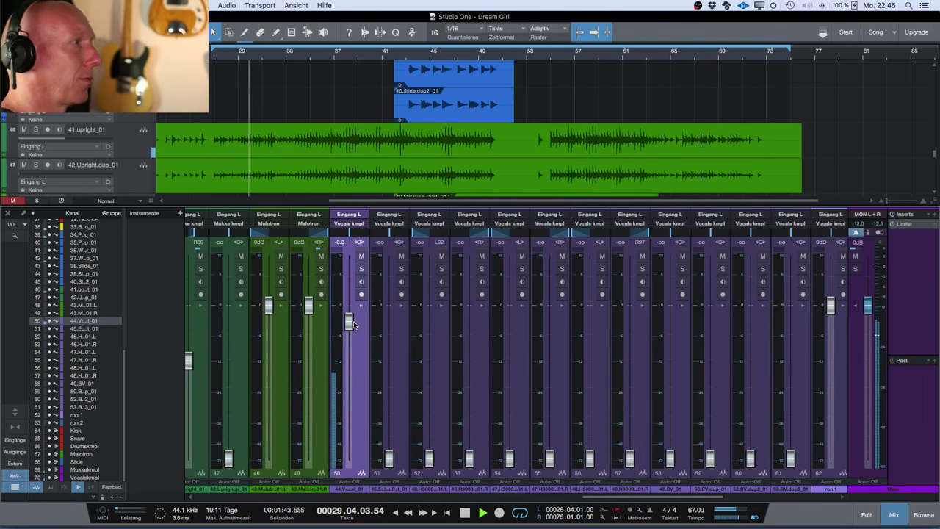
{"action": "key", "text": "space"}
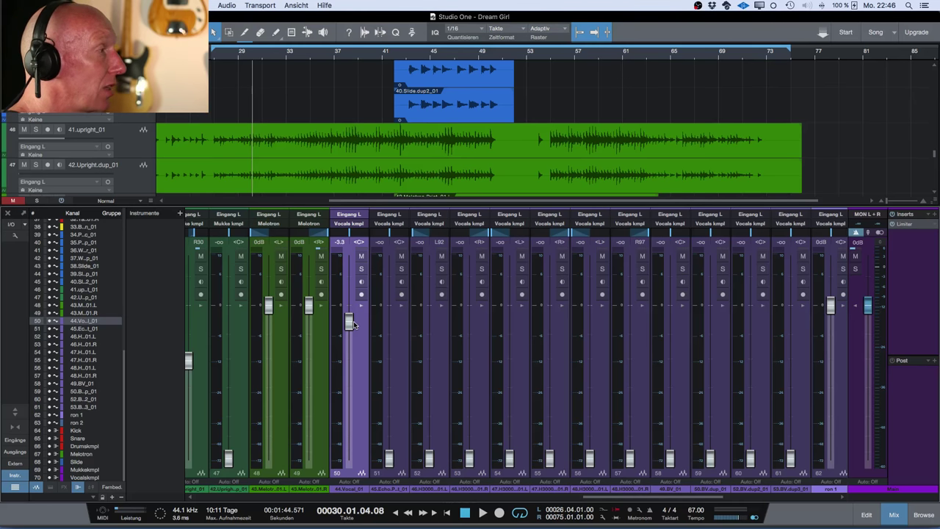
Show the inserts and sends of the 44.Vocal_01 channel, check the vocal waveform and insert a PreSonus Pro EQ
{"action": "left_click", "coordinate": [361, 306]}
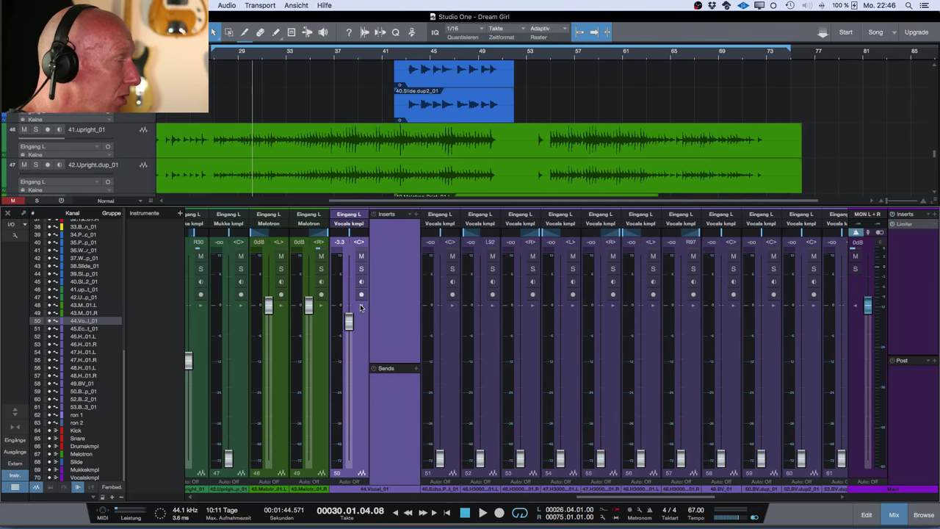
{"action": "scroll", "coordinate": [374, 295], "scroll_direction": "right", "scroll_amount": 1}
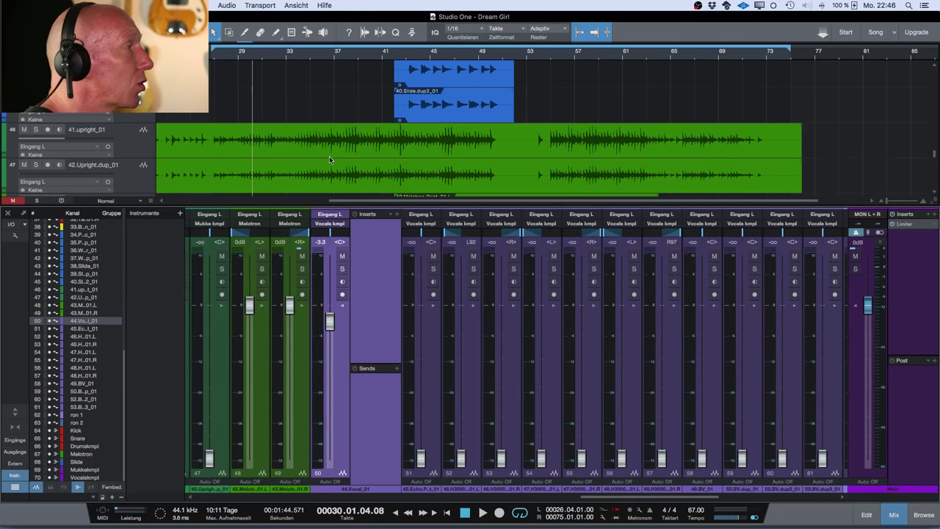
{"action": "scroll", "coordinate": [215, 142], "scroll_direction": "down", "scroll_amount": 2}
{"action": "scroll", "coordinate": [214, 143], "scroll_direction": "down", "scroll_amount": 4}
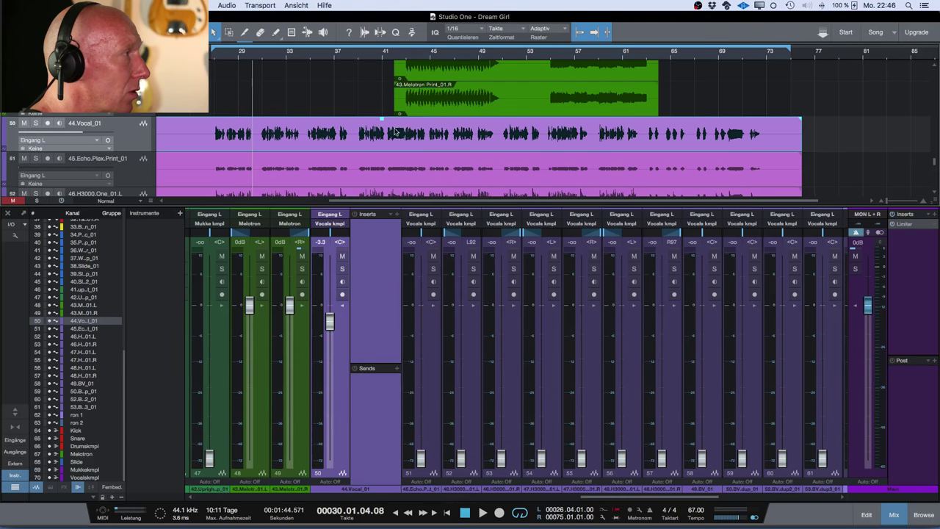
{"action": "scroll", "coordinate": [396, 132], "scroll_direction": "up", "scroll_amount": 3}
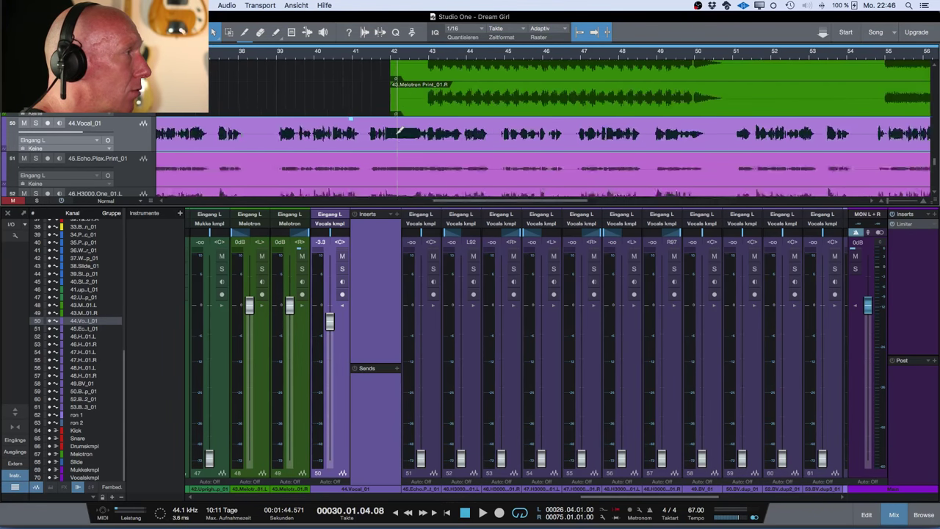
{"action": "scroll", "coordinate": [441, 133], "scroll_direction": "left", "scroll_amount": 5}
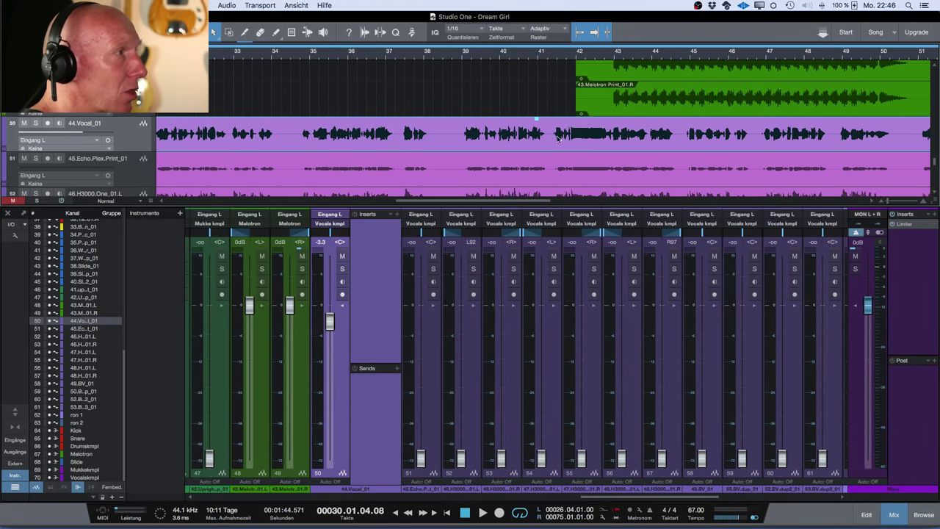
{"action": "scroll", "coordinate": [397, 144], "scroll_direction": "left", "scroll_amount": 8}
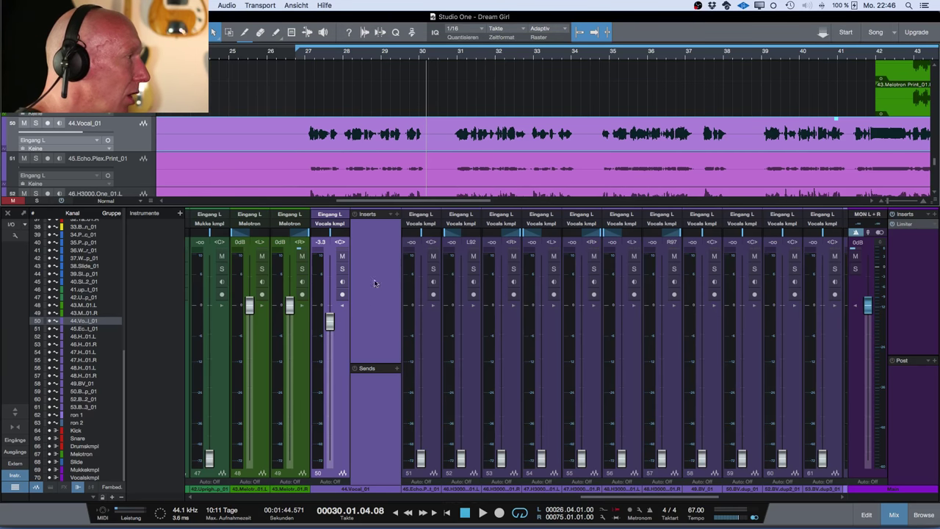
{"action": "left_click", "coordinate": [396, 214]}
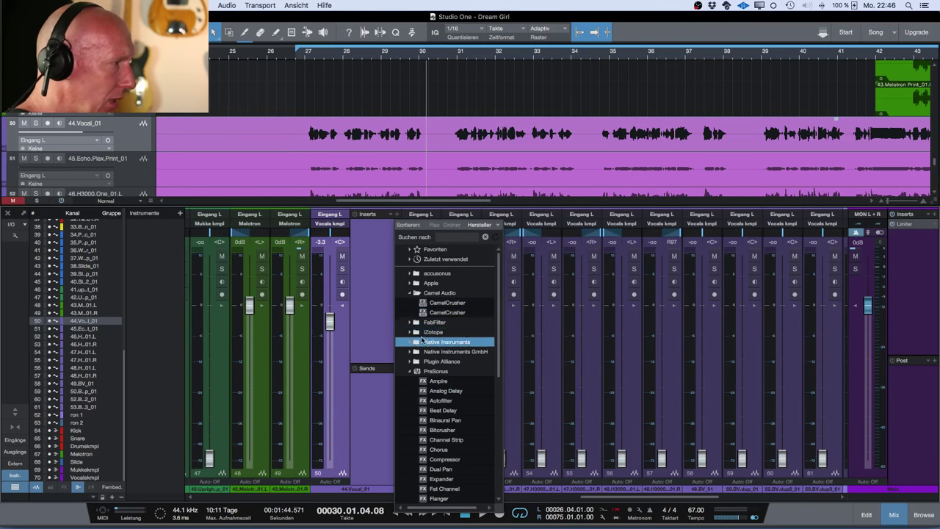
{"action": "scroll", "coordinate": [444, 330], "scroll_direction": "down", "scroll_amount": 3}
{"action": "scroll", "coordinate": [448, 426], "scroll_direction": "down", "scroll_amount": 1}
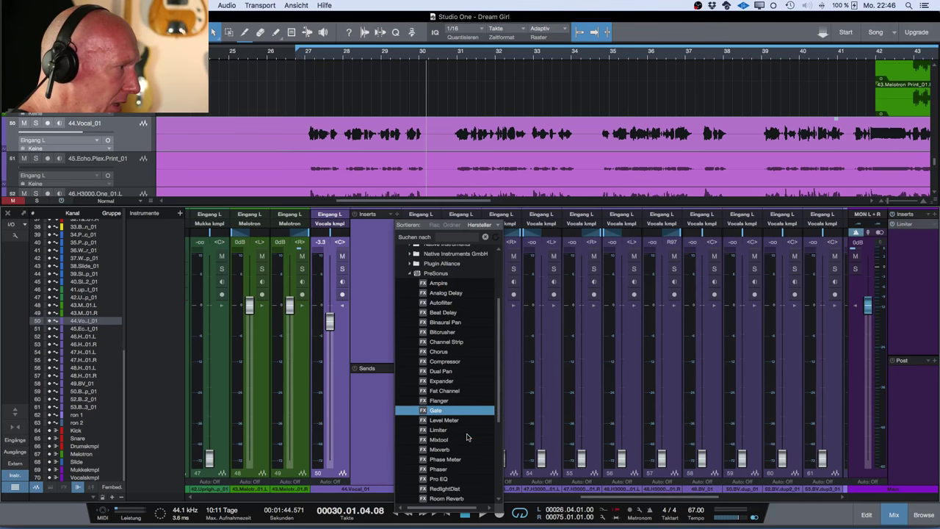
{"action": "left_click", "coordinate": [453, 481]}
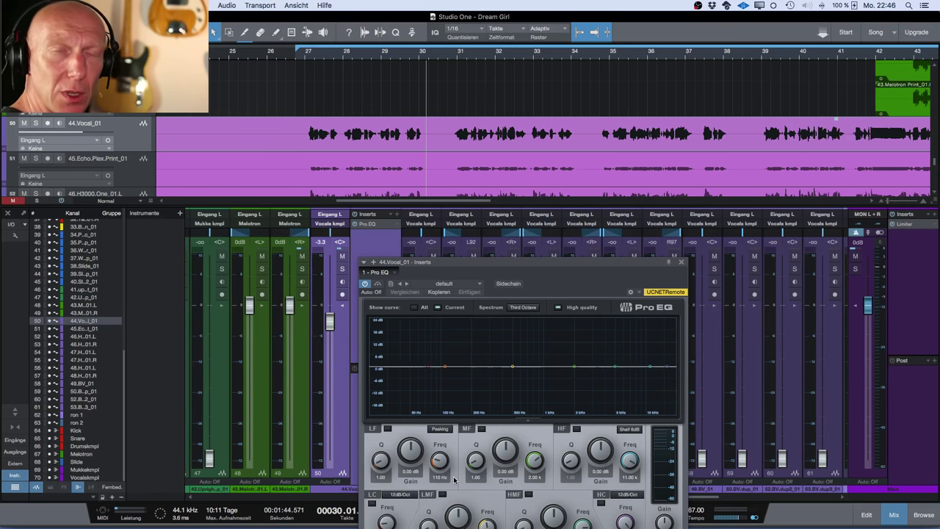
While the song plays, enable the vocal Pro EQ's low cut at 100 Hz and lower the low-mid band to -1.88 dB at about 300 Hz
{"action": "left_click_drag", "start_coordinate": [477, 264], "coordinate": [537, 188]}
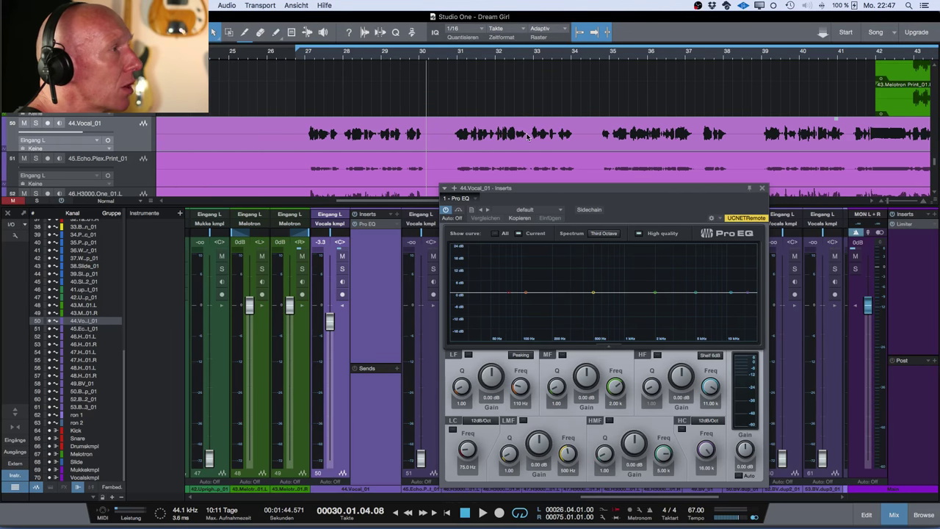
{"action": "scroll", "coordinate": [556, 135], "scroll_direction": "right", "scroll_amount": 3}
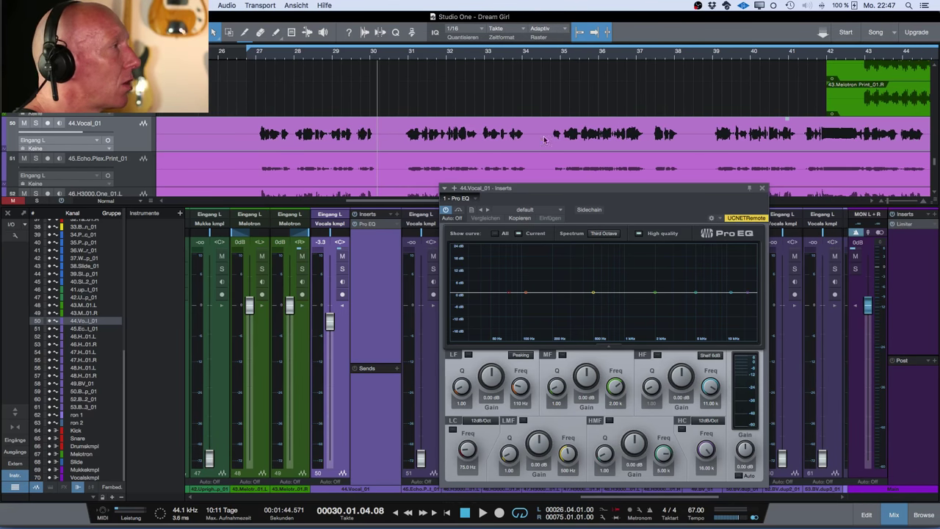
{"action": "scroll", "coordinate": [488, 147], "scroll_direction": "left", "scroll_amount": 2}
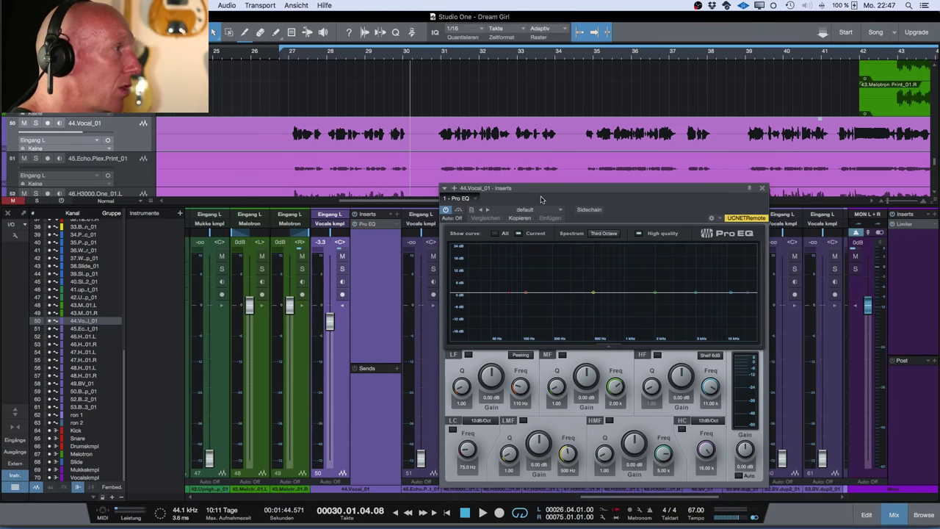
{"action": "left_click_drag", "start_coordinate": [543, 190], "coordinate": [502, 172]}
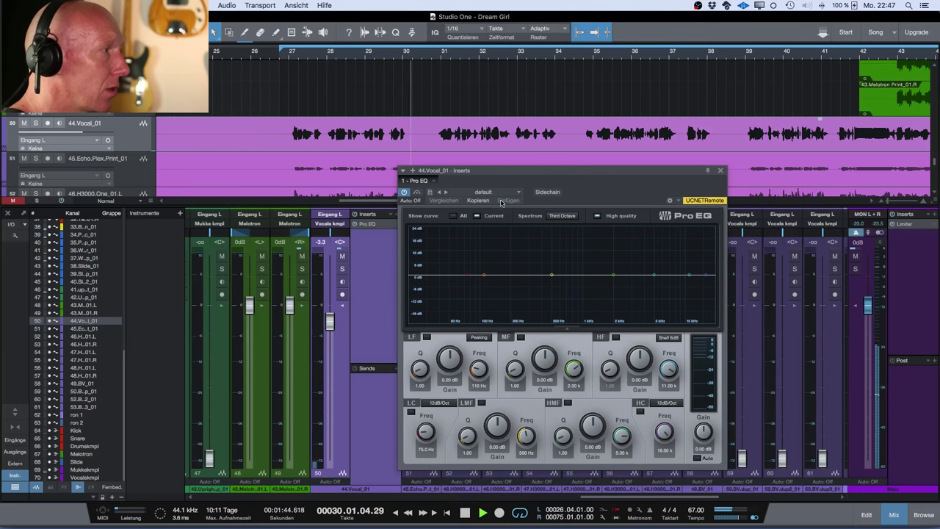
{"action": "left_click", "coordinate": [410, 412]}
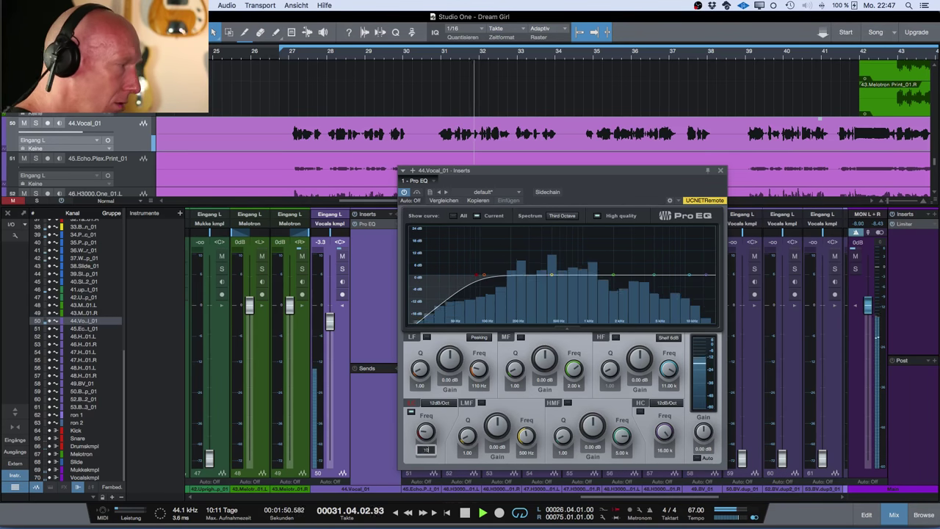
{"action": "left_click_drag", "start_coordinate": [552, 276], "coordinate": [528, 280]}
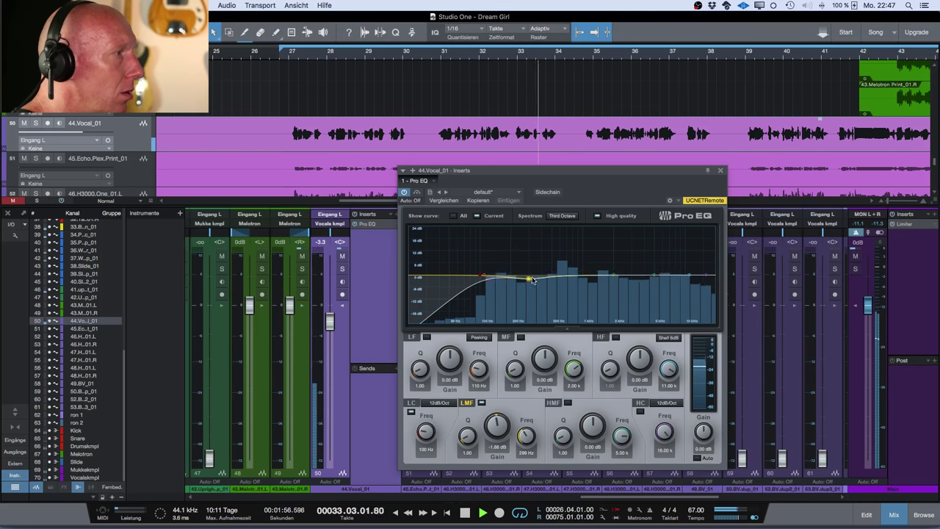
Boost the Pro EQ's mid band on the vocal by 3.06 dB at about 2.8 kHz during playback
{"action": "left_click", "coordinate": [615, 276]}
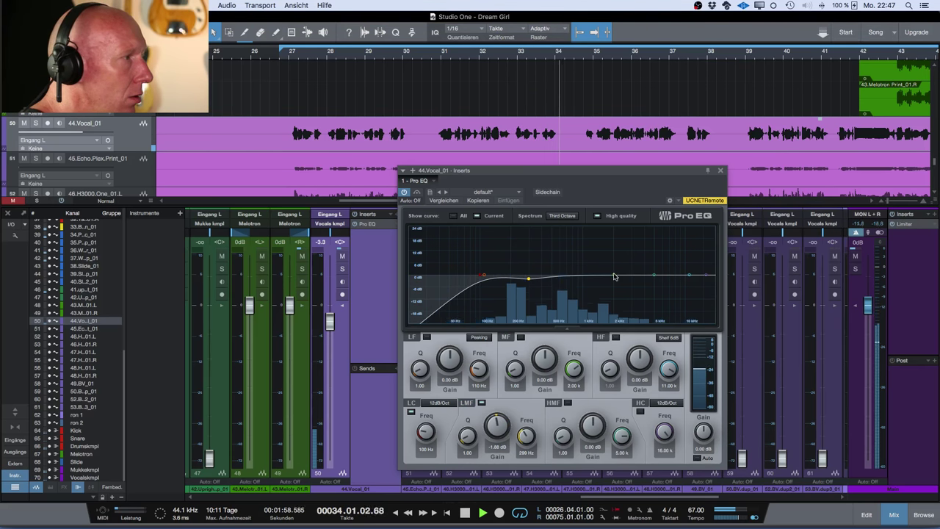
{"action": "key", "text": "space"}
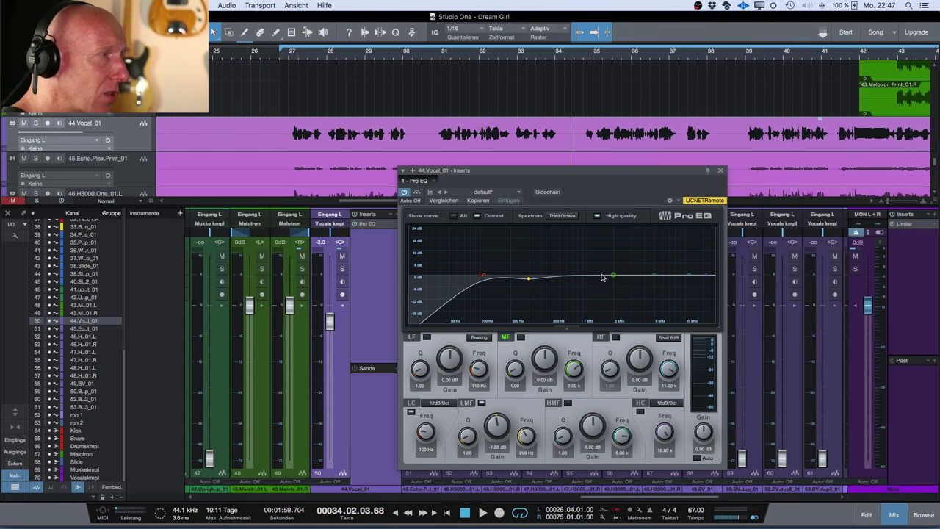
{"action": "key", "text": "space"}
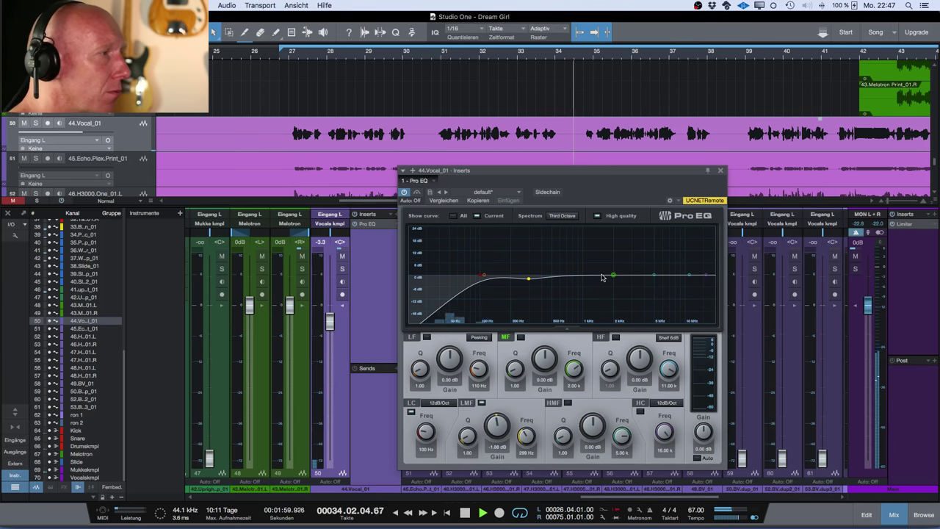
{"action": "mouse_move", "coordinate": [613, 276]}
{"action": "left_mouse_down"}
{"action": "mouse_move", "coordinate": [608, 253]}
{"action": "mouse_move", "coordinate": [627, 270]}
{"action": "left_mouse_up"}
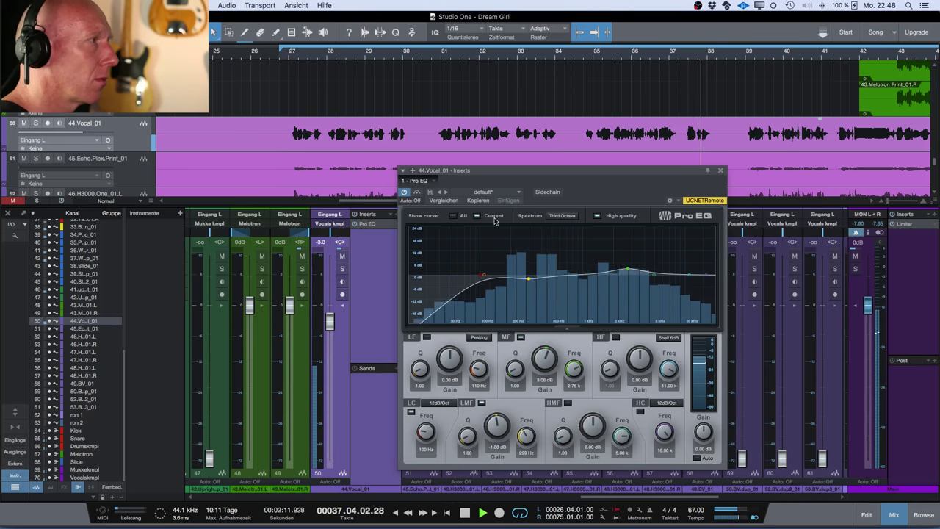
Replay the loop comparing the vocal with Pro EQ off and on, close the plug-in and raise the vocal fader to -2.1 dB
{"action": "key", "text": "space"}
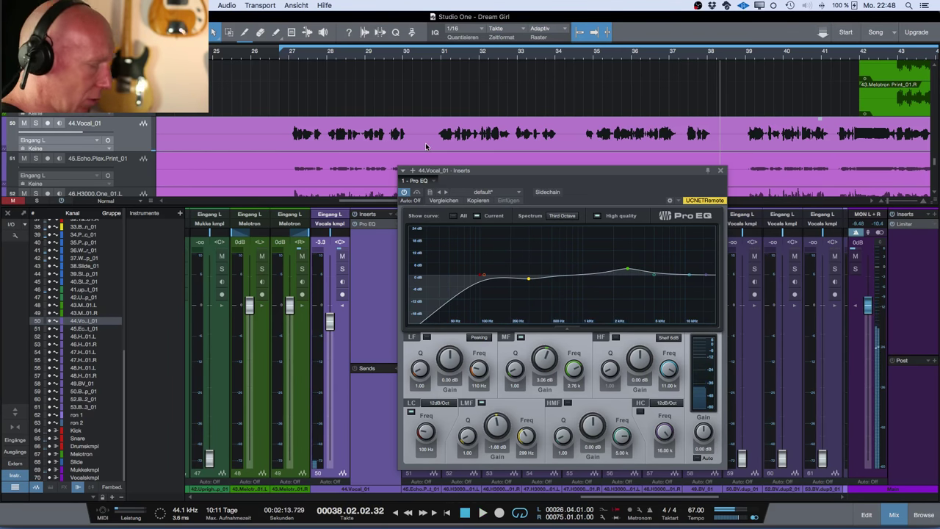
{"action": "left_click", "coordinate": [404, 193]}
{"action": "key", "text": "space"}
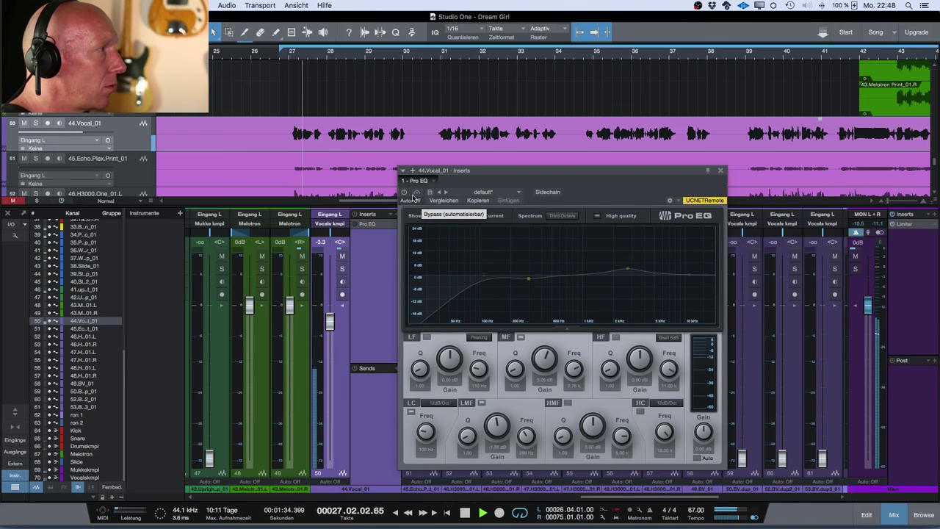
{"action": "left_click", "coordinate": [403, 192]}
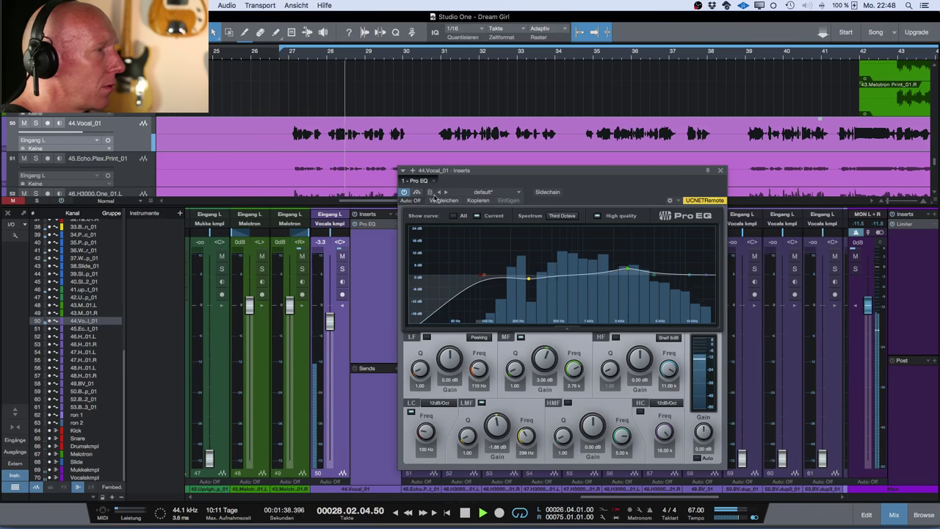
{"action": "left_click", "coordinate": [720, 172]}
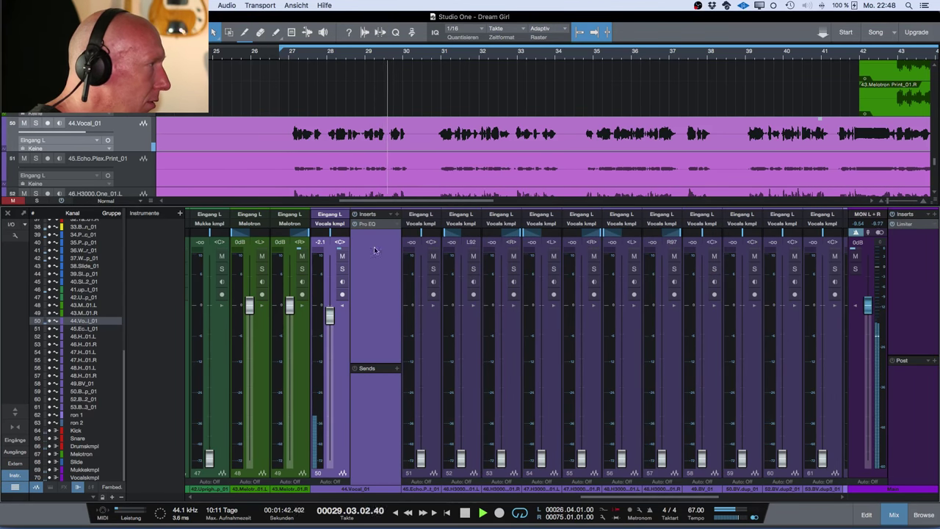
Reopen the vocal Pro EQ, set its low band to Shelf 6dB with -2.59 dB at 215 Hz, and close the plug-in
{"action": "left_click", "coordinate": [366, 223]}
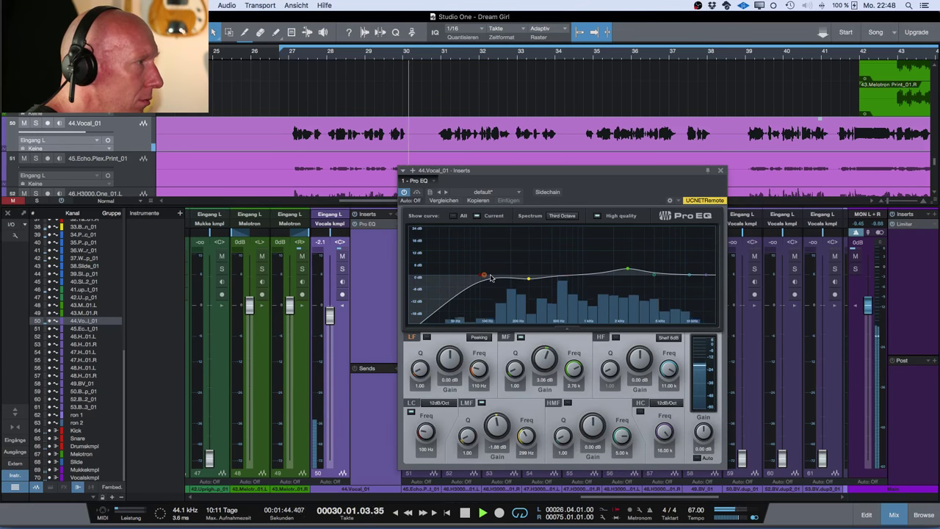
{"action": "left_click", "coordinate": [478, 338]}
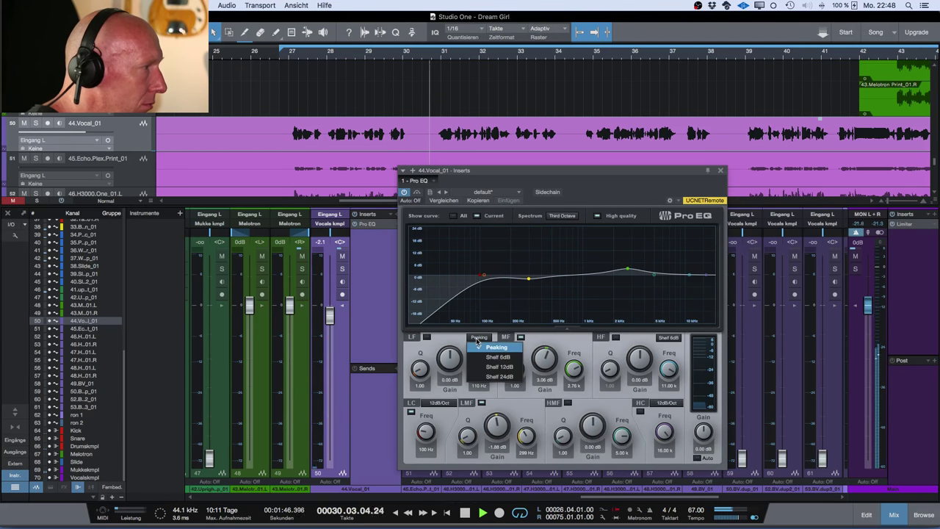
{"action": "left_click", "coordinate": [486, 360]}
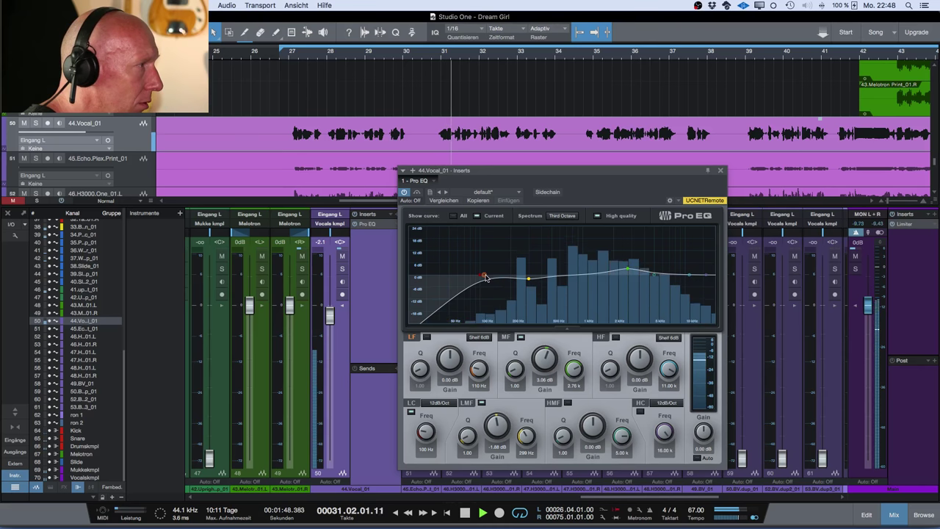
{"action": "left_click_drag", "start_coordinate": [490, 279], "coordinate": [514, 283]}
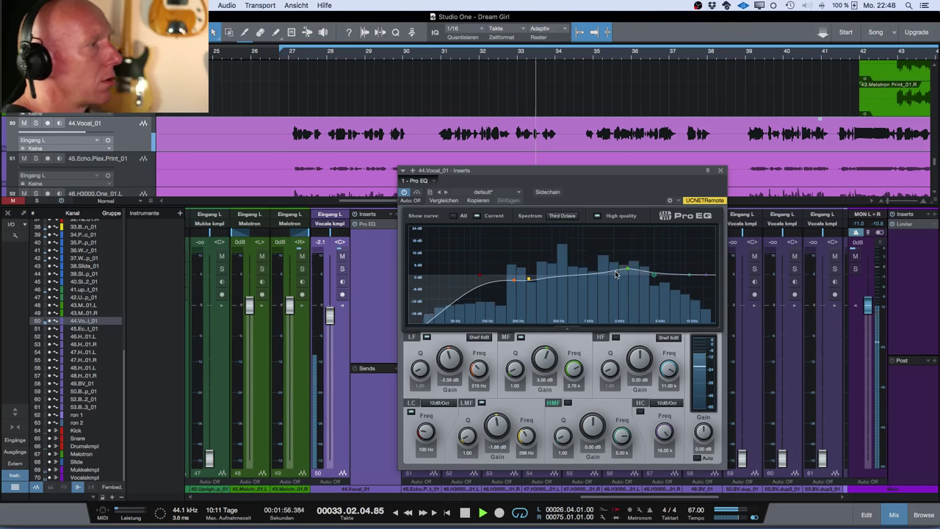
{"action": "left_click", "coordinate": [720, 172]}
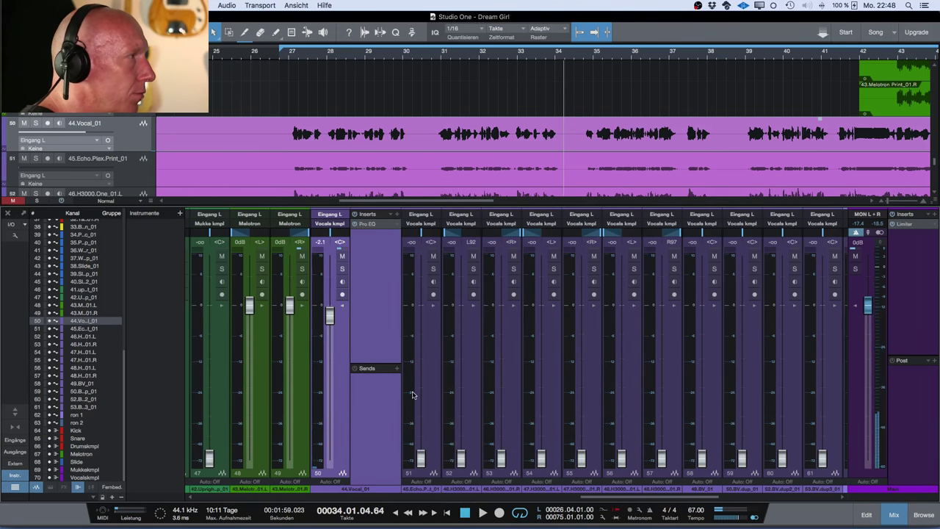
Set the playback loop from bar 27 beat 1 to bar 34 beat 2 and start playback
{"action": "scroll", "coordinate": [433, 147], "scroll_direction": "down", "scroll_amount": 8}
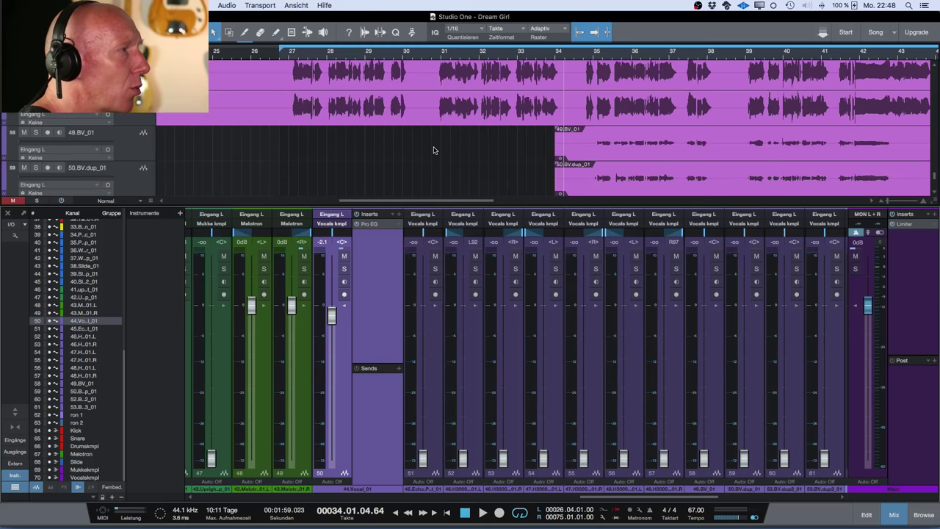
{"action": "scroll", "coordinate": [433, 149], "scroll_direction": "down", "scroll_amount": 6}
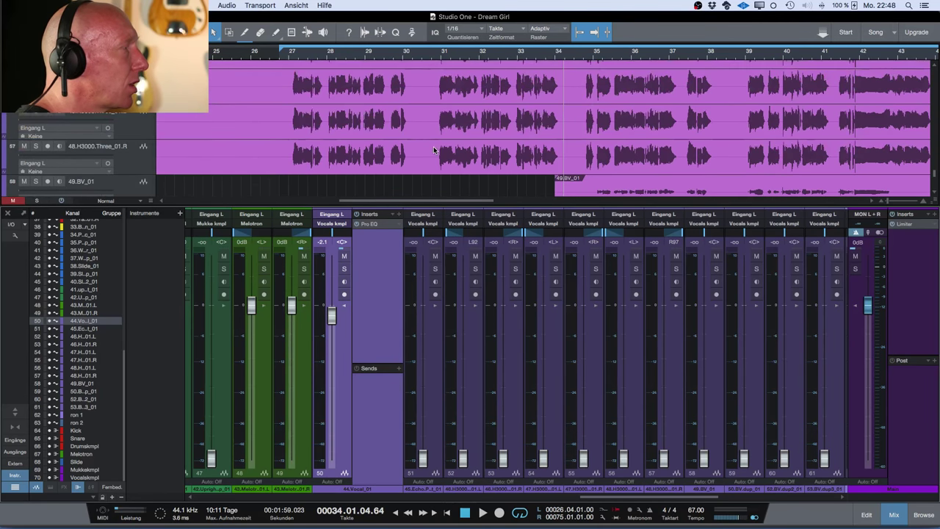
{"action": "scroll", "coordinate": [433, 149], "scroll_direction": "up", "scroll_amount": 12}
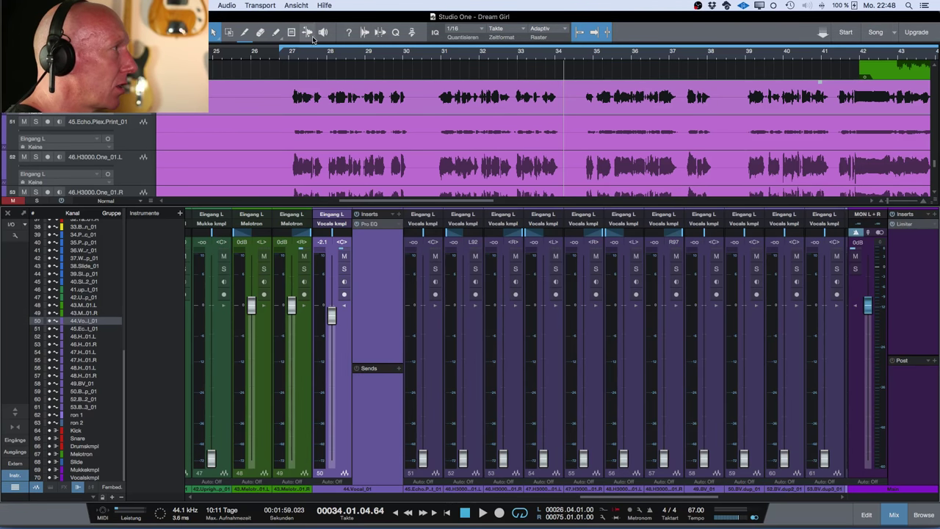
{"action": "left_click", "coordinate": [282, 48]}
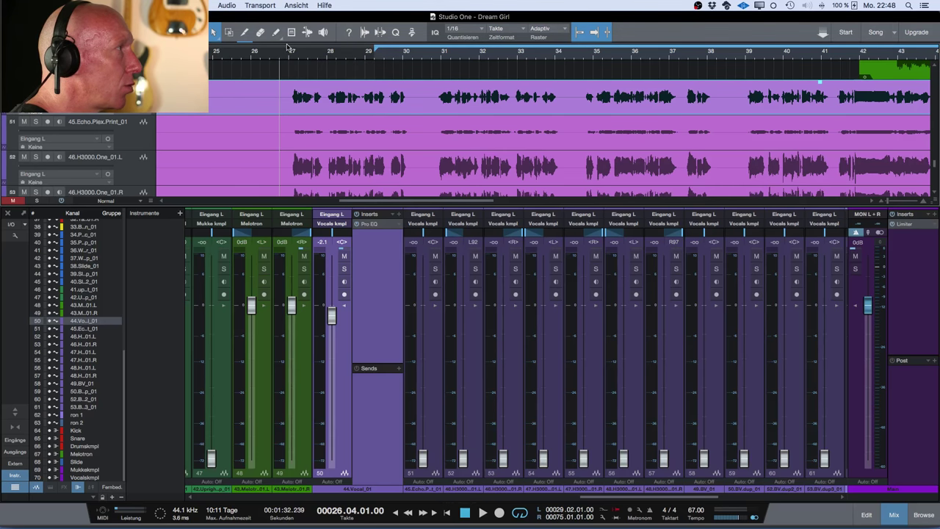
{"action": "left_click_drag", "start_coordinate": [292, 50], "coordinate": [559, 54]}
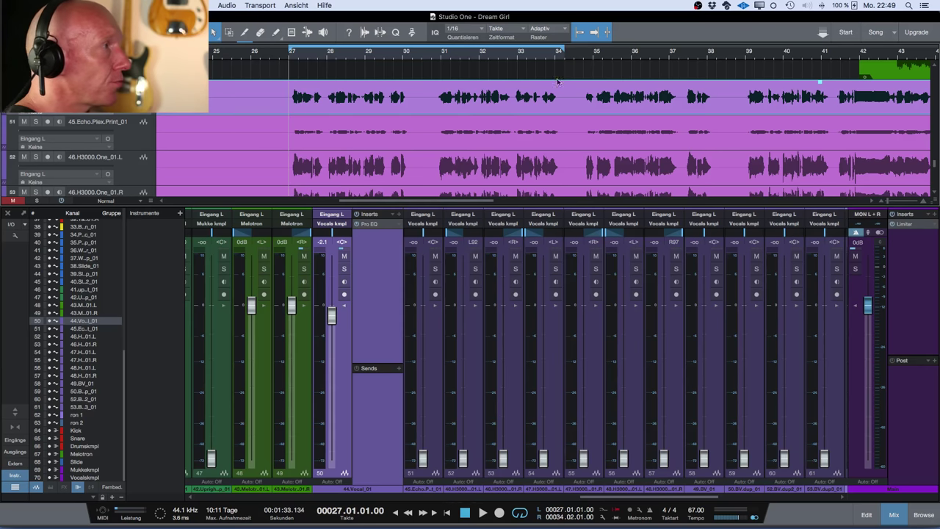
{"action": "key", "text": "space"}
Insert a Fat Channel after the Pro EQ on 44.Vocal_01 and switch its compressor model to the FET compressor
{"action": "left_click", "coordinate": [398, 217]}
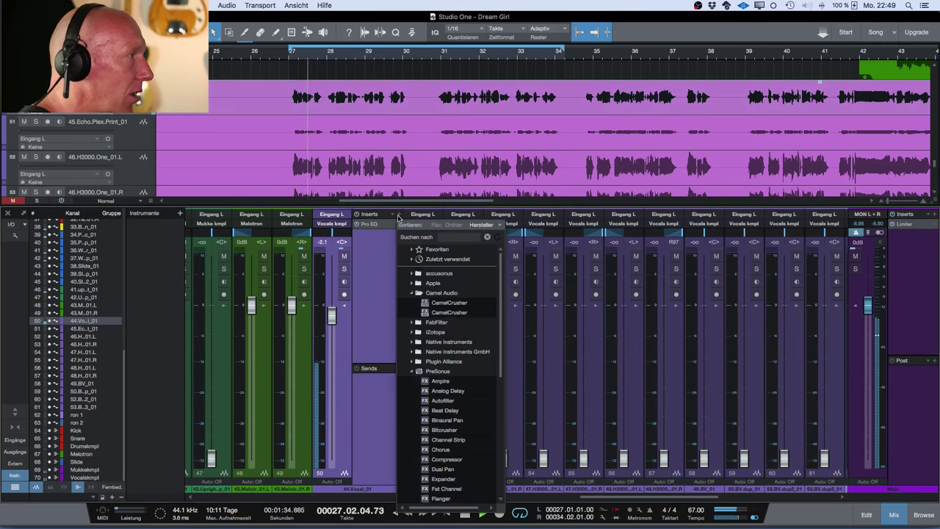
{"action": "scroll", "coordinate": [447, 365], "scroll_direction": "down", "scroll_amount": 2}
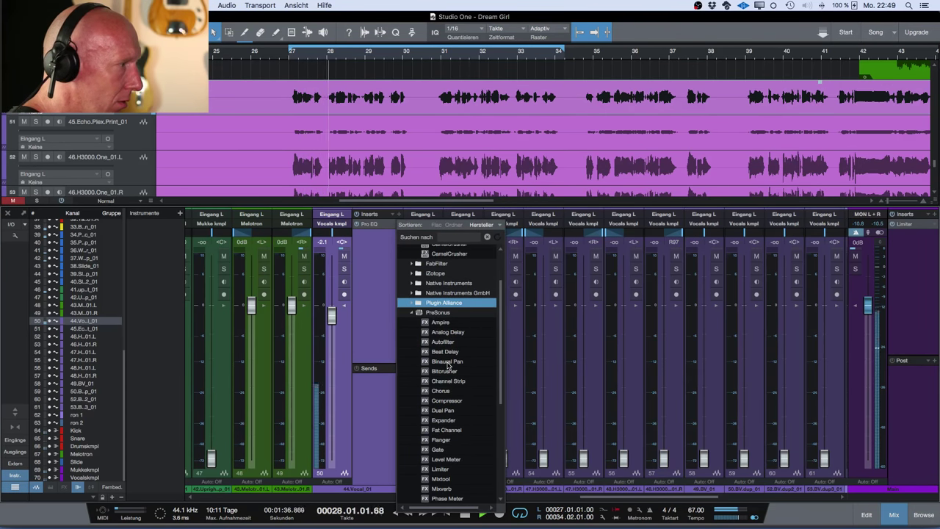
{"action": "left_click", "coordinate": [446, 430]}
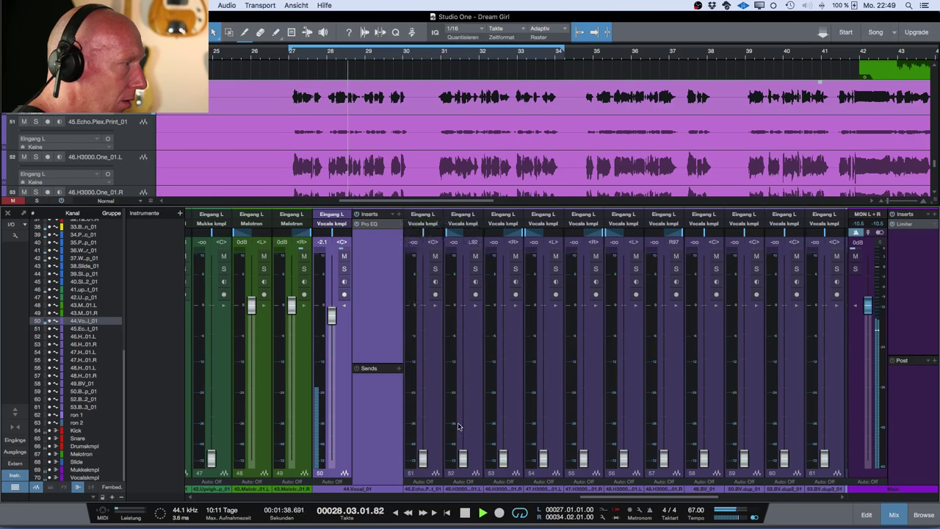
{"action": "left_click", "coordinate": [418, 236]}
{"action": "left_click", "coordinate": [632, 214]}
{"action": "left_click", "coordinate": [650, 247]}
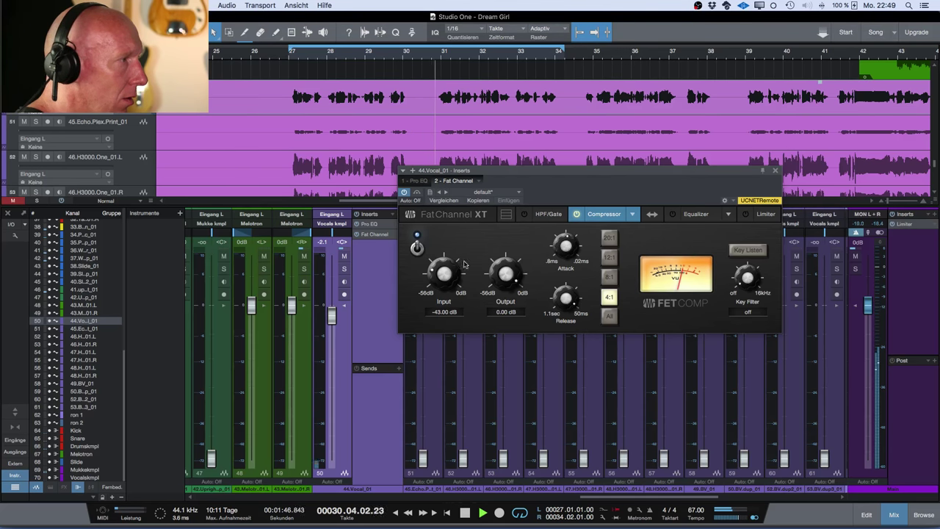
Set the vocal FET compressor's output to -13.16 dB and input to -27.32 dB, close it, and lower the vocal fader to -3.5 dB
{"action": "left_click_drag", "start_coordinate": [503, 291], "coordinate": [503, 295]}
{"action": "left_click_drag", "start_coordinate": [438, 274], "coordinate": [438, 246]}
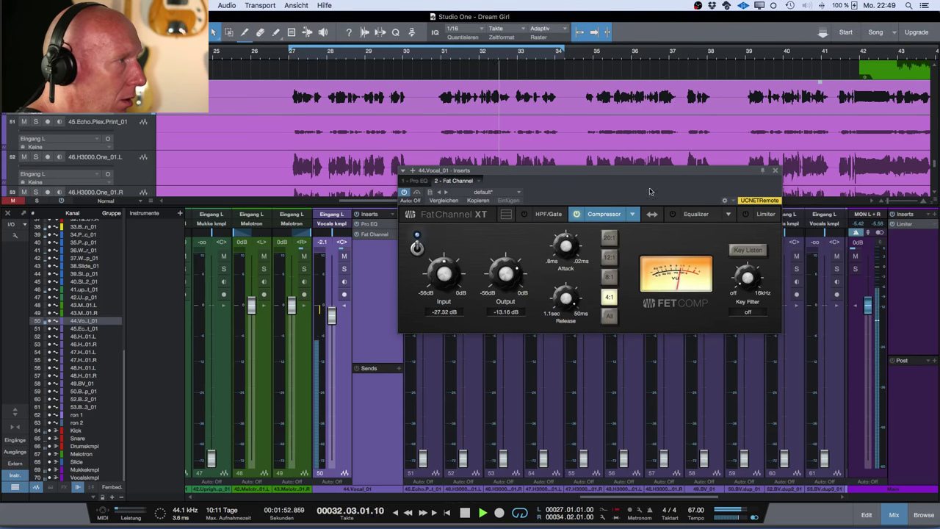
{"action": "left_click", "coordinate": [777, 171]}
{"action": "left_click_drag", "start_coordinate": [332, 321], "coordinate": [332, 326]}
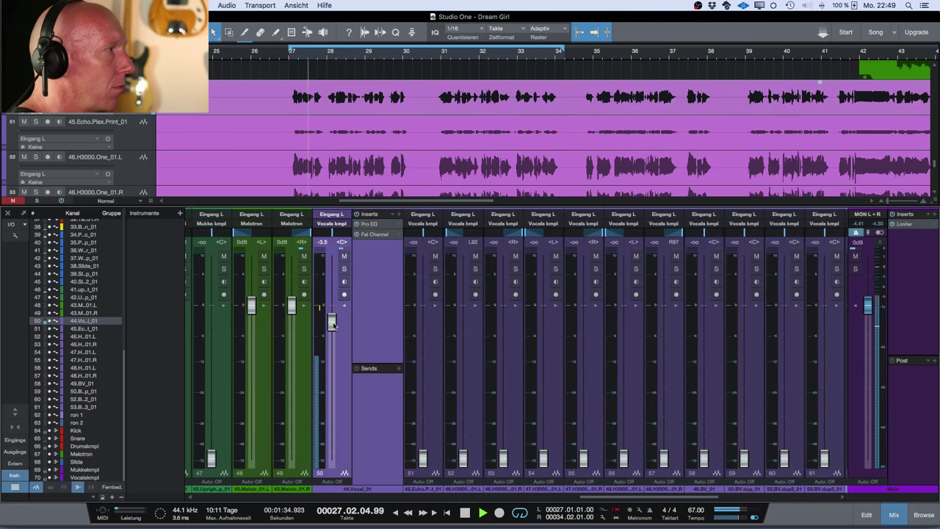
Lower the vocal Pro EQ's low band to -5.18 dB at 225 Hz, close it, and set the vocal fader to -4.3 dB
{"action": "scroll", "coordinate": [342, 317], "scroll_direction": "left", "scroll_amount": 1}
{"action": "left_click", "coordinate": [372, 224]}
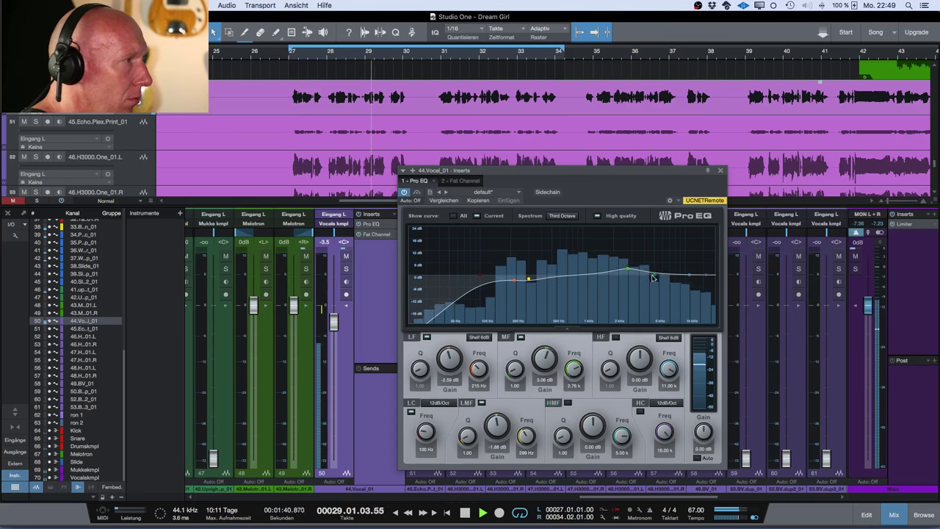
{"action": "left_click_drag", "start_coordinate": [517, 281], "coordinate": [517, 285]}
{"action": "key", "text": "KP_1"}
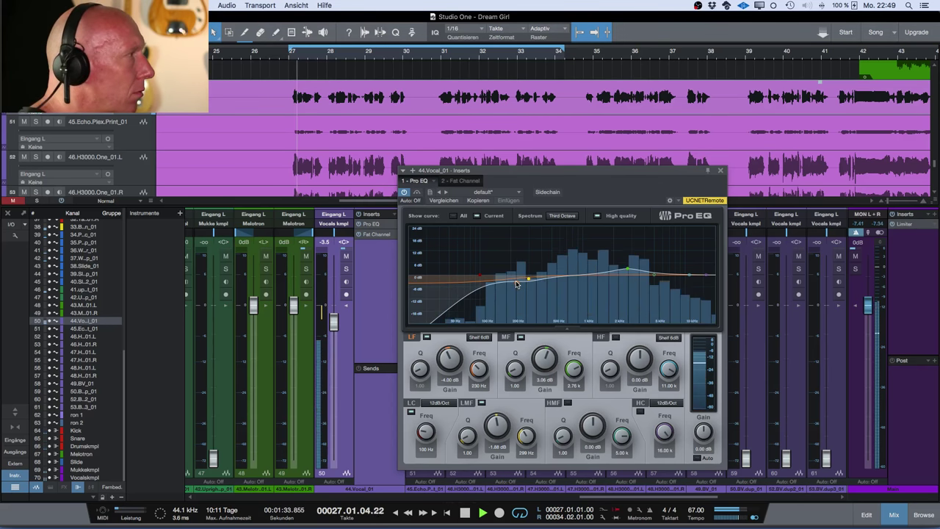
{"action": "left_click_drag", "start_coordinate": [516, 284], "coordinate": [516, 286]}
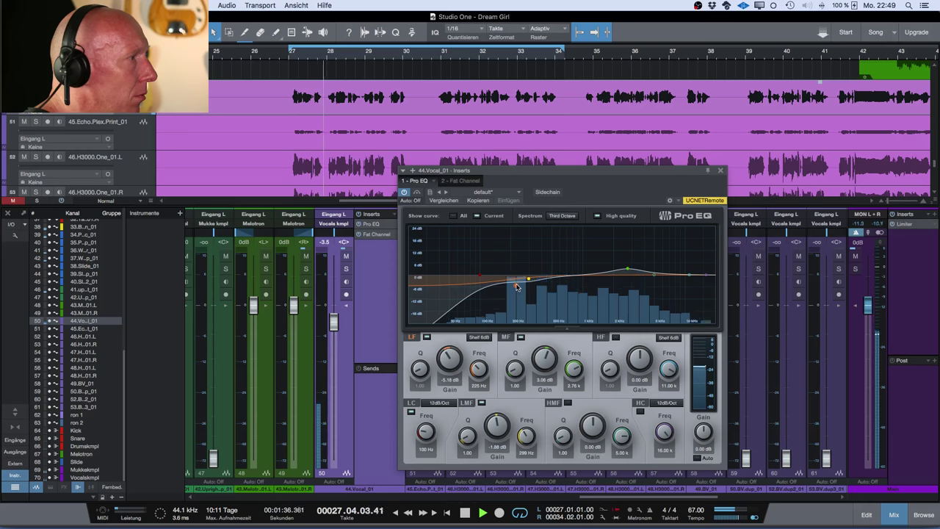
{"action": "left_click", "coordinate": [720, 170]}
{"action": "left_click_drag", "start_coordinate": [334, 323], "coordinate": [335, 330]}
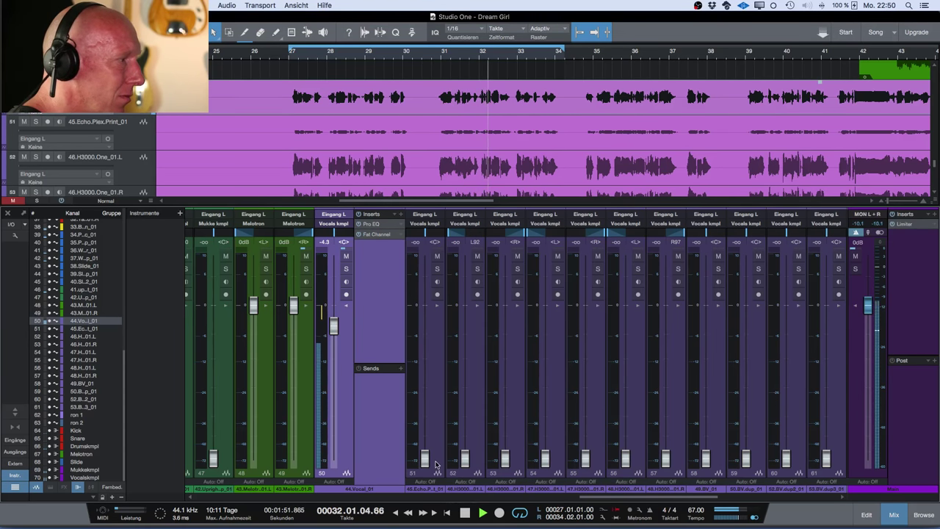
Raise the 45.Echo.Plex.Print_01 fader to -4.6 dB, solo the track and play it from the loop start
{"action": "left_click_drag", "start_coordinate": [425, 457], "coordinate": [427, 362]}
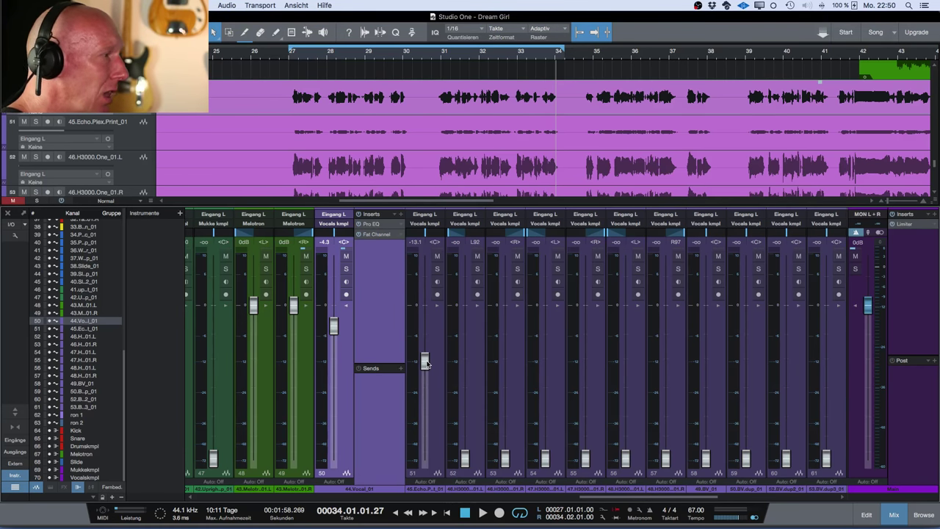
{"action": "scroll", "coordinate": [425, 361], "scroll_direction": "left", "scroll_amount": 1}
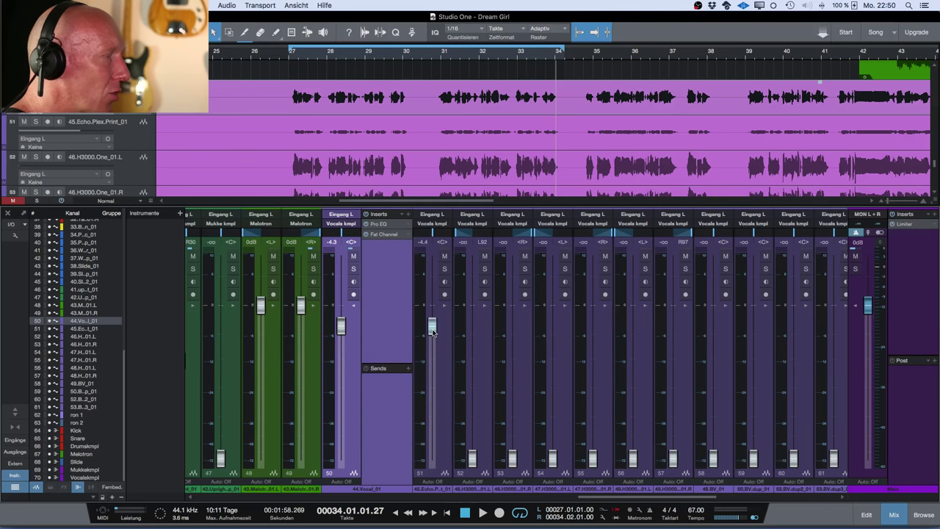
{"action": "left_click", "coordinate": [36, 122]}
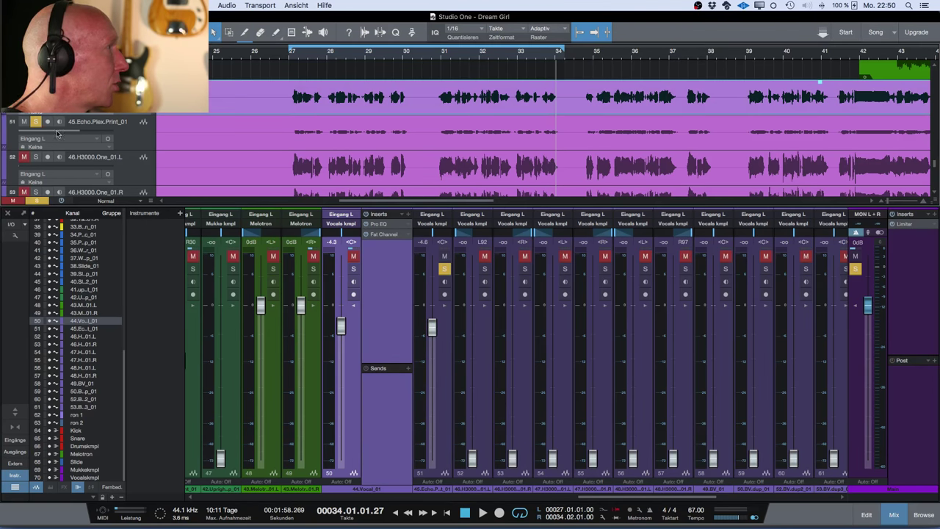
{"action": "left_click", "coordinate": [299, 77]}
{"action": "key", "text": "space"}
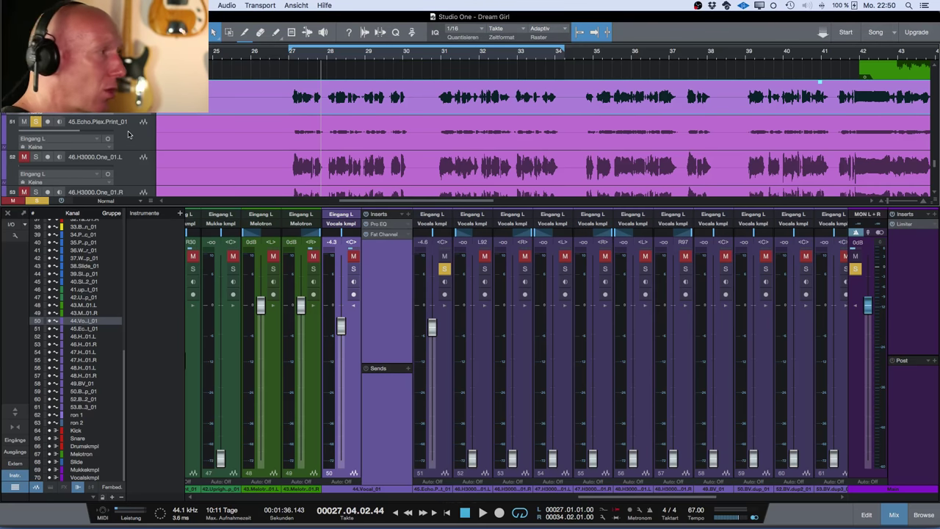
Set the 45.Echo.Plex.Print_01 fader to -12.5 dB, unsolo the track and resume playback of the full mix
{"action": "scroll", "coordinate": [167, 204], "scroll_direction": "right", "scroll_amount": 3}
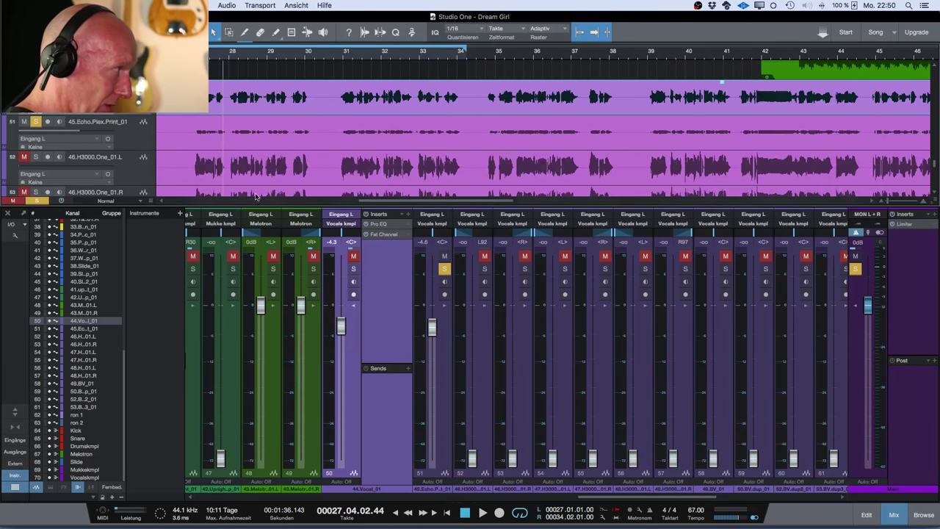
{"action": "scroll", "coordinate": [278, 168], "scroll_direction": "left", "scroll_amount": 1}
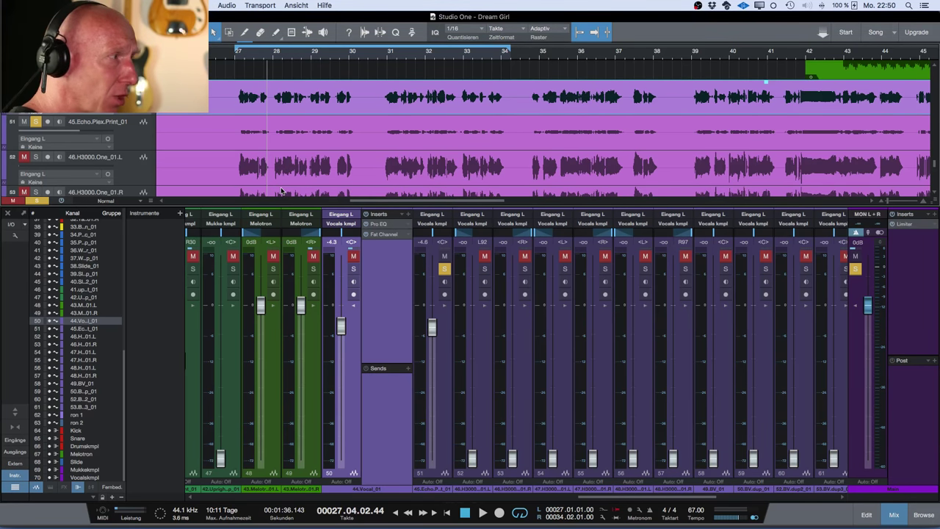
{"action": "scroll", "coordinate": [417, 332], "scroll_direction": "left", "scroll_amount": 2}
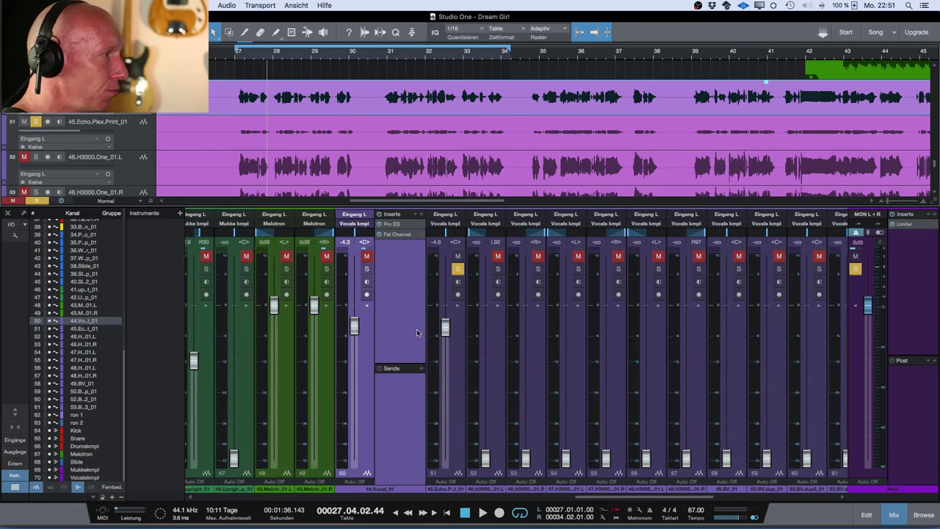
{"action": "left_click_drag", "start_coordinate": [445, 331], "coordinate": [444, 365]}
{"action": "left_click", "coordinate": [459, 270]}
{"action": "key", "text": "space"}
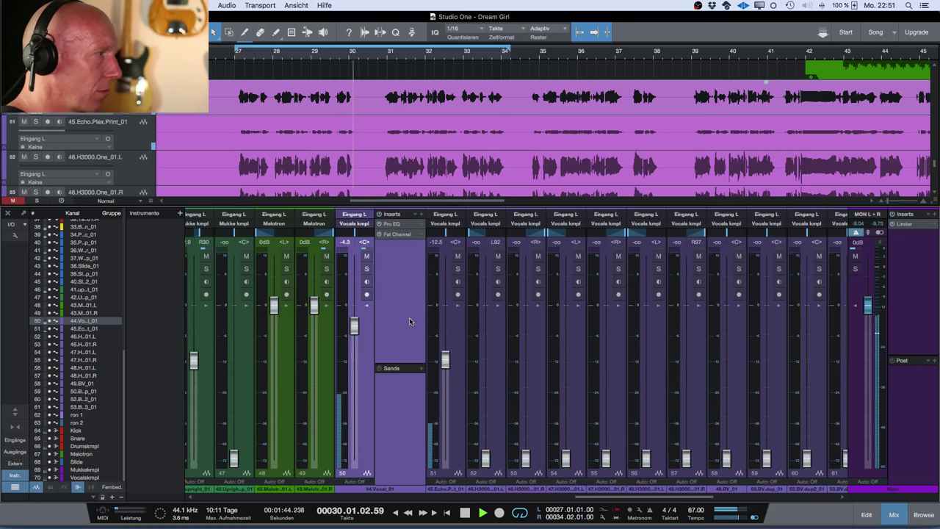
Lower the Vocals kmpl bus fader to -1.4 dB during playback
{"action": "scroll", "coordinate": [381, 328], "scroll_direction": "right", "scroll_amount": 2}
{"action": "scroll", "coordinate": [381, 328], "scroll_direction": "right", "scroll_amount": 5}
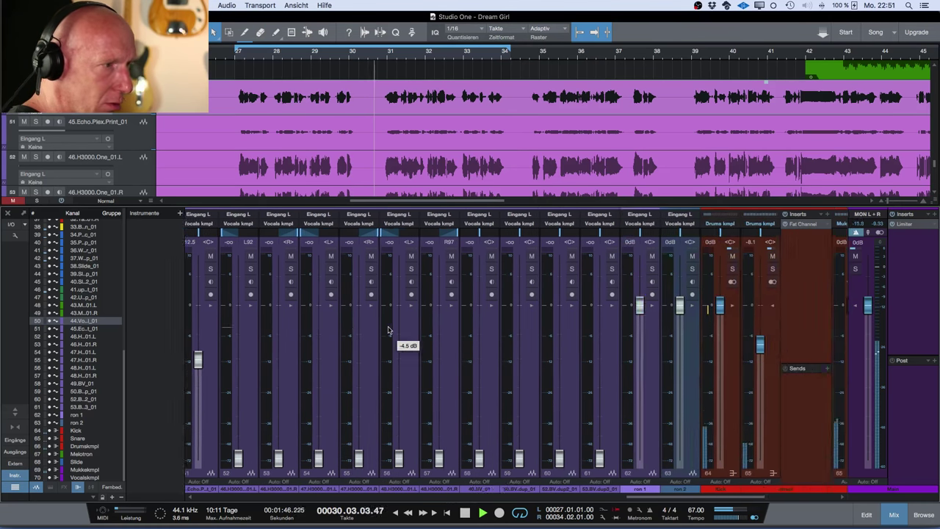
{"action": "left_click_drag", "start_coordinate": [826, 311], "coordinate": [827, 316]}
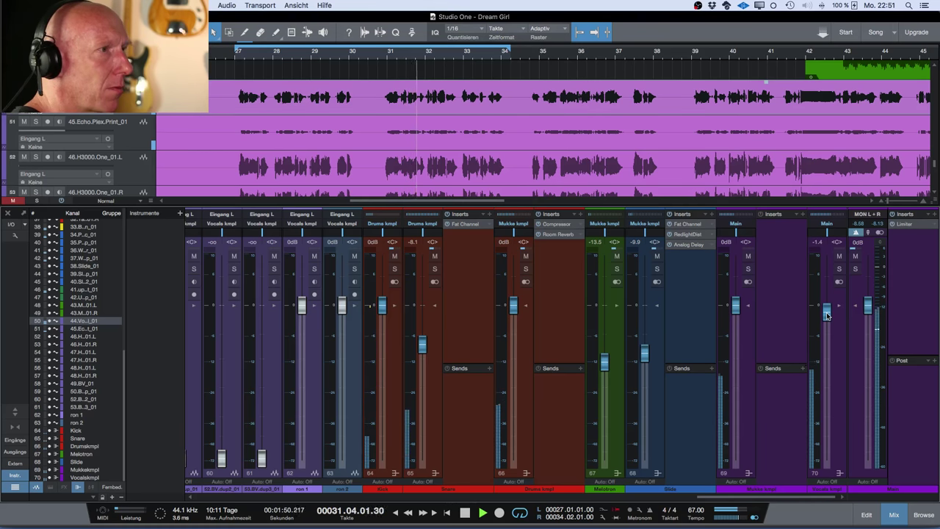
Insert a Compressor on the Vocals kmpl bus, load its Master Bus preset and close the plug-in
{"action": "scroll", "coordinate": [832, 312], "scroll_direction": "right", "scroll_amount": 1}
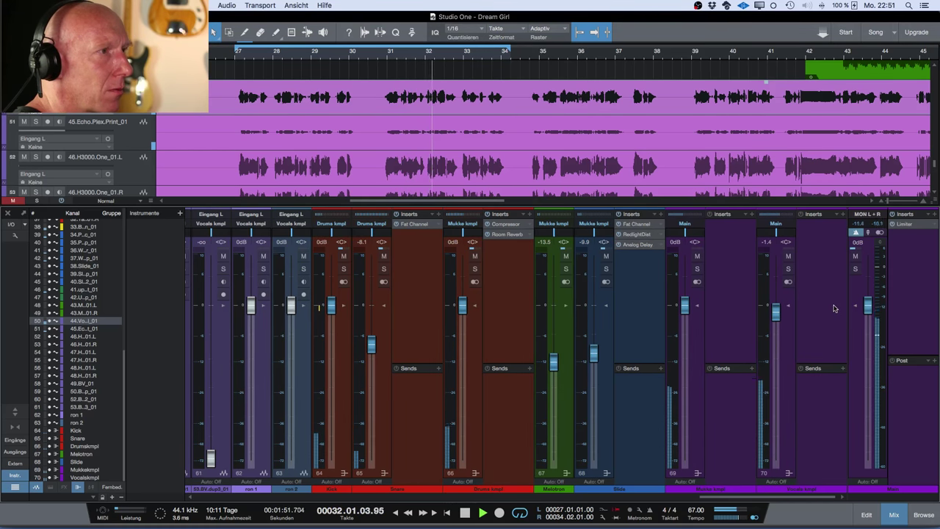
{"action": "left_click", "coordinate": [842, 214]}
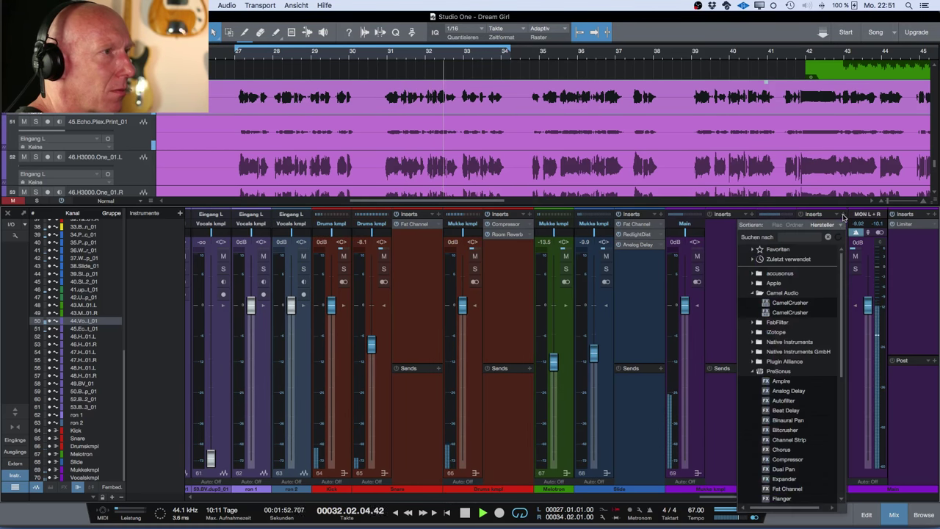
{"action": "left_click", "coordinate": [799, 459]}
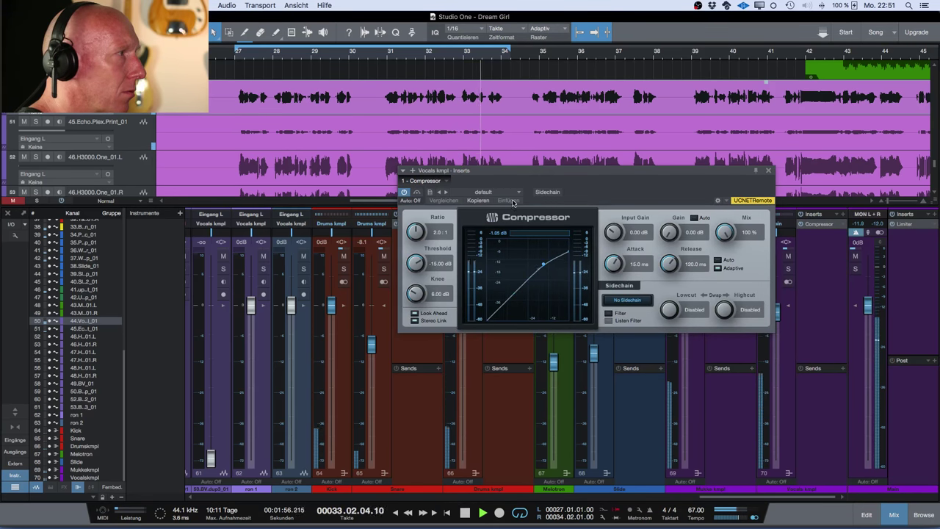
{"action": "left_click", "coordinate": [484, 192]}
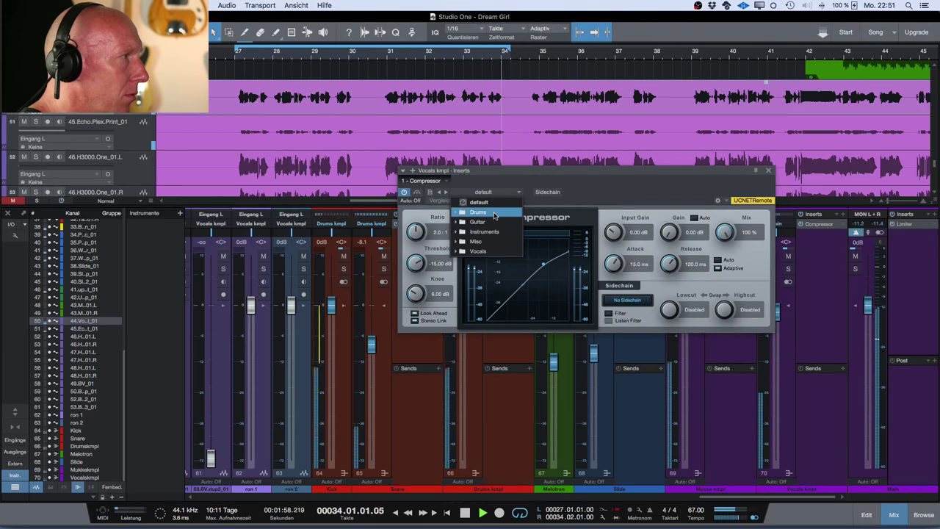
{"action": "mouse_move", "coordinate": [495, 244]}
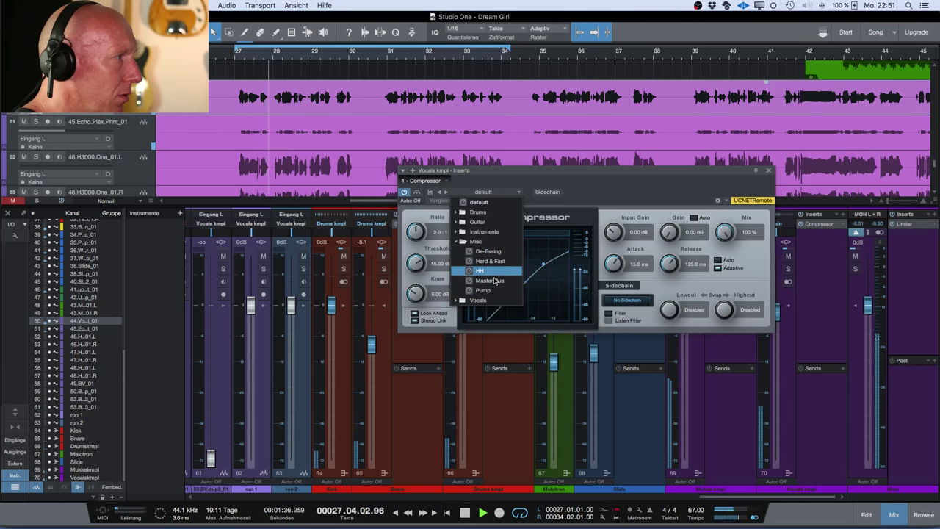
{"action": "left_click", "coordinate": [485, 281]}
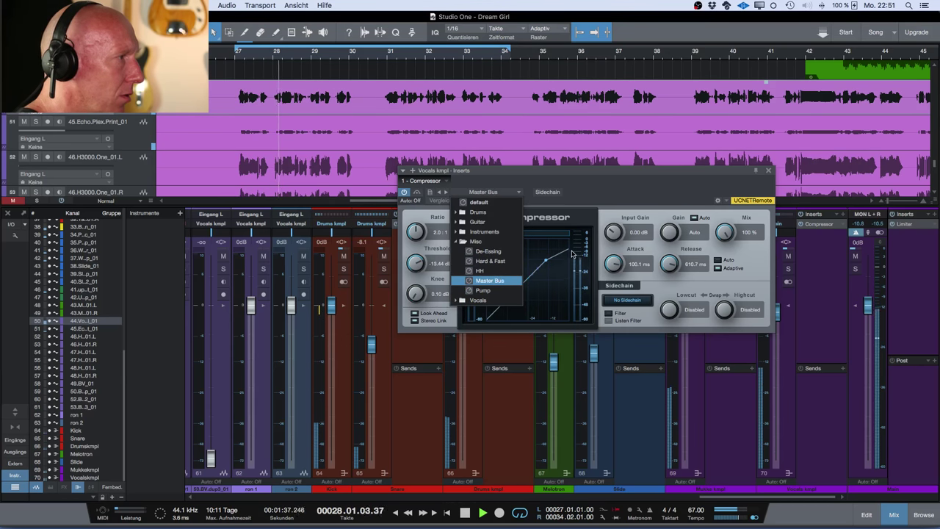
{"action": "left_click", "coordinate": [619, 178]}
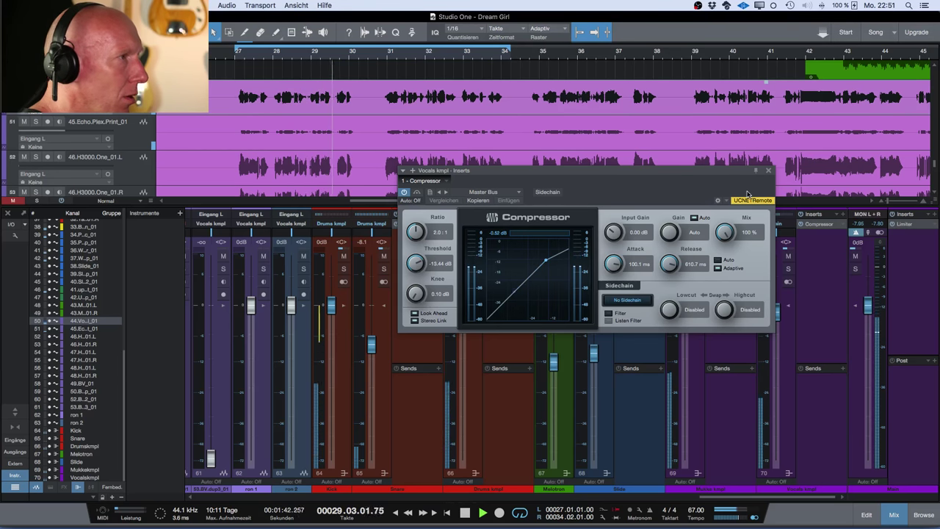
{"action": "left_click", "coordinate": [768, 171]}
Look through the mixer channels during playback to check their levels, and locate the 45.Echo.Plex.Print_01 and 46.H3000.One_01.L channels
{"action": "scroll", "coordinate": [487, 359], "scroll_direction": "left", "scroll_amount": 15}
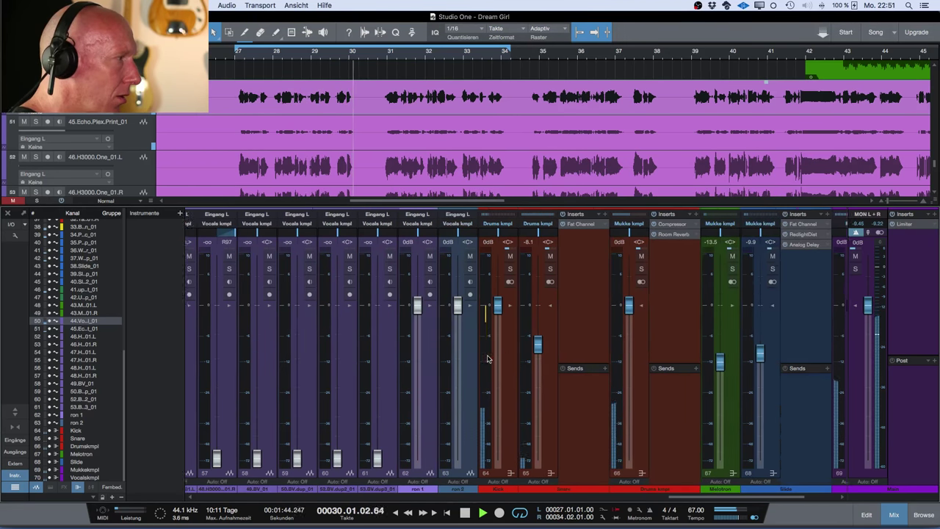
{"action": "scroll", "coordinate": [487, 358], "scroll_direction": "left", "scroll_amount": 10}
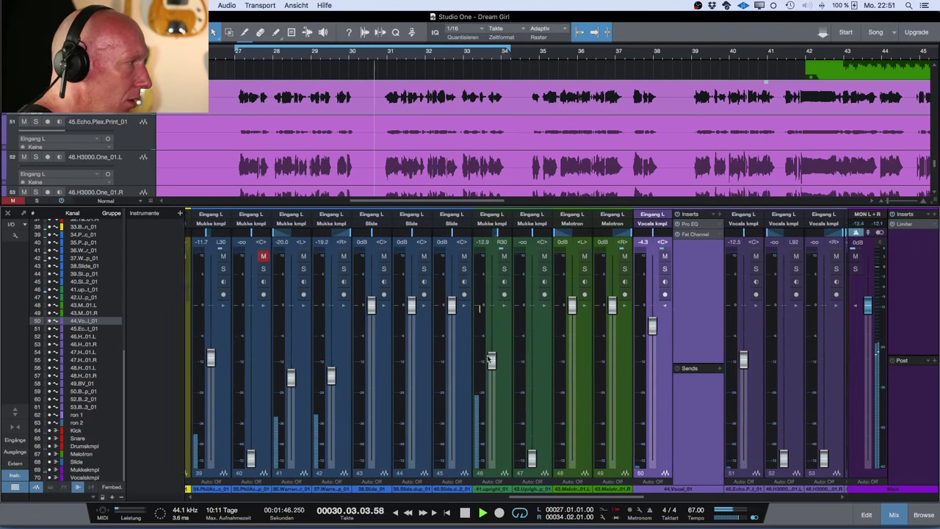
{"action": "scroll", "coordinate": [487, 359], "scroll_direction": "right", "scroll_amount": 6}
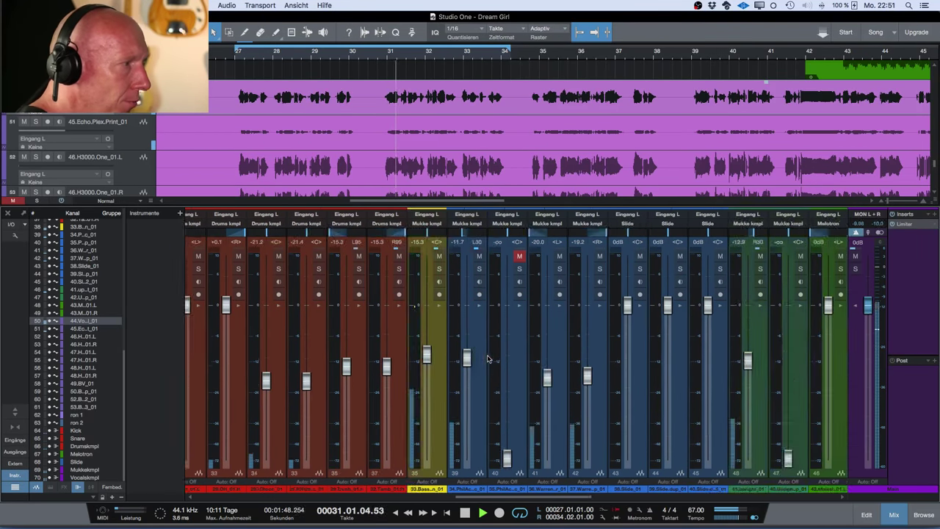
{"action": "scroll", "coordinate": [487, 359], "scroll_direction": "left", "scroll_amount": 1}
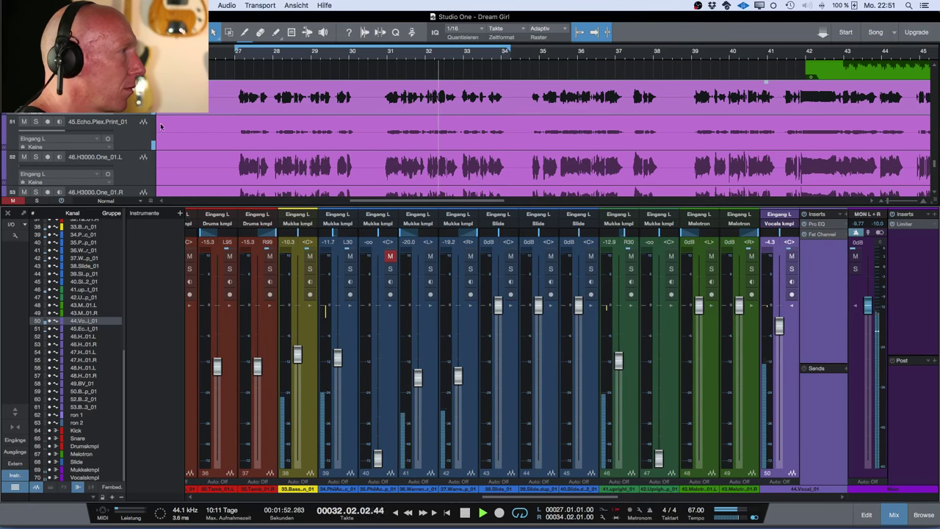
{"action": "left_click", "coordinate": [147, 146]}
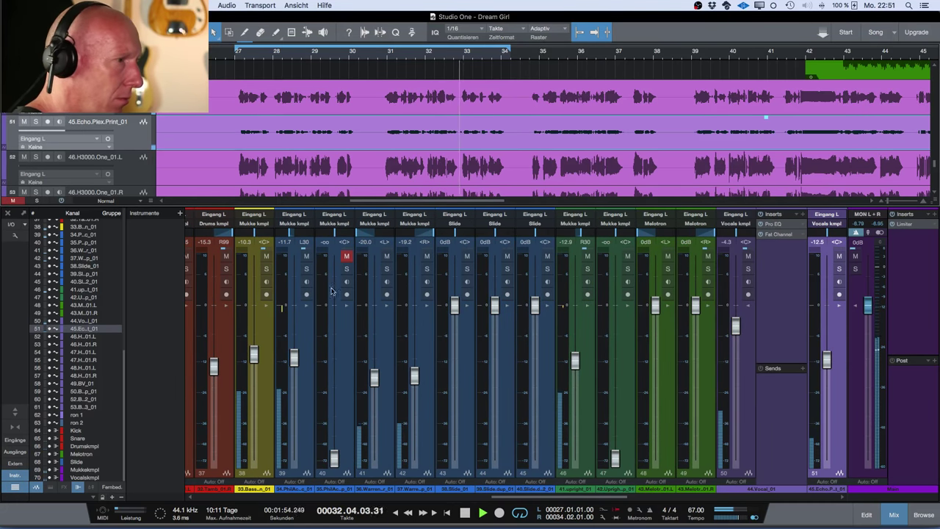
{"action": "scroll", "coordinate": [350, 294], "scroll_direction": "right", "scroll_amount": 4}
{"action": "scroll", "coordinate": [350, 294], "scroll_direction": "right", "scroll_amount": 5}
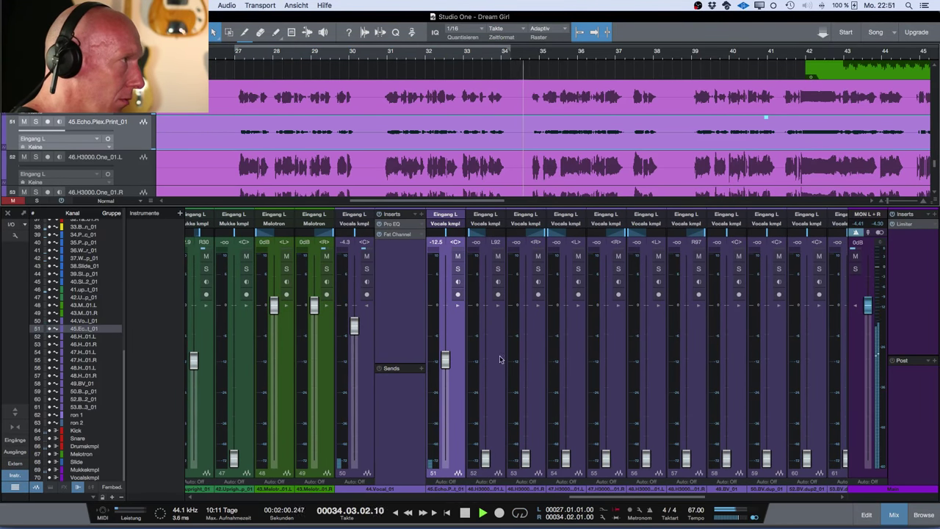
{"action": "scroll", "coordinate": [499, 359], "scroll_direction": "right", "scroll_amount": 2}
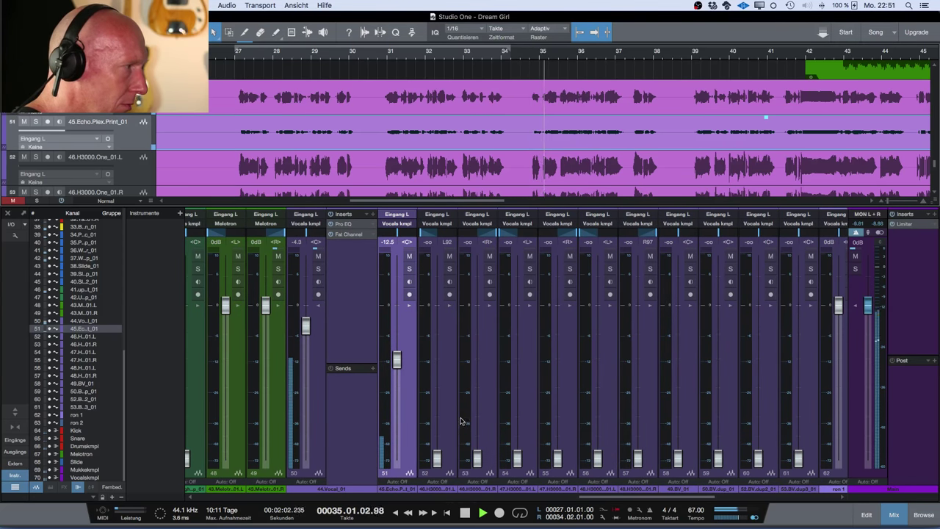
{"action": "left_click", "coordinate": [454, 420]}
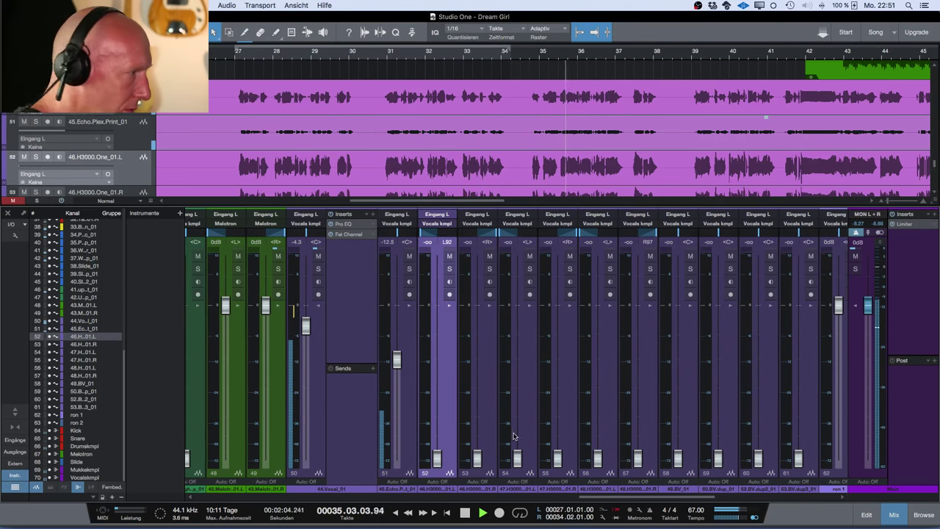
Stop playback, set the loop range from 34.04.01 to 41.02.01, enable looping and play the new range
{"action": "key", "text": "space"}
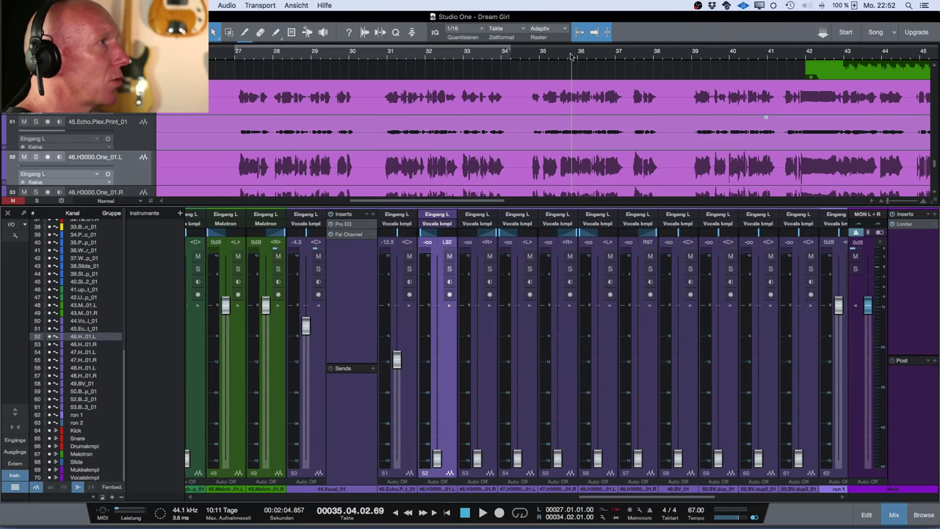
{"action": "left_click_drag", "start_coordinate": [527, 48], "coordinate": [774, 52]}
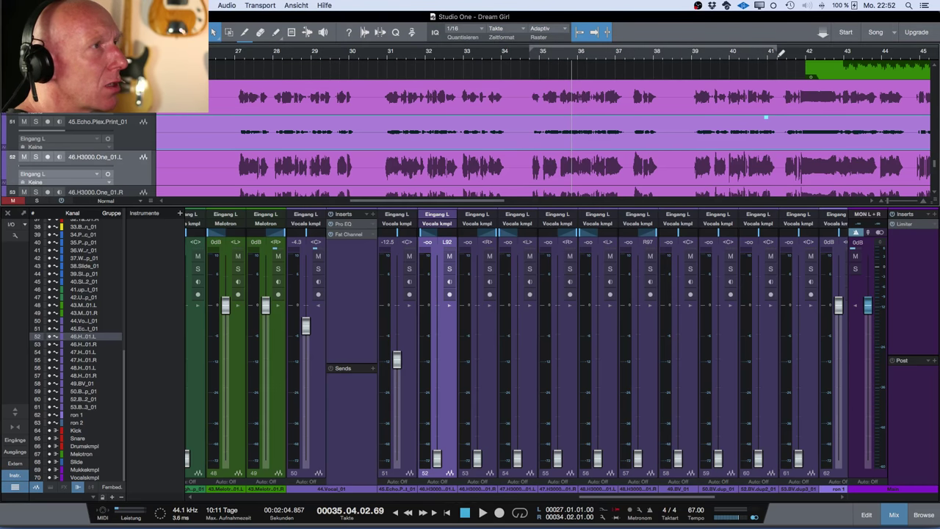
{"action": "left_click", "coordinate": [519, 513]}
{"action": "key", "text": "space"}
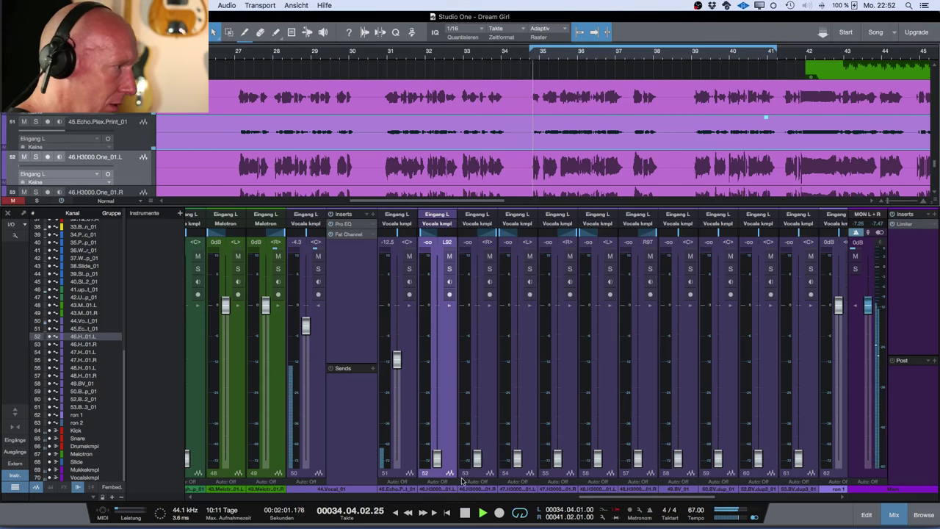
Raise the 46.H3000 left and right faders to -24.0 dB and the 47.H3000 pair to -25.0 dB
{"action": "left_click", "coordinate": [479, 461], "text": "shift"}
{"action": "left_click_drag", "start_coordinate": [478, 461], "coordinate": [476, 394]}
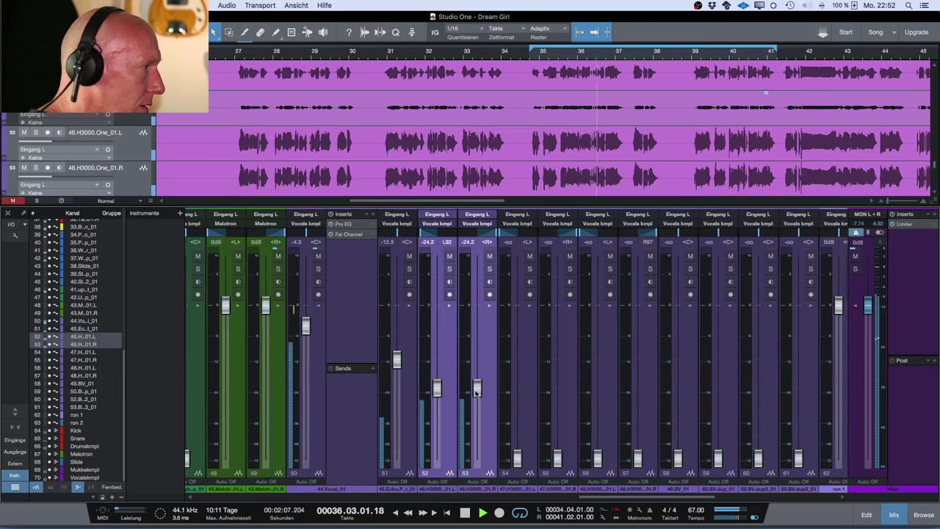
{"action": "left_click", "coordinate": [517, 461]}
{"action": "left_click", "coordinate": [569, 460], "text": "shift"}
{"action": "left_click_drag", "start_coordinate": [558, 462], "coordinate": [555, 392]}
Bring in the 48.H3000.Three_01 left and right channels together and set their faders to -28.9 dB
{"action": "left_click", "coordinate": [598, 461]}
{"action": "left_click", "coordinate": [630, 461], "text": "shift"}
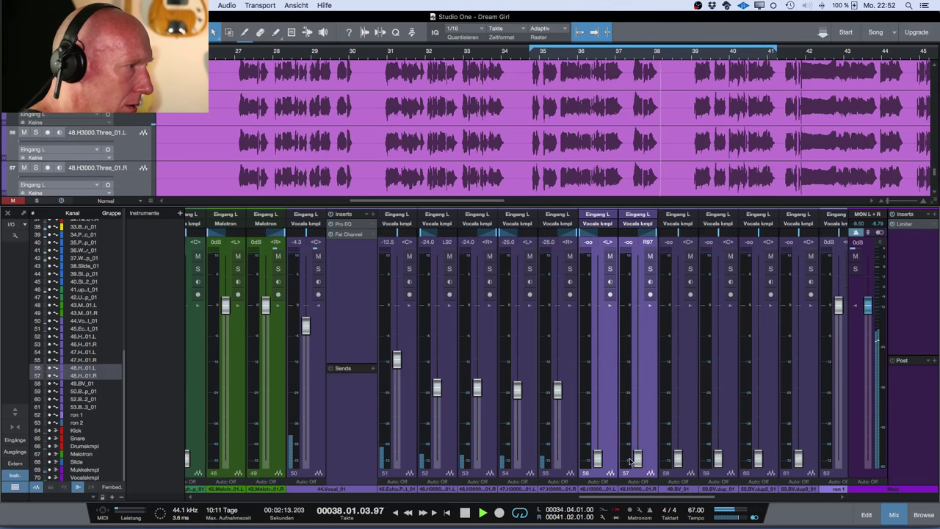
{"action": "left_click_drag", "start_coordinate": [630, 460], "coordinate": [638, 391]}
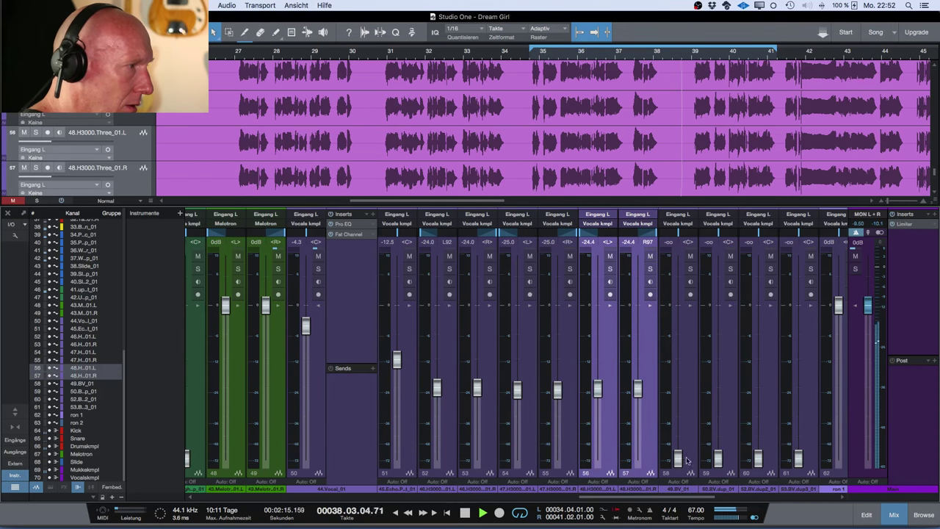
{"action": "scroll", "coordinate": [687, 461], "scroll_direction": "right", "scroll_amount": 5}
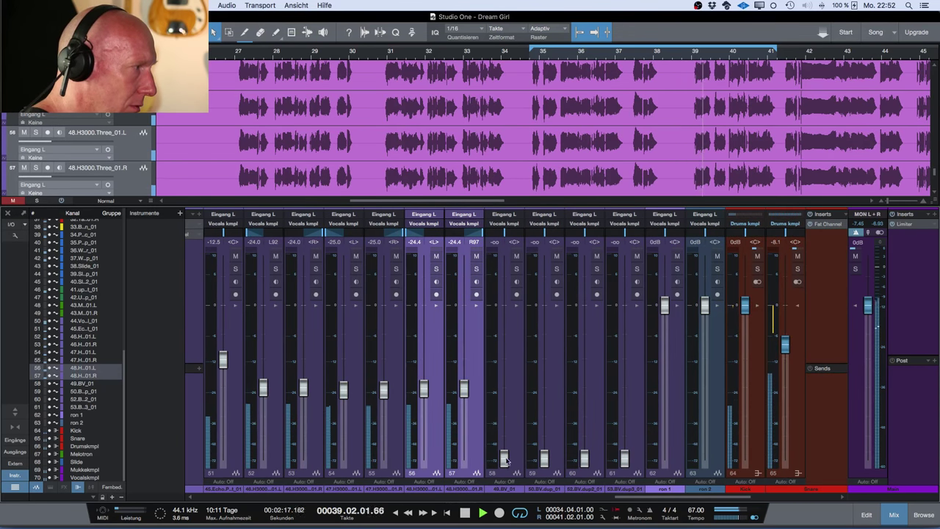
{"action": "left_click_drag", "start_coordinate": [463, 387], "coordinate": [464, 403]}
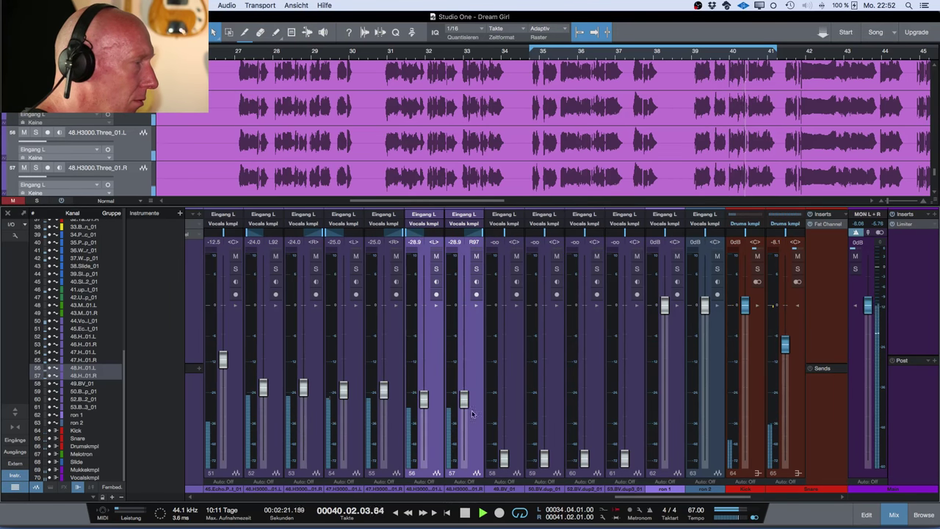
Try the 49.BV_01 and 50.BV.dup_01 faders at -0.4 dB, briefly solo them during playback, and stop the transport
{"action": "left_click", "coordinate": [503, 459]}
{"action": "left_click", "coordinate": [544, 459], "text": "shift"}
{"action": "left_click_drag", "start_coordinate": [544, 459], "coordinate": [544, 330]}
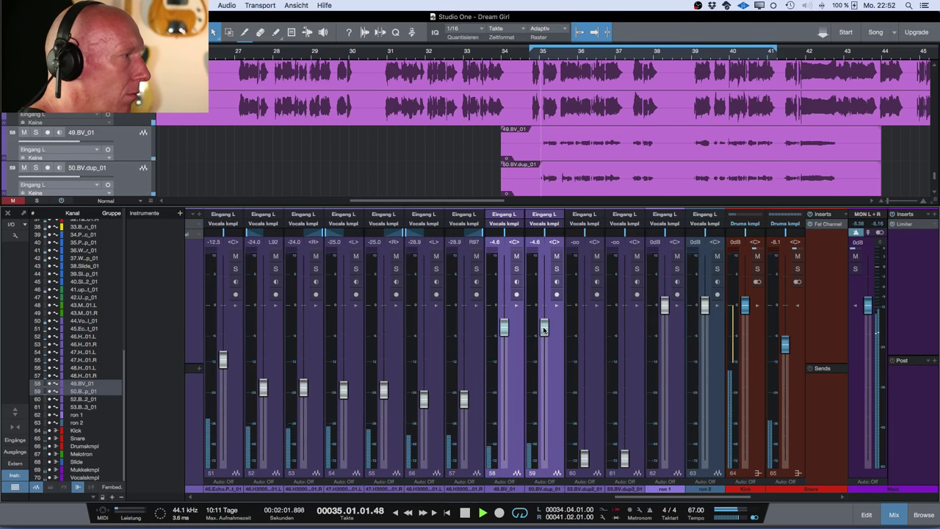
{"action": "left_click_drag", "start_coordinate": [543, 330], "coordinate": [542, 309]}
{"action": "left_click", "coordinate": [556, 270]}
{"action": "left_click", "coordinate": [555, 270]}
{"action": "key", "text": "space"}
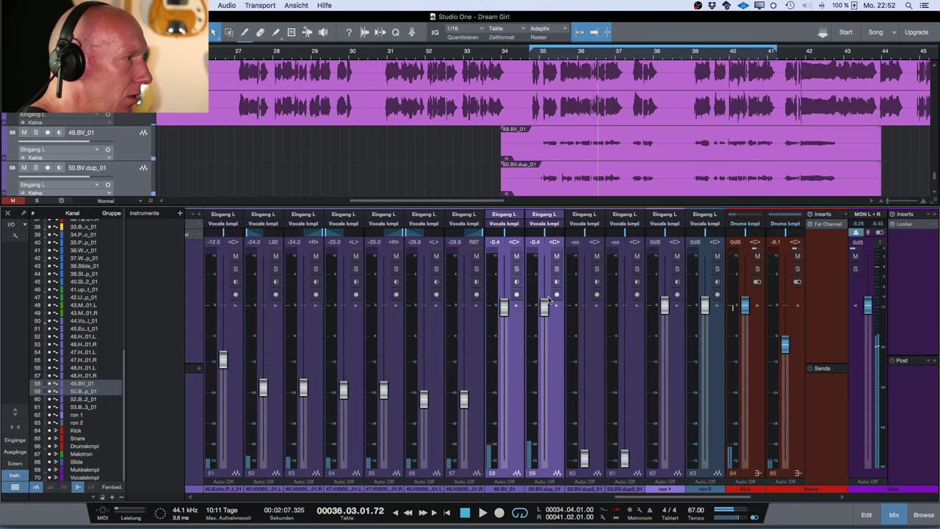
Pull the 49.BV_01 and 50.BV.dup_01 faders back down to minus infinity
{"action": "scroll", "coordinate": [547, 332], "scroll_direction": "right", "scroll_amount": 2}
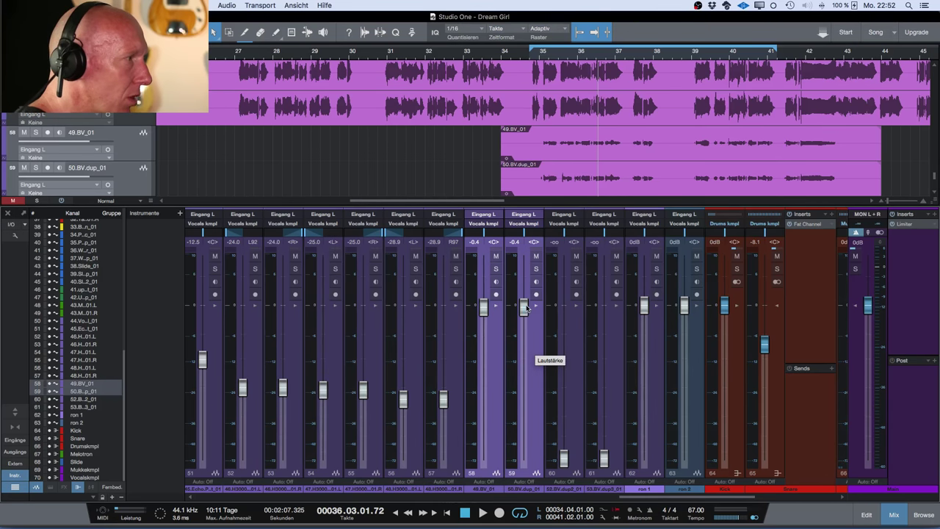
{"action": "left_click_drag", "start_coordinate": [524, 308], "coordinate": [516, 527]}
Resume playback and raise all six H3000 faders together, setting the 46 pair to -23.0, the 47 pair to -24.0 and the 48 pair to -27.8 dB
{"action": "scroll", "coordinate": [502, 459], "scroll_direction": "left", "scroll_amount": 10}
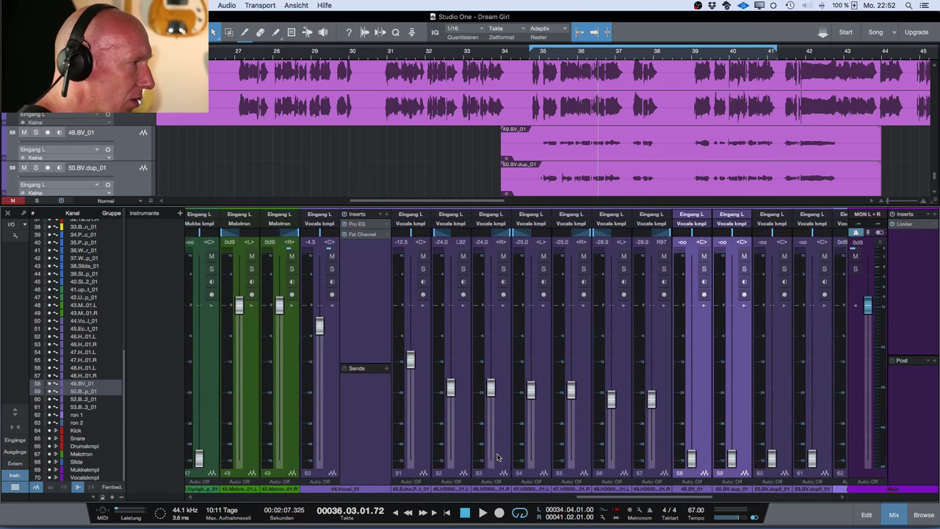
{"action": "key", "text": "space"}
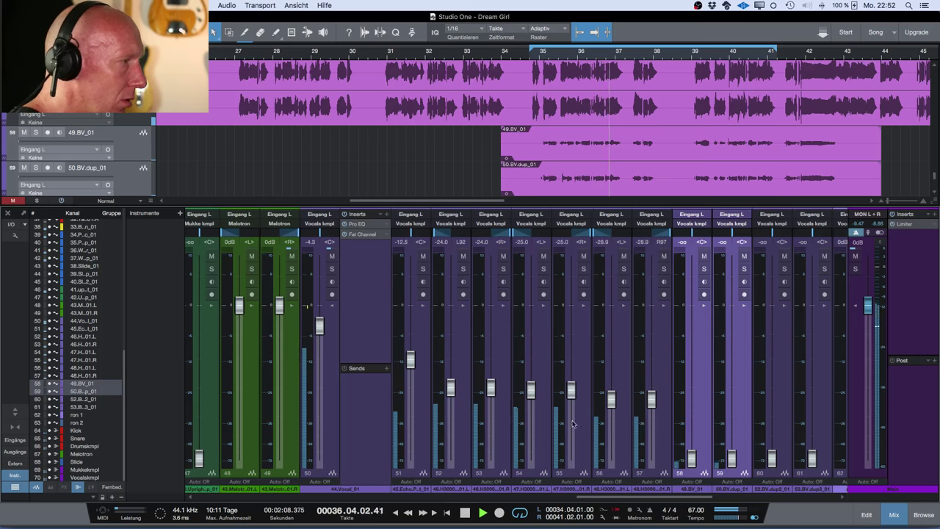
{"action": "left_click", "coordinate": [464, 444]}
{"action": "left_click", "coordinate": [652, 418], "text": "shift"}
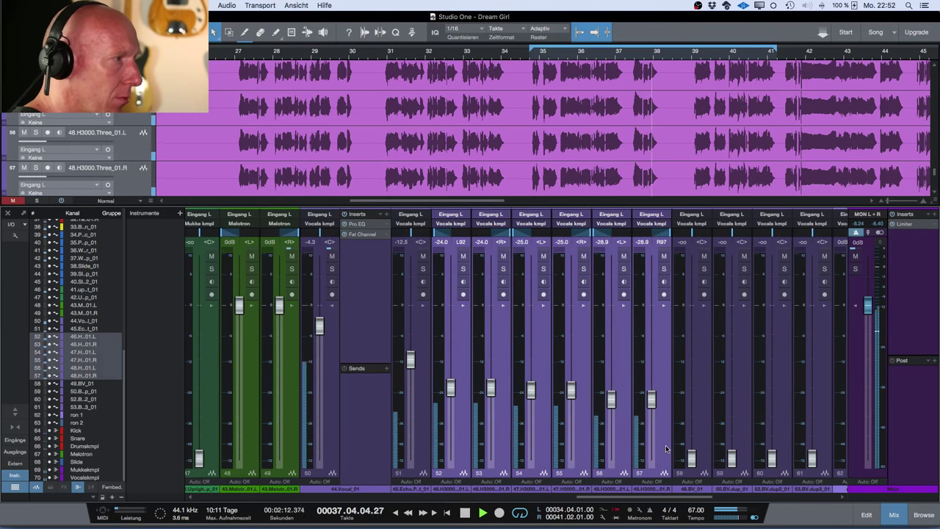
{"action": "left_click_drag", "start_coordinate": [652, 404], "coordinate": [652, 400]}
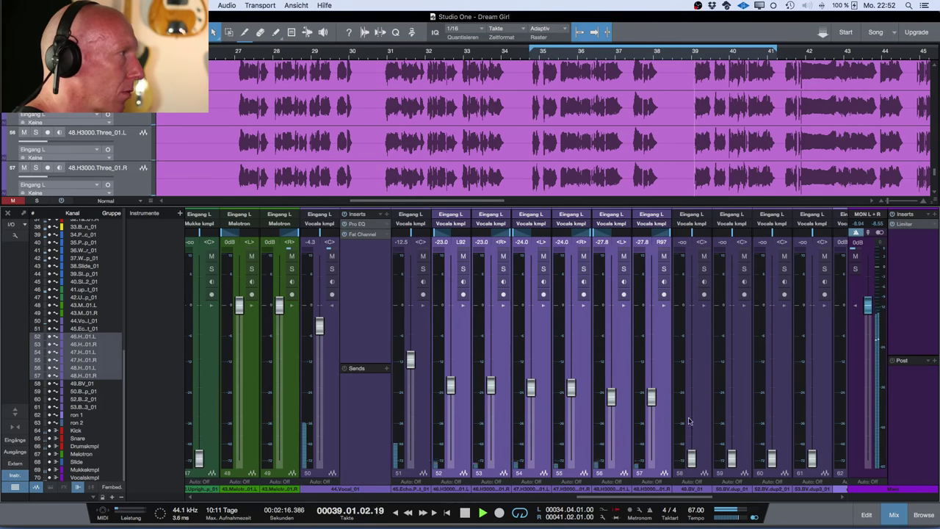
Play the mix from around bar 27 to check the vocal effect balance, and stop playback
{"action": "left_click", "coordinate": [233, 58]}
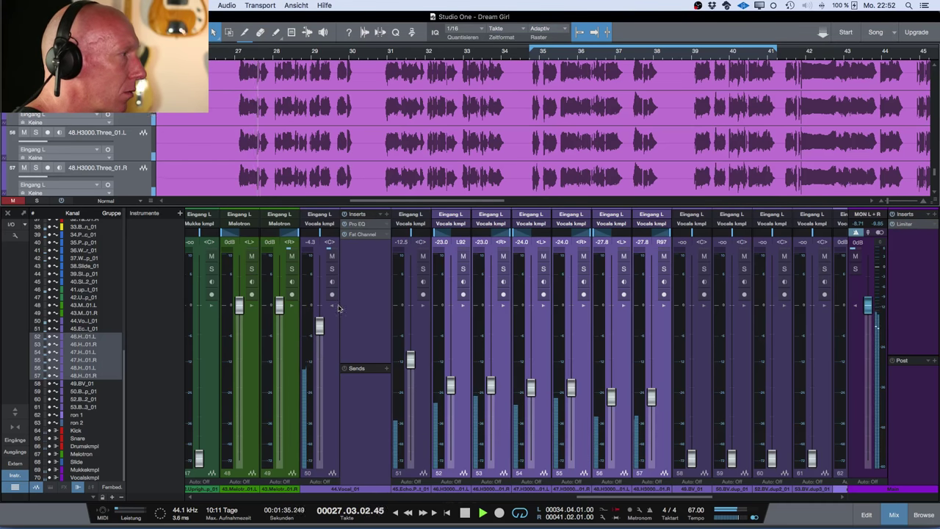
{"action": "scroll", "coordinate": [366, 233], "scroll_direction": "left", "scroll_amount": 1}
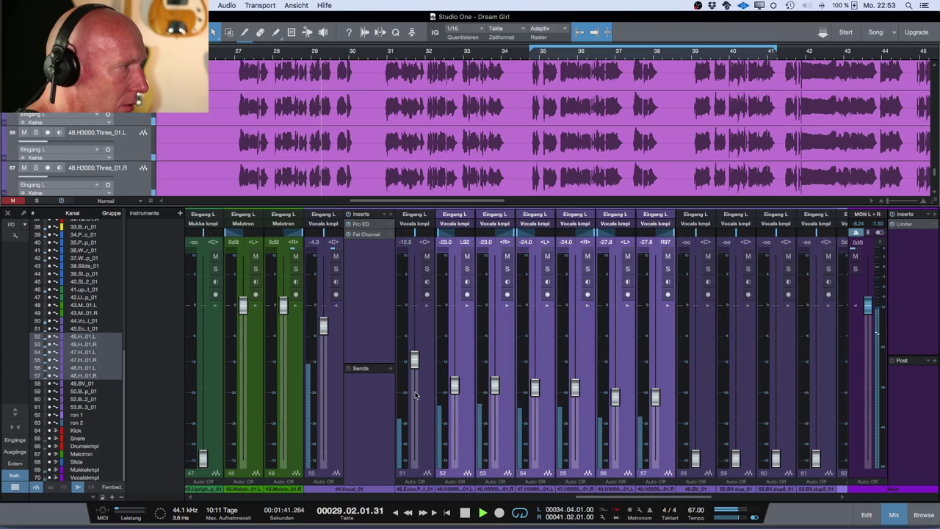
{"action": "scroll", "coordinate": [403, 397], "scroll_direction": "right", "scroll_amount": 3}
{"action": "scroll", "coordinate": [404, 397], "scroll_direction": "right", "scroll_amount": 2}
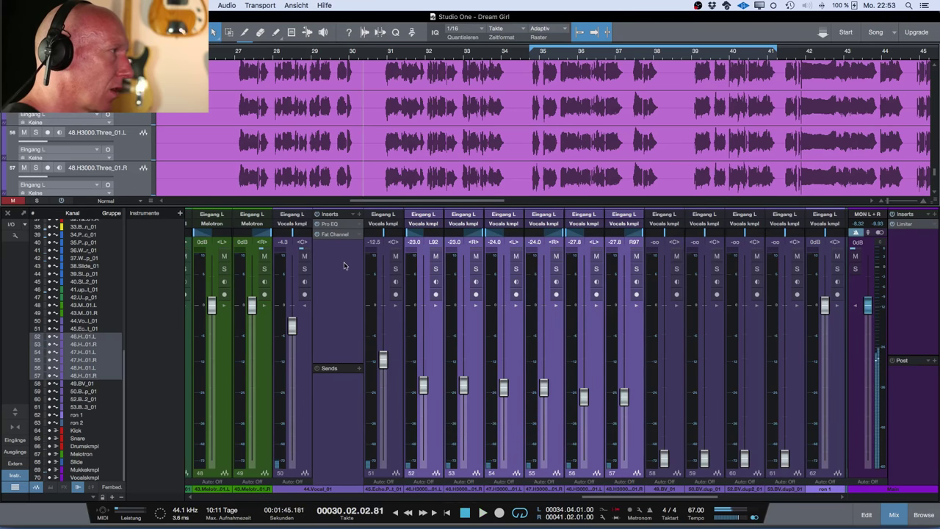
Insert an Analog Delay on 44.Vocal_01, resume playback and set the delay's mix to 7.0%
{"action": "left_click", "coordinate": [357, 215]}
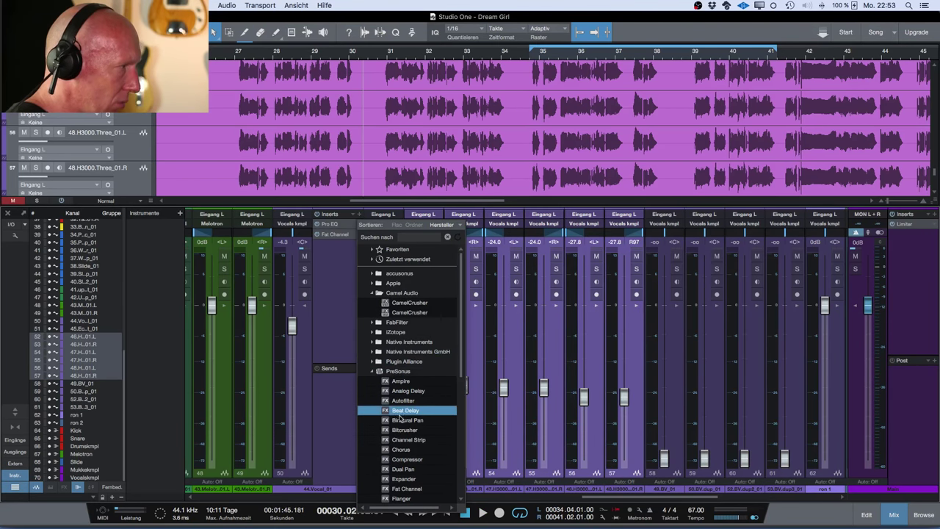
{"action": "left_click", "coordinate": [410, 391]}
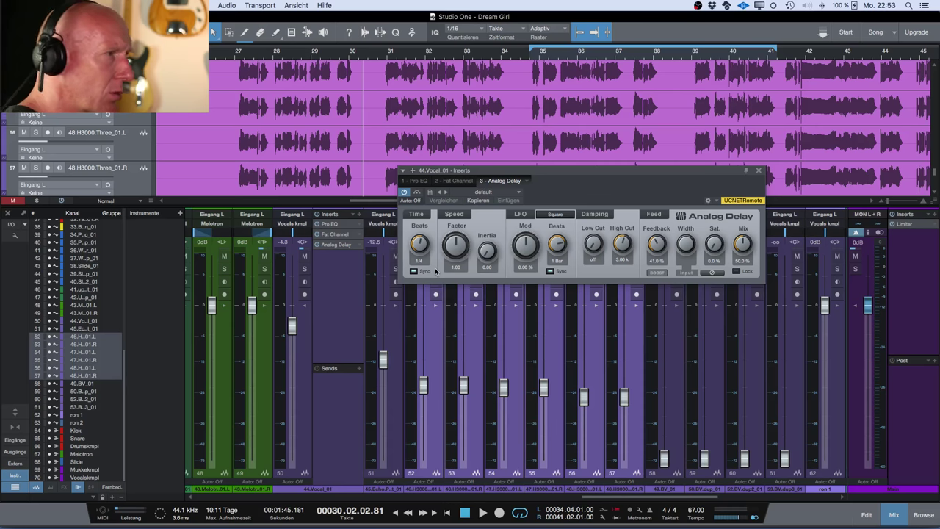
{"action": "key", "text": "space"}
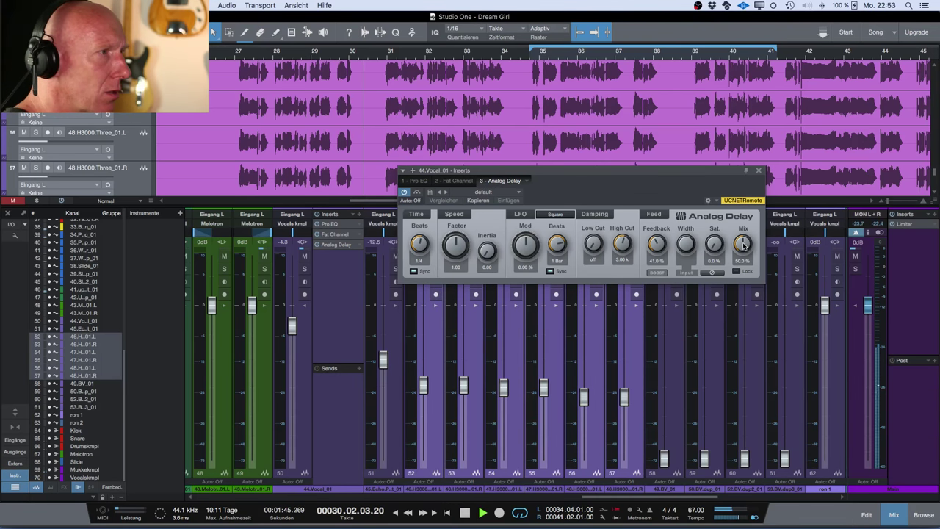
{"action": "left_click_drag", "start_coordinate": [702, 214], "coordinate": [636, 298]}
{"action": "left_click_drag", "start_coordinate": [670, 325], "coordinate": [674, 334]}
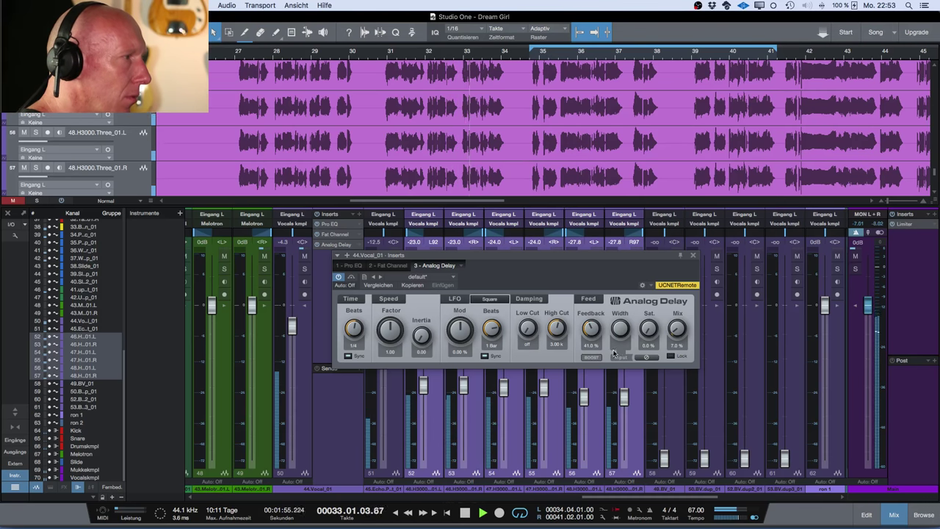
Set the vocal delay's low cut to 184 Hz, high cut to 2.27 kHz, saturation to 44.0% and feedback to 18.0%, and close the plug-in
{"action": "left_click_drag", "start_coordinate": [556, 328], "coordinate": [520, 287]}
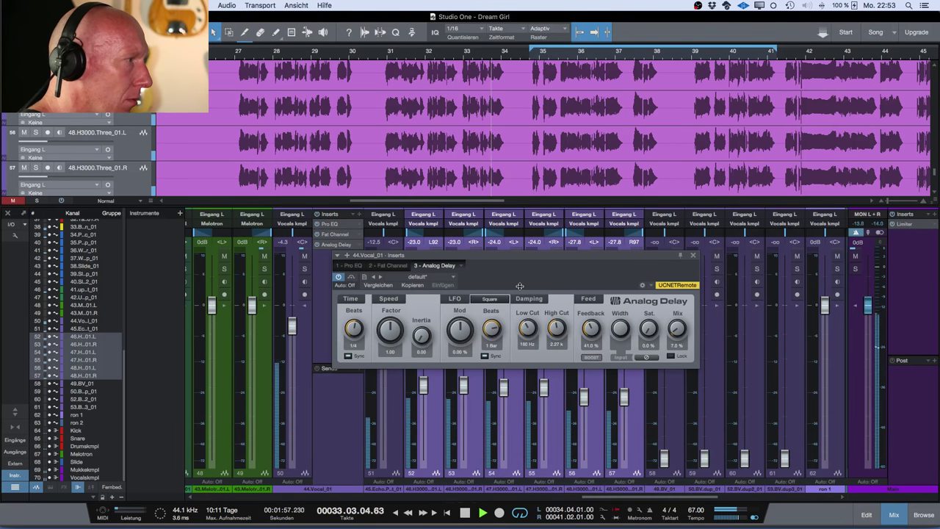
{"action": "left_click_drag", "start_coordinate": [654, 331], "coordinate": [620, 268]}
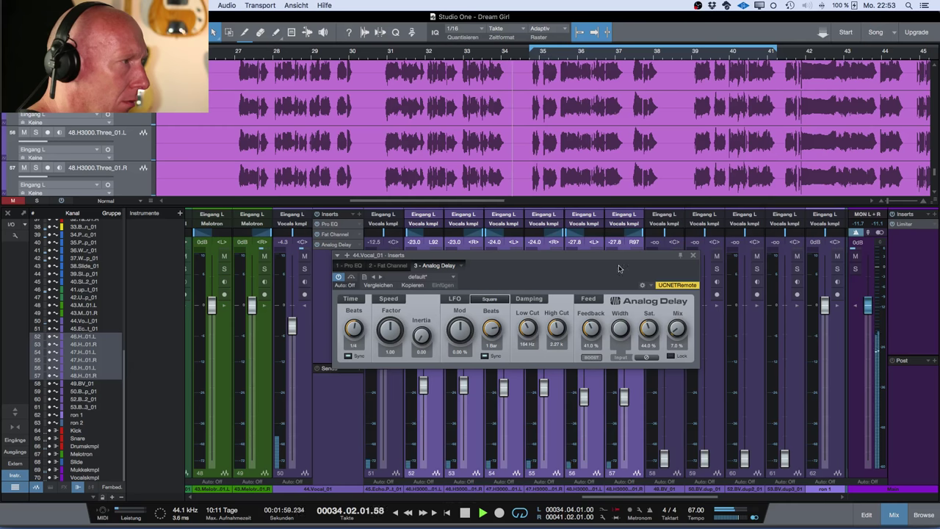
{"action": "left_click_drag", "start_coordinate": [595, 334], "coordinate": [589, 342]}
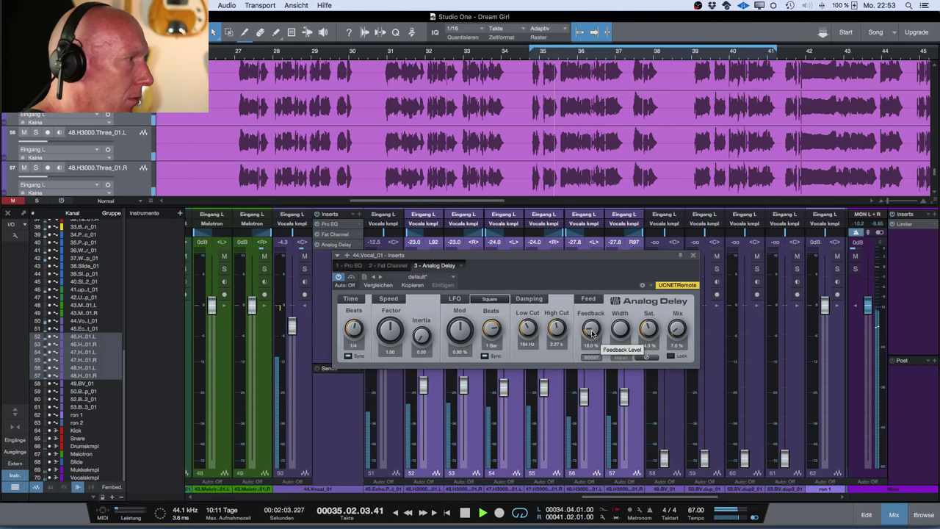
{"action": "left_click", "coordinate": [692, 255]}
Lower the Vocals kmpl bus fader to -3.1 dB during playback
{"action": "scroll", "coordinate": [452, 337], "scroll_direction": "right", "scroll_amount": 2}
{"action": "scroll", "coordinate": [455, 337], "scroll_direction": "right", "scroll_amount": 7}
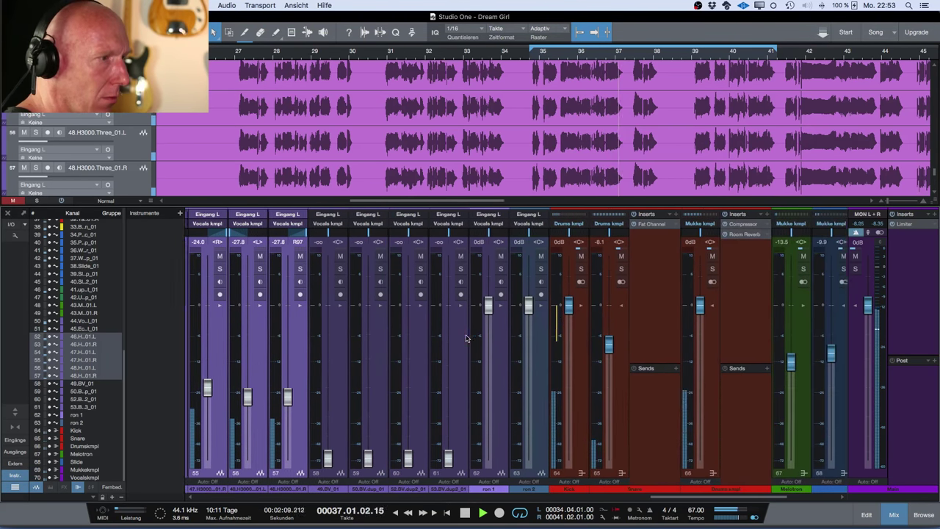
{"action": "left_click_drag", "start_coordinate": [776, 312], "coordinate": [777, 325]}
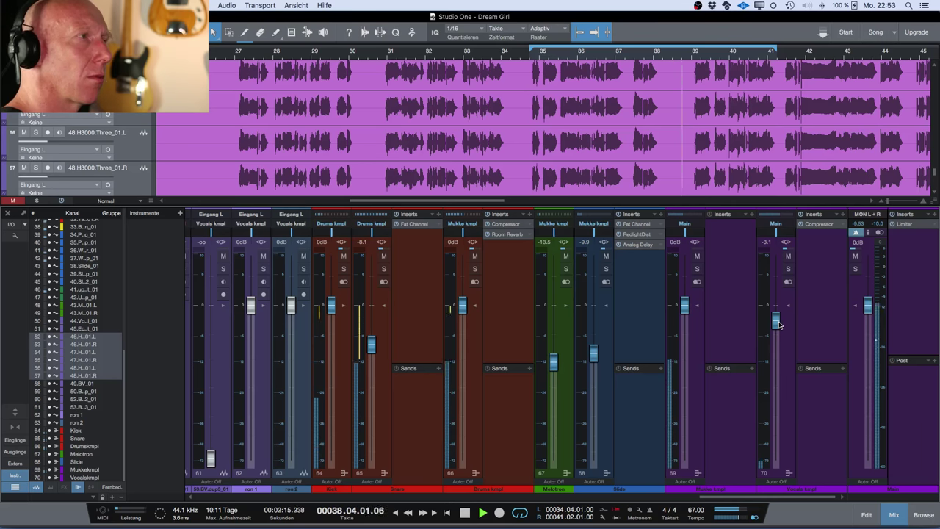
Locate the backing vocals 49.BV_01 and 50.BV.dup_01 in the arrangement and mixer, select 49.BV_01 and review the neighbouring channels
{"action": "scroll", "coordinate": [625, 337], "scroll_direction": "left", "scroll_amount": 1}
{"action": "scroll", "coordinate": [624, 337], "scroll_direction": "left", "scroll_amount": 10}
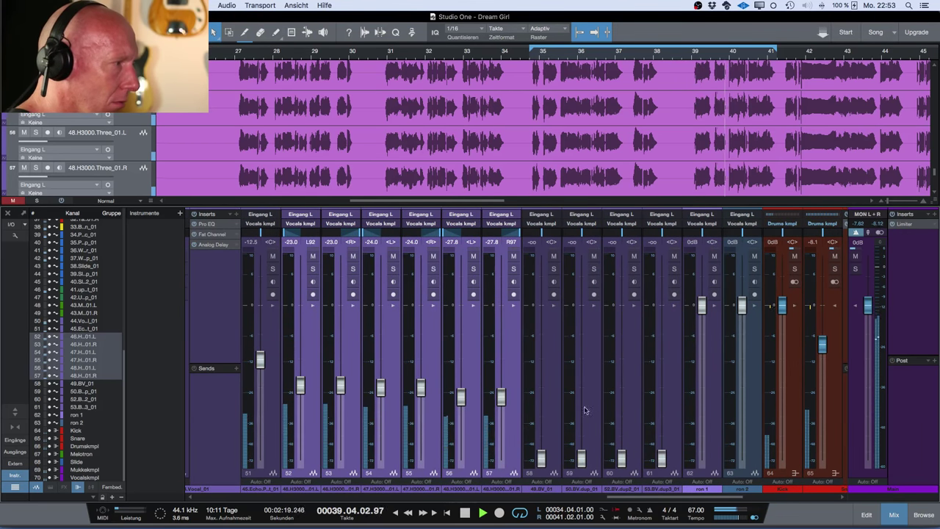
{"action": "scroll", "coordinate": [563, 124], "scroll_direction": "down", "scroll_amount": 5}
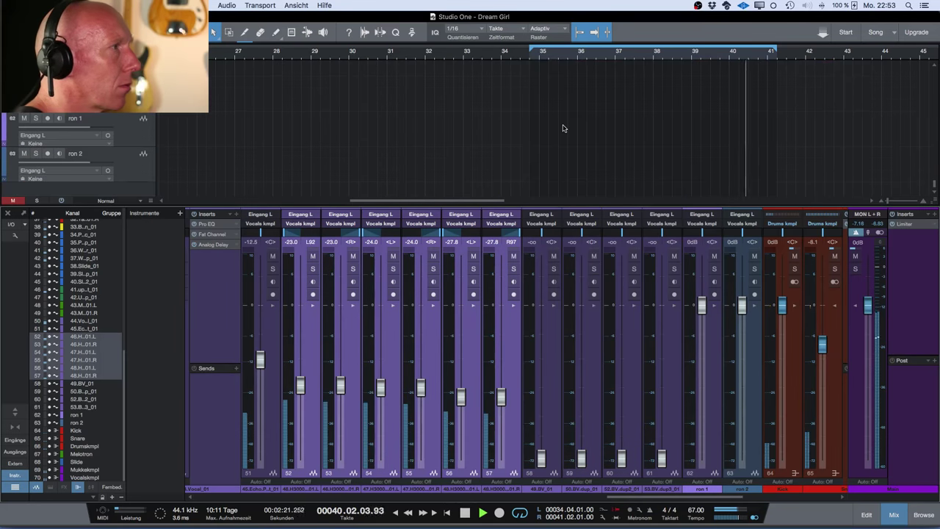
{"action": "scroll", "coordinate": [562, 124], "scroll_direction": "up", "scroll_amount": 1}
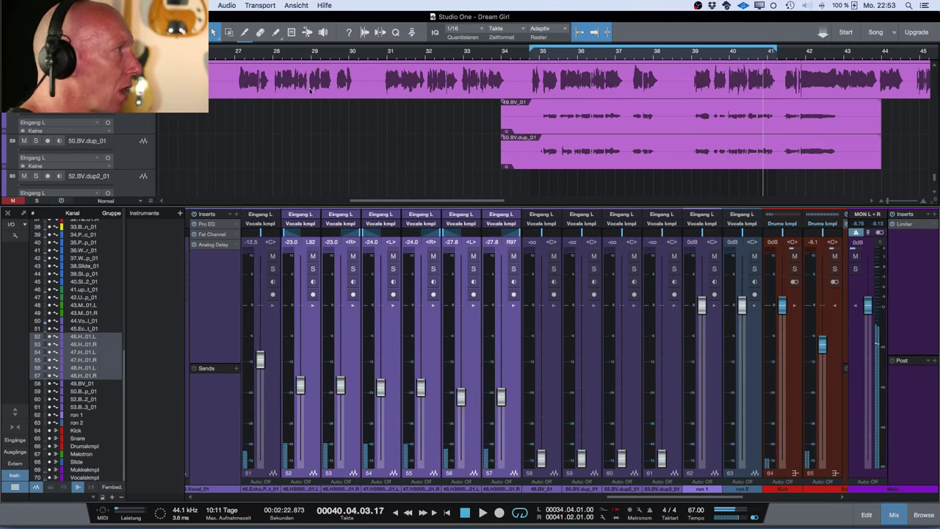
{"action": "left_click", "coordinate": [511, 122]}
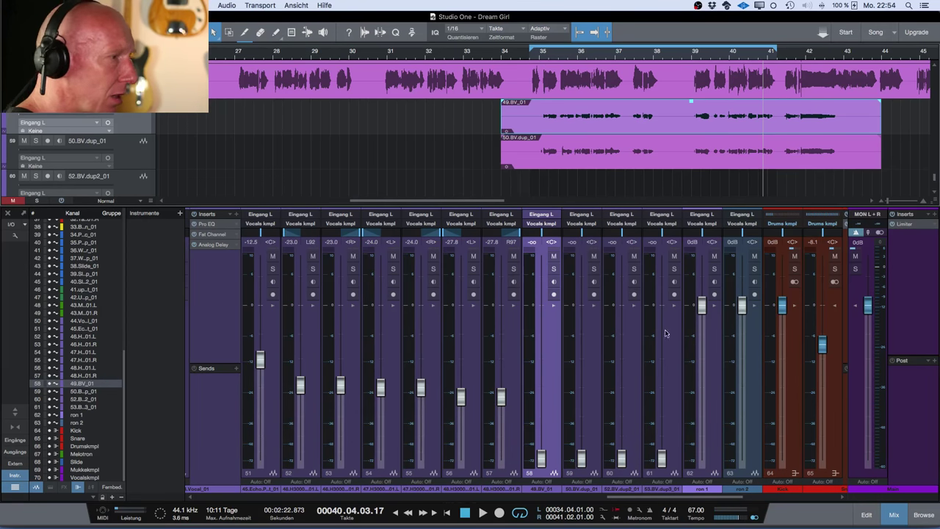
{"action": "scroll", "coordinate": [660, 356], "scroll_direction": "right", "scroll_amount": 10}
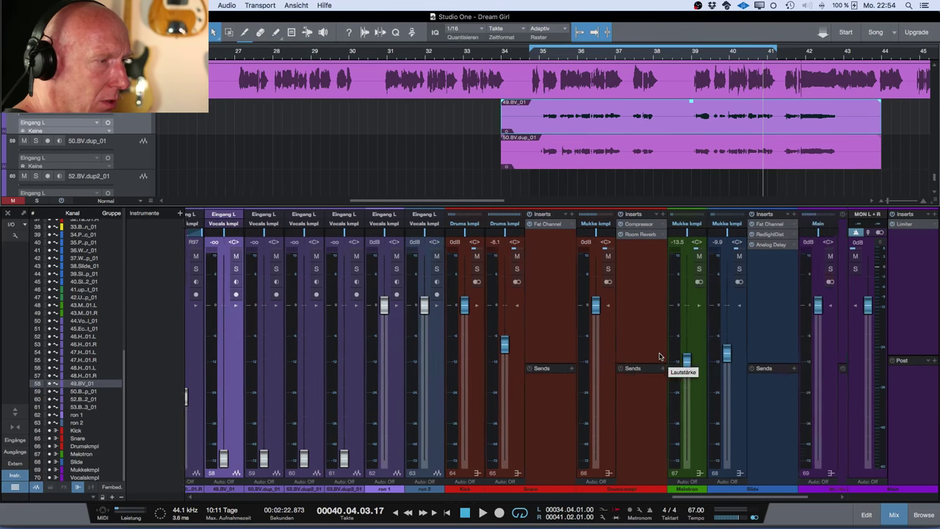
{"action": "scroll", "coordinate": [659, 356], "scroll_direction": "right", "scroll_amount": 1}
{"action": "scroll", "coordinate": [659, 357], "scroll_direction": "left", "scroll_amount": 10}
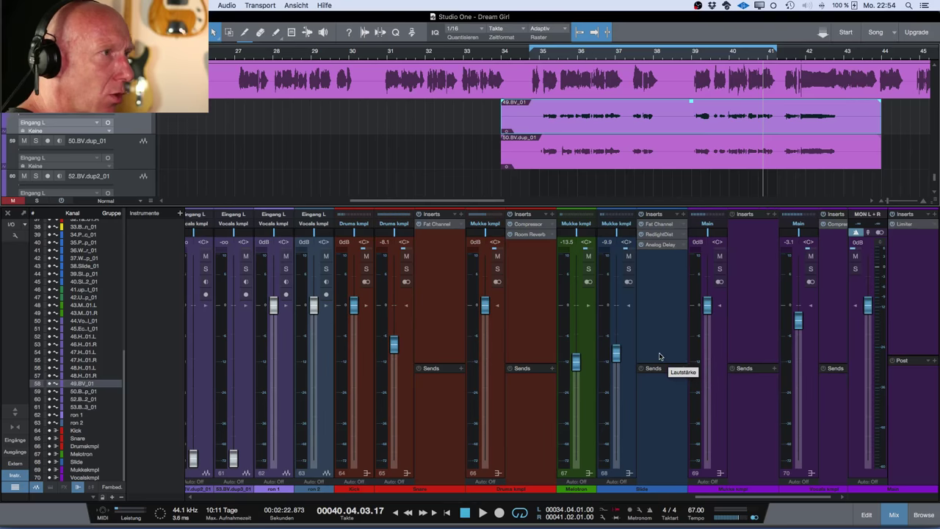
{"action": "scroll", "coordinate": [660, 356], "scroll_direction": "left", "scroll_amount": 4}
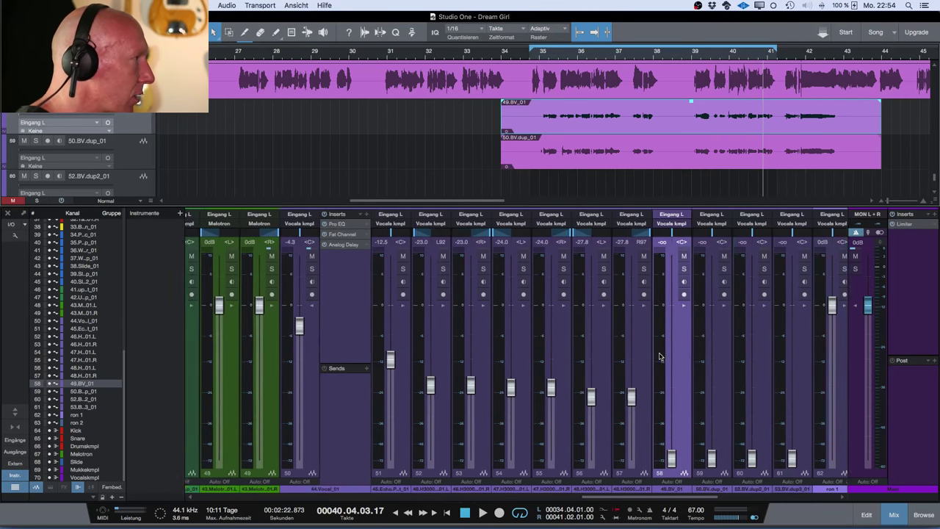
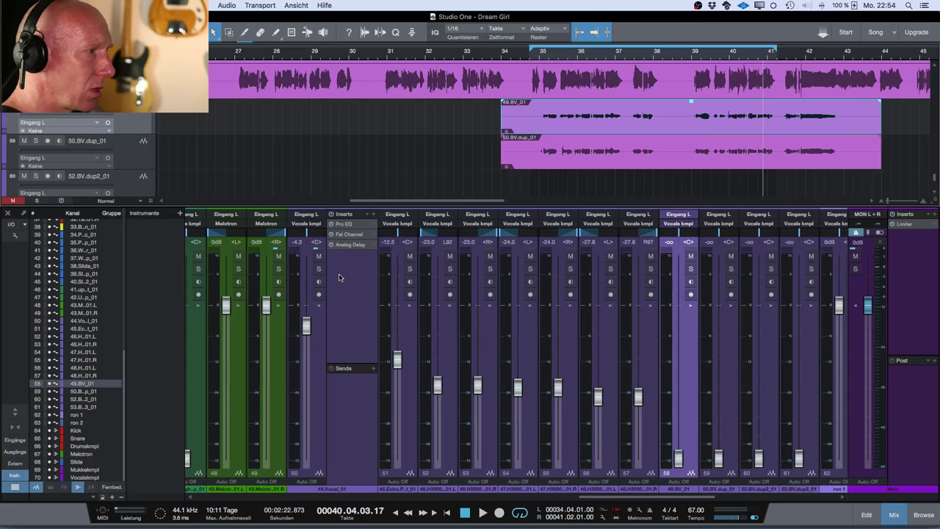
{"action": "scroll", "coordinate": [338, 274], "scroll_direction": "right", "scroll_amount": 2}
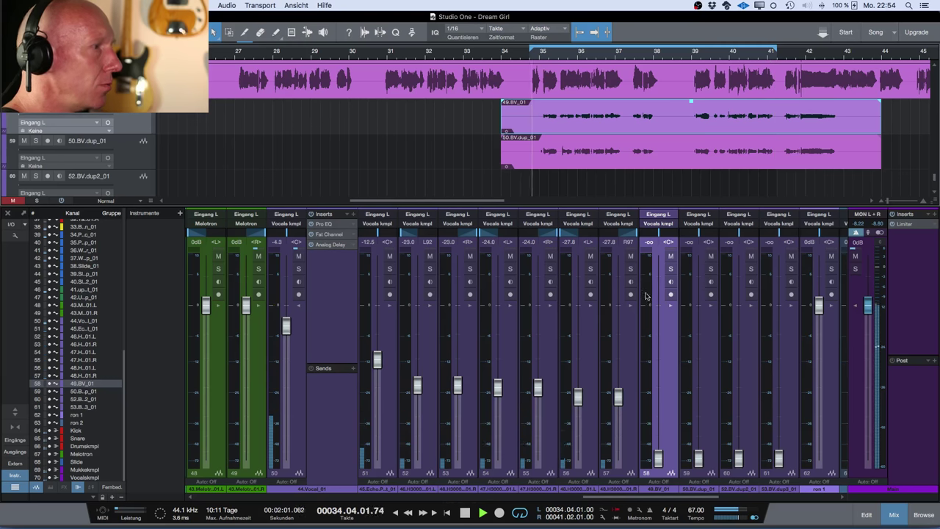
Pan 49.BV_01 fully left and 50.BV.dup_01 fully right, and raise both faders together to -11.7 dB during playback
{"action": "left_click", "coordinate": [701, 385], "text": "shift"}
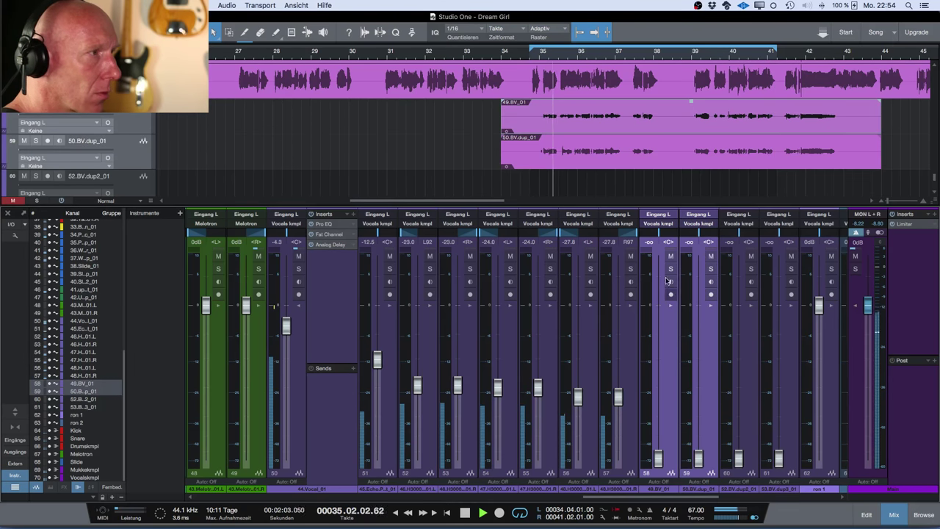
{"action": "left_click", "coordinate": [636, 340]}
{"action": "left_click", "coordinate": [663, 332]}
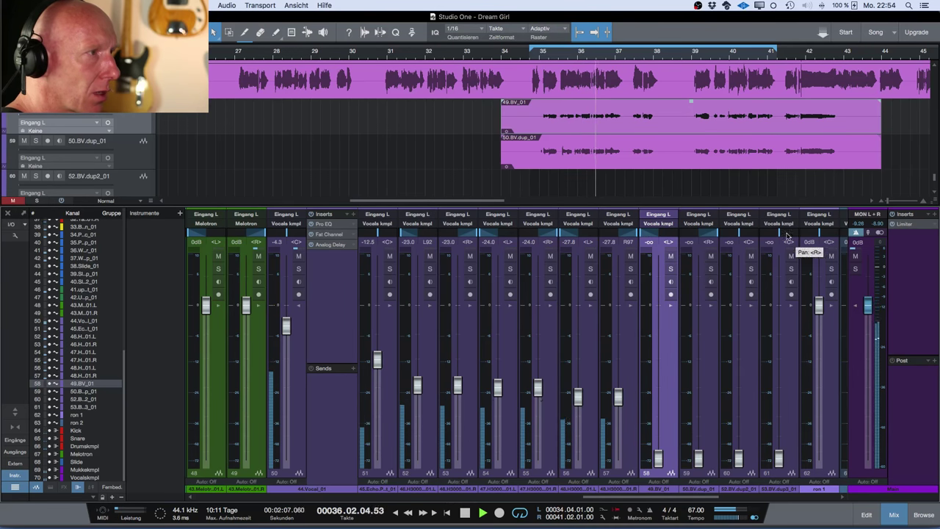
{"action": "left_click", "coordinate": [686, 420], "text": "shift"}
{"action": "left_click_drag", "start_coordinate": [698, 459], "coordinate": [701, 361]}
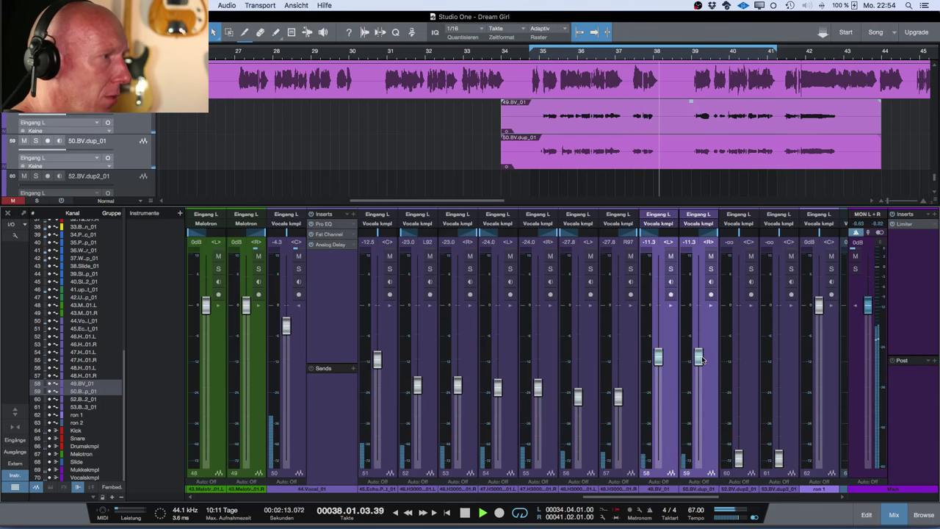
{"action": "scroll", "coordinate": [672, 416], "scroll_direction": "right", "scroll_amount": 5}
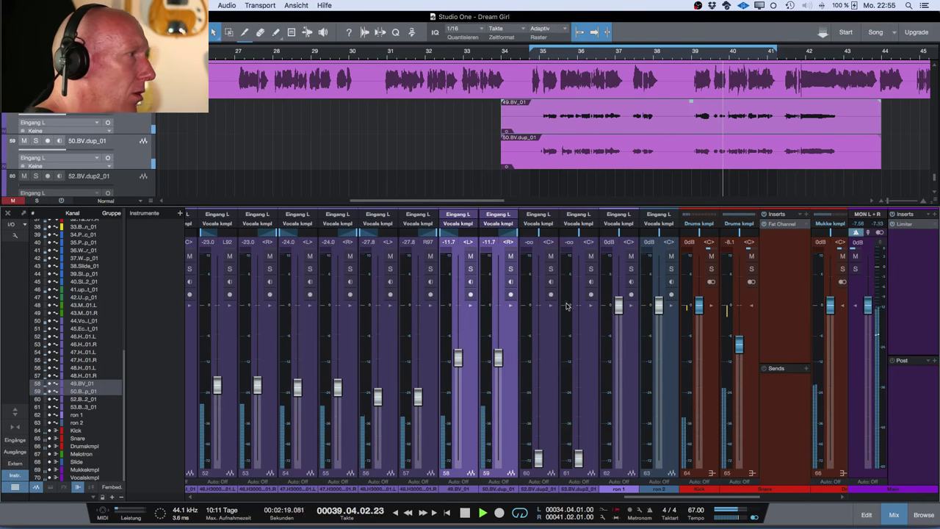
Stop playback, pull both backing vocal faders fully down, and raise the clip gain of both backing vocal events together
{"action": "key", "text": "space"}
{"action": "left_click_drag", "start_coordinate": [497, 358], "coordinate": [498, 461]}
{"action": "left_click_drag", "start_coordinate": [559, 181], "coordinate": [766, 130]}
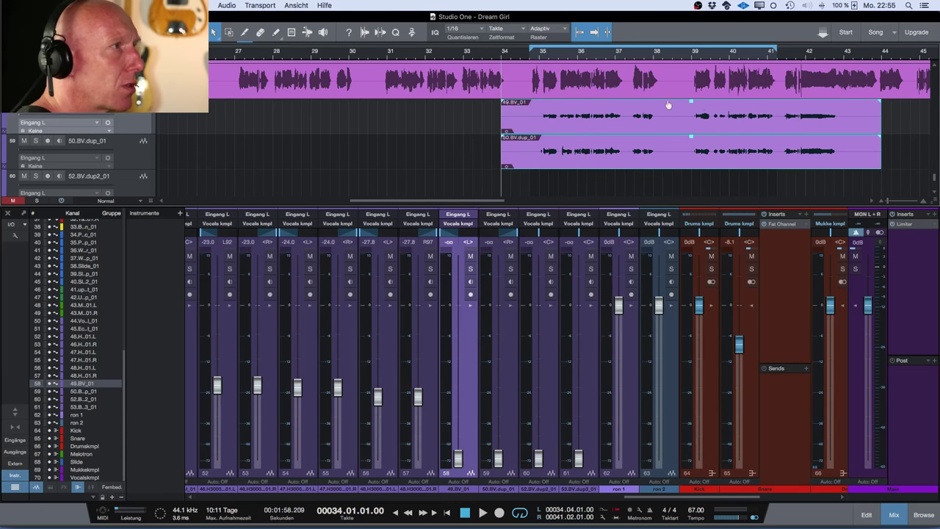
{"action": "left_click_drag", "start_coordinate": [664, 103], "coordinate": [665, 95]}
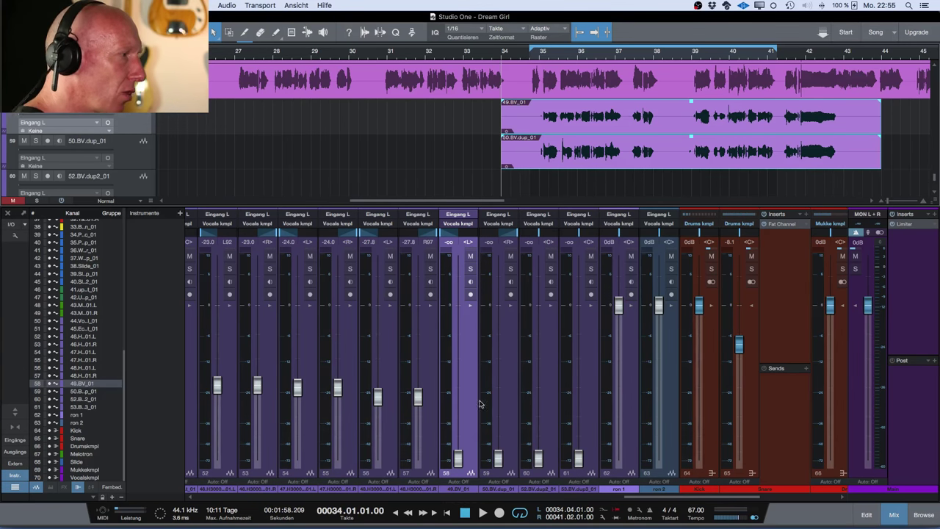
Solo 49.BV_01 and 50.BV.dup_01 together and raise both faders to -6.2 dB during playback
{"action": "left_click", "coordinate": [507, 386], "text": "shift"}
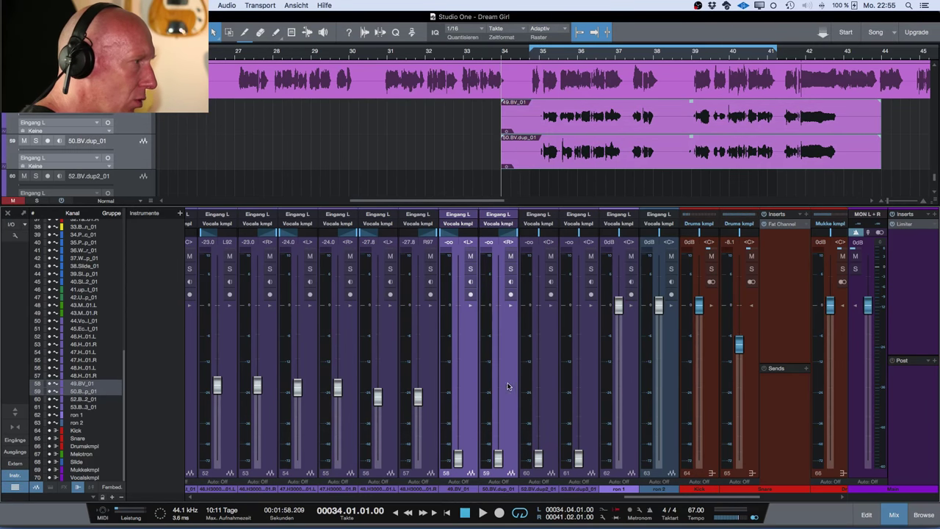
{"action": "left_click", "coordinate": [470, 268]}
{"action": "key", "text": "space"}
{"action": "left_click_drag", "start_coordinate": [457, 458], "coordinate": [458, 336]}
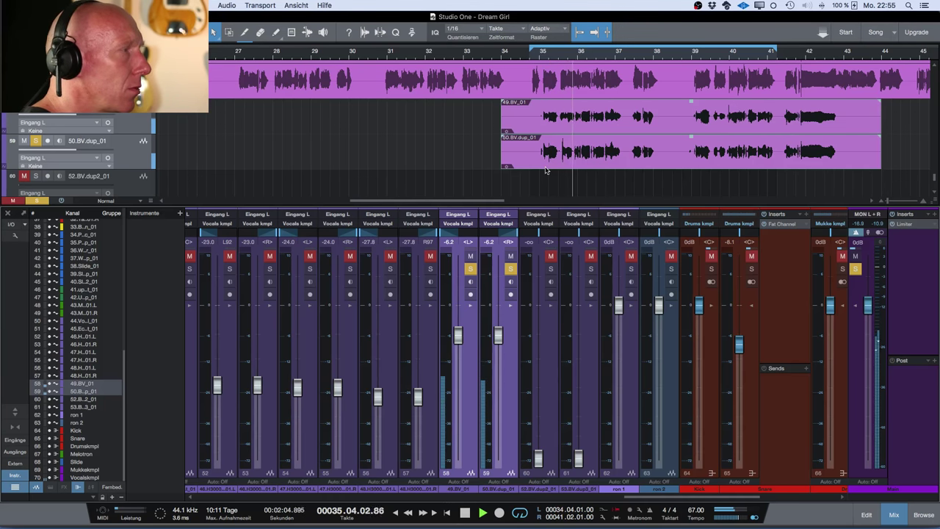
Stop playback and insert a PreSonus Pro EQ on the 49.BV_01 channel
{"action": "left_click", "coordinate": [471, 306]}
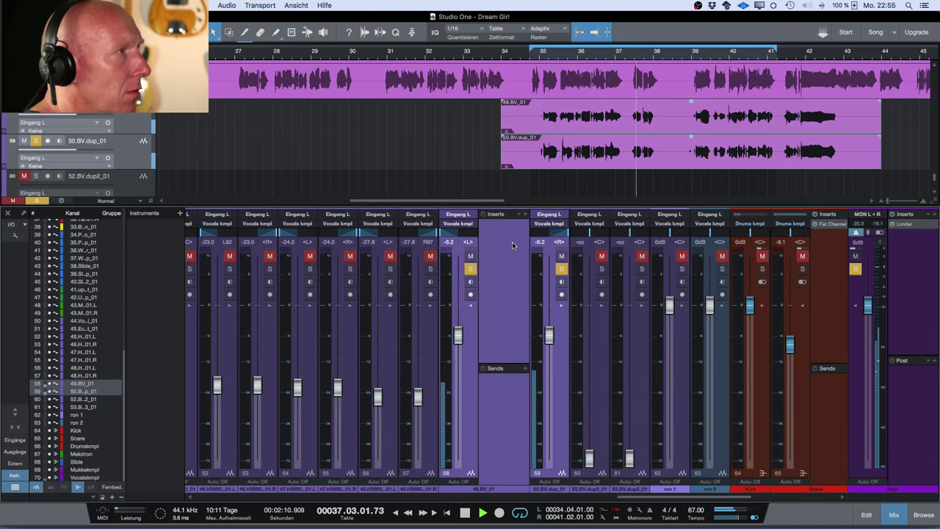
{"action": "key", "text": "space"}
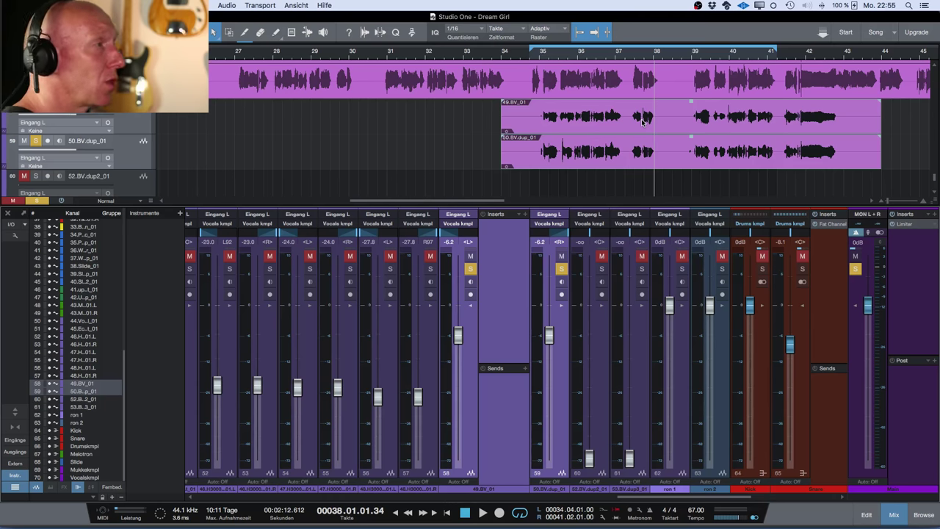
{"action": "left_click", "coordinate": [525, 215]}
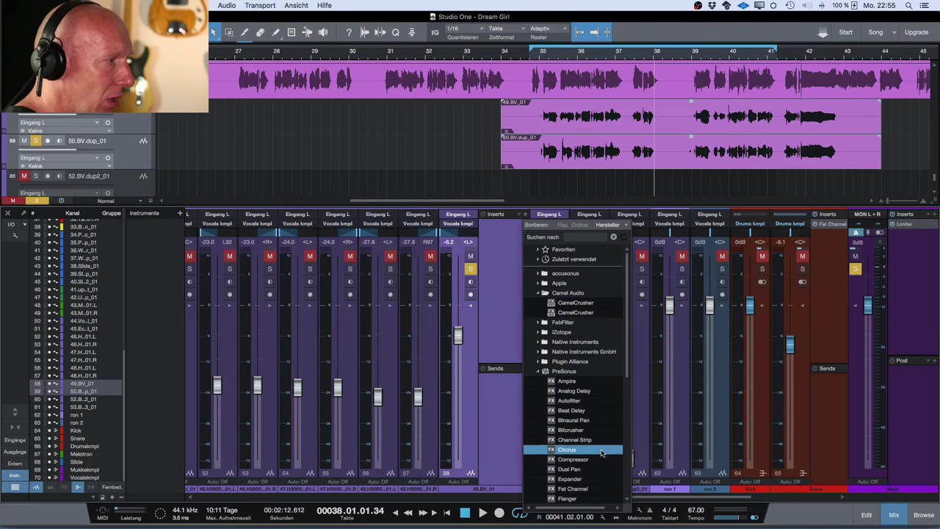
{"action": "scroll", "coordinate": [596, 481], "scroll_direction": "down", "scroll_amount": 3}
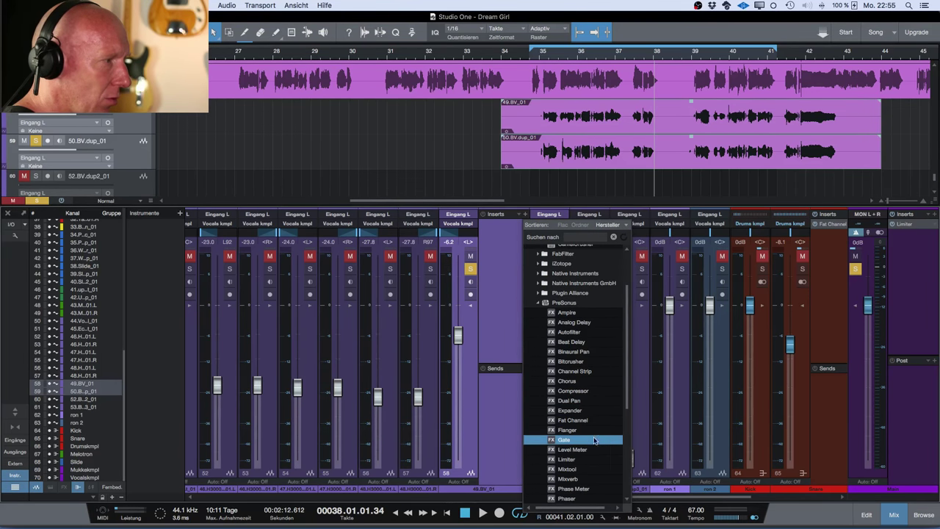
{"action": "scroll", "coordinate": [586, 462], "scroll_direction": "down", "scroll_amount": 2}
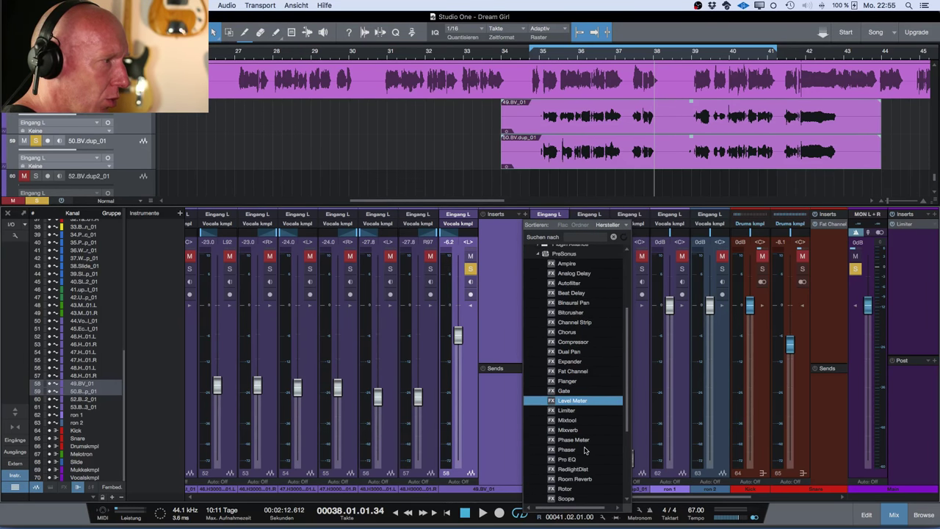
{"action": "left_click", "coordinate": [586, 461]}
{"action": "left_click_drag", "start_coordinate": [542, 262], "coordinate": [519, 180]}
{"action": "scroll", "coordinate": [578, 133], "scroll_direction": "right", "scroll_amount": 3}
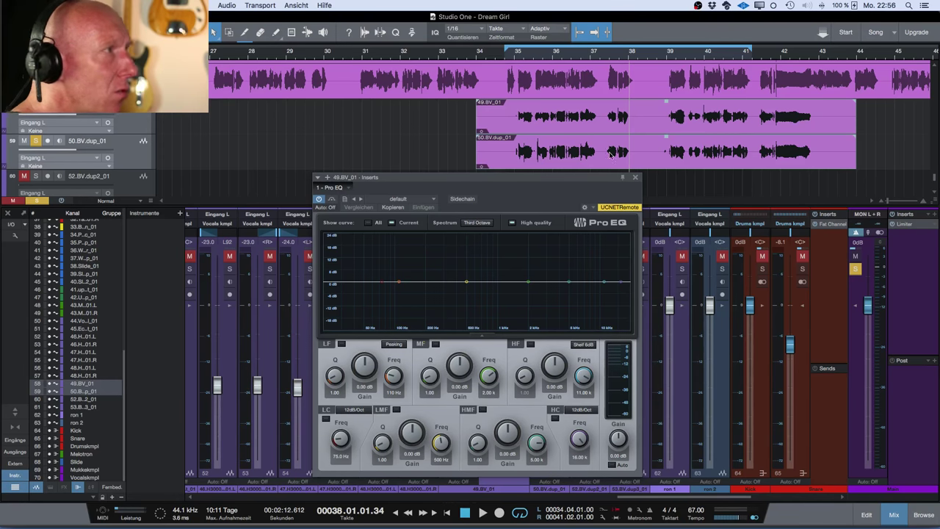
Enable the low cut in the Pro EQ of 49.BV_01 and set its frequency to 200 Hz
{"action": "left_click", "coordinate": [325, 420]}
{"action": "left_click_drag", "start_coordinate": [337, 439], "coordinate": [336, 424]}
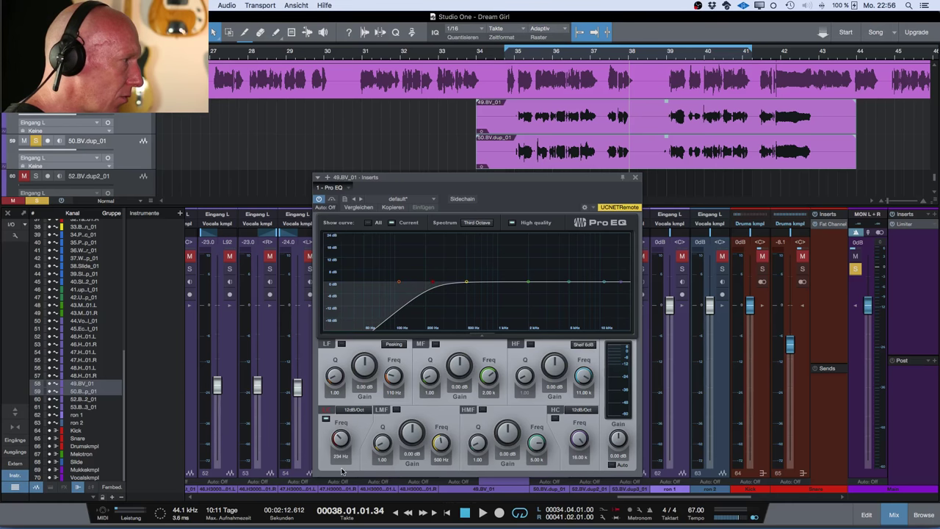
{"action": "type", "text": "20"}
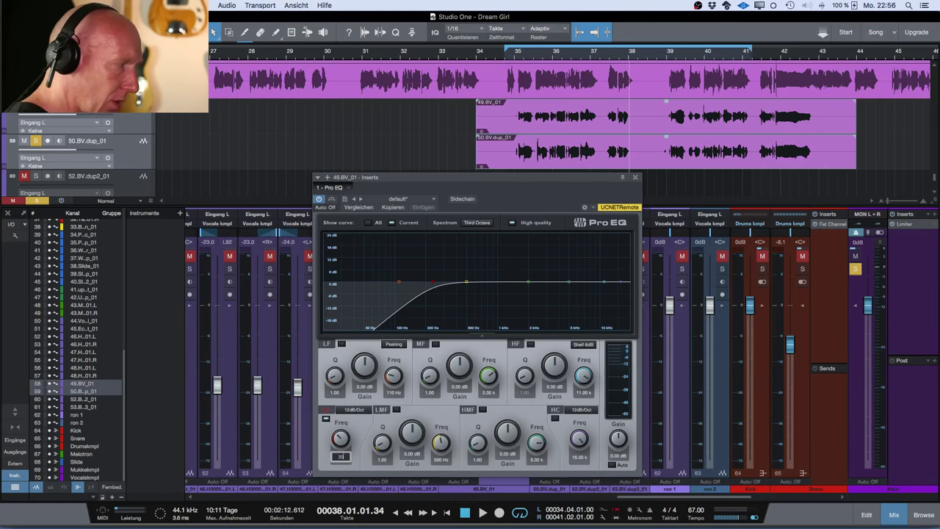
{"action": "type", "text": "0"}
{"action": "key", "text": "Return"}
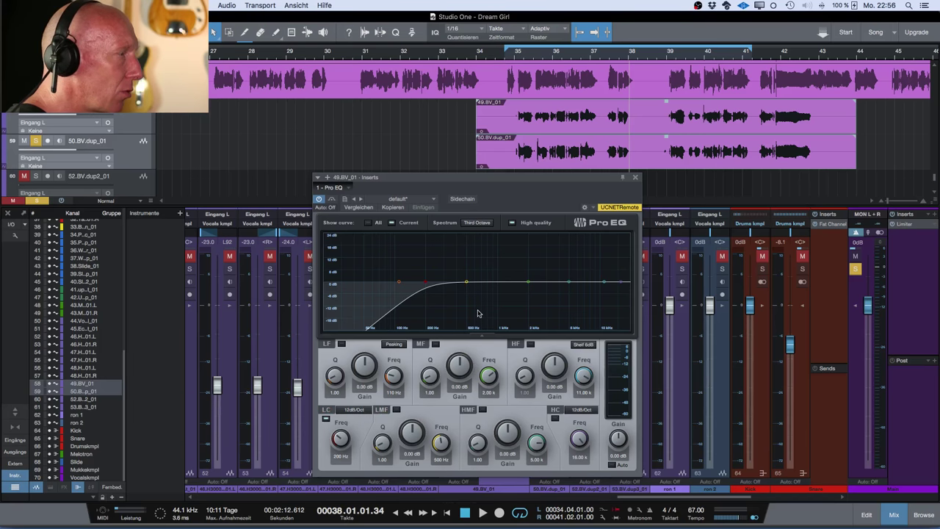
Unsolo both backing vocals, pan 49.BV_01 to the centre and play the full mix
{"action": "left_click_drag", "start_coordinate": [524, 180], "coordinate": [286, 182]}
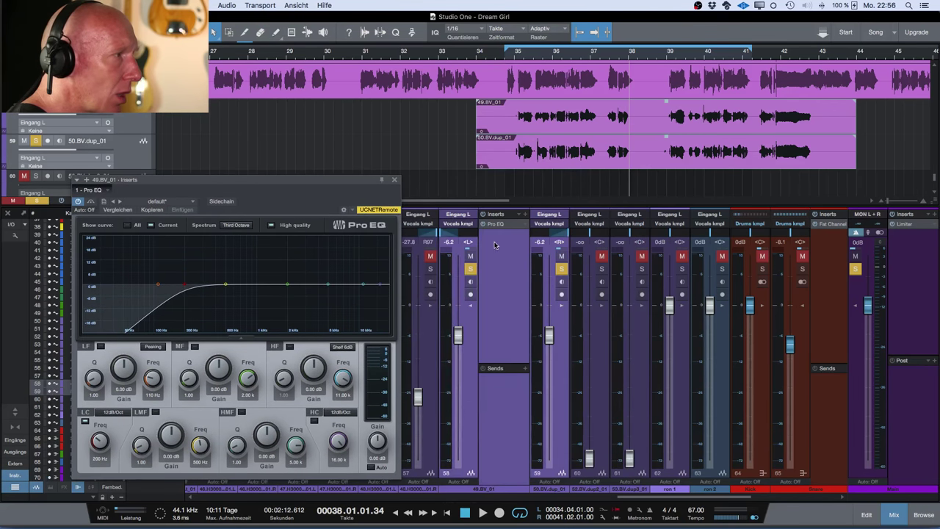
{"action": "left_click", "coordinate": [560, 269]}
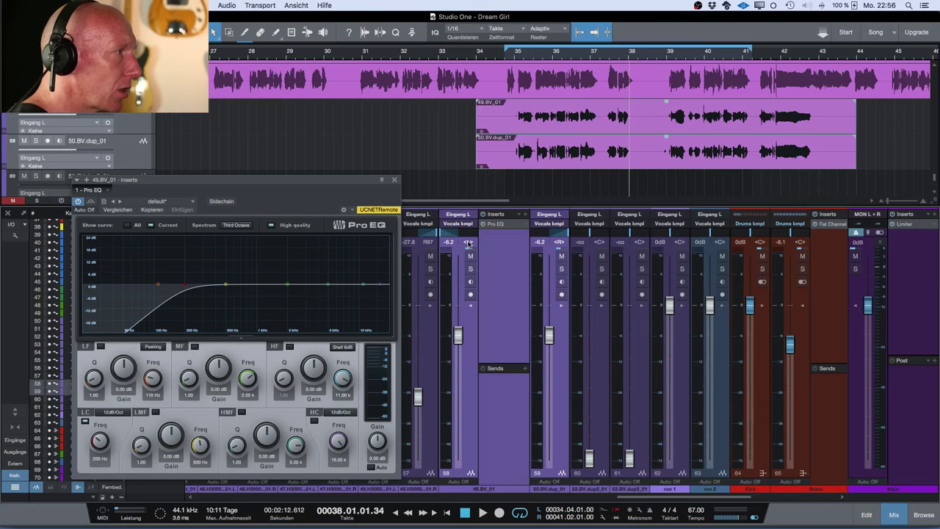
{"action": "type", "text": "c"}
{"action": "key", "text": "Return"}
{"action": "key", "text": "space"}
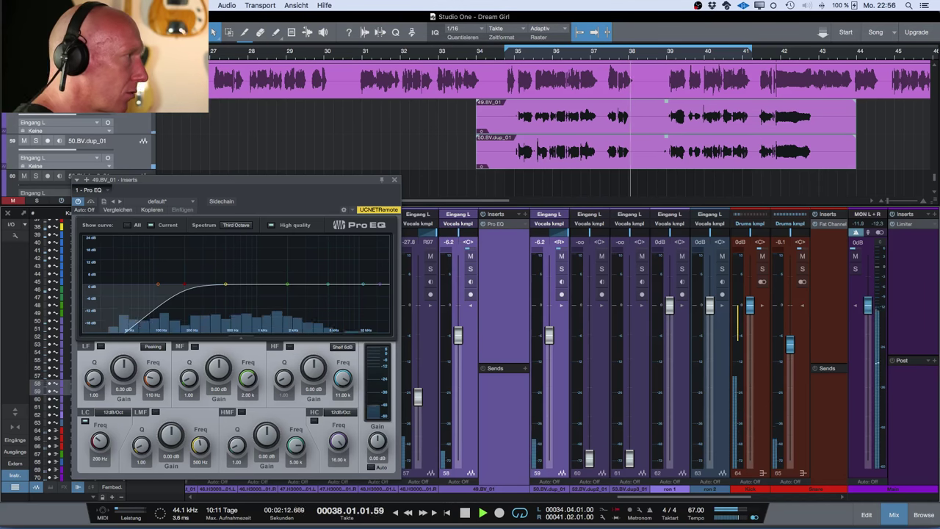
Solo the backing vocals again, narrow the solo to 49.BV_01 alone and play it with its Pro EQ in view
{"action": "left_click_drag", "start_coordinate": [287, 188], "coordinate": [438, 192]}
{"action": "key", "text": "s"}
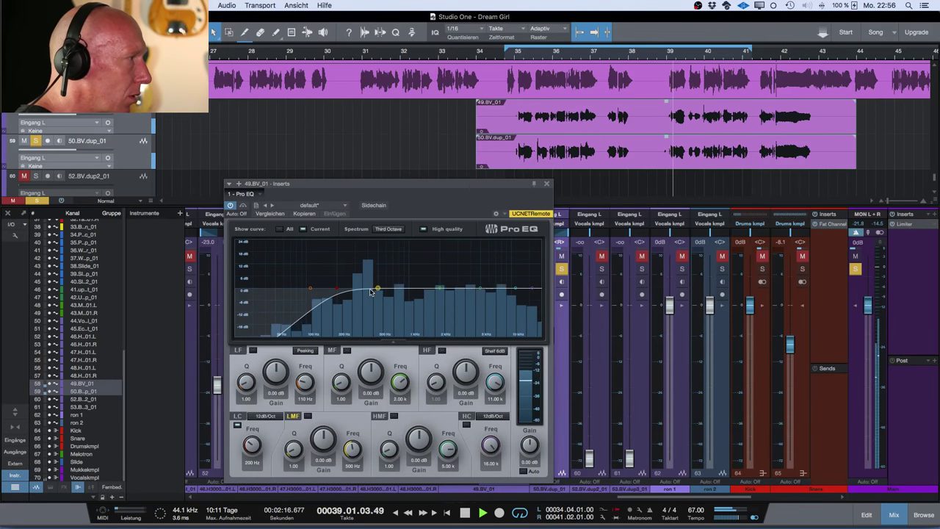
{"action": "key", "text": "space"}
{"action": "left_click_drag", "start_coordinate": [488, 191], "coordinate": [343, 183]}
{"action": "left_click", "coordinate": [596, 336]}
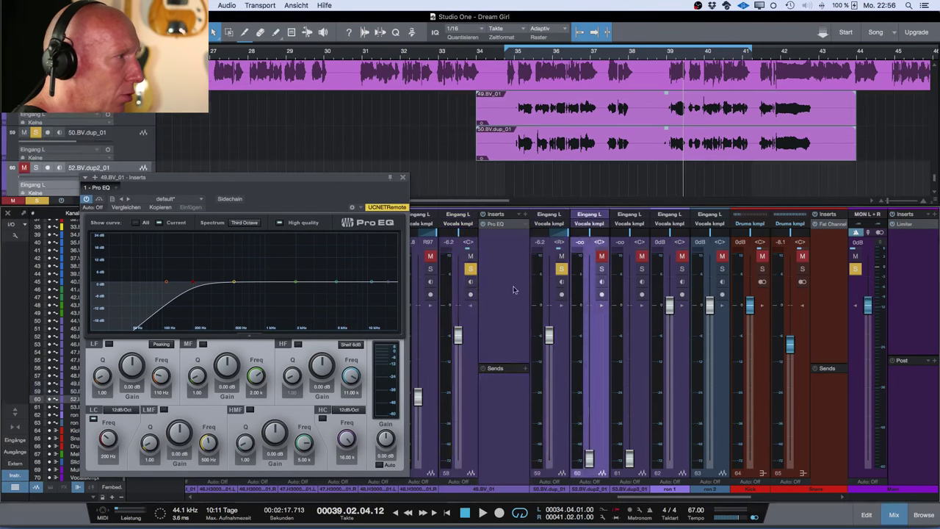
{"action": "left_click", "coordinate": [471, 269]}
{"action": "left_click", "coordinate": [561, 270]}
{"action": "left_click", "coordinate": [470, 269]}
{"action": "left_click_drag", "start_coordinate": [345, 182], "coordinate": [555, 174]}
{"action": "key", "text": "space"}
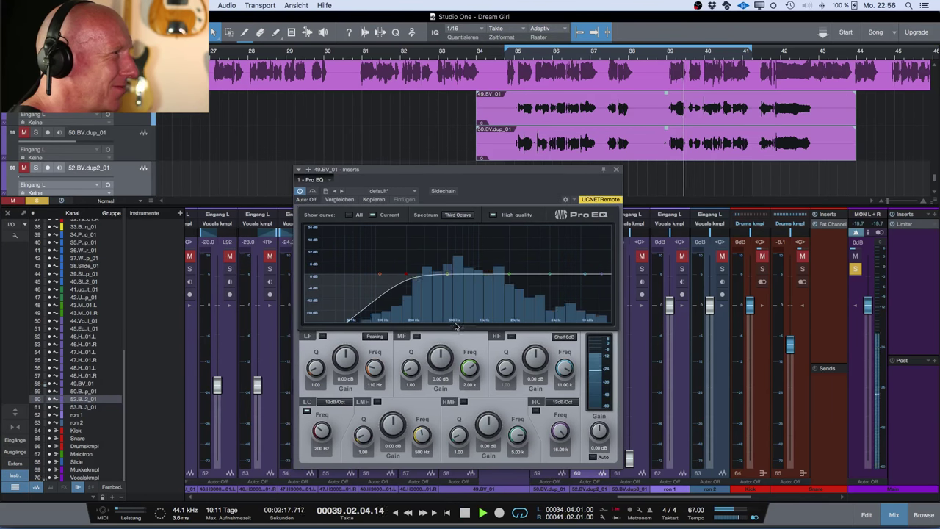
Cut the low mids of 49.BV_01 by 4.24 dB at 327 Hz and boost the high shelf about 3 dB at 1.96 kHz
{"action": "left_click_drag", "start_coordinate": [447, 276], "coordinate": [429, 283]}
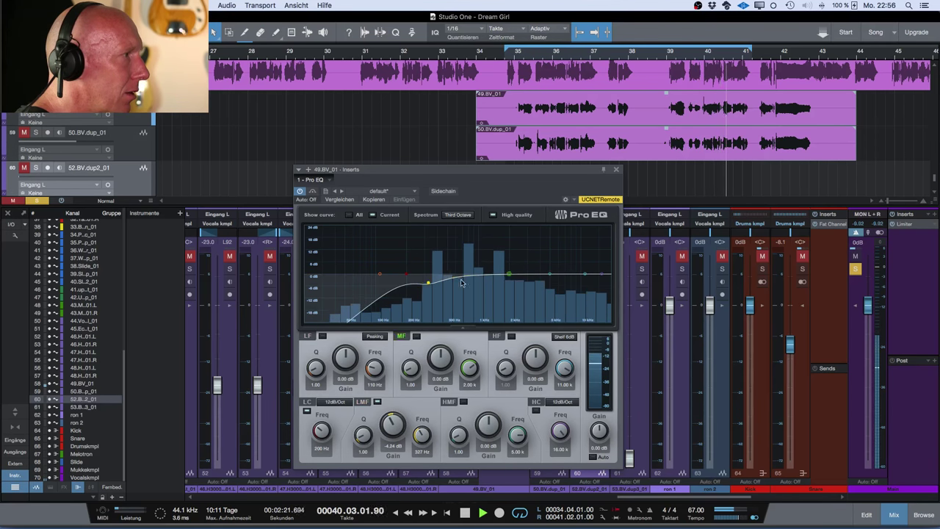
{"action": "key", "text": "space"}
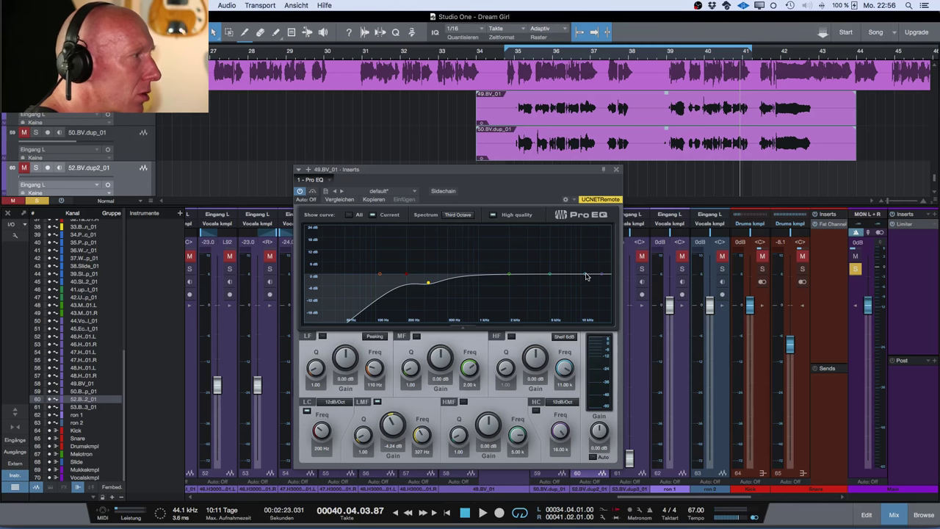
{"action": "key", "text": "space"}
{"action": "left_click_drag", "start_coordinate": [586, 277], "coordinate": [484, 270]}
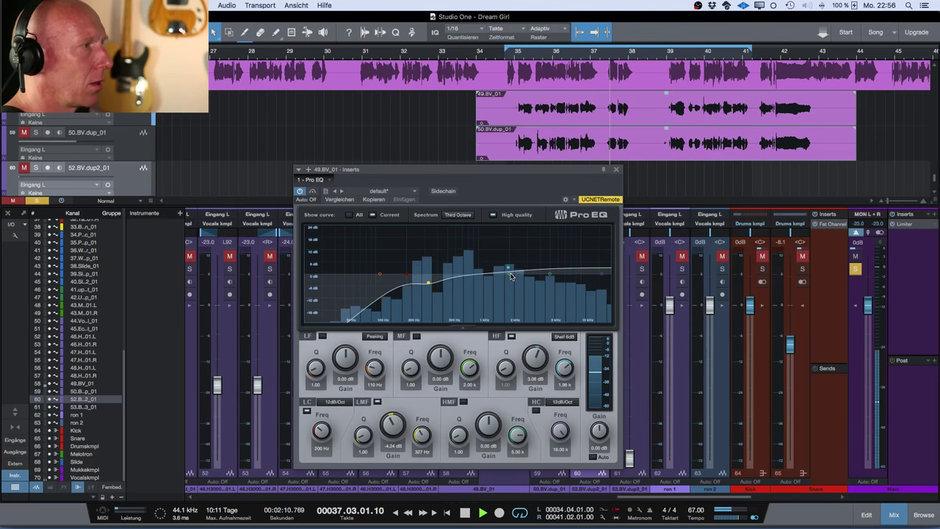
Stop playback and replace the Pro EQ on 50.BV.dup_01 with a copy of the Pro EQ from 49.BV_01
{"action": "key", "text": "space"}
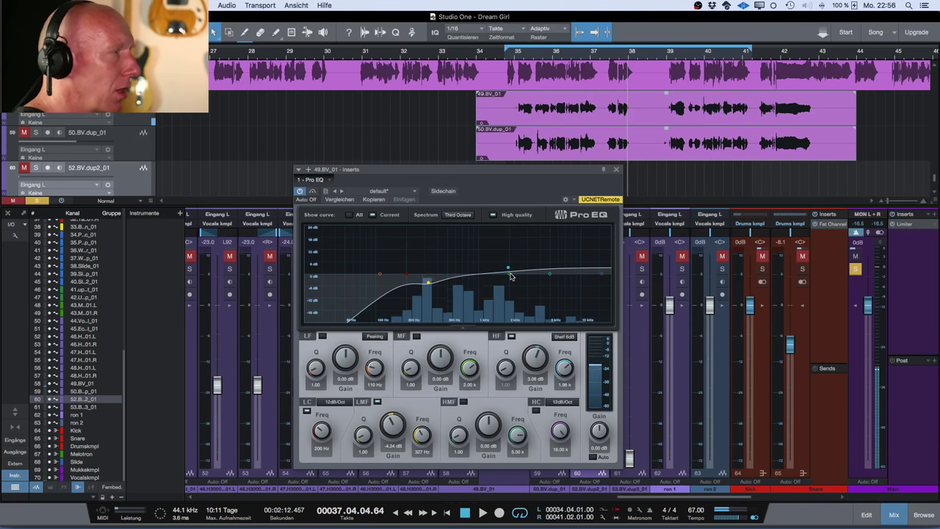
{"action": "left_click", "coordinate": [616, 169]}
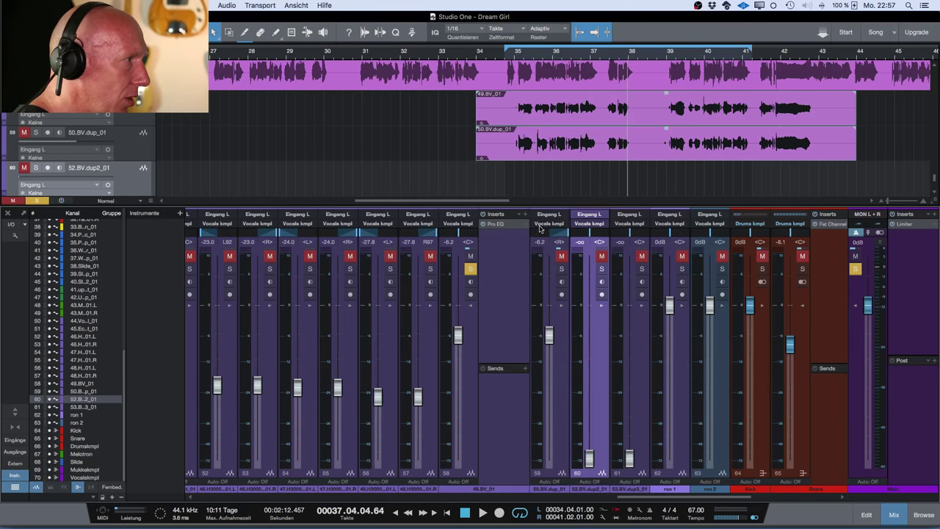
{"action": "left_click", "coordinate": [562, 307]}
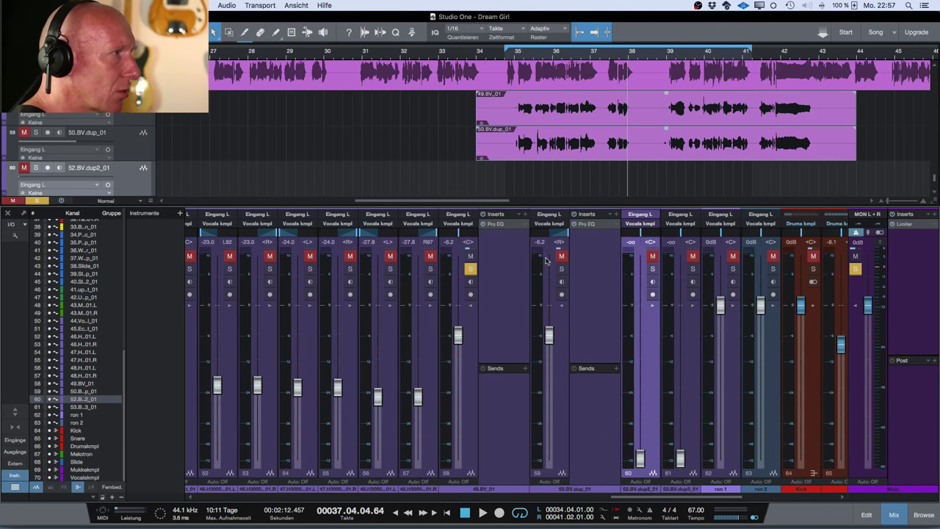
{"action": "left_click", "coordinate": [620, 227]}
{"action": "left_click", "coordinate": [631, 342]}
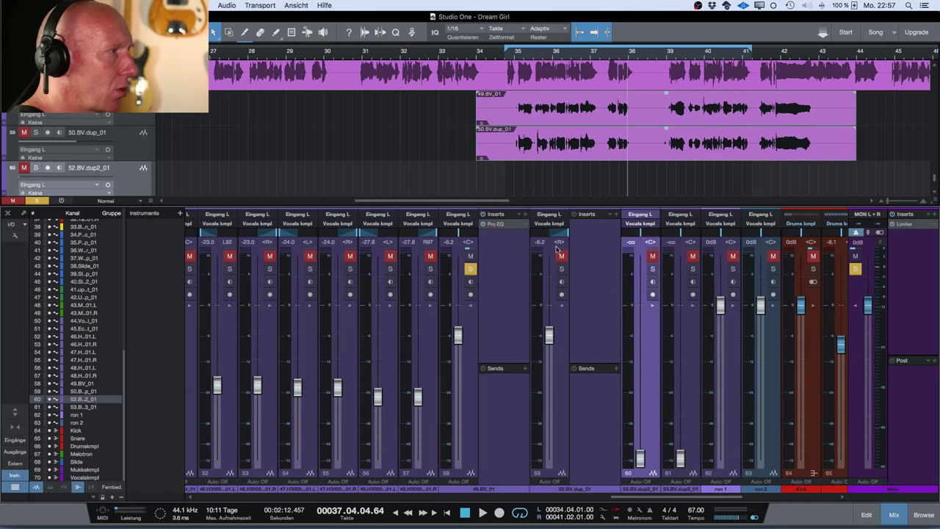
{"action": "left_click_drag", "start_coordinate": [506, 226], "coordinate": [595, 230]}
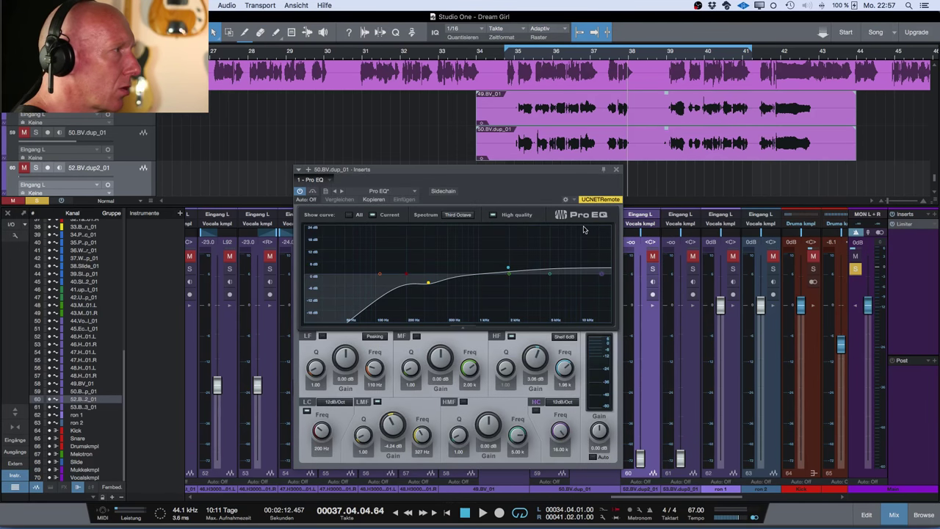
{"action": "left_click", "coordinate": [616, 171]}
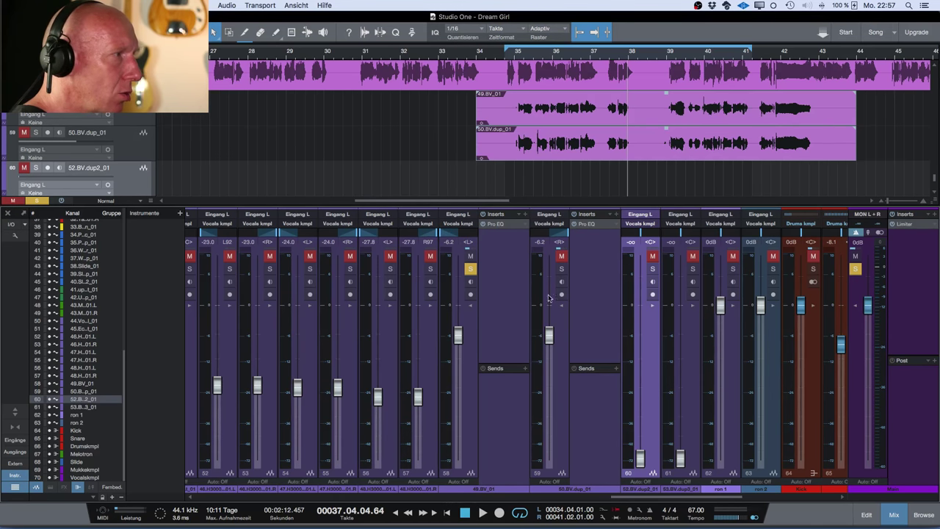
Unsolo 49.BV_01 and collapse the insert sections of 49.BV_01 and 50.BV.dup_01
{"action": "left_click", "coordinate": [465, 269]}
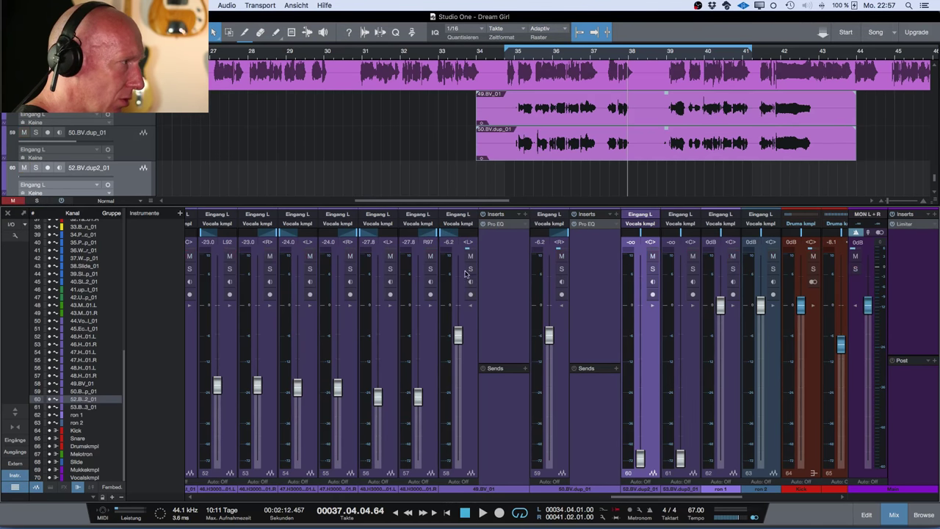
{"action": "left_click", "coordinate": [475, 387]}
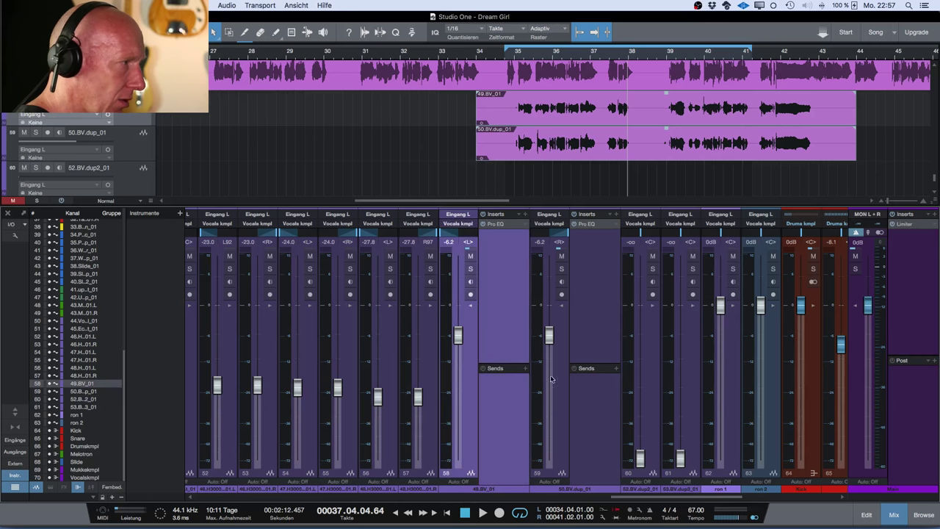
{"action": "left_click", "coordinate": [470, 306]}
{"action": "left_click", "coordinate": [510, 307]}
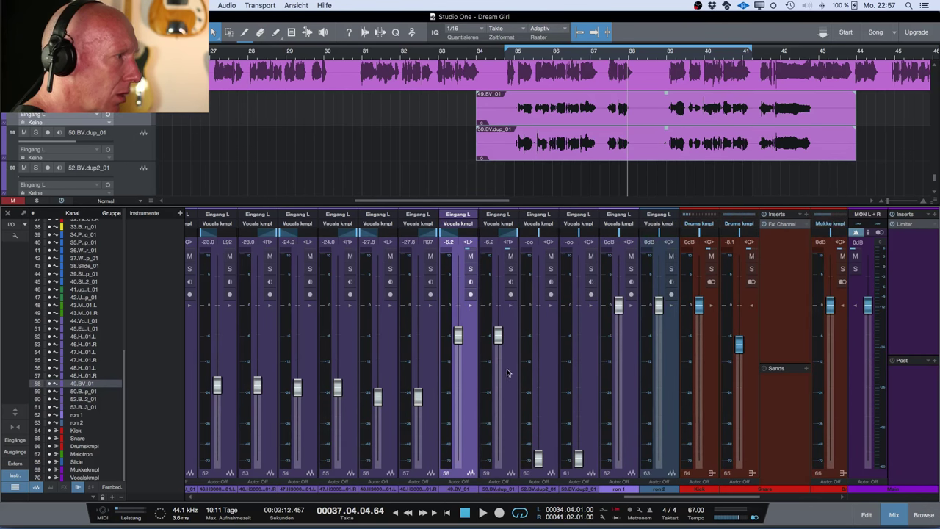
Lower 49.BV_01 and 50.BV.dup_01 together to -11.3 dB while the full mix plays, extending the loop end to bar 43
{"action": "left_click", "coordinate": [508, 370], "text": "shift"}
{"action": "left_click_drag", "start_coordinate": [499, 338], "coordinate": [498, 367]}
{"action": "key", "text": "space"}
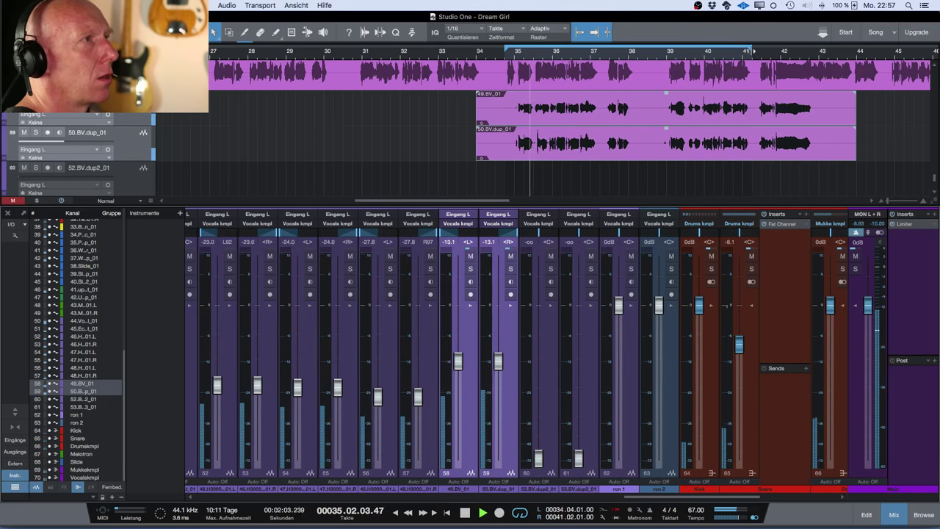
{"action": "left_click_drag", "start_coordinate": [744, 55], "coordinate": [818, 58]}
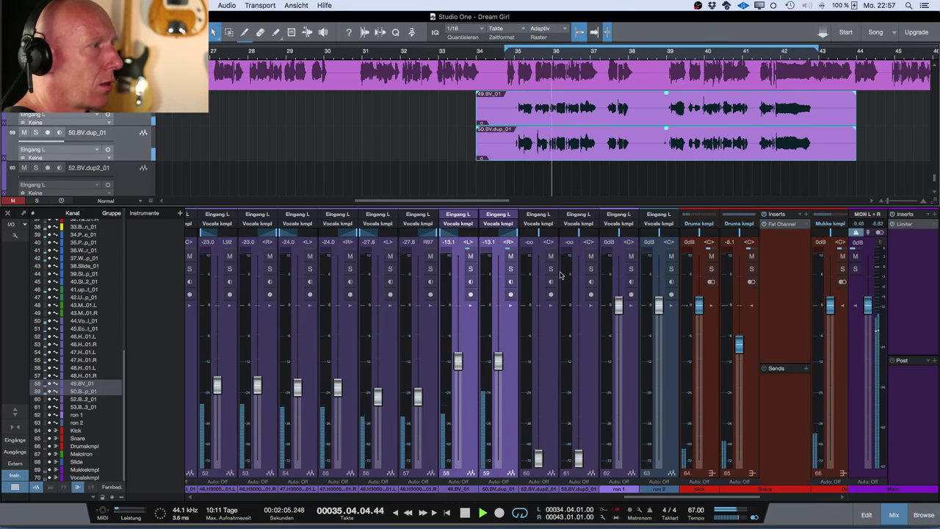
{"action": "left_click_drag", "start_coordinate": [496, 364], "coordinate": [498, 359]}
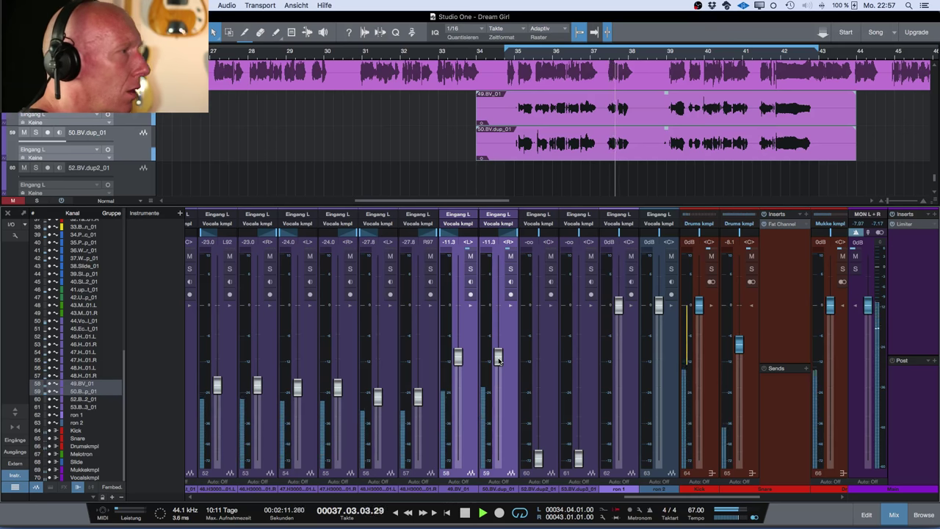
Set the loop range from 62.03 to bar 69 over the late backing vocal passages
{"action": "scroll", "coordinate": [645, 138], "scroll_direction": "down", "scroll_amount": 3}
{"action": "scroll", "coordinate": [642, 140], "scroll_direction": "right", "scroll_amount": 10}
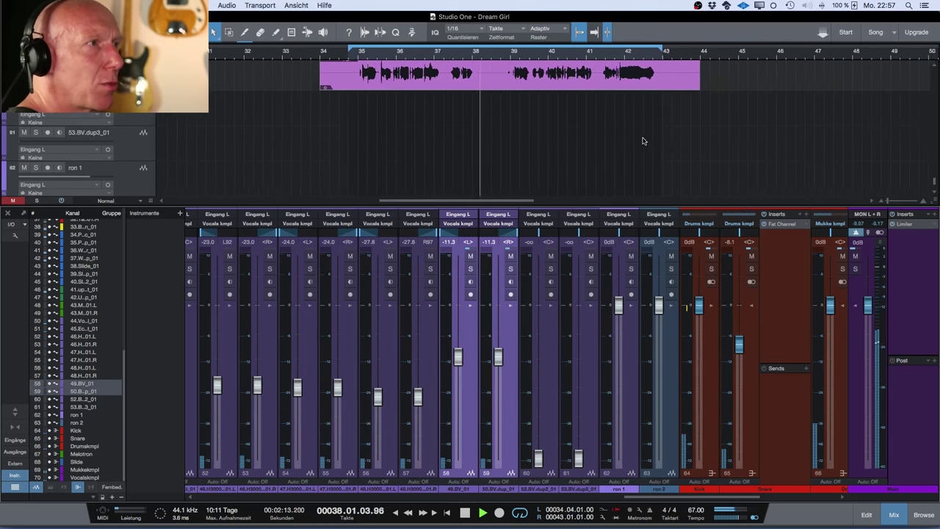
{"action": "scroll", "coordinate": [643, 140], "scroll_direction": "right", "scroll_amount": 3}
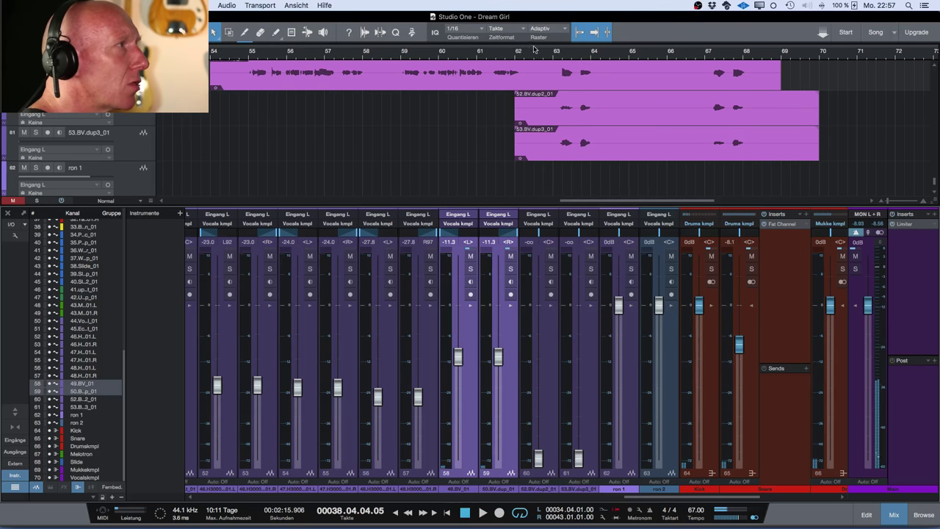
{"action": "mouse_move", "coordinate": [535, 50]}
{"action": "left_mouse_down"}
{"action": "mouse_move", "coordinate": [788, 50]}
{"action": "mouse_move", "coordinate": [785, 56]}
{"action": "left_mouse_up"}
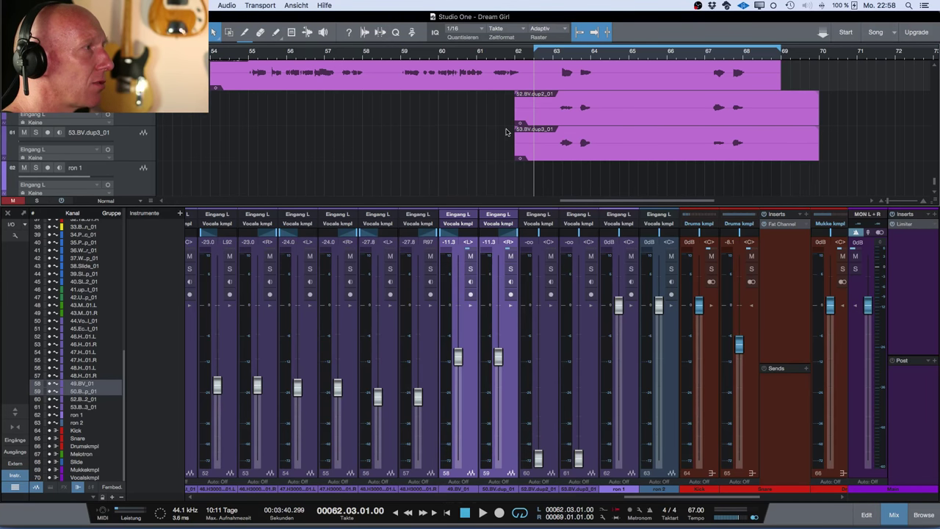
Raise the clip gain of the late backing vocal events on 49.BV_01, 50.BV.dup_01, 52.BV.dup2_01 and 53.BV.dup3_01 together
{"action": "scroll", "coordinate": [496, 134], "scroll_direction": "up", "scroll_amount": 5}
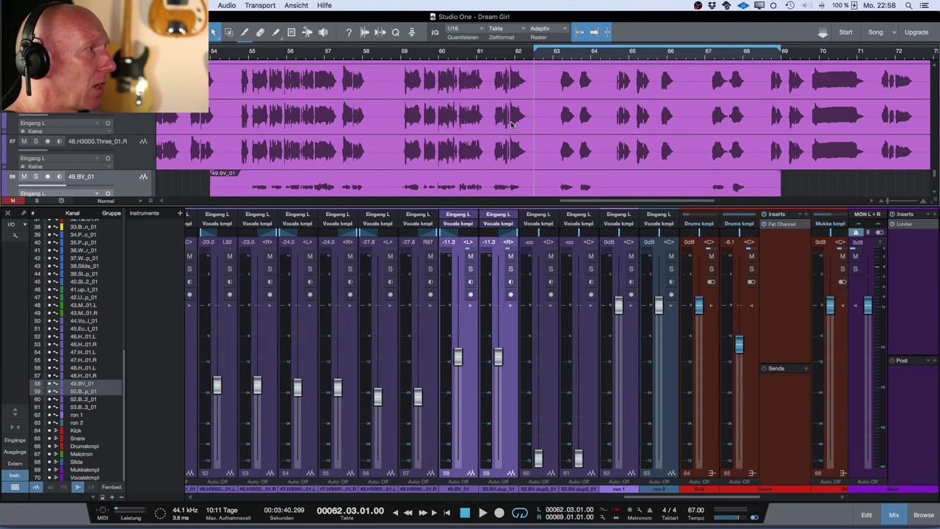
{"action": "scroll", "coordinate": [512, 125], "scroll_direction": "down", "scroll_amount": 2}
{"action": "scroll", "coordinate": [319, 149], "scroll_direction": "down", "scroll_amount": 2}
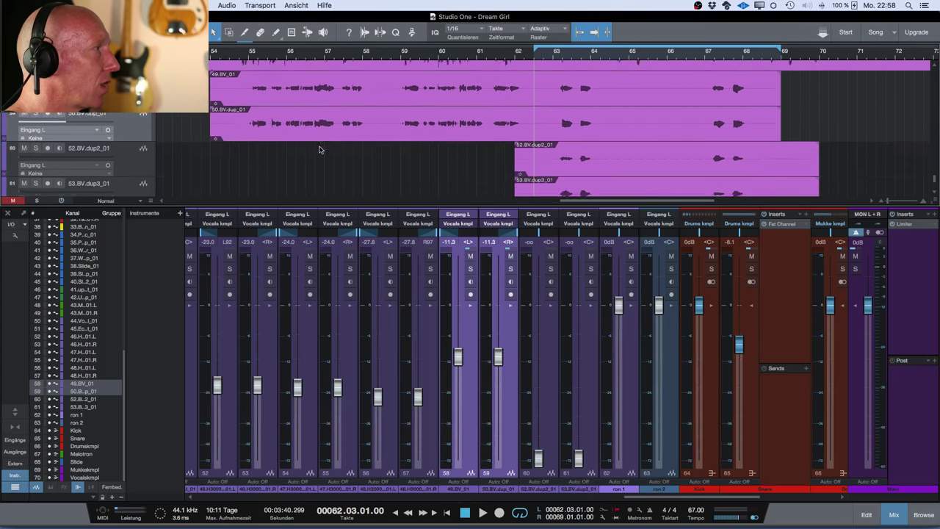
{"action": "scroll", "coordinate": [320, 150], "scroll_direction": "up", "scroll_amount": 1}
{"action": "scroll", "coordinate": [320, 150], "scroll_direction": "left", "scroll_amount": 5}
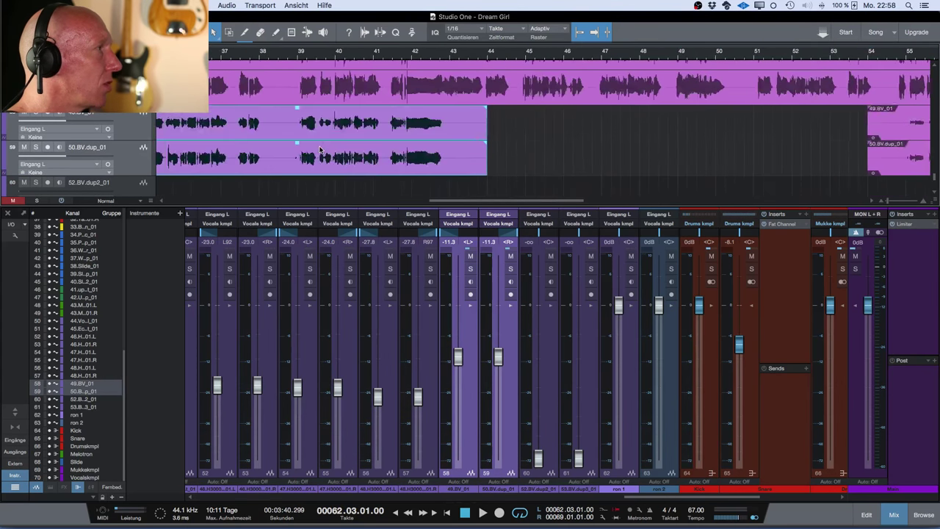
{"action": "scroll", "coordinate": [319, 150], "scroll_direction": "right", "scroll_amount": 4}
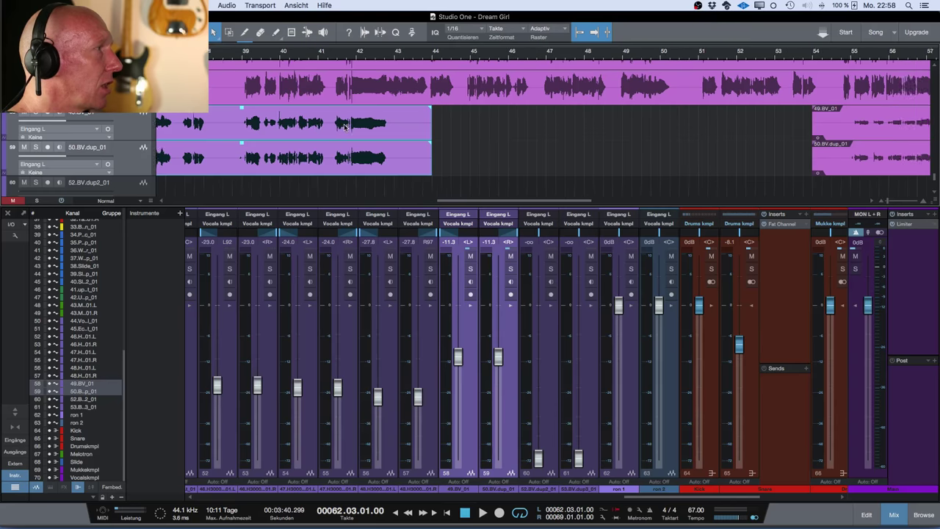
{"action": "scroll", "coordinate": [343, 127], "scroll_direction": "right", "scroll_amount": 1}
{"action": "scroll", "coordinate": [316, 127], "scroll_direction": "down", "scroll_amount": 1}
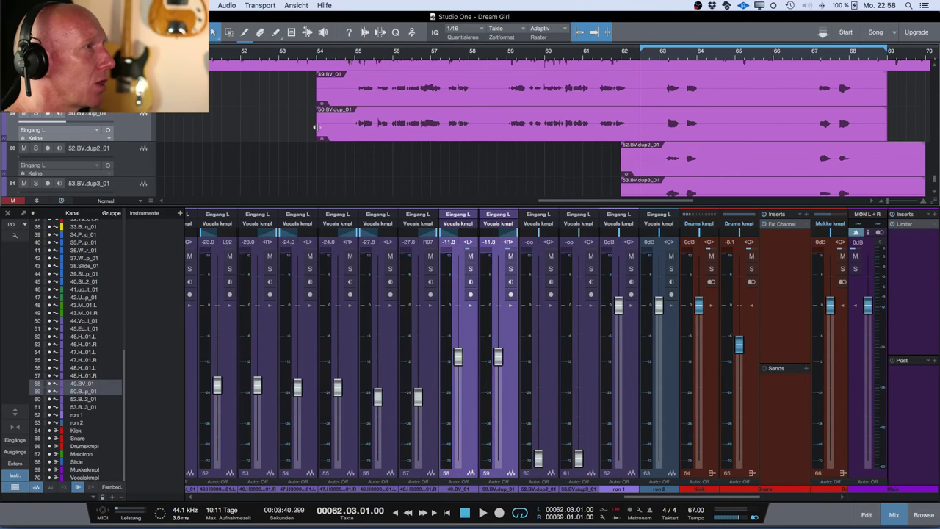
{"action": "left_click_drag", "start_coordinate": [278, 93], "coordinate": [654, 193]}
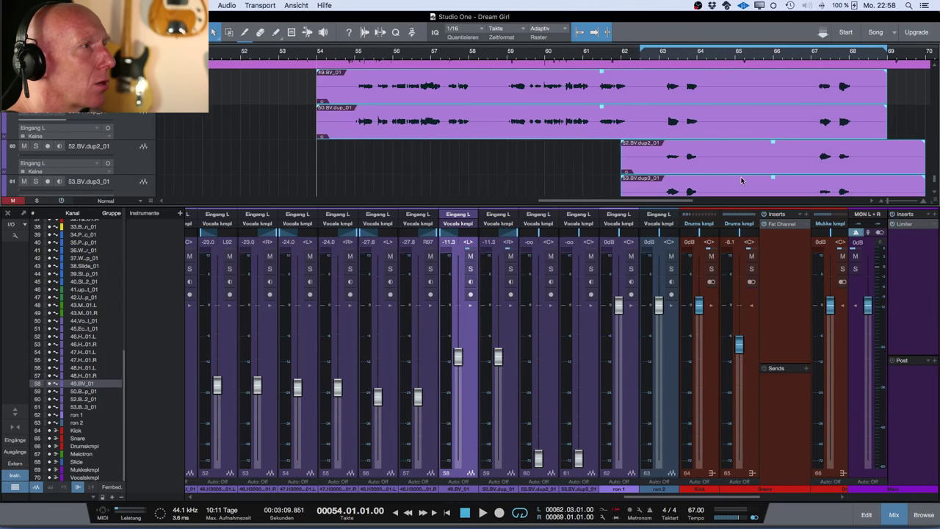
{"action": "left_click_drag", "start_coordinate": [728, 143], "coordinate": [729, 144]}
{"action": "left_click", "coordinate": [531, 180]}
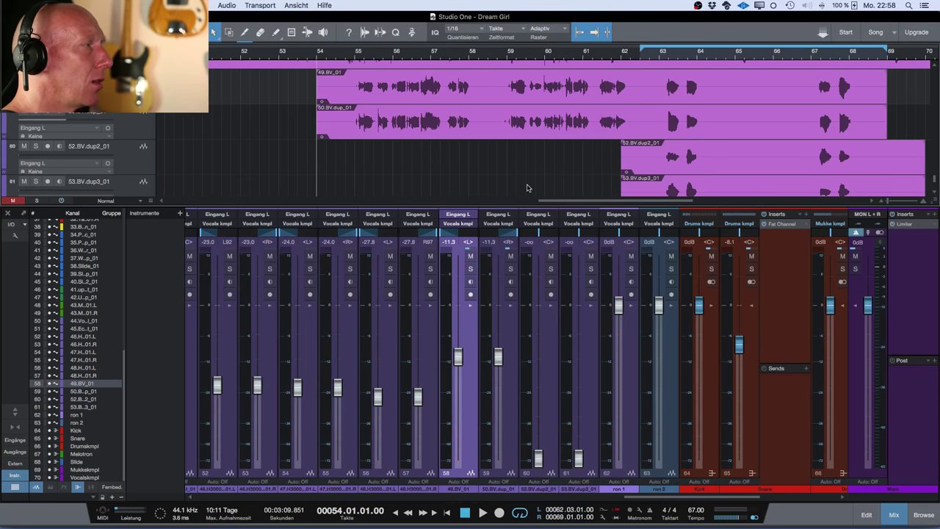
{"action": "scroll", "coordinate": [441, 169], "scroll_direction": "down", "scroll_amount": 2}
{"action": "scroll", "coordinate": [441, 169], "scroll_direction": "up", "scroll_amount": 3}
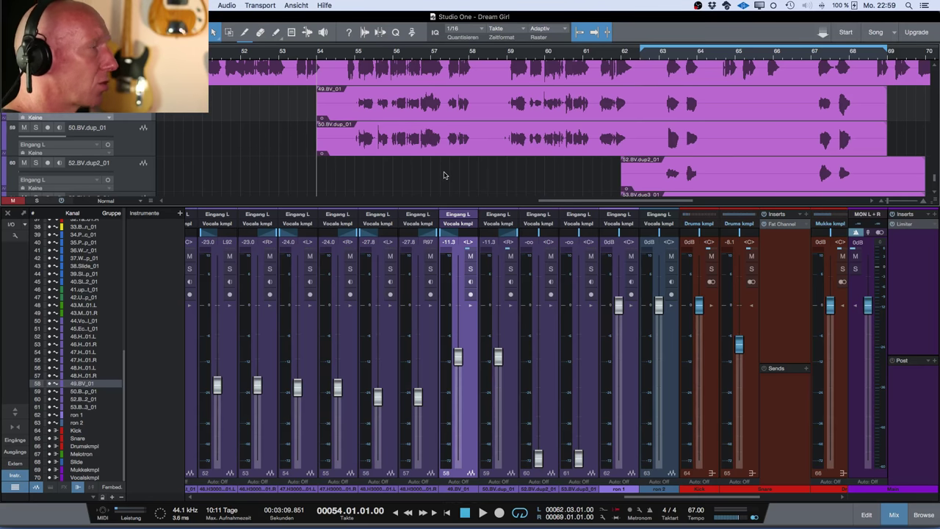
{"action": "scroll", "coordinate": [444, 175], "scroll_direction": "up", "scroll_amount": 6}
{"action": "scroll", "coordinate": [423, 128], "scroll_direction": "up", "scroll_amount": 2}
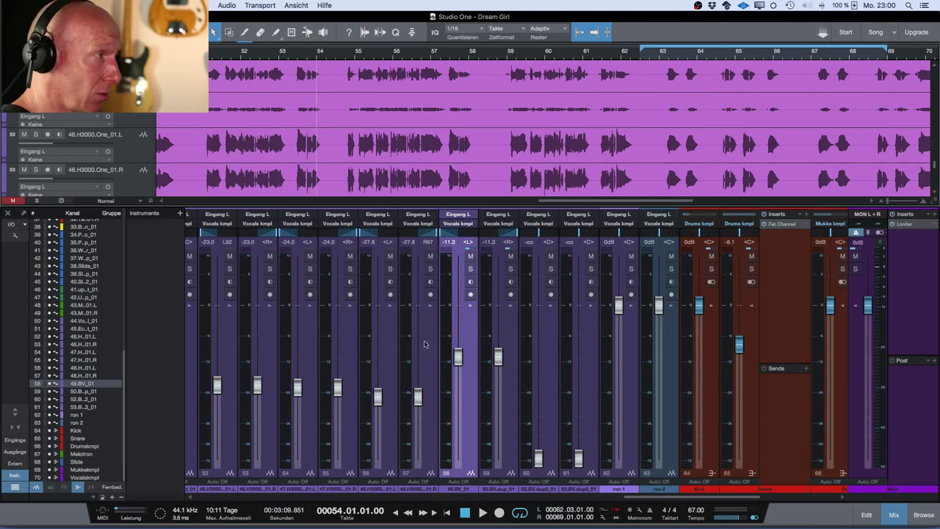
{"action": "scroll", "coordinate": [476, 168], "scroll_direction": "down", "scroll_amount": 1}
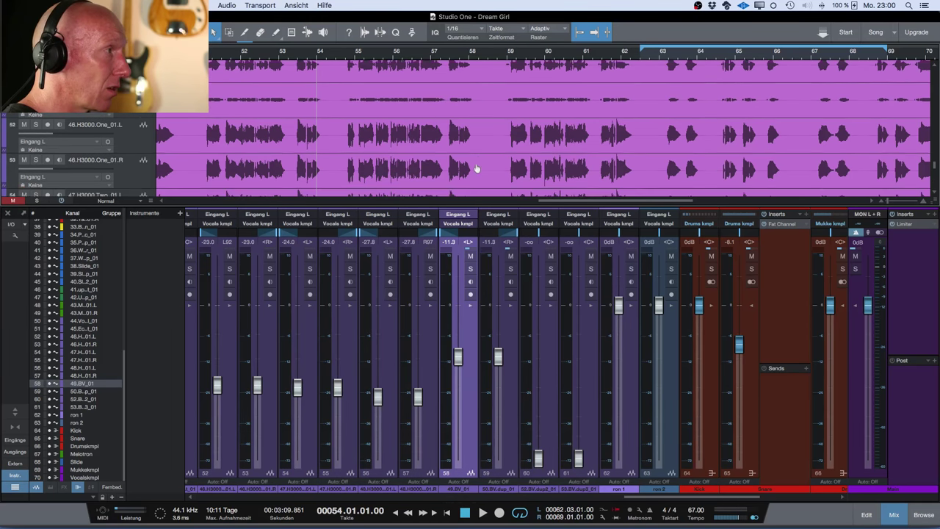
{"action": "scroll", "coordinate": [476, 169], "scroll_direction": "down", "scroll_amount": 2}
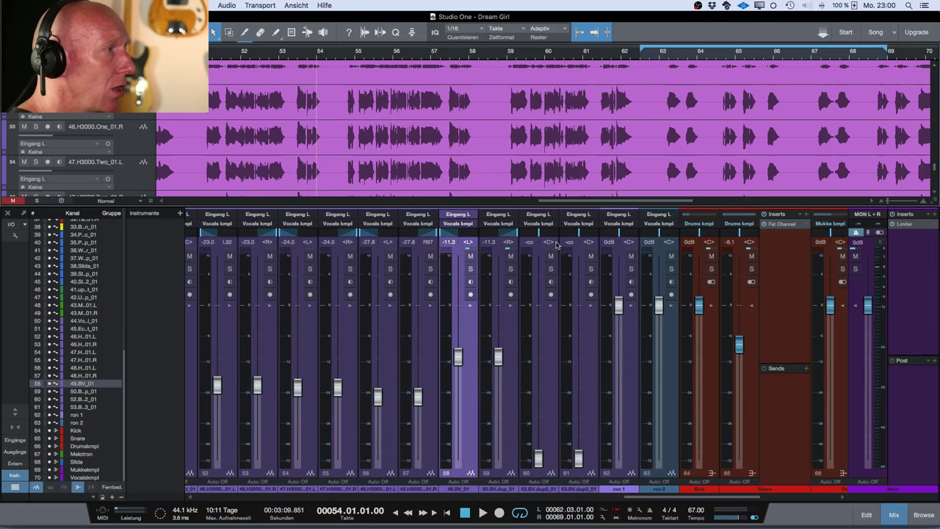
Pan 52.BV.dup2_01 hard left and 53.BV.dup3_01 to R99
{"action": "left_click_drag", "start_coordinate": [541, 235], "coordinate": [462, 237]}
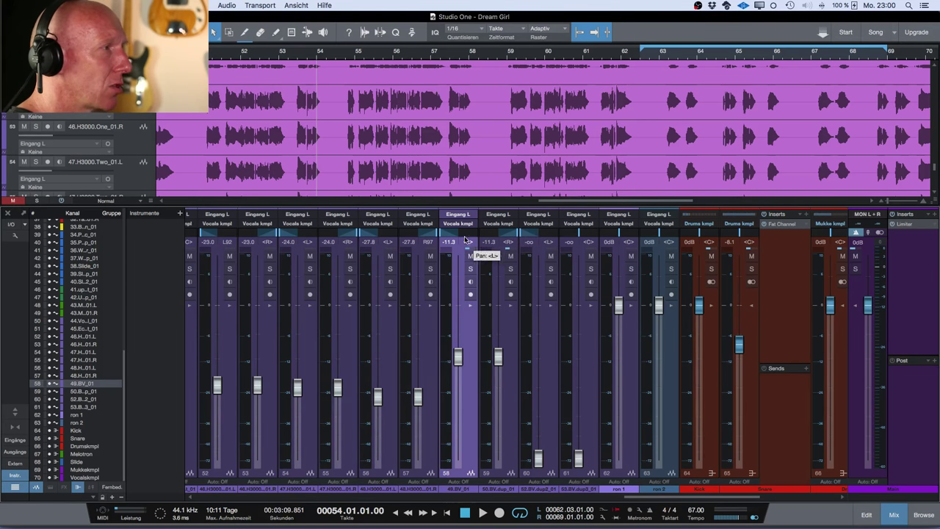
{"action": "left_click_drag", "start_coordinate": [581, 236], "coordinate": [622, 236]}
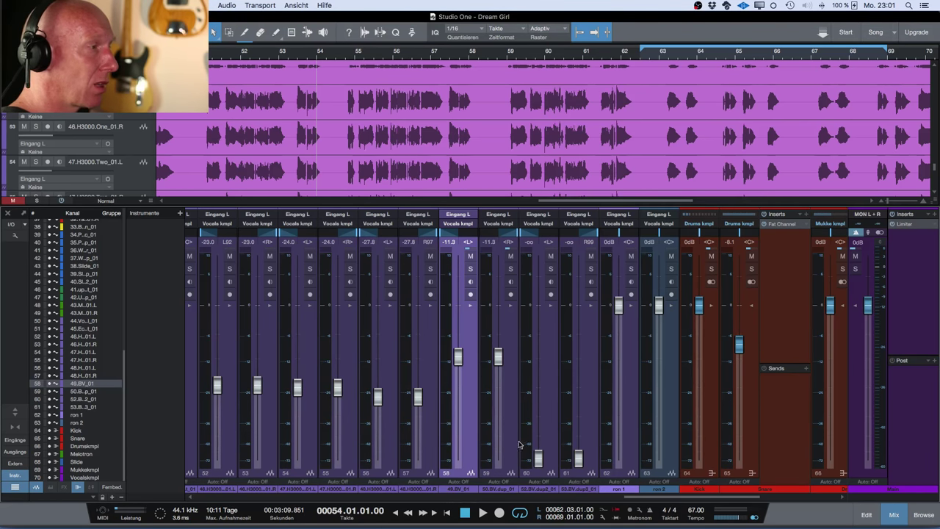
Copy the Pro EQ from 50.BV.dup_01 to both 52.BV.dup2_01 and 53.BV.dup3_01
{"action": "left_click", "coordinate": [552, 309]}
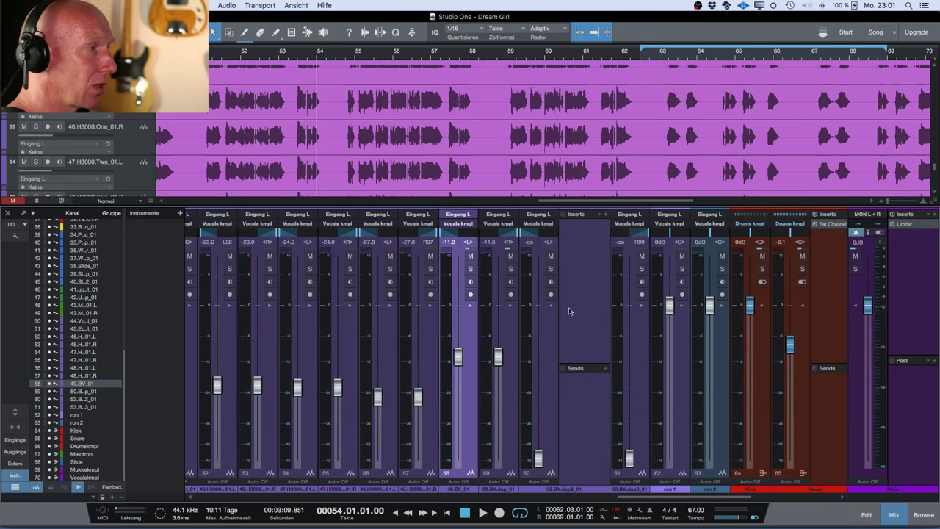
{"action": "left_click", "coordinate": [642, 307]}
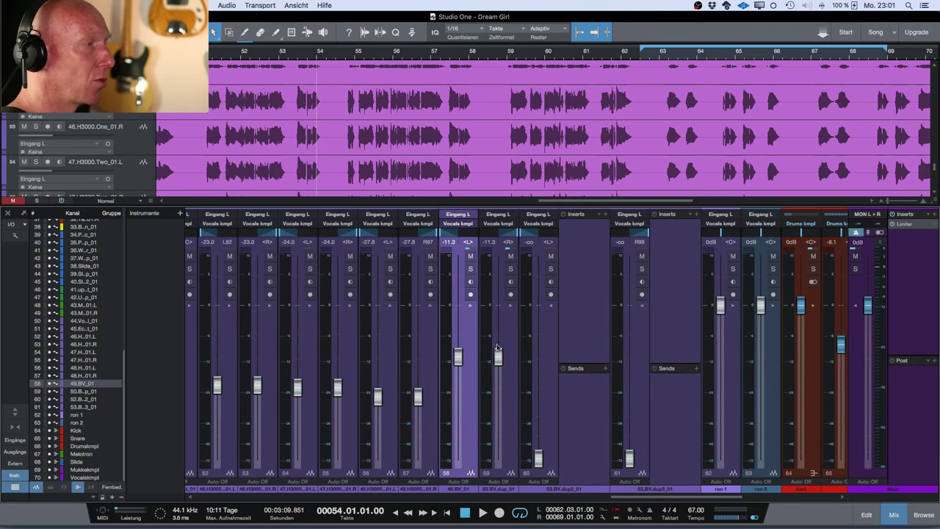
{"action": "left_click", "coordinate": [511, 307]}
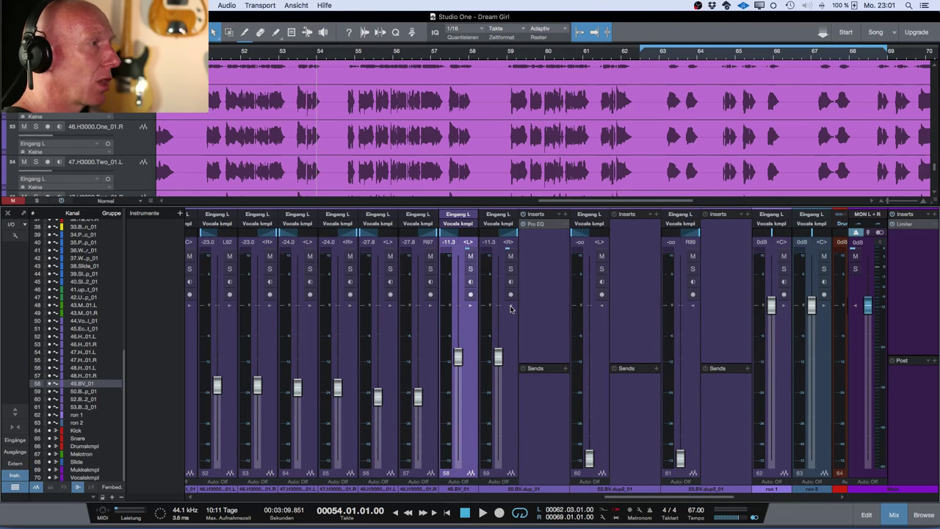
{"action": "scroll", "coordinate": [623, 281], "scroll_direction": "right", "scroll_amount": 1}
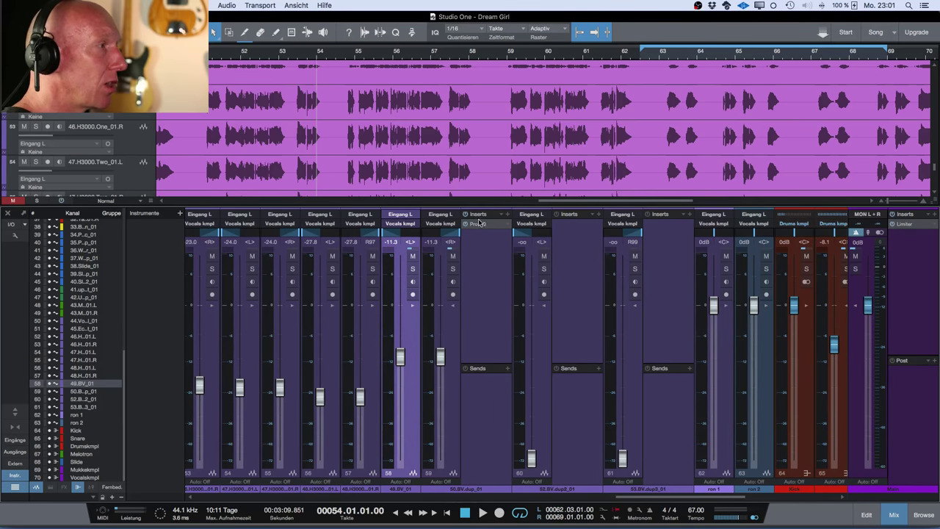
{"action": "left_click_drag", "start_coordinate": [510, 224], "coordinate": [575, 229]}
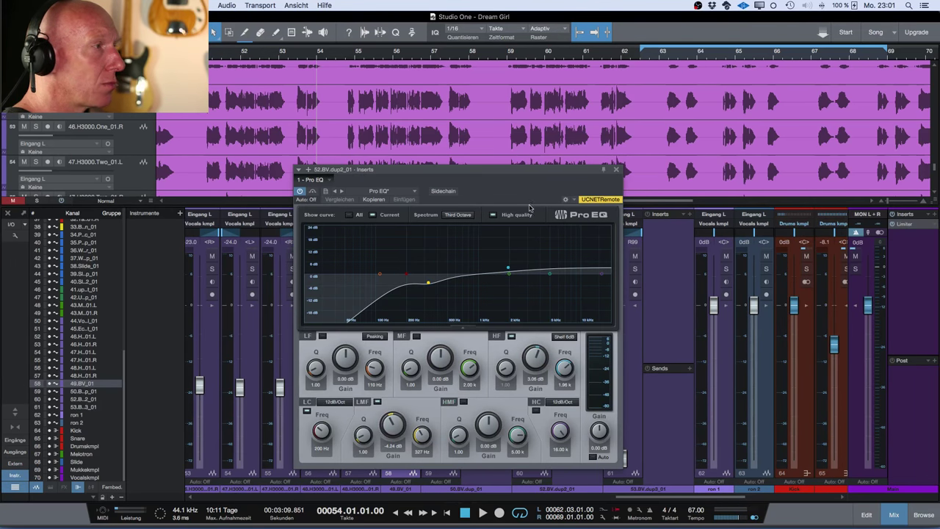
{"action": "left_click", "coordinate": [616, 170]}
{"action": "left_click_drag", "start_coordinate": [623, 230], "coordinate": [656, 242]}
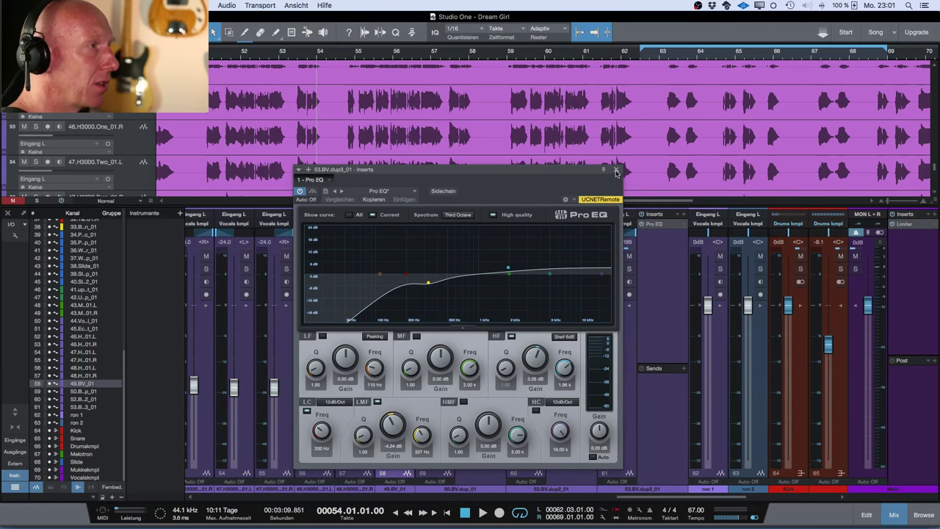
{"action": "left_click", "coordinate": [617, 171]}
{"action": "scroll", "coordinate": [636, 195], "scroll_direction": "down", "scroll_amount": 5}
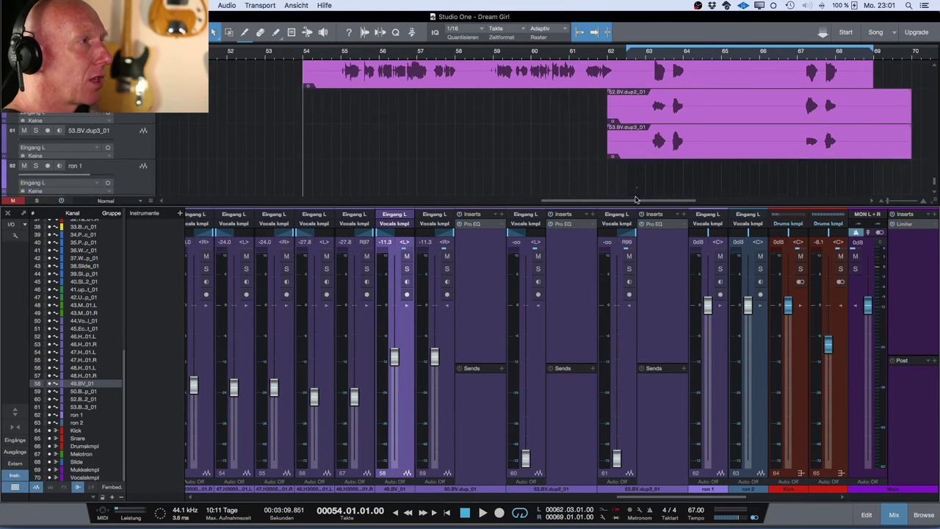
Level 52.BV.dup2_01 and 53.BV.dup3_01 together to -14.1 dB while the loop plays
{"action": "scroll", "coordinate": [639, 174], "scroll_direction": "right", "scroll_amount": 1}
{"action": "scroll", "coordinate": [661, 162], "scroll_direction": "up", "scroll_amount": 2}
{"action": "scroll", "coordinate": [661, 161], "scroll_direction": "right", "scroll_amount": 3}
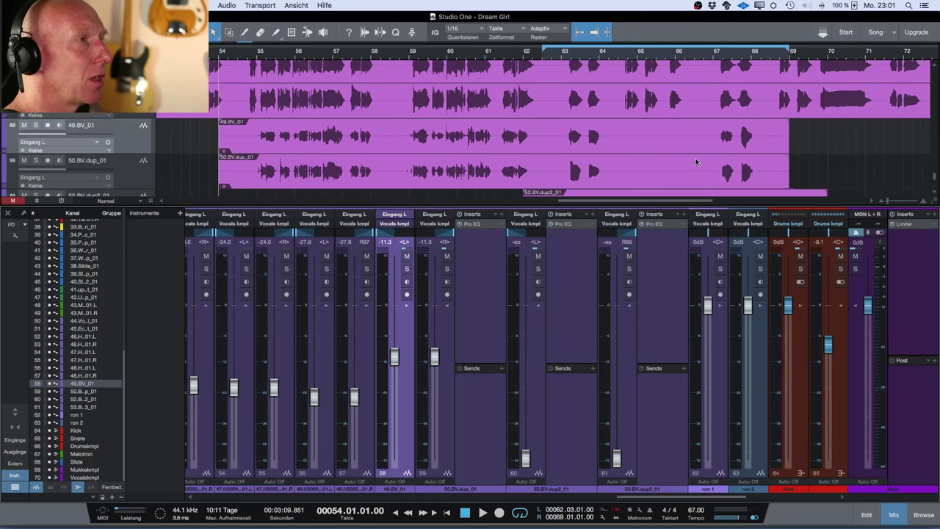
{"action": "scroll", "coordinate": [633, 166], "scroll_direction": "down", "scroll_amount": 1}
{"action": "key", "text": "space"}
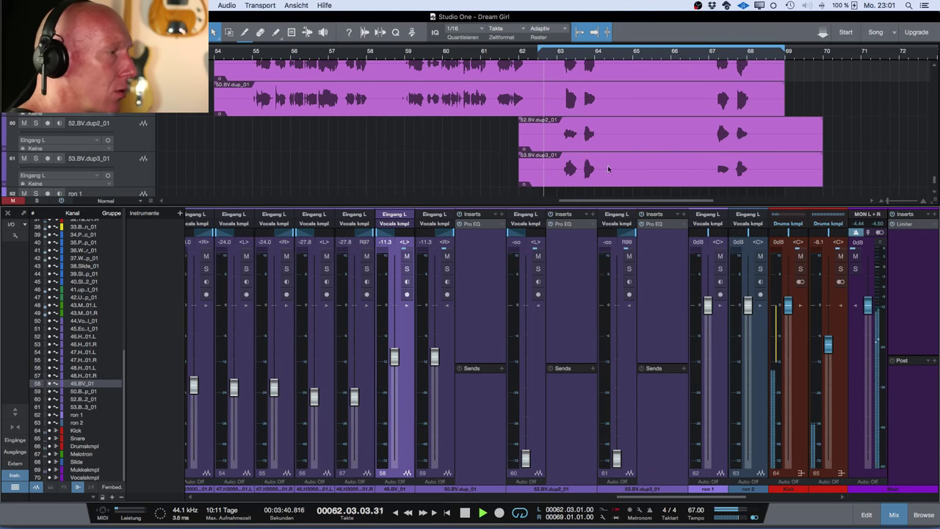
{"action": "left_click", "coordinate": [525, 457]}
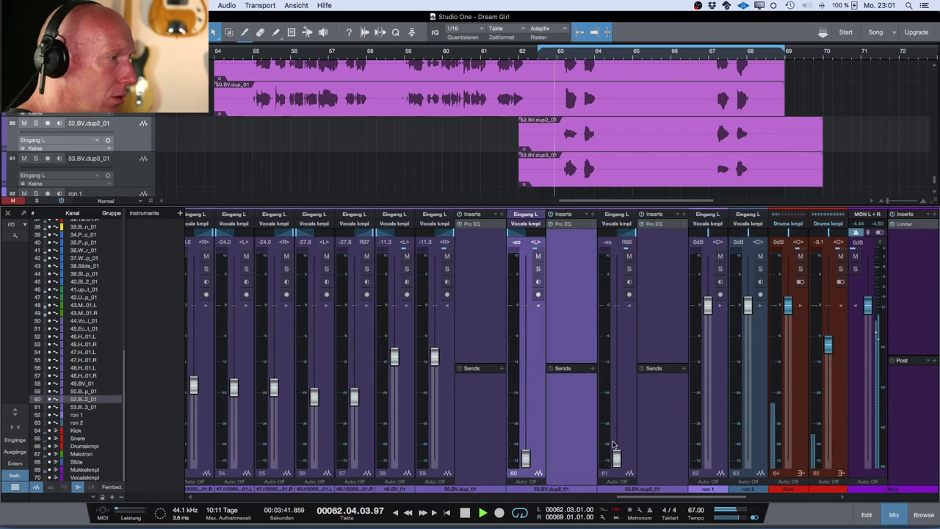
{"action": "left_click", "coordinate": [619, 457], "text": "shift"}
{"action": "left_click_drag", "start_coordinate": [621, 457], "coordinate": [620, 362]}
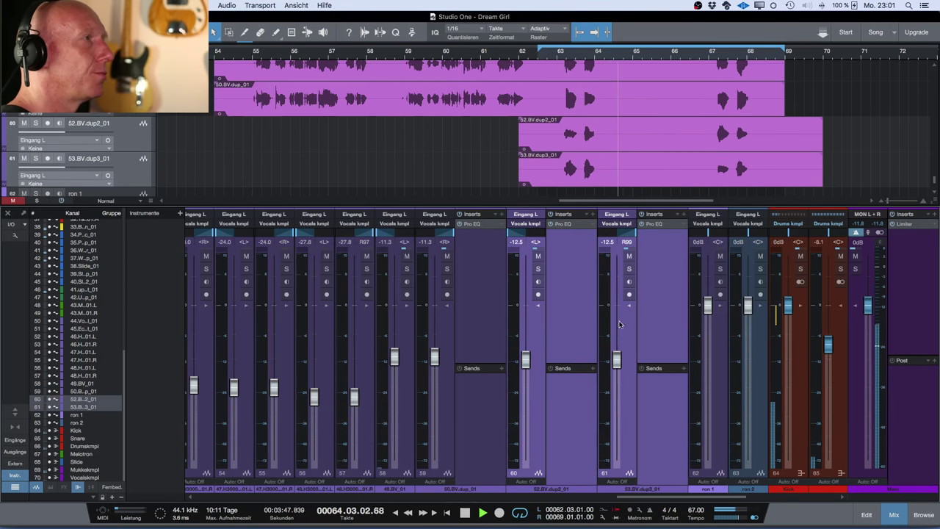
{"action": "scroll", "coordinate": [619, 323], "scroll_direction": "right", "scroll_amount": 1}
{"action": "key", "text": "KP_1"}
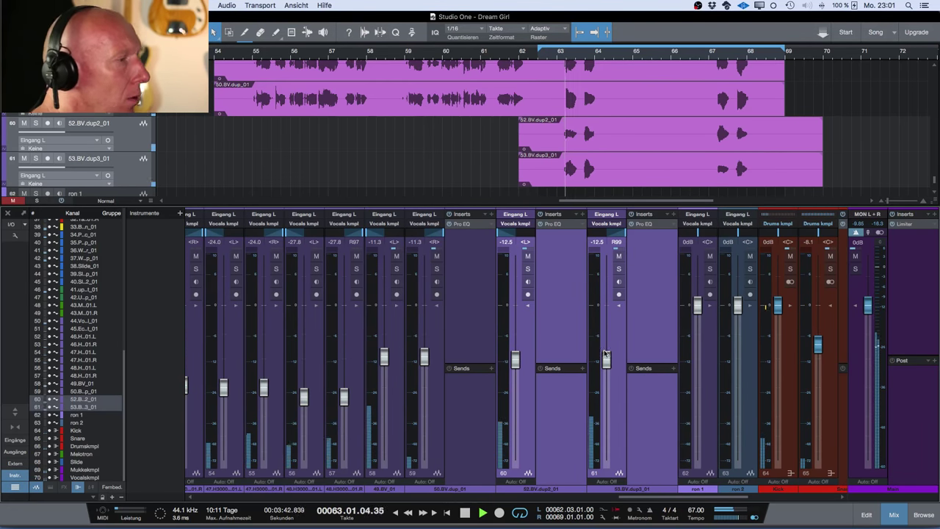
{"action": "left_click_drag", "start_coordinate": [606, 362], "coordinate": [606, 367]}
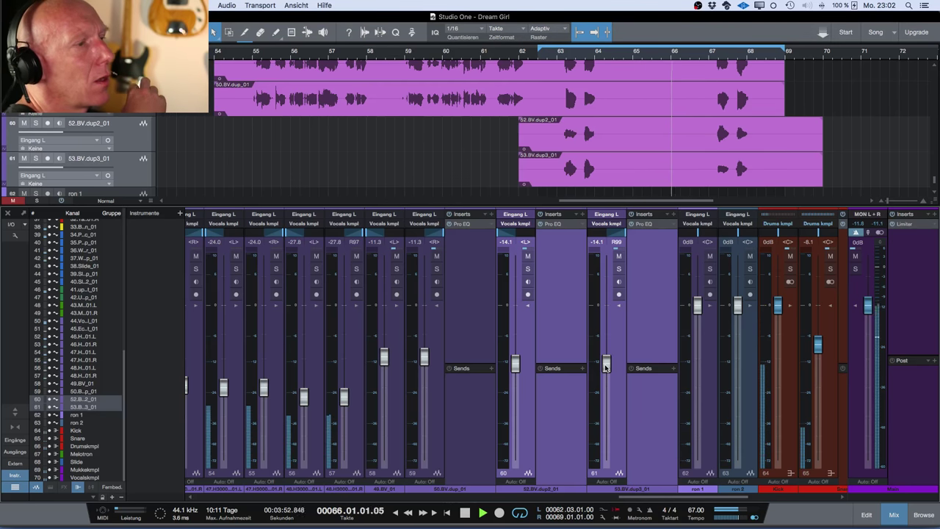
Check the ron 1 and ron 2 tracks for audio events along the whole timeline
{"action": "left_click", "coordinate": [709, 378]}
{"action": "scroll", "coordinate": [379, 149], "scroll_direction": "down", "scroll_amount": 3}
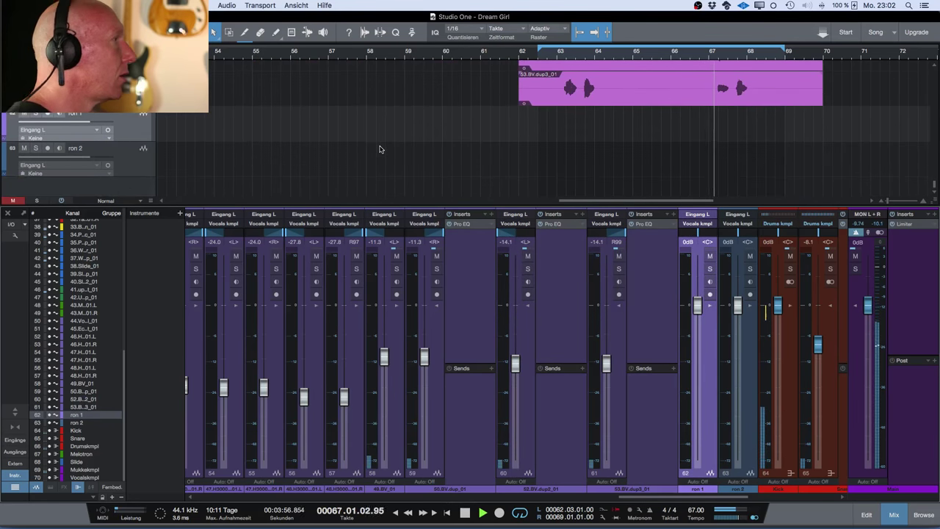
{"action": "scroll", "coordinate": [379, 149], "scroll_direction": "right", "scroll_amount": 3}
{"action": "scroll", "coordinate": [380, 149], "scroll_direction": "left", "scroll_amount": 4}
{"action": "scroll", "coordinate": [380, 149], "scroll_direction": "right", "scroll_amount": 7}
{"action": "scroll", "coordinate": [380, 149], "scroll_direction": "left", "scroll_amount": 8}
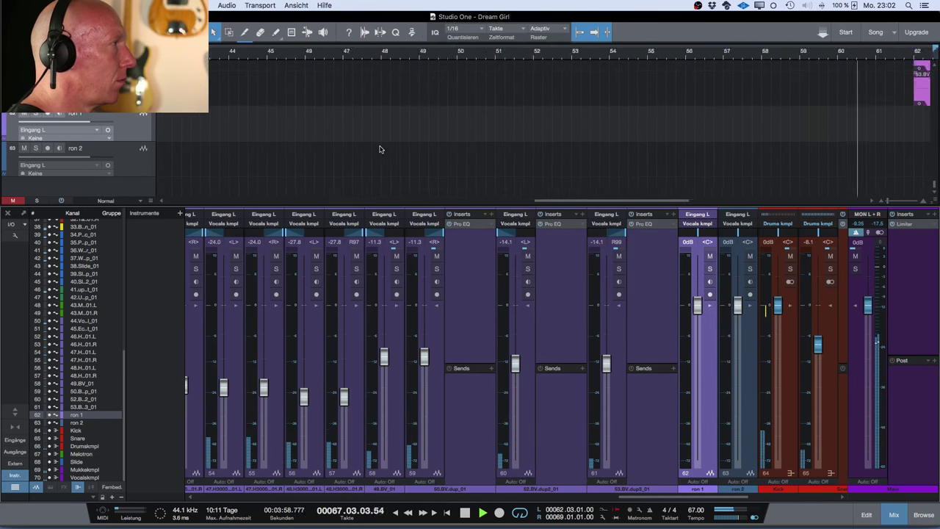
{"action": "scroll", "coordinate": [380, 149], "scroll_direction": "right", "scroll_amount": 6}
{"action": "scroll", "coordinate": [380, 149], "scroll_direction": "left", "scroll_amount": 4}
{"action": "scroll", "coordinate": [381, 149], "scroll_direction": "right", "scroll_amount": 5}
{"action": "scroll", "coordinate": [379, 149], "scroll_direction": "left", "scroll_amount": 20}
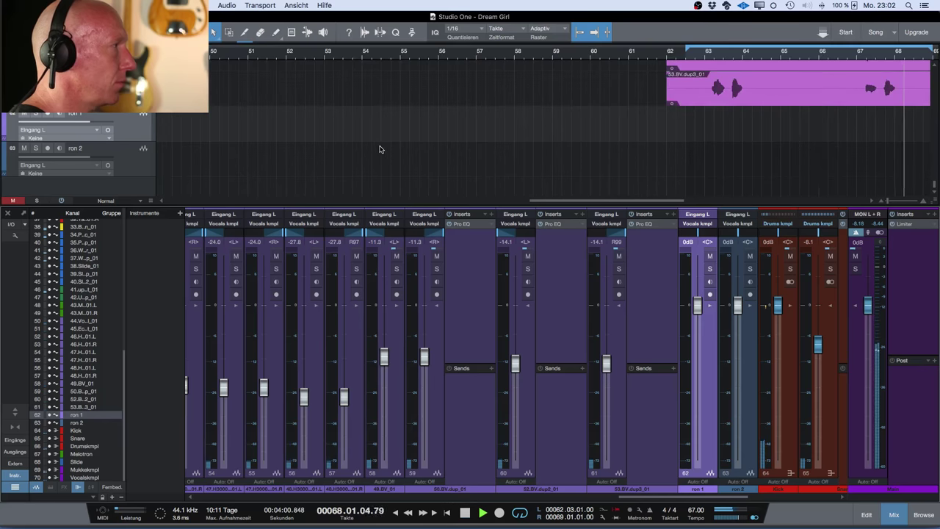
{"action": "scroll", "coordinate": [379, 149], "scroll_direction": "left", "scroll_amount": 5}
{"action": "scroll", "coordinate": [379, 149], "scroll_direction": "right", "scroll_amount": 20}
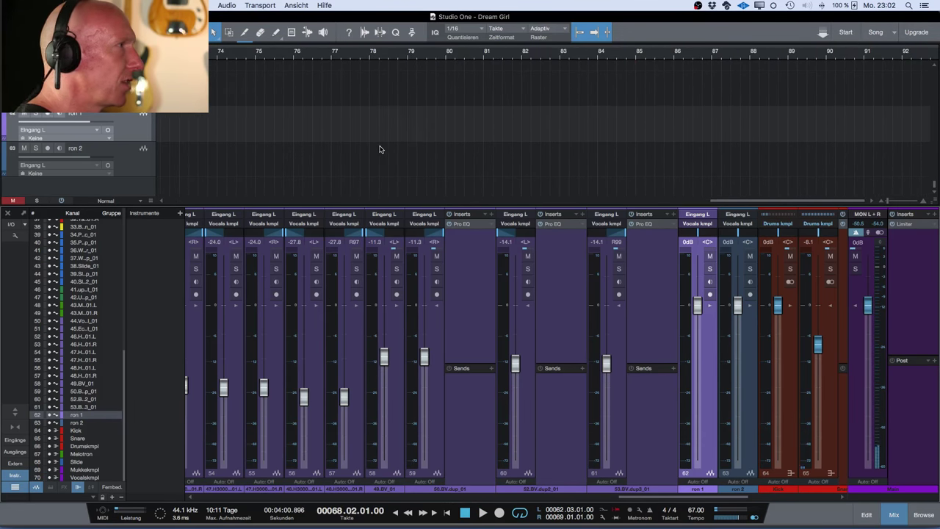
{"action": "scroll", "coordinate": [379, 149], "scroll_direction": "left", "scroll_amount": 20}
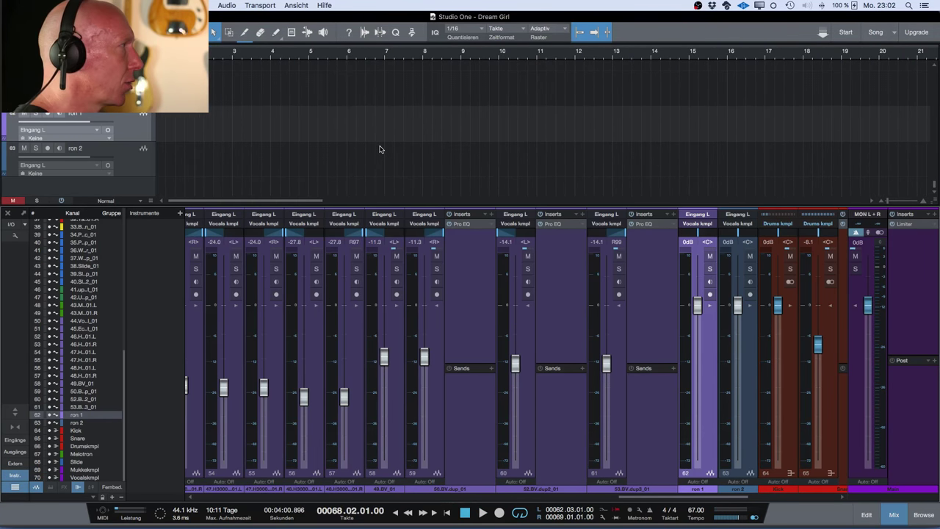
Remove the tracks ron 2 and ron 1 from the song
{"action": "scroll", "coordinate": [132, 165], "scroll_direction": "up", "scroll_amount": 1}
{"action": "left_click", "coordinate": [135, 178]}
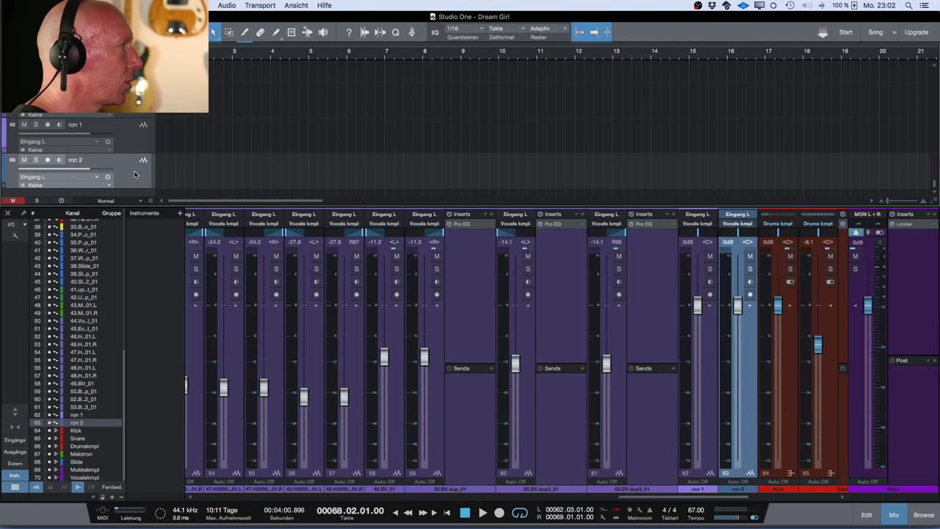
{"action": "right_click", "coordinate": [134, 178]}
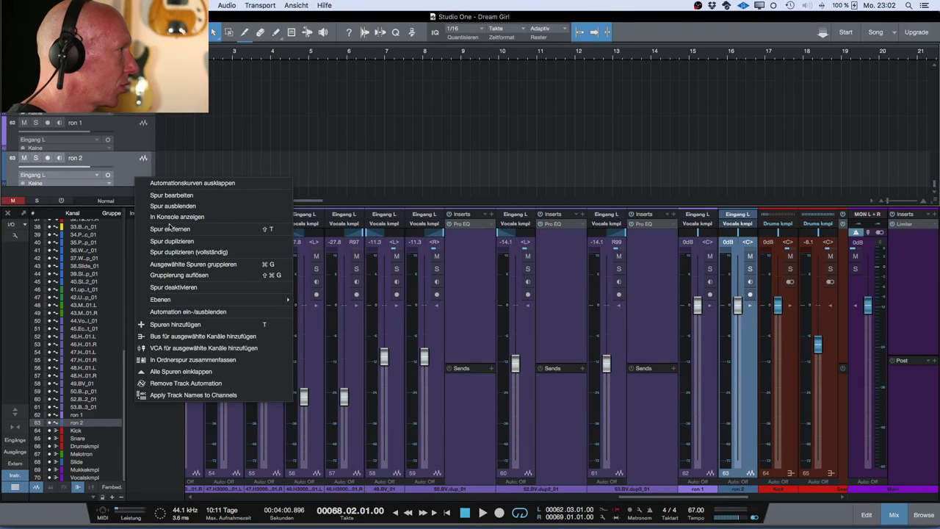
{"action": "left_click", "coordinate": [217, 231]}
{"action": "right_click", "coordinate": [125, 160]}
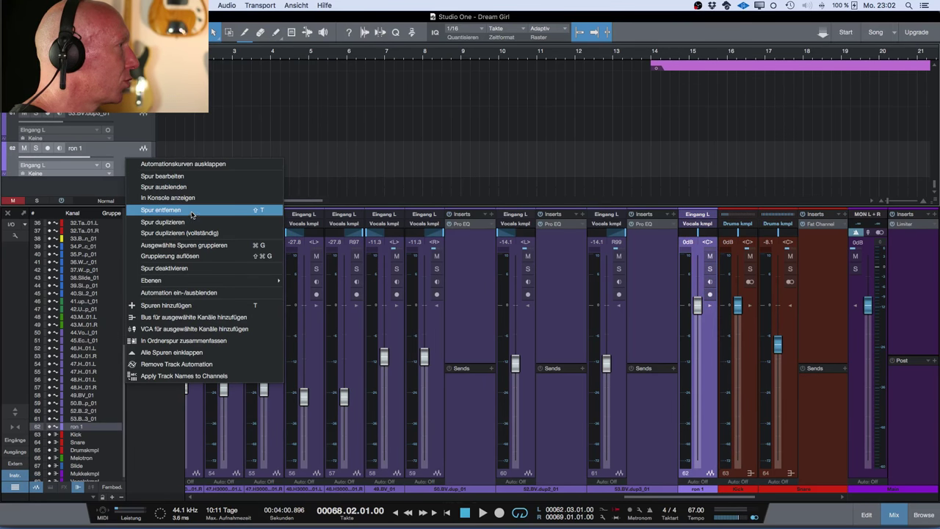
{"action": "left_click", "coordinate": [191, 214]}
Hide the mixer and reduce the track height to Übersicht so the whole arrangement fits in view
{"action": "scroll", "coordinate": [401, 166], "scroll_direction": "right", "scroll_amount": 5}
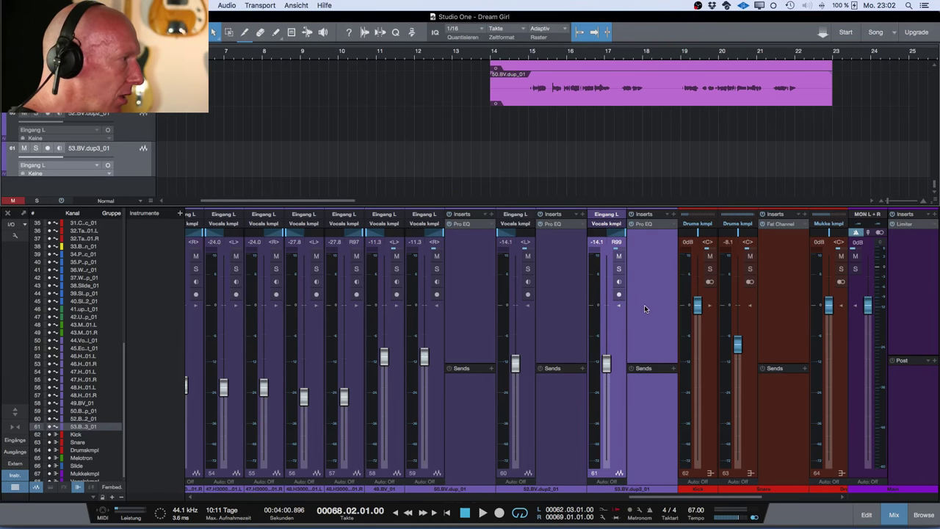
{"action": "scroll", "coordinate": [659, 126], "scroll_direction": "down", "scroll_amount": 6}
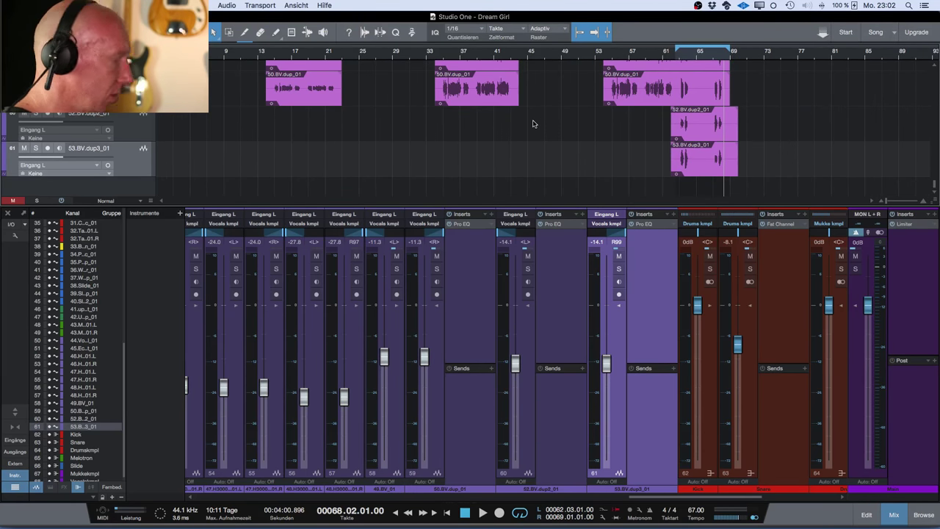
{"action": "key", "text": "F3"}
{"action": "scroll", "coordinate": [454, 222], "scroll_direction": "down", "scroll_amount": 3}
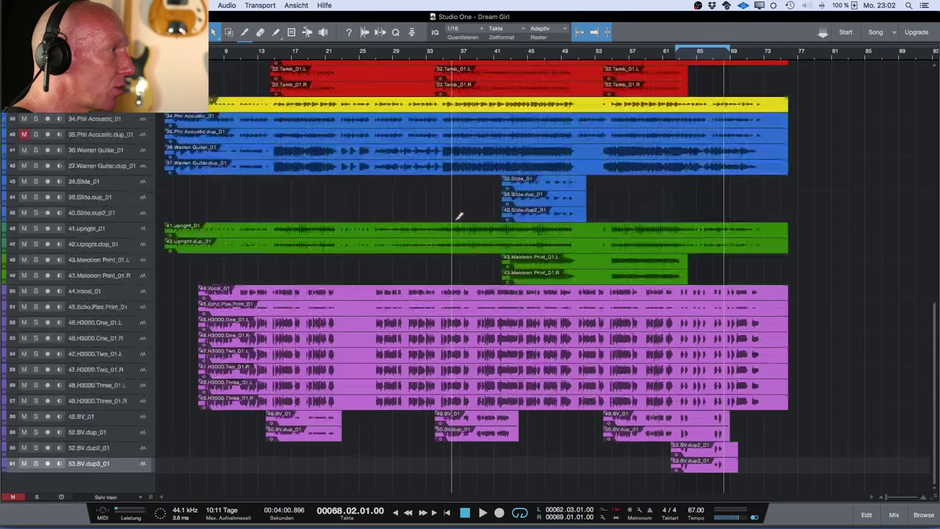
{"action": "scroll", "coordinate": [458, 216], "scroll_direction": "down", "scroll_amount": 3}
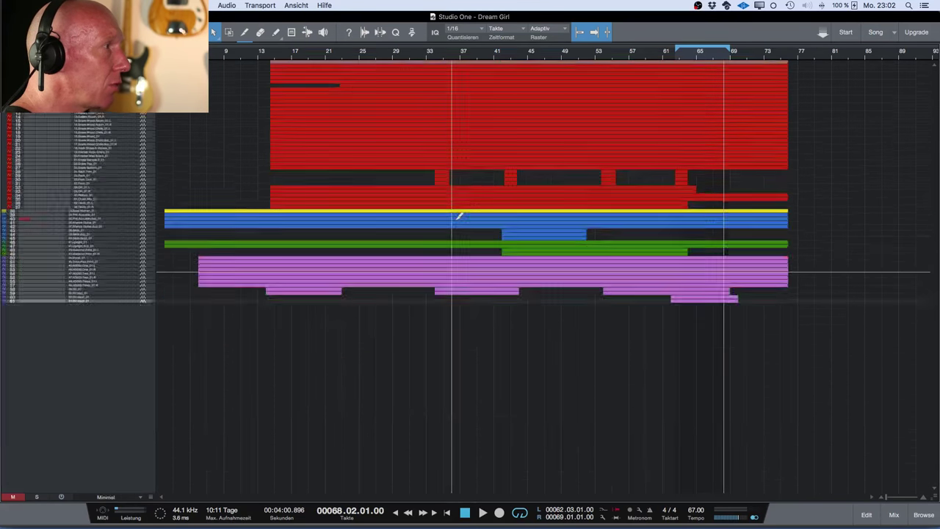
{"action": "scroll", "coordinate": [458, 216], "scroll_direction": "up", "scroll_amount": 2}
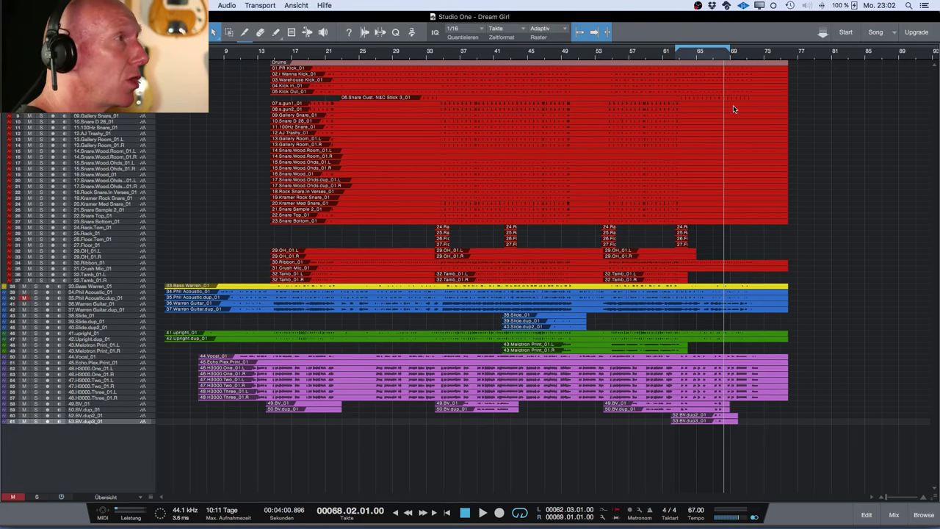
Turn off the loop and play the song from the beginning
{"action": "left_click", "coordinate": [702, 42]}
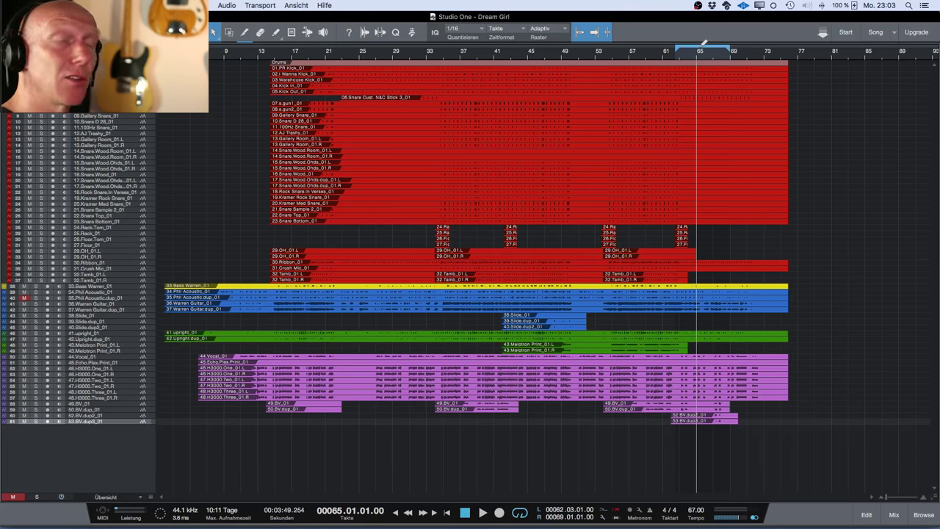
{"action": "left_click", "coordinate": [521, 514]}
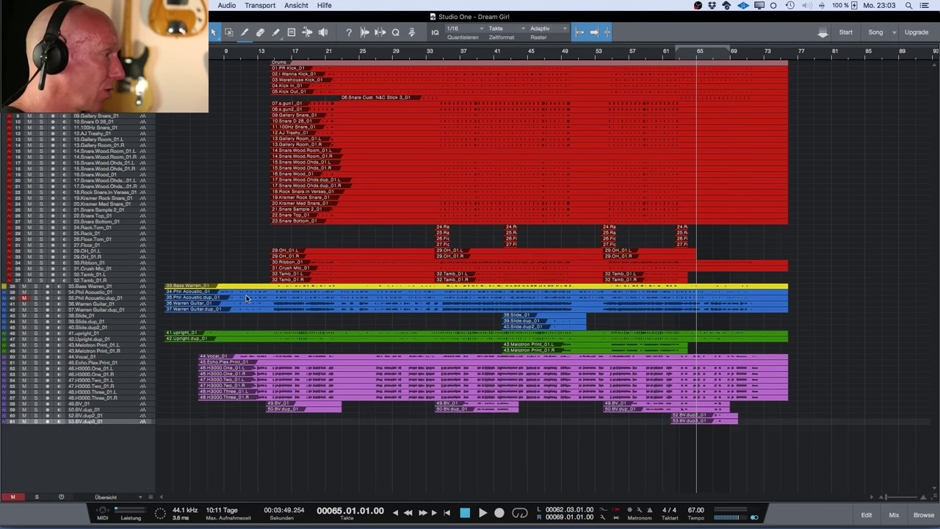
{"action": "left_click", "coordinate": [465, 513]}
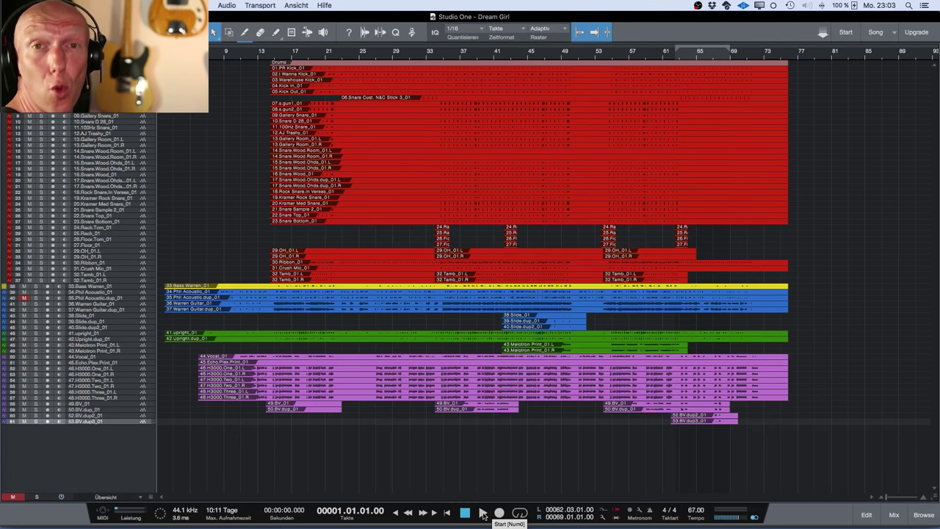
{"action": "left_click", "coordinate": [482, 514]}
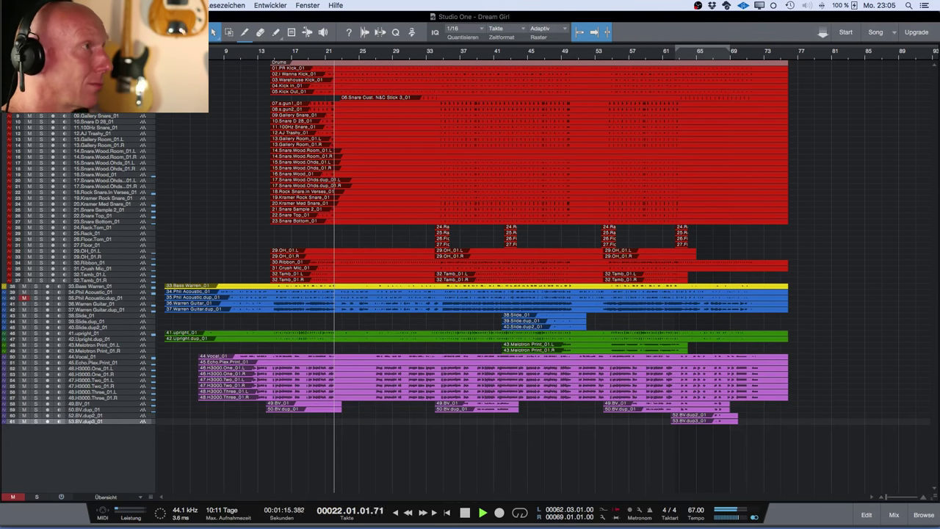
Show the mixer and inspect the Limiter's gain reduction on the main output during playback
{"action": "left_click", "coordinate": [607, 25]}
{"action": "key", "text": "F3"}
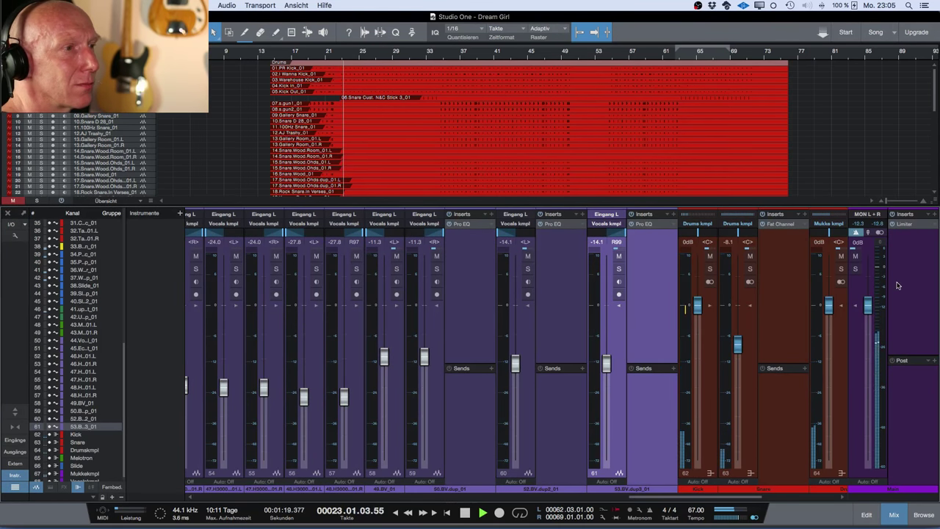
{"action": "left_click", "coordinate": [905, 224]}
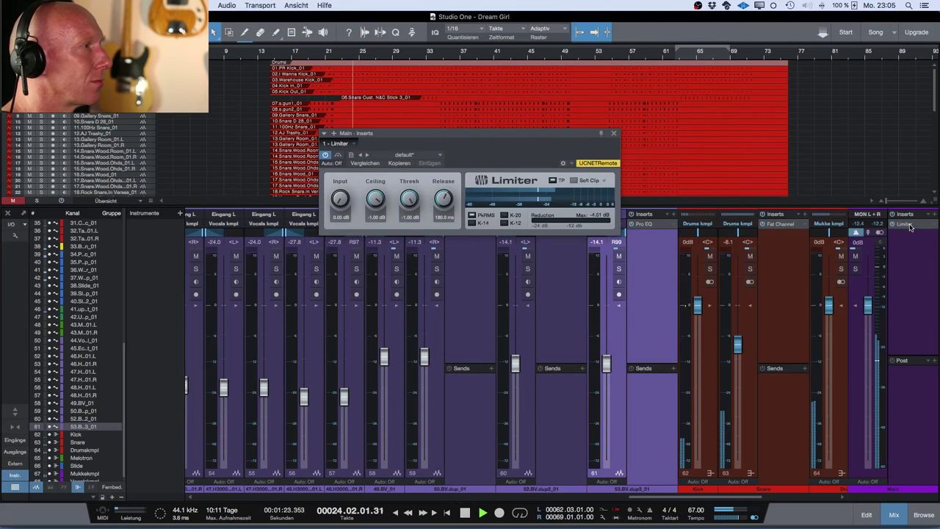
{"action": "left_click_drag", "start_coordinate": [518, 133], "coordinate": [571, 244]}
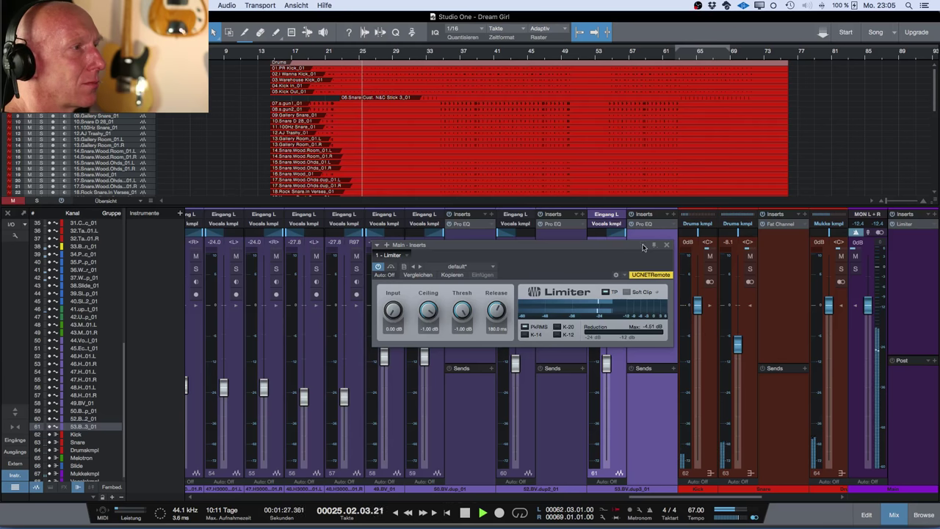
{"action": "left_click", "coordinate": [666, 245]}
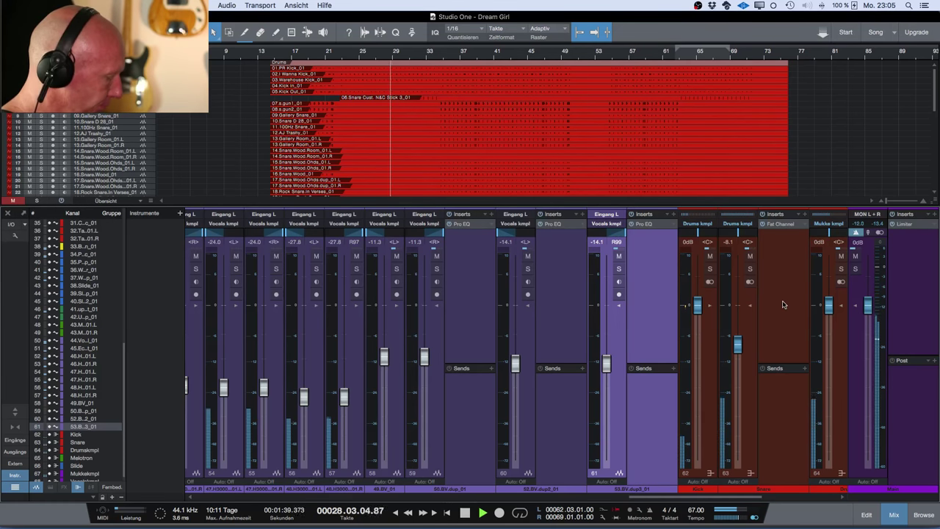
Lower both 32.Tamb_01 channels together to -15.7 dB and raise the 33.Bass Warren_01 channel to -9.8 dB
{"action": "key", "text": "F3"}
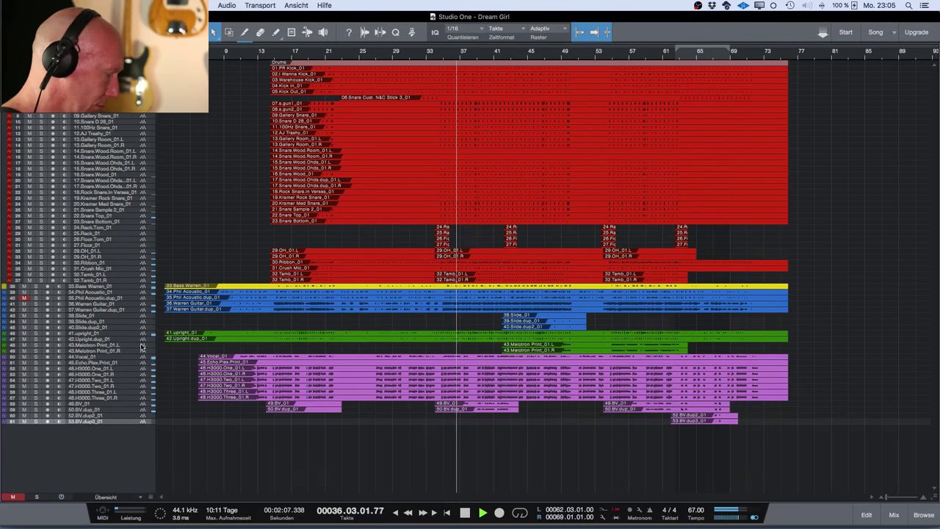
{"action": "key", "text": "F3"}
{"action": "scroll", "coordinate": [499, 463], "scroll_direction": "left", "scroll_amount": 8}
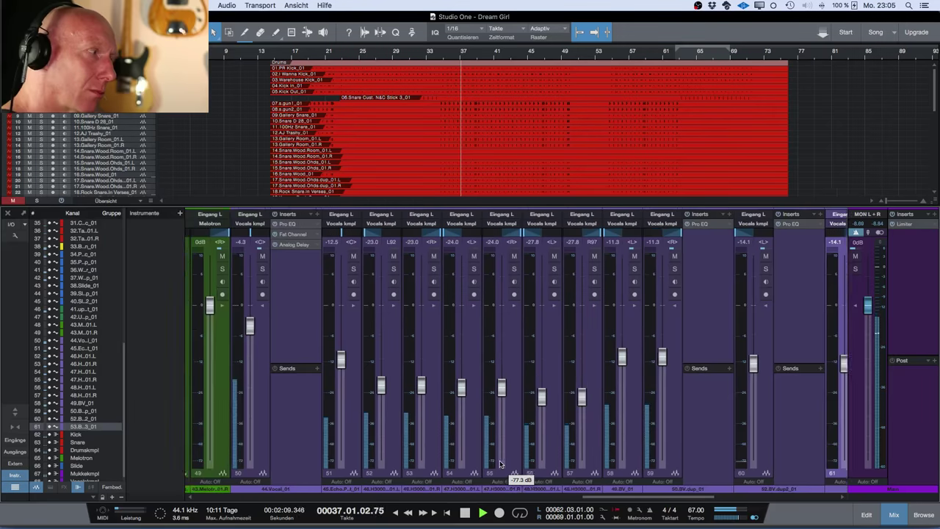
{"action": "left_click", "coordinate": [339, 440]}
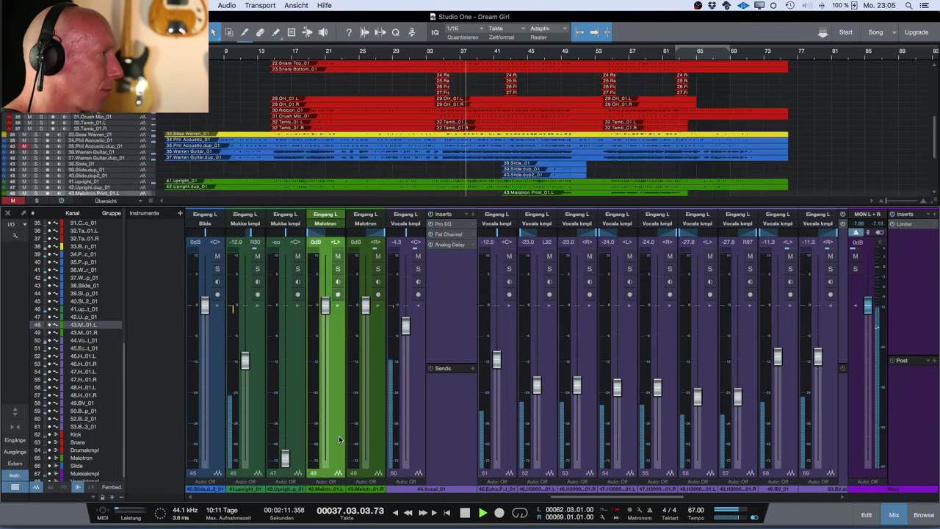
{"action": "scroll", "coordinate": [339, 439], "scroll_direction": "left", "scroll_amount": 5}
{"action": "scroll", "coordinate": [341, 439], "scroll_direction": "left", "scroll_amount": 8}
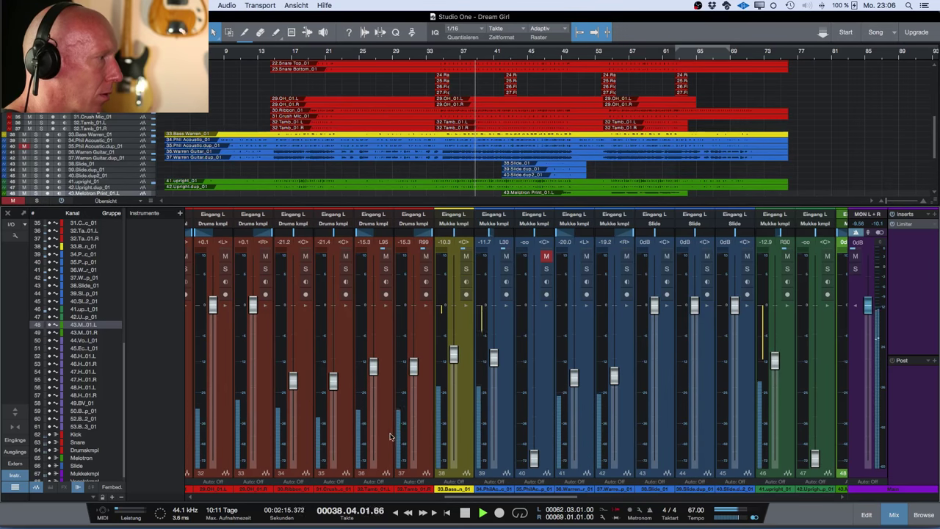
{"action": "left_click", "coordinate": [367, 434]}
{"action": "left_click", "coordinate": [428, 424], "text": "shift"}
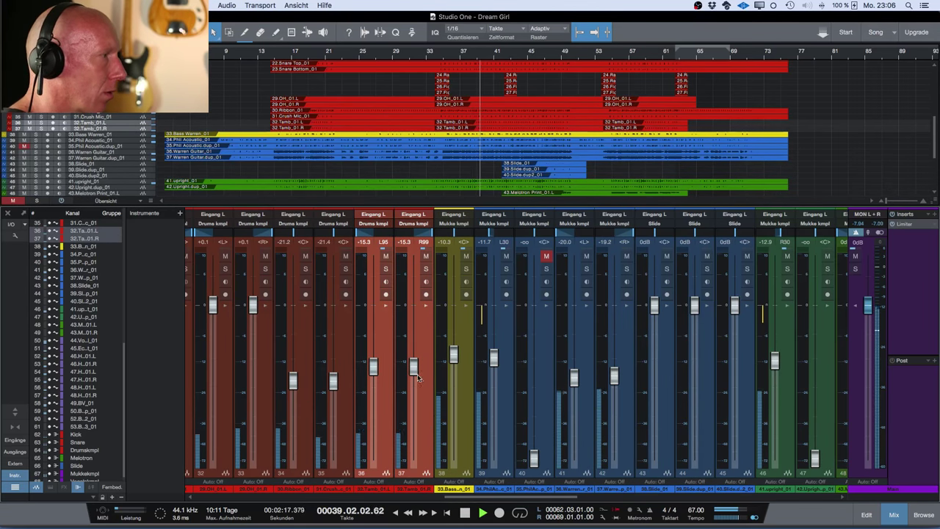
{"action": "left_click_drag", "start_coordinate": [415, 373], "coordinate": [415, 374]}
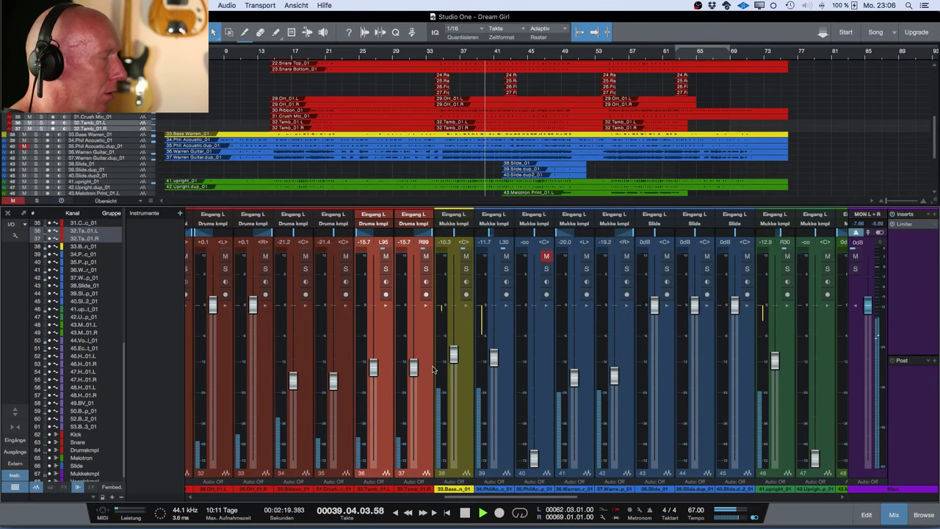
{"action": "left_click_drag", "start_coordinate": [453, 361], "coordinate": [454, 358]}
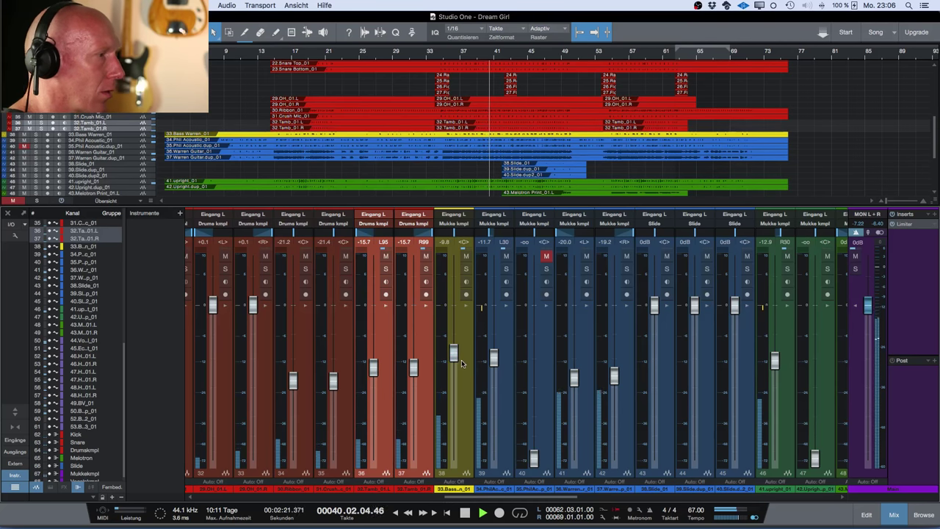
{"action": "scroll", "coordinate": [462, 363], "scroll_direction": "right", "scroll_amount": 5}
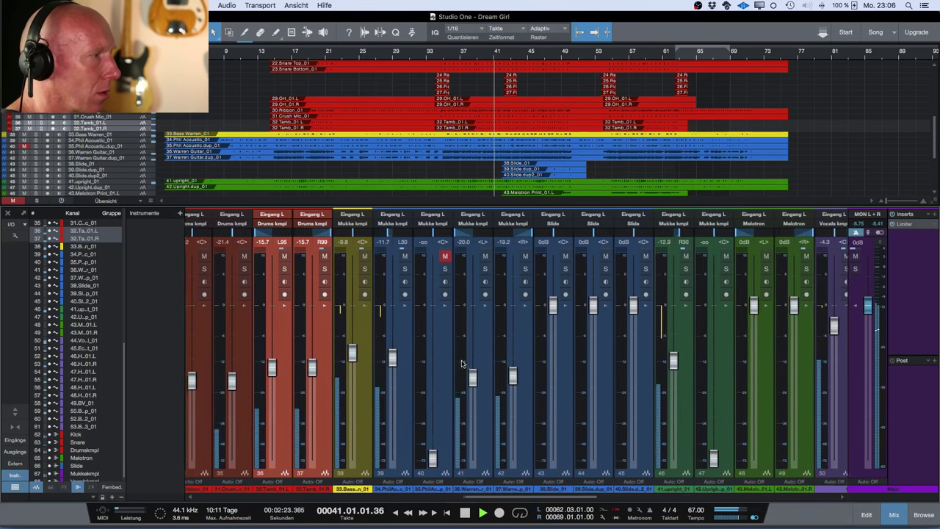
Raise the 36.Warren Guitar_01 and 37.Warren Guitar.dup_01 channels together to -19.6 dB and -18.7 dB
{"action": "left_click", "coordinate": [471, 396]}
{"action": "left_click", "coordinate": [514, 404], "text": "shift"}
{"action": "left_click_drag", "start_coordinate": [499, 382], "coordinate": [500, 379]}
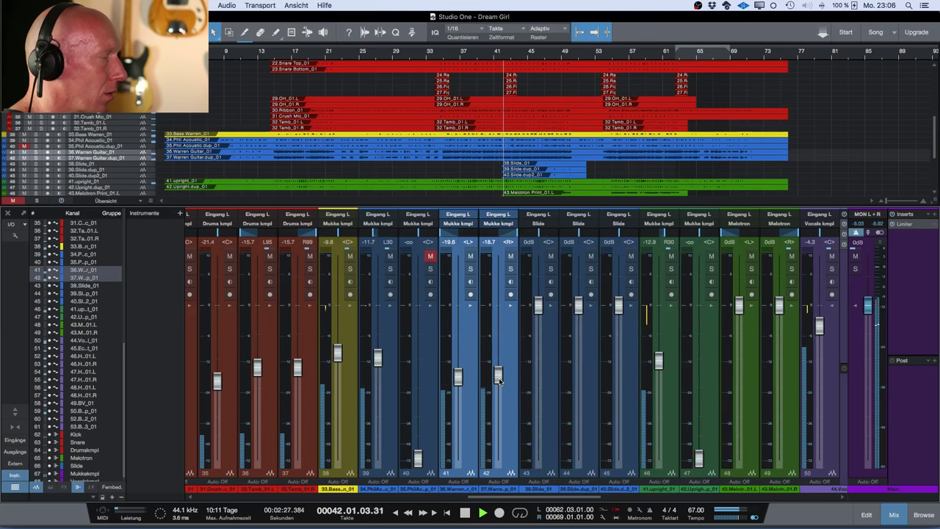
Fine-tune H3000 channels 53 to 57 together to -22.8 dB on channel 53, -23.8 dB on 54 and 55, and -27.6 dB on 56 and 57
{"action": "scroll", "coordinate": [498, 382], "scroll_direction": "right", "scroll_amount": 4}
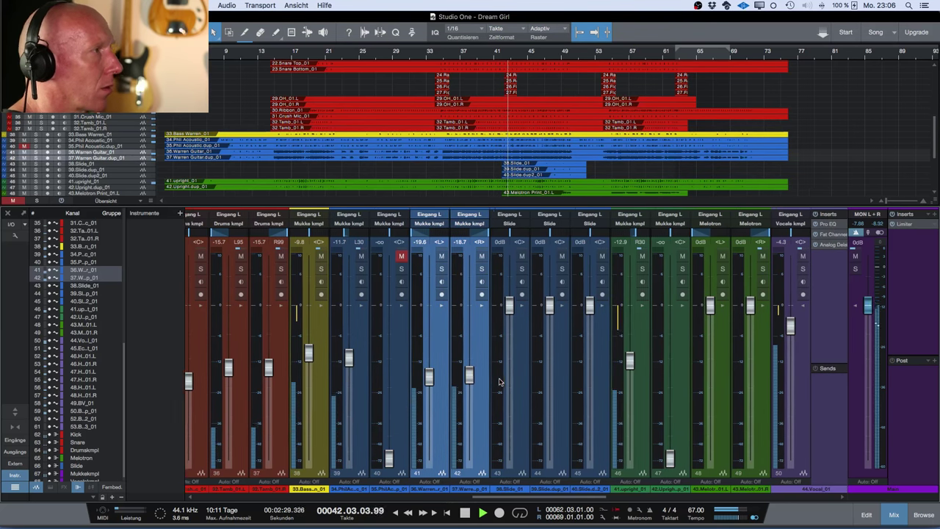
{"action": "scroll", "coordinate": [498, 381], "scroll_direction": "right", "scroll_amount": 7}
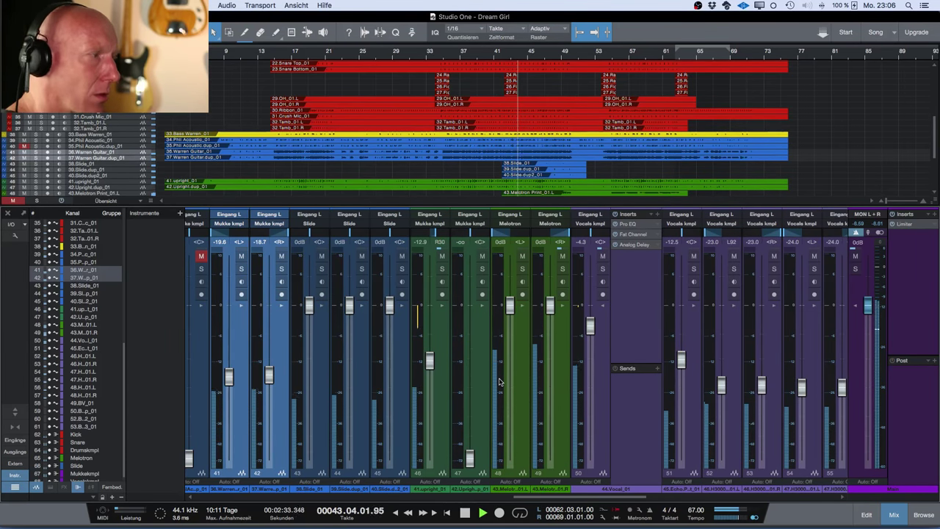
{"action": "scroll", "coordinate": [498, 382], "scroll_direction": "left", "scroll_amount": 2}
{"action": "scroll", "coordinate": [498, 381], "scroll_direction": "right", "scroll_amount": 16}
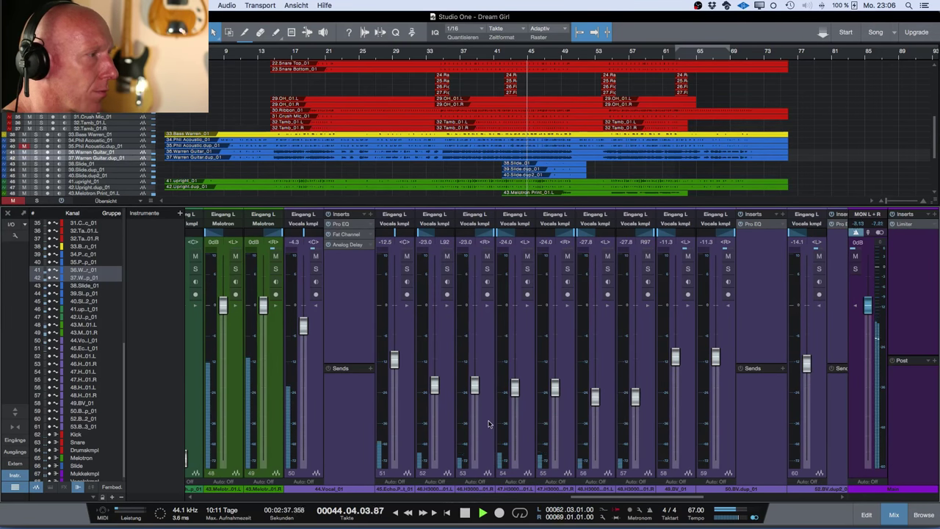
{"action": "left_click", "coordinate": [493, 423]}
{"action": "left_click", "coordinate": [639, 406], "text": "shift"}
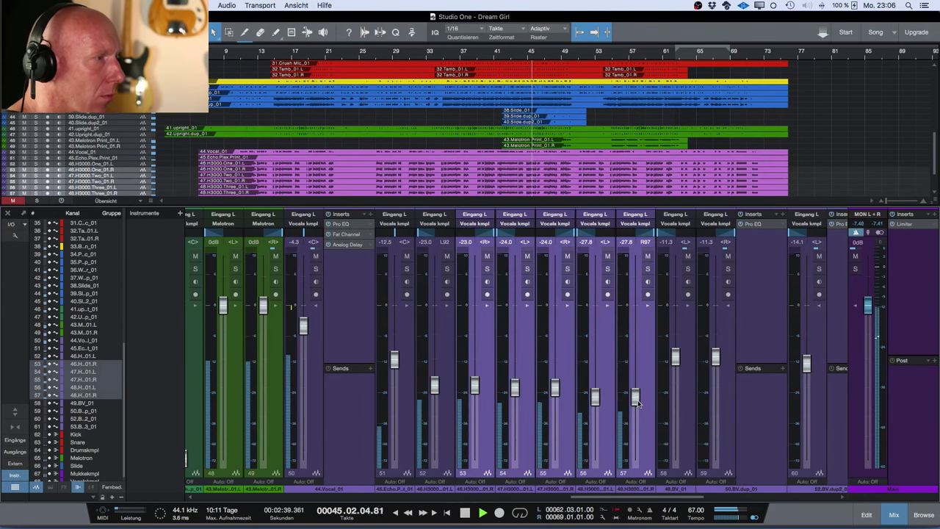
{"action": "left_click_drag", "start_coordinate": [638, 402], "coordinate": [639, 396]}
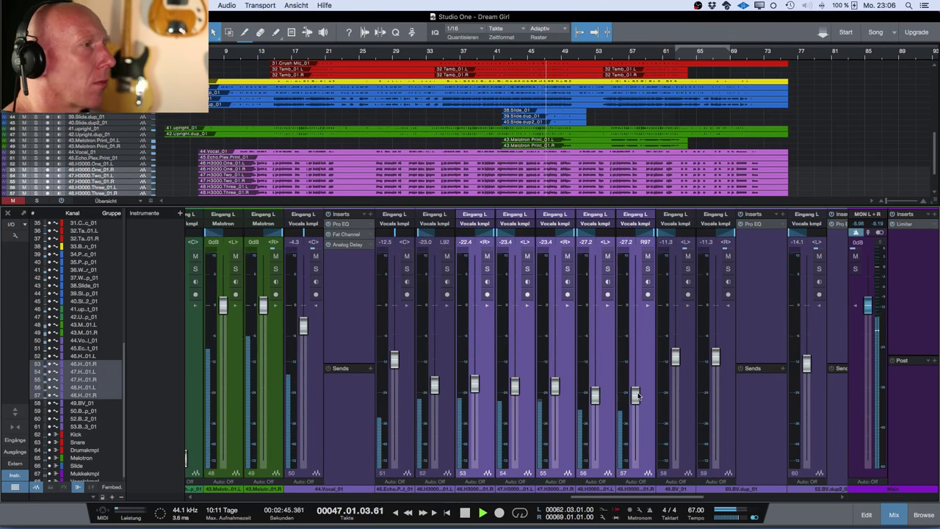
{"action": "scroll", "coordinate": [637, 396], "scroll_direction": "right", "scroll_amount": 5}
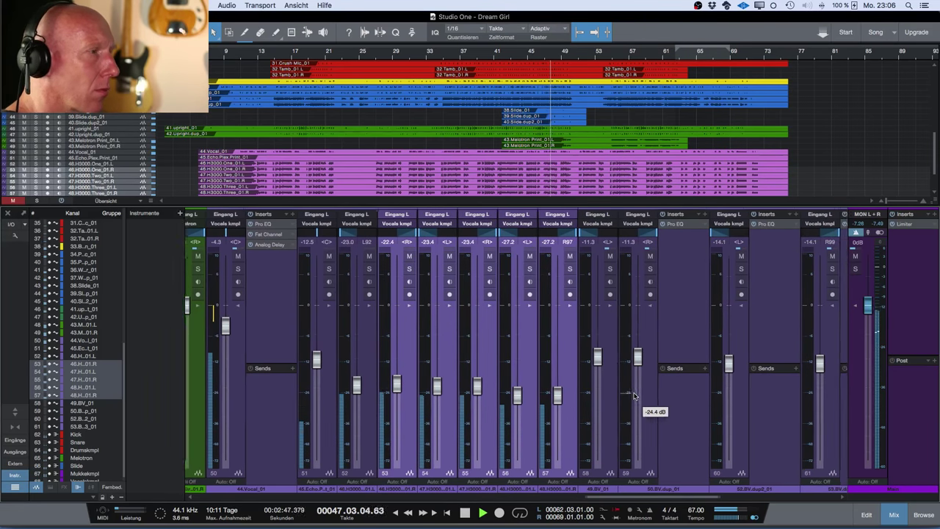
{"action": "scroll", "coordinate": [585, 153], "scroll_direction": "down", "scroll_amount": 3}
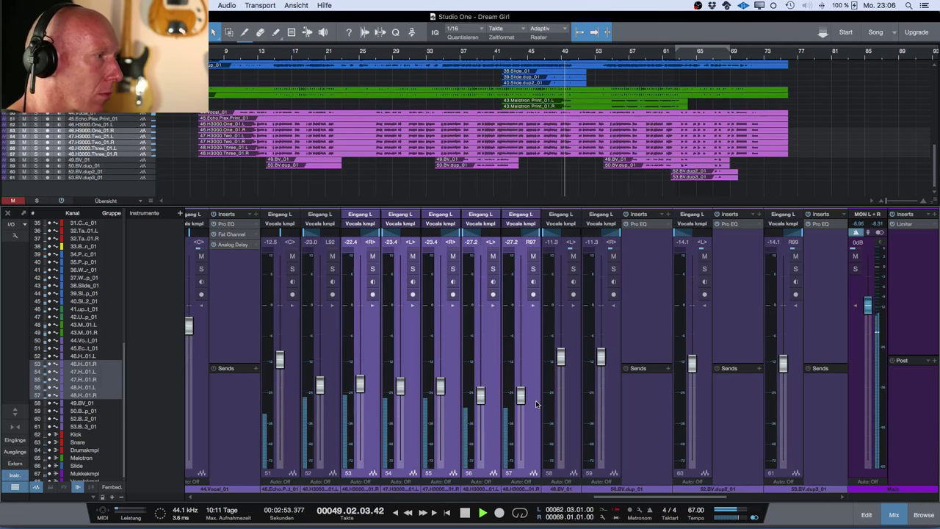
{"action": "left_click_drag", "start_coordinate": [523, 401], "coordinate": [523, 402]}
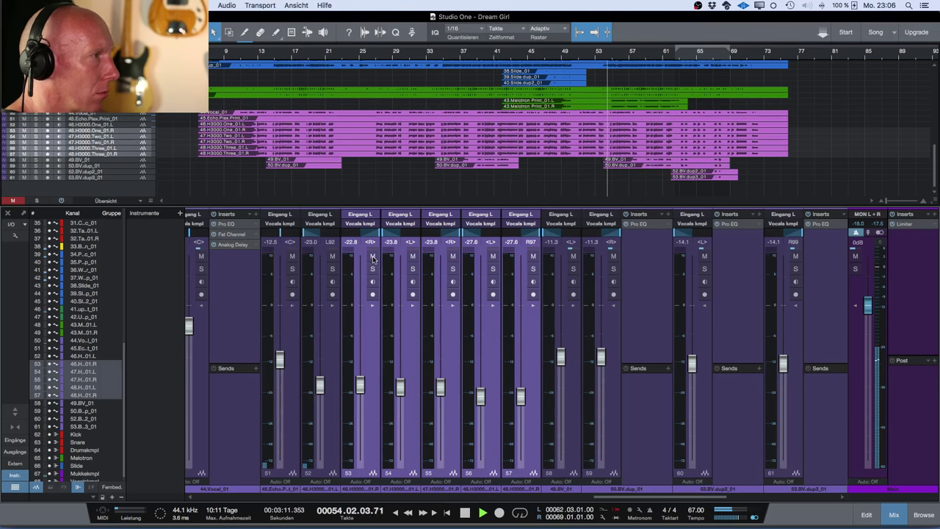
Split the events on all six H3000 tracks at bar 51 and again at about bar 54, with the tracks enlarged
{"action": "left_click_drag", "start_coordinate": [579, 173], "coordinate": [598, 127]}
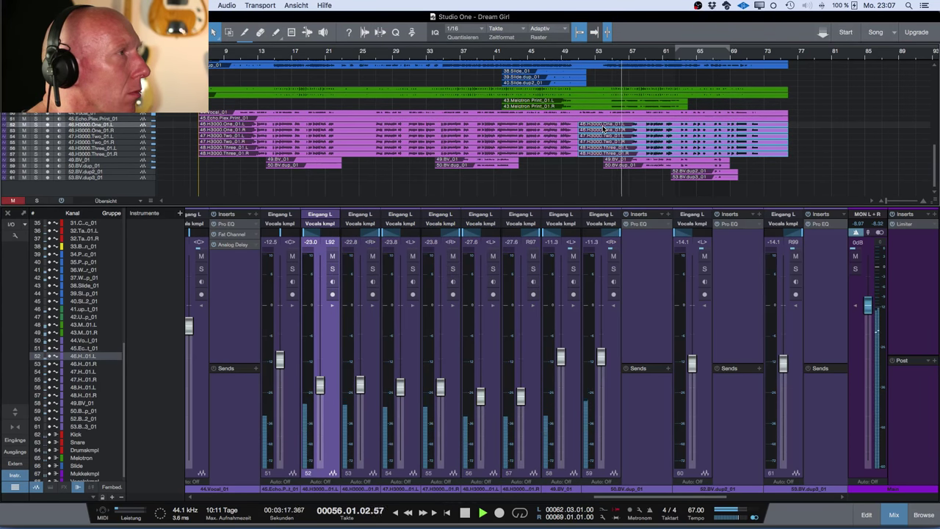
{"action": "key", "text": "shift+e"}
{"action": "key", "text": "shift+e"}
{"action": "key", "text": "shift+e"}
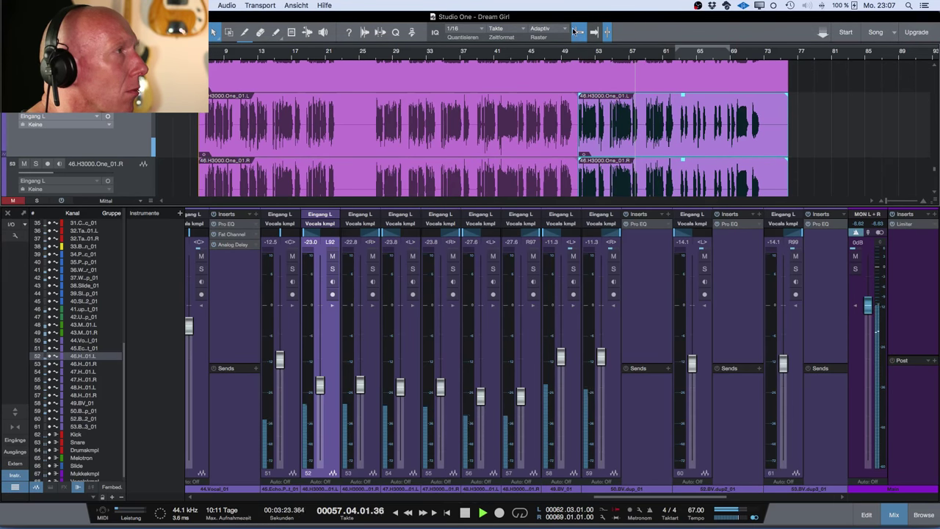
{"action": "left_click", "coordinate": [609, 139], "text": "alt"}
Delete the short H3000 segments between bars 51 and 54 on all six tracks, hiding the mixer to reach them
{"action": "left_click", "coordinate": [599, 139]}
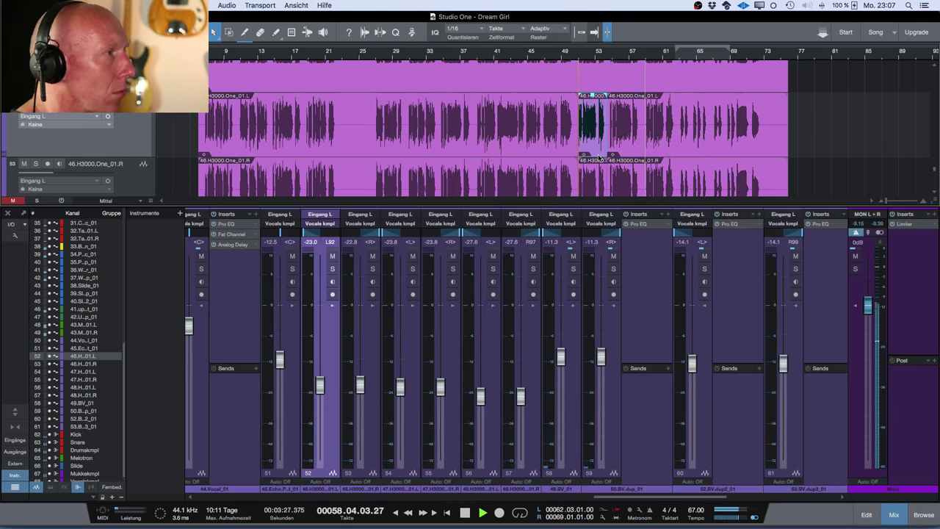
{"action": "key", "text": "Delete"}
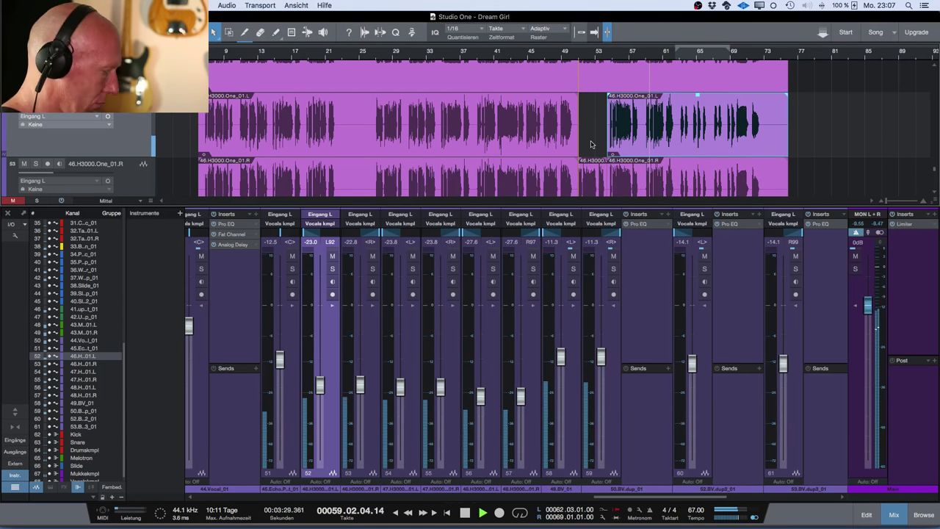
{"action": "key", "text": "F3"}
{"action": "left_click_drag", "start_coordinate": [603, 94], "coordinate": [591, 468]}
{"action": "key", "text": "Delete"}
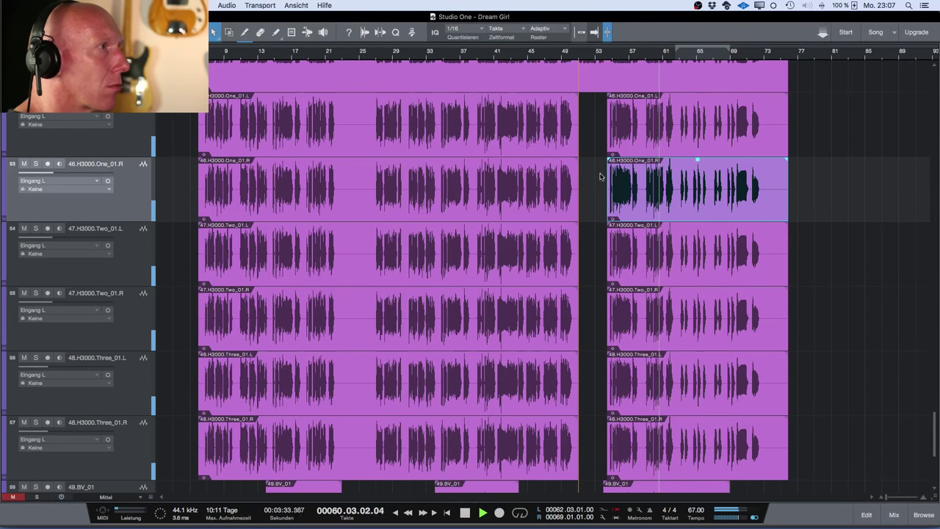
Reduce the track height to Minimal so the whole arrangement from drums to backing vocals fits in view
{"action": "scroll", "coordinate": [598, 176], "scroll_direction": "up", "scroll_amount": 3}
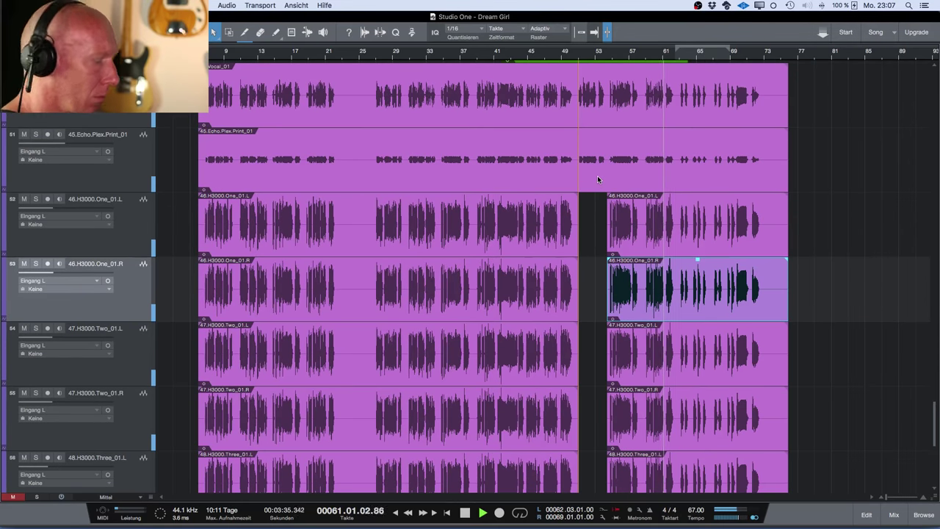
{"action": "scroll", "coordinate": [598, 176], "scroll_direction": "down", "scroll_amount": 3}
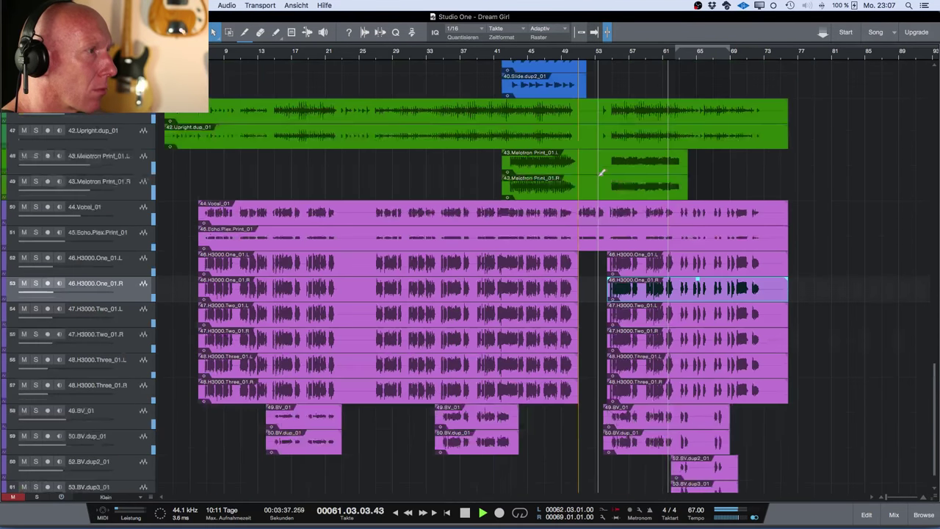
{"action": "scroll", "coordinate": [602, 173], "scroll_direction": "down", "scroll_amount": 2}
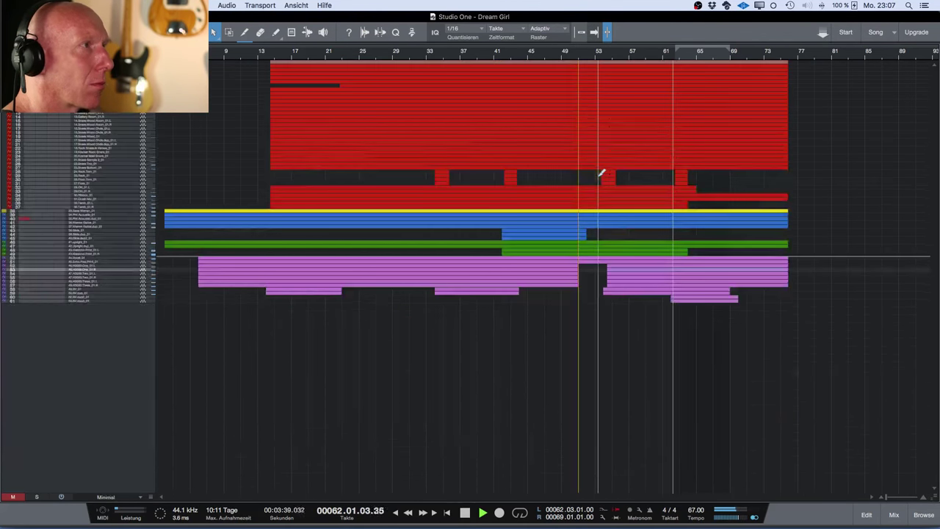
{"action": "scroll", "coordinate": [601, 173], "scroll_direction": "up", "scroll_amount": 2}
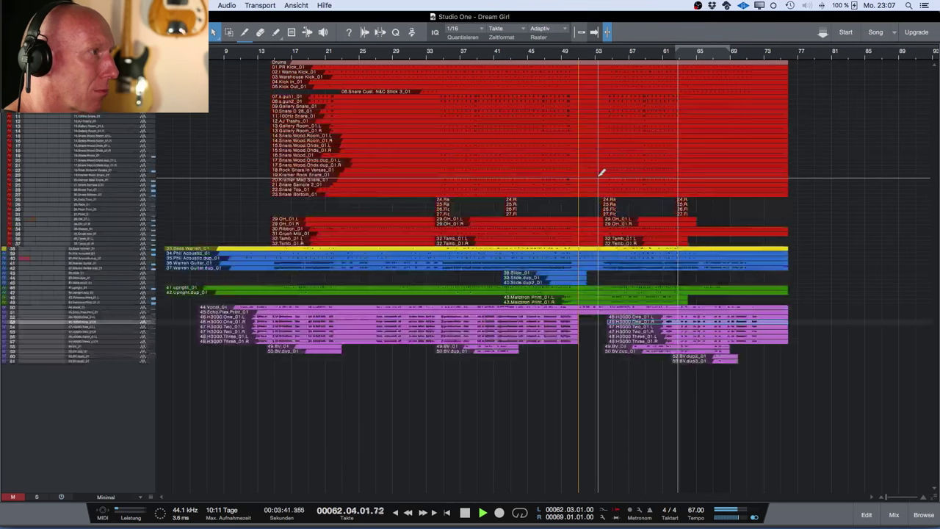